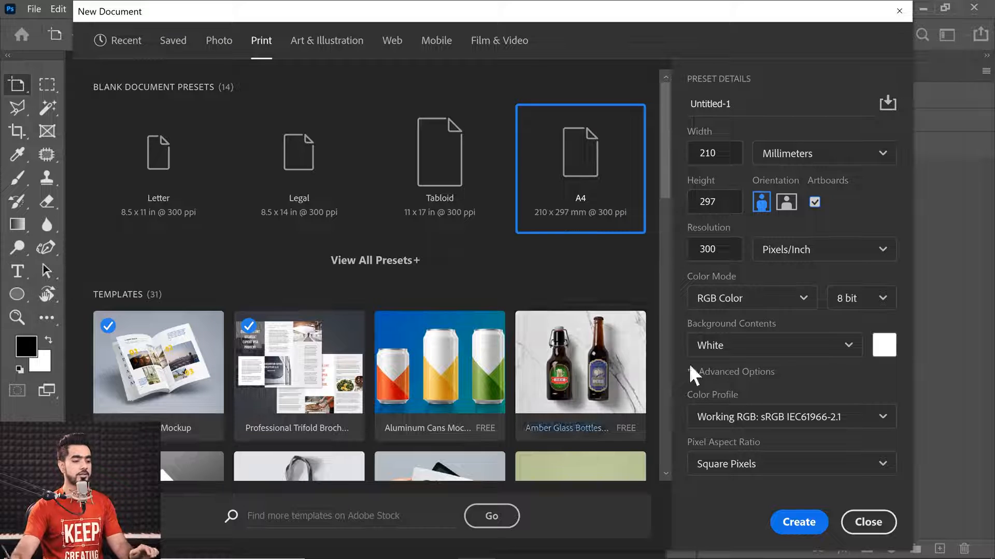
- Create a portrait A4 RGB document, 210 × 297 mm at 300 pixels/inch with artboards and a white background, and activate the Artboard tool
click(799, 521)
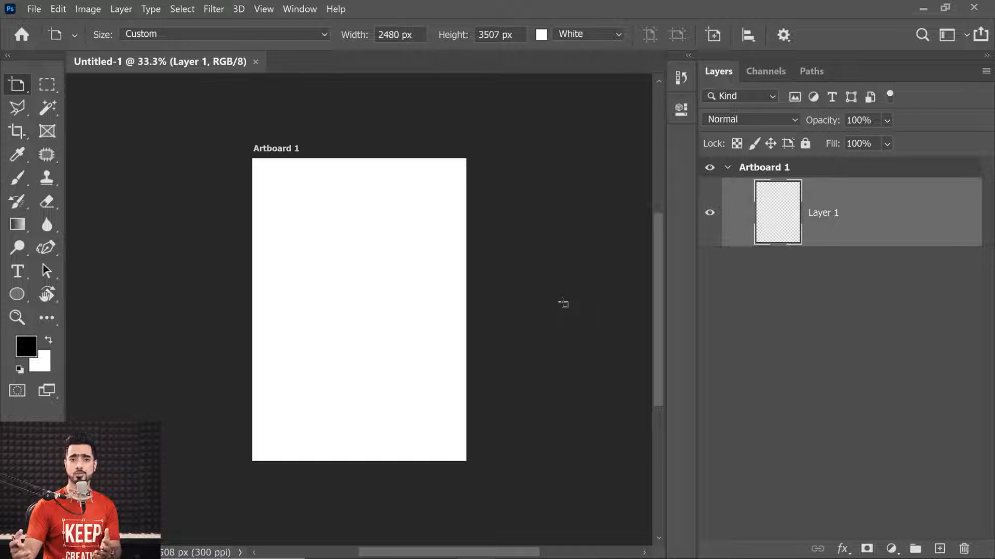
right_click(15, 86)
click(68, 82)
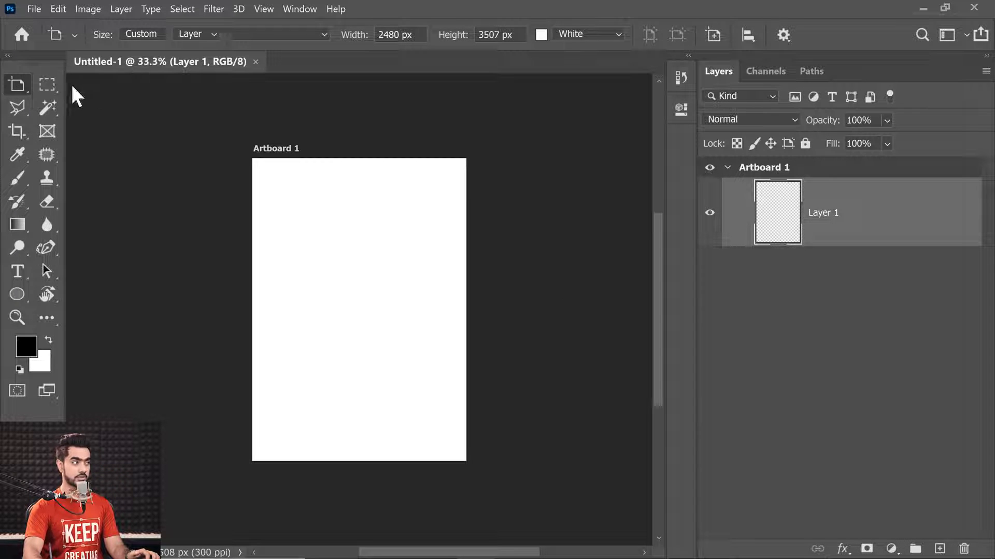
key(shift+v)
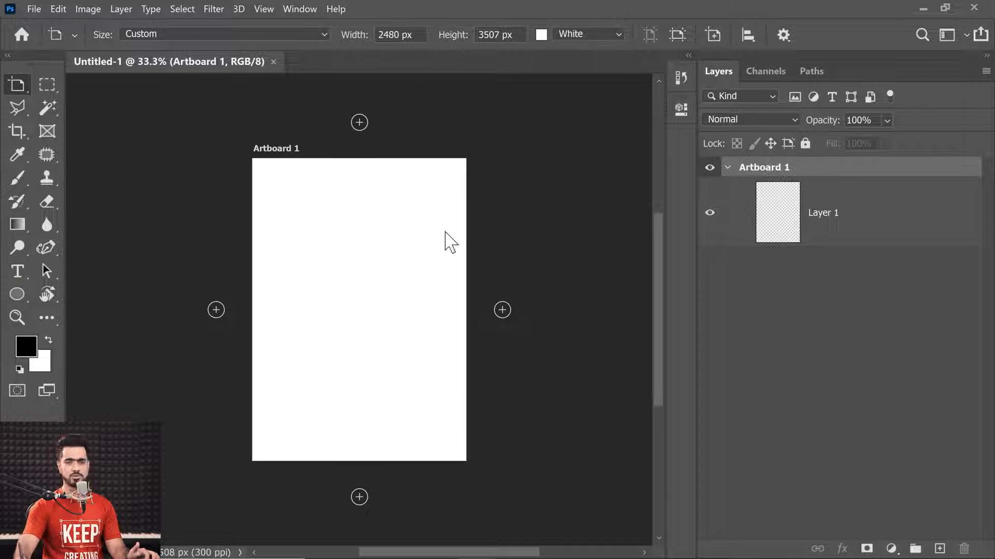
- Add a second artboard to the right of Artboard 1 and rename the two artboards Front and Back
click(502, 311)
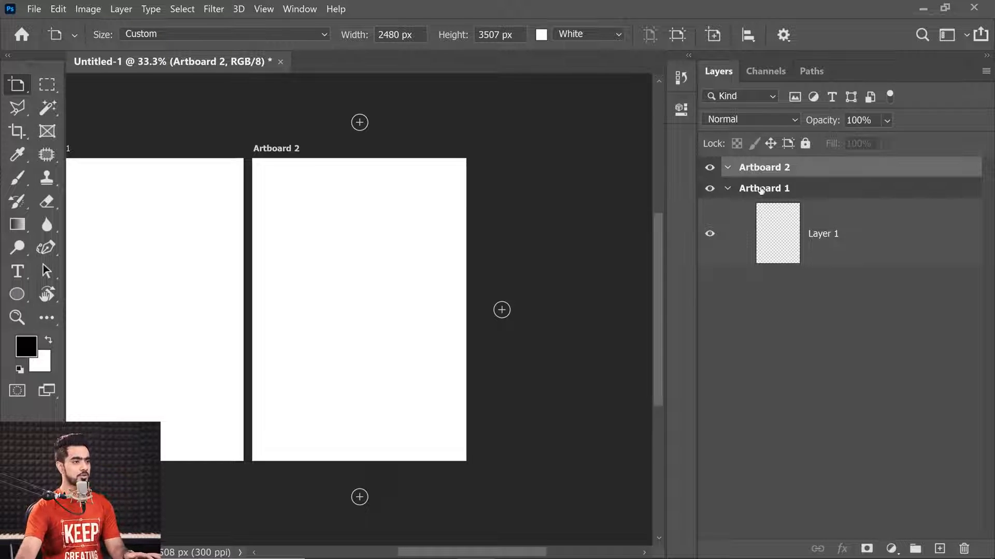
drag(468, 552, 439, 556)
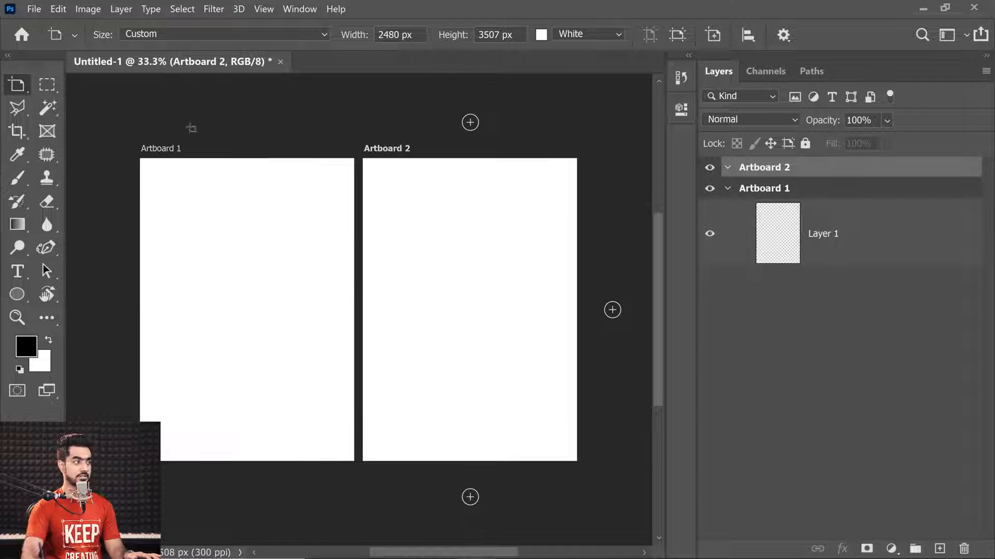
double_click(775, 190)
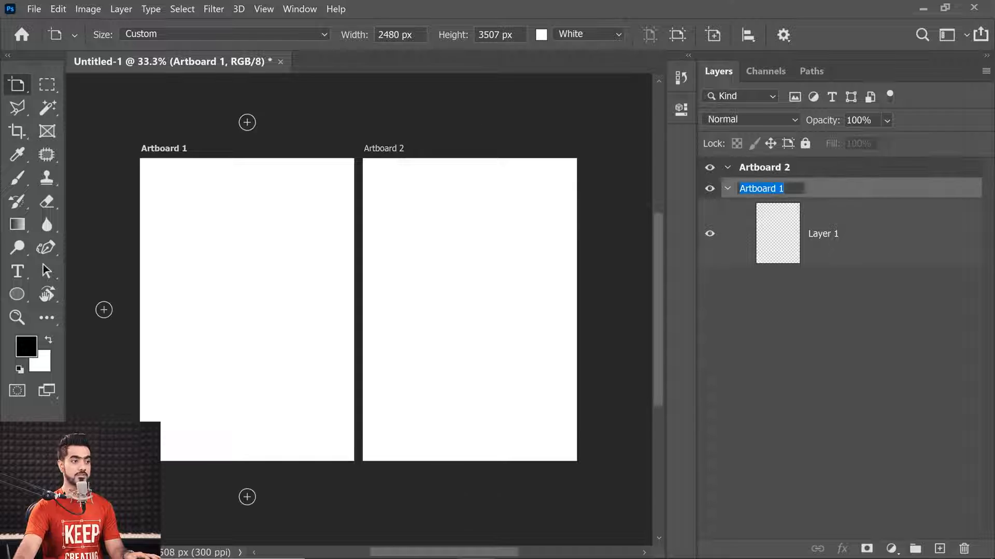
text(Fr)
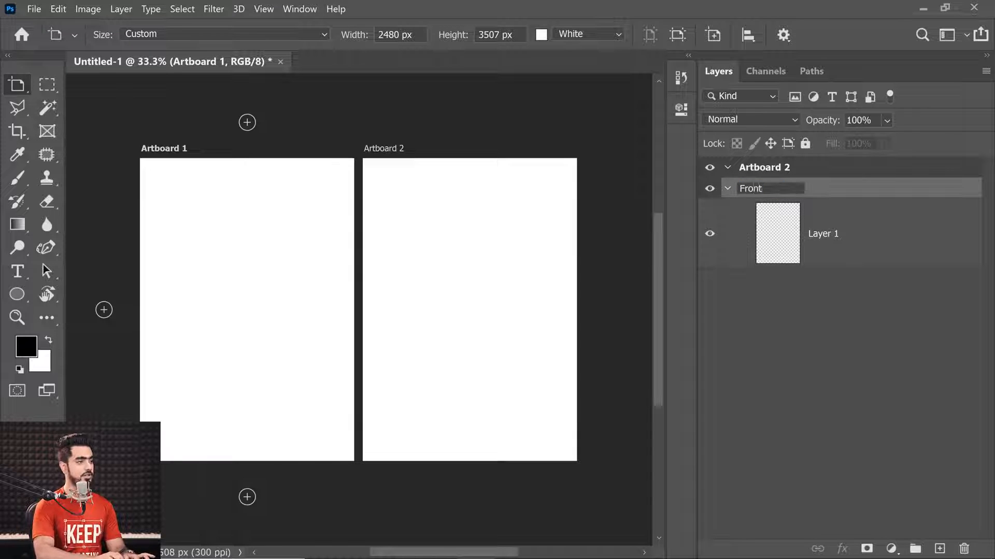
text(ont)
key(Return)
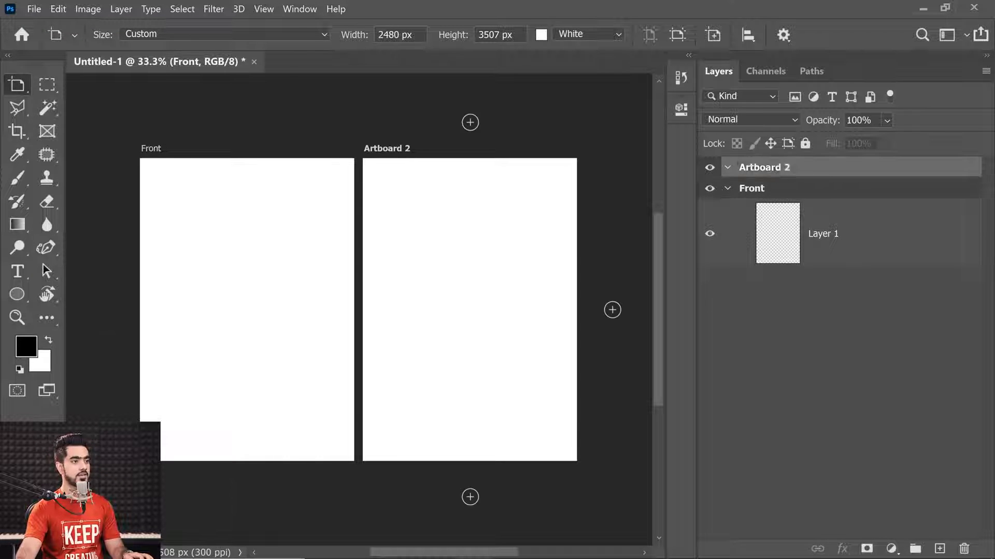
double_click(773, 177)
text(Back)
key(Return)
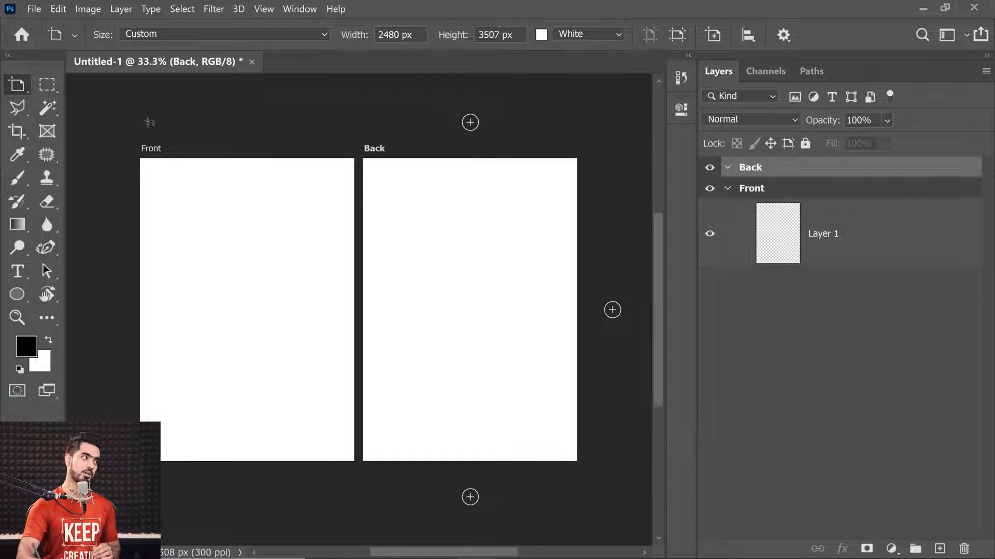
- Draw a narrower custom artboard, about 1395 × 3507 px, to the right of the Back artboard
click(23, 92)
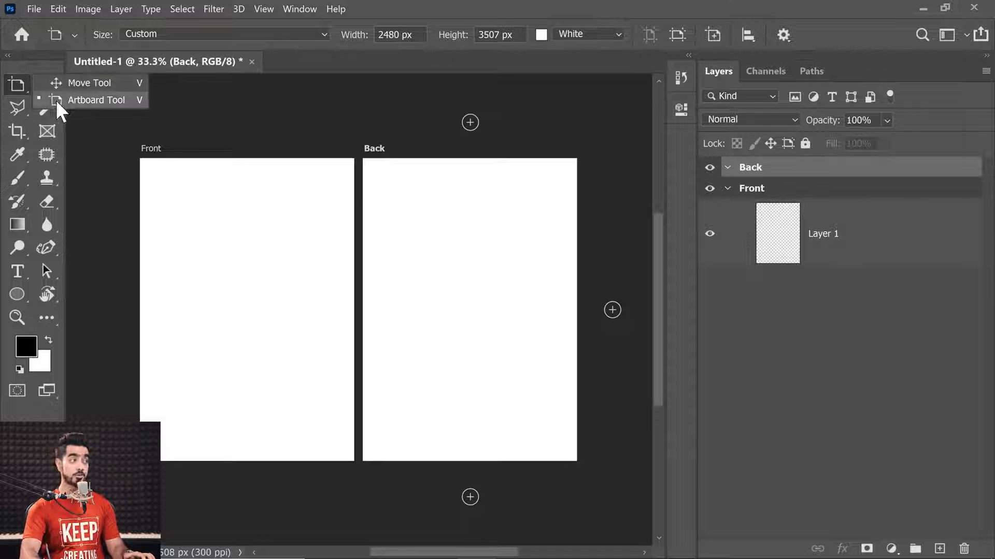
click(56, 101)
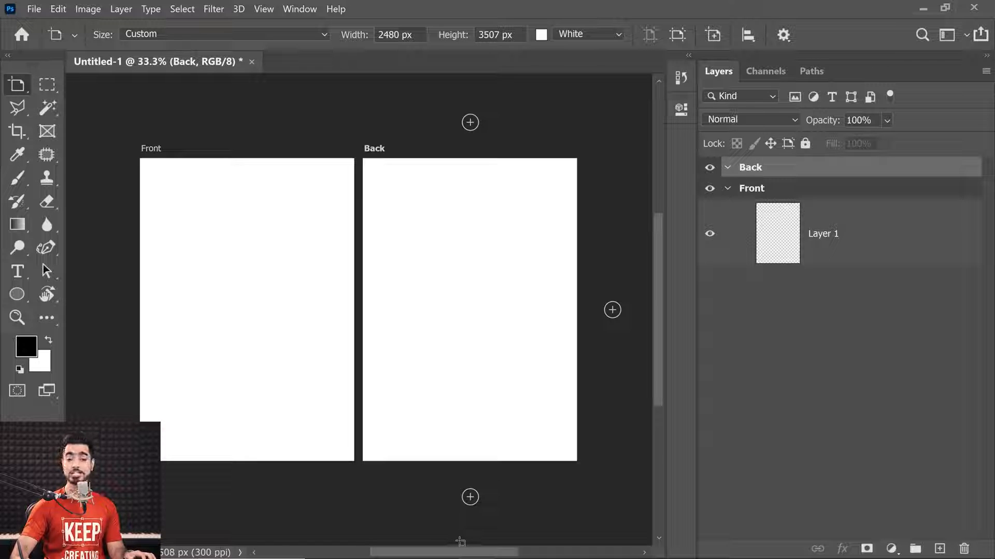
drag(475, 554, 514, 553)
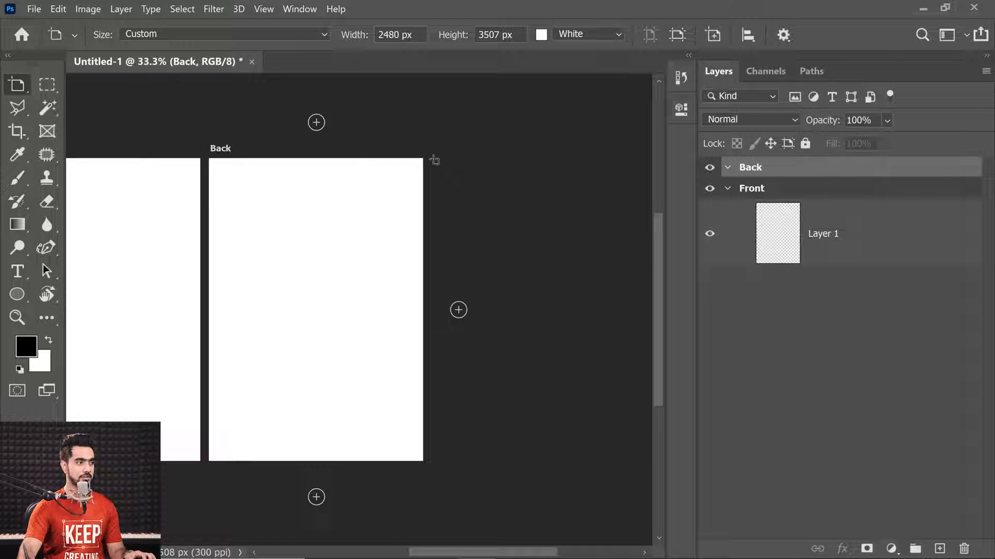
drag(434, 160, 554, 460)
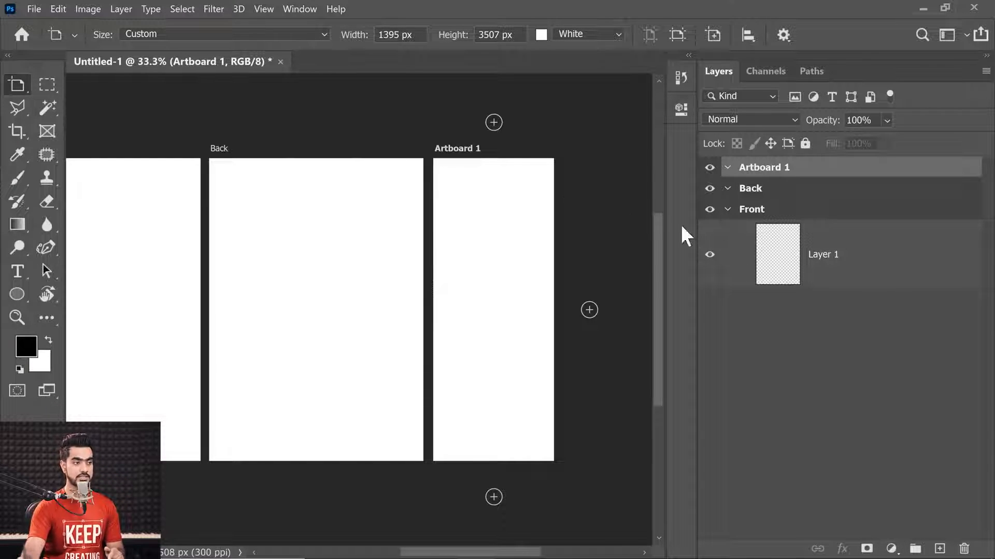
- Rename the narrow artboard beside Back as Insert
click(757, 213)
click(757, 189)
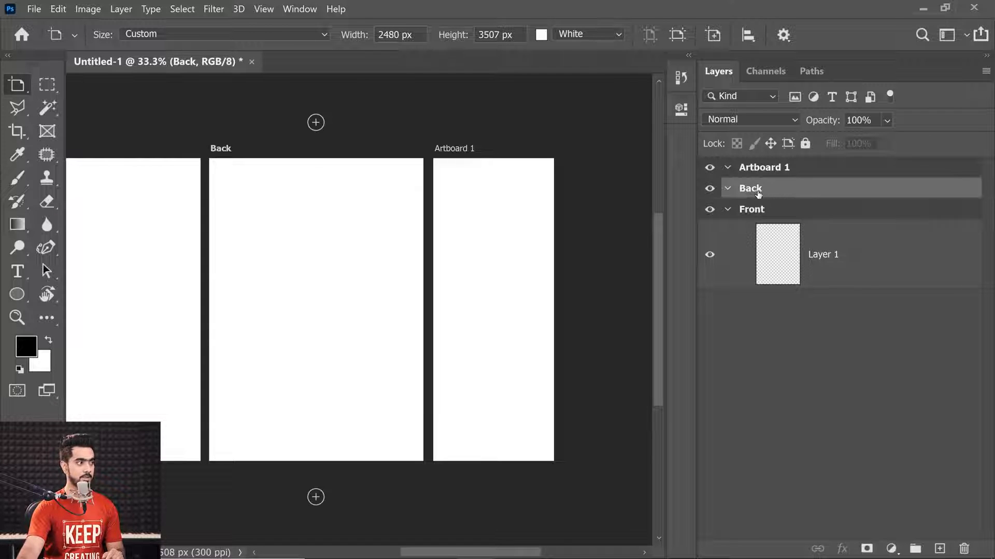
double_click(762, 168)
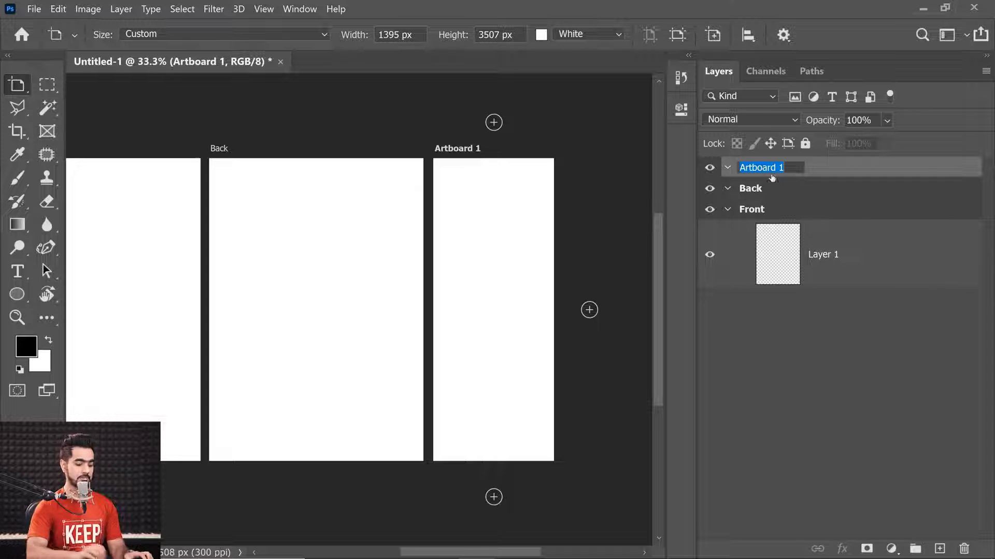
text(Insert)
key(Return)
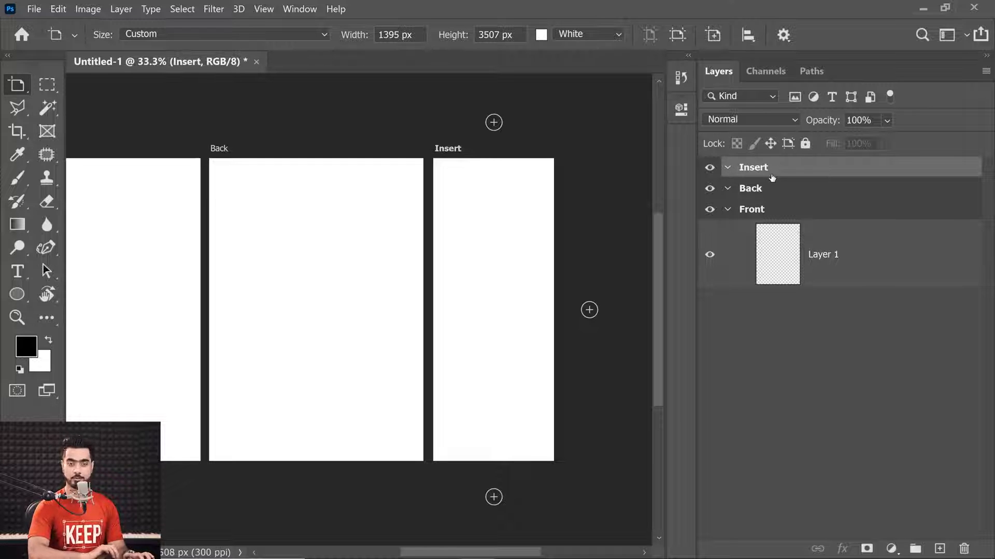
- Try a height of 5547 px and a width of 2635 px on the Insert artboard, undoing each change
click(771, 189)
click(777, 173)
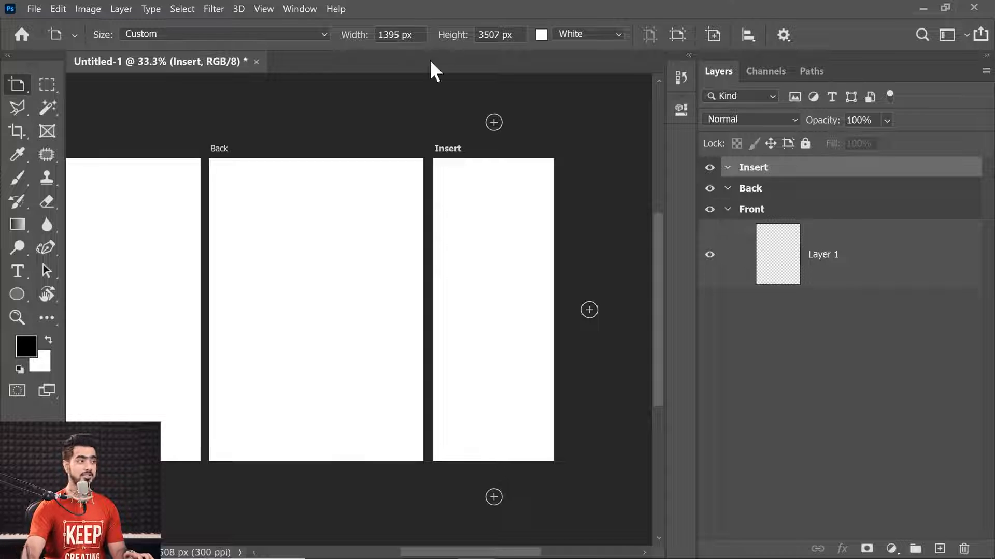
drag(454, 36, 483, 39)
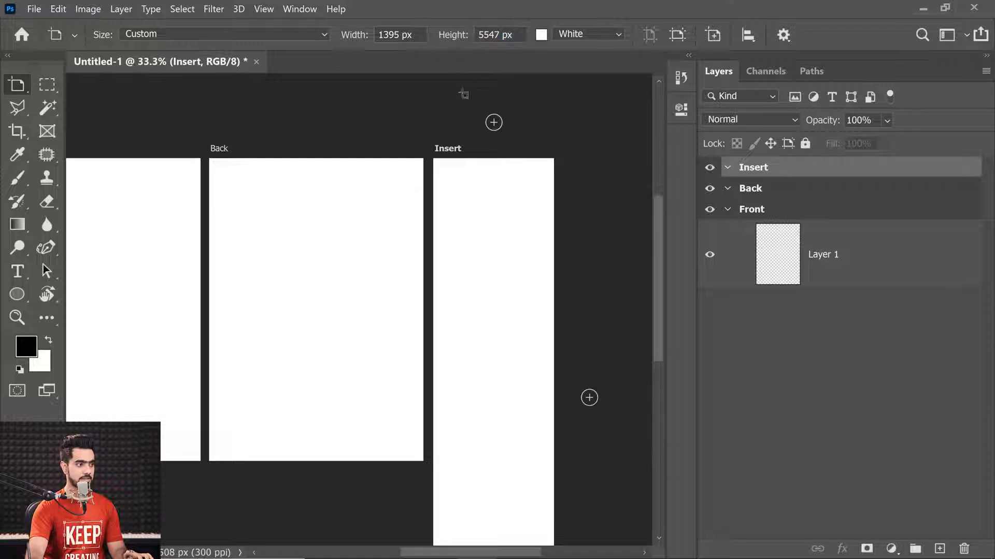
key(ctrl+z)
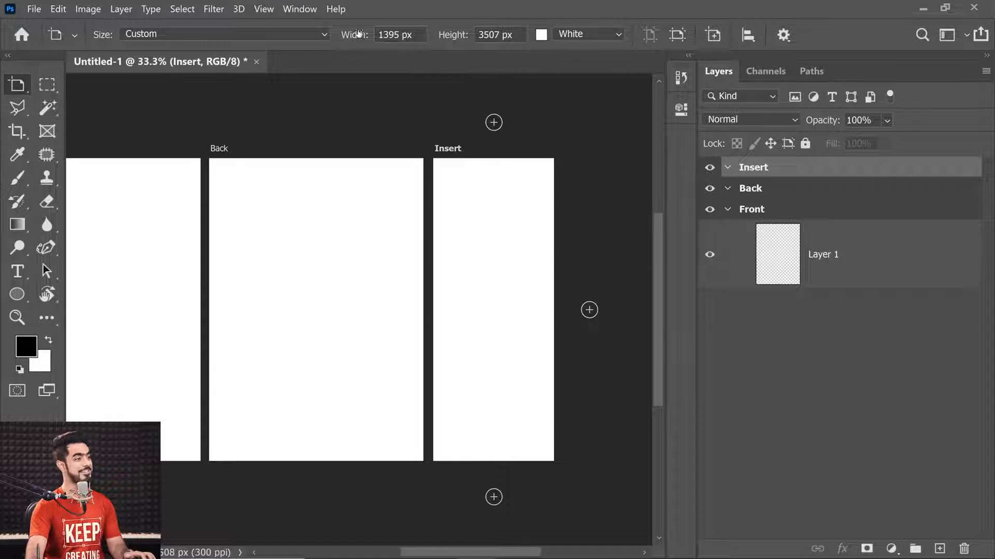
drag(357, 36, 366, 57)
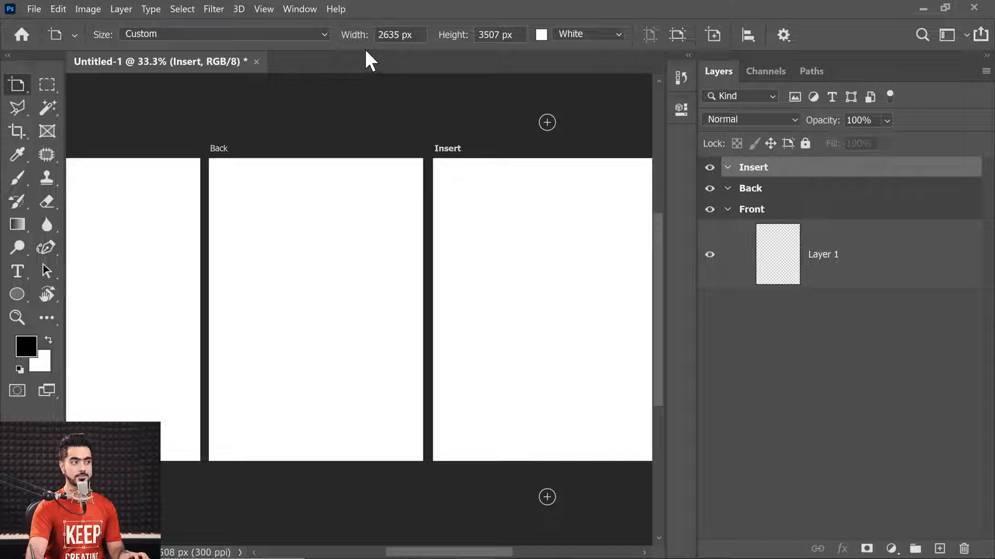
key(ctrl+z)
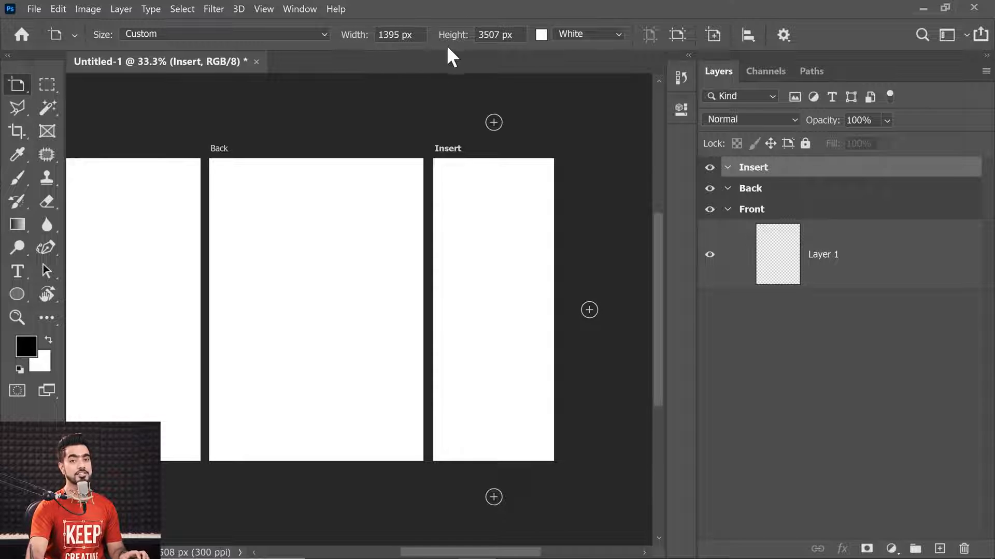
- Try black and transparent backgrounds on the Insert artboard, then set it back to white
click(572, 33)
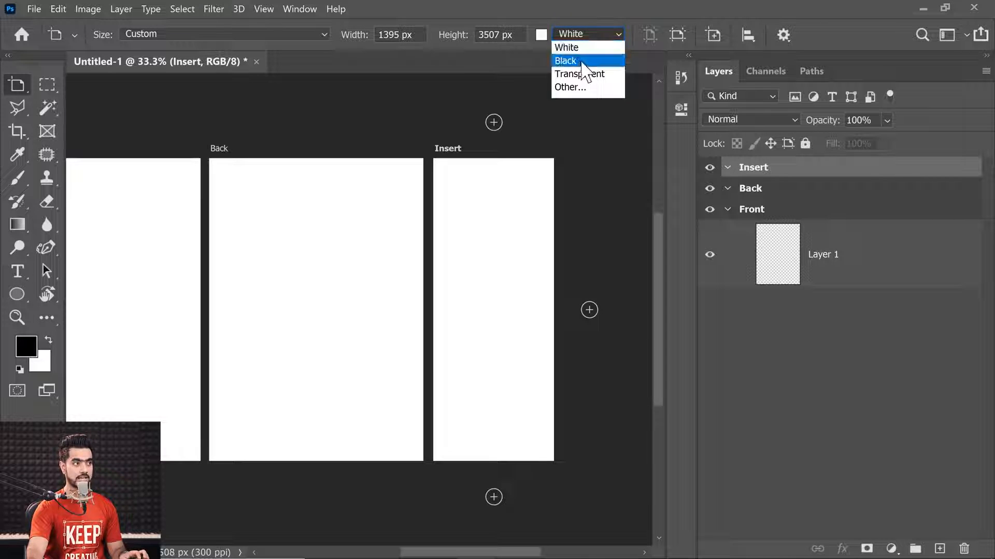
click(581, 62)
click(582, 34)
click(579, 74)
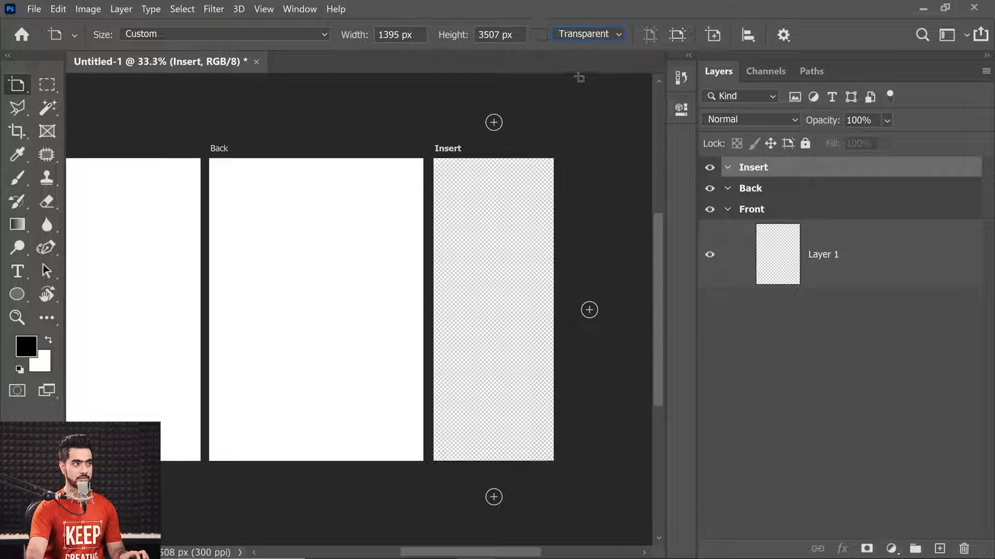
click(587, 36)
click(585, 46)
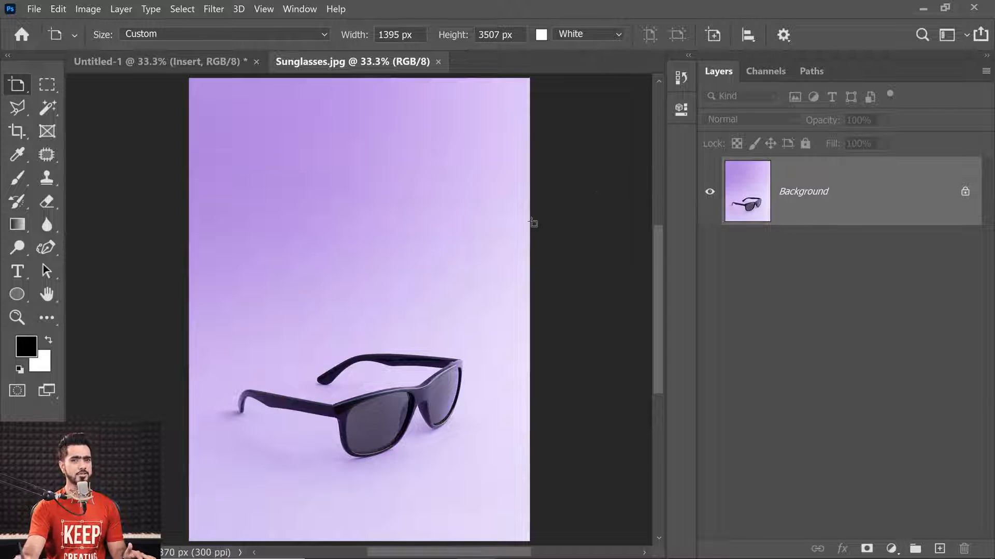
- Add the text "Sunglasses" above the glasses in Sunglasses.jpg and colour it white (ffffff)
key(ctrl+minus)
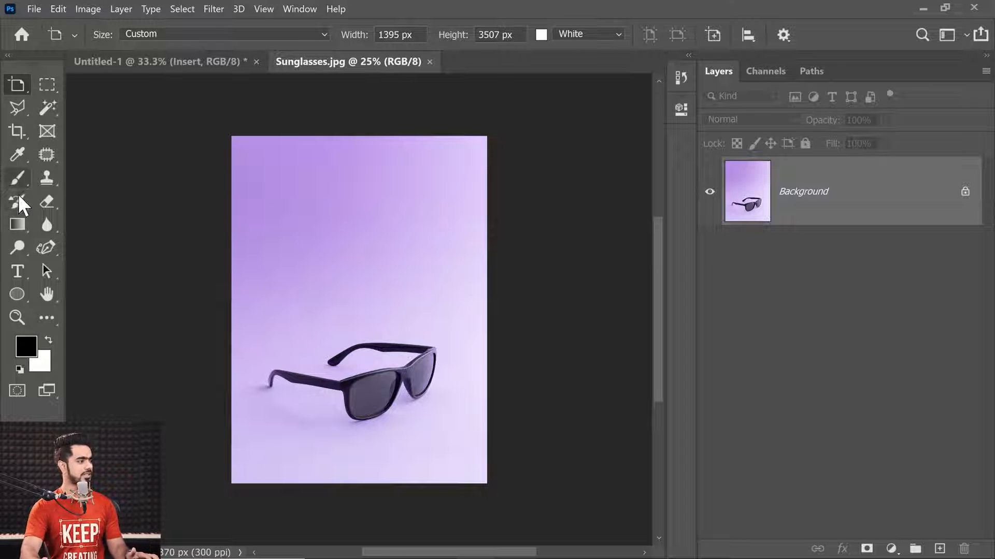
key(t)
click(320, 233)
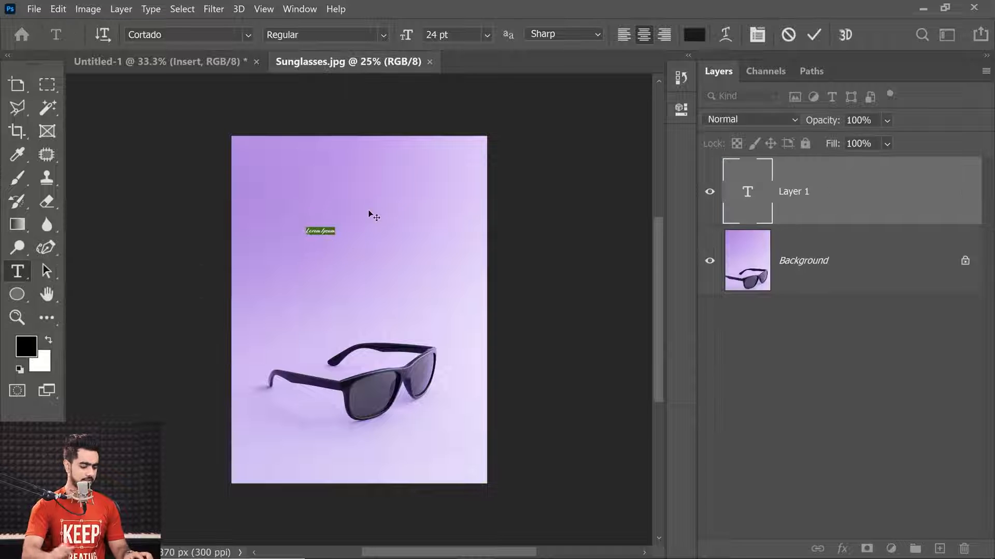
text(Sunglasses)
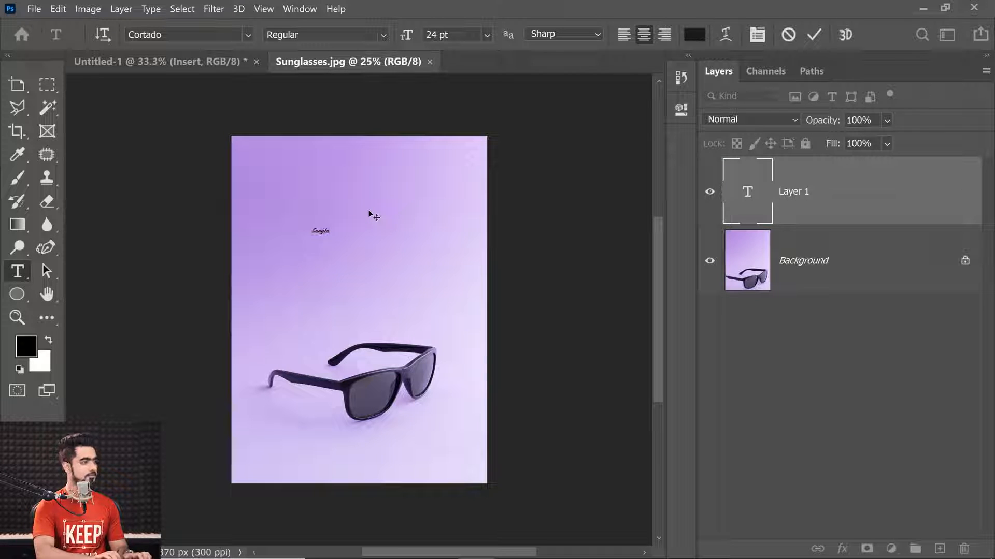
click(694, 34)
text(ffffff)
click(624, 96)
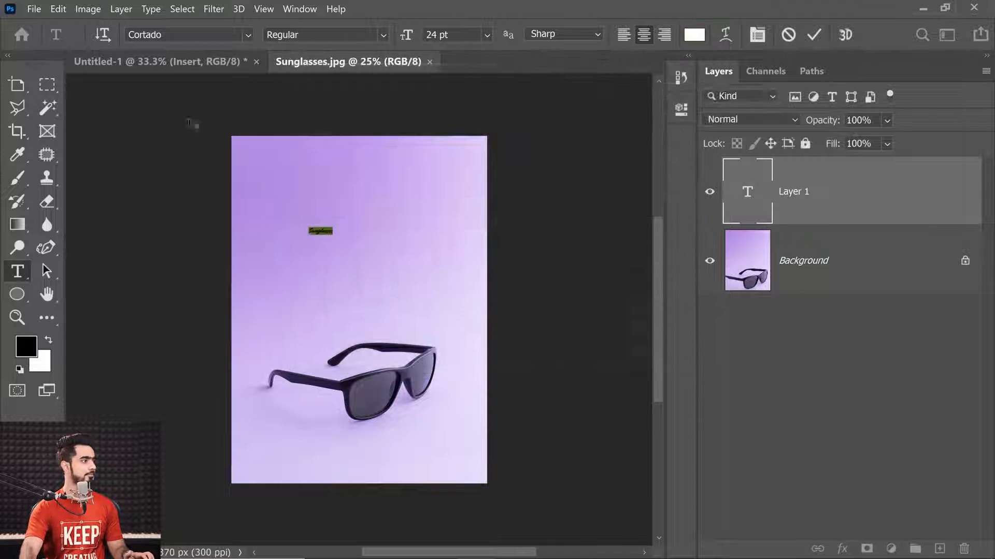
- Enlarge the Sunglasses text proportionally to about 569% with Free Transform
right_click(17, 86)
click(57, 80)
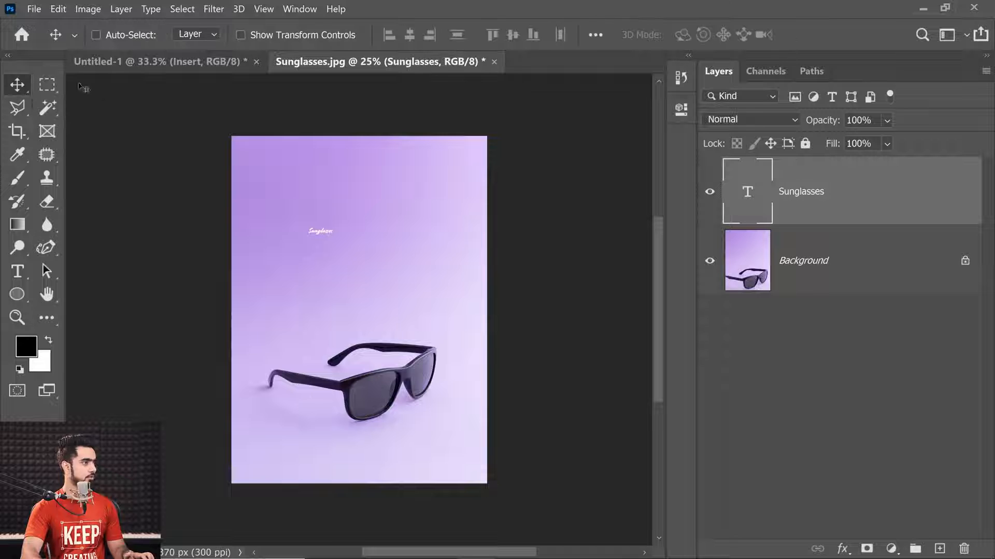
key(ctrl+t)
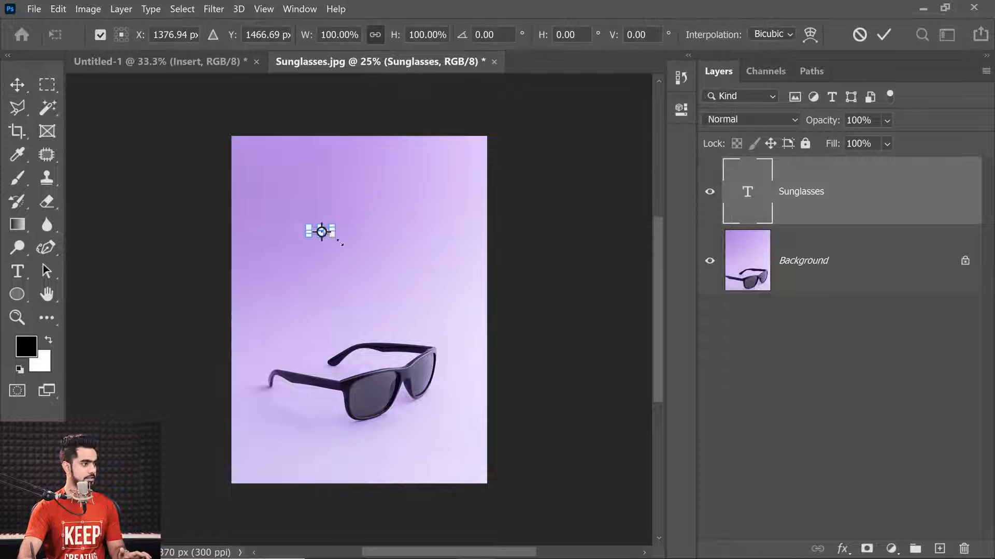
drag(340, 243, 434, 297)
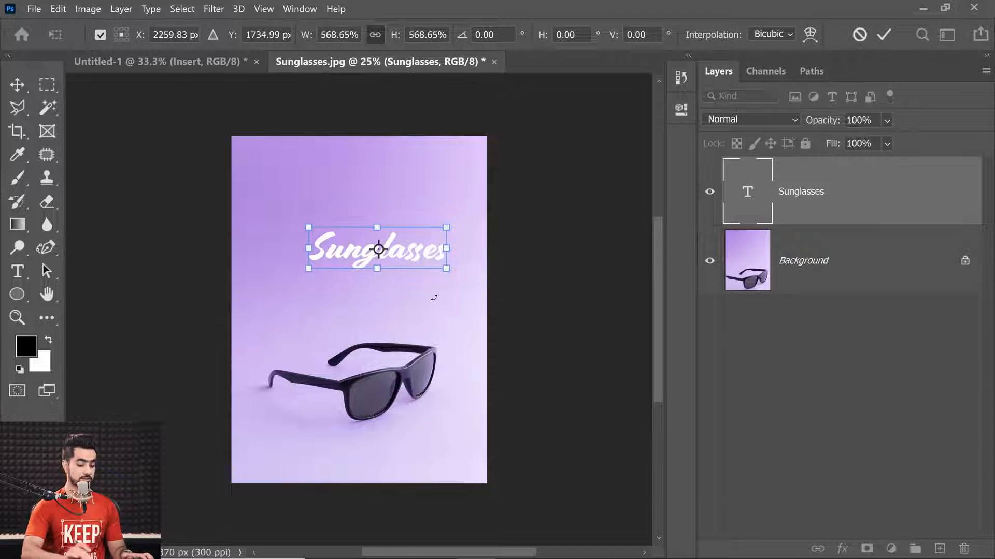
key(Return)
- Centre the Sunglasses text horizontally on the canvas and move it up into the upper part of the image
key(ctrl+a)
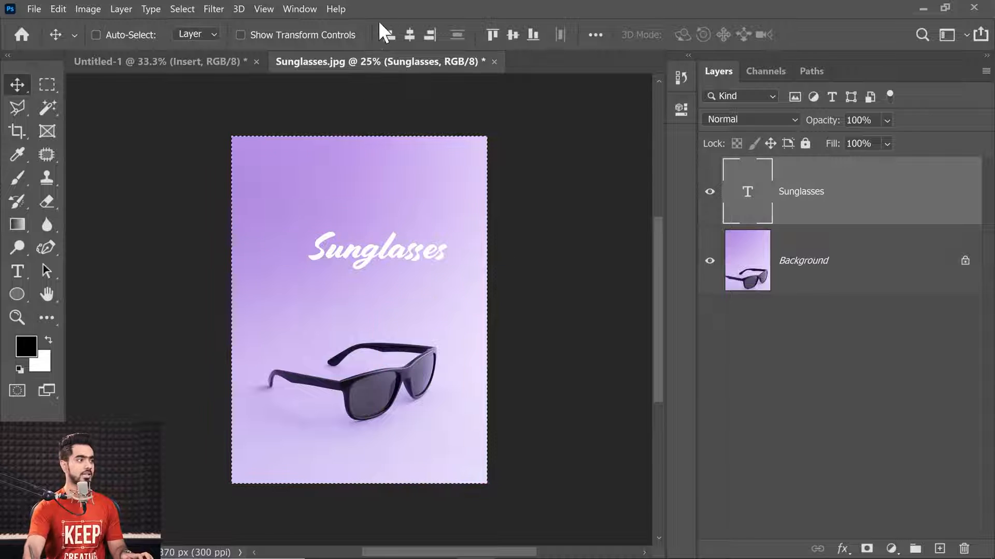
click(410, 35)
key(ctrl+d)
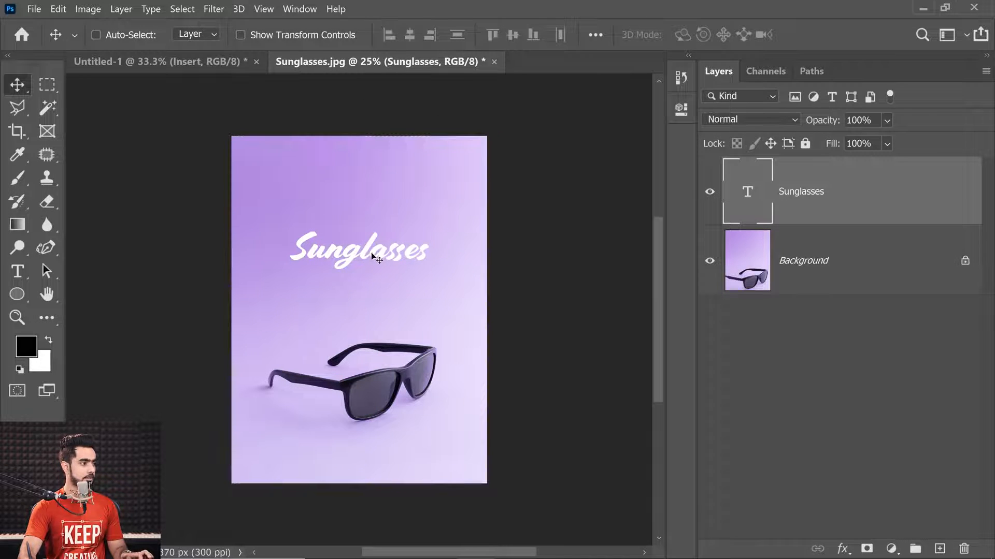
drag(372, 255, 372, 212)
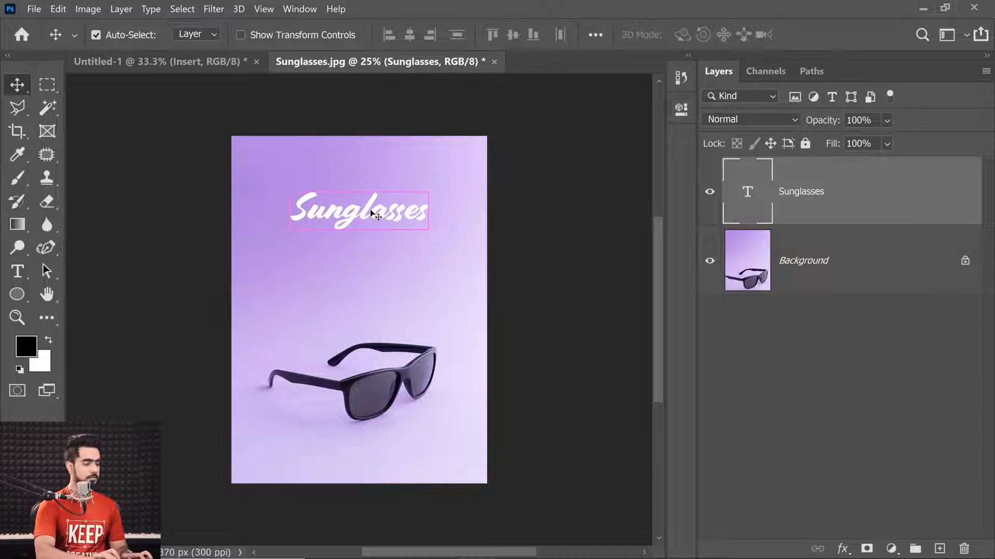
key(ctrl+plus)
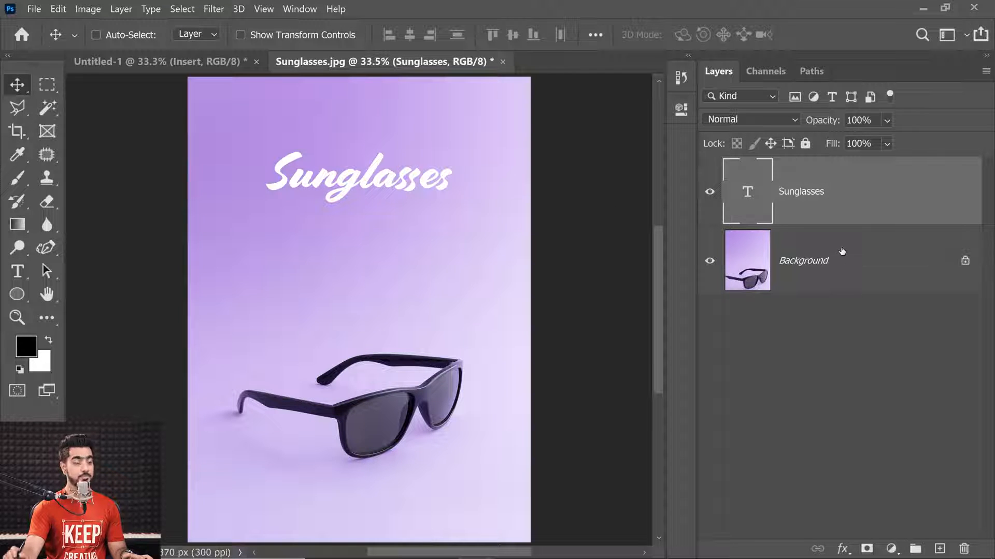
- Unlock the Background layer and convert it together with the Sunglasses text layer into an artboard named Design 1
click(965, 261)
click(826, 200)
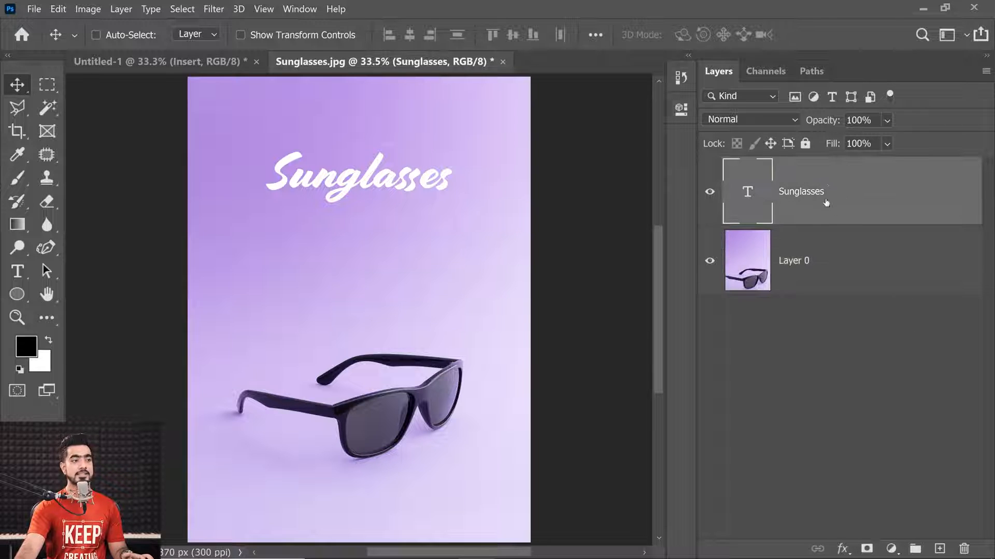
key(ctrl)
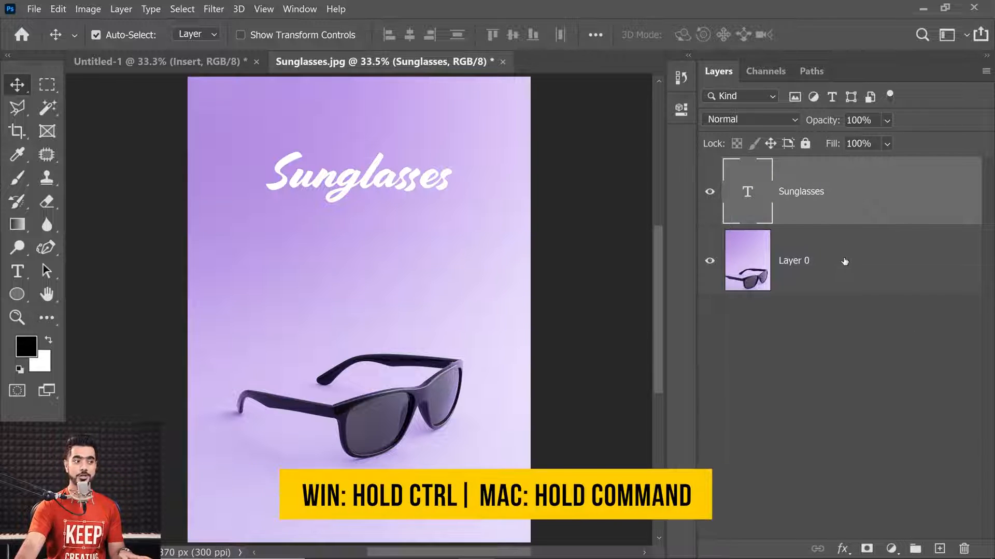
ctrl+click(844, 261)
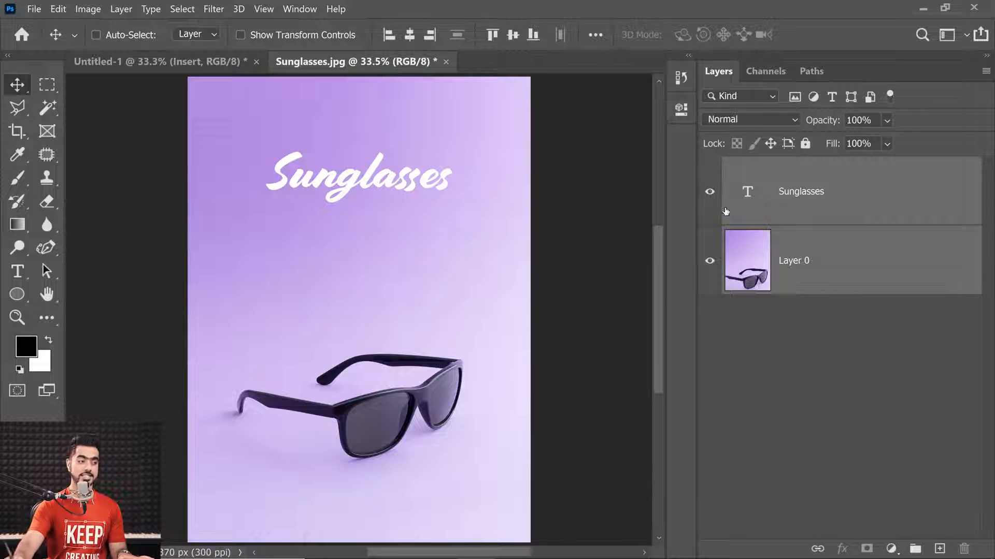
right_click(892, 256)
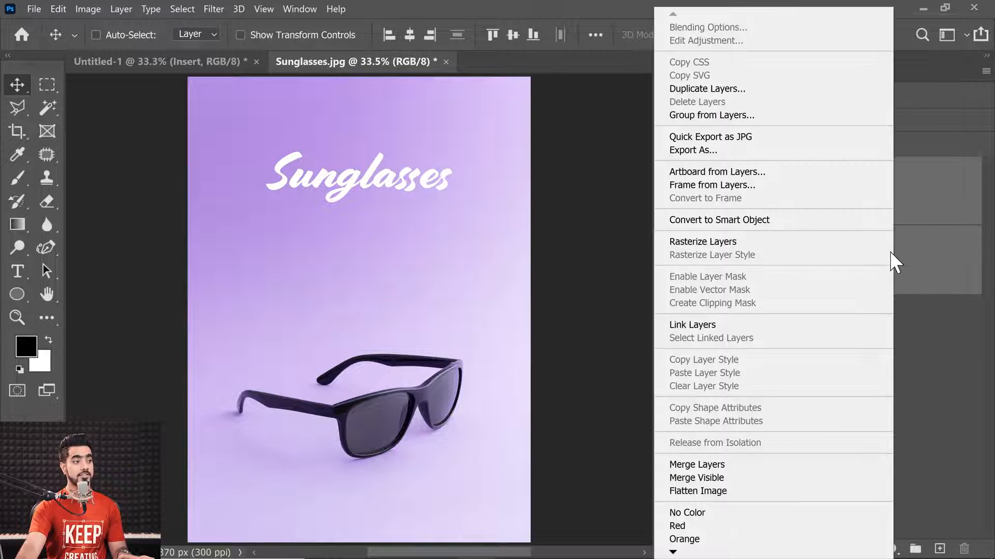
click(732, 173)
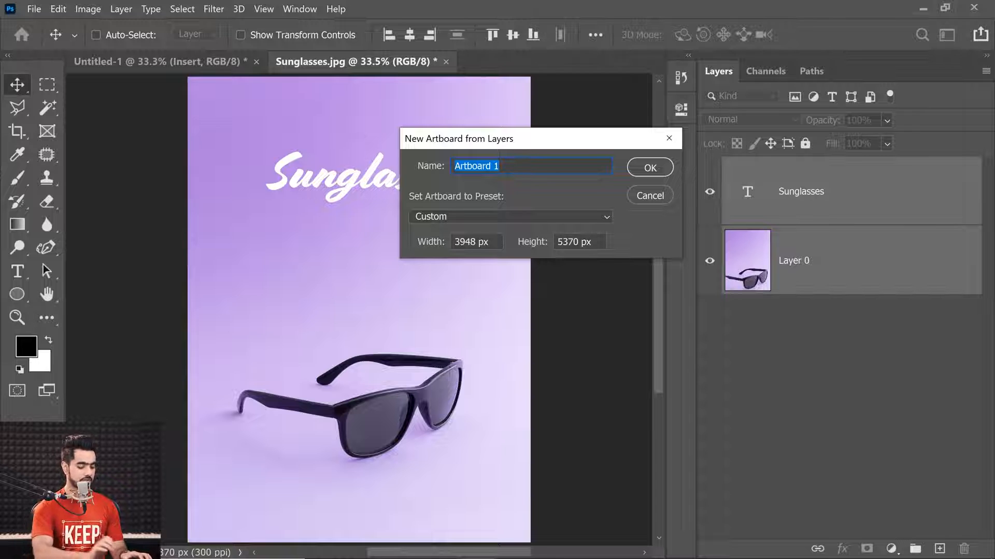
text(Design)
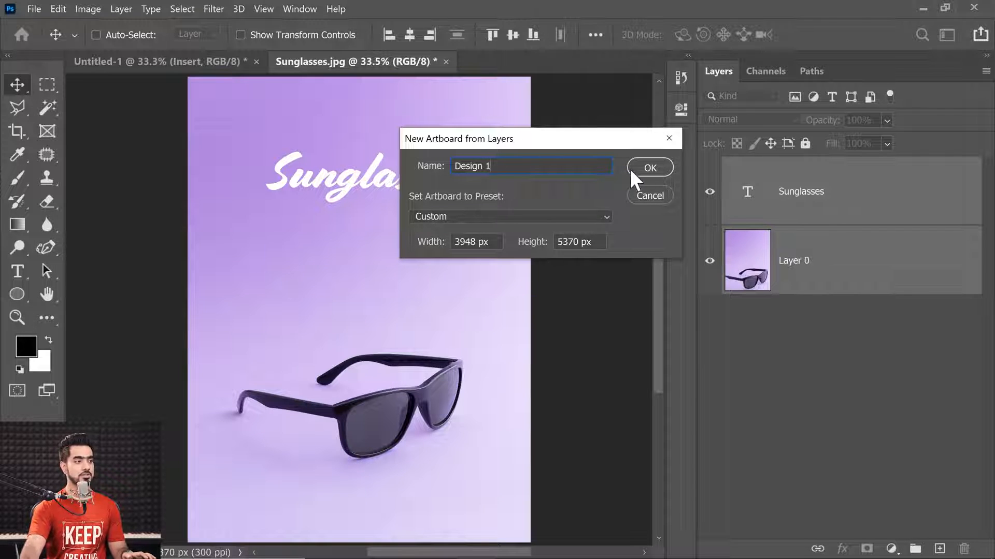
click(650, 167)
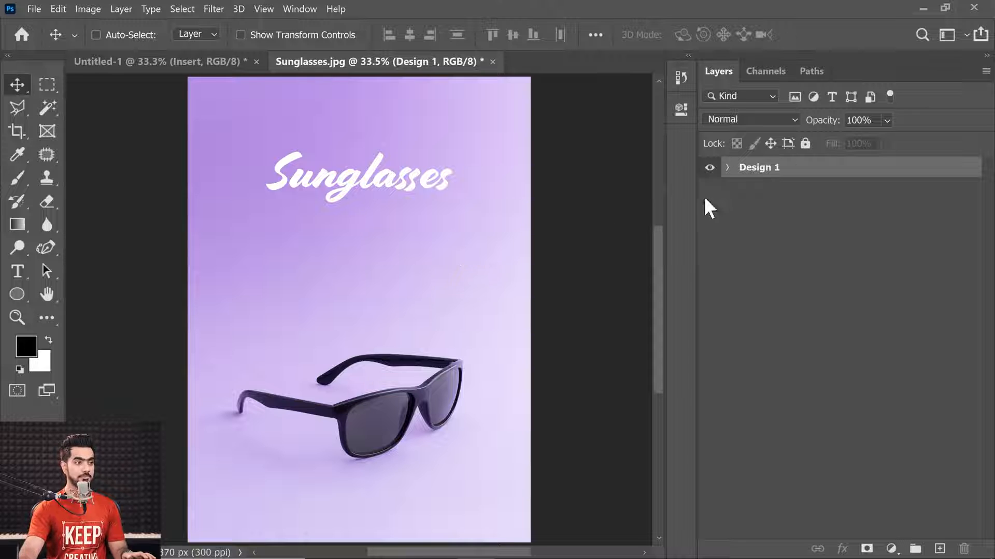
- Add a blank white artboard of the same size directly to the right of Design 1
key(ctrl)
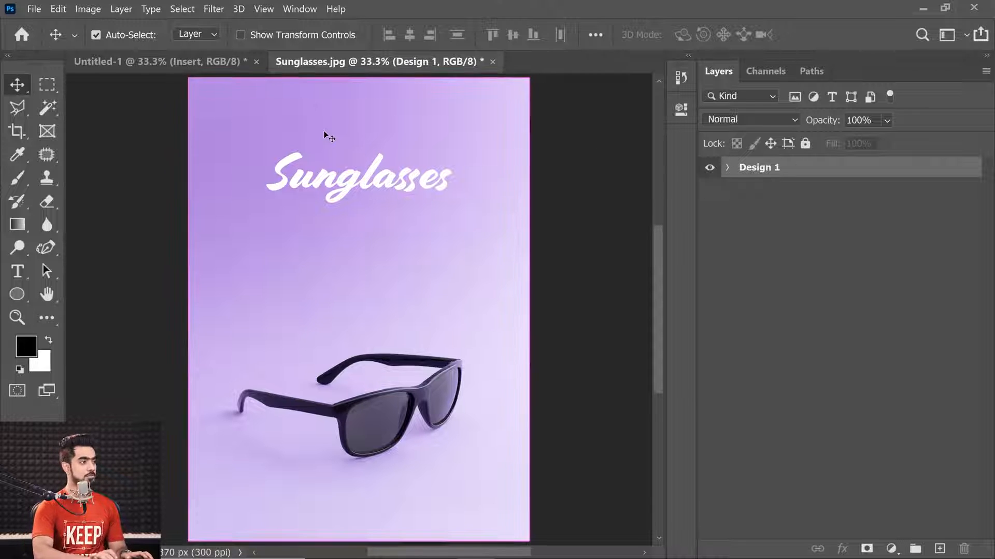
key(ctrl+minus)
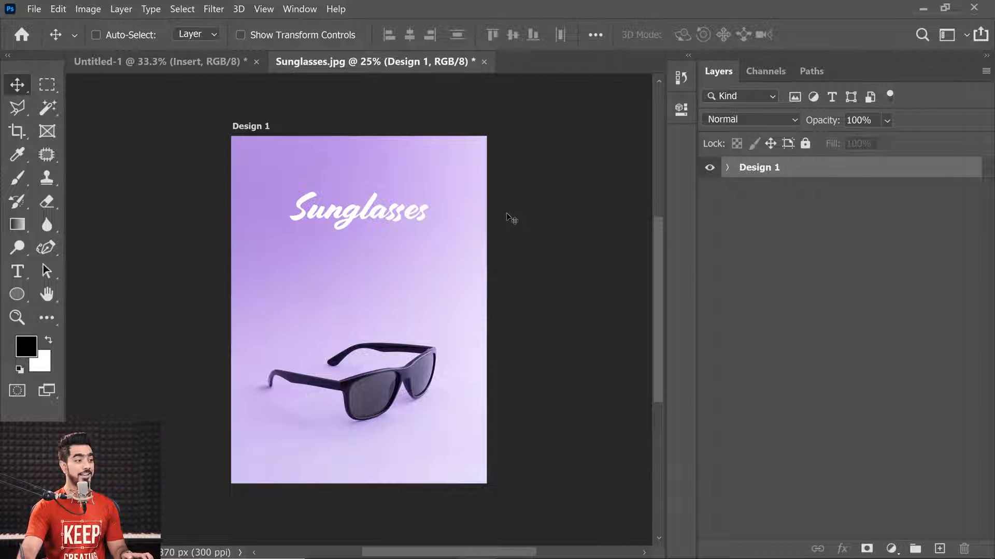
key(shift+v)
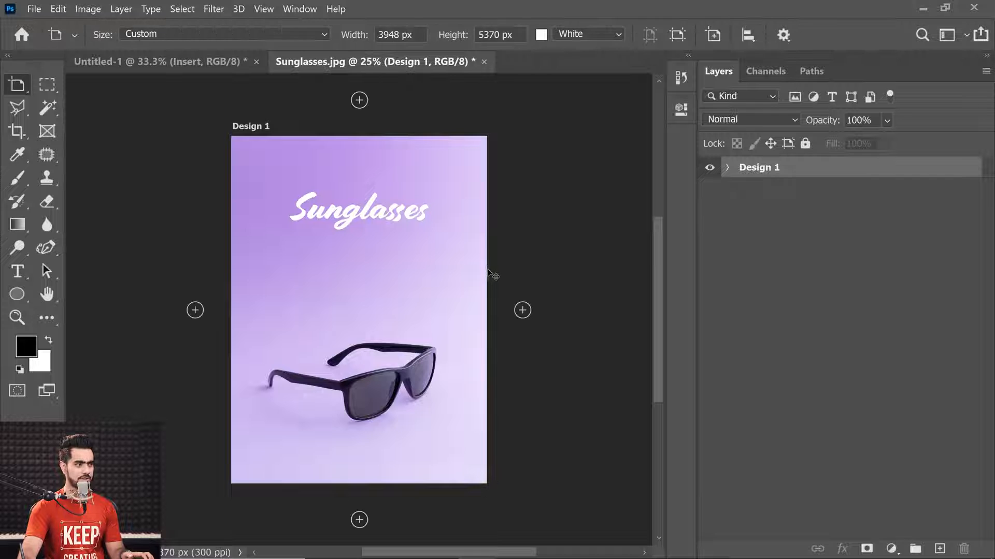
click(523, 310)
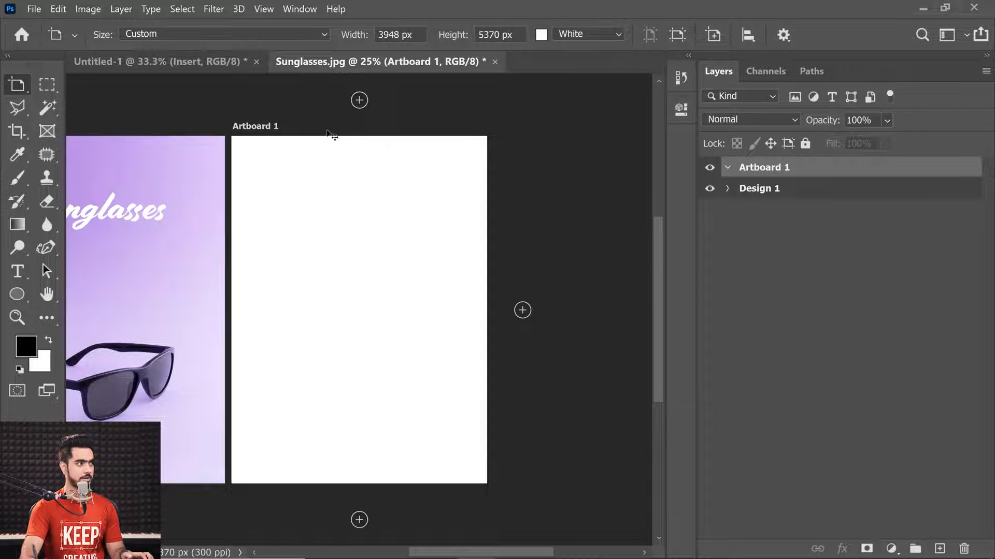
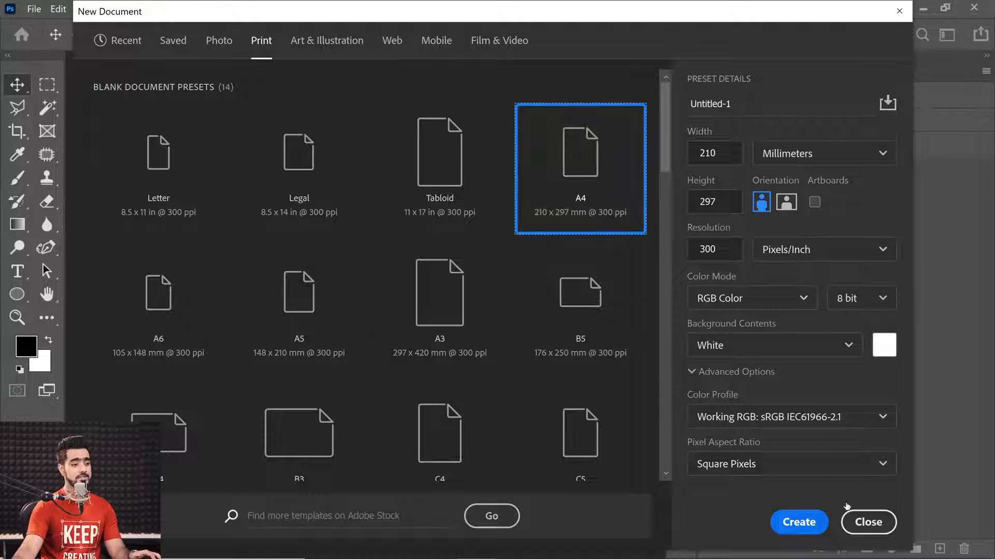
- Create a blank A4 document at 300 ppi and convert its unlocked background layer into a 2480 x 3508 px artboard
click(798, 523)
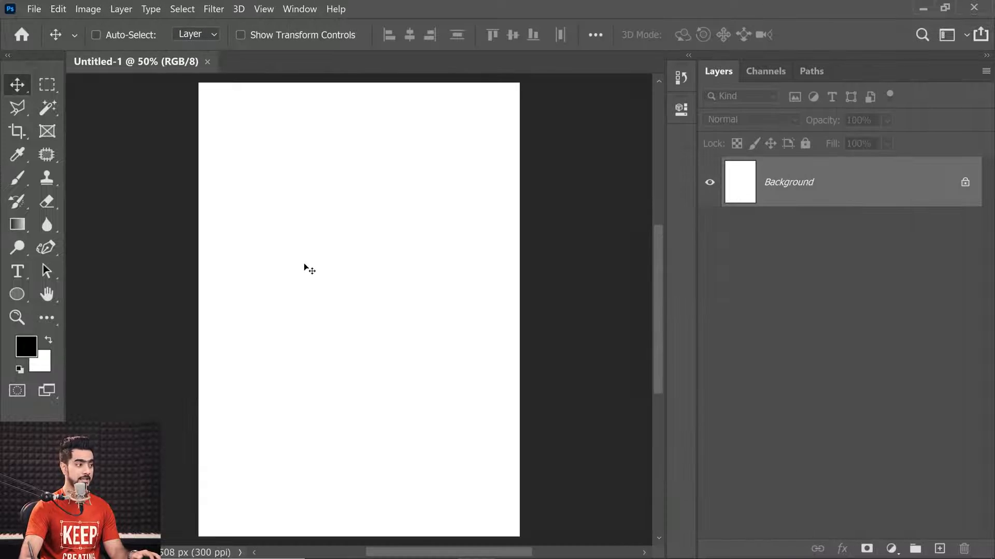
scroll(295, 151, down, 3)
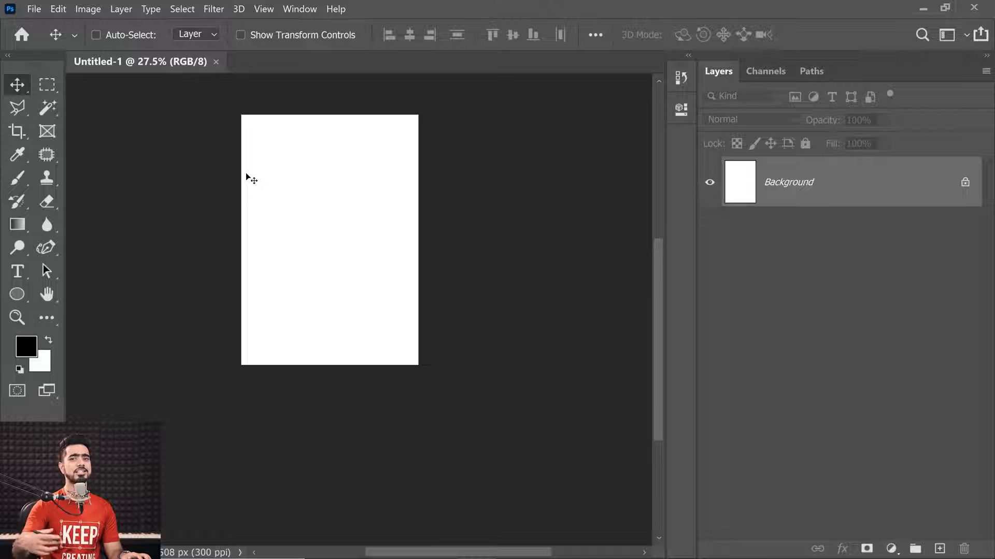
click(965, 184)
right_click(897, 186)
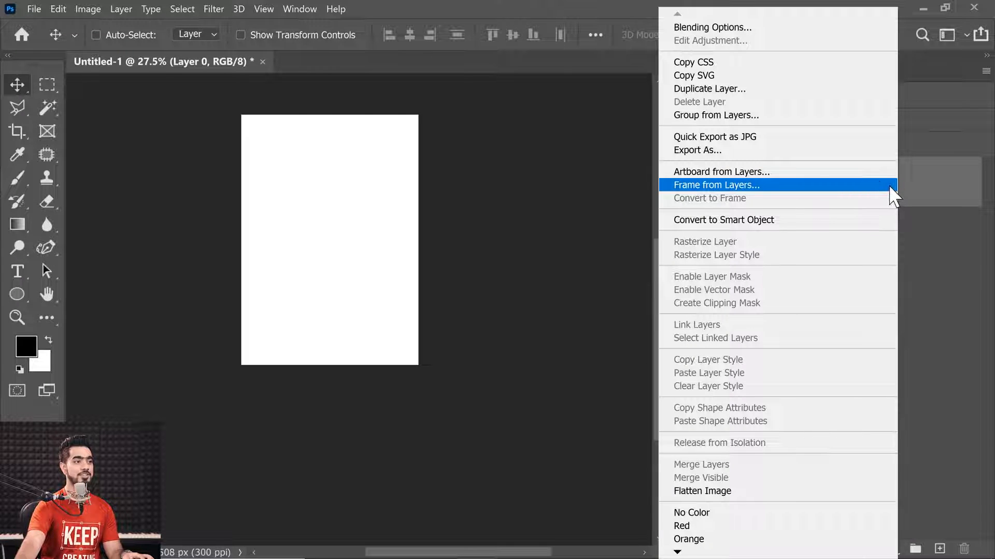
click(835, 173)
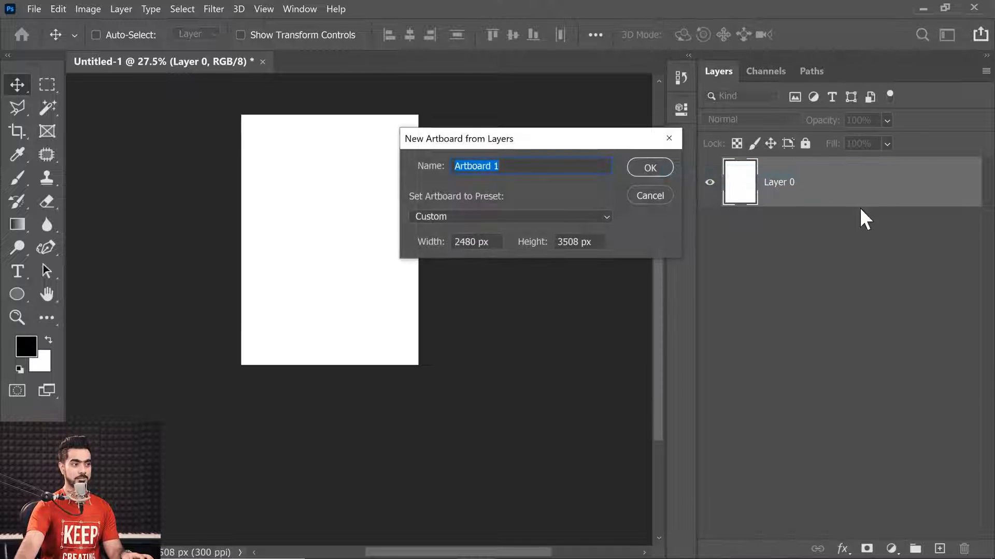
click(641, 166)
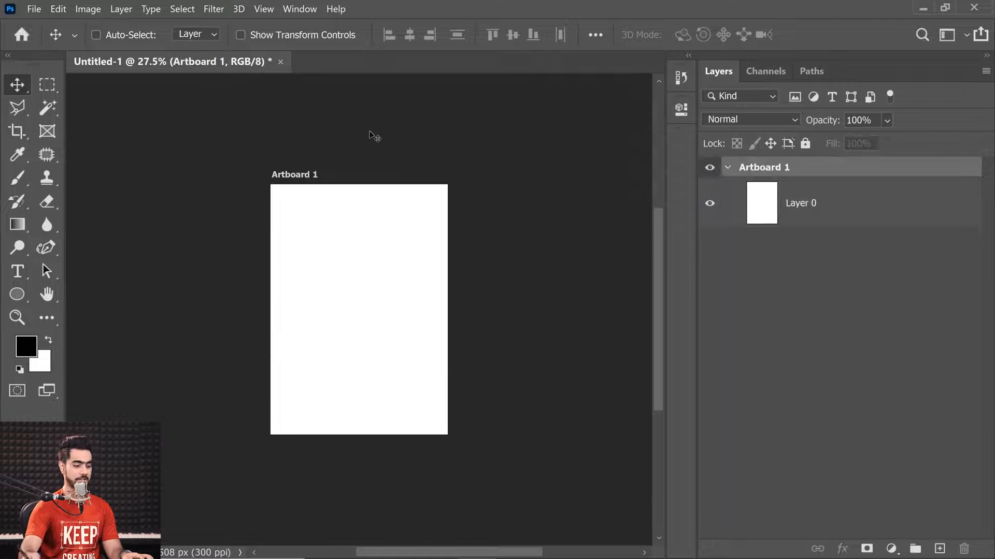
- Rename the new A4 artboard as Front
key(ctrl+0)
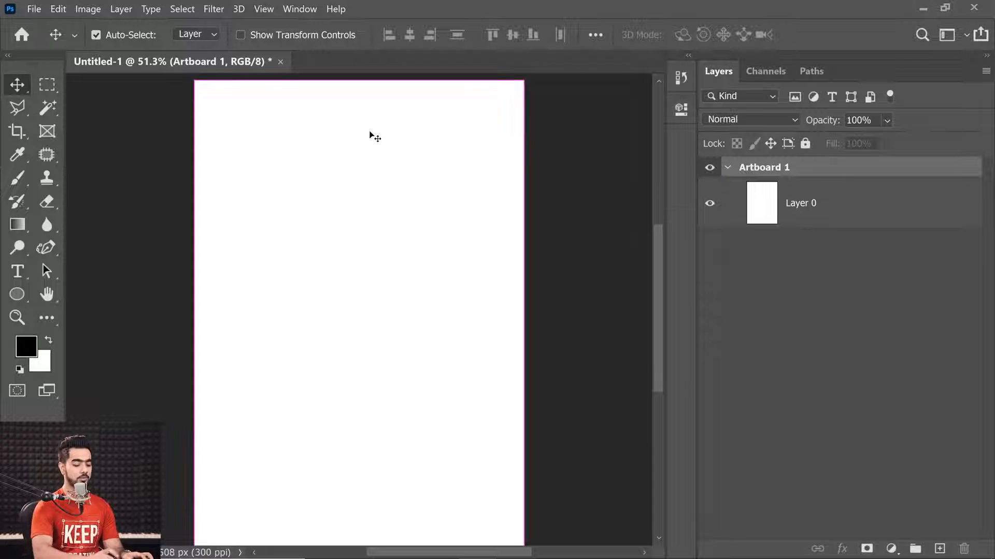
key(ctrl+minus)
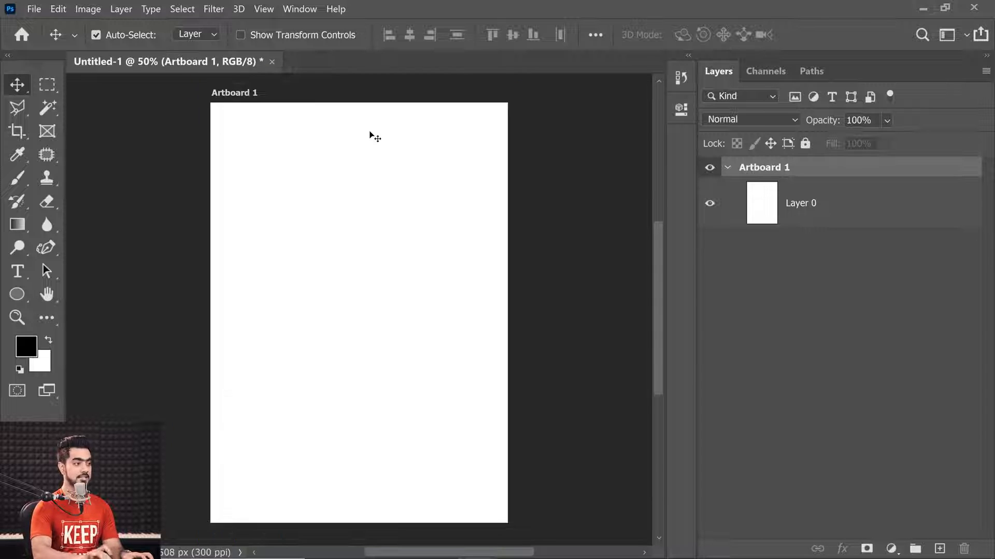
key(ctrl+minus)
double_click(782, 176)
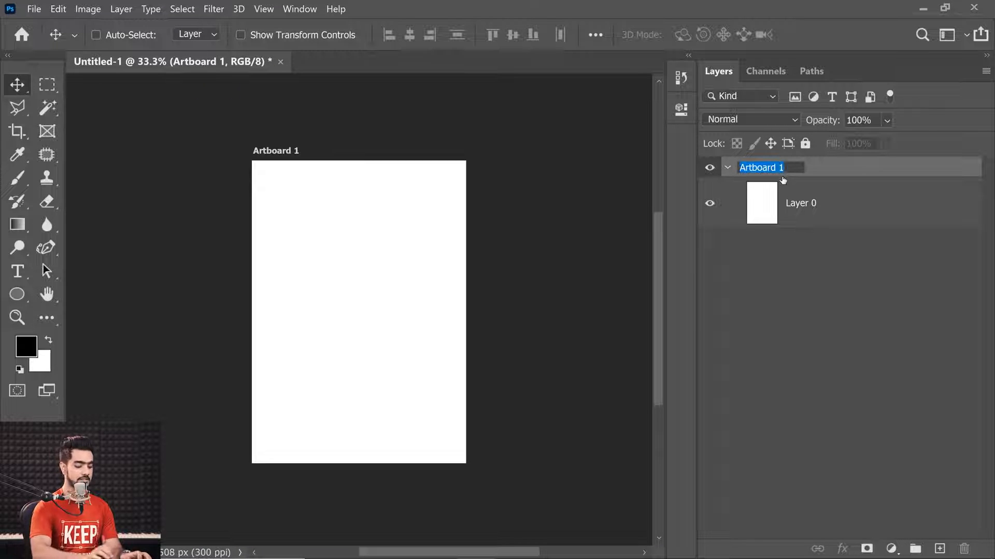
text(Front)
key(Return)
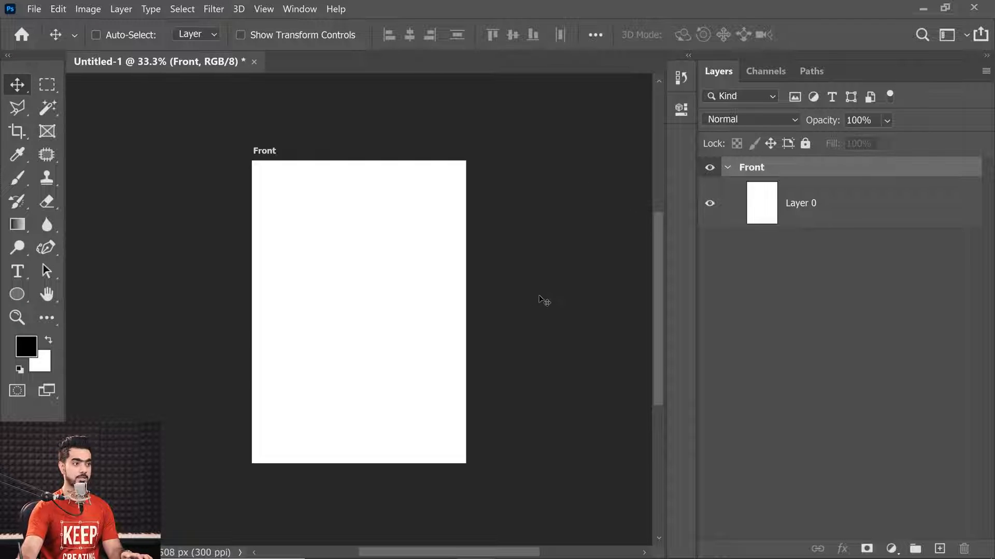
- Add a second blank artboard to the right of Front and delete Layer 0 from the Front artboard
key(shift+v)
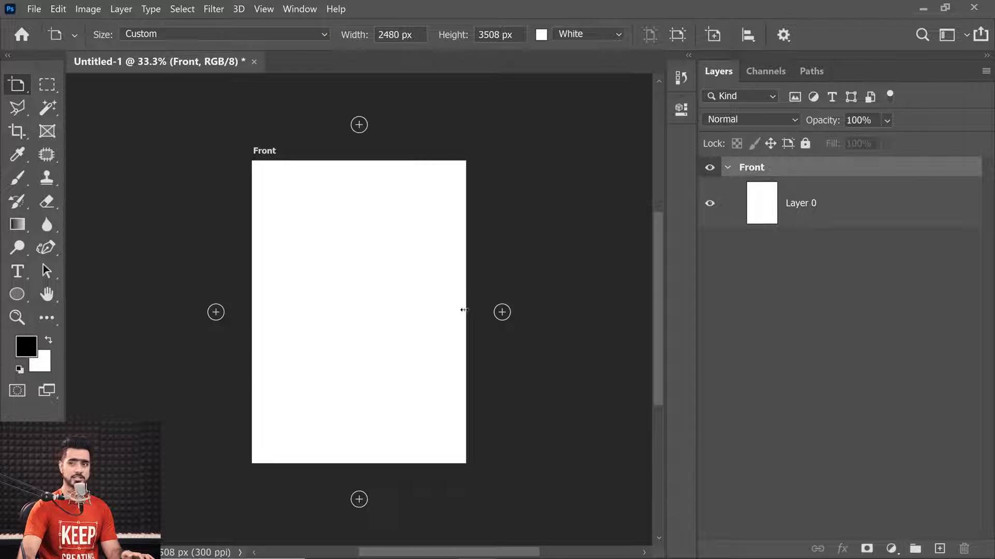
click(502, 313)
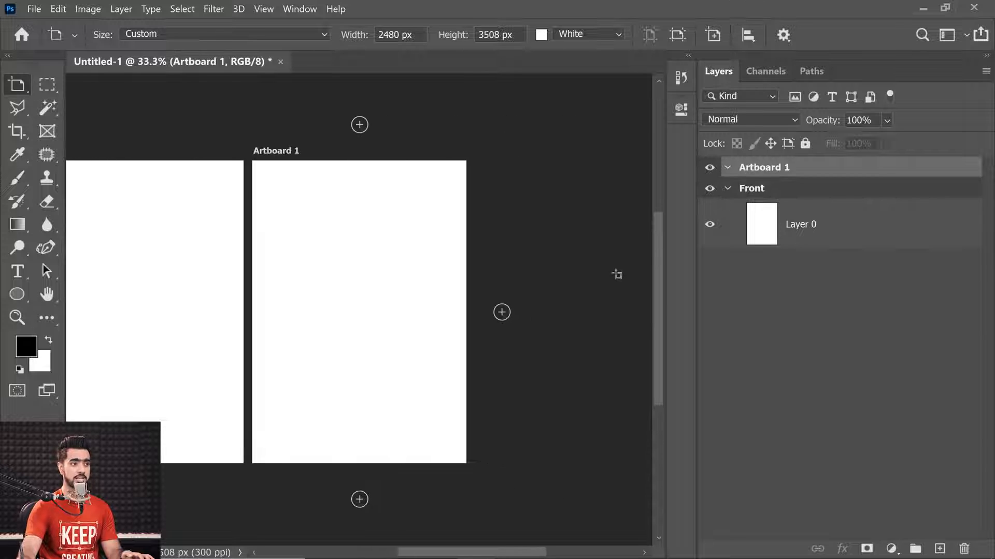
click(822, 226)
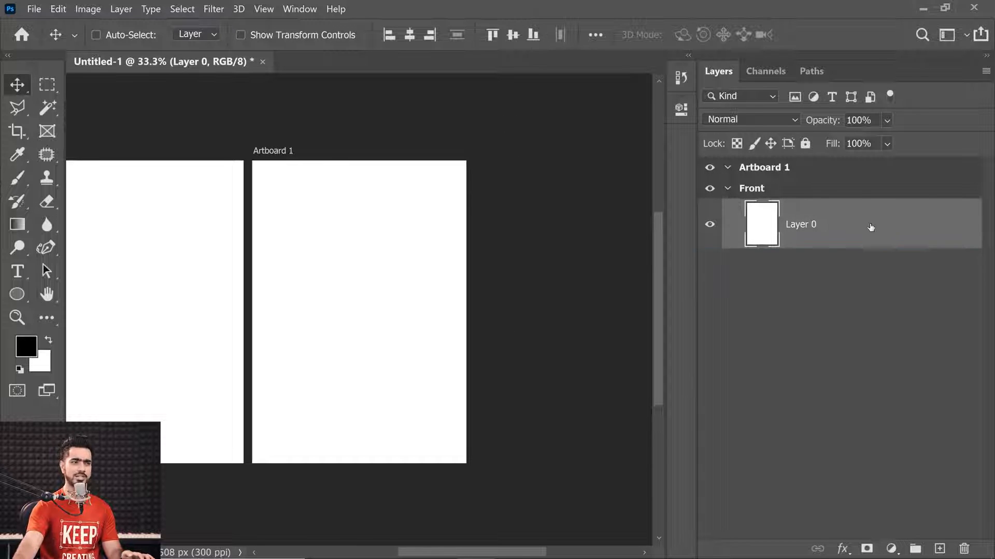
drag(871, 227, 963, 548)
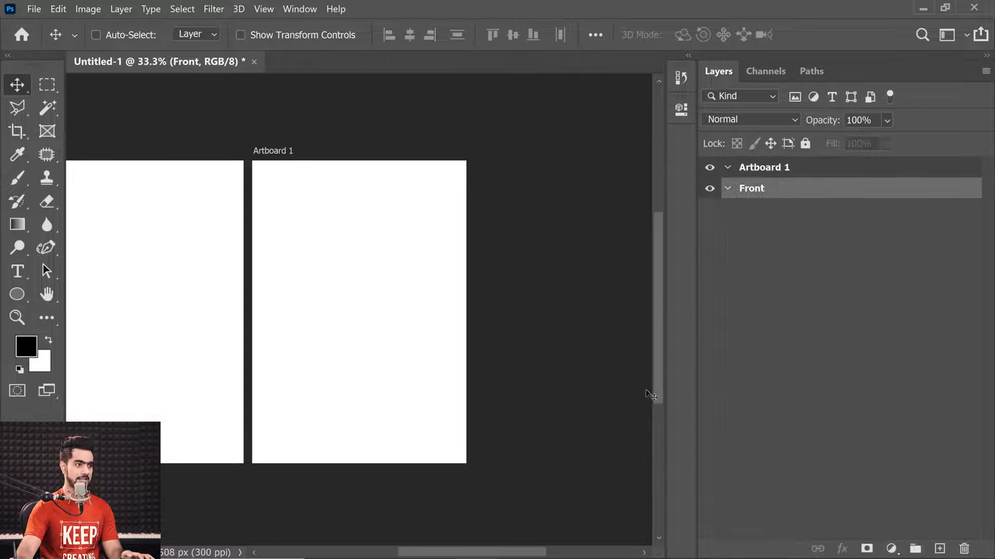
- Rename the second artboard as Back and fit both artboards in view
click(766, 170)
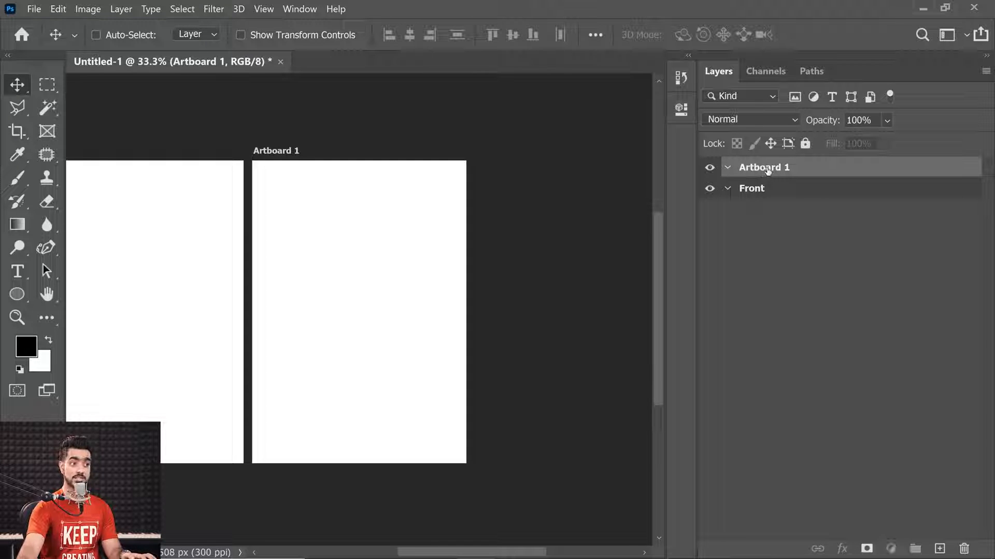
double_click(768, 170)
text(Ba)
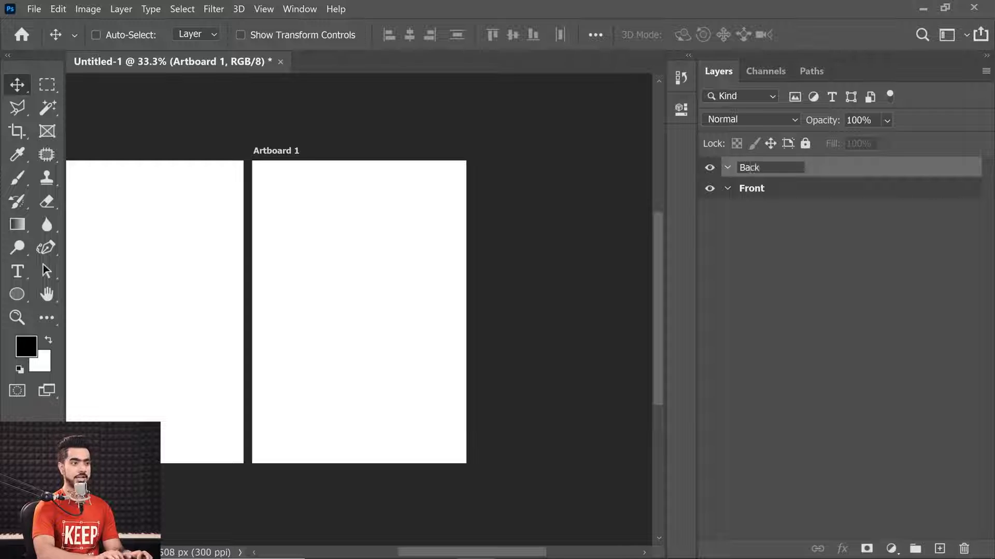
text(ck)
key(Return)
key(ctrl+0)
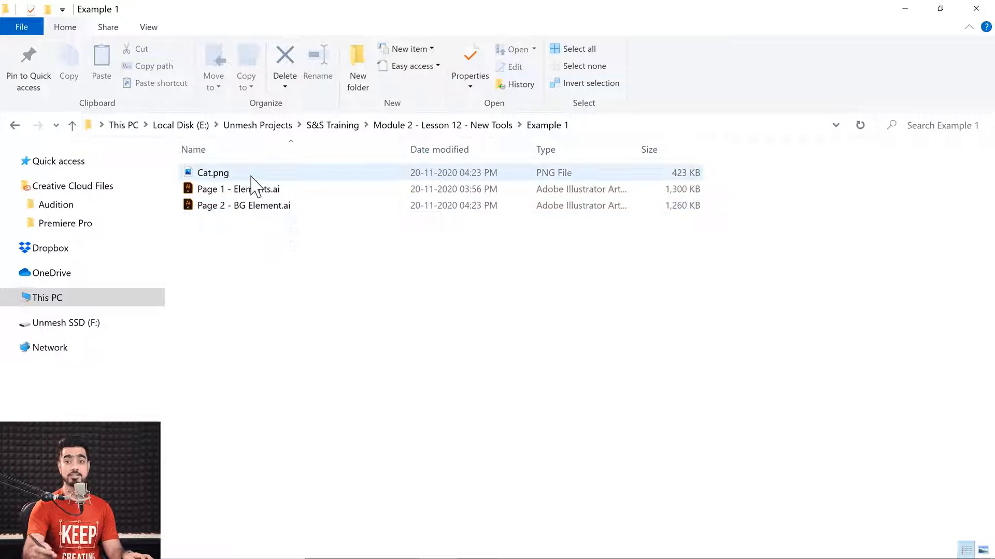
- Place Page 1 - Elements.ai from the Example 1 folder as a smart object, cropped to Bounding Box, and move it from Back to the Front artboard
mouse_move(251, 177)
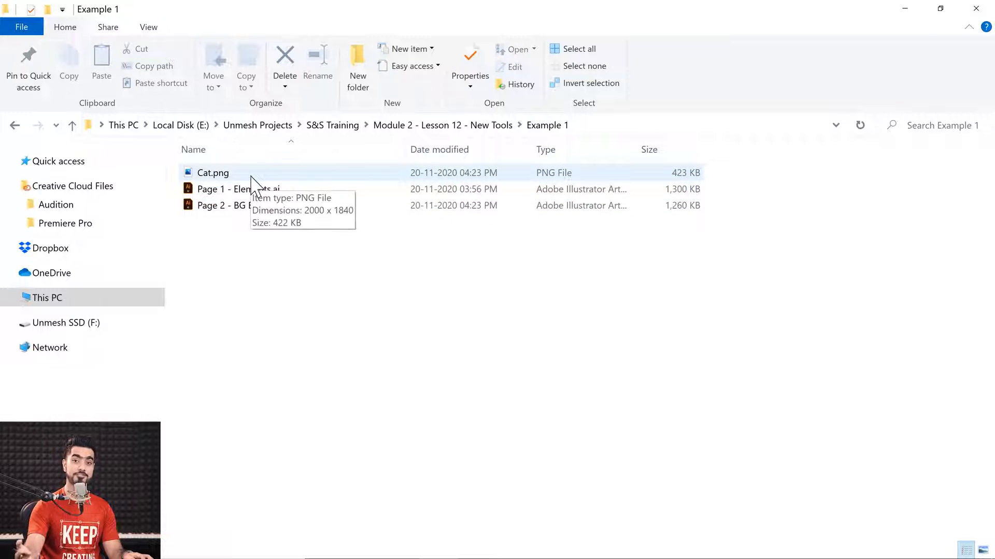
mouse_move(244, 197)
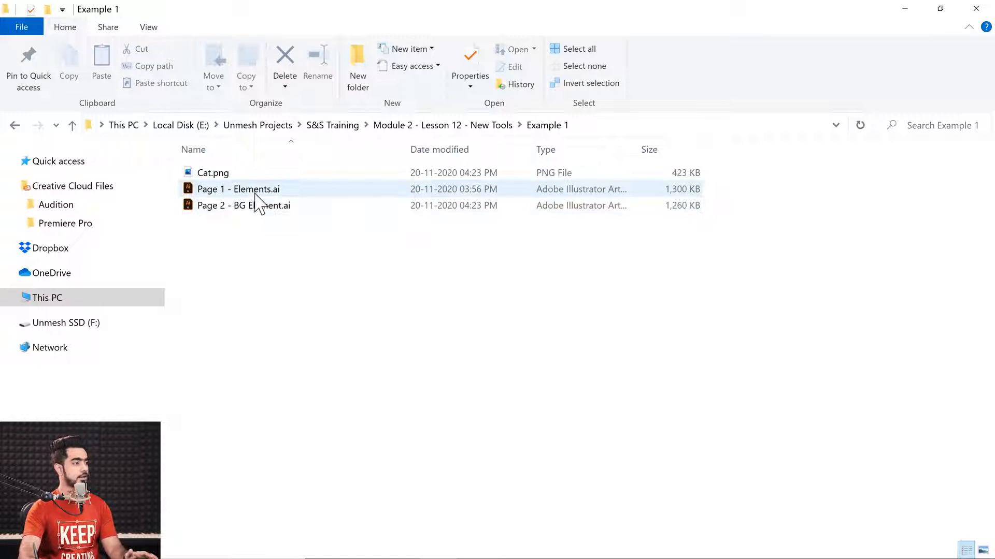
click(239, 196)
drag(240, 196, 144, 208)
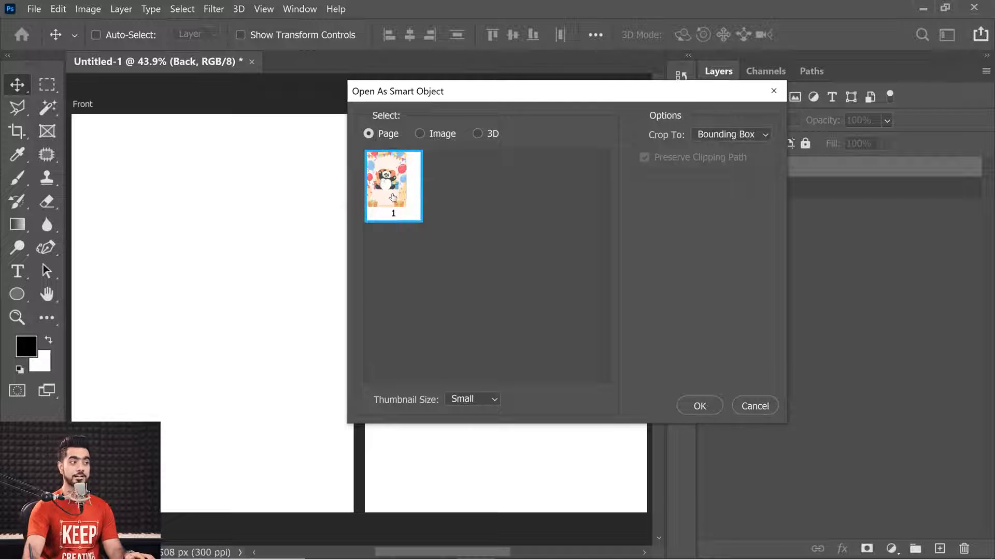
click(703, 409)
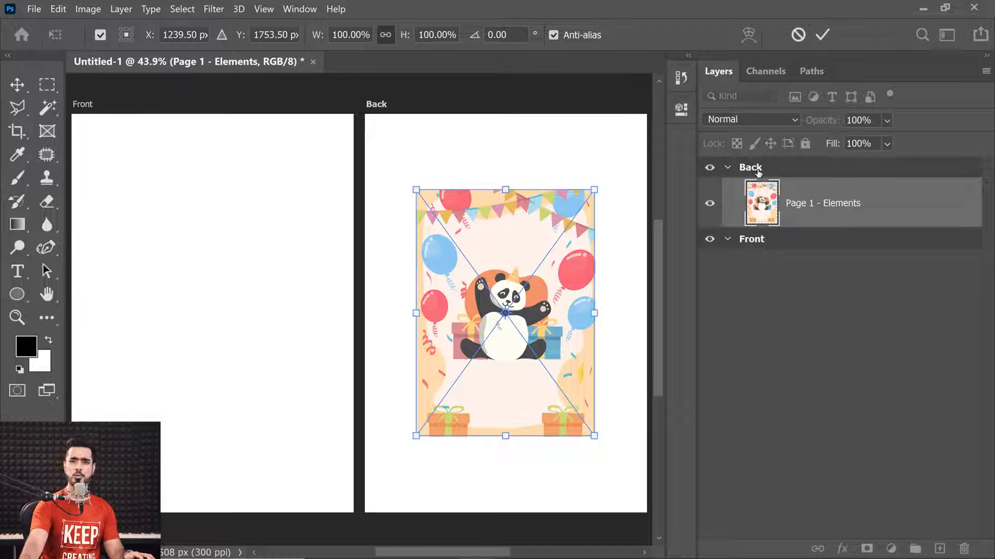
key(Return)
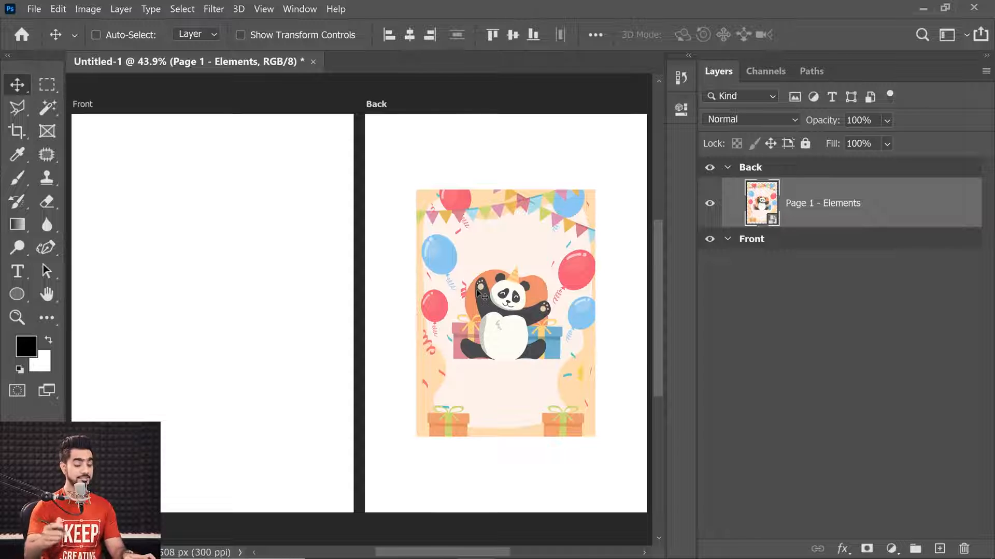
key(ctrl)
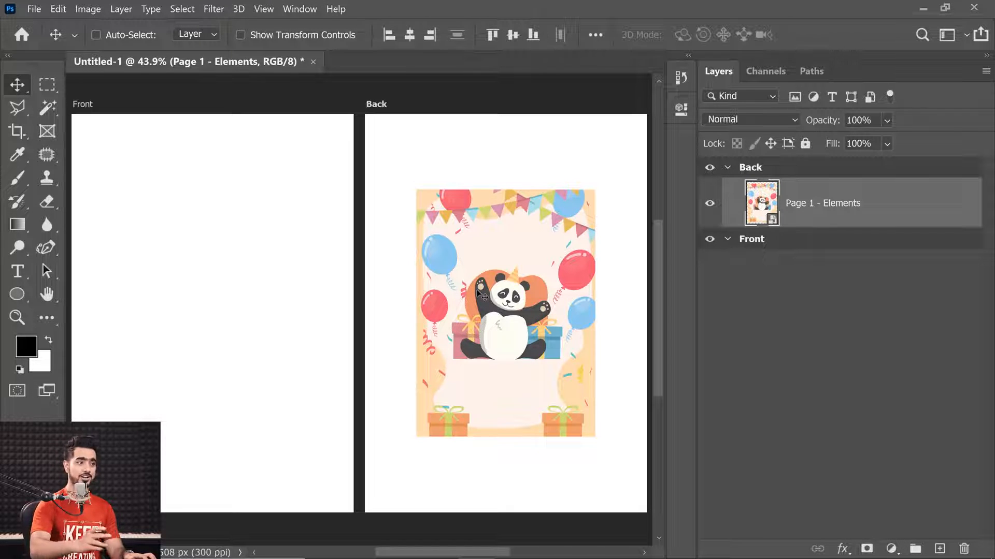
drag(527, 310, 211, 292)
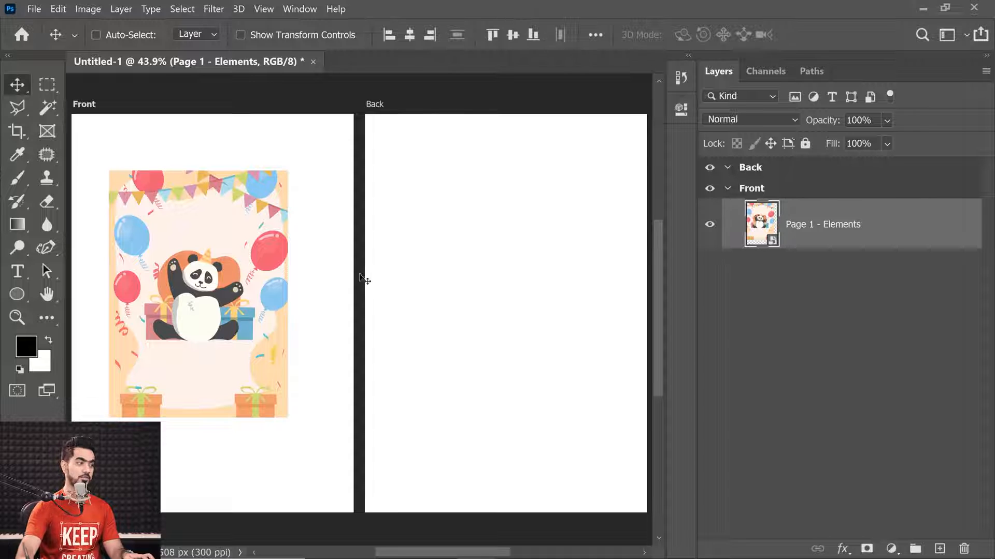
- Scale the Page 1 - Elements artwork to about 163% so it fills the Front artboard
scroll(275, 284, down, 2)
mouse_move(233, 289)
mouse_down()
mouse_move(251, 301)
mouse_move(242, 313)
mouse_move(239, 298)
mouse_up()
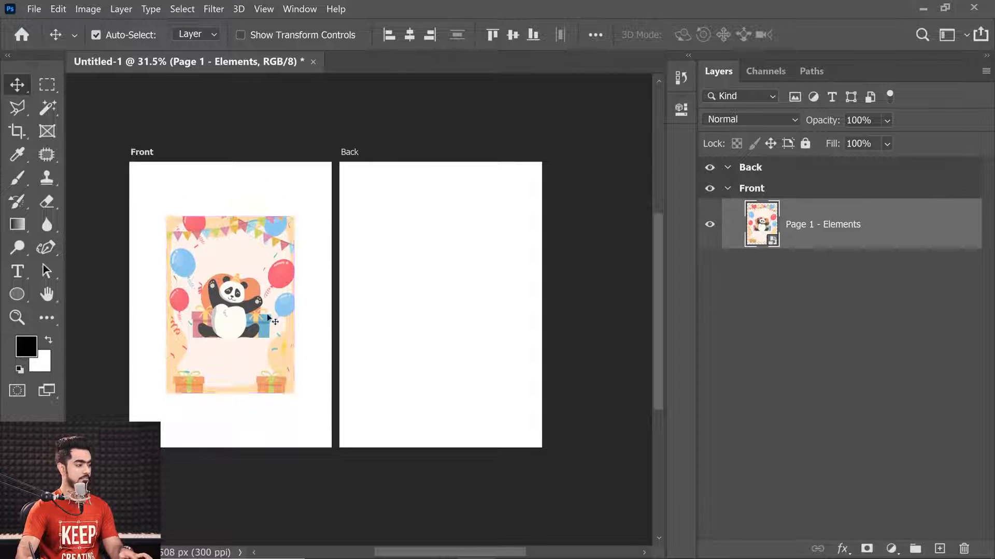
key(ctrl+t)
drag(296, 397, 334, 451)
key(Return)
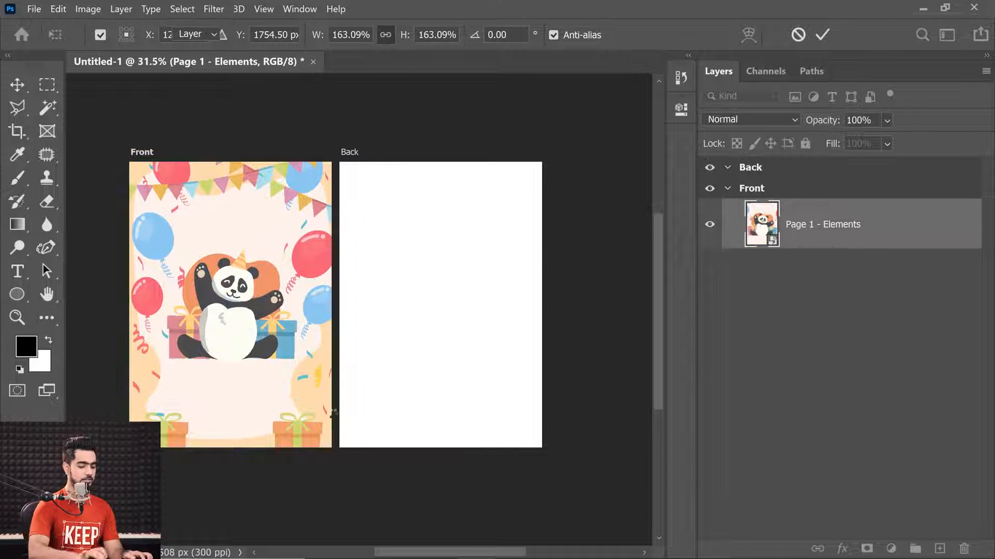
- Move the Page 1 - Elements artwork off the Front artboard onto the empty canvas beside it and reposition it there
scroll(282, 293, up, 2)
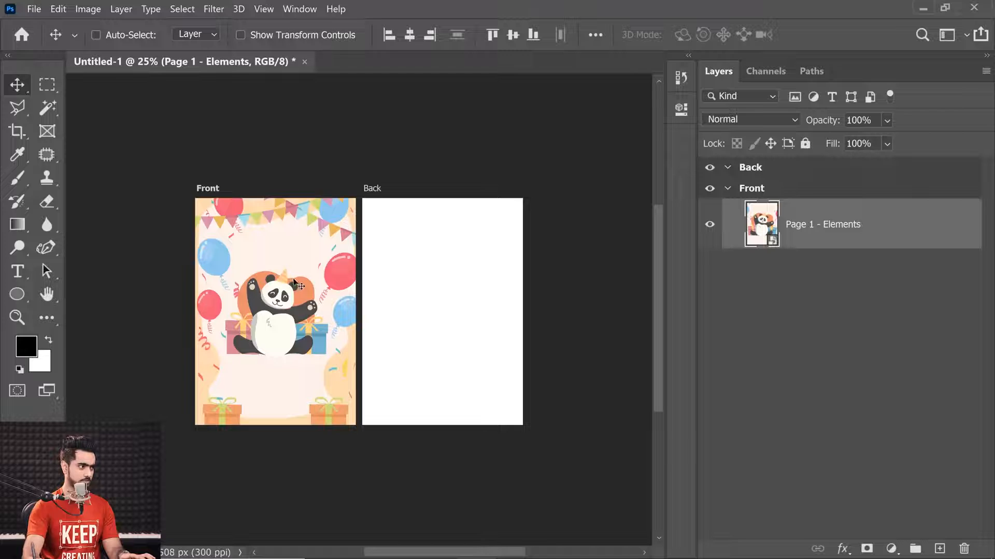
drag(294, 282, 103, 182)
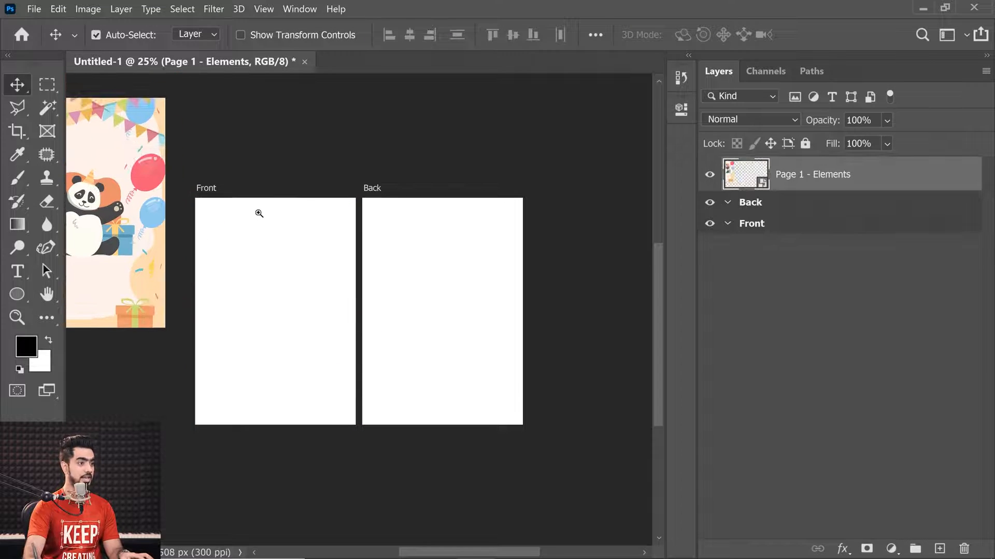
drag(259, 214, 228, 217)
drag(285, 234, 357, 277)
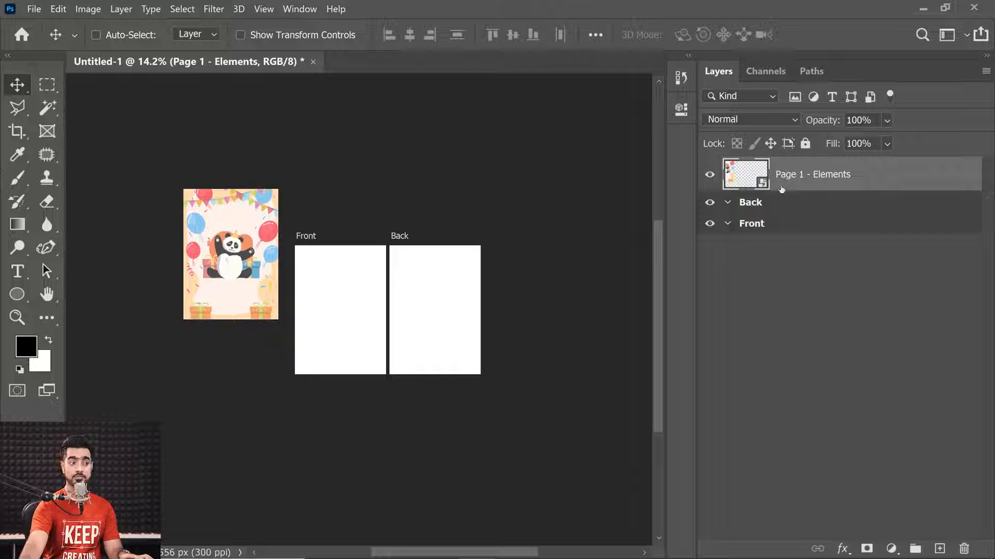
drag(258, 257, 214, 361)
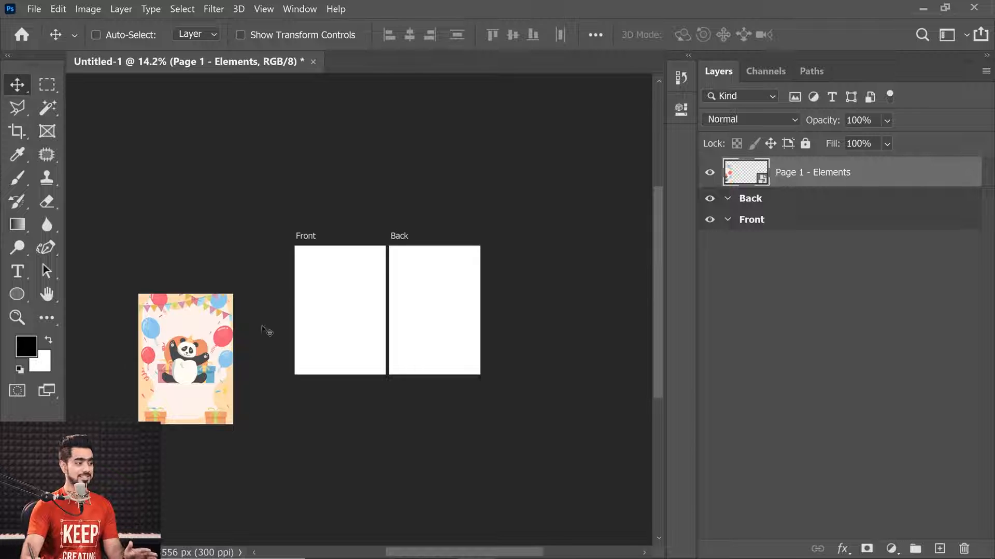
drag(267, 332, 267, 294)
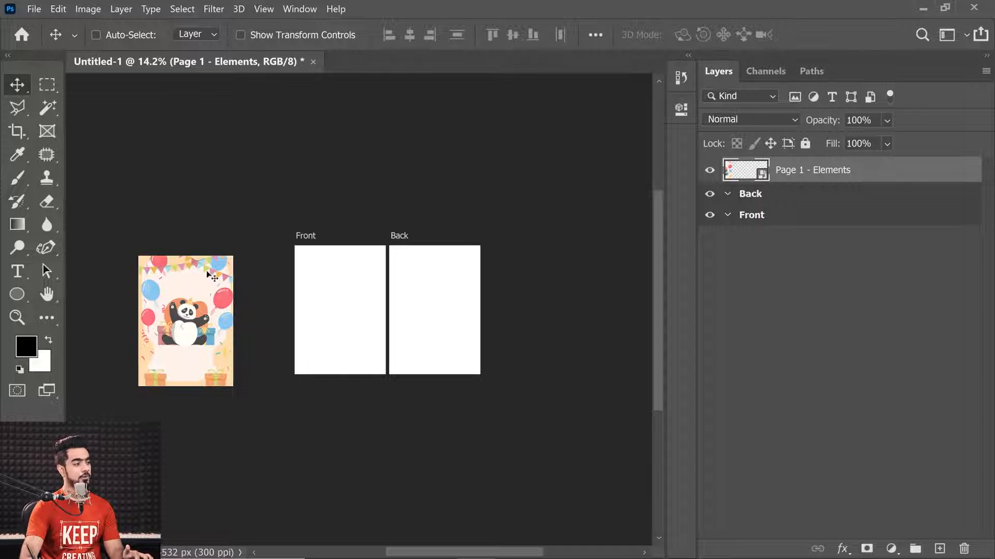
drag(194, 315, 200, 288)
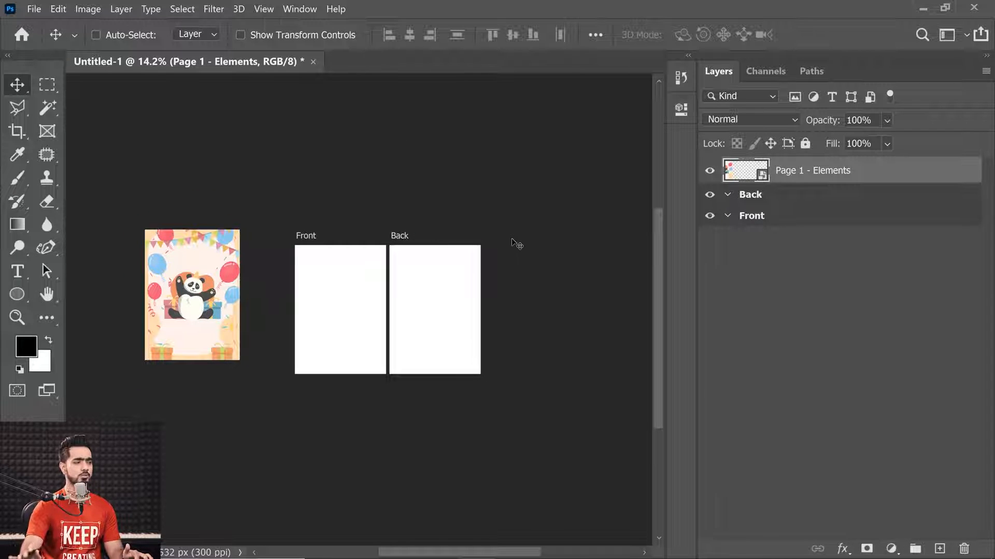
- Move the Page 1 - Elements artwork back over the Front artboard so it fills it, and fit both artboards in view
drag(193, 286, 346, 310)
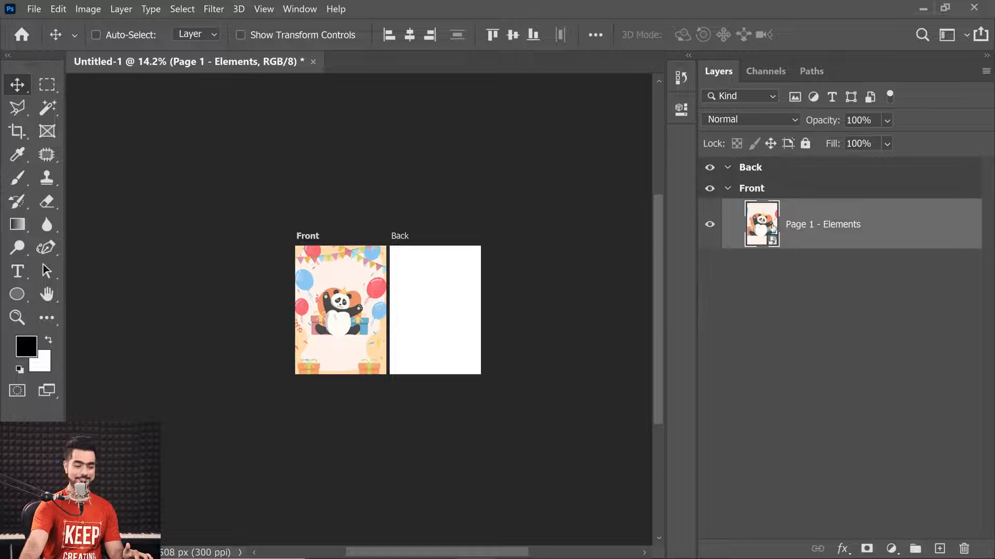
key(ctrl)
key(ctrl+0)
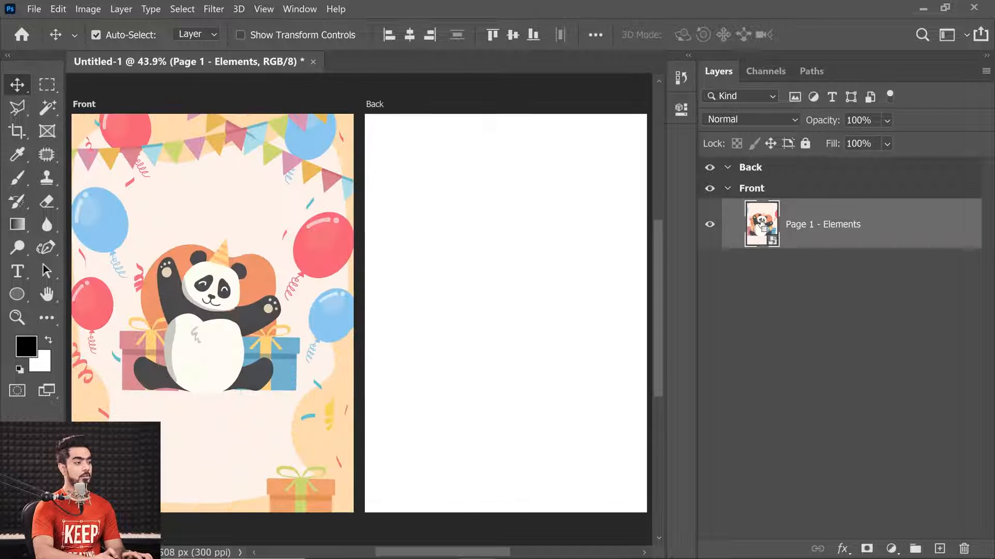
- Prevent auto-nesting into and out of artboards for the Page 1 - Elements layer and move its artwork off the Front artboard
scroll(280, 228, down, 3)
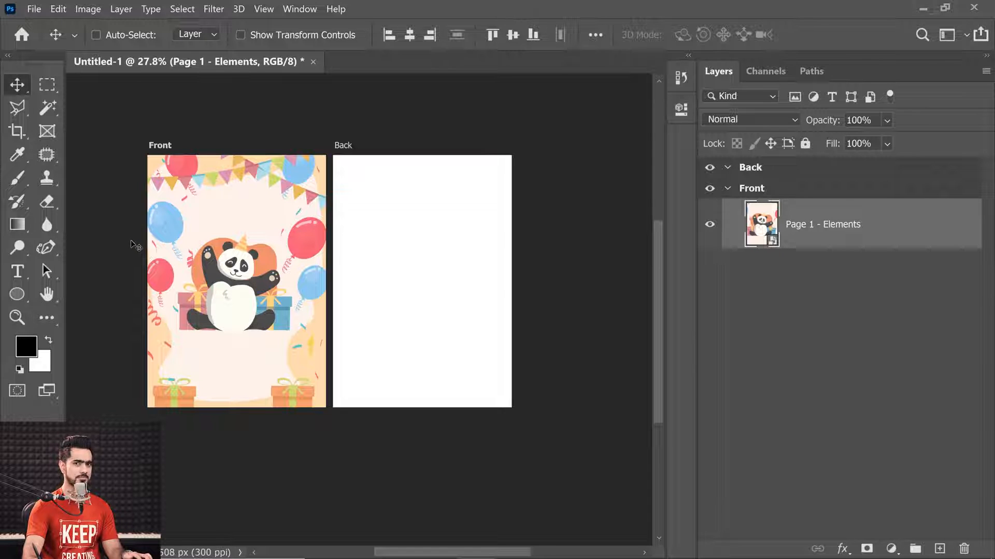
drag(257, 259, 318, 320)
scroll(149, 217, down, 3)
scroll(179, 228, down, 2)
scroll(238, 244, up, 3)
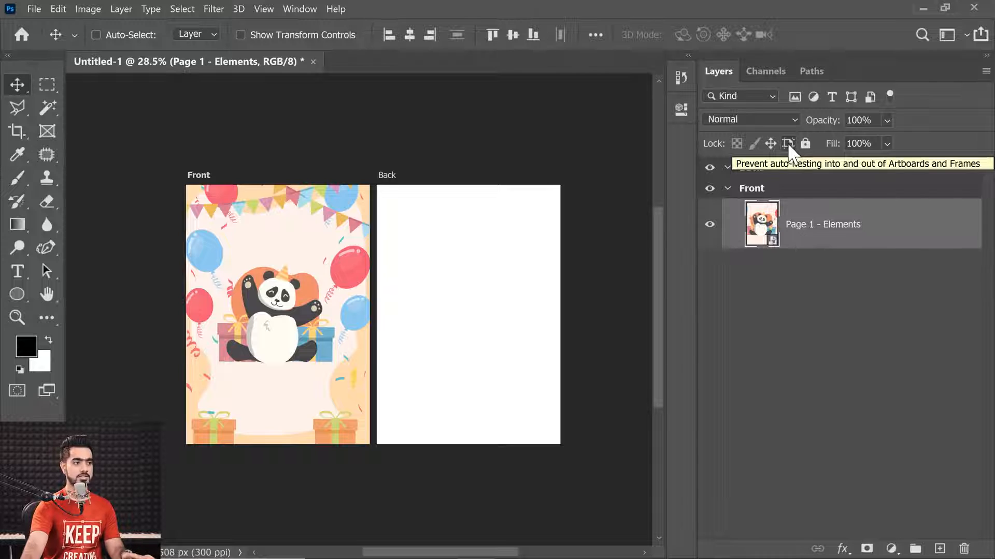
click(788, 144)
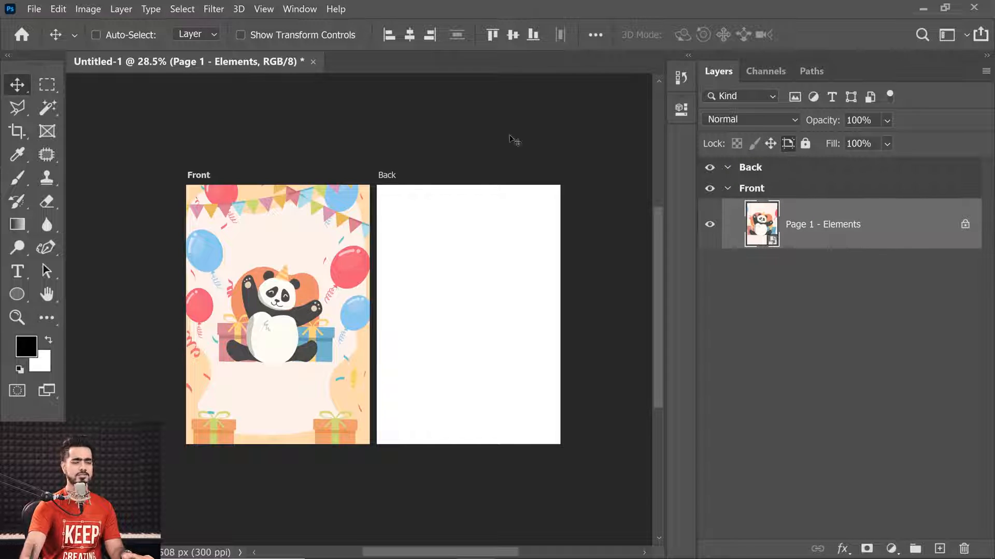
drag(337, 246, 313, 250)
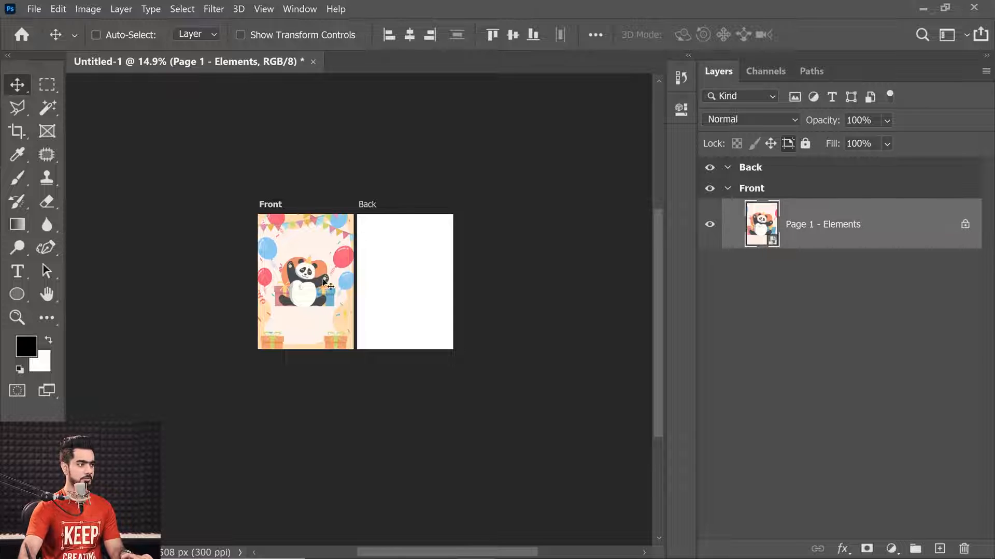
drag(324, 282, 149, 192)
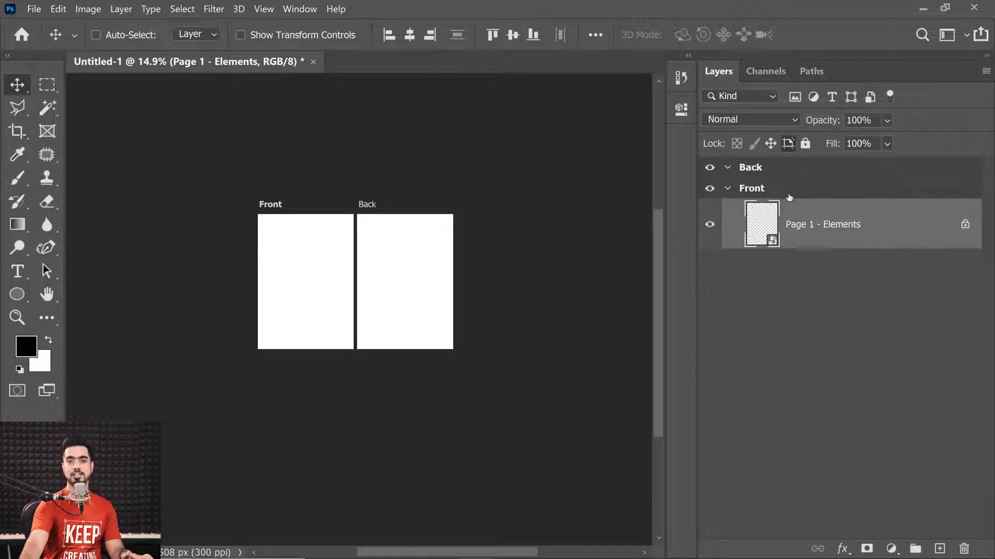
- Return the artwork to its place on the Front artboard and remove the auto-nesting lock from the Page 1 - Elements layer
drag(170, 232, 404, 223)
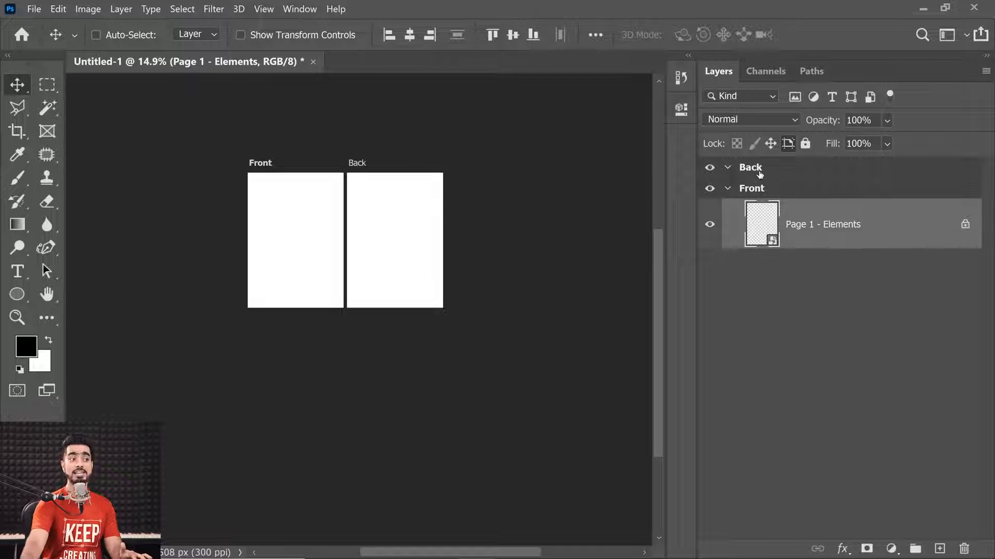
drag(502, 262, 327, 375)
drag(325, 362, 326, 365)
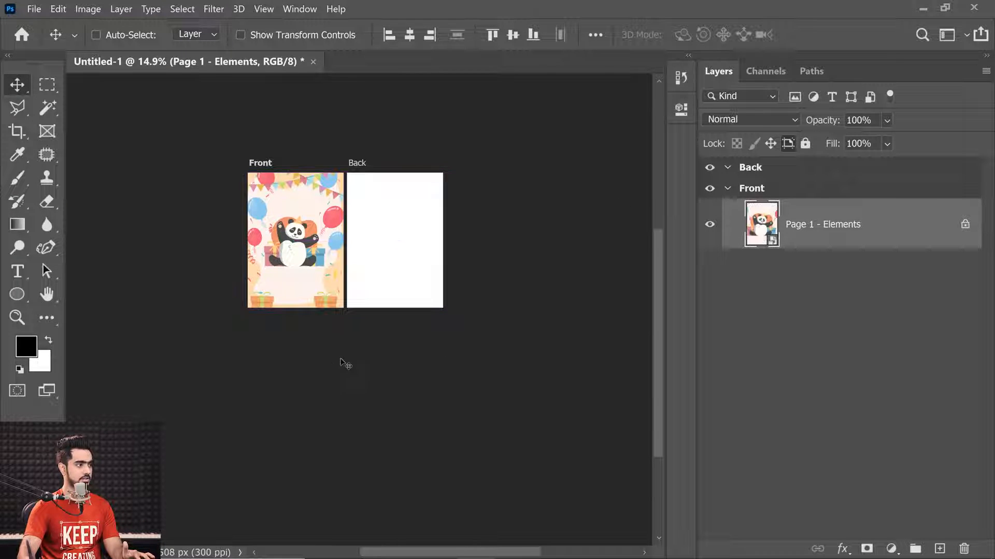
click(965, 226)
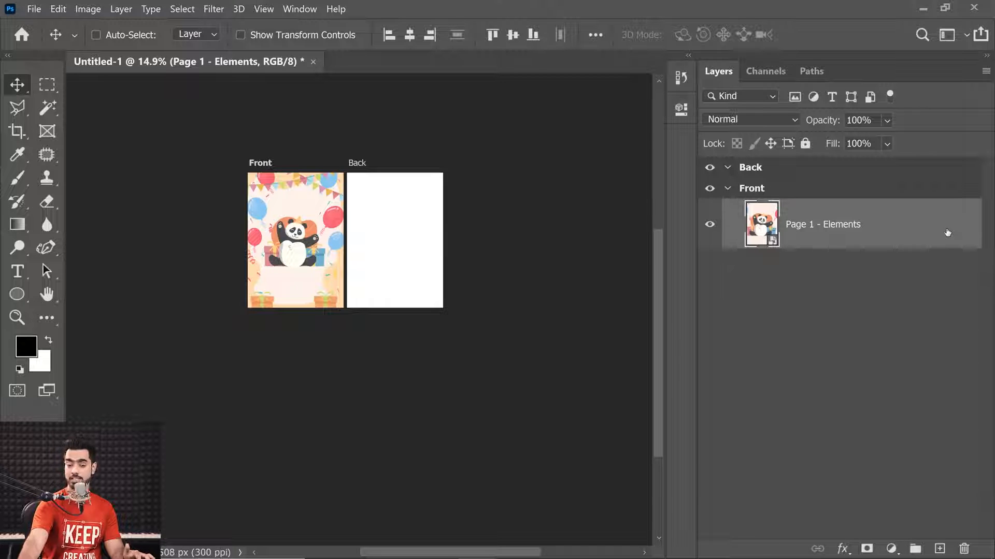
key(ctrl+0)
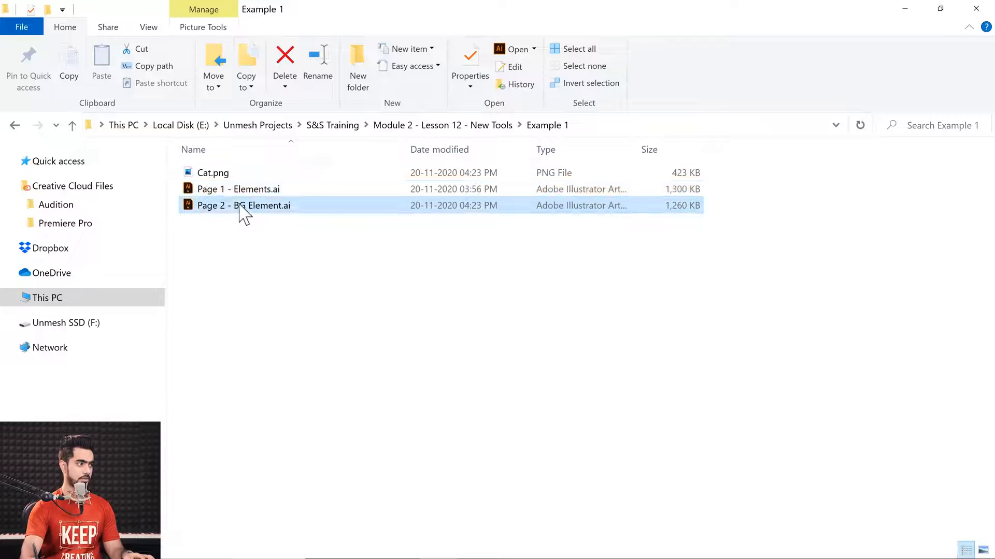
- Place Page 2 - BG Element.ai from the Example 1 folder while the Page 1 - Elements layer is active, and delete the placed layer
drag(244, 207, 574, 303)
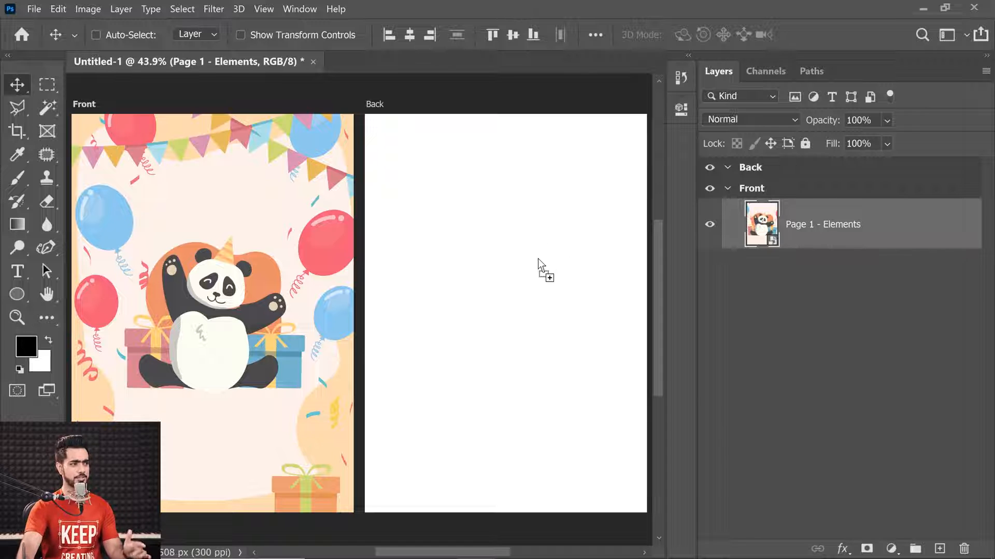
drag(538, 259, 529, 257)
click(705, 409)
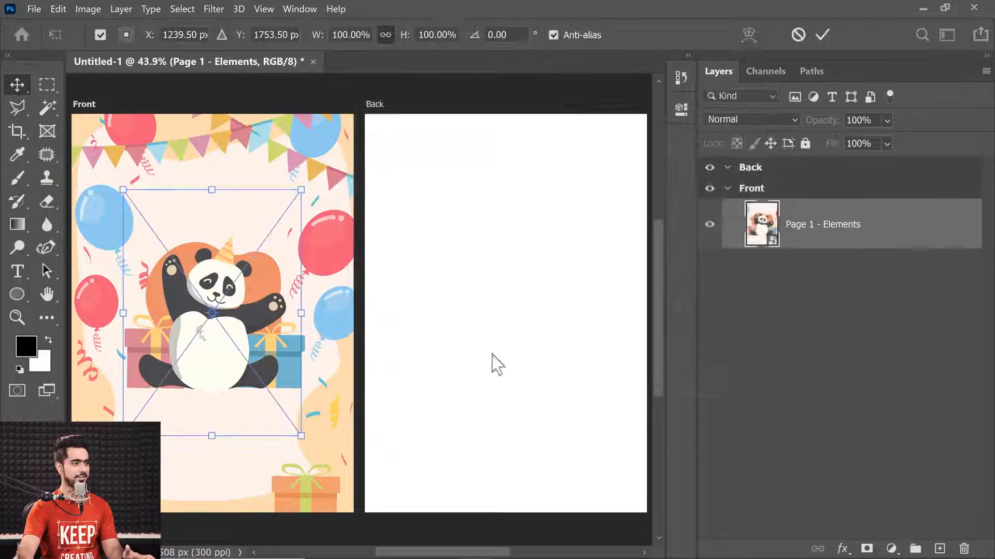
key(Return)
key(Return)
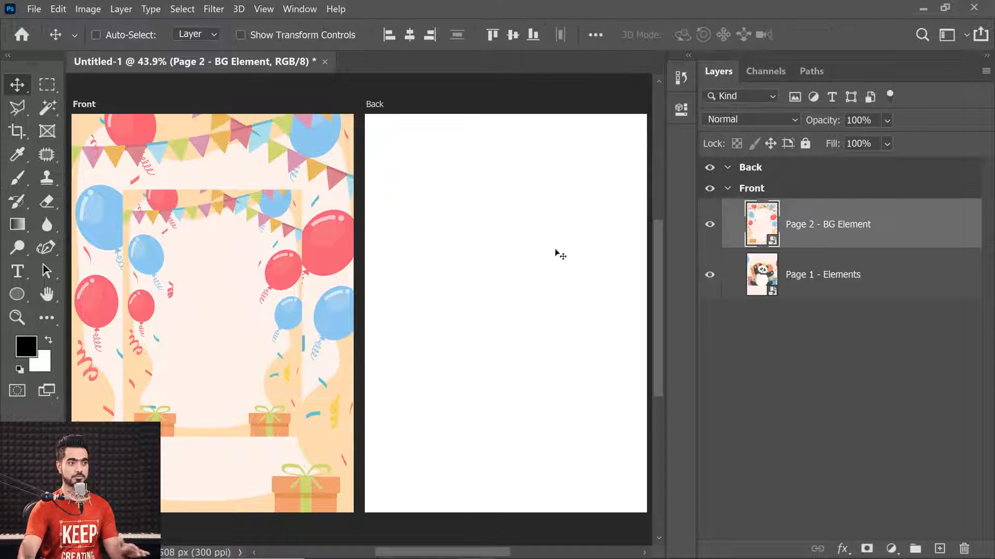
drag(896, 231, 962, 548)
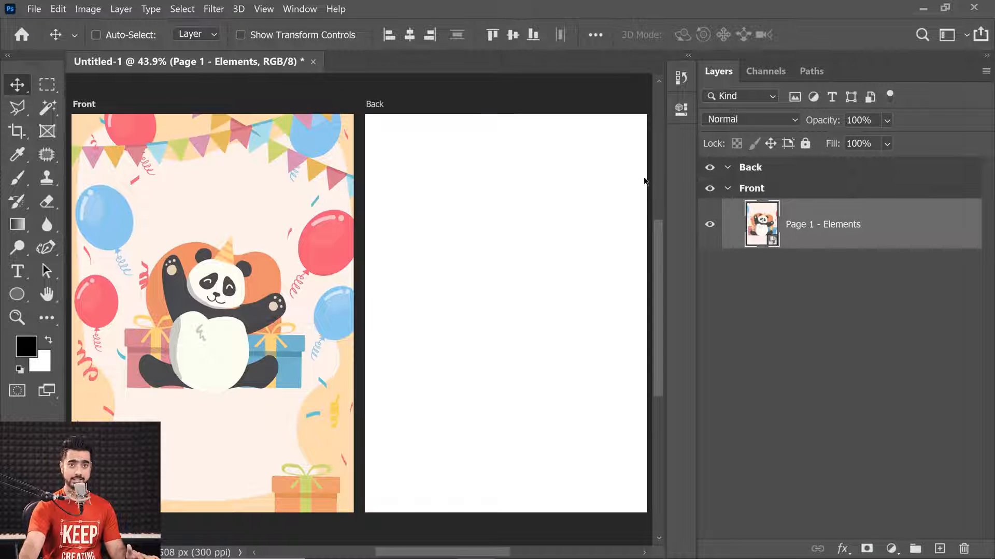
- Select the Back artboard, switch to Front using its canvas name, and reselect Back the same way
click(759, 176)
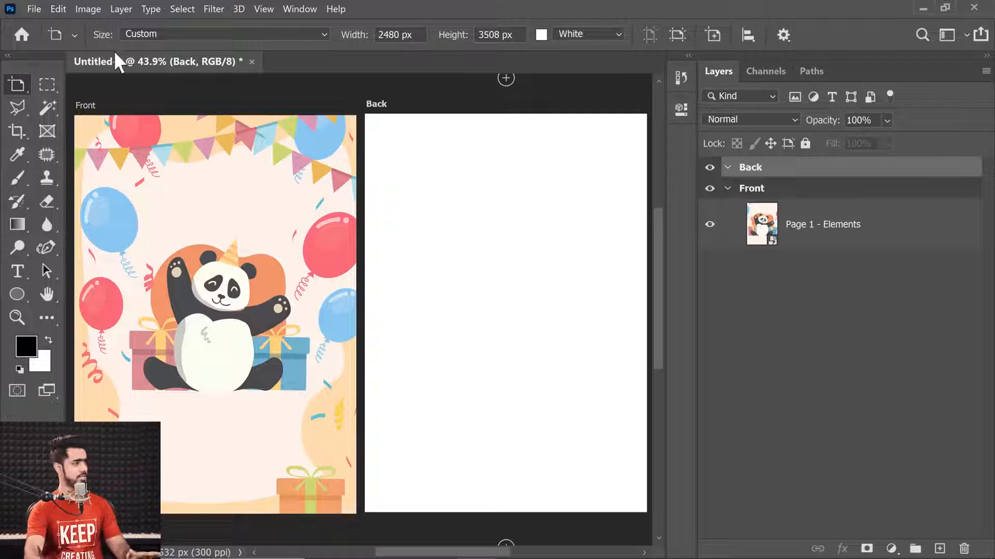
click(85, 108)
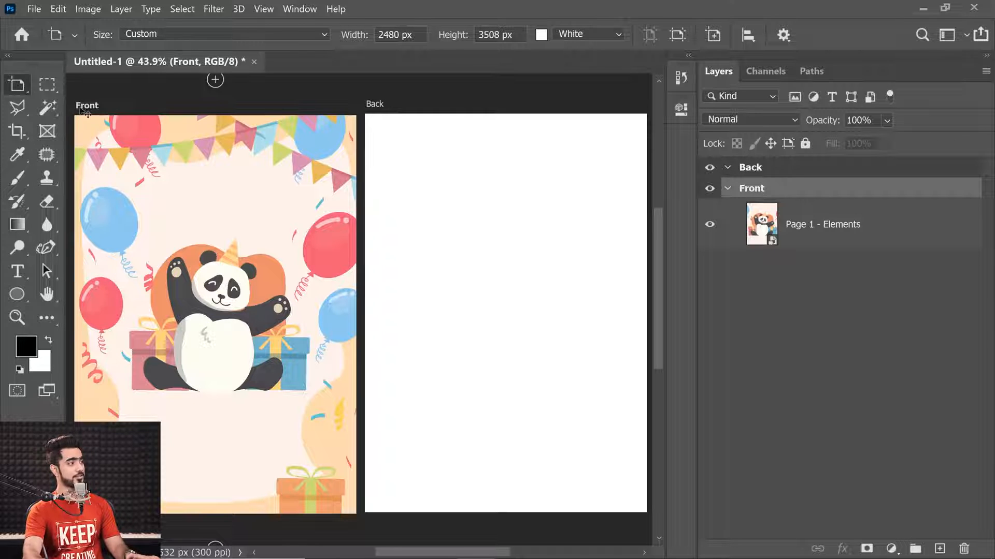
click(369, 106)
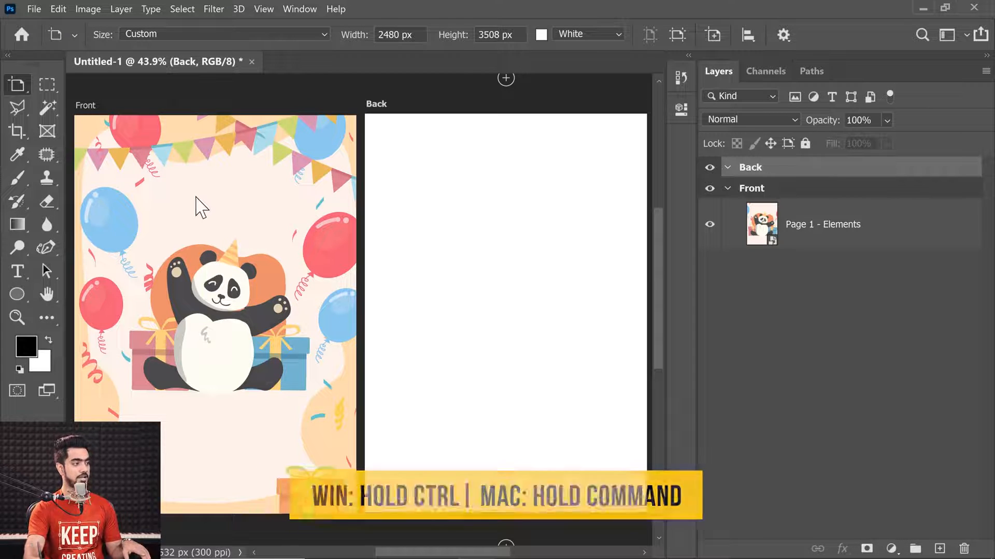
- Select the panda artwork directly on the canvas with the Move tool's temporary Auto-Select
key(v)
key(ctrl)
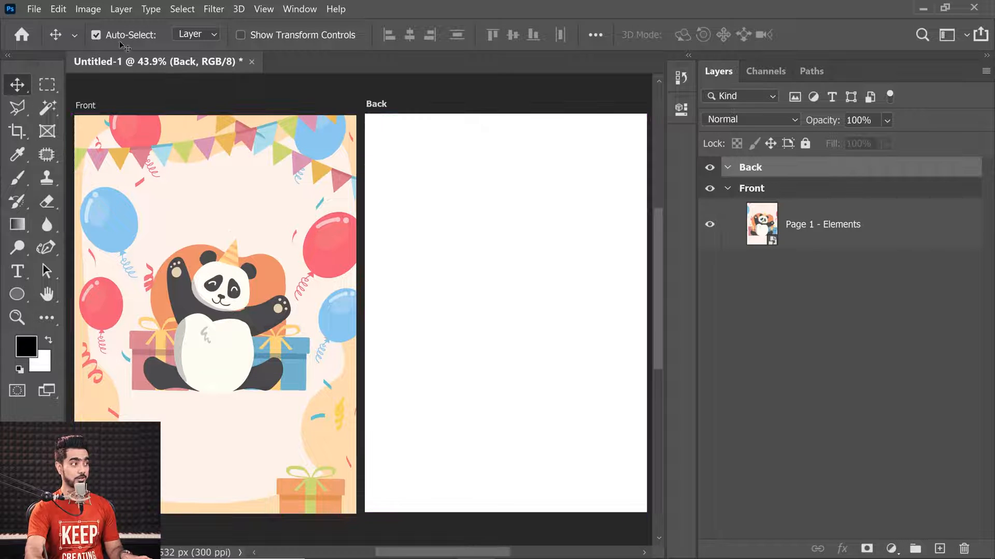
key(ctrl)
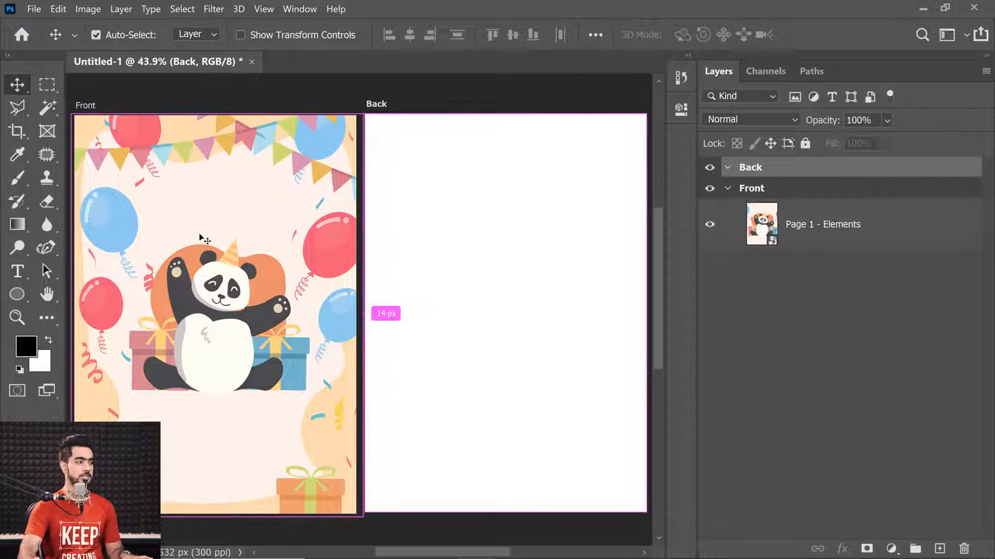
click(210, 231)
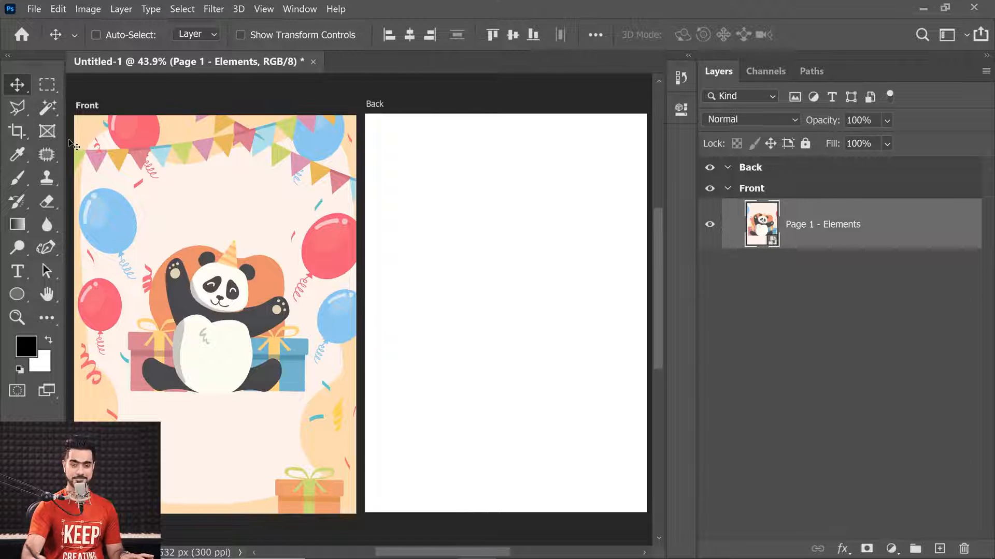
- Select the Back artboard and place Page 2 - BG Element.ai from the Example 1 folder into it as a smart object, cropped to Bounding Box
click(381, 105)
mouse_move(477, 555)
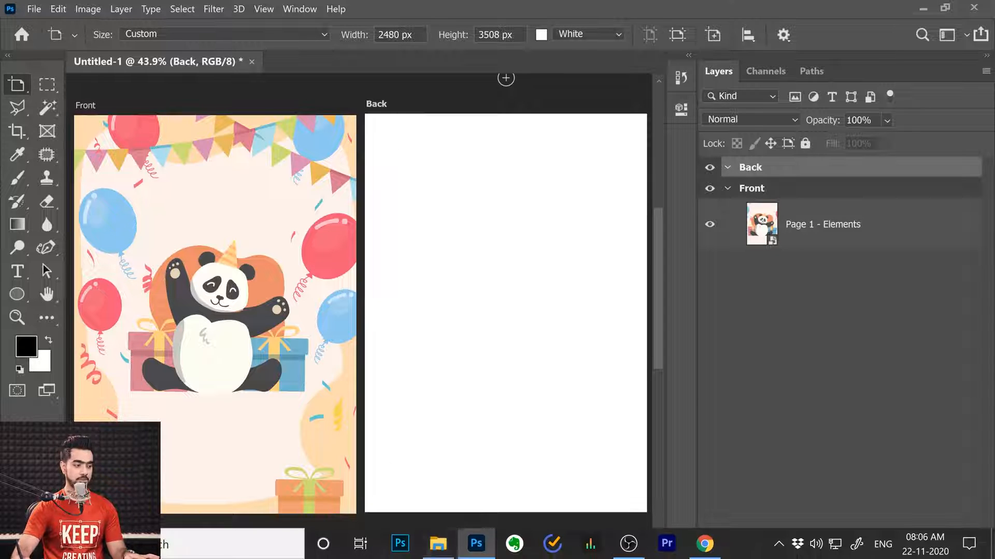
click(437, 543)
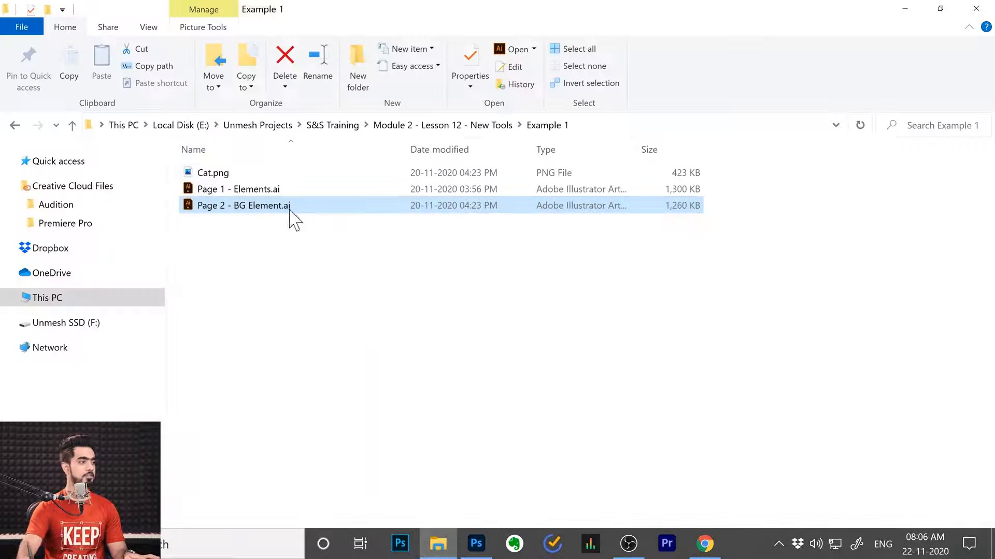
drag(229, 210, 499, 322)
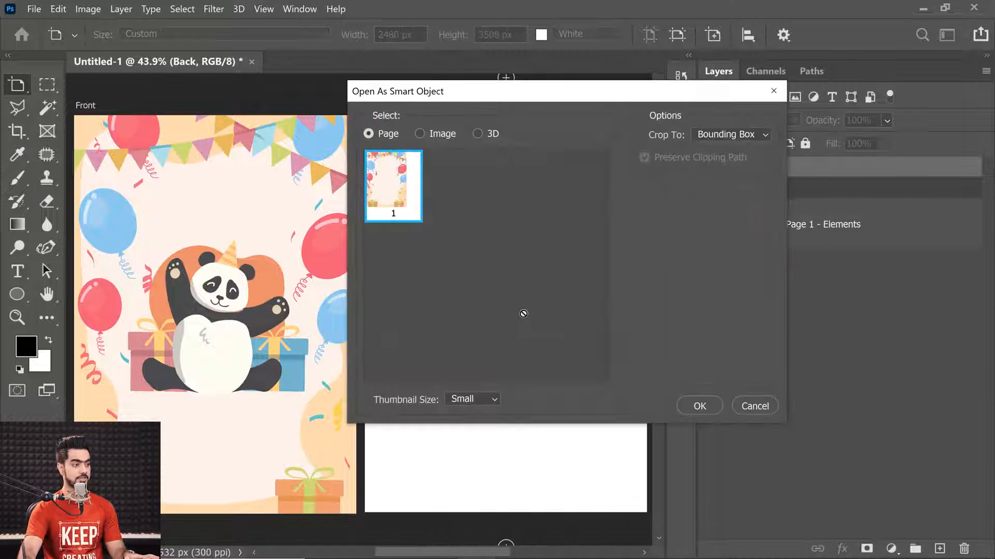
click(698, 406)
scroll(505, 270, down, 2)
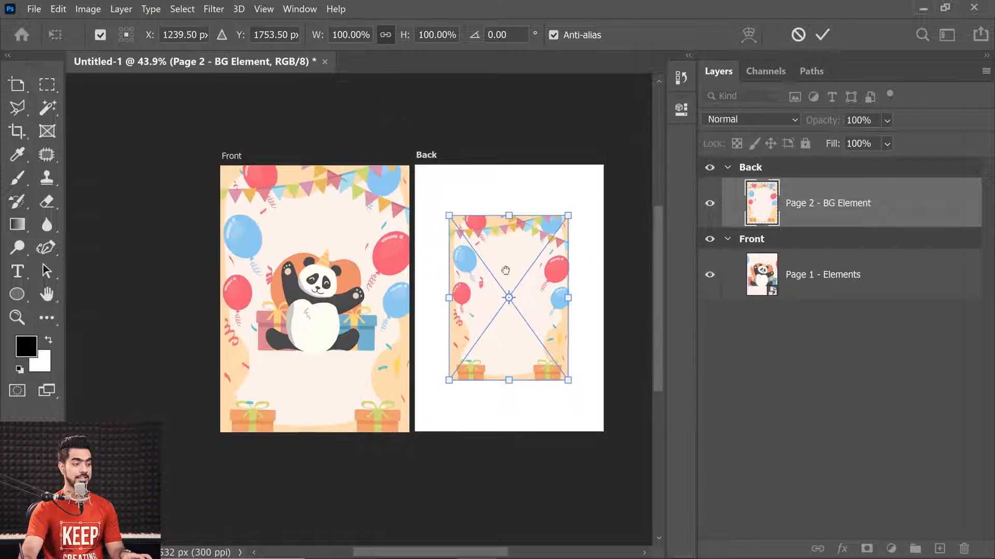
- Scale the placed Page 2 - BG Element artwork to 162.12% so it covers the whole Back artboard
drag(565, 385, 591, 442)
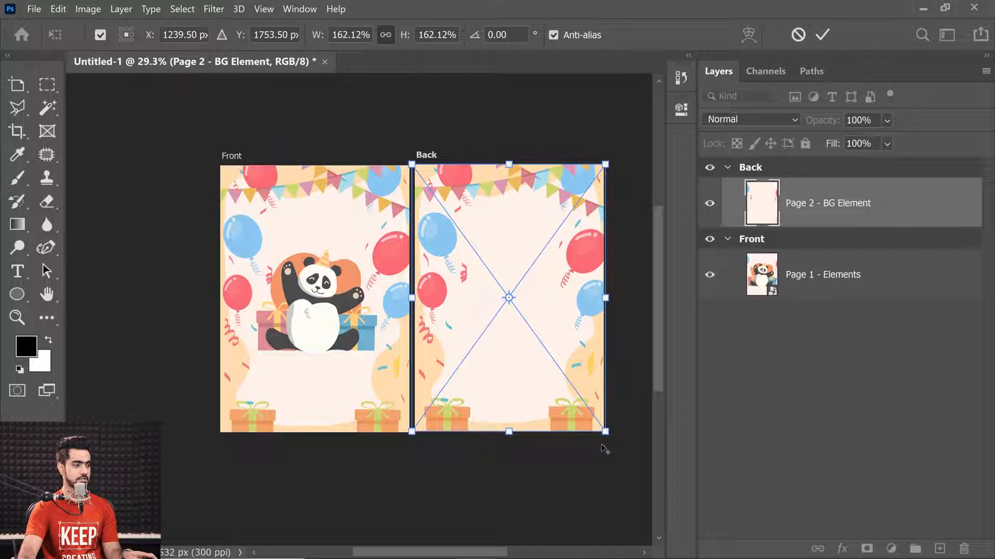
scroll(606, 448, up, 6)
scroll(582, 445, down, 2)
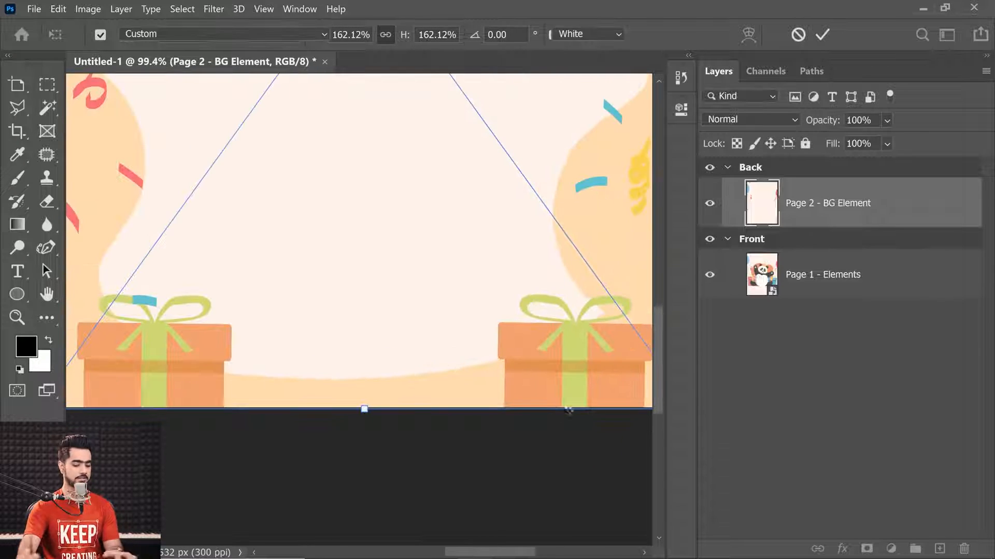
key(Return)
key(ctrl+0)
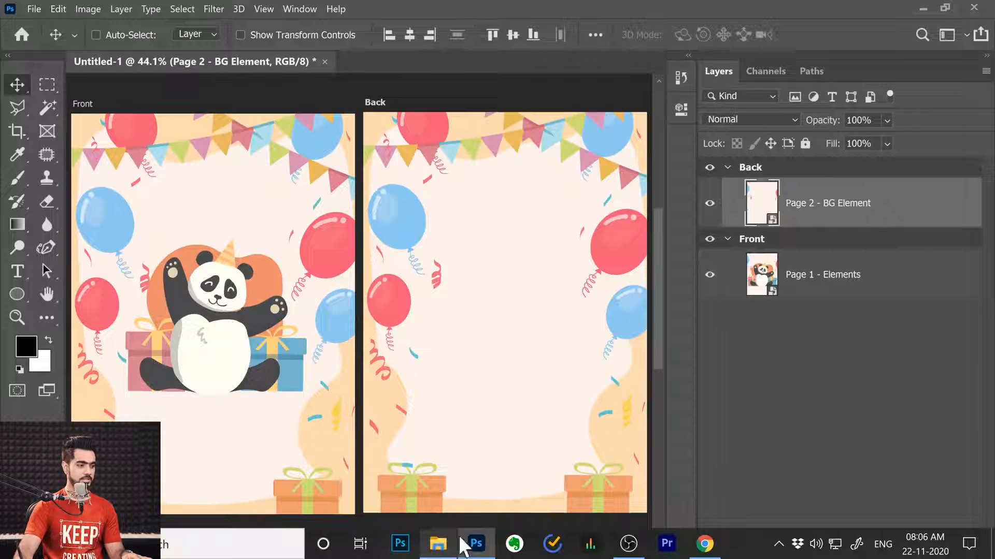
- Place Cat.png from the Example 1 folder on the Back artboard, scaled to 17.14% and positioned in the lower middle
click(438, 543)
click(216, 174)
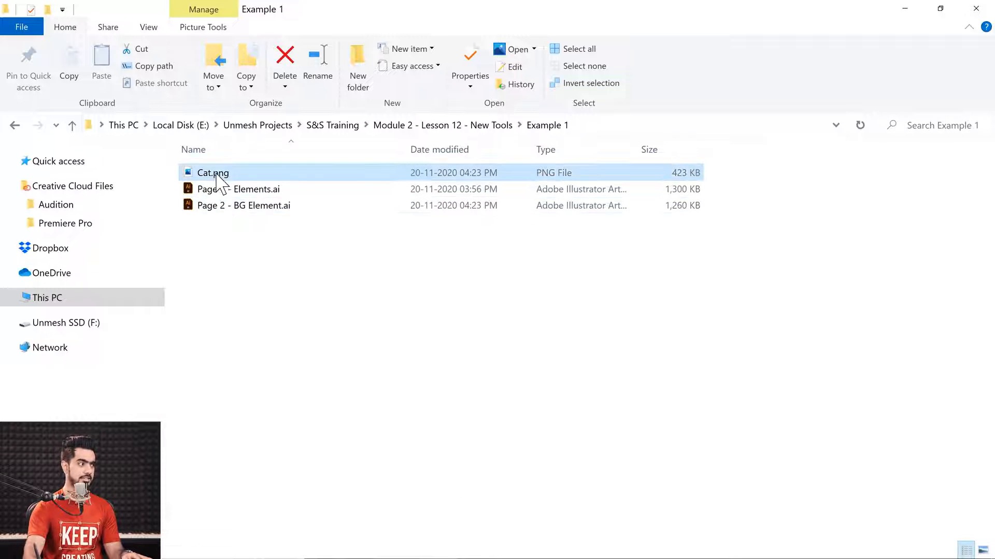
drag(218, 178, 531, 359)
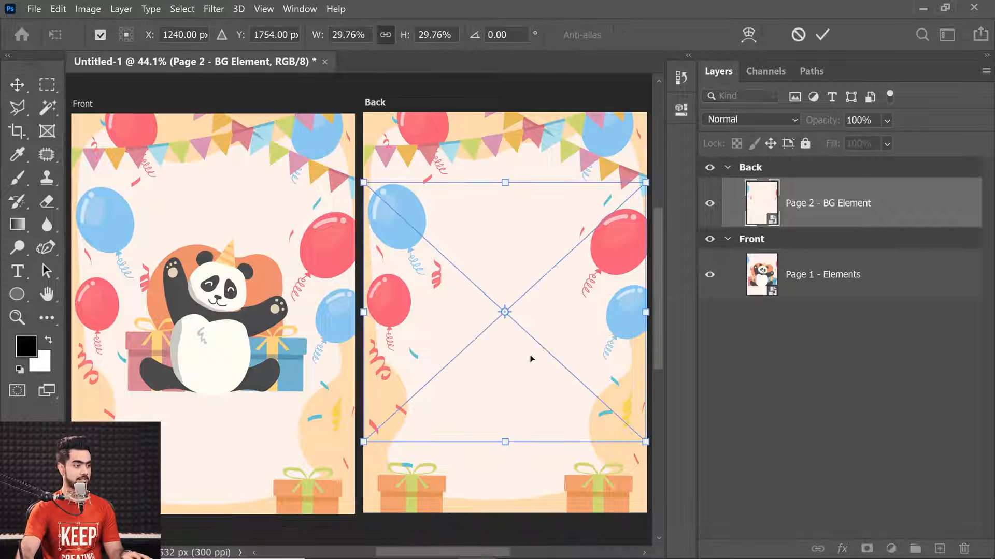
drag(645, 184, 586, 237)
drag(511, 315, 515, 340)
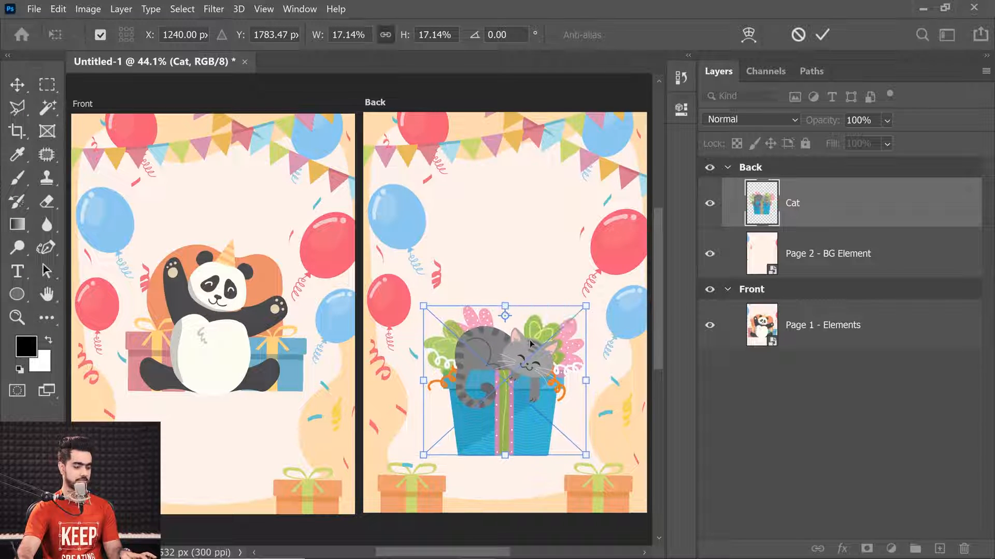
key(Return)
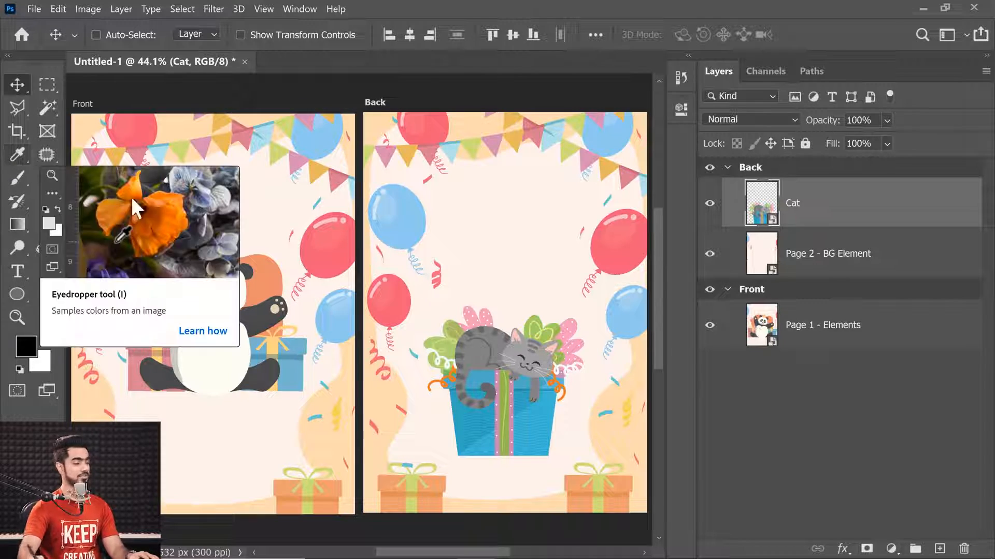
- Draw a circle shape about 1799 px wide over the panda on the Front artboard and remove its fill
click(19, 296)
right_click(20, 297)
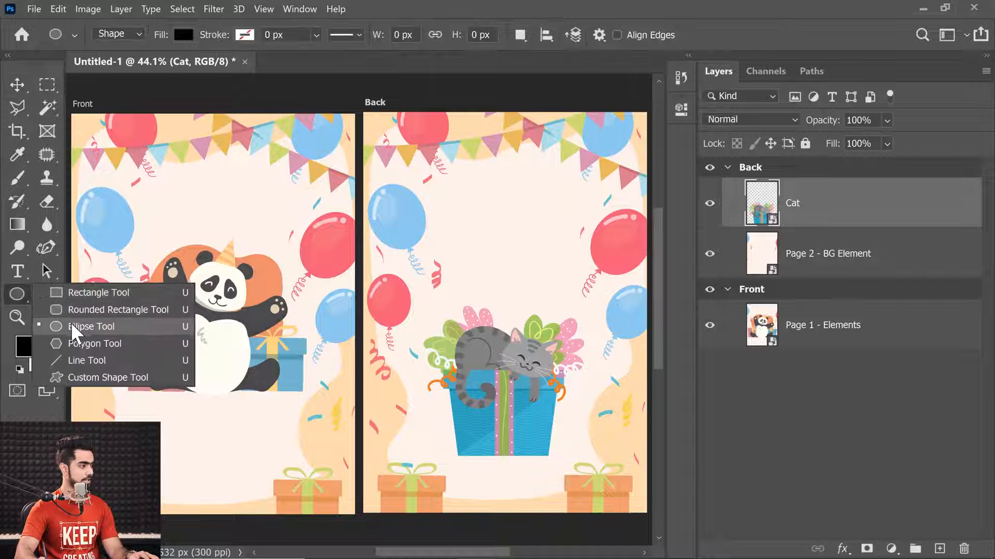
click(71, 325)
drag(133, 226, 334, 452)
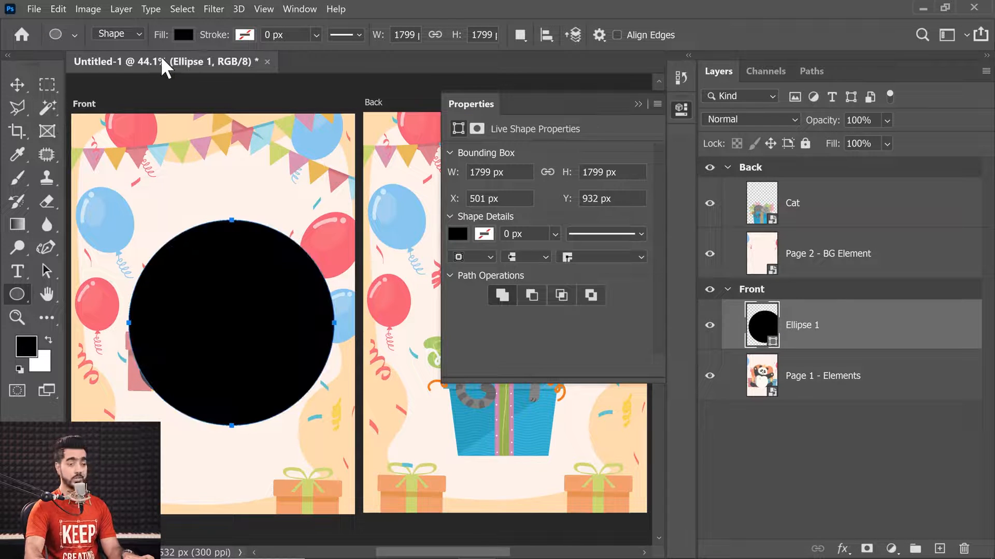
click(184, 36)
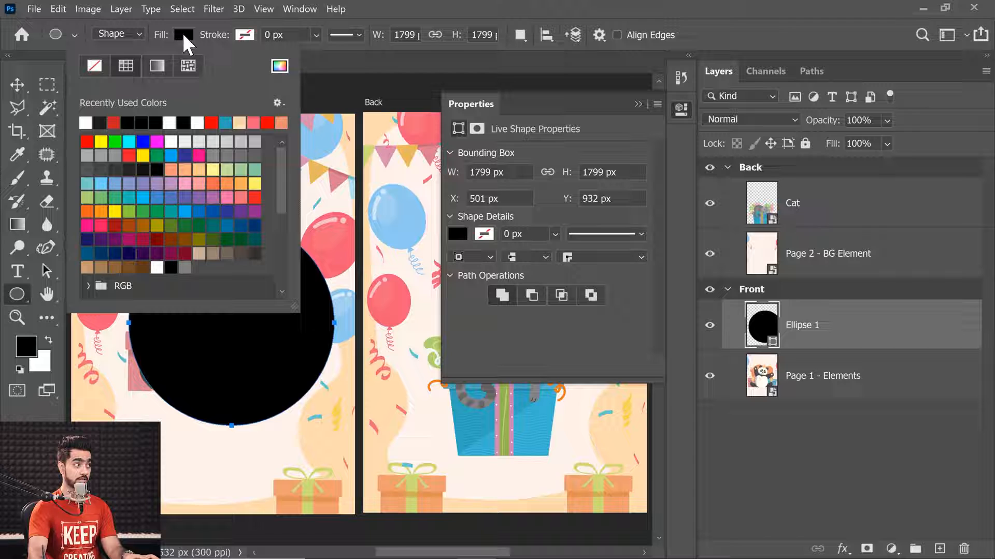
click(95, 66)
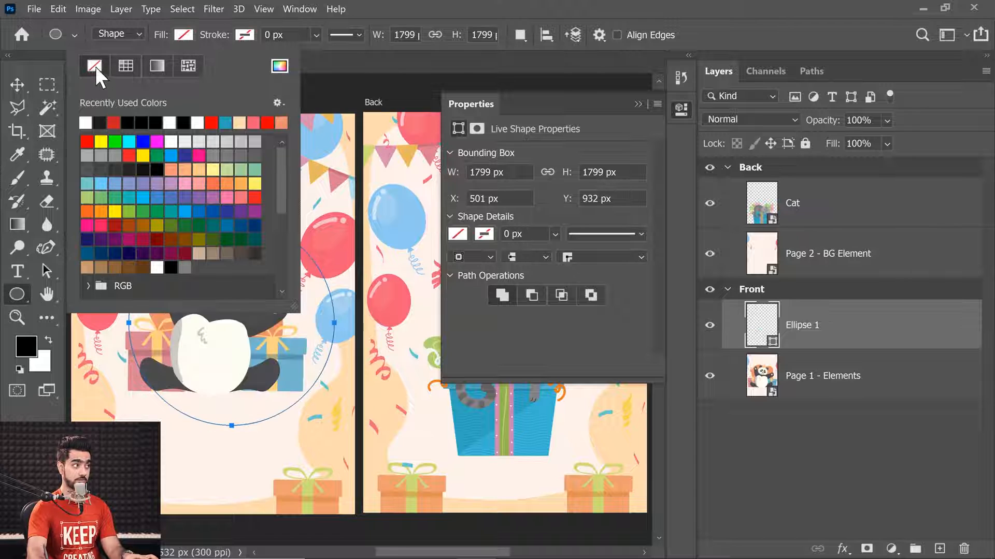
click(214, 36)
- Reposition the unfilled circle around the panda so it is horizontally centred on the Front artboard
click(17, 86)
drag(256, 311, 218, 283)
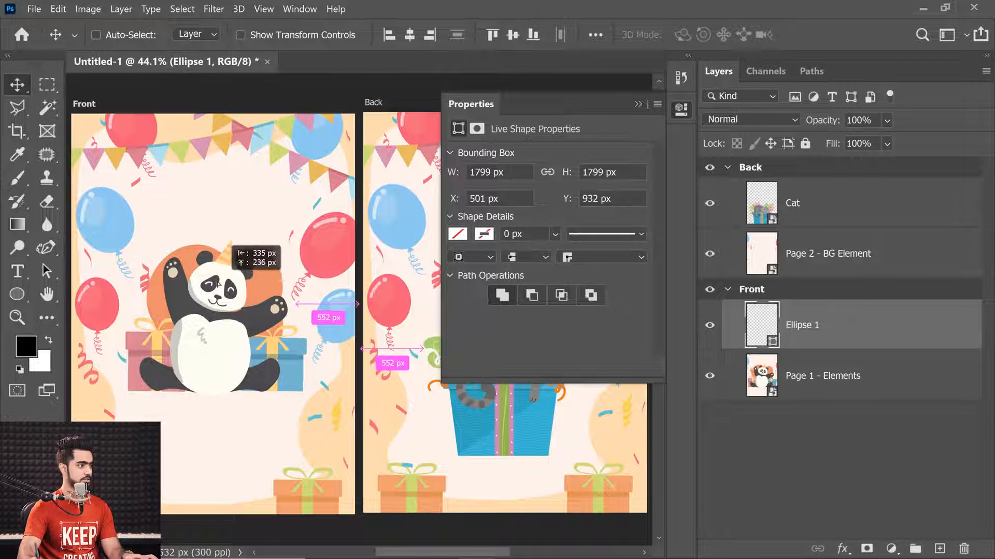
key(ctrl+t)
drag(166, 215, 229, 242)
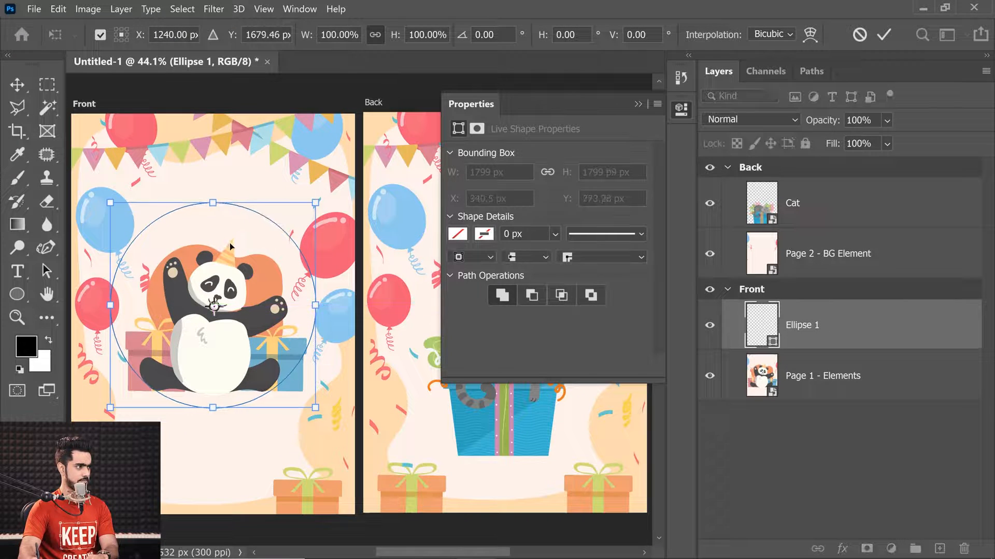
key(Up)
key(Up)
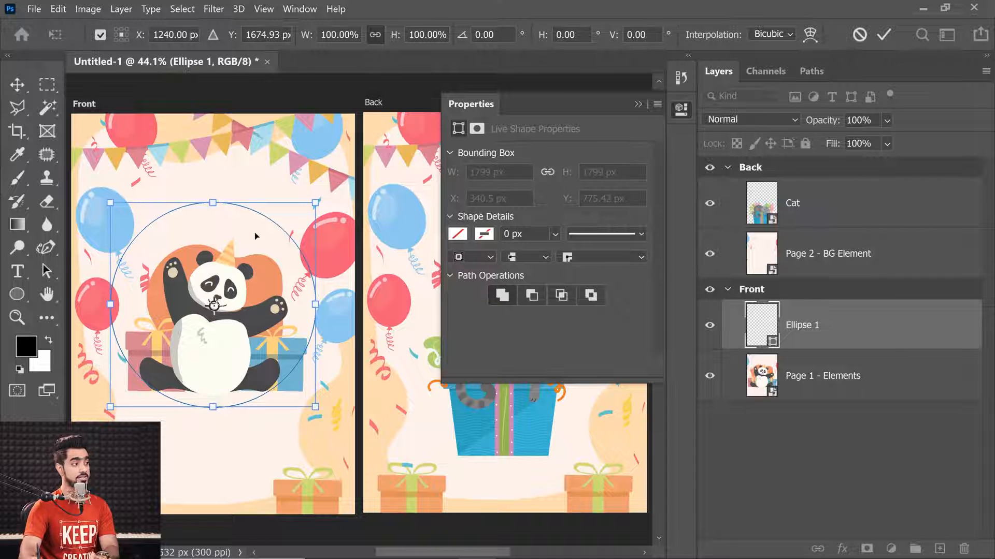
key(Return)
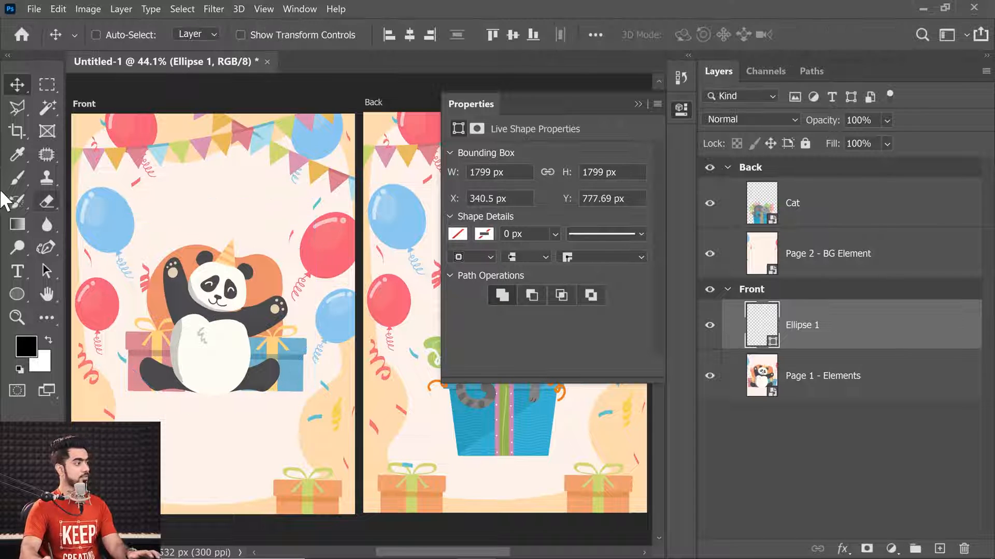
click(17, 270)
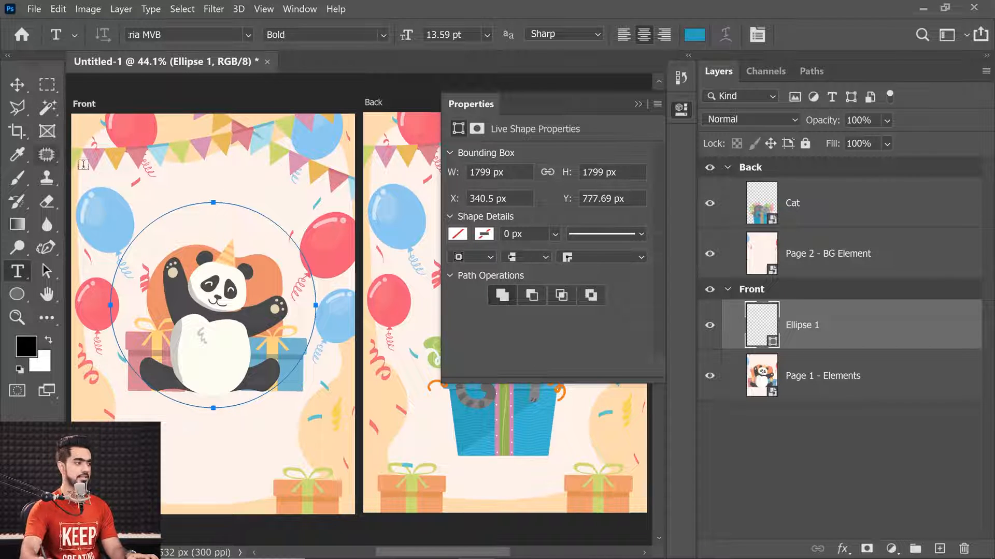
click(164, 214)
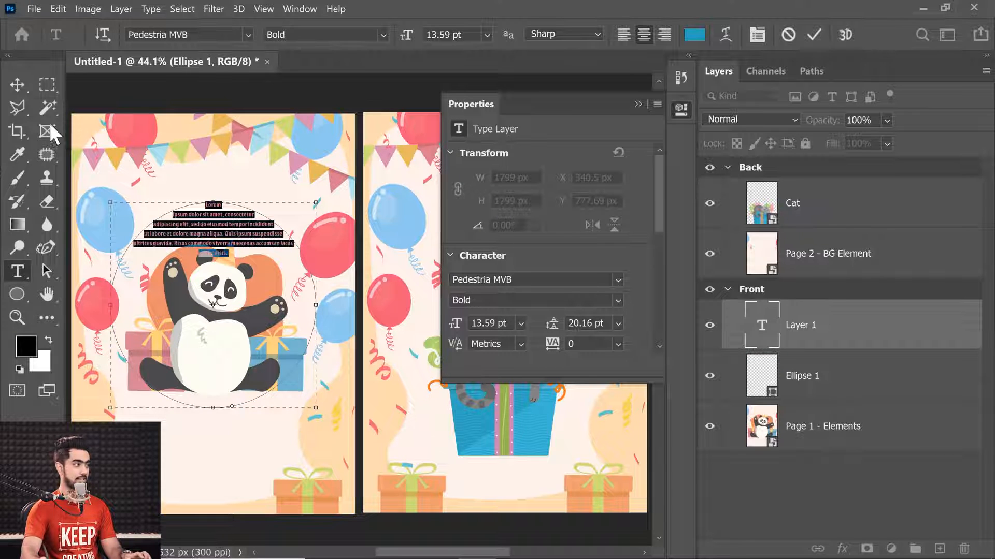
click(22, 88)
key(Delete)
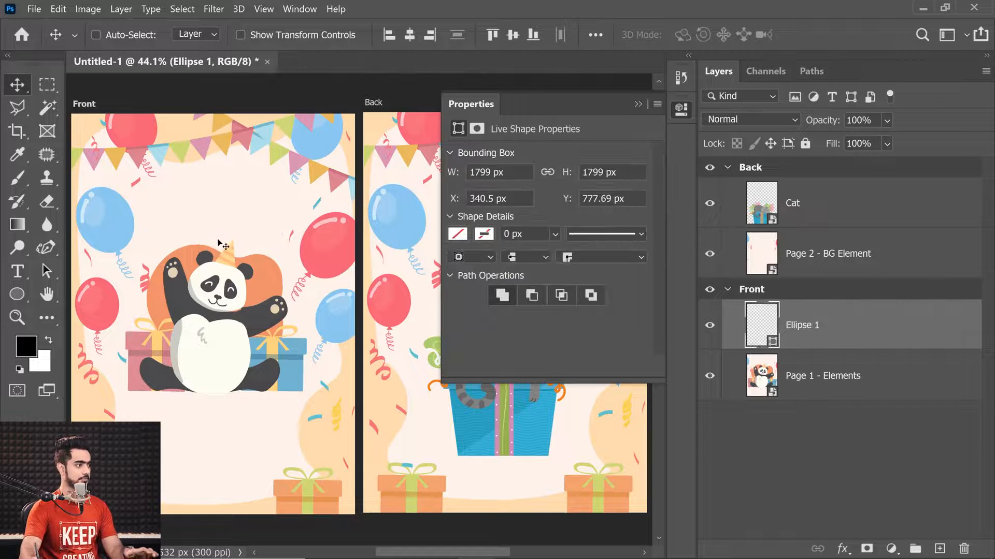
- Add the text "Happy Birthday" along the outline of the circle around the panda
click(17, 272)
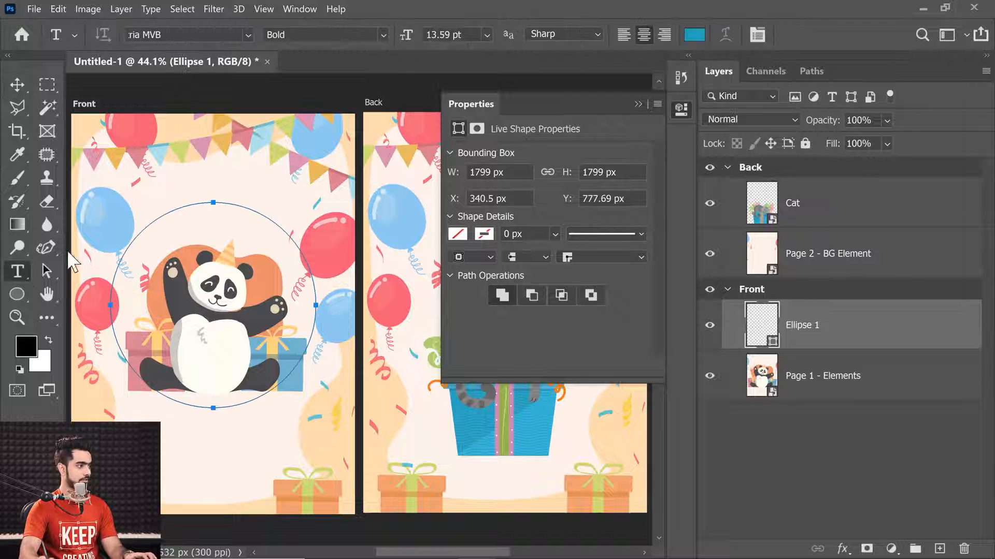
click(160, 216)
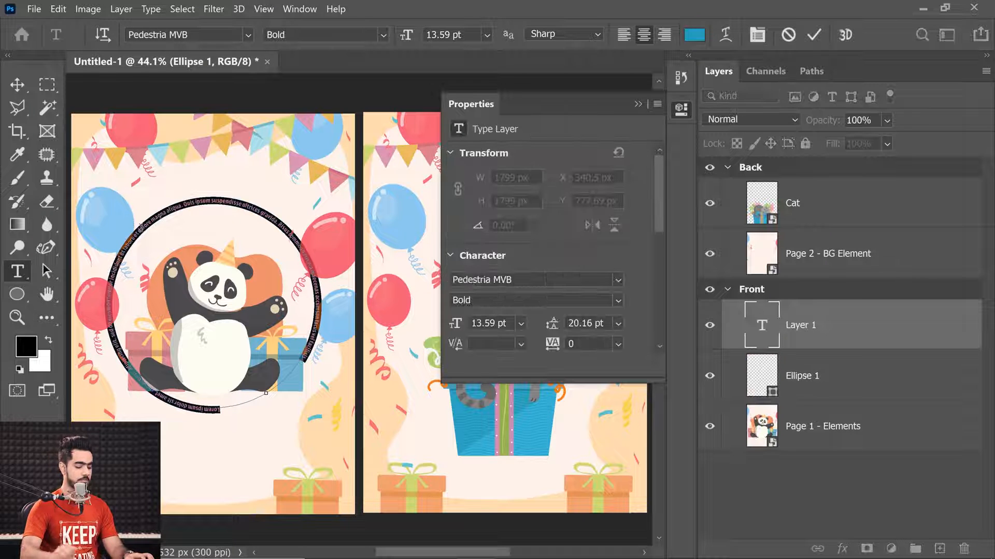
key(BackSpace)
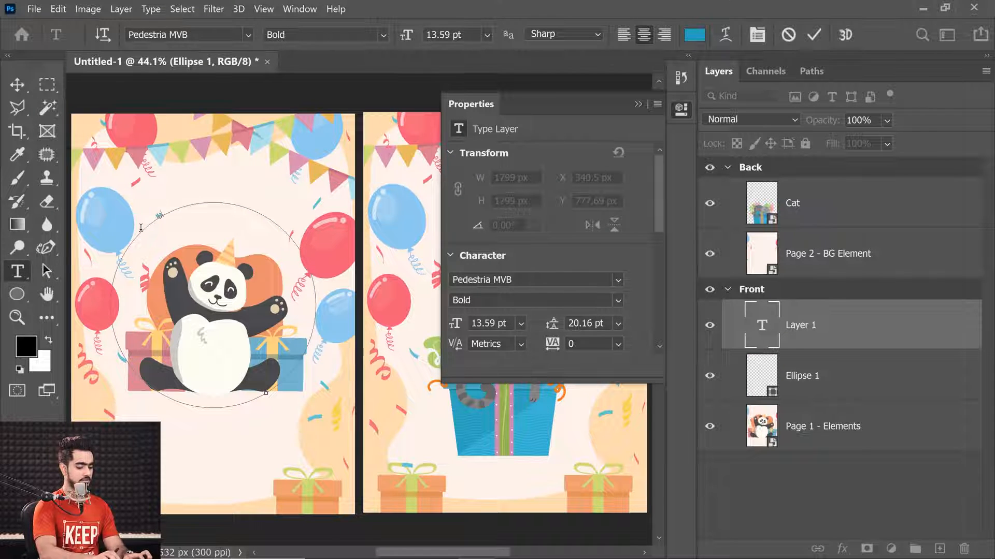
text(Happy B)
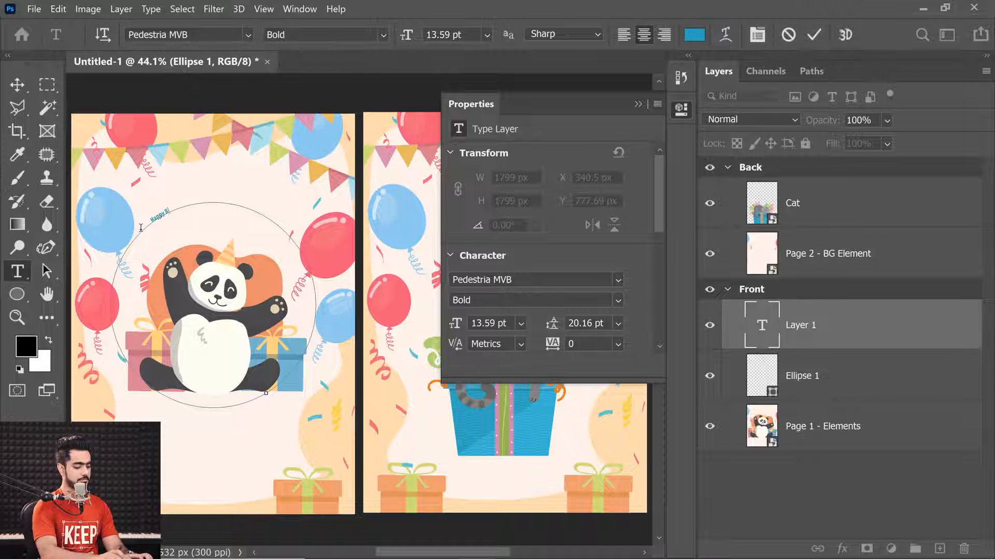
text(irthday)
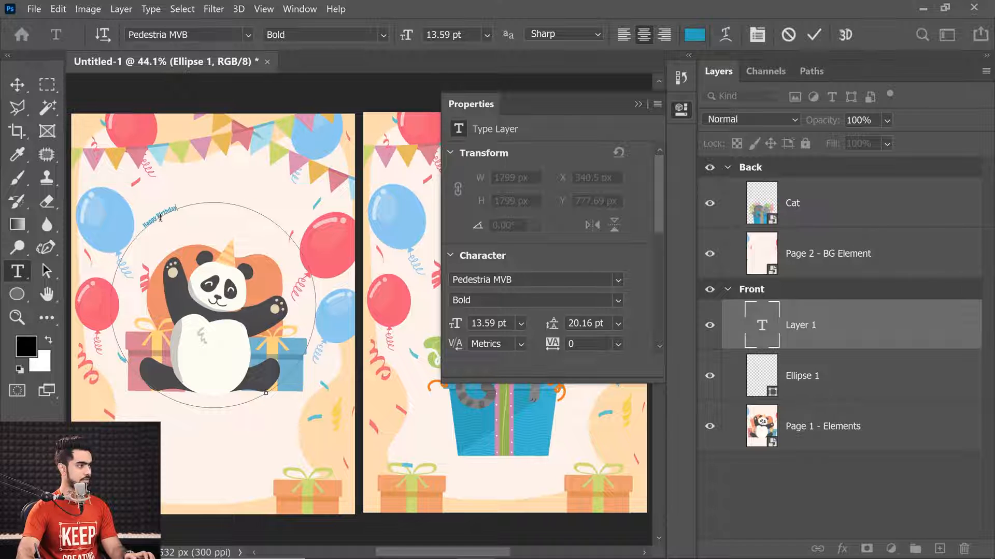
- Slide the path text to the top centre of the circle and shorten it to "Happy"
key(ctrl)
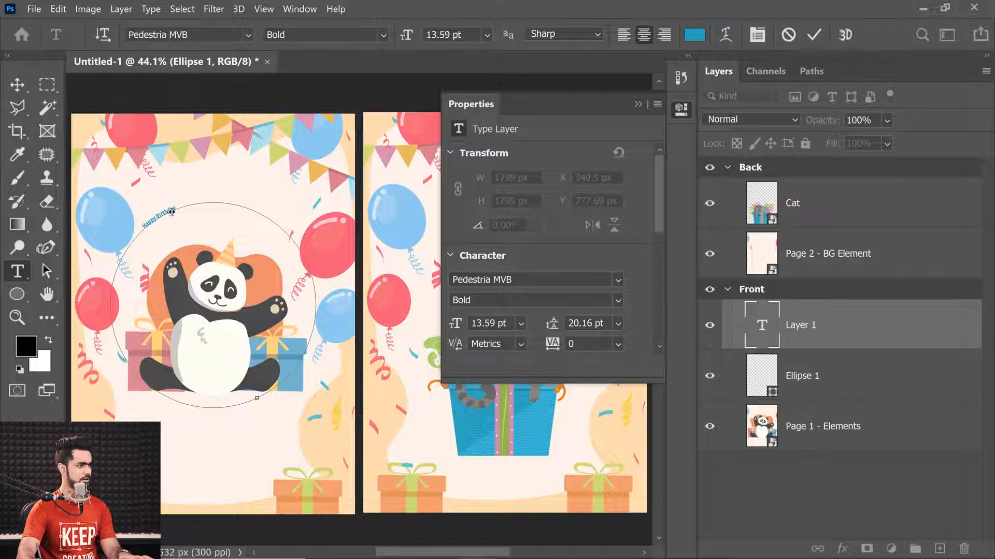
drag(197, 203, 236, 202)
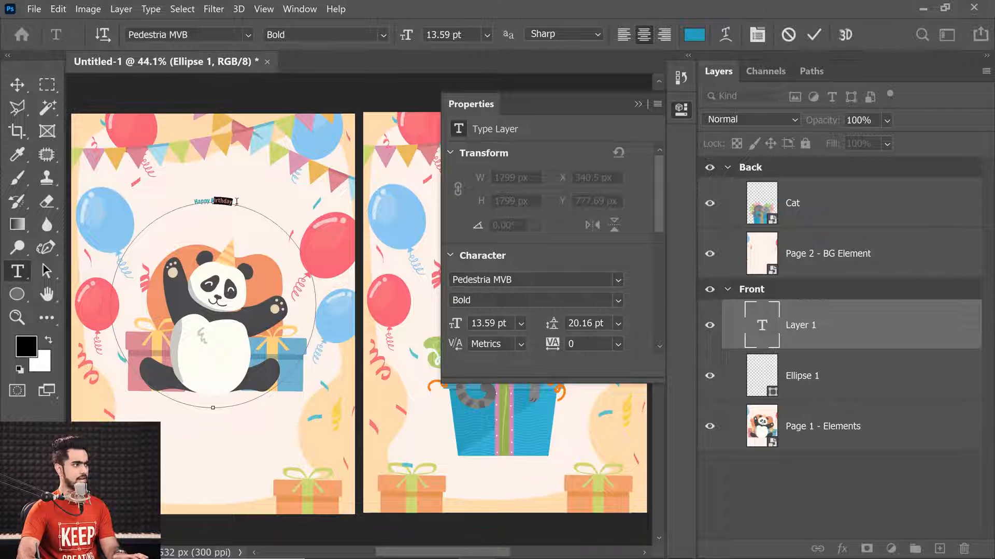
text(B)
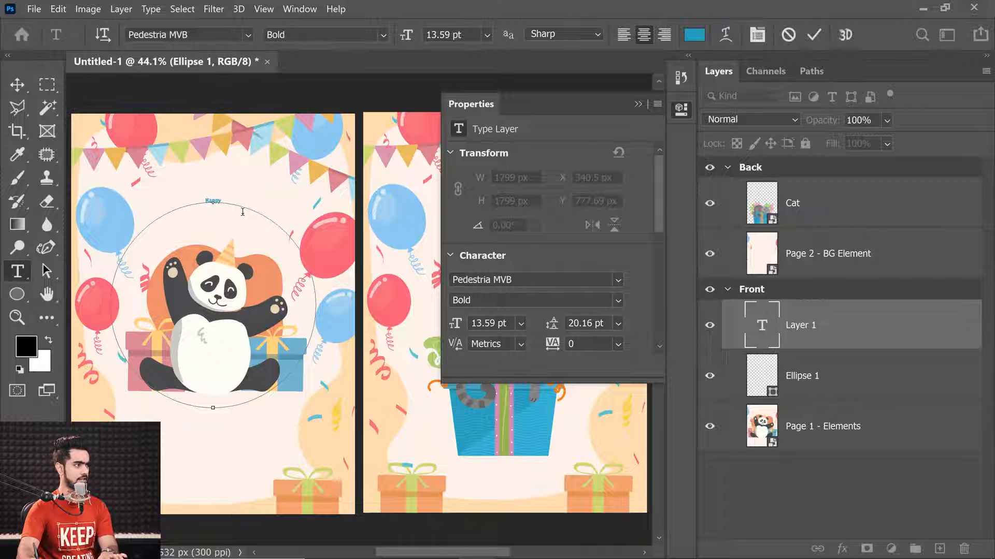
- Change the font of the word "Happy" on the circle to Orgovan Brush
double_click(213, 202)
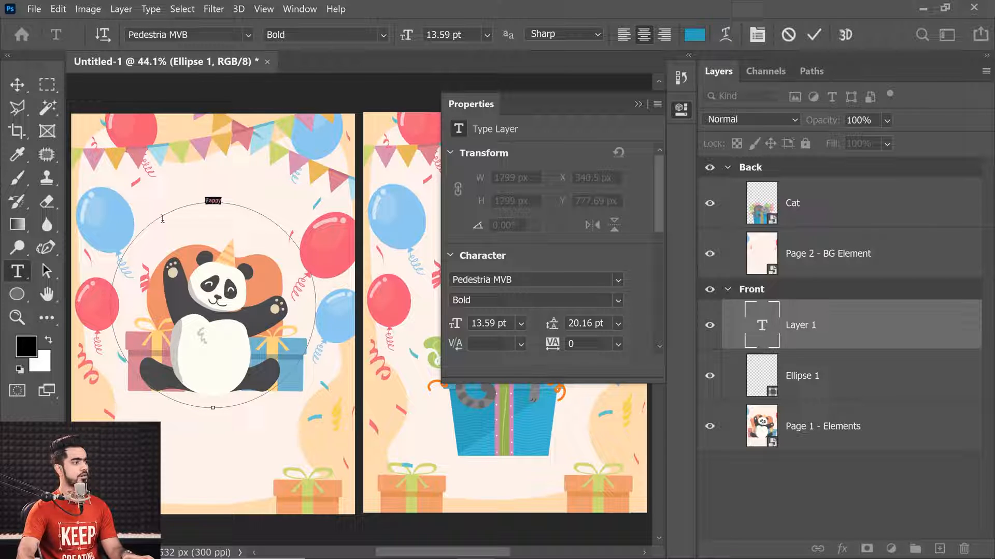
click(170, 34)
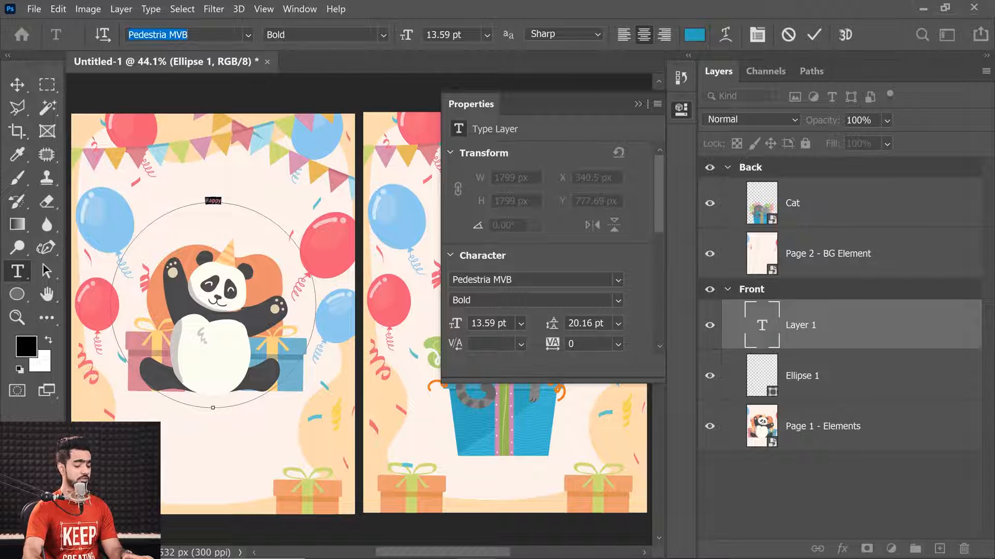
text(org)
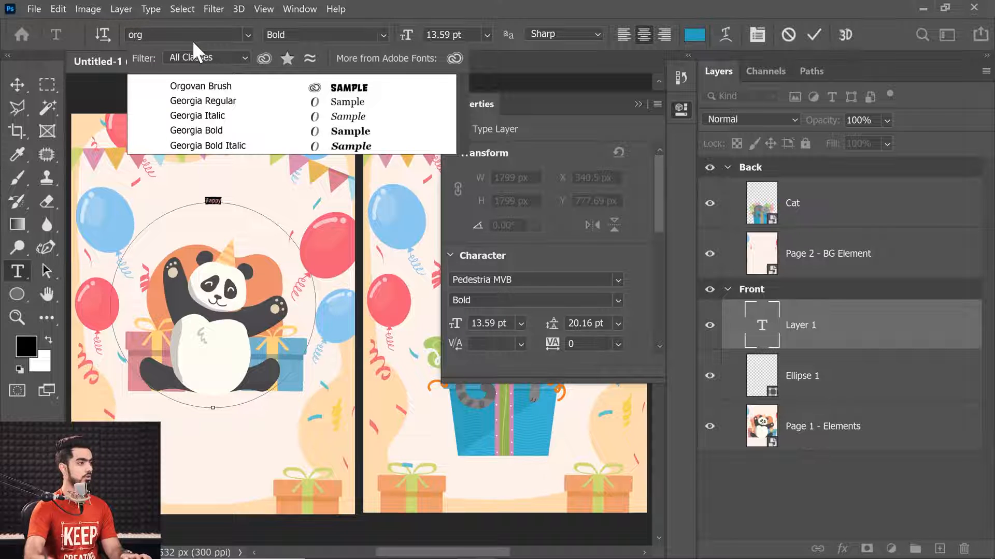
click(219, 88)
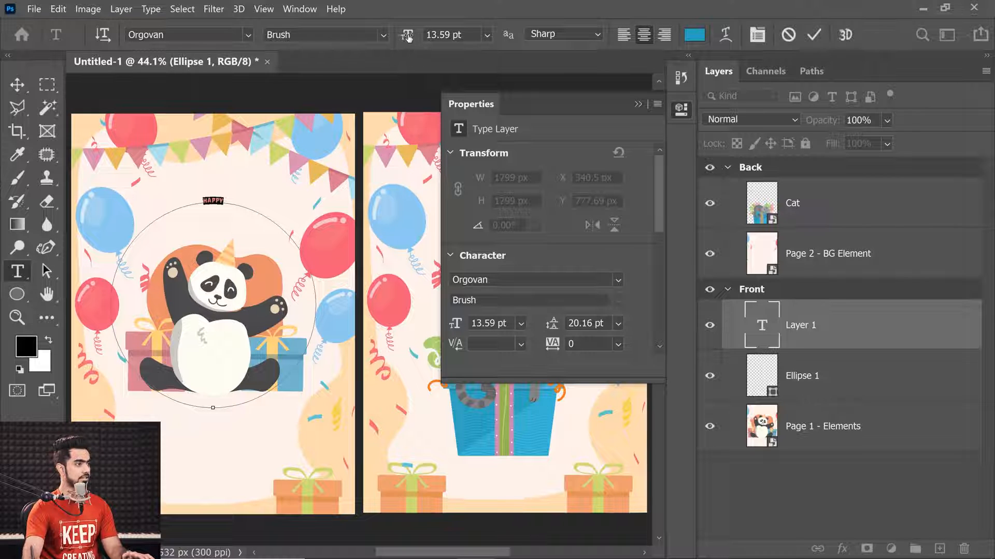
- Set the font size of the word "Happy" on the circle to 50 pt
drag(407, 37, 403, 43)
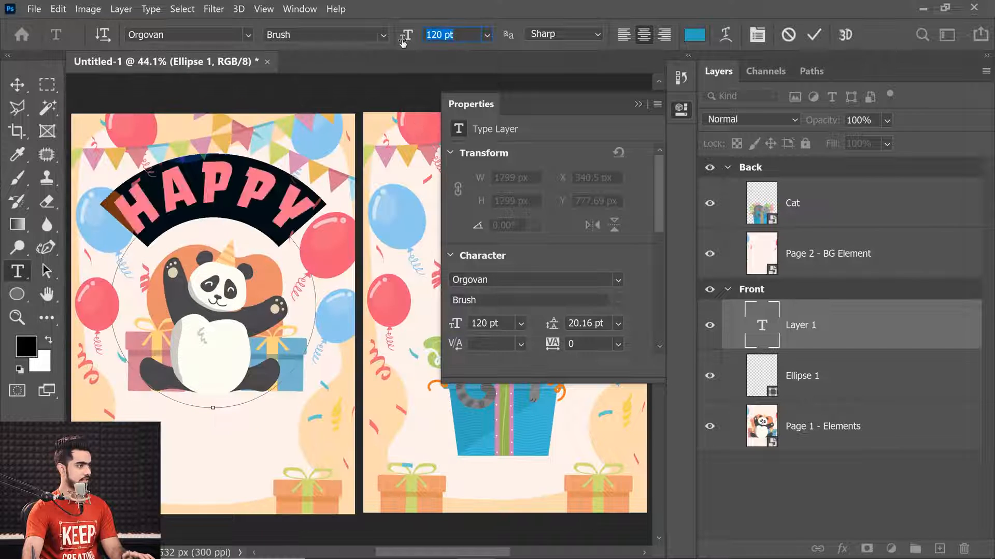
text(40)
key(Return)
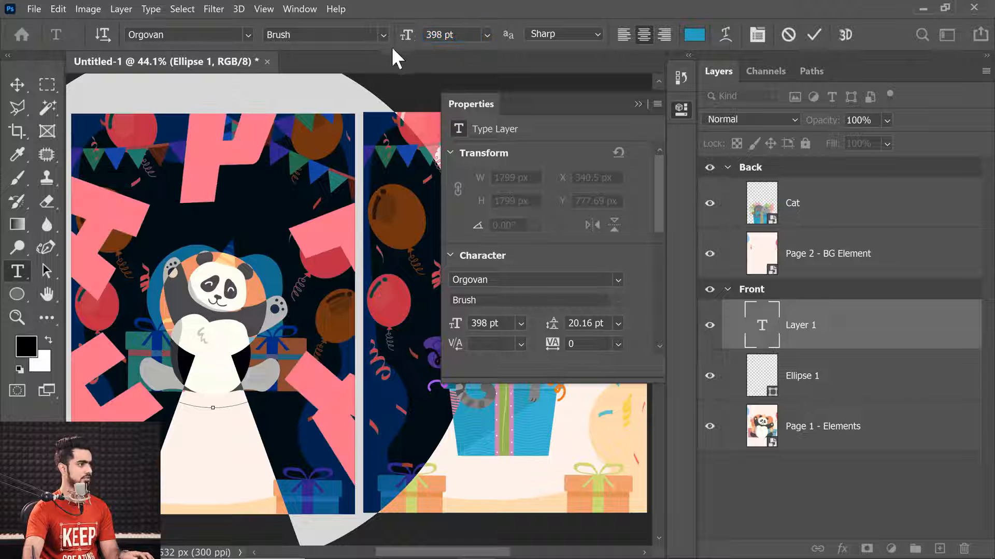
drag(413, 35, 358, 44)
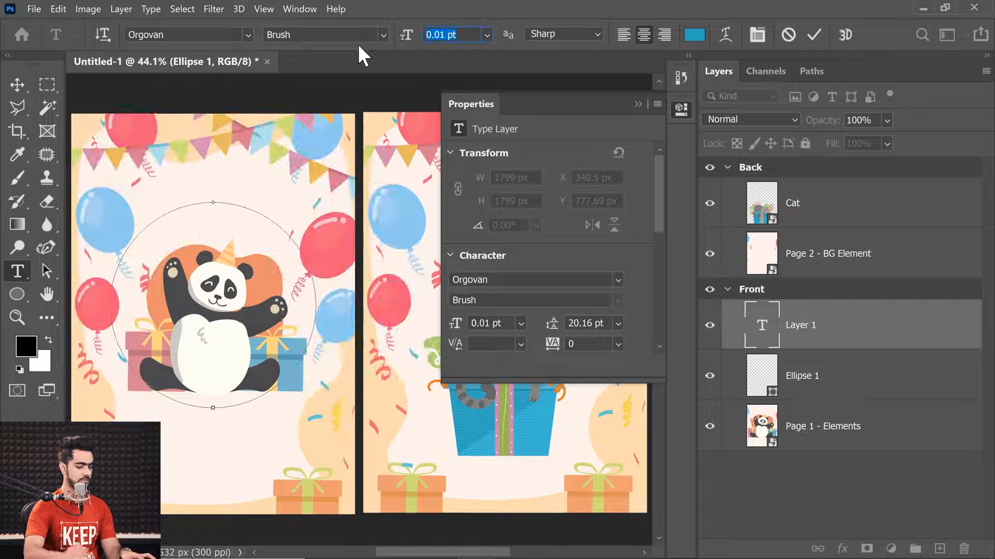
text(50)
key(Return)
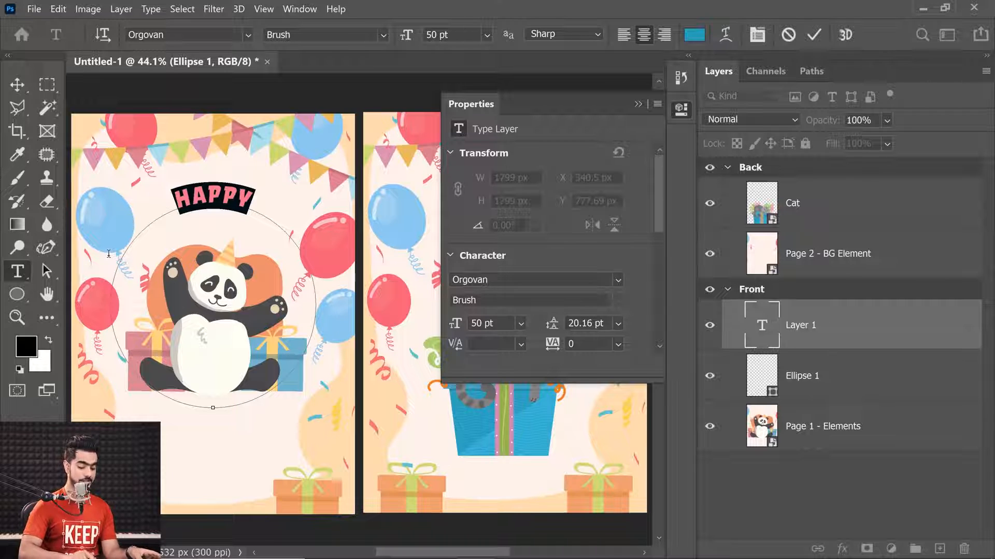
- Tighten the letter tracking of the word "Happy" to -40
key(alt+Left)
key(alt+Left)
key(alt+Left)
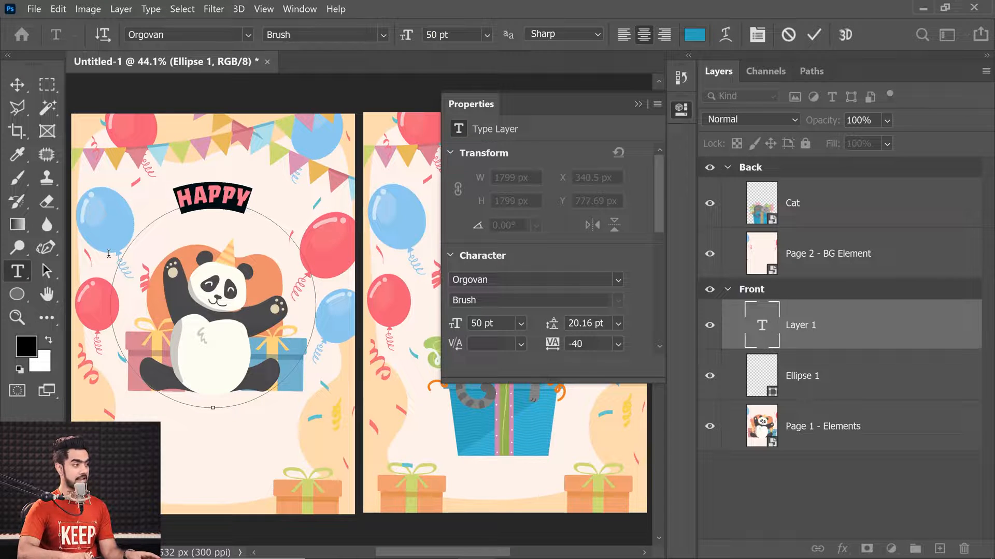
- Tighten the tracking of the word "Happy" to -60 and set its font size to 60 pt
key(alt+Right)
key(alt+Left)
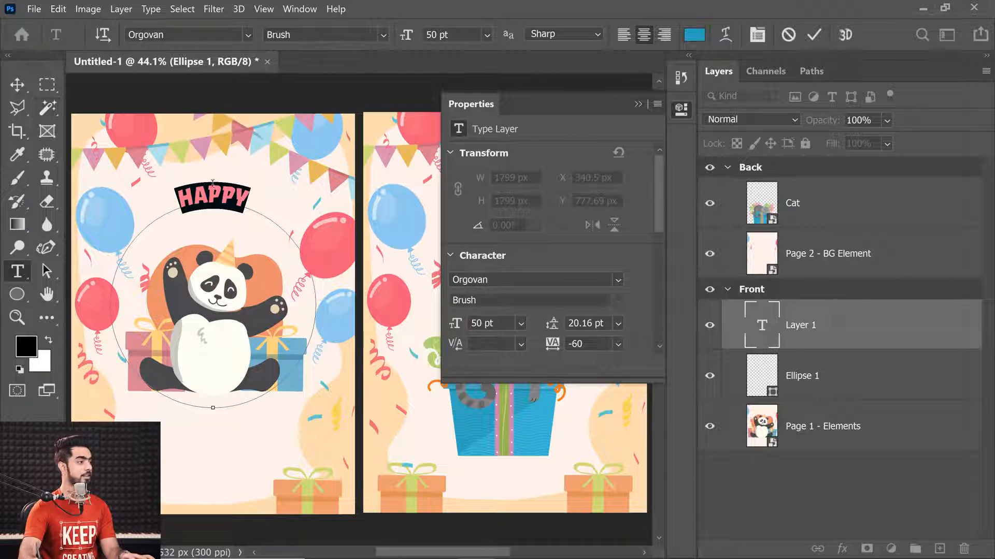
drag(452, 35, 324, 49)
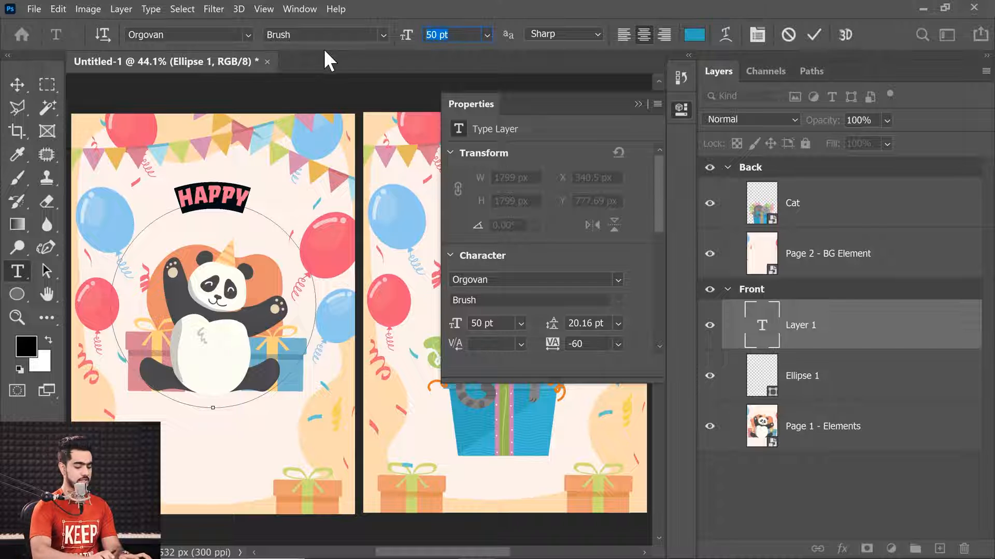
text(60)
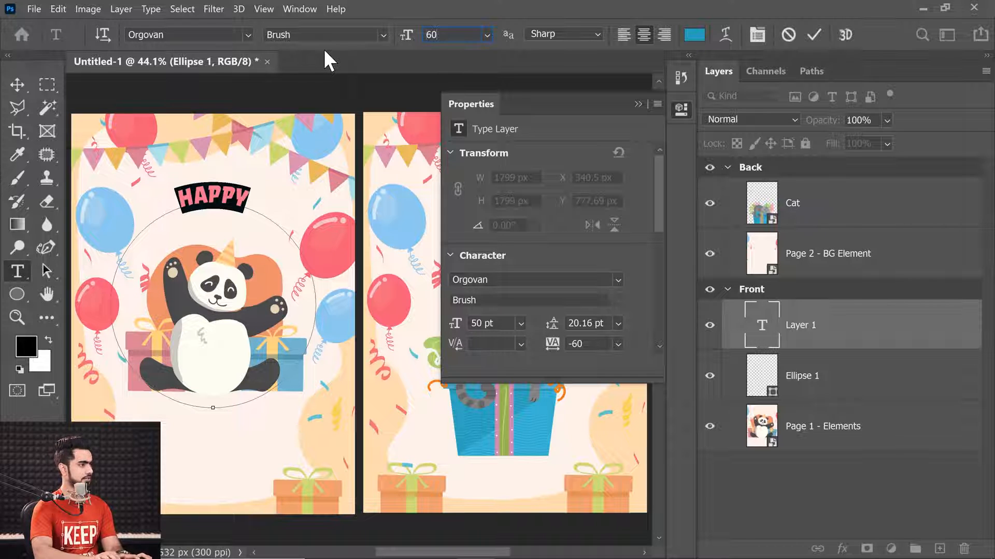
key(Return)
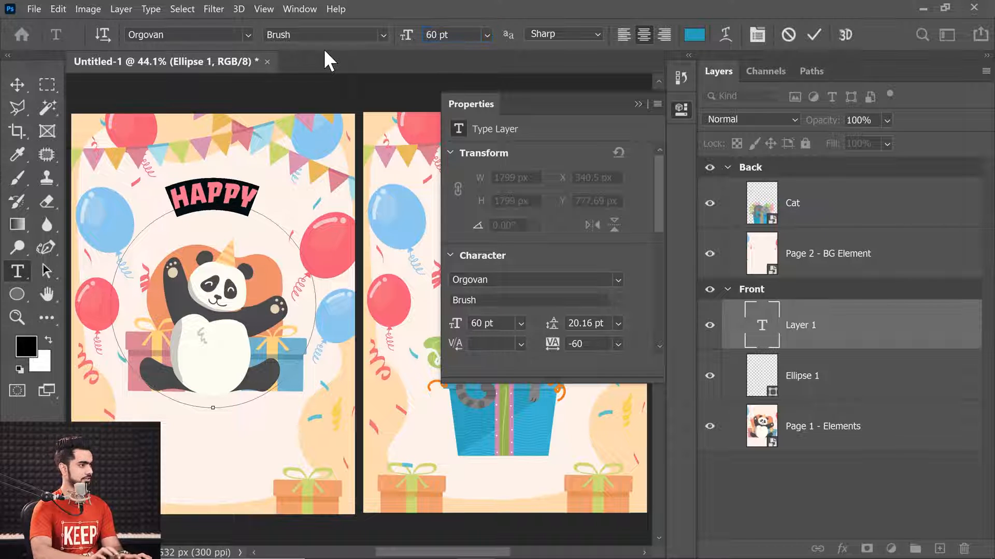
- Move the word "Happy" slightly up and recolour it with the pinkish red #f05d78 sampled from the balloon on the Front artboard
click(18, 85)
drag(228, 204, 228, 189)
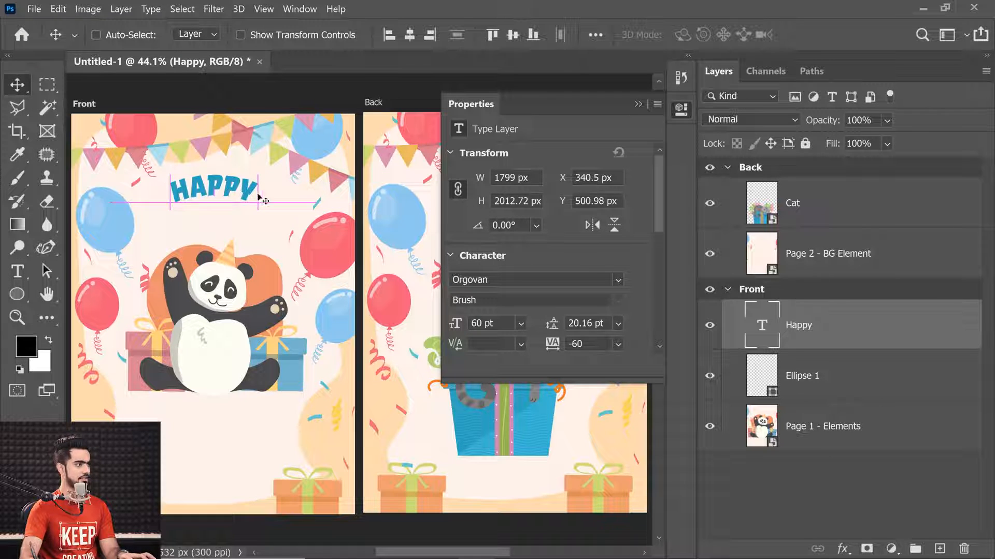
double_click(768, 334)
click(694, 34)
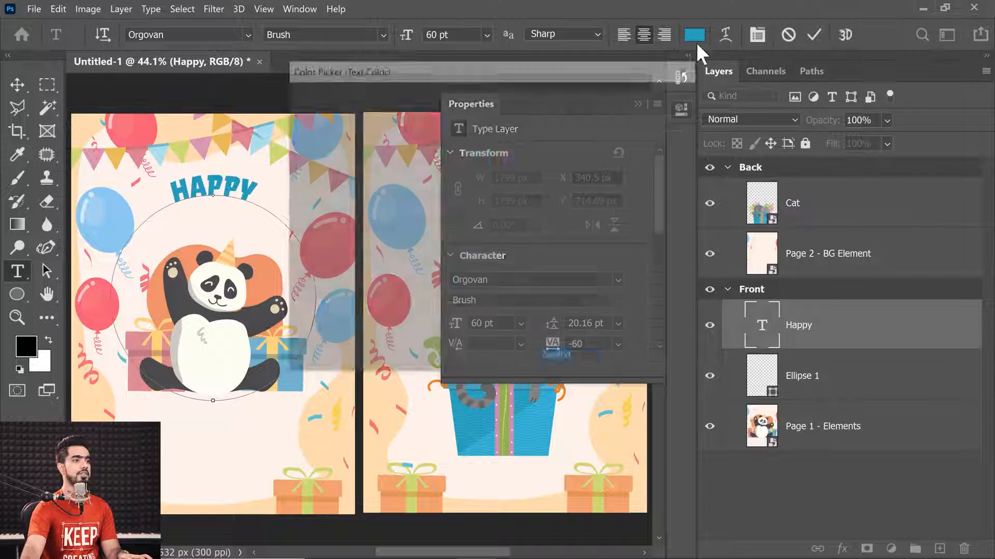
click(108, 313)
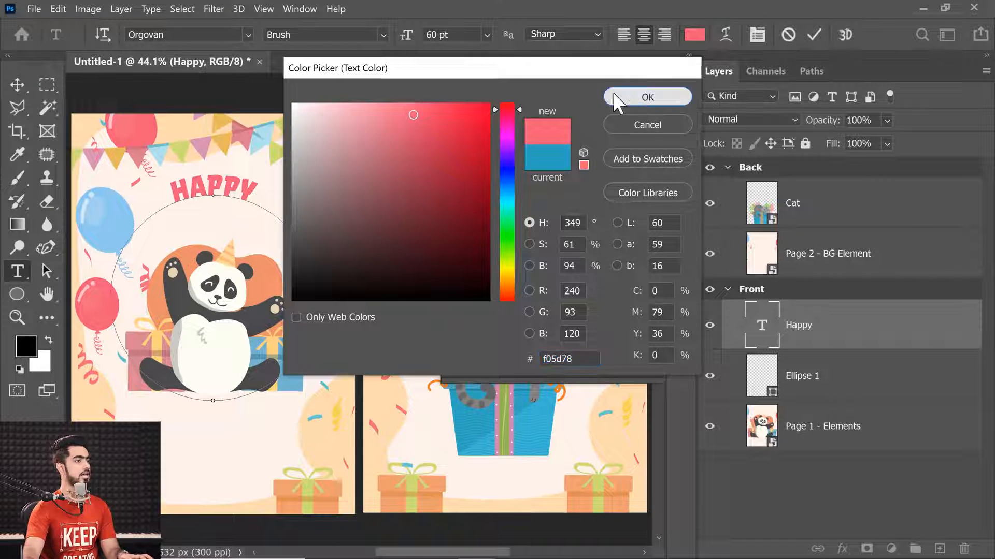
click(647, 97)
click(17, 84)
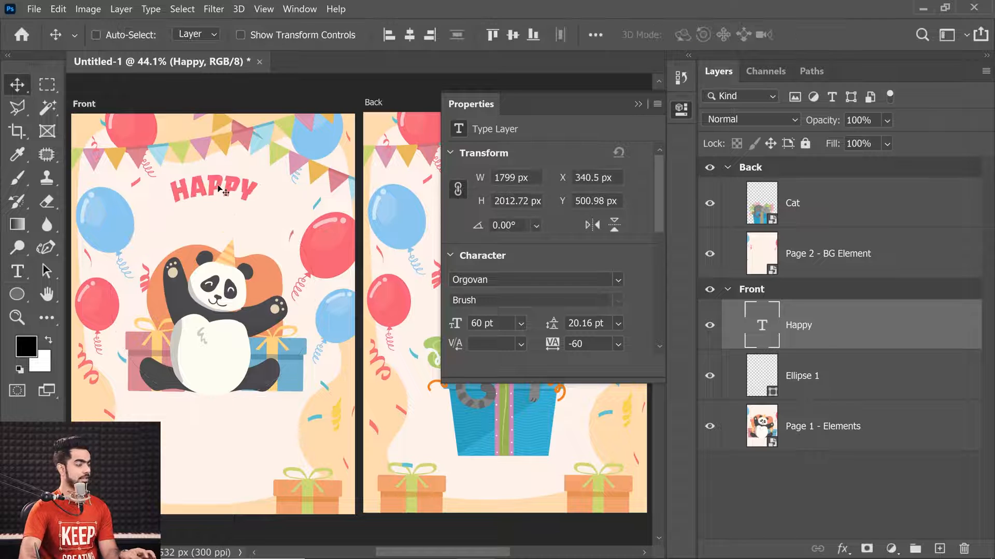
- Duplicate the curved "Happy" text just below the original and change the copy's wording to "Birthday"
drag(219, 190, 221, 216)
double_click(758, 326)
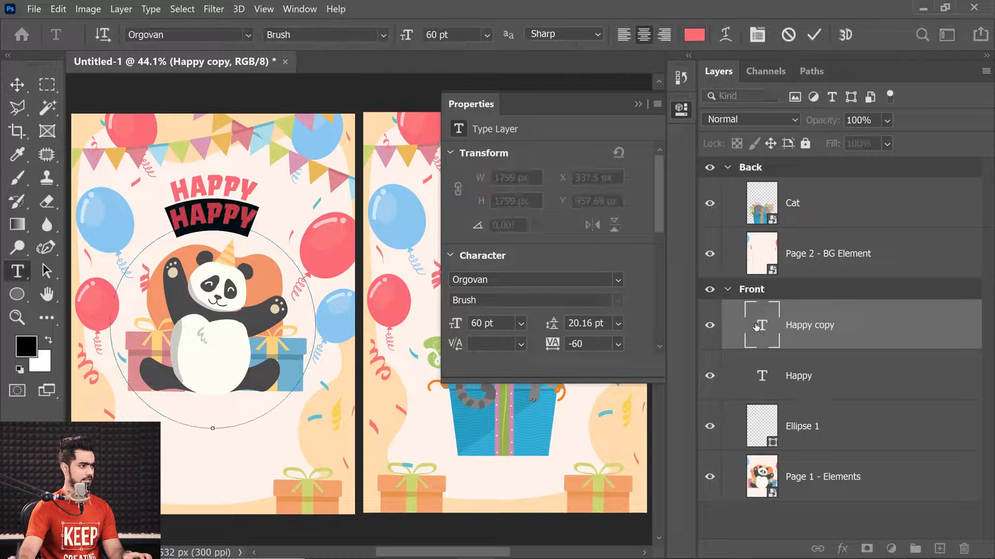
text(Birthday)
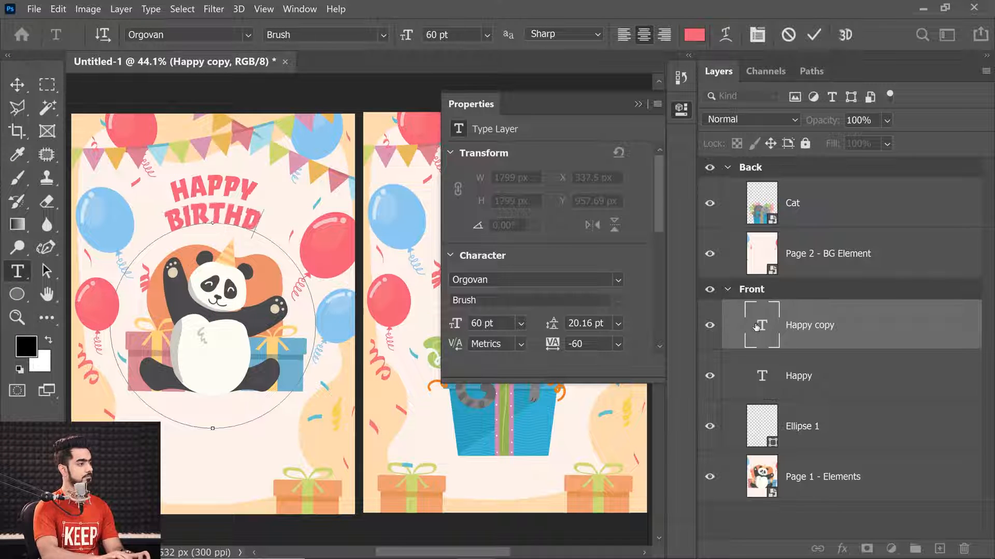
click(17, 85)
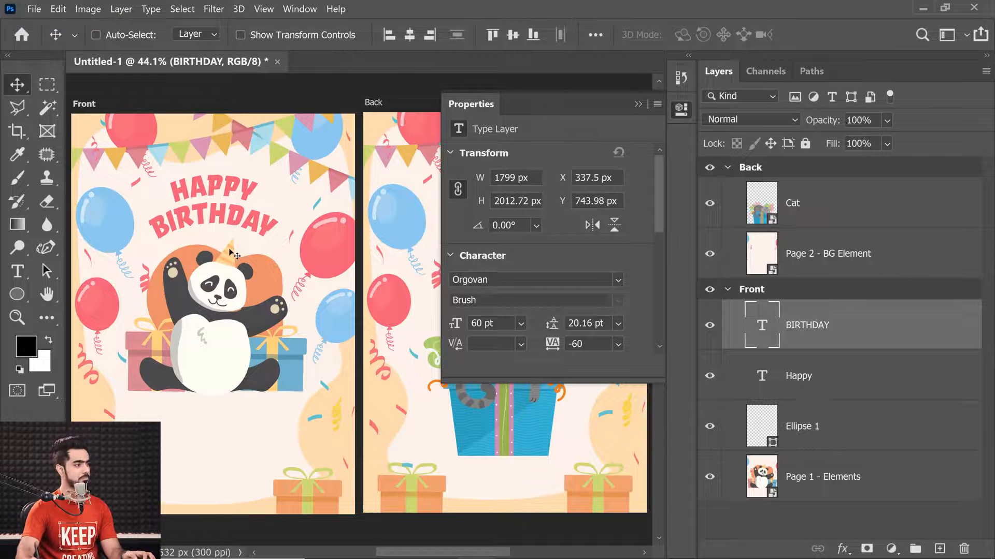
- Add a straight text line with the birthday recipient's name in capitals below the panda on the Front artboard
click(15, 274)
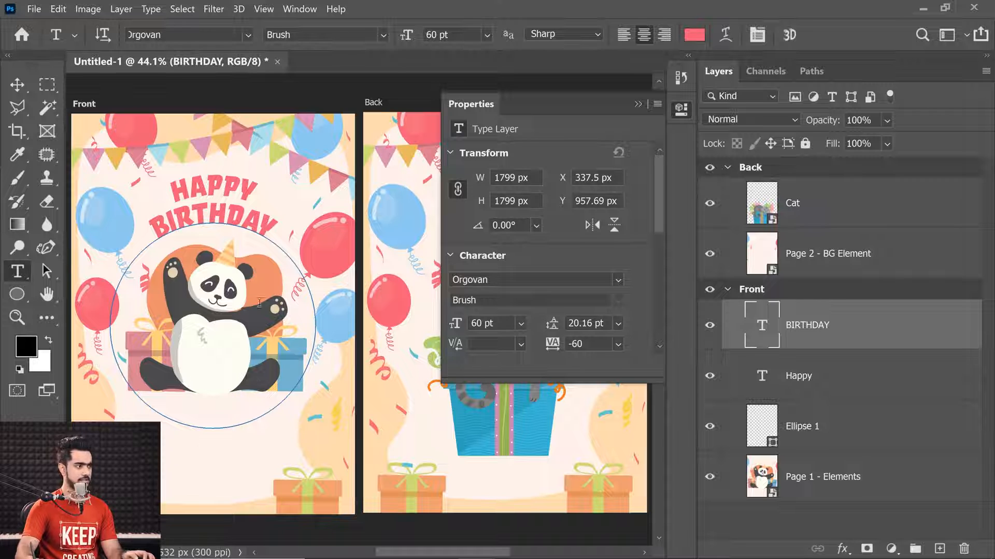
click(198, 450)
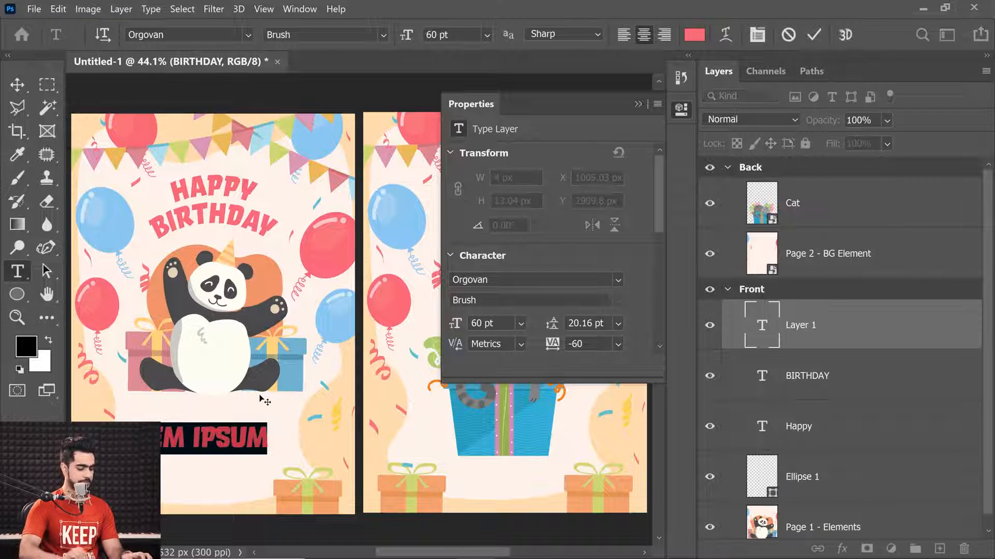
text(K)
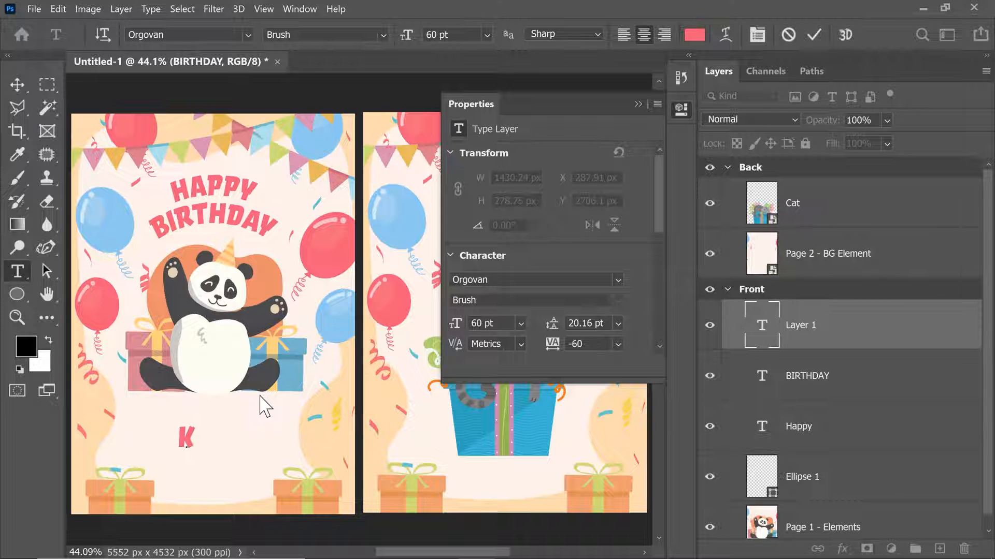
text(ERMIT)
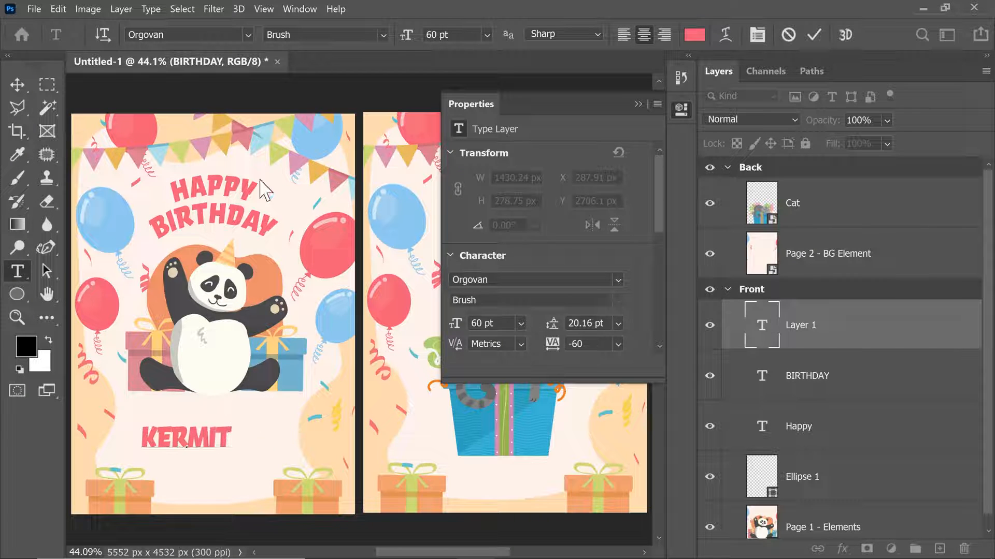
- Set the tracking of the name text to -40 and widen the kerning between its second and third letters to 40
key(ctrl+a)
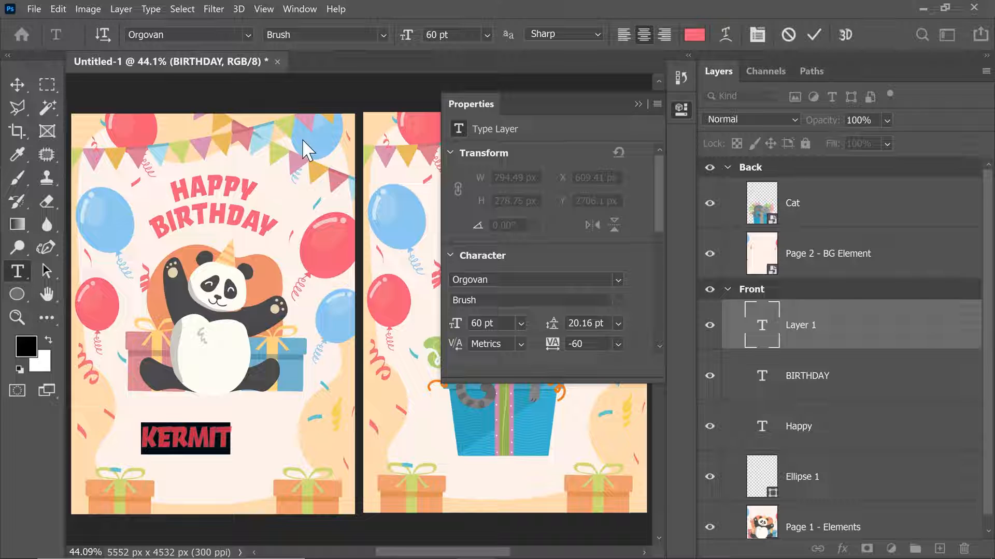
key(alt+Right)
key(alt+Right)
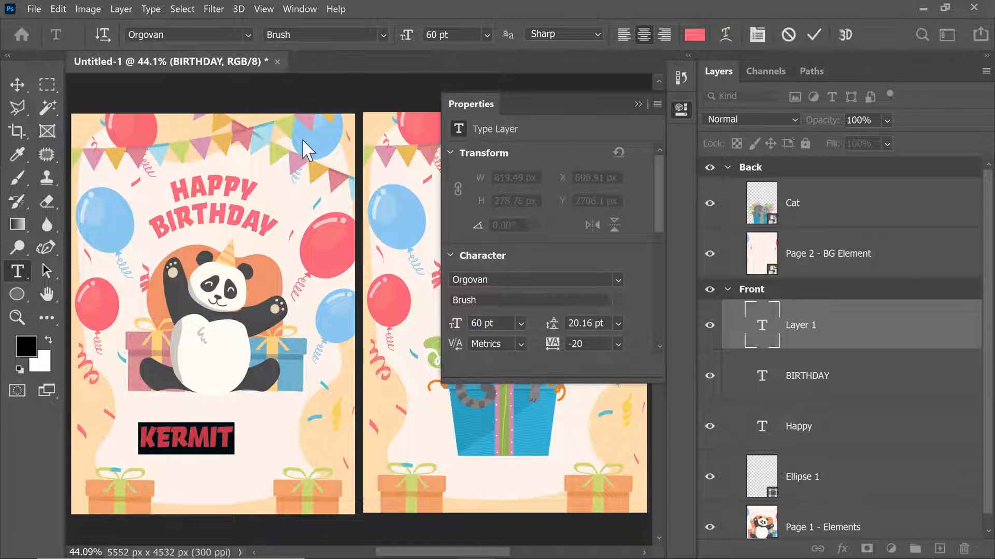
key(alt+Left)
key(Left)
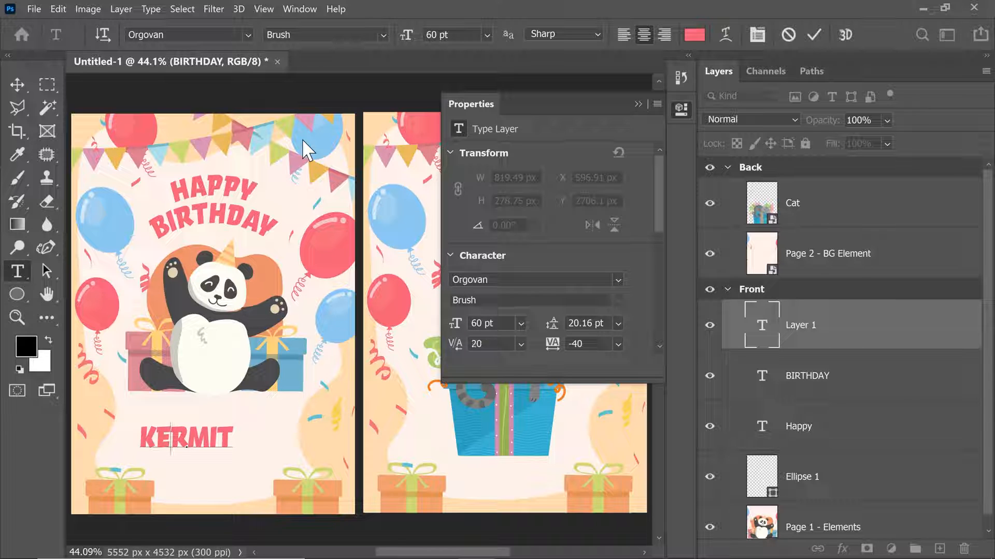
key(alt+Right)
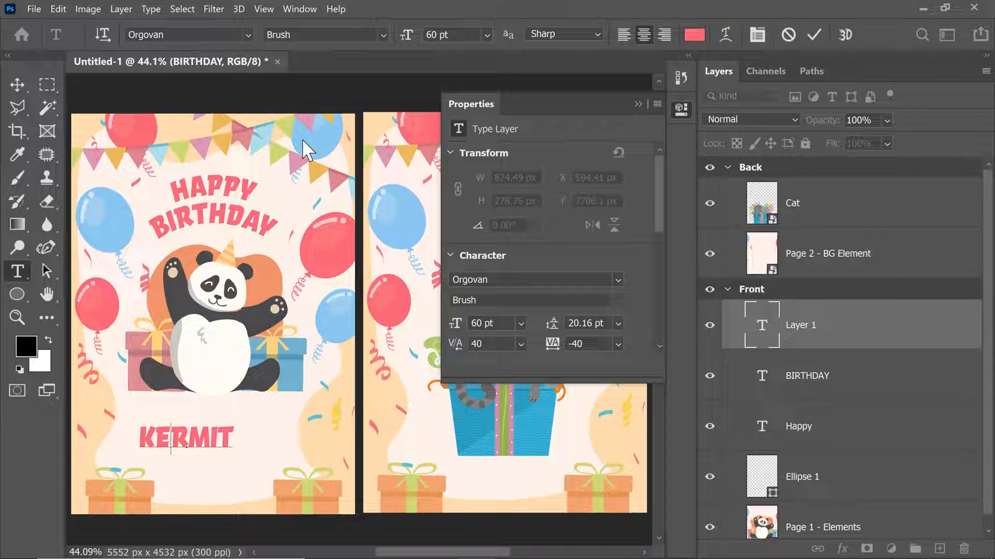
- Place the name just under the panda, centre it horizontally against a selection of the Front artboard, and deselect
click(17, 84)
drag(203, 446, 224, 426)
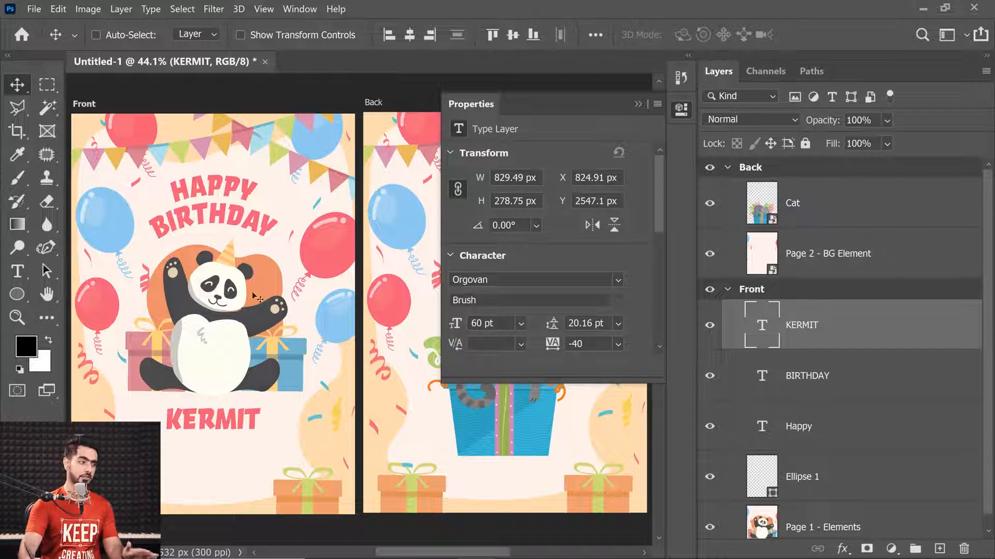
mouse_move(229, 411)
mouse_down()
mouse_move(236, 406)
mouse_move(230, 420)
mouse_up()
click(96, 35)
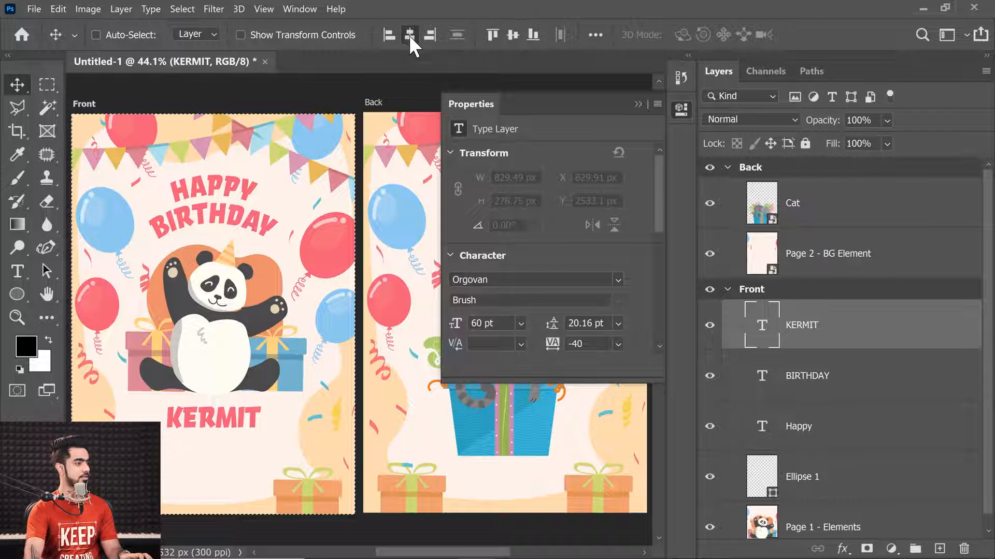
key(ctrl+d)
- Shift the name off-centre and lower, and align its horizontal centre directly to the Front artboard
drag(221, 417, 221, 448)
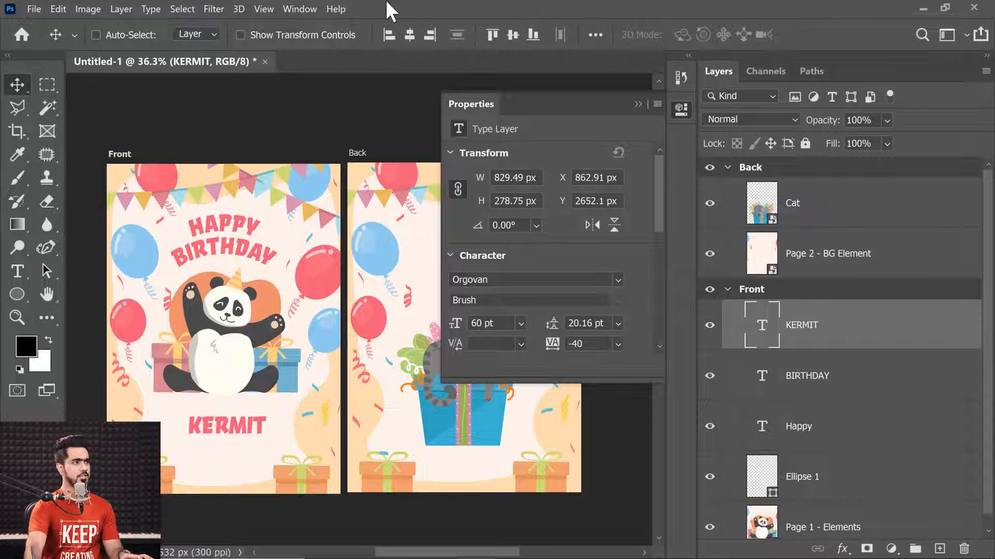
click(595, 35)
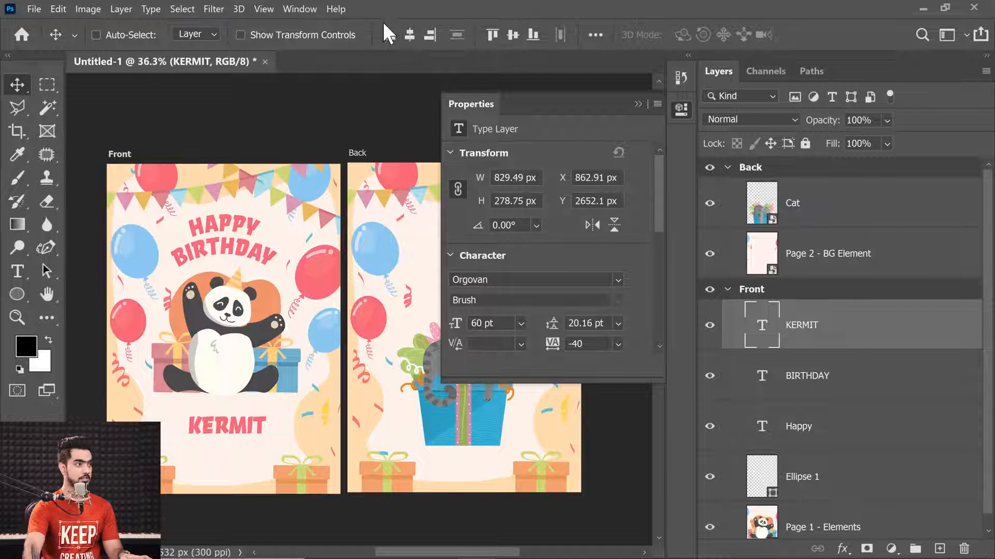
click(409, 35)
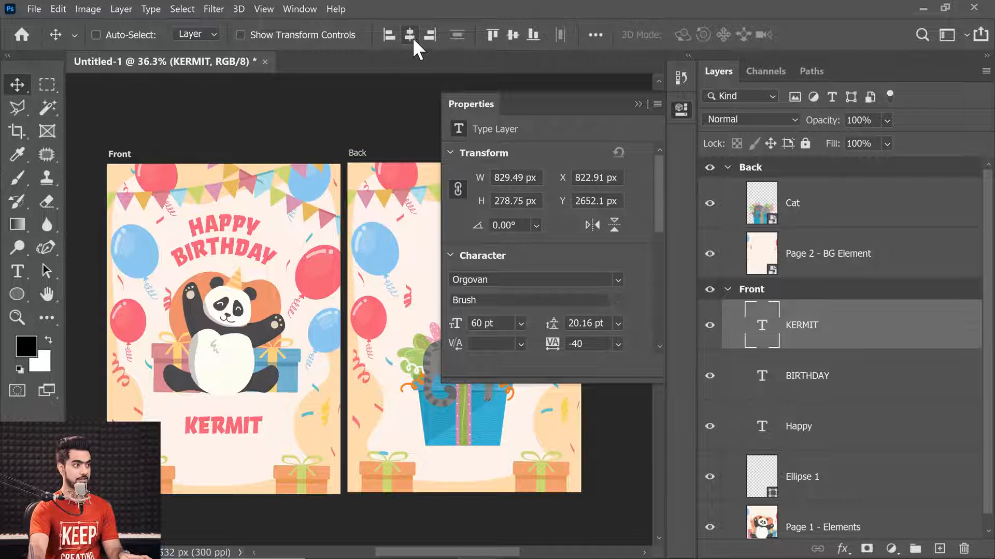
- Try aligning the name to the artboard's vertical centre, and move it back to just below the panda
click(512, 34)
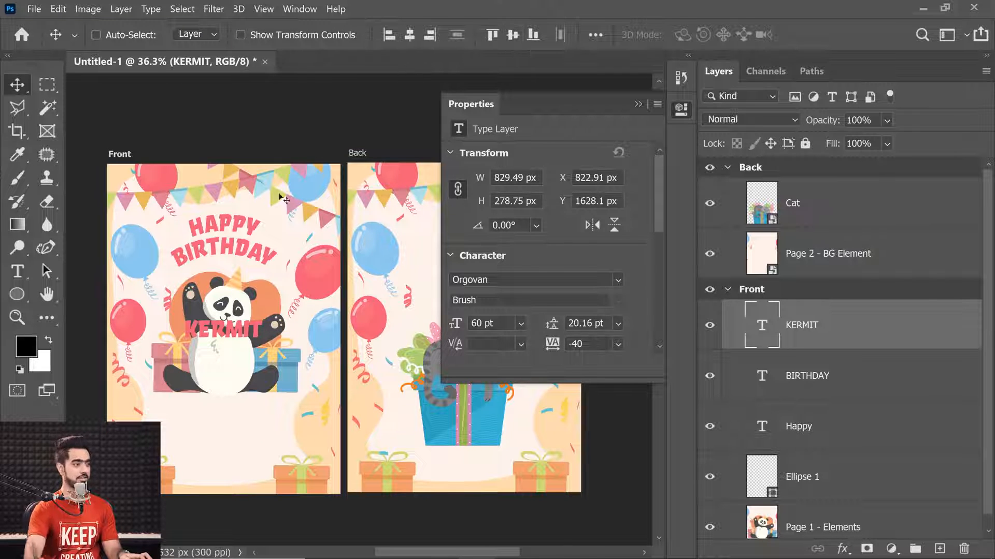
drag(243, 350, 259, 400)
drag(172, 468, 178, 362)
drag(224, 338, 190, 363)
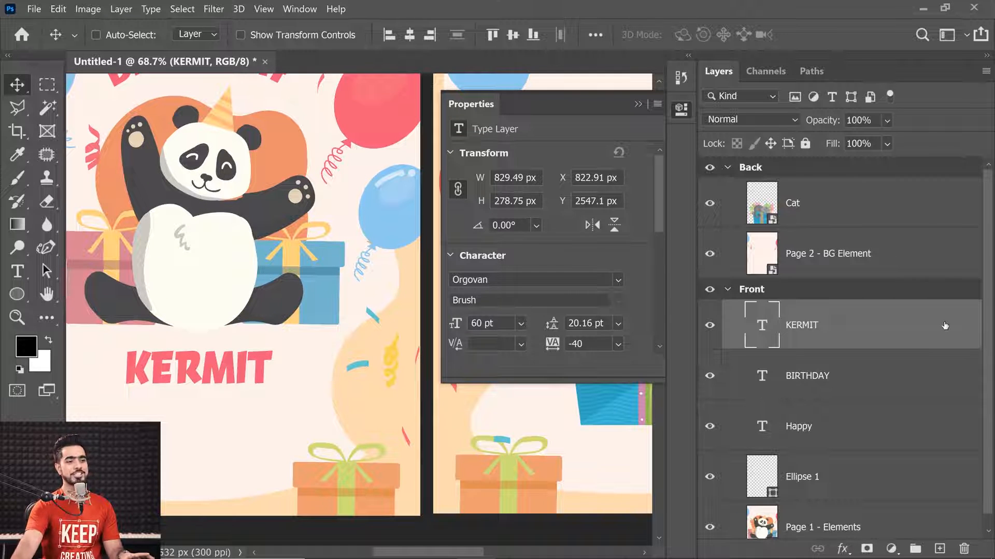
- Add a Drop Shadow layer style to the name text and check the effect close up
double_click(864, 339)
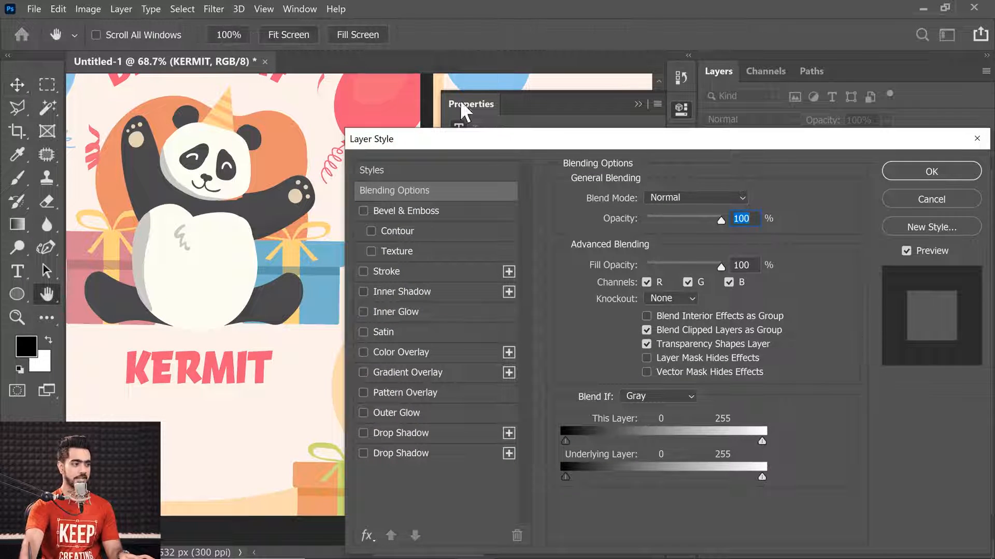
click(363, 433)
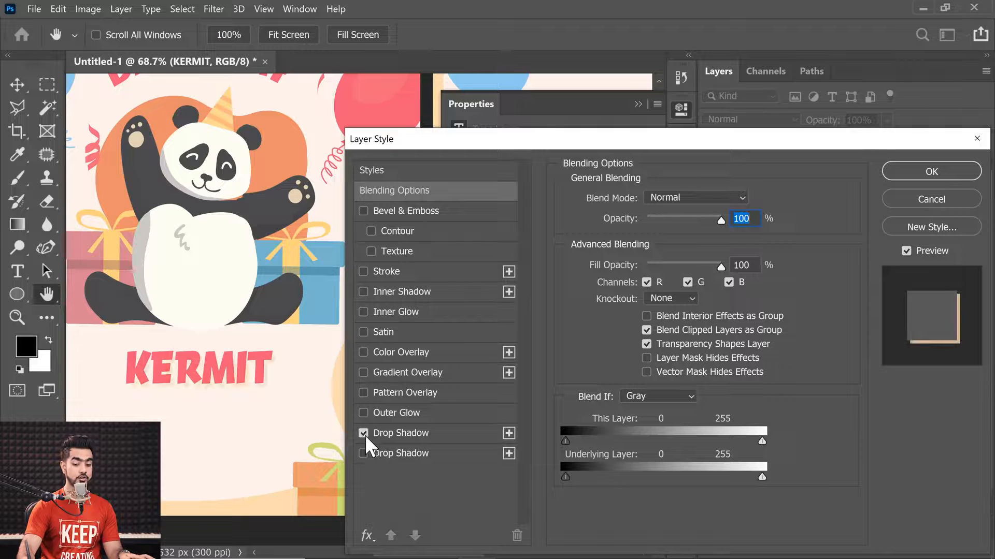
ctrl+click(223, 384)
ctrl+click(233, 386)
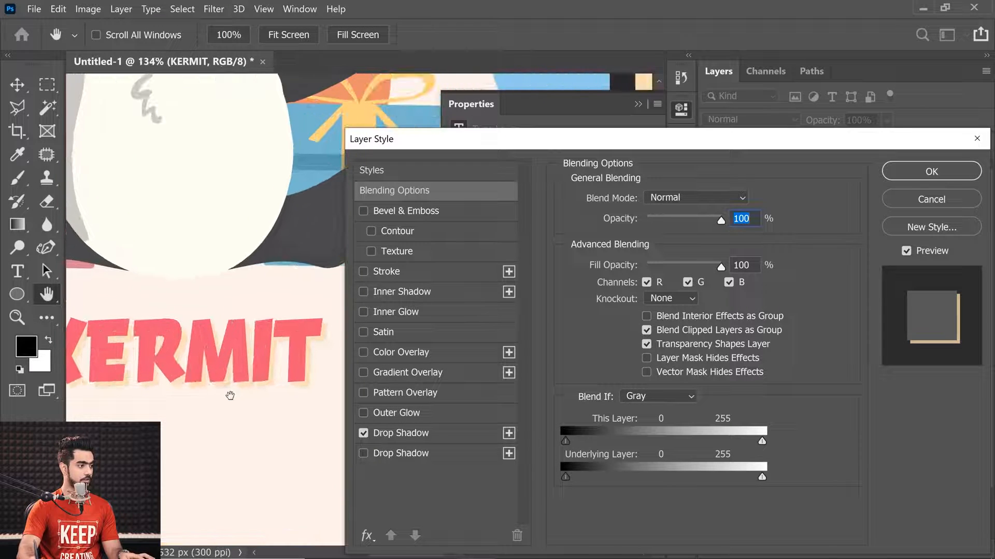
ctrl+click(230, 392)
key(ctrl+0)
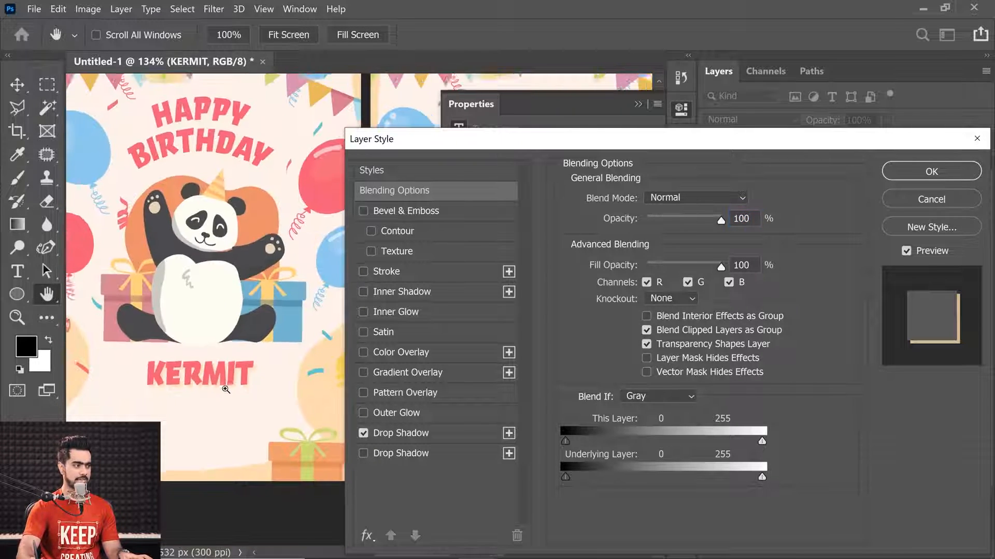
- Change the colour of the name's drop shadow to black (#000000)
click(406, 433)
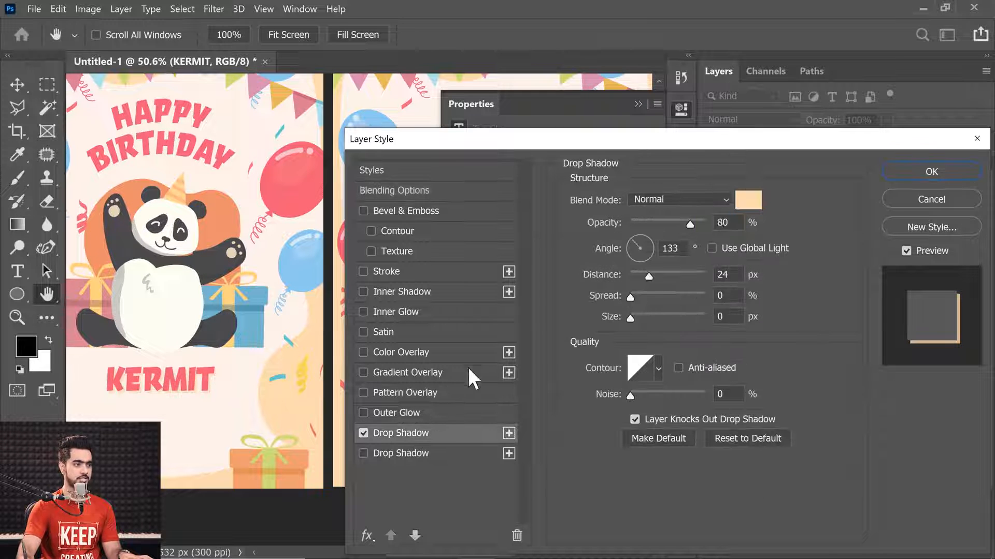
click(748, 199)
text(31200c)
click(318, 309)
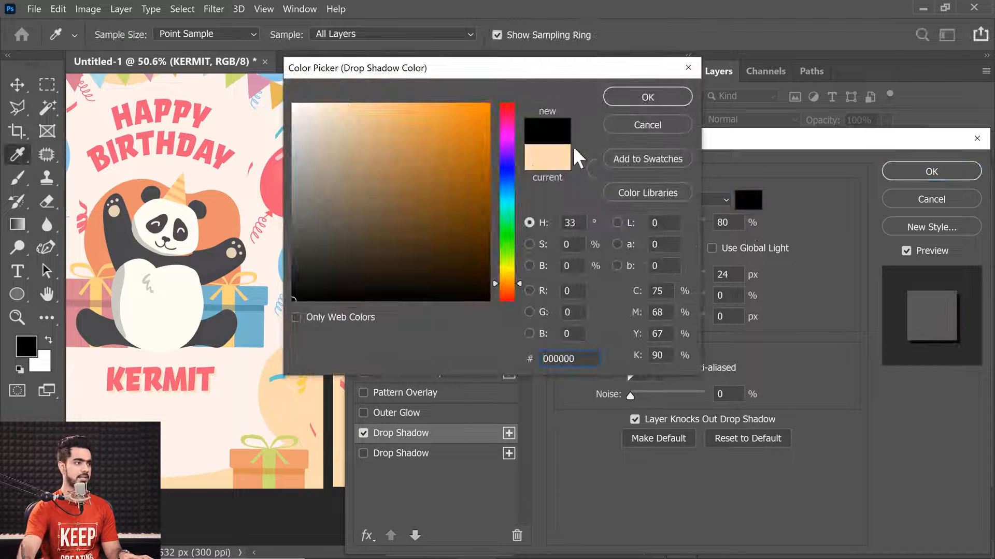
click(648, 97)
- Set the name's drop shadow to the Multiply blend mode with a size of 73 px
click(652, 197)
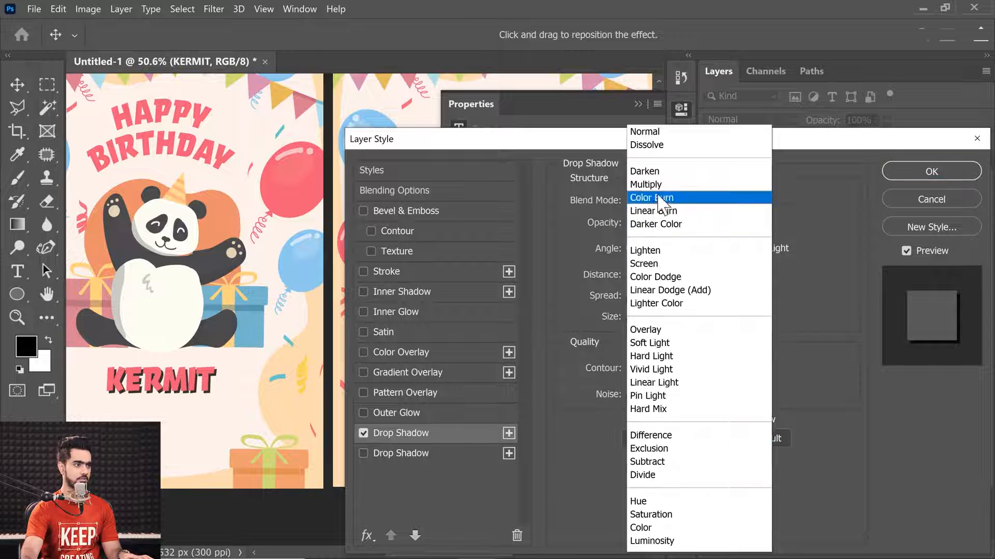
click(656, 173)
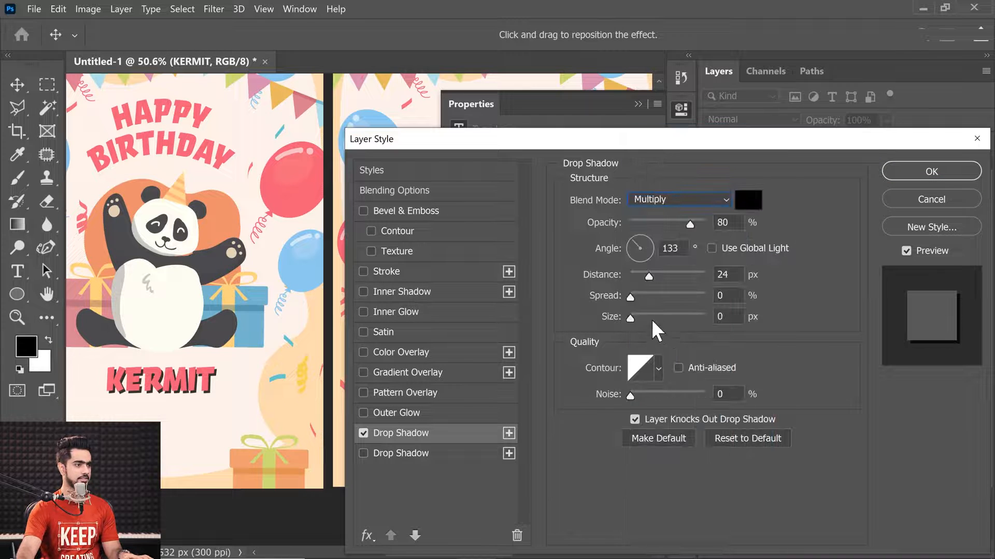
drag(651, 319, 656, 318)
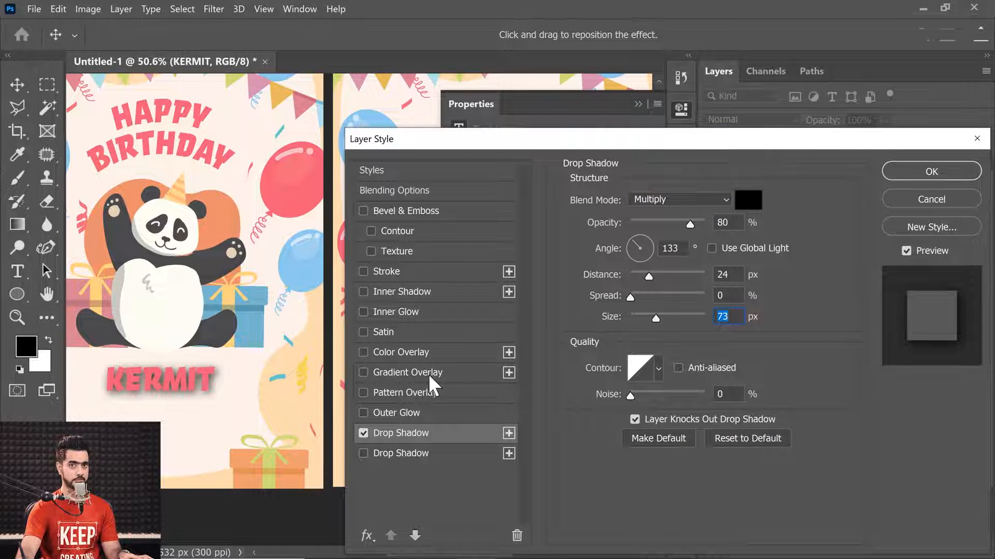
- Recolour the name's drop shadow with the peach (#fedbb0) sampled from the artboard's background
click(285, 405)
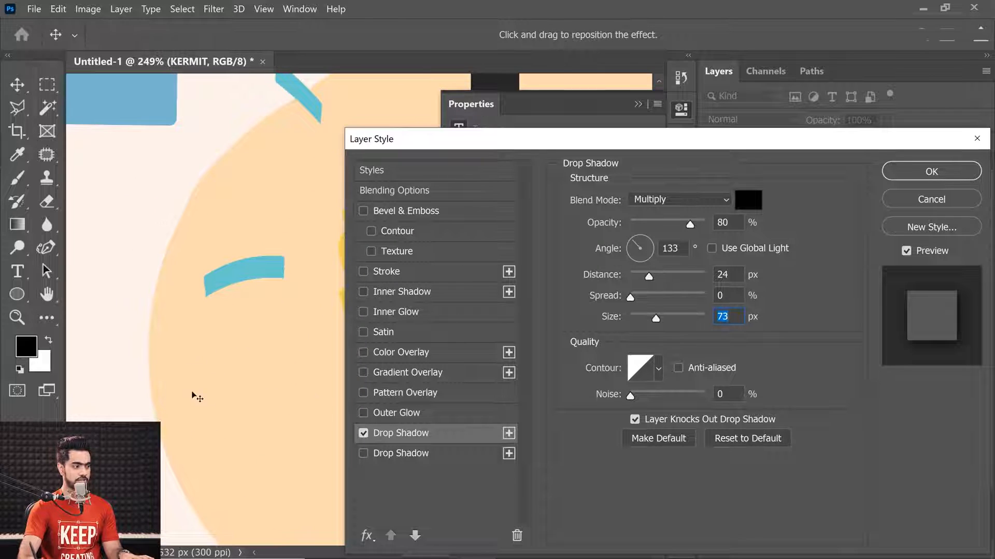
drag(275, 341, 231, 371)
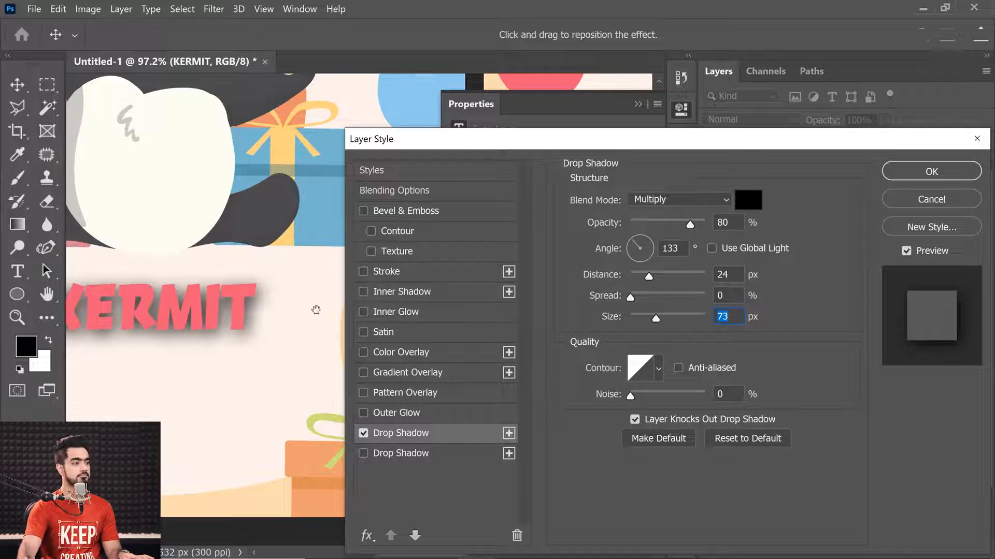
drag(316, 310, 139, 344)
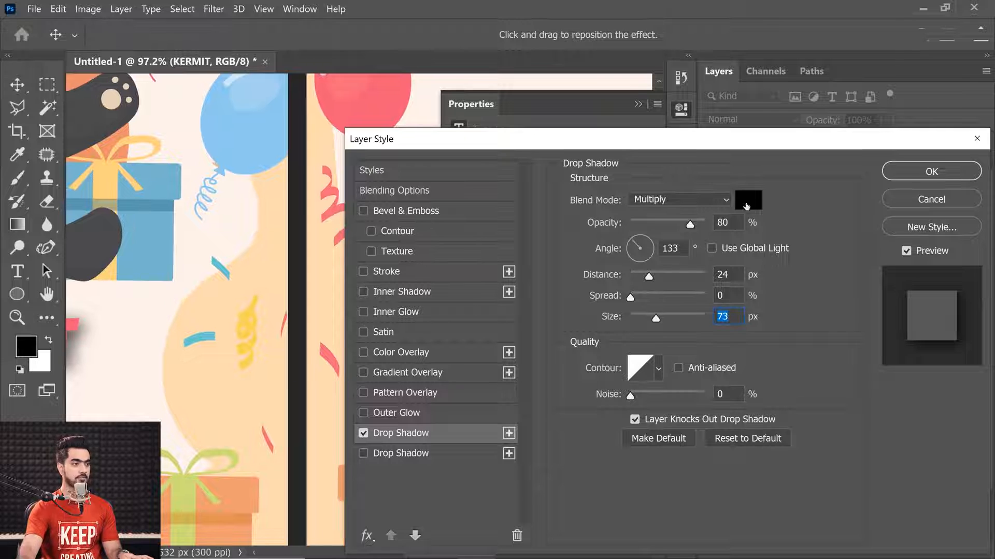
click(757, 203)
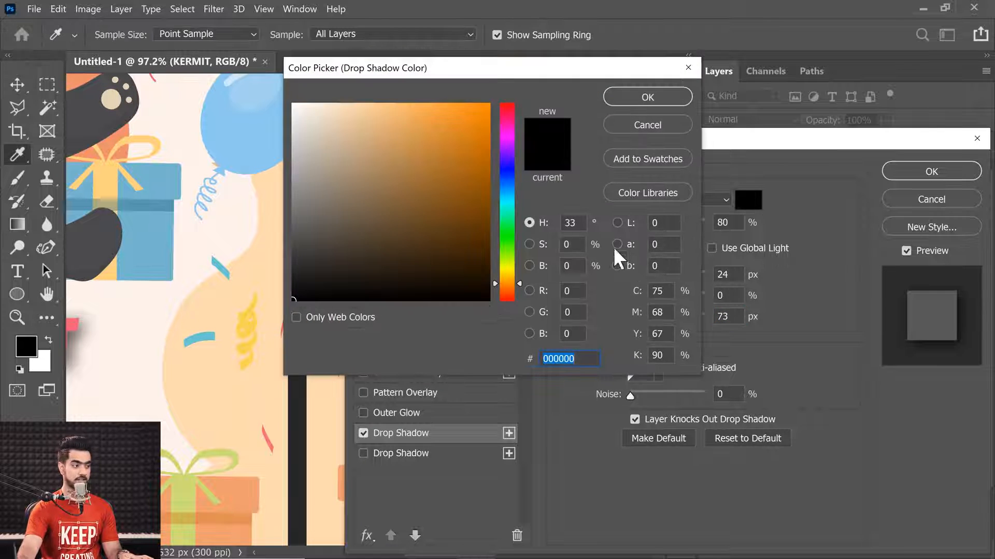
click(247, 410)
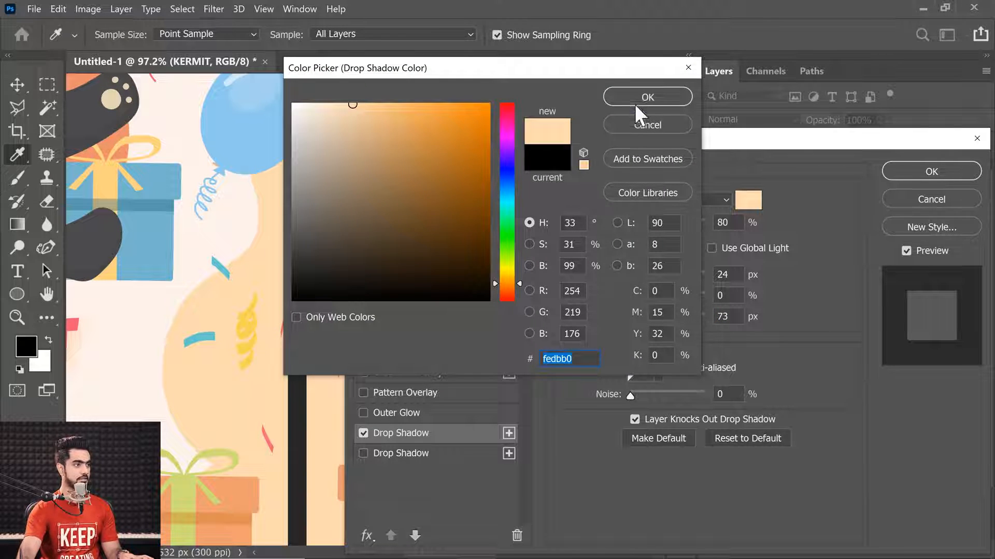
click(638, 99)
- Set the size of the name's drop shadow to 0 px and check its hard edge close up
drag(163, 355, 339, 356)
drag(339, 356, 257, 362)
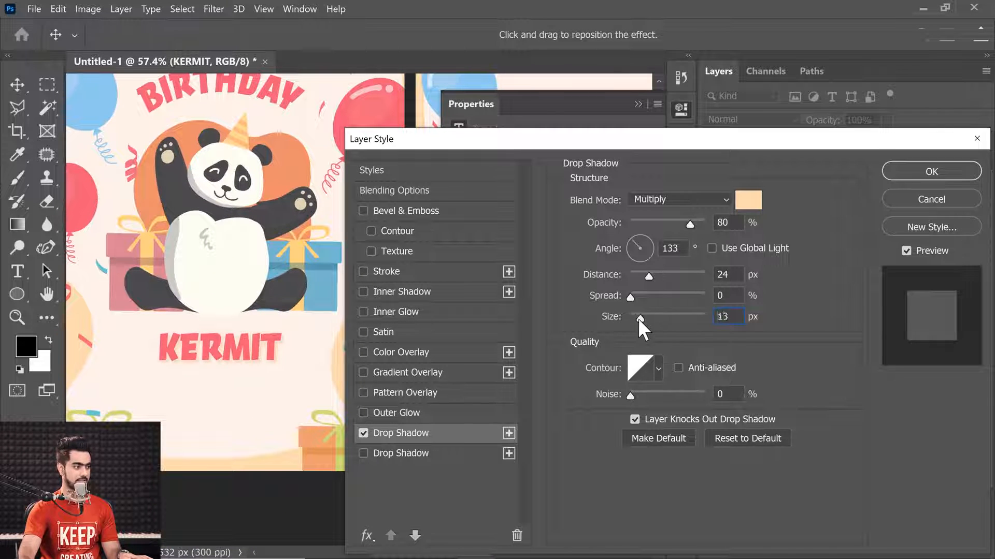
drag(275, 387, 371, 383)
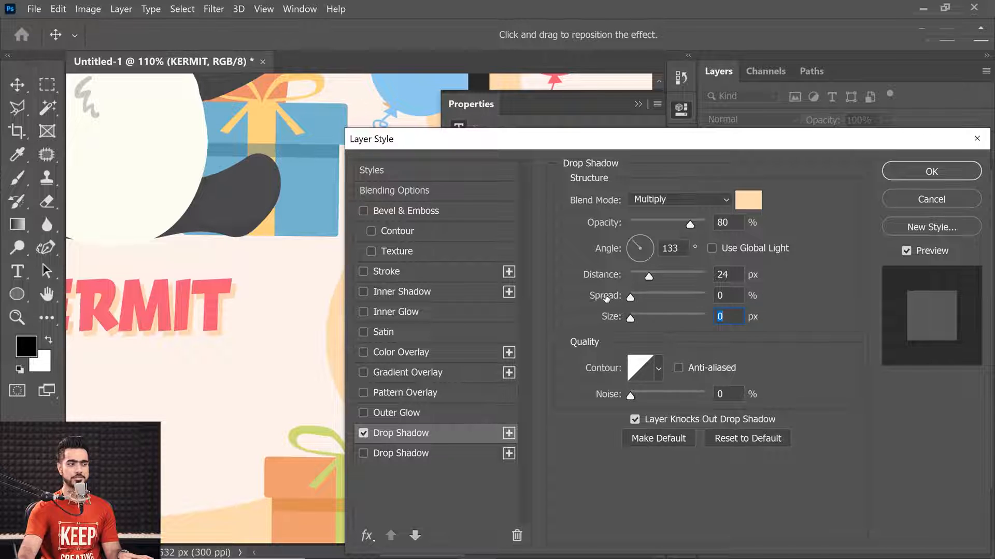
drag(636, 315, 673, 291)
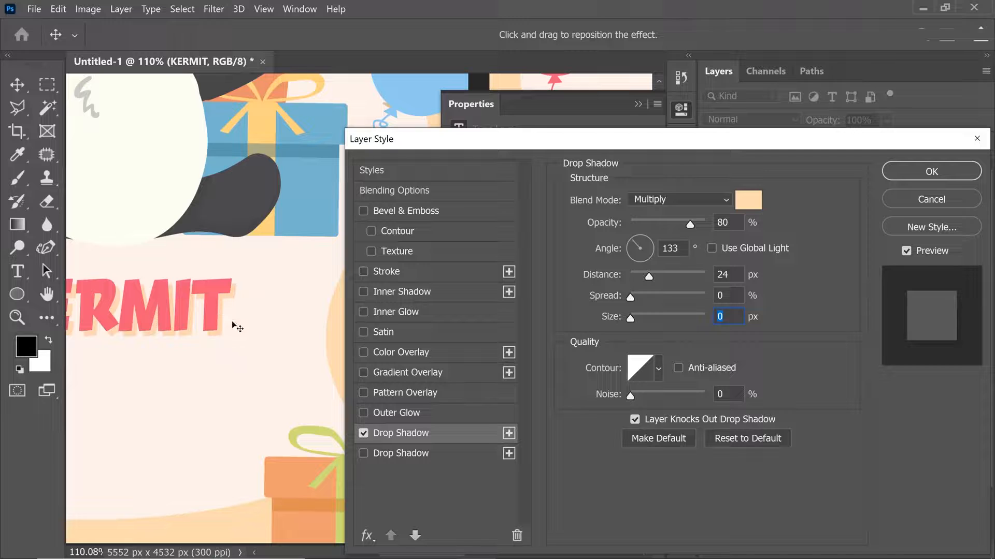
scroll(210, 349, down, 3)
scroll(192, 351, up, 3)
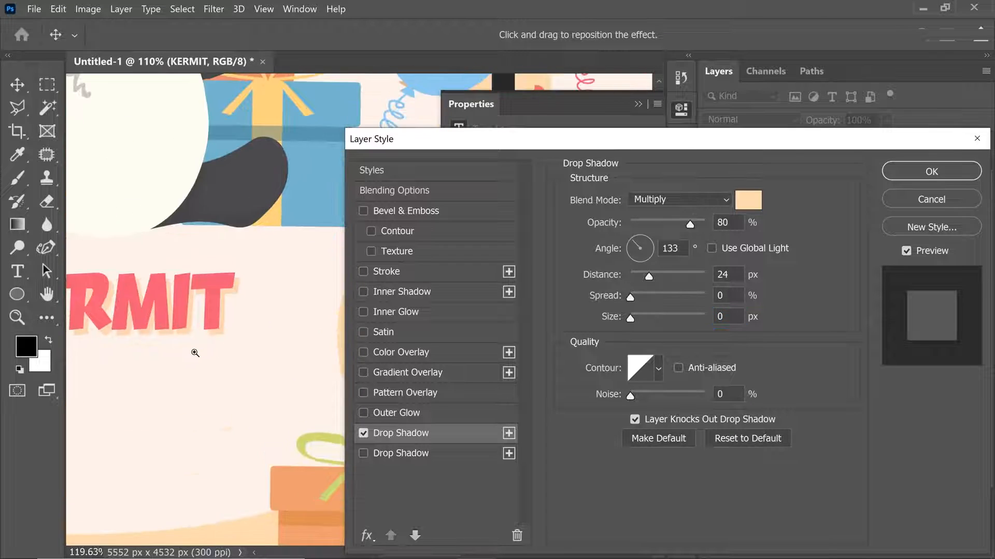
scroll(200, 358, up, 6)
scroll(200, 358, down, 8)
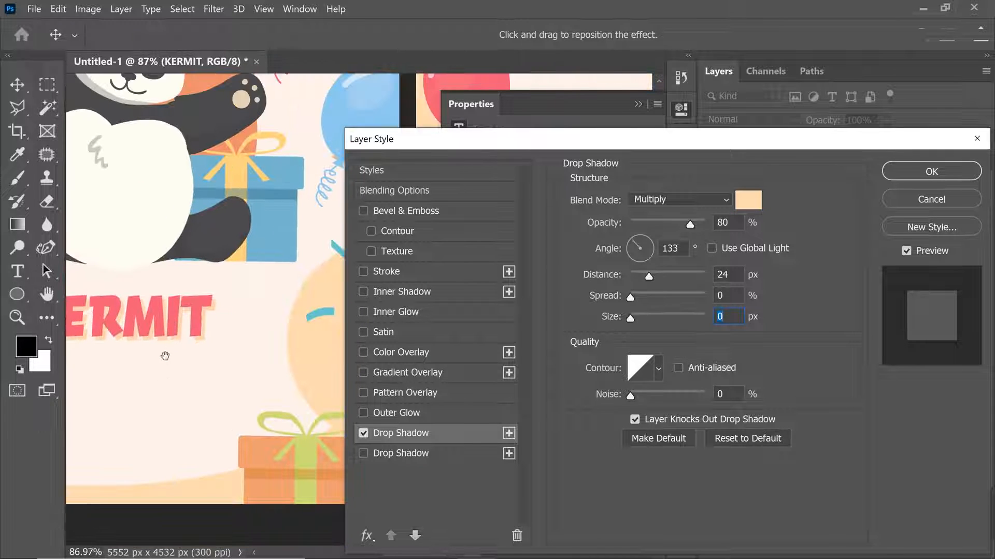
- Set the name's drop shadow to a distance of 38 px and an angle of 131°
drag(660, 272, 666, 275)
click(631, 250)
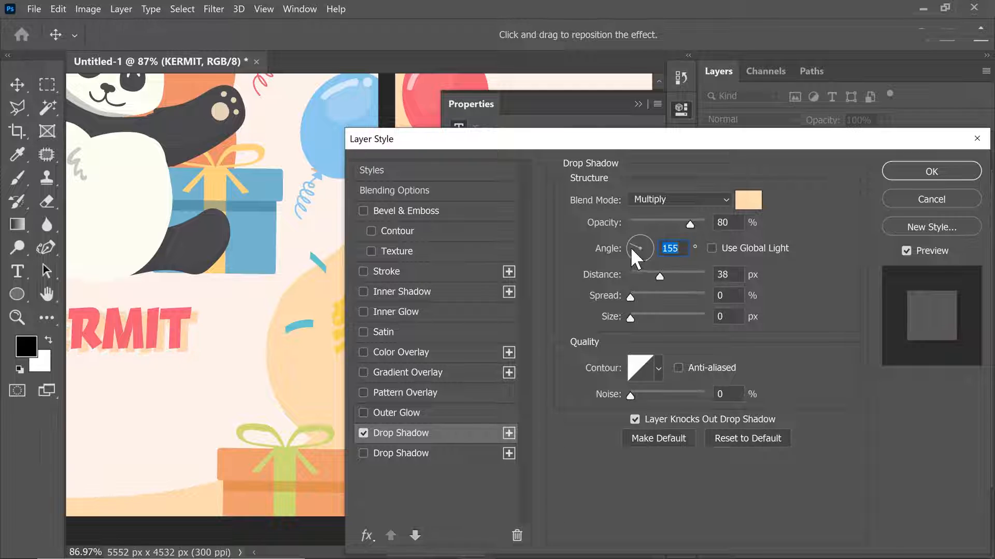
click(631, 247)
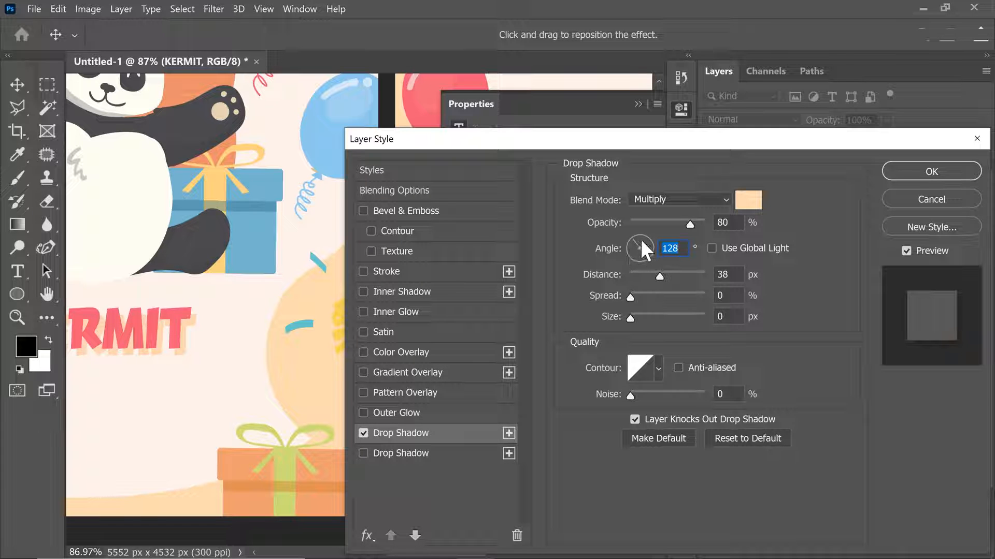
scroll(178, 331, down, 5)
drag(148, 347, 180, 360)
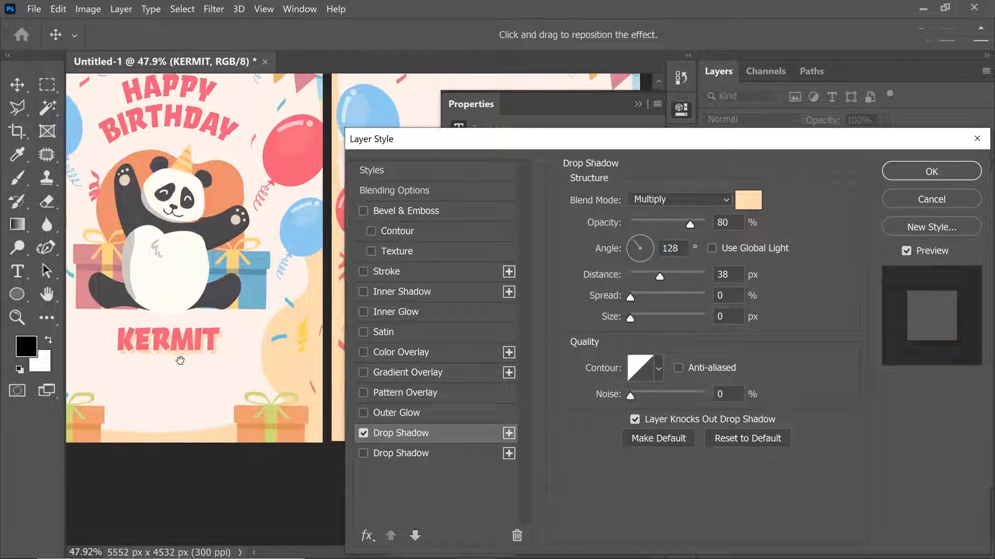
scroll(187, 347, up, 5)
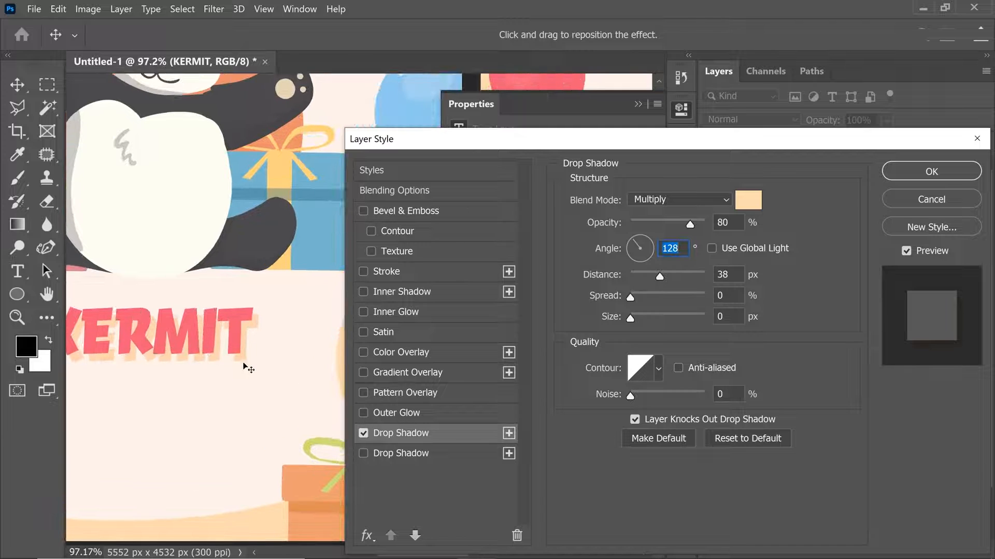
mouse_move(243, 363)
mouse_down()
mouse_move(275, 357)
mouse_move(250, 358)
mouse_up()
drag(249, 361, 244, 369)
- Set the name's drop shadow to 100% opacity and the Normal blend mode, and apply the layer style
drag(690, 224, 722, 223)
click(708, 203)
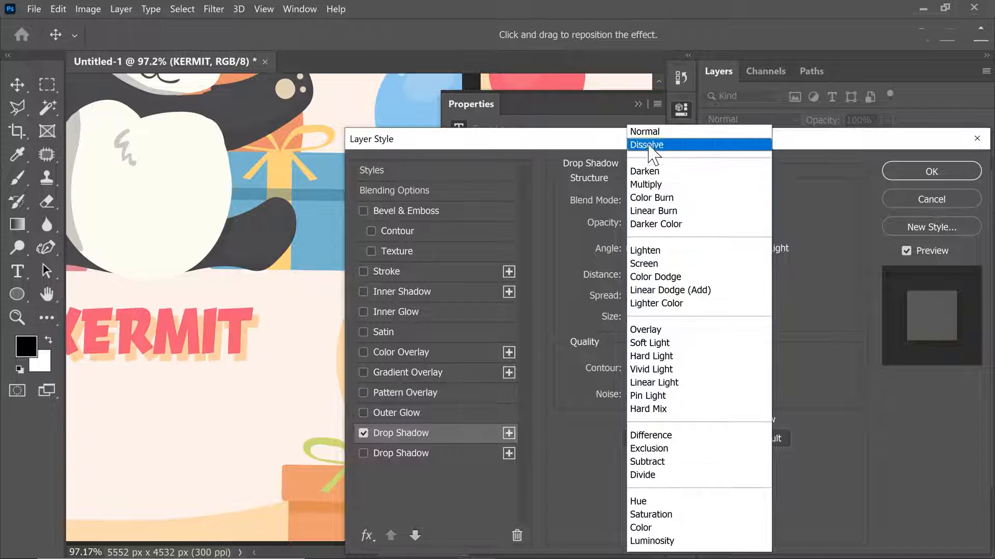
click(679, 136)
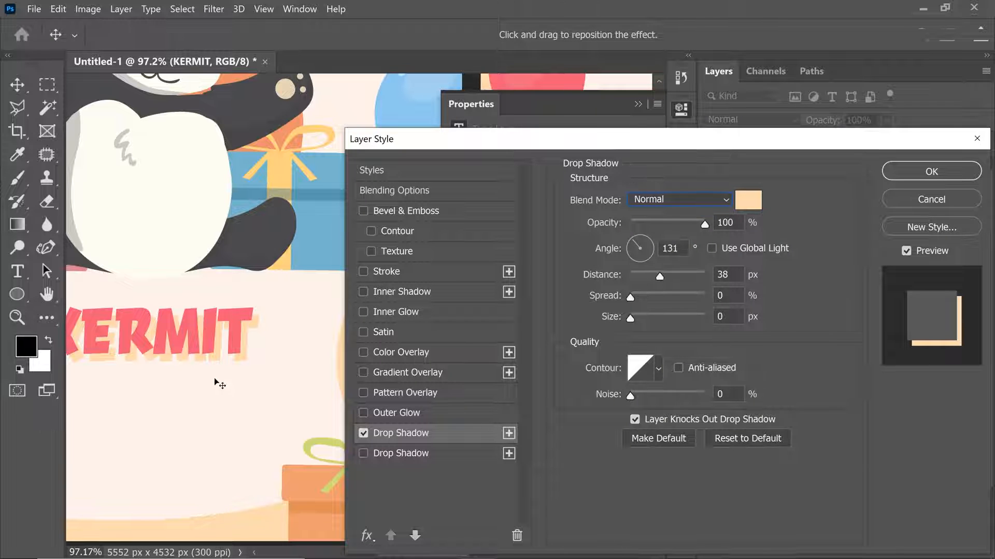
click(924, 170)
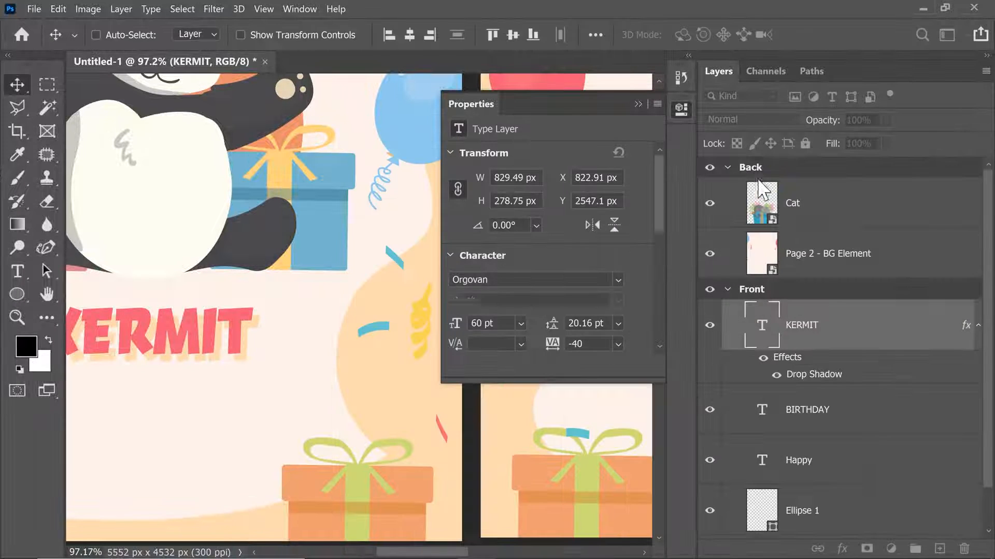
- Create a paragraph text box above the cat on the Back artboard and centre it horizontally
key(ctrl+0)
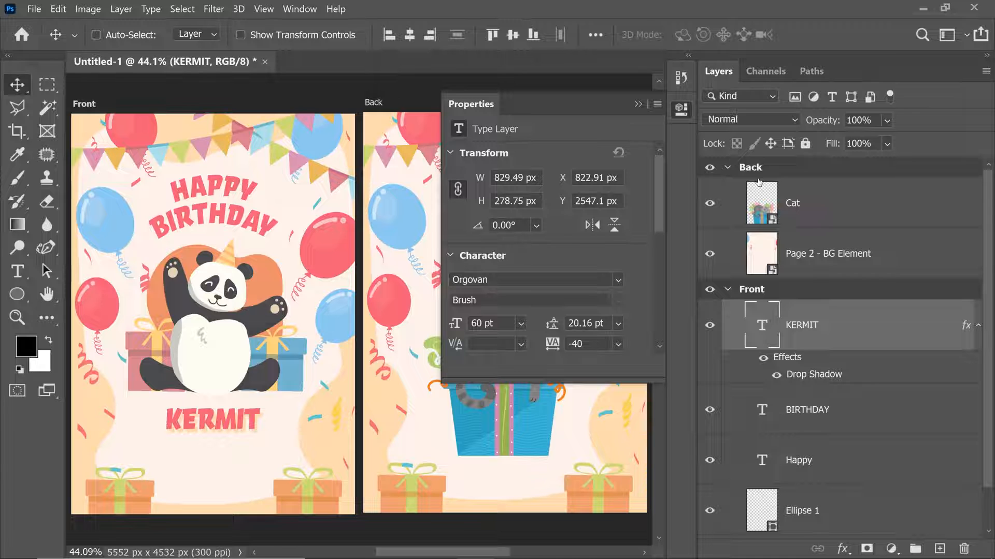
click(637, 104)
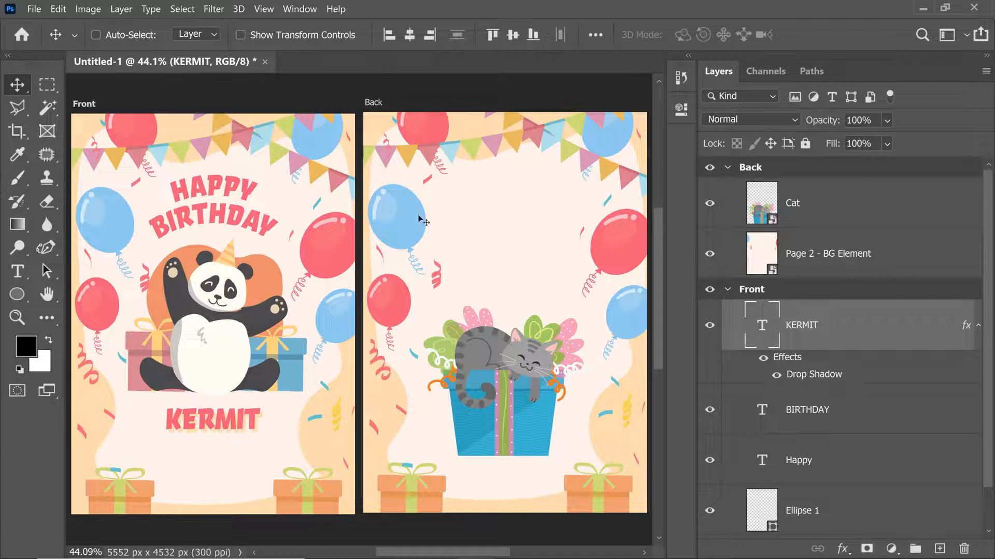
click(794, 208)
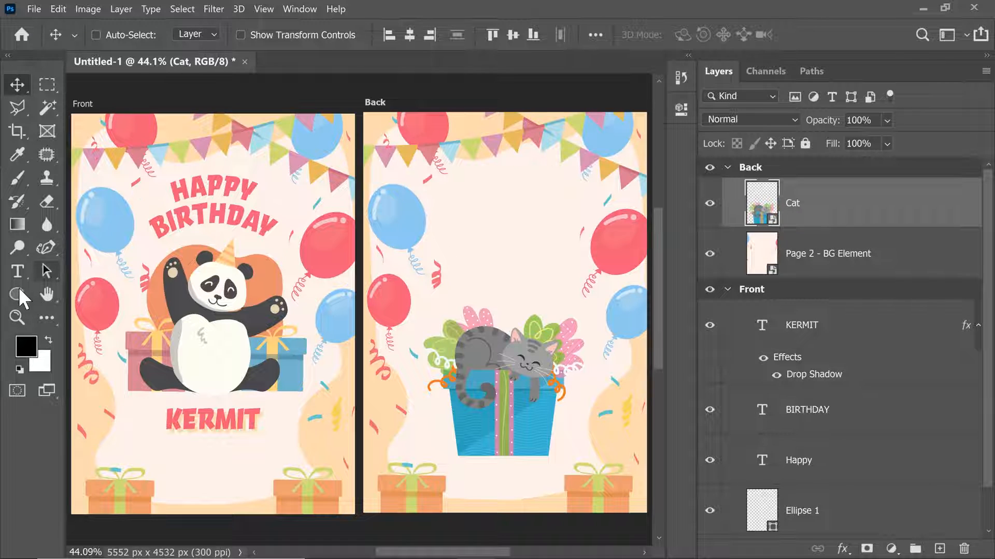
click(17, 271)
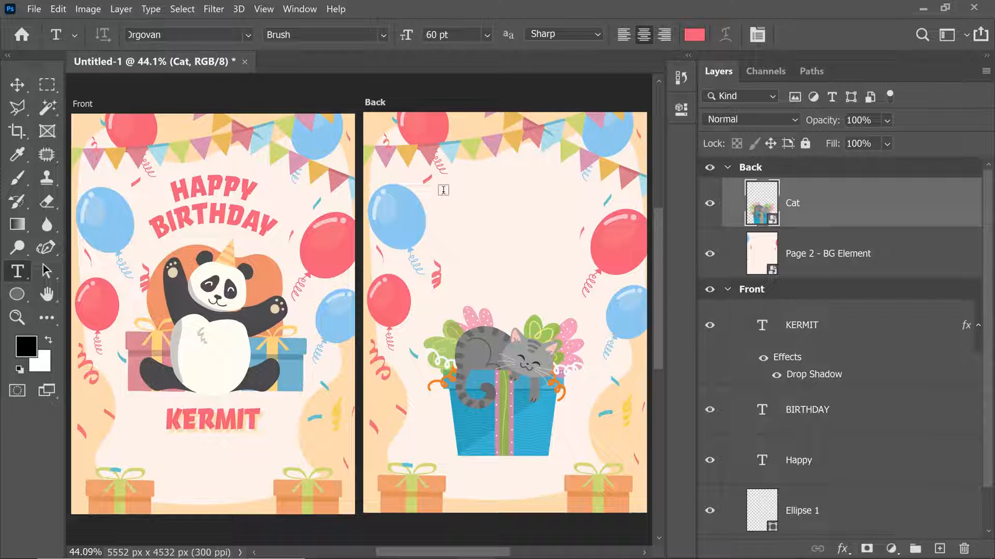
drag(444, 189, 587, 292)
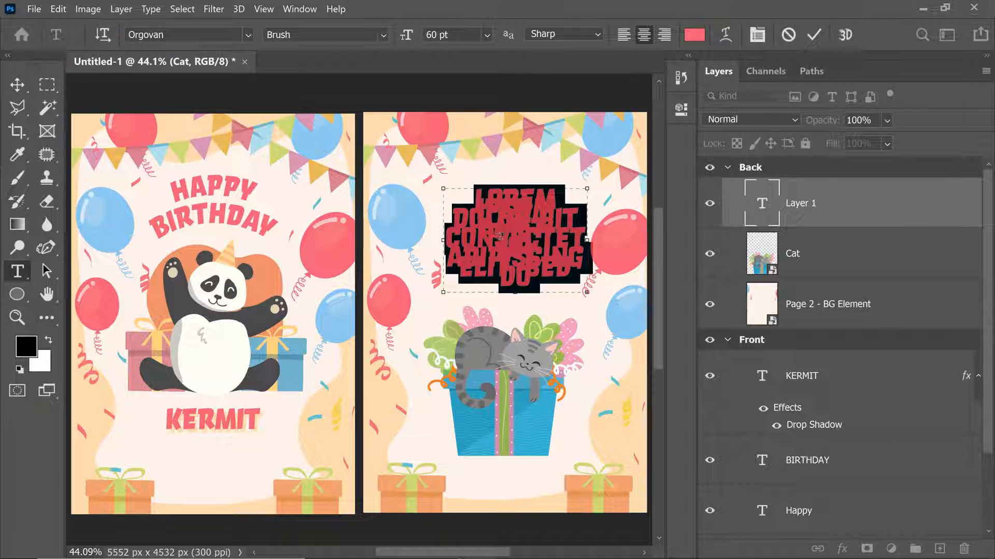
key(ctrl+Return)
key(v)
drag(519, 241, 519, 242)
click(409, 36)
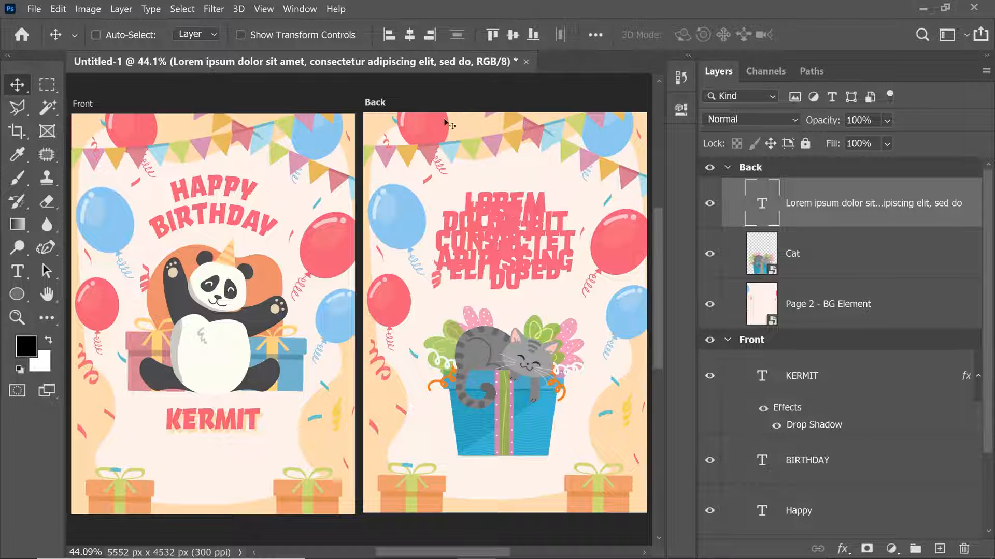
- Change the font of the Back artboard's paragraph text to Pedestria MVB Regular
double_click(762, 210)
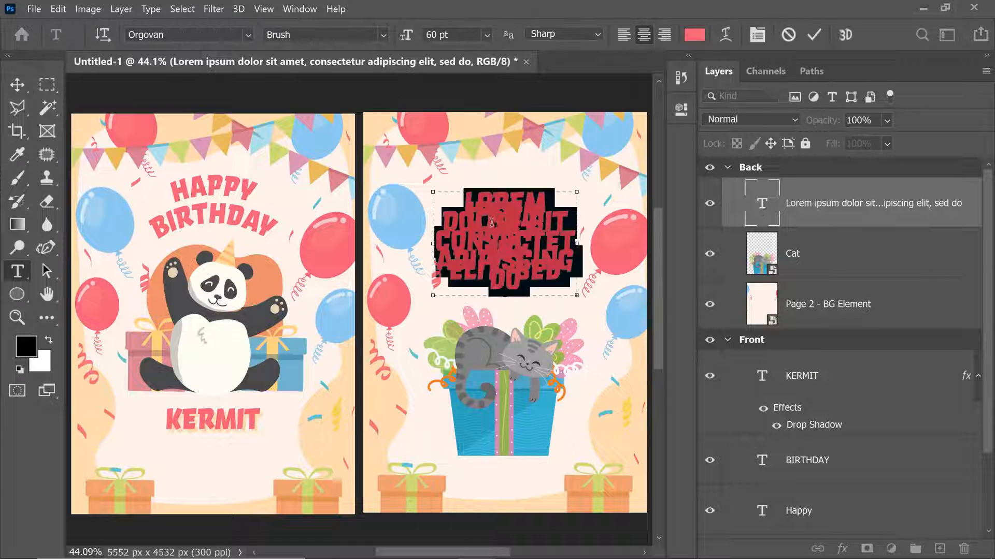
click(193, 34)
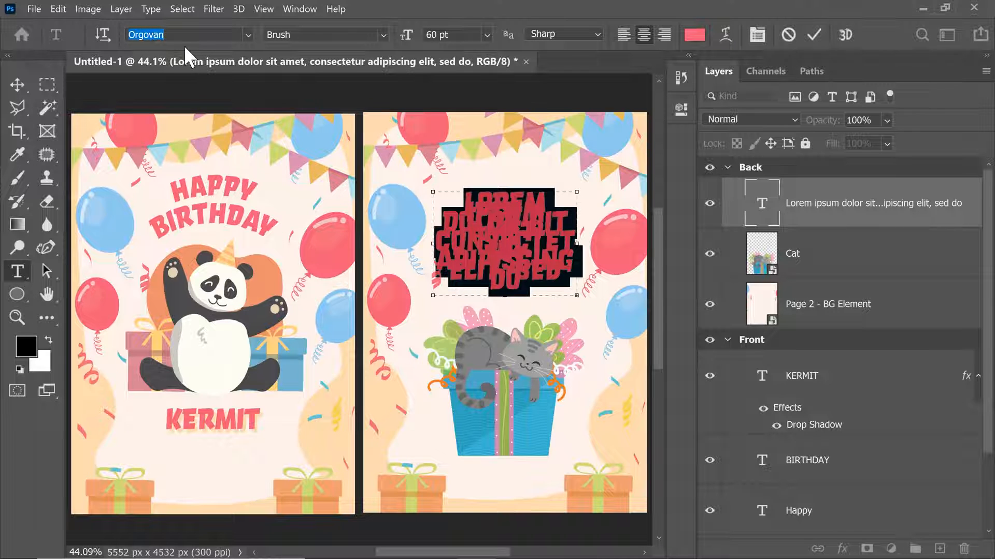
text(pede)
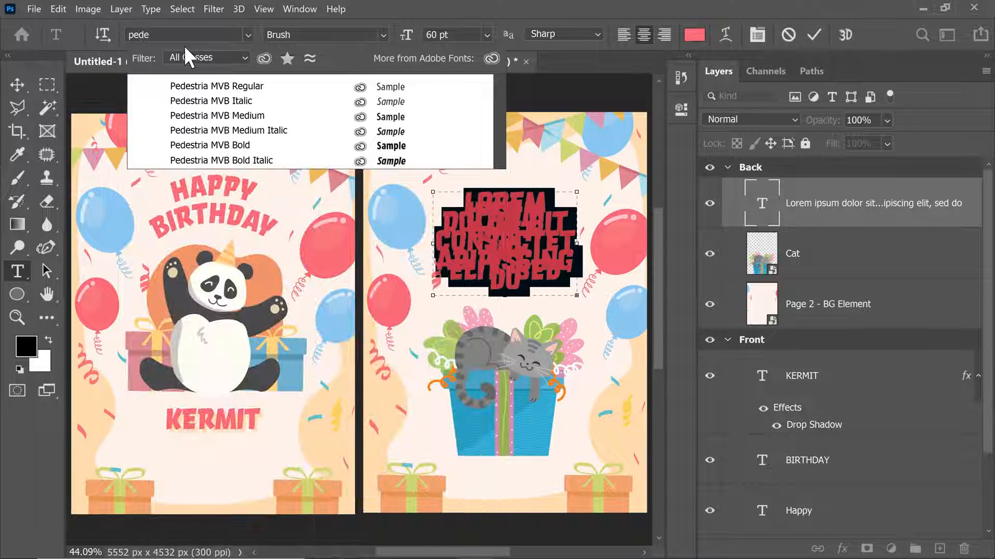
click(251, 88)
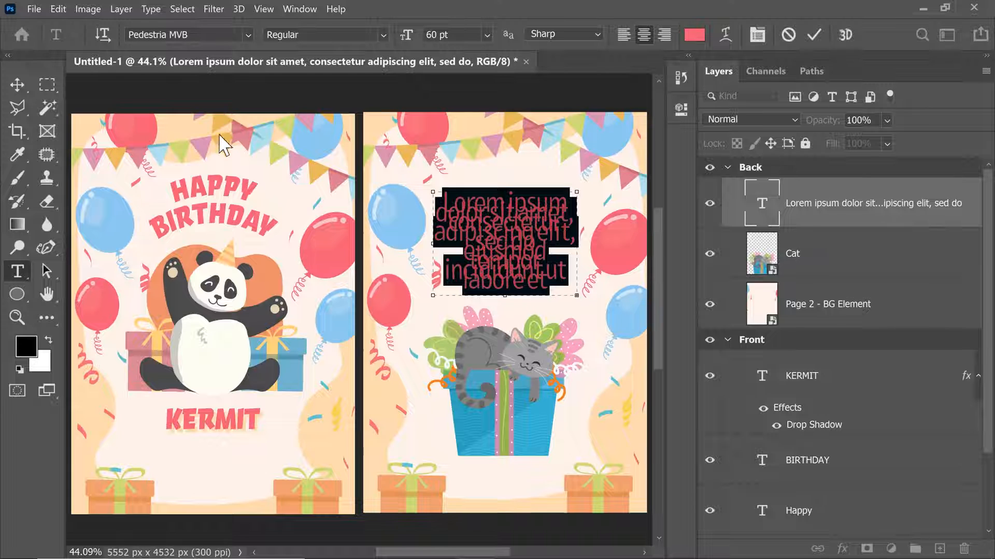
- Set the paragraph text's tracking to 0 and its leading to Auto
click(757, 36)
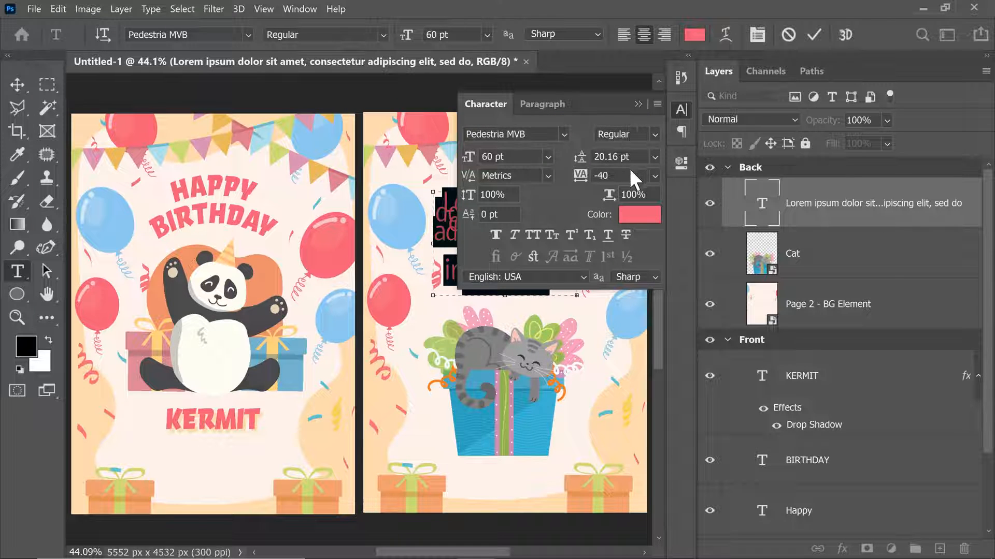
click(654, 177)
click(616, 278)
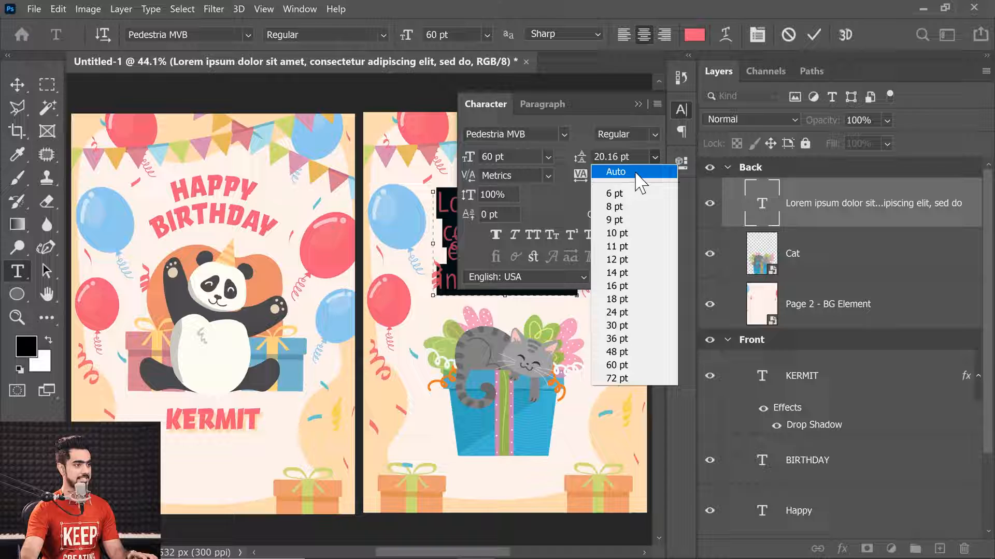
click(637, 174)
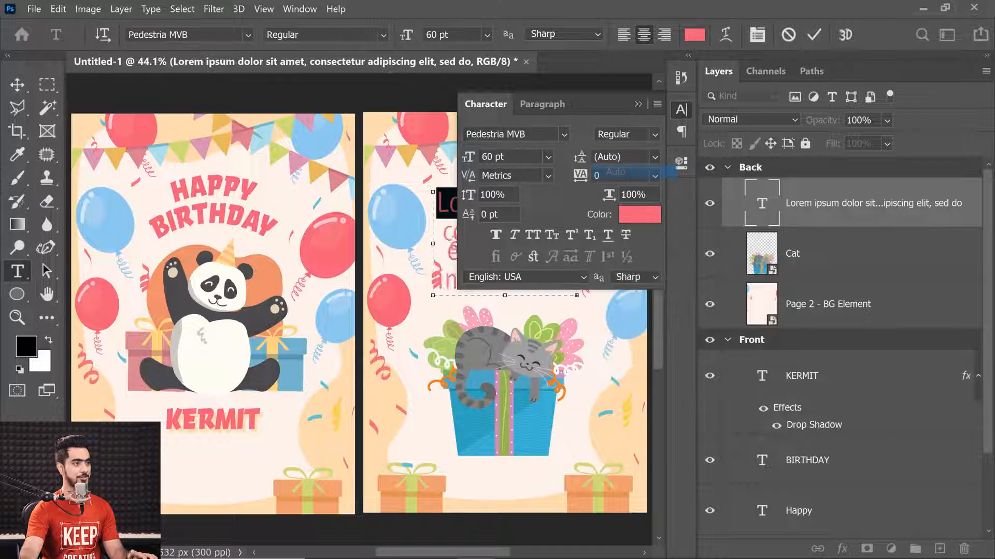
click(635, 105)
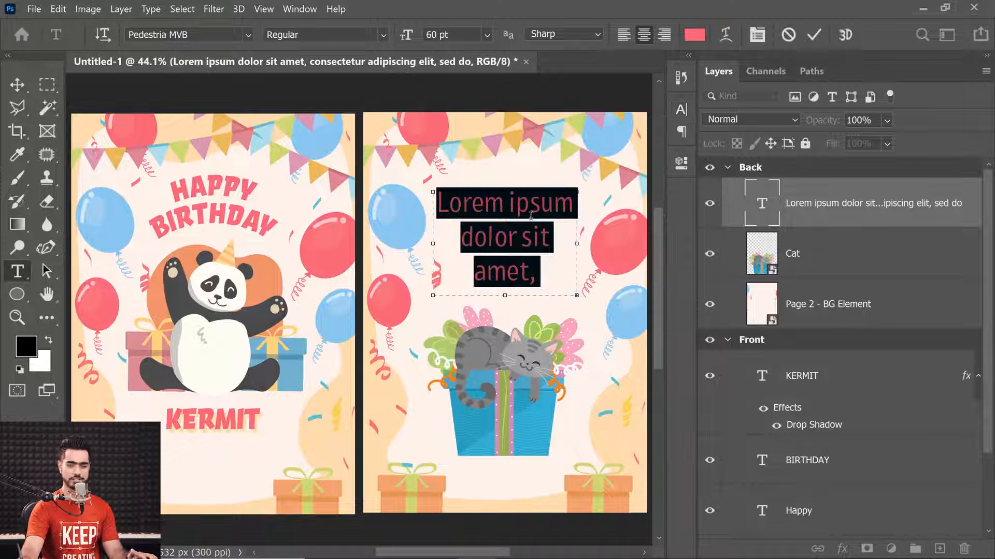
- Reduce the paragraph text on the Back artboard to 24 pt after trying 18 pt
click(487, 34)
click(458, 177)
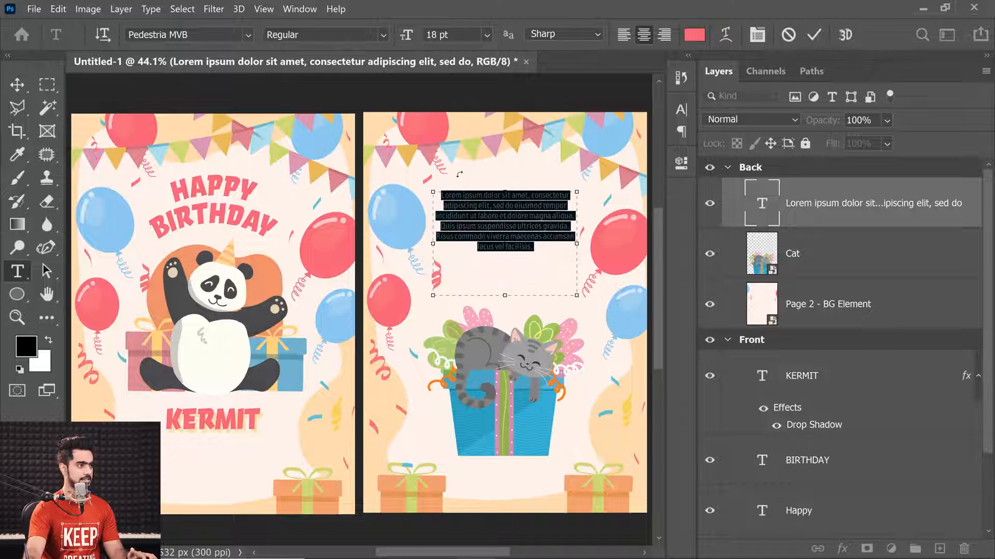
click(487, 34)
click(461, 191)
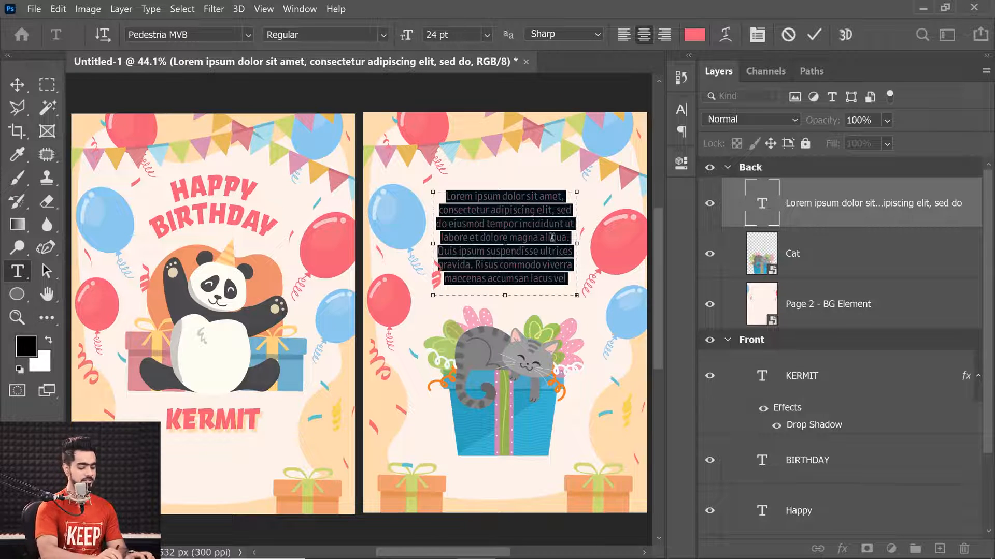
- Replace the placeholder text on the Back artboard with "May your birthday be as beautiful and wonderful as you are."
text(May your)
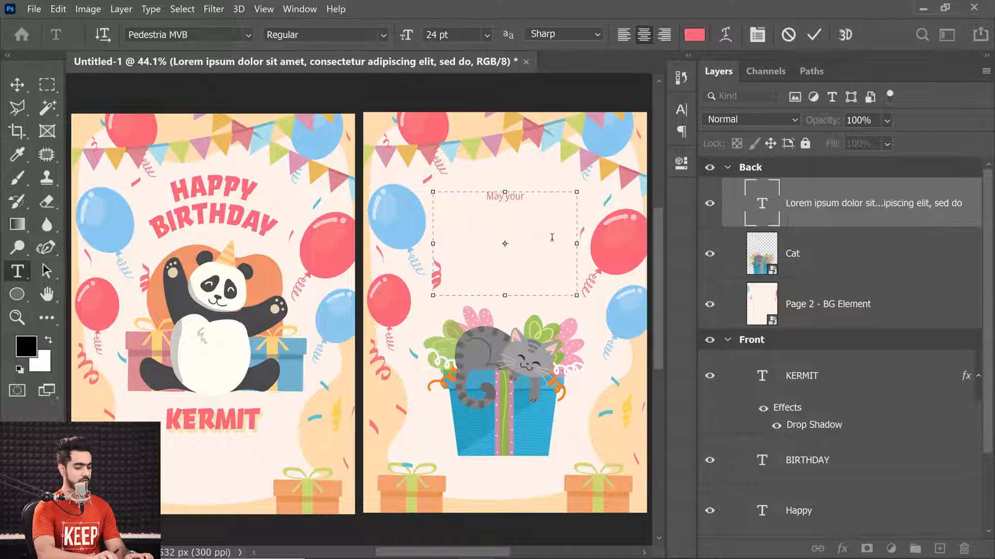
text( bir)
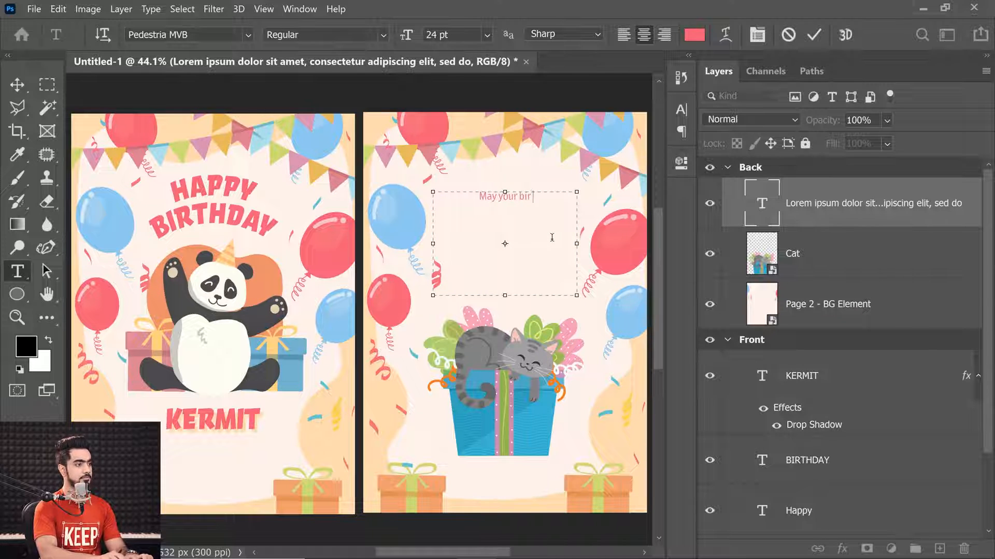
text(thday be)
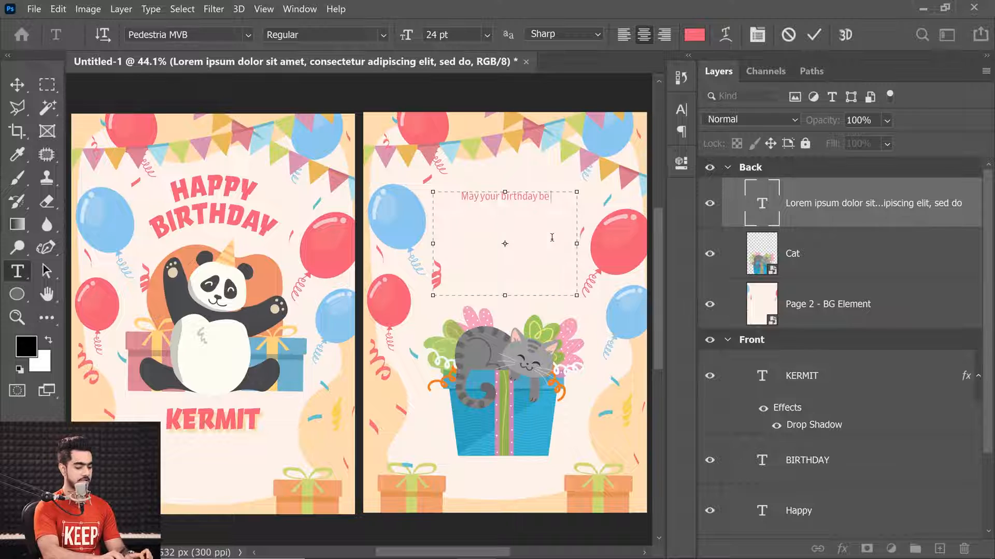
text( as bea)
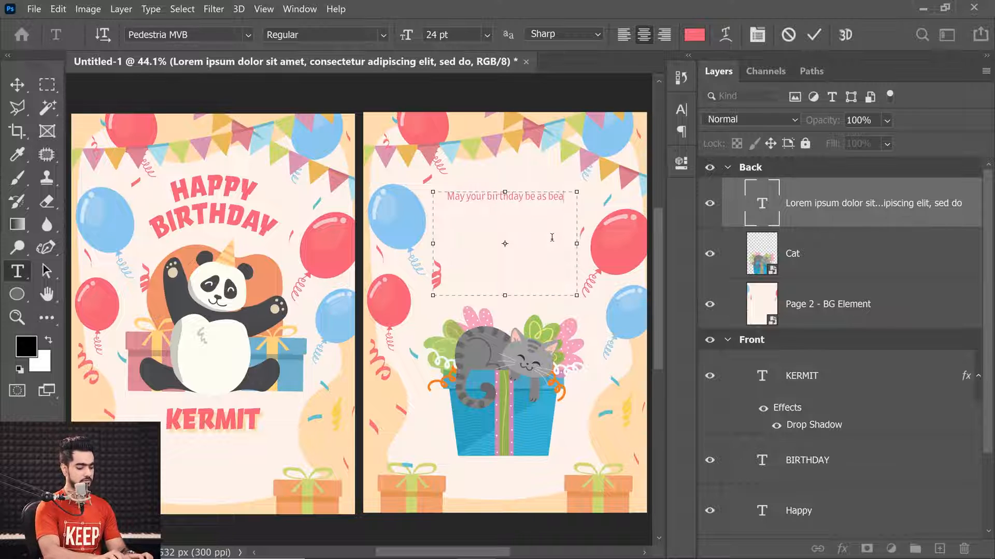
text(utiful)
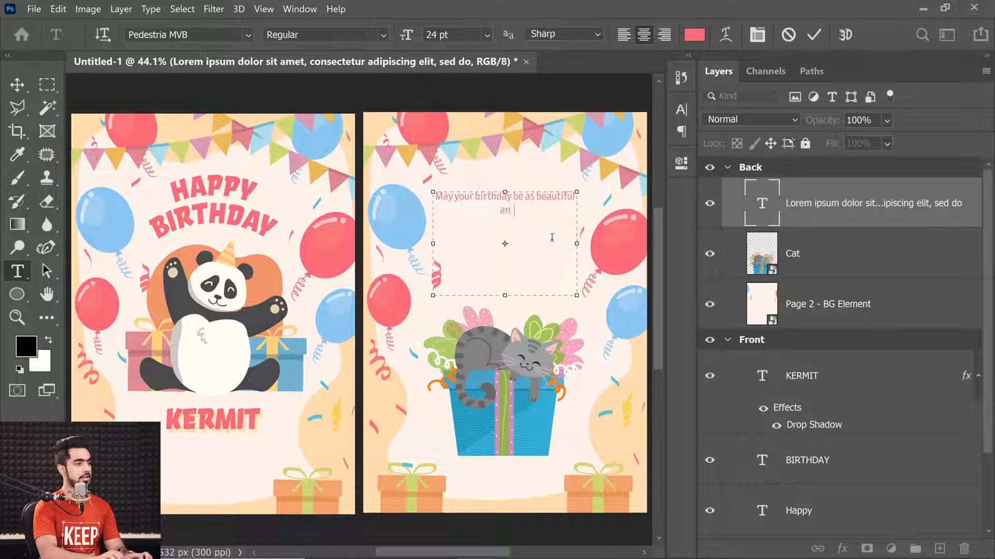
text( and wonderful a )
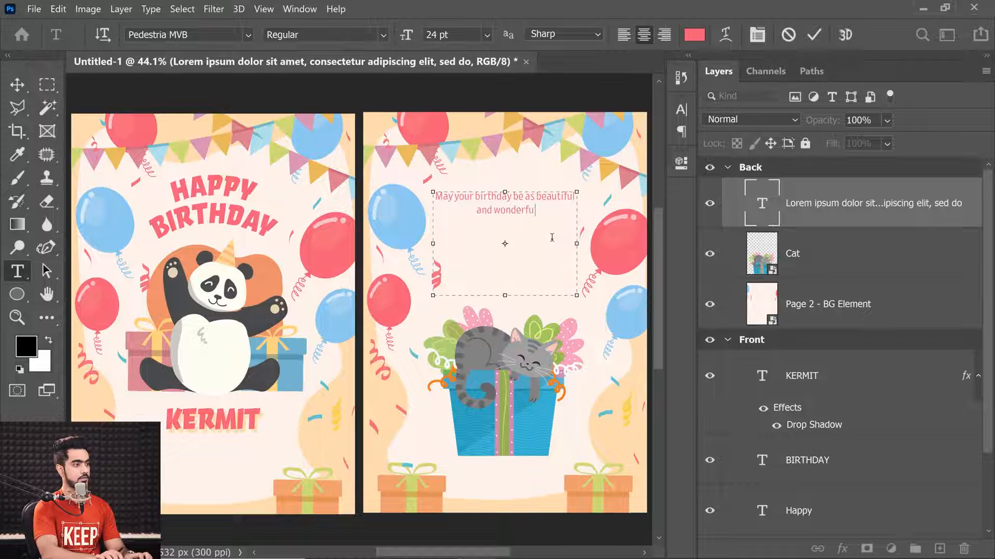
text(s you are.)
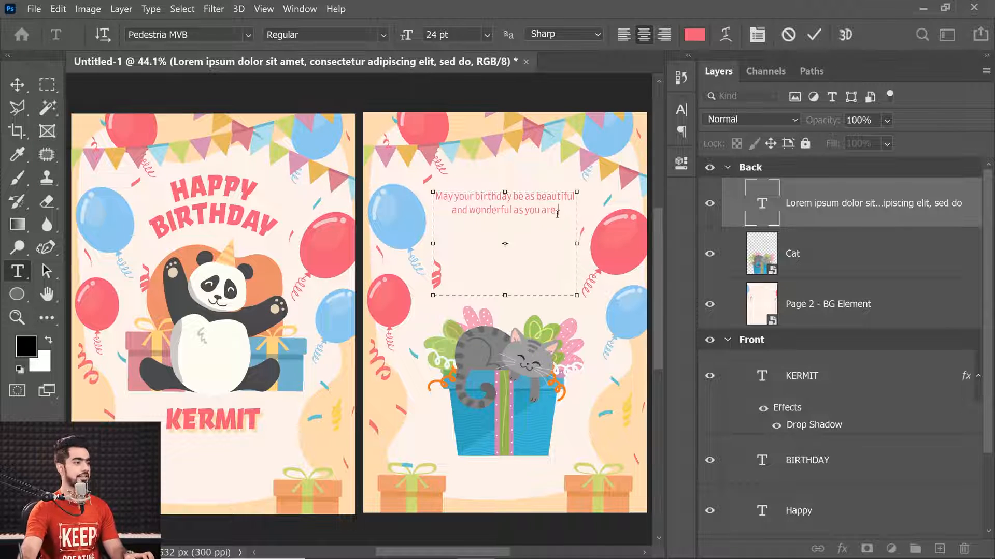
- Set the whole birthday message on the Back artboard to Bold and colour it light blue, 8ecaef
key(ctrl+a)
click(382, 35)
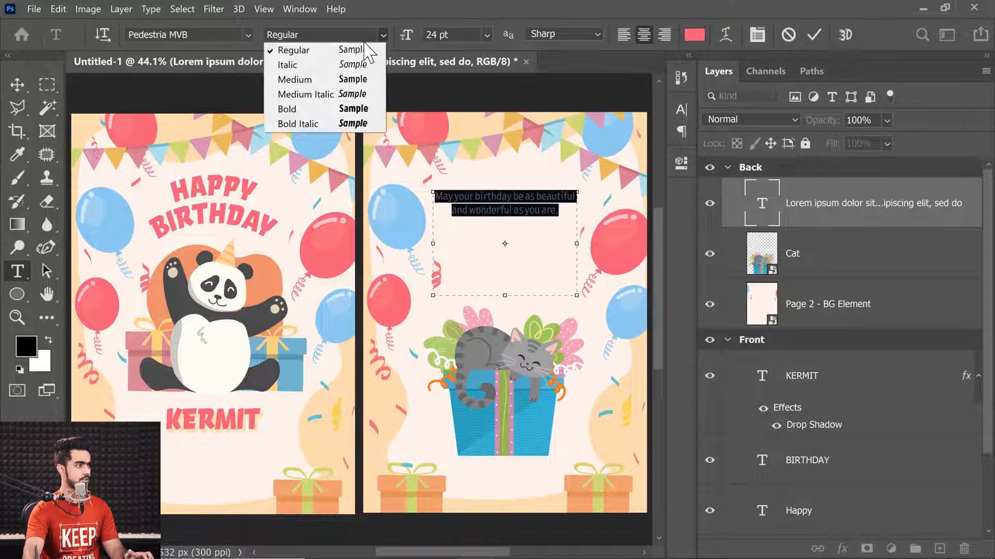
click(290, 108)
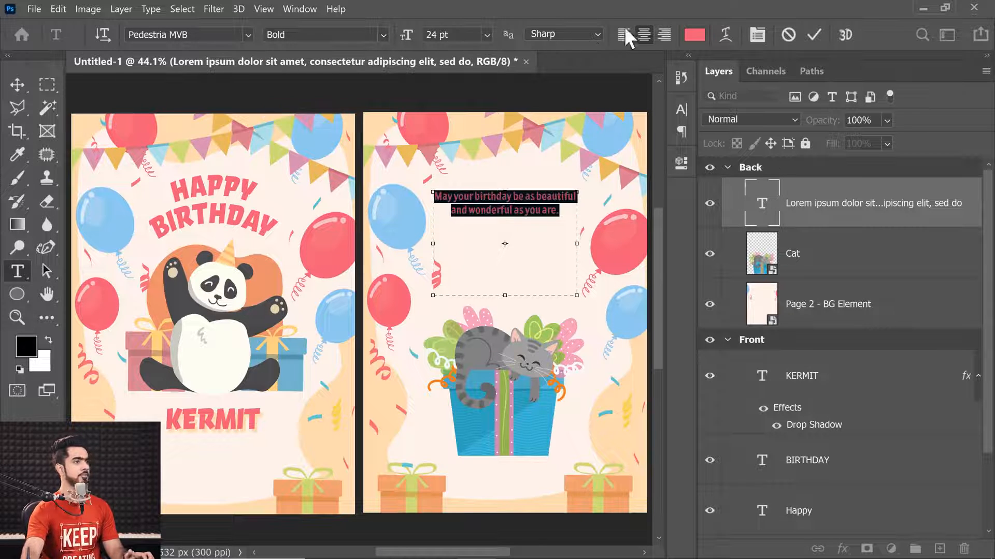
click(695, 35)
drag(484, 82, 166, 94)
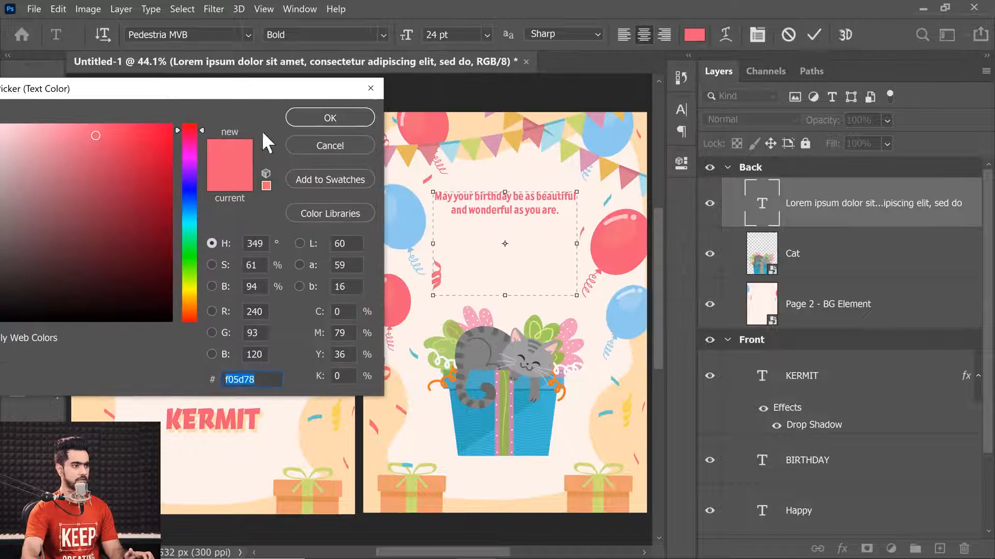
text(8ecaef)
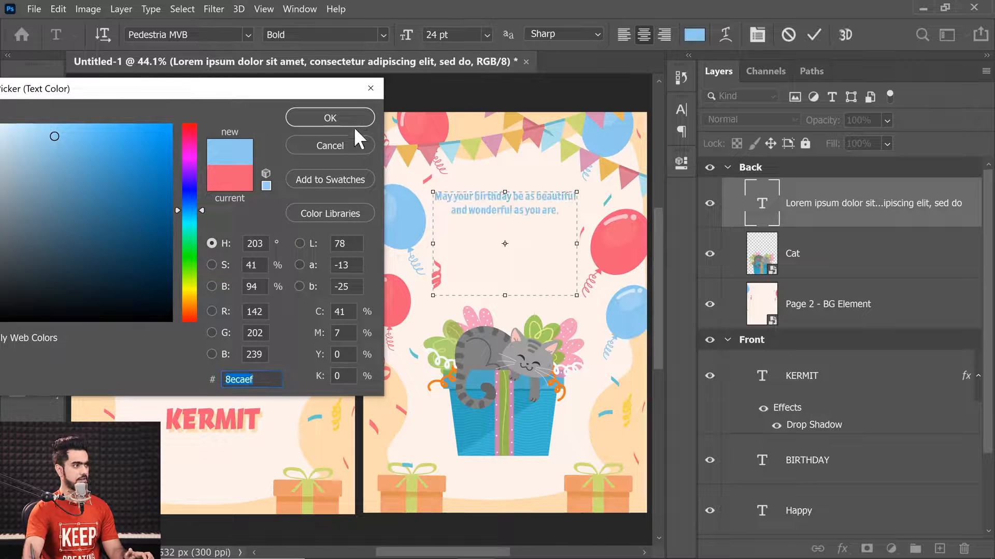
click(354, 122)
click(17, 84)
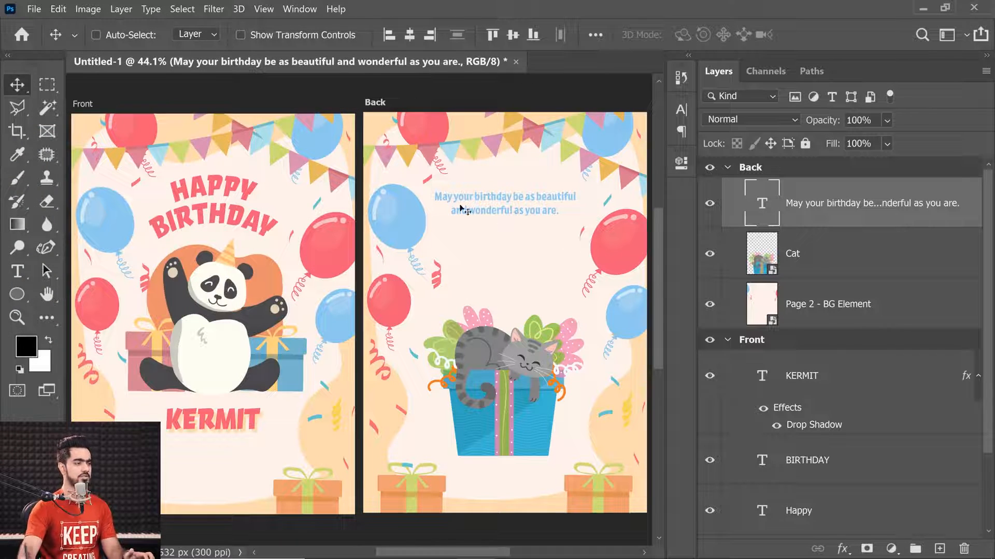
- Enlarge the birthday message on the Back artboard to 30 pt after trying 36 pt
drag(524, 210, 553, 205)
drag(518, 215, 454, 202)
double_click(758, 204)
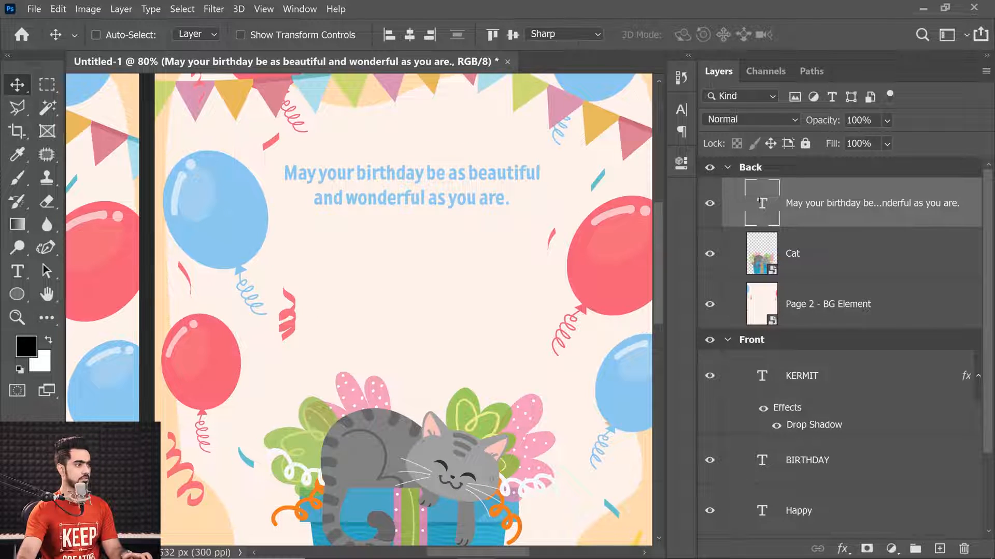
click(486, 35)
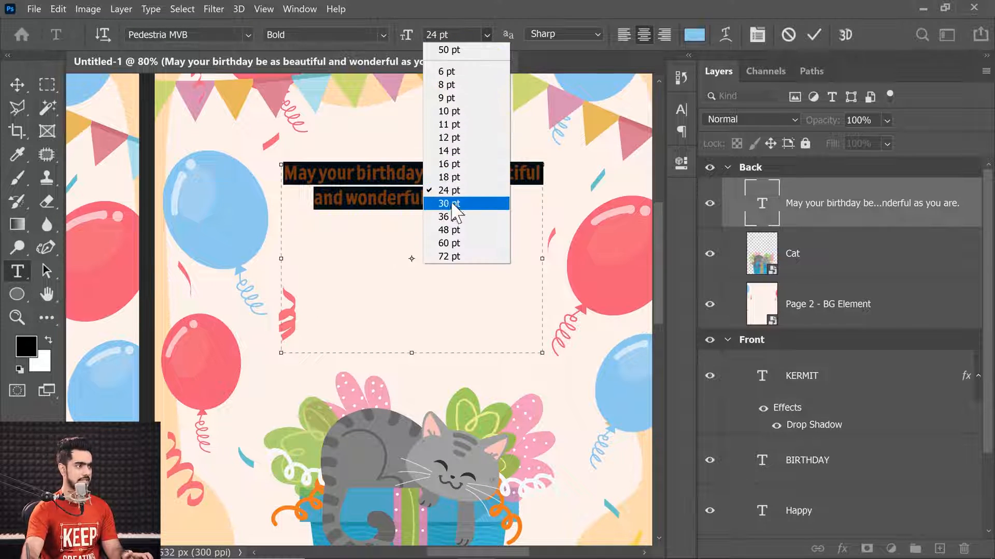
click(457, 216)
click(486, 35)
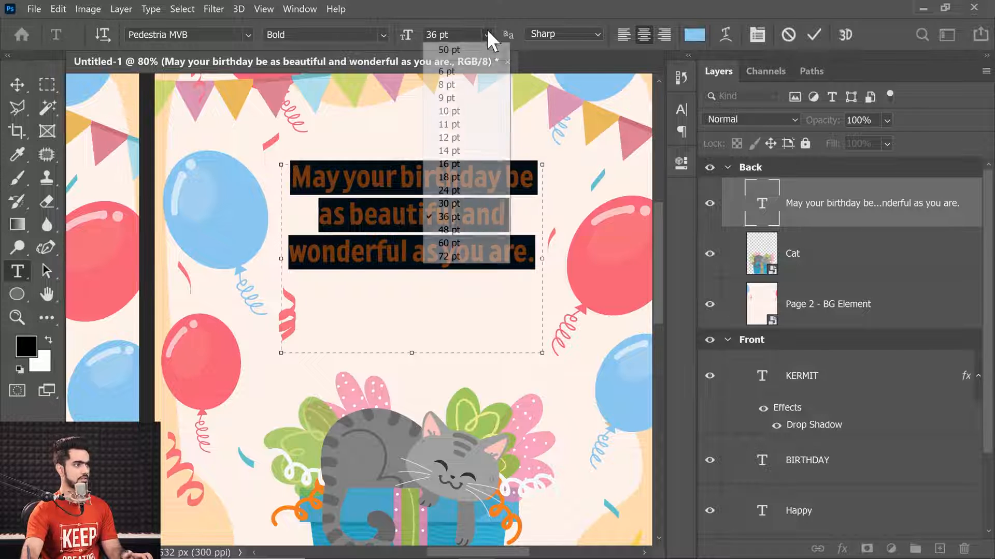
click(464, 203)
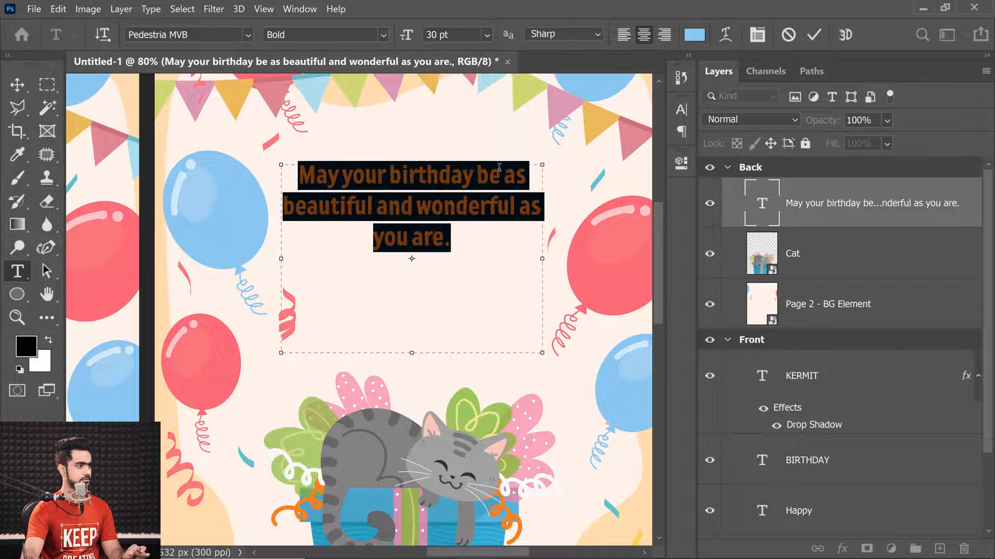
click(17, 85)
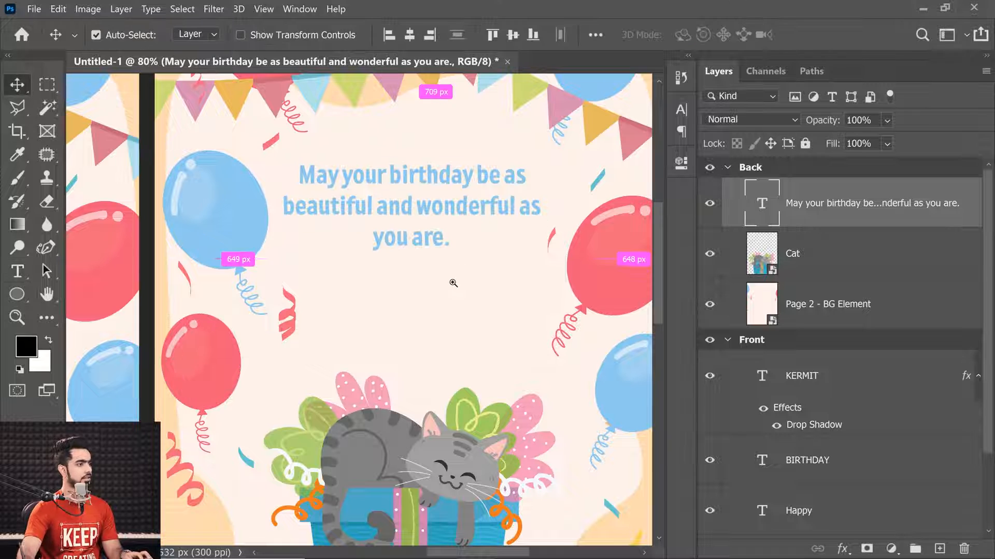
drag(455, 282, 432, 291)
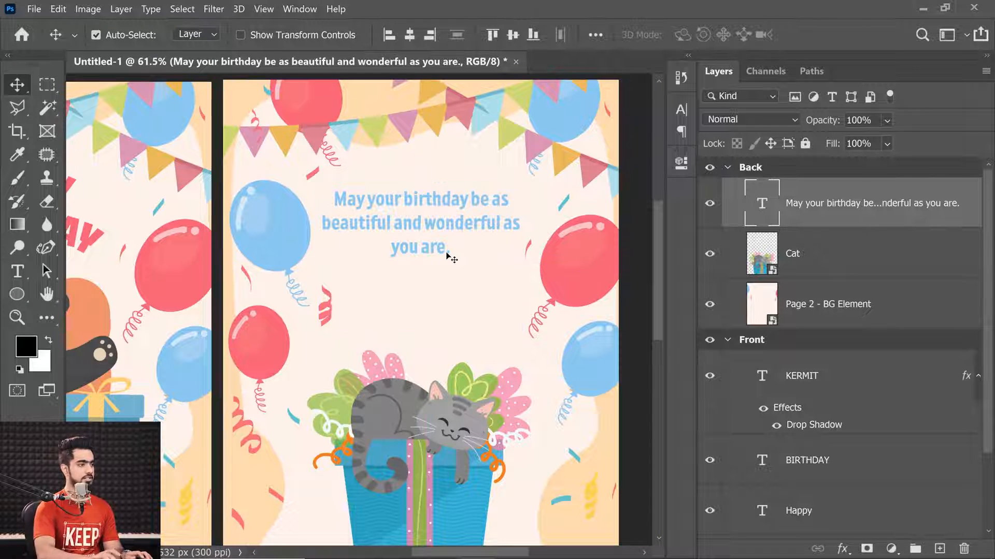
key(ctrl+0)
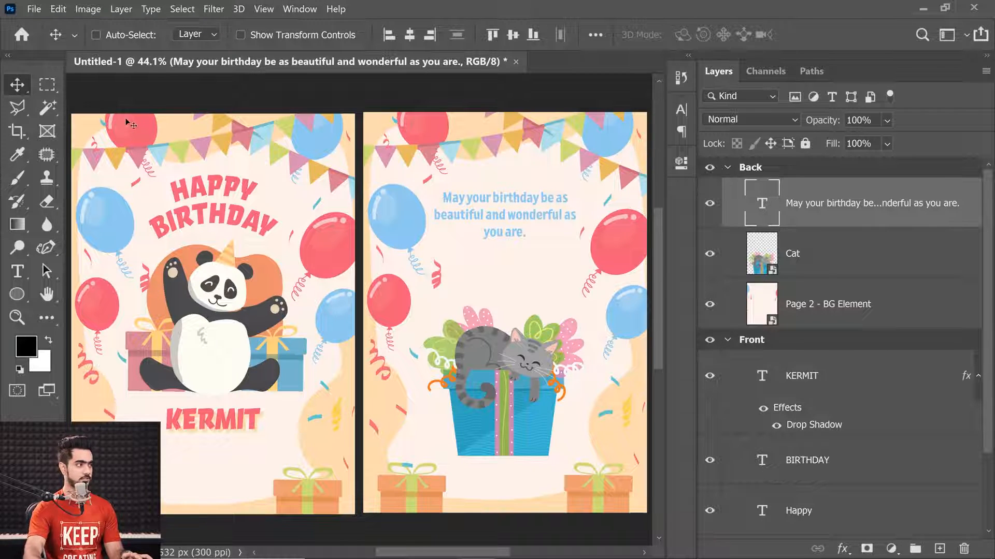
- Extend the Front artboard's height to 3868 px, keeping its width
key(ctrl+minus)
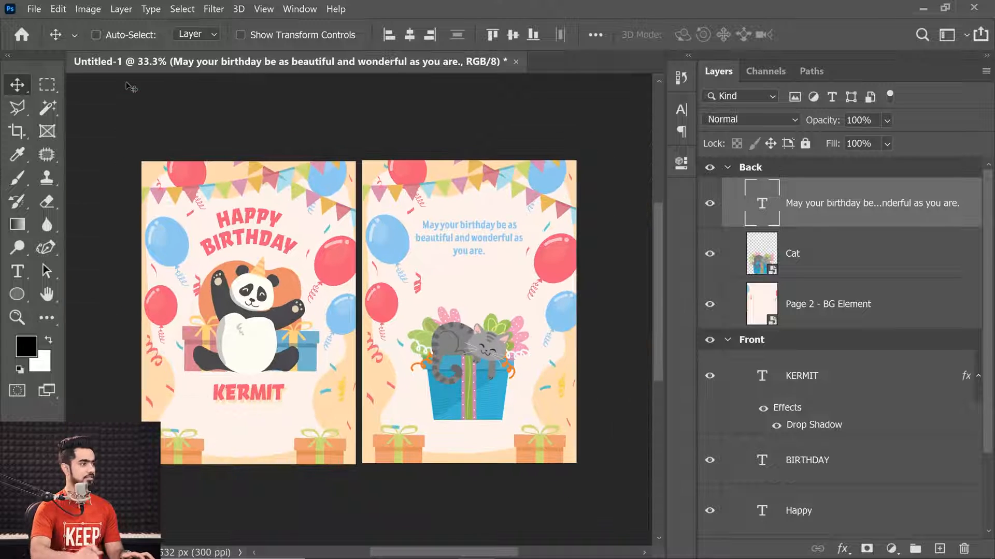
click(789, 346)
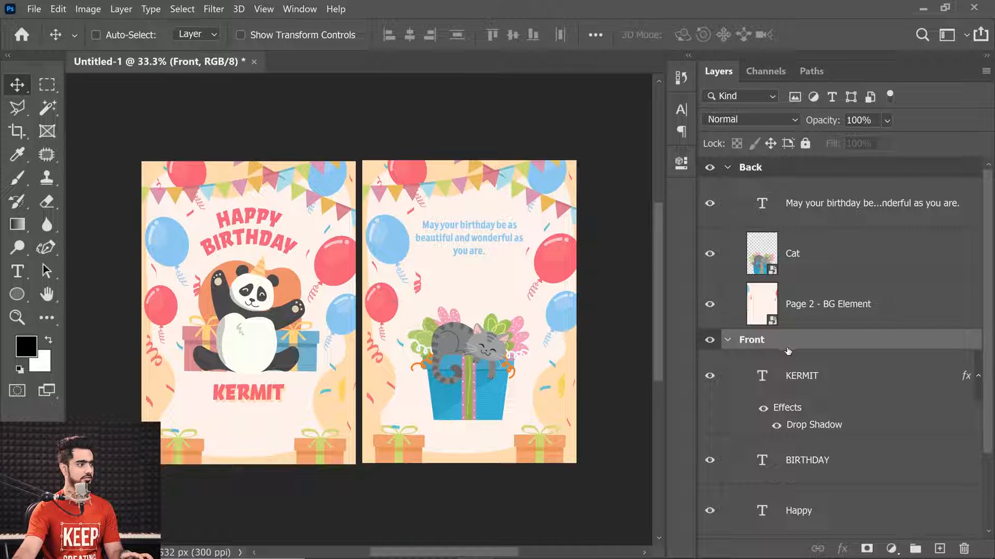
click(749, 173)
click(152, 153)
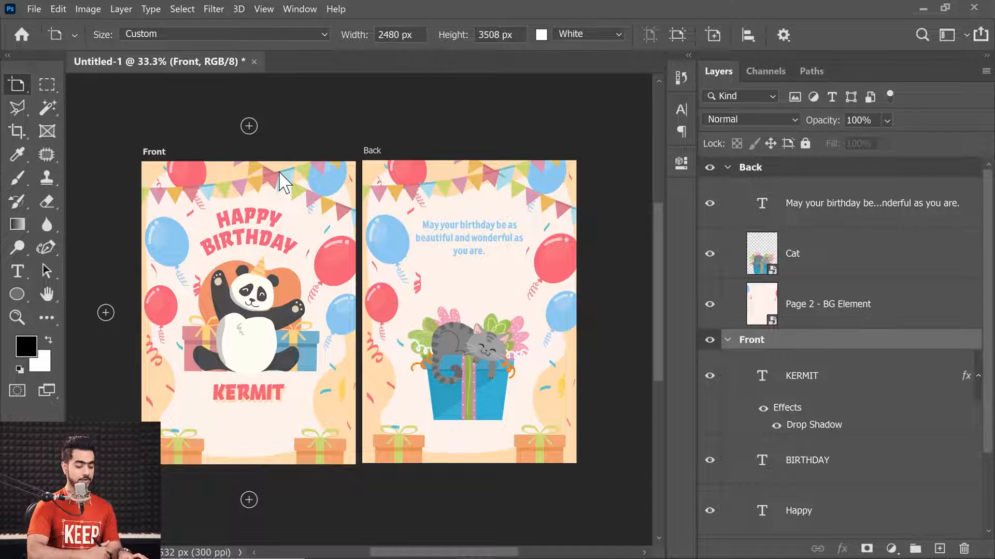
key(ctrl+h)
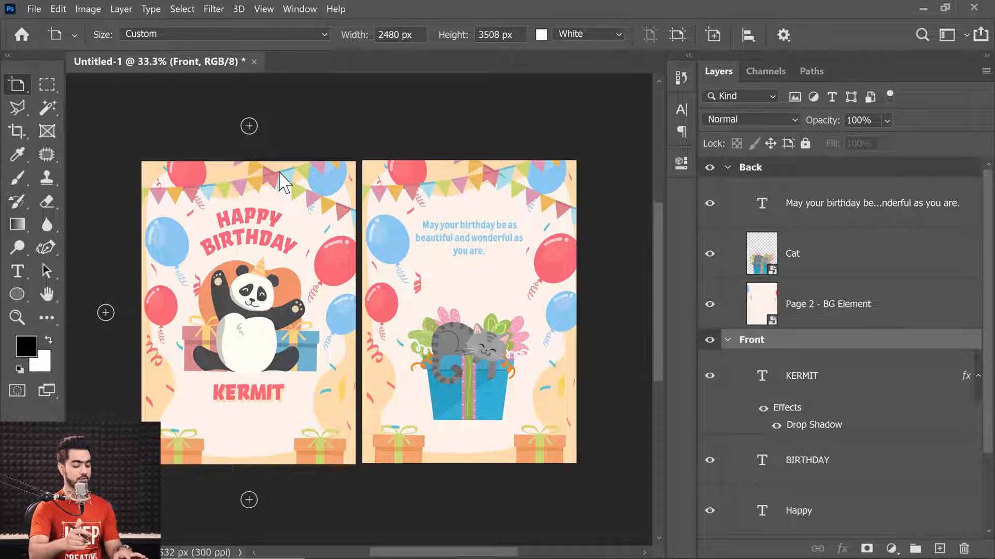
key(ctrl+h)
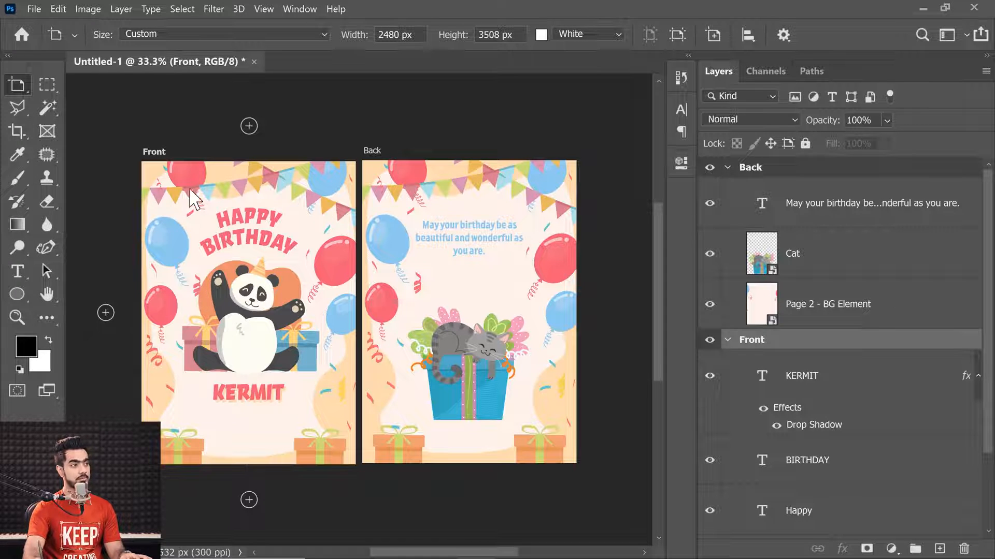
drag(453, 38, 464, 38)
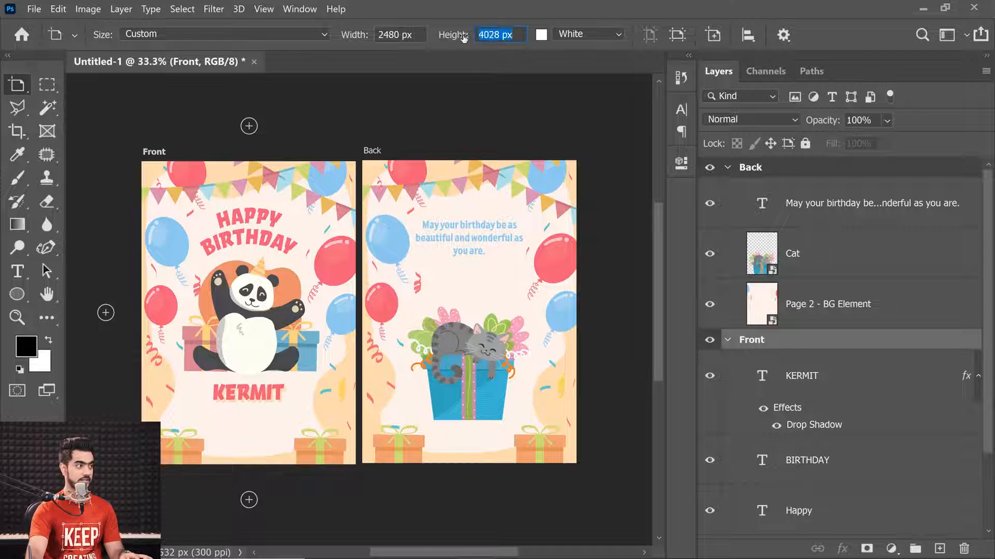
key(Return)
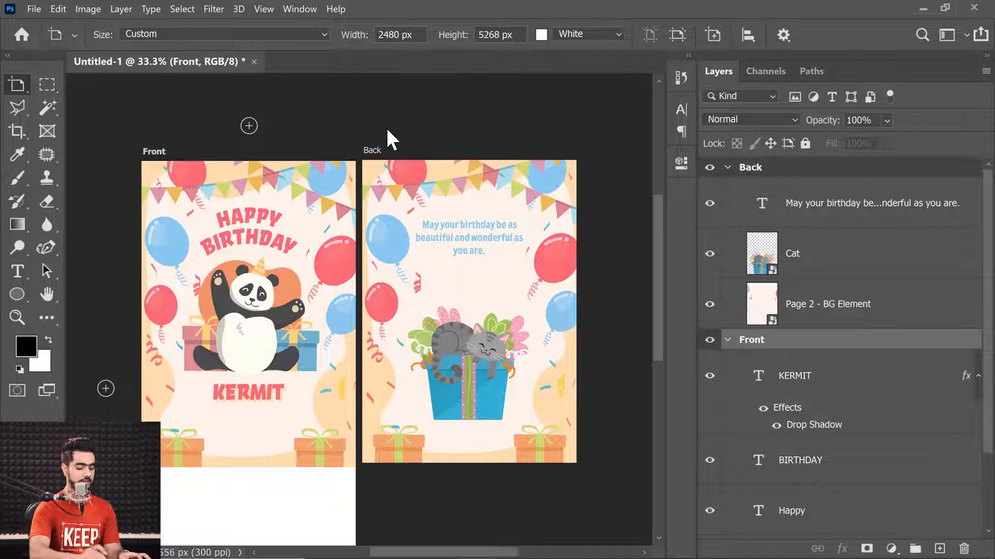
key(ctrl+minus)
key(ctrl+minus)
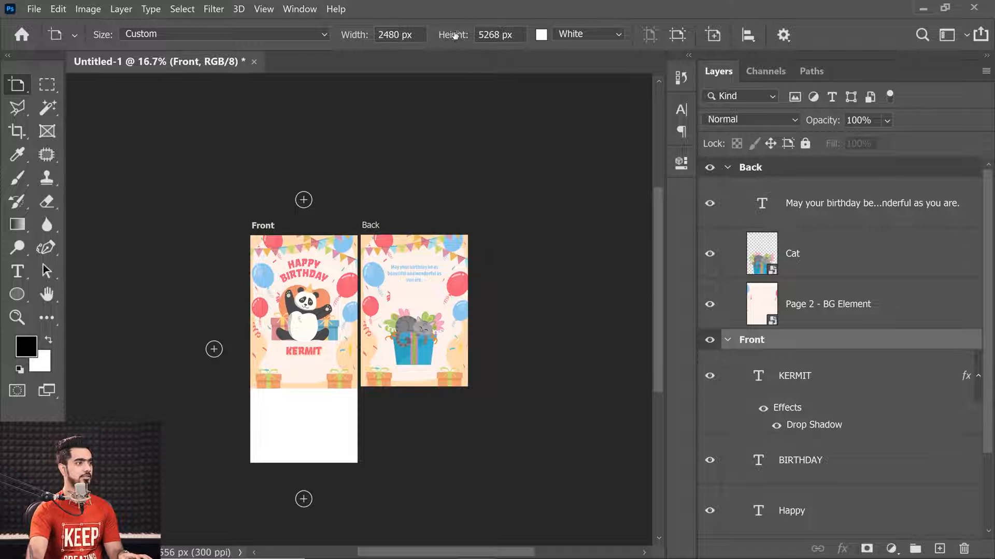
mouse_move(455, 36)
mouse_down()
mouse_move(442, 47)
mouse_move(462, 49)
mouse_up()
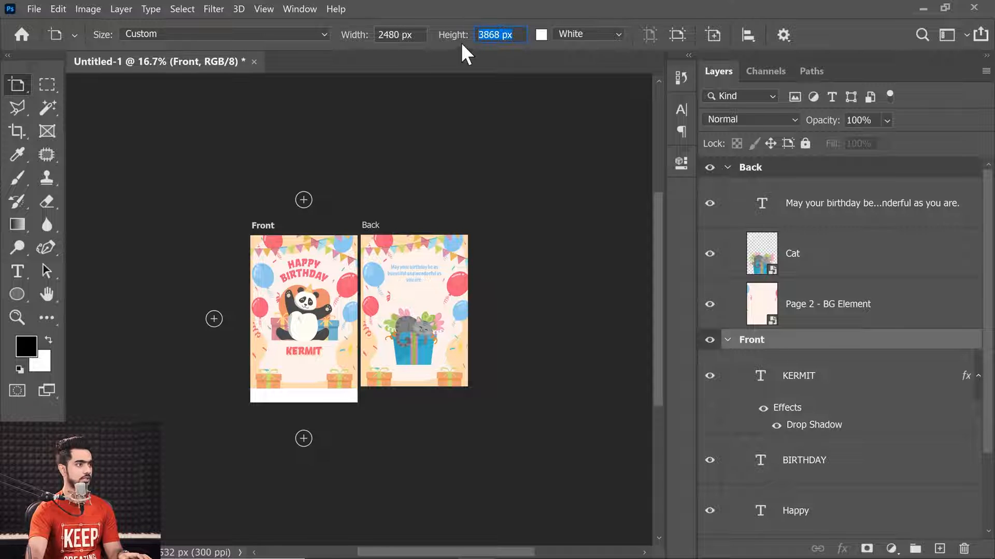
- Set the Back artboard's height to 3868 px to match the Front artboard
click(745, 179)
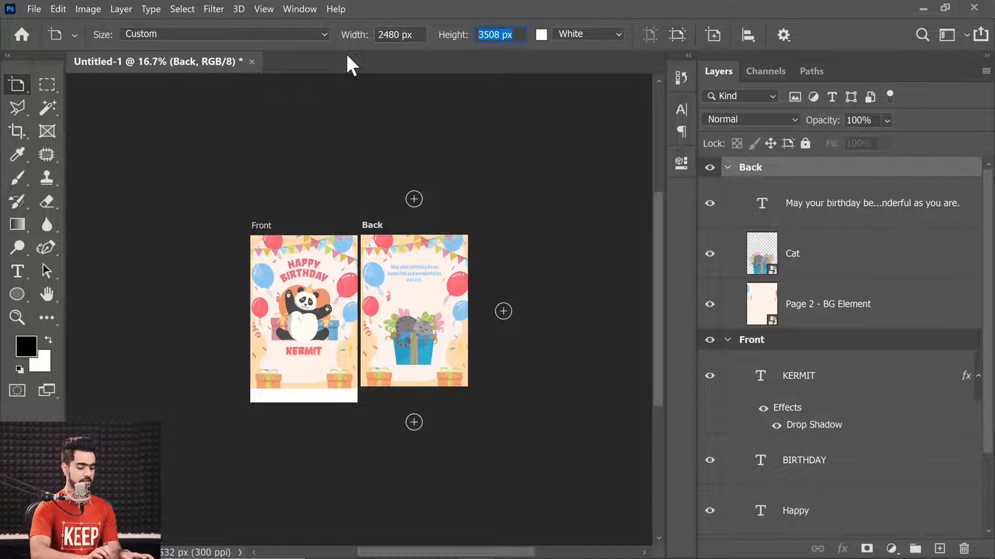
text(3868)
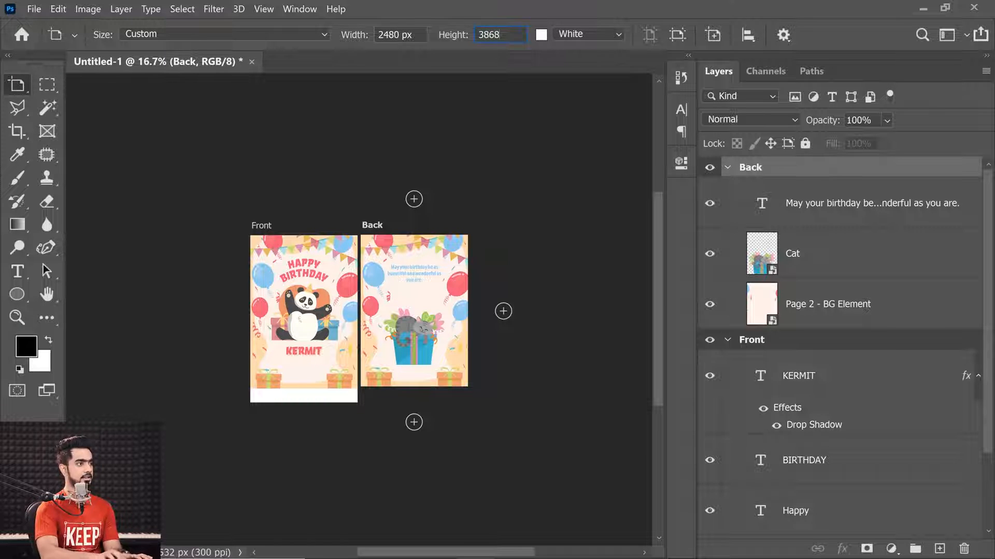
key(Return)
scroll(369, 291, up, 2)
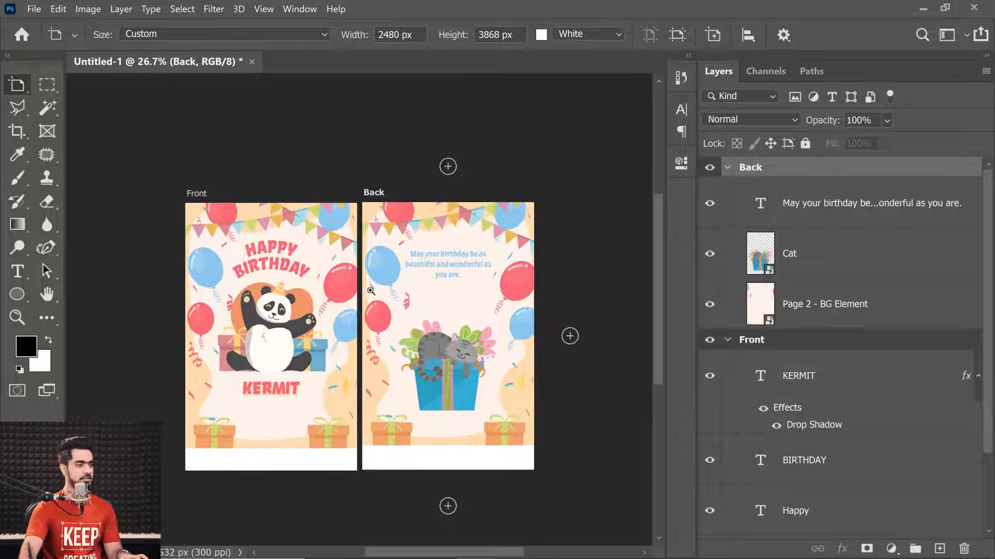
key(v)
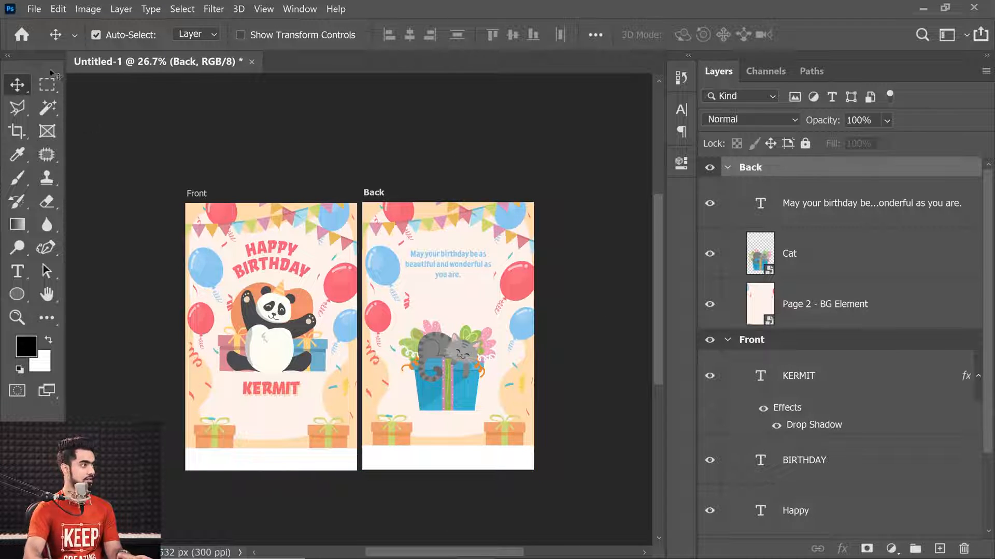
click(313, 445)
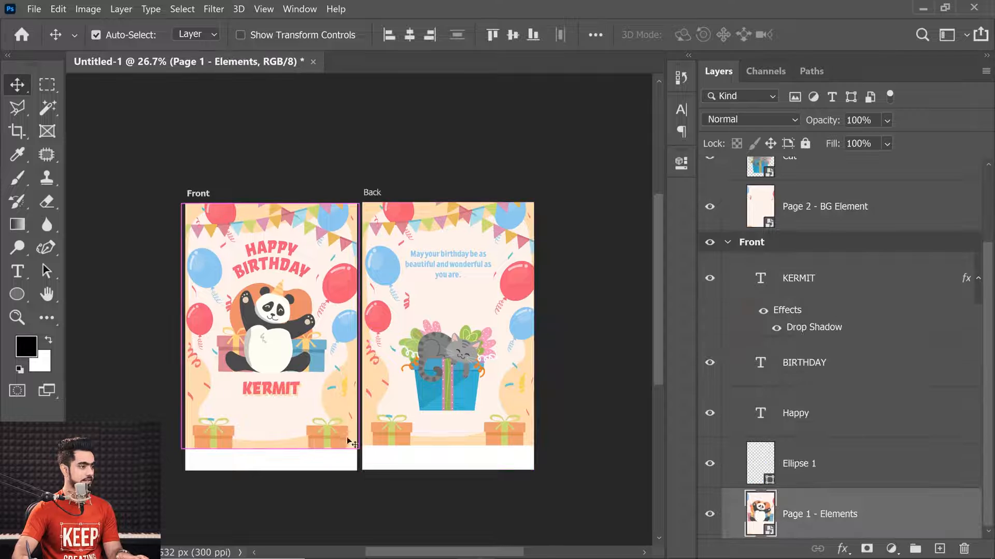
key(ctrl+t)
key(Escape)
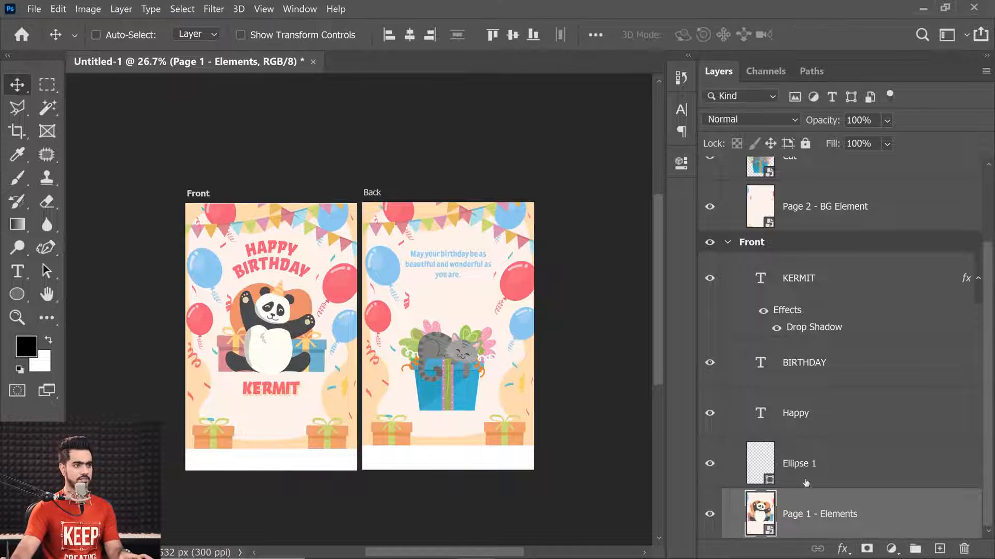
- Scale the Page 1 - Elements and Page 2 - BG Element artwork together to about 109% from their top edge so they fill the taller artboards
click(841, 244)
click(859, 514)
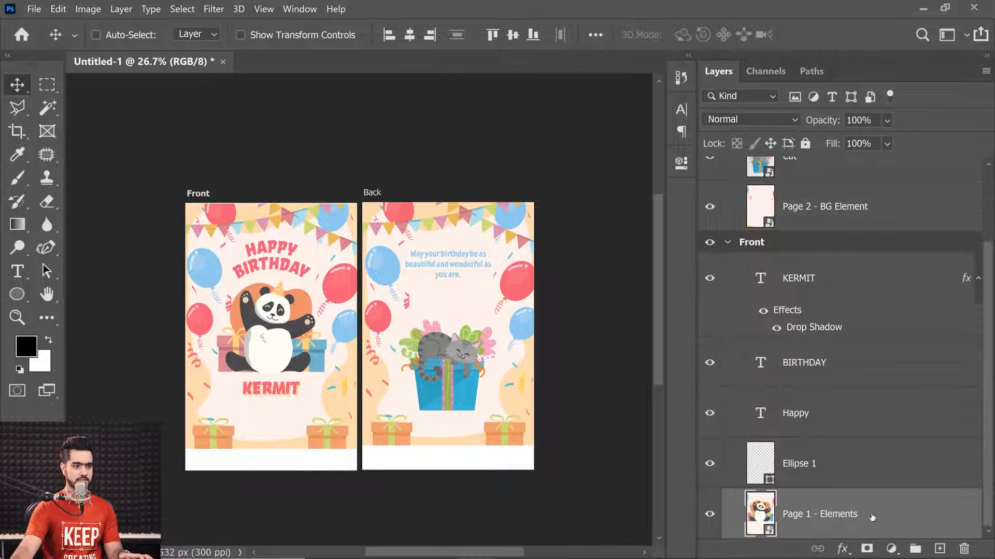
ctrl+click(865, 228)
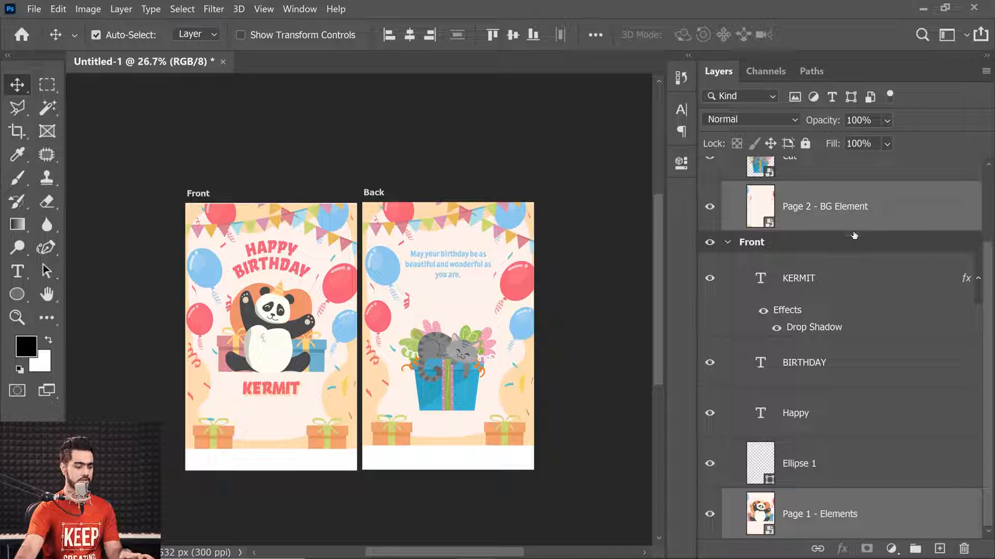
key(ctrl+t)
drag(536, 450, 552, 482)
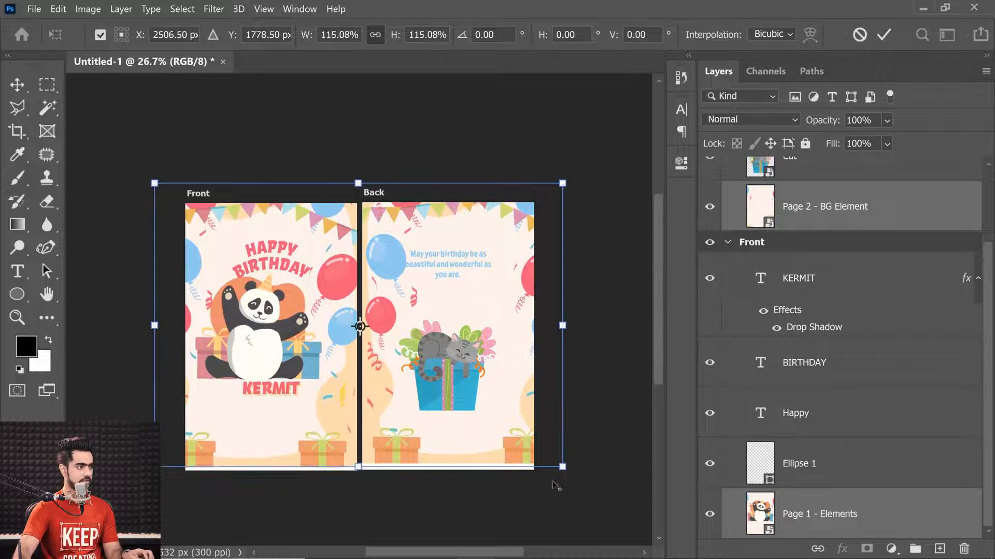
key(ctrl+z)
drag(360, 327, 359, 202)
drag(536, 449, 565, 474)
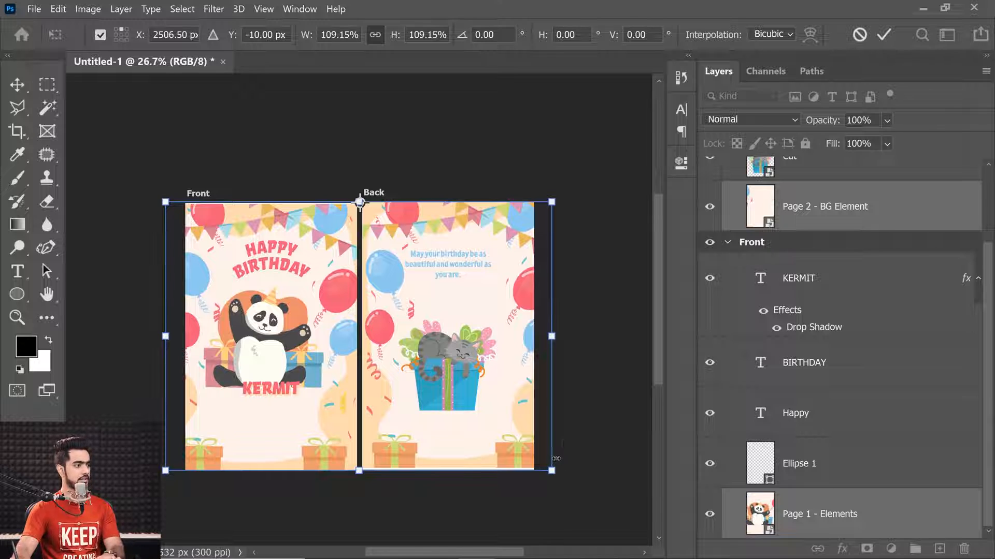
key(ctrl+z)
key(Escape)
key(ctrl+t)
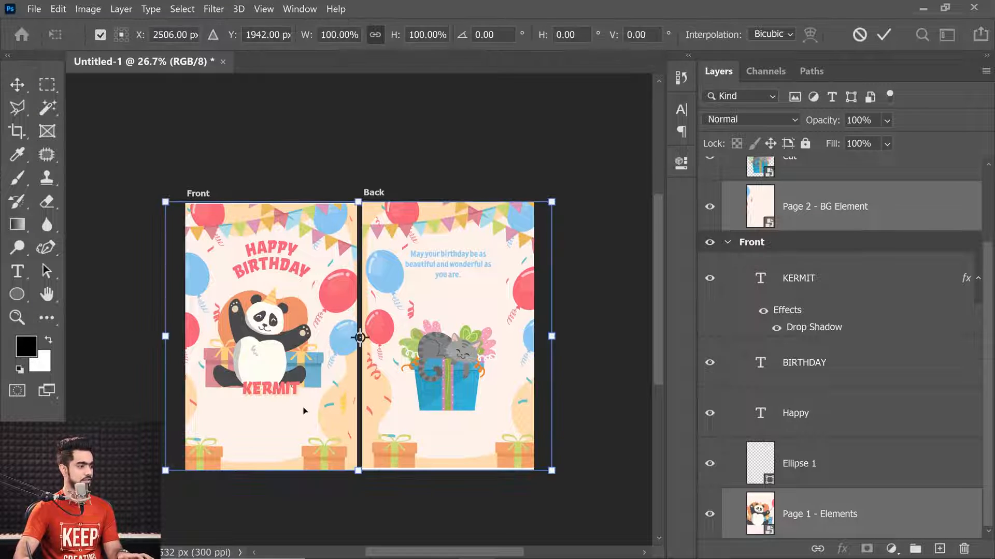
key(Escape)
- Shift the Page 1 - Elements artwork sideways until it is horizontally centred on the Front artboard
click(797, 463)
click(818, 514)
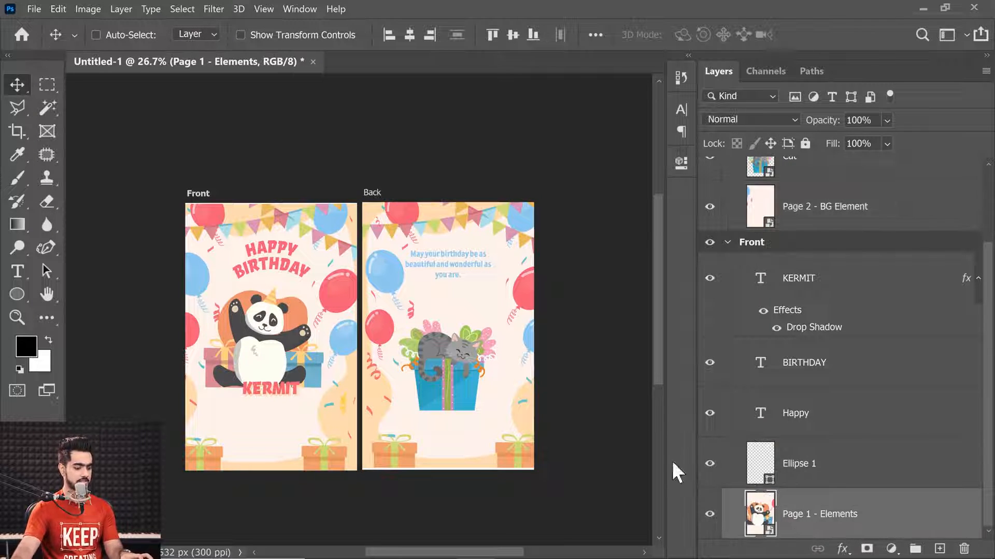
key(ctrl+t)
drag(306, 406, 319, 409)
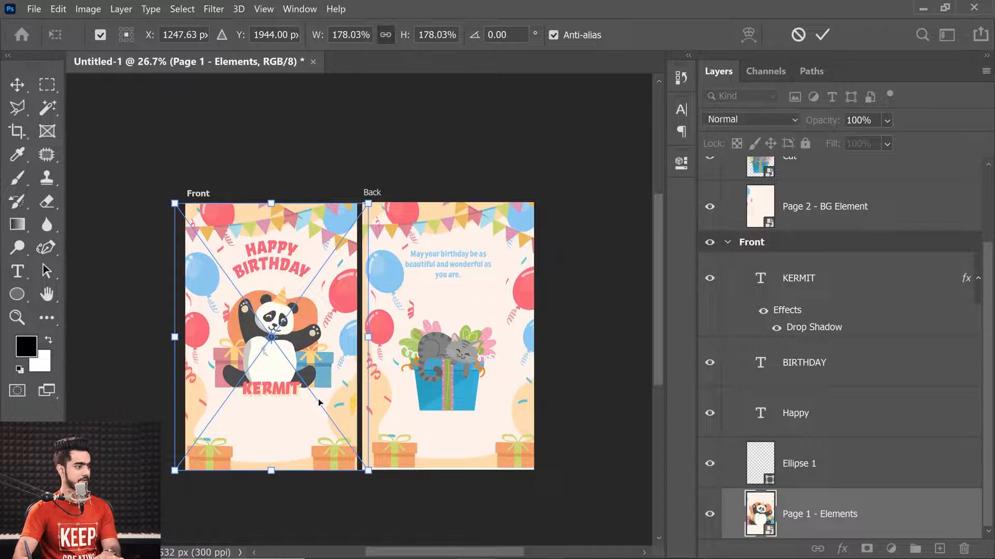
key(Return)
- Centre the Page 2 - BG Element artwork on the Back artboard and lower the name KERMIT to clear the panda on the Front
click(808, 206)
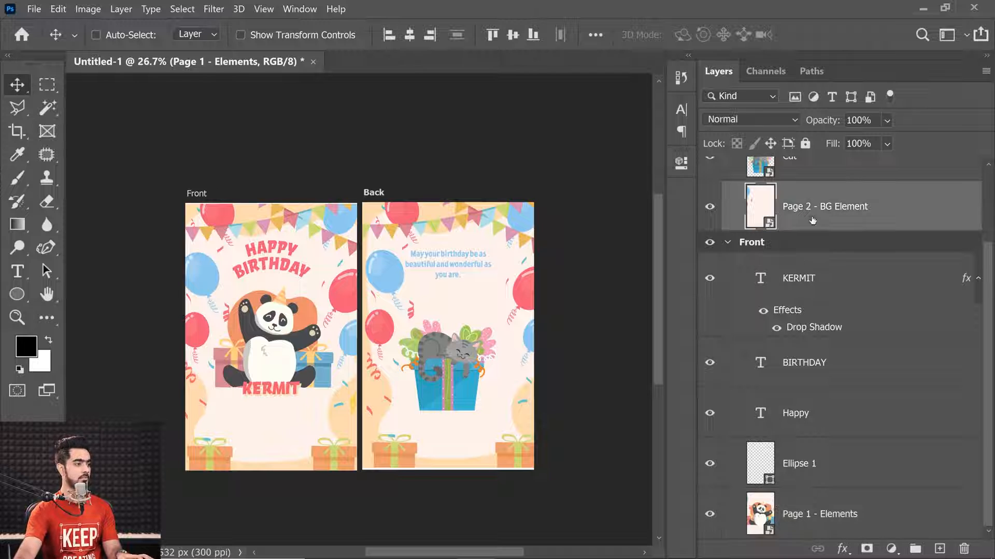
key(ctrl+t)
drag(490, 331, 485, 330)
key(Return)
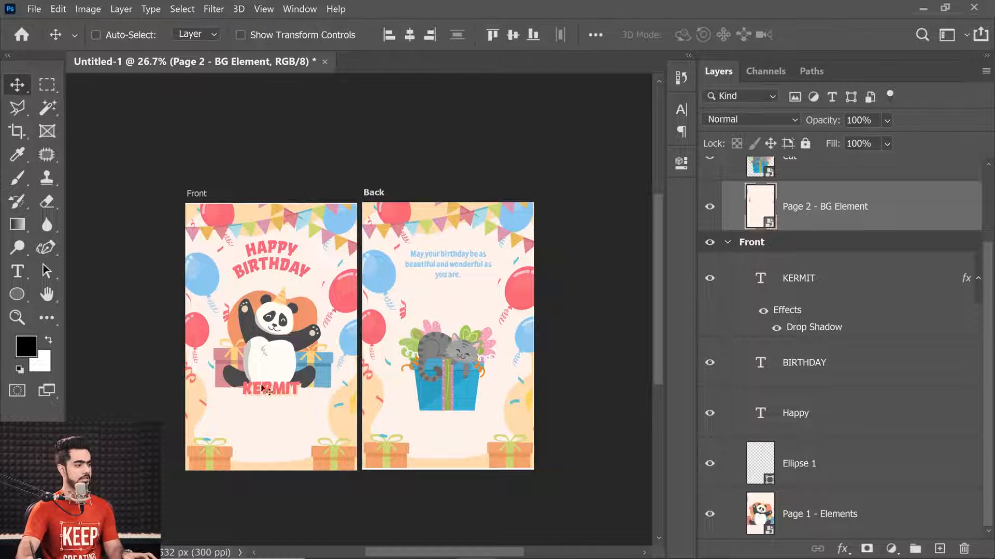
drag(274, 393, 282, 410)
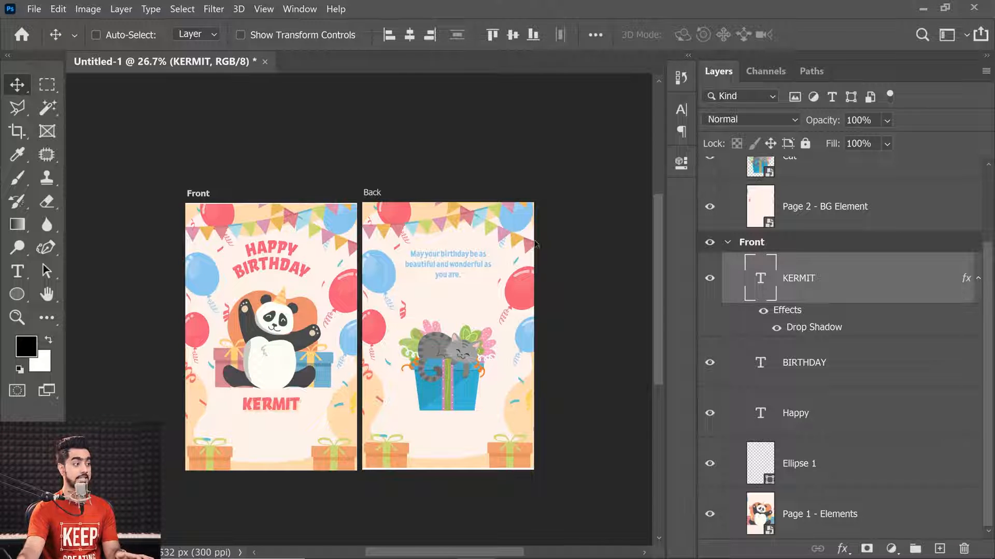
- Shift the birthday message slightly and nudge the Cat artwork down about 14 px on the Back artboard
ctrl+drag(455, 265, 459, 267)
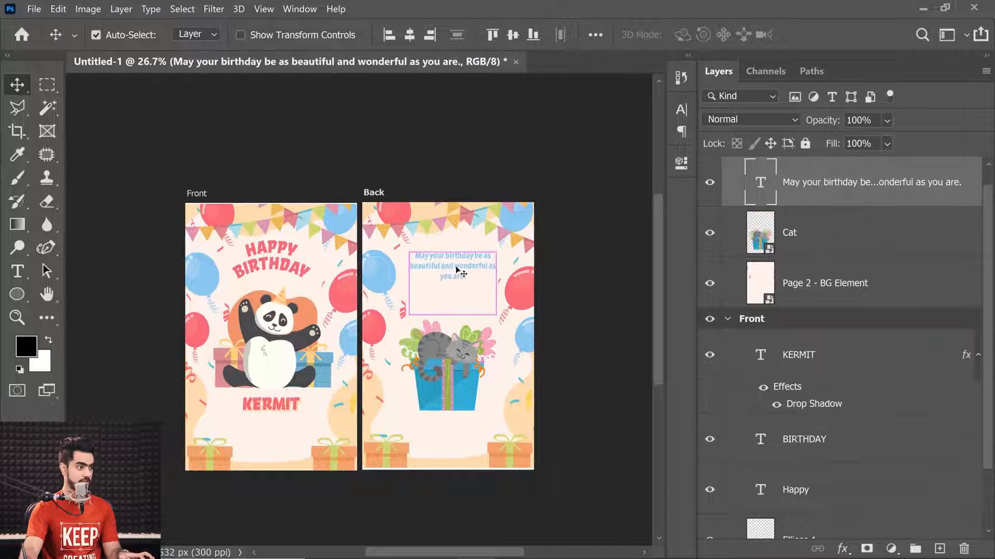
key(ctrl+space)
click(829, 227)
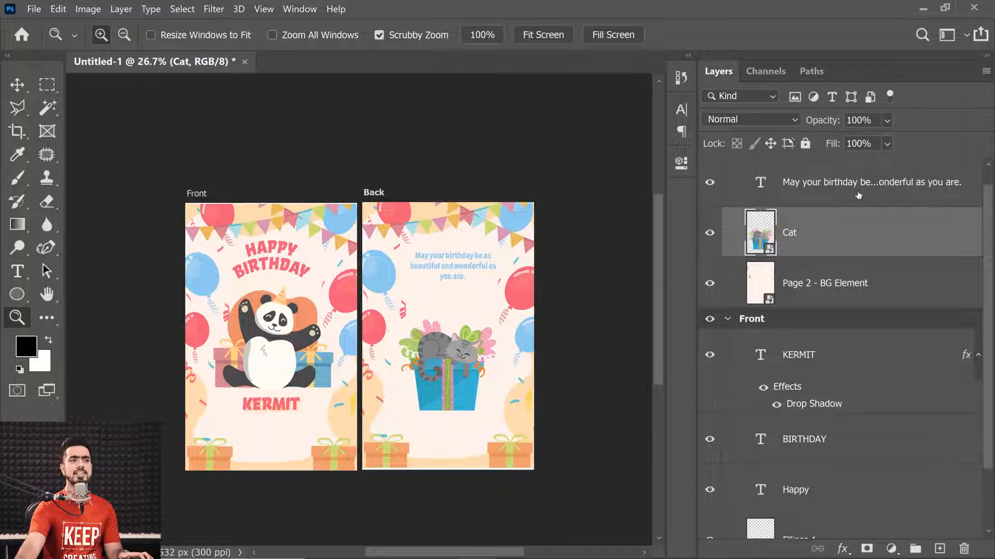
click(858, 194)
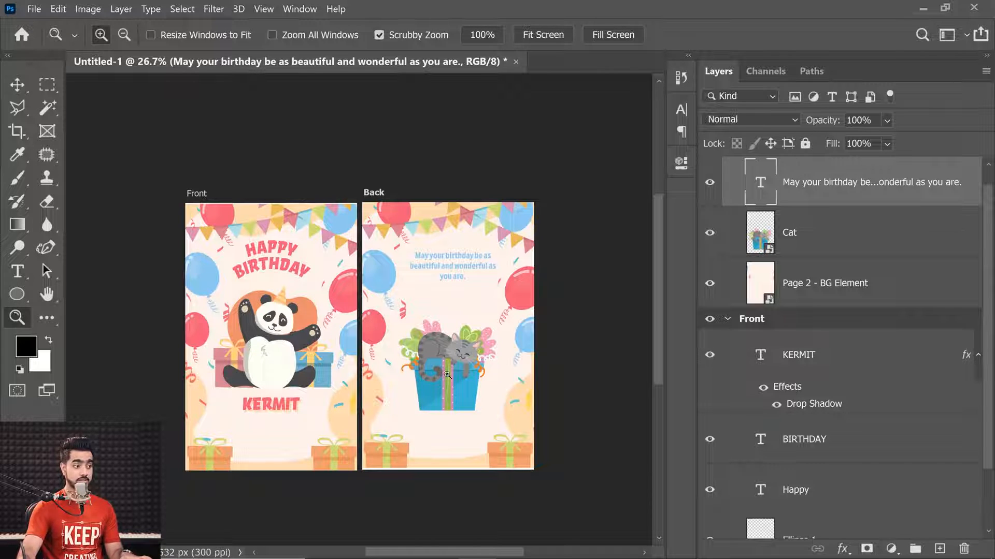
click(26, 87)
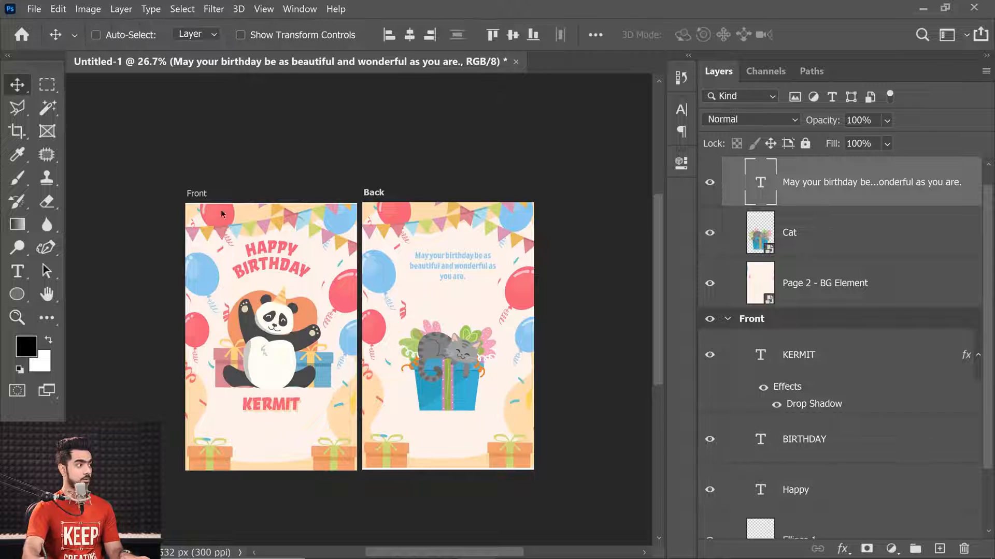
ctrl+click(454, 377)
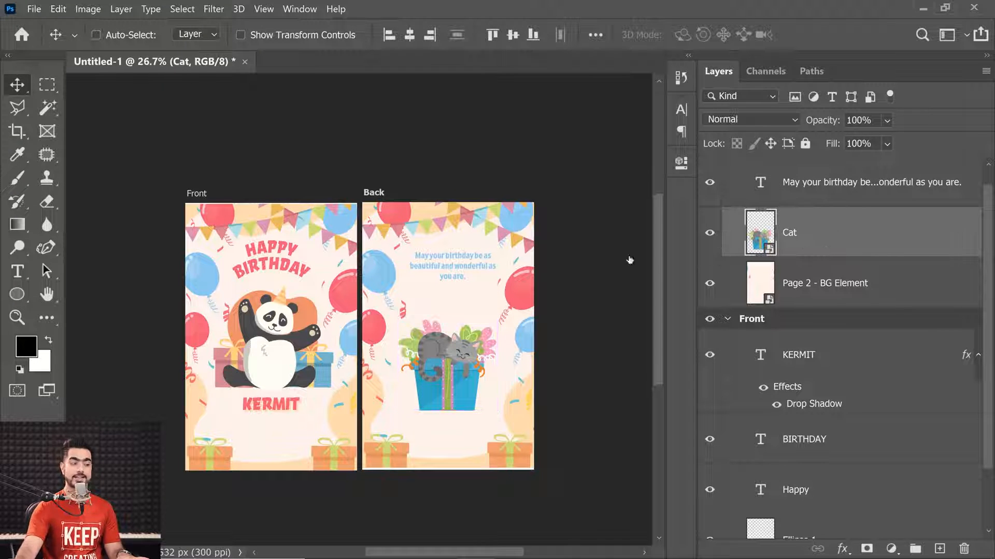
key(ctrl)
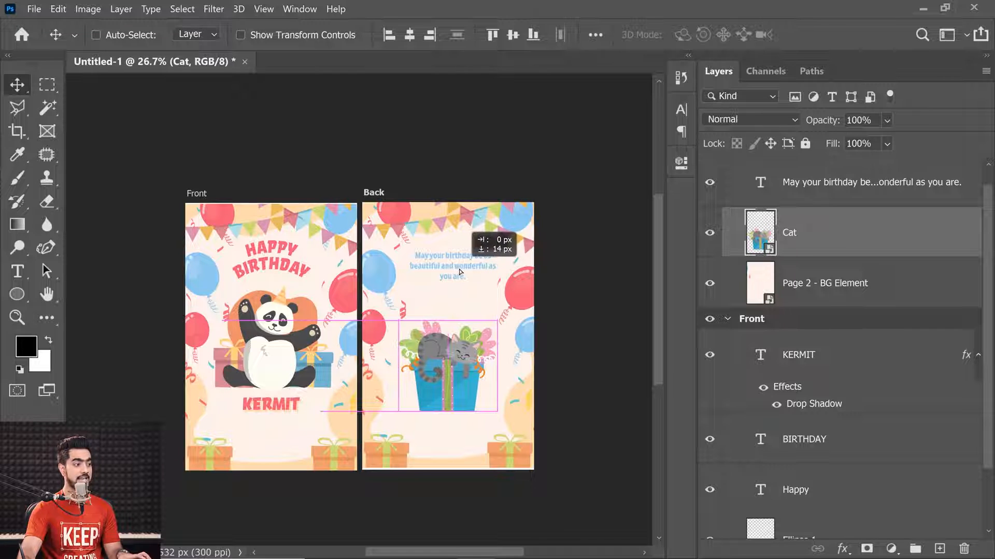
- Turn on Auto-Select for layers and move the birthday message slightly lower, centred on the Back artboard
click(96, 35)
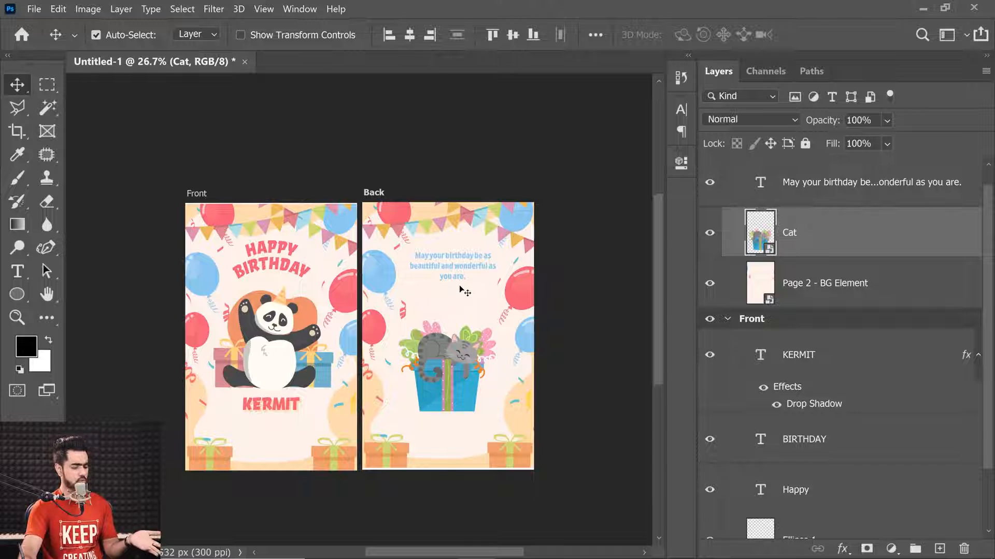
drag(454, 264, 451, 277)
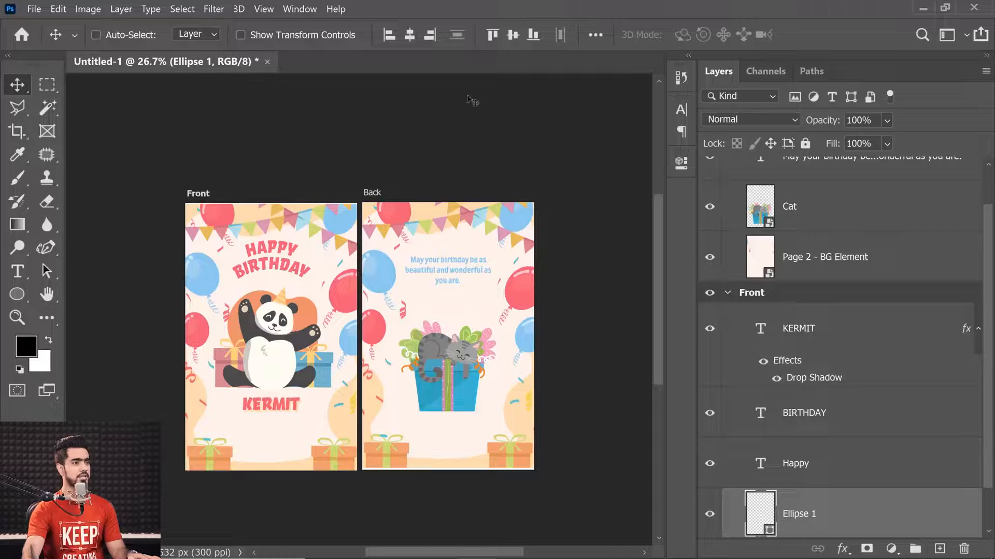
- Show the properties of the Front artboard
click(306, 8)
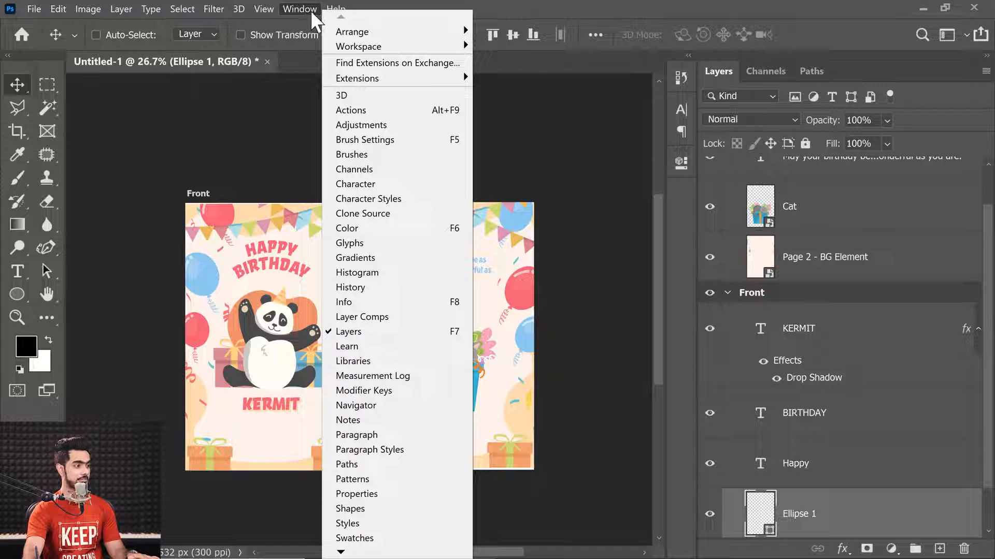
click(363, 495)
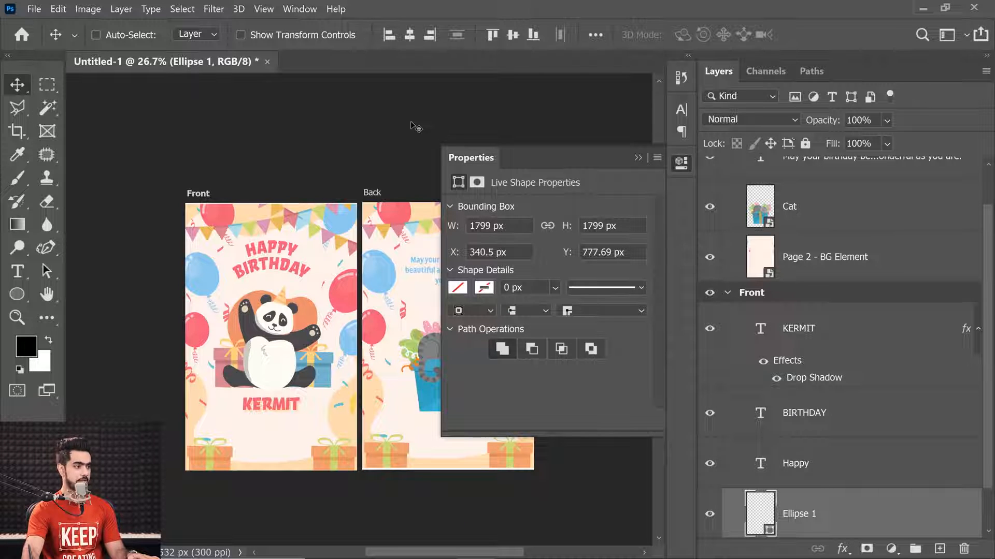
click(198, 194)
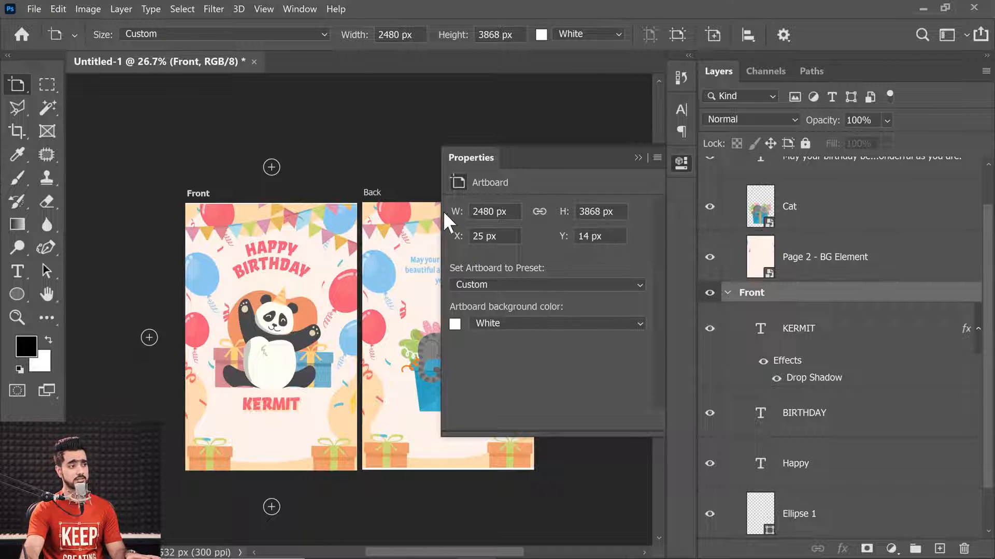
- Link the Front artboard's width and height, try enlarging it proportionally to 3070 × 4788 px, undo the resize and hide the properties
click(539, 211)
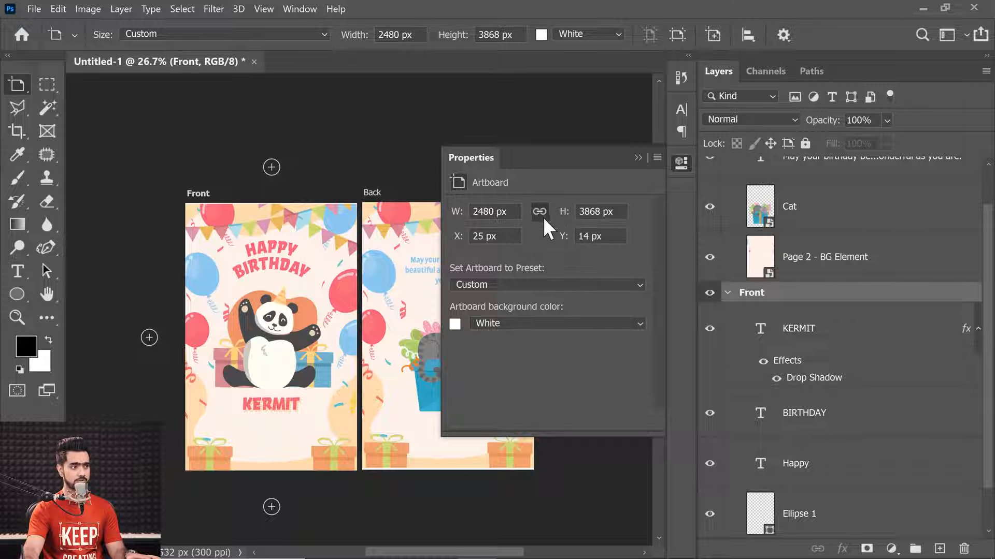
drag(565, 212, 586, 212)
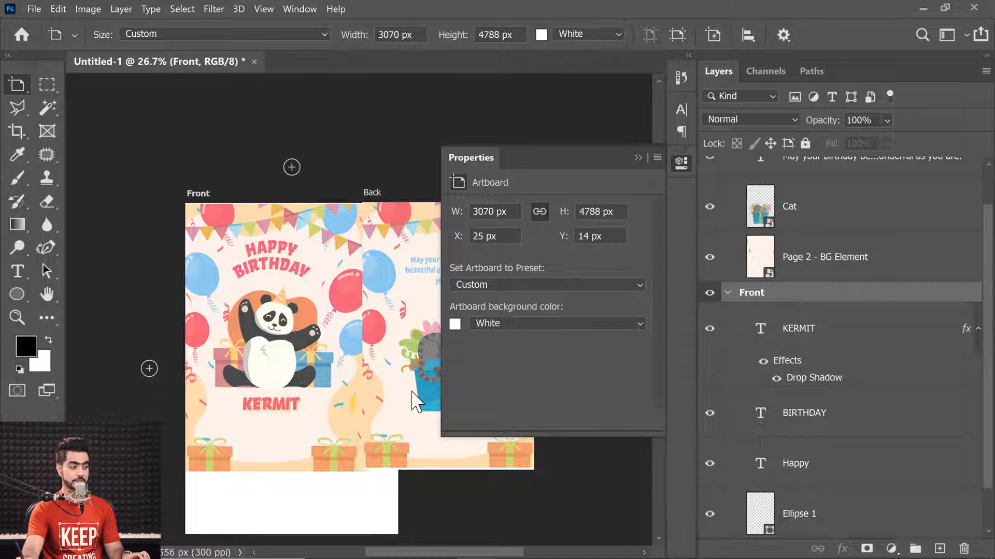
key(ctrl+z)
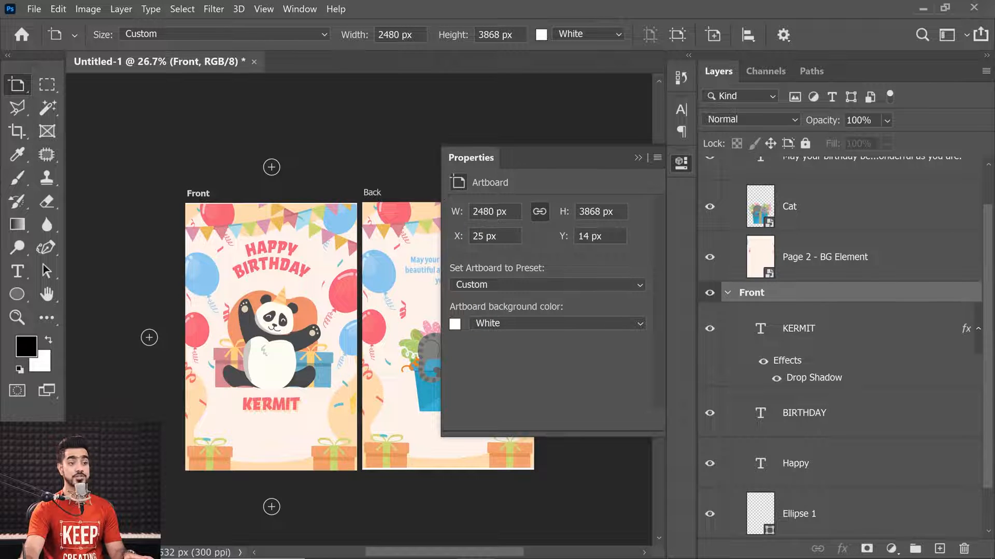
drag(457, 236, 505, 253)
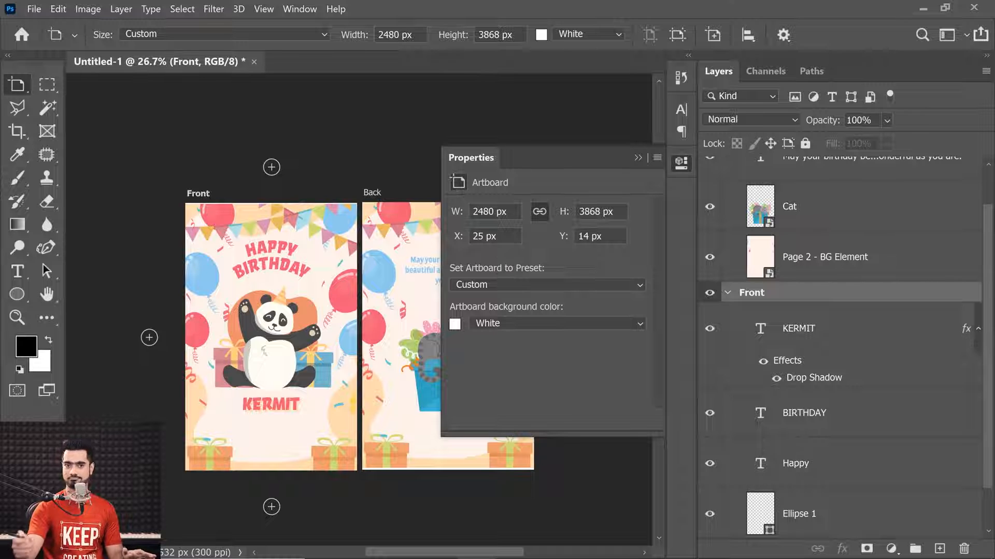
click(638, 158)
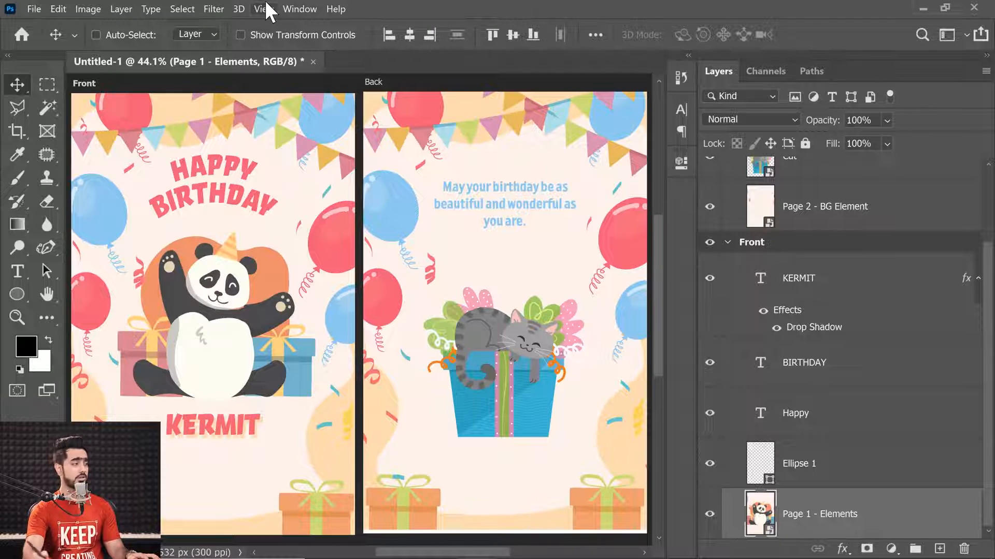
- Try switching the Front artboard to landscape orientation, 3868 × 2480 px, and undo the change
click(85, 84)
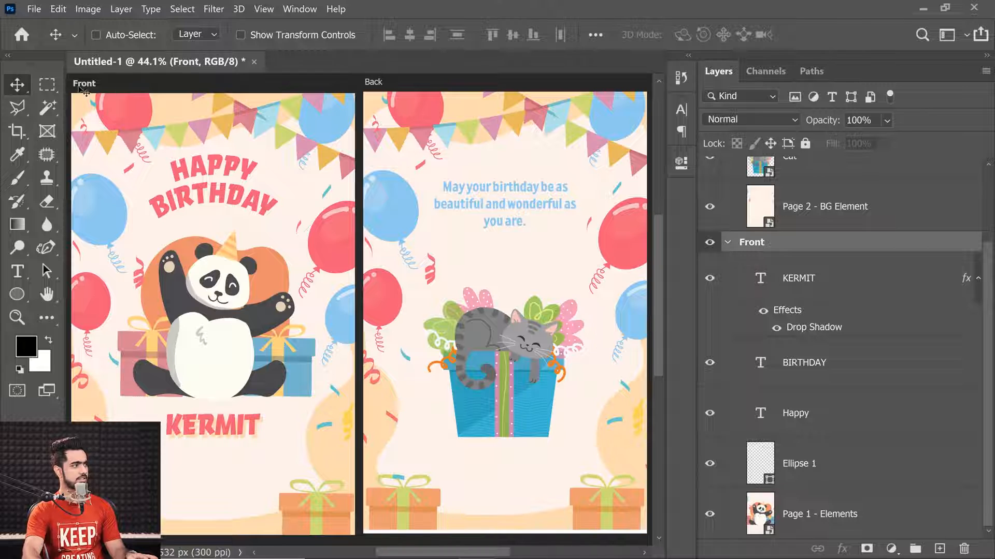
key(shift+v)
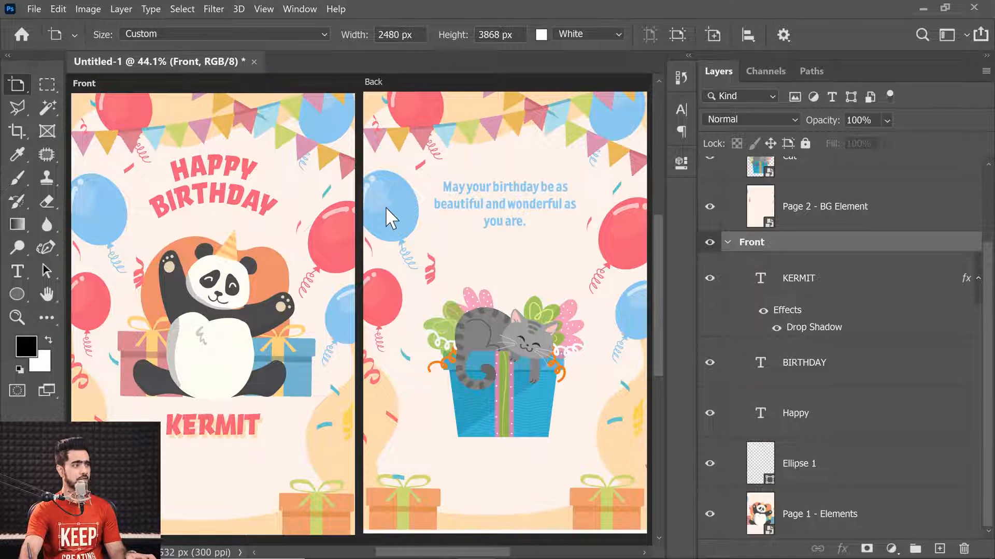
scroll(368, 222, down, 2)
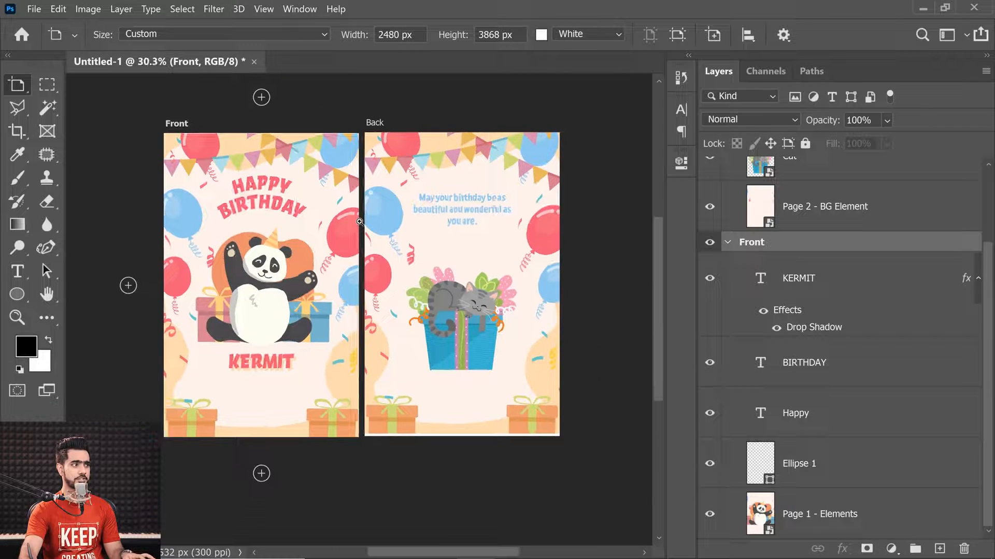
click(677, 33)
scroll(276, 219, up, 2)
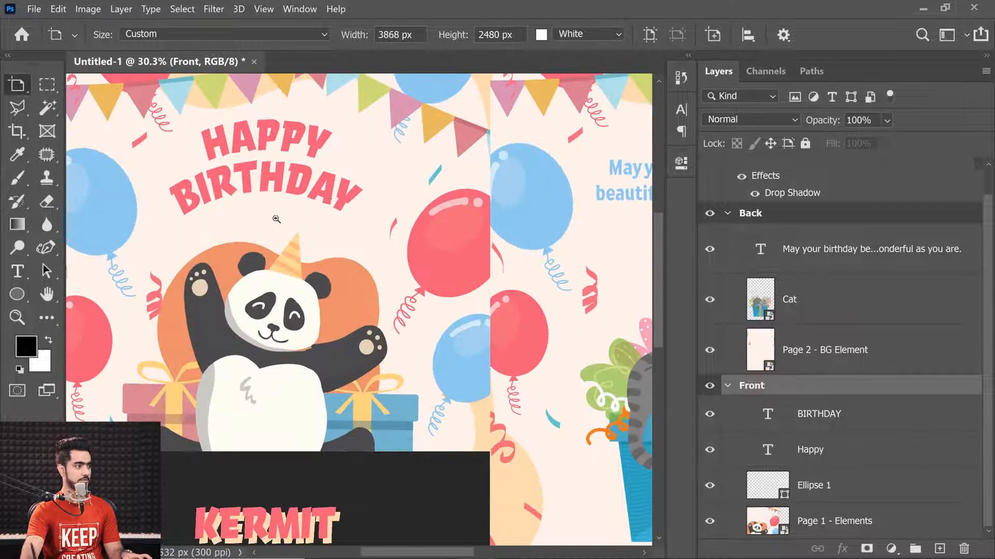
scroll(276, 219, down, 3)
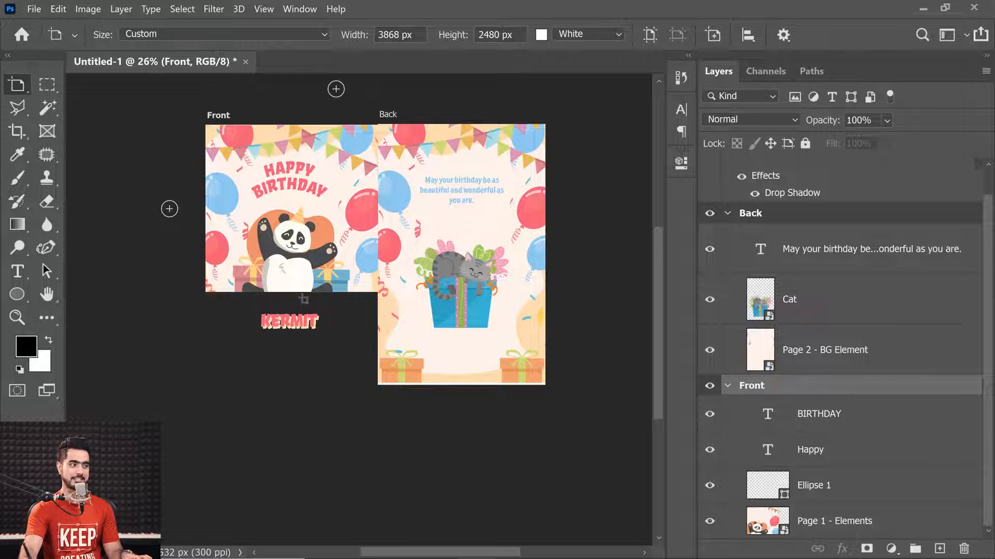
key(ctrl+z)
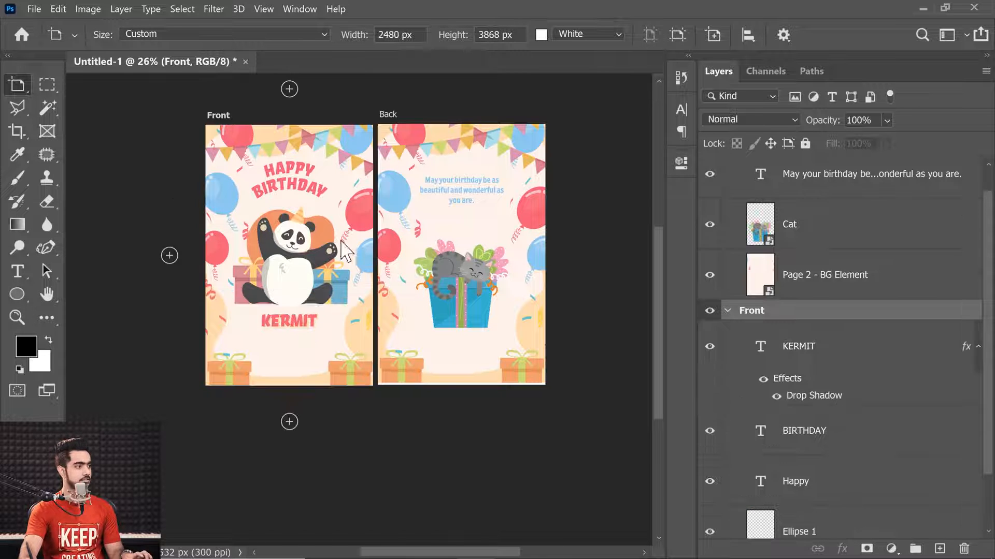
- Try switching the Back artboard to landscape orientation, undo it, and move the artboard lower and slightly away from the Front artboard
click(390, 125)
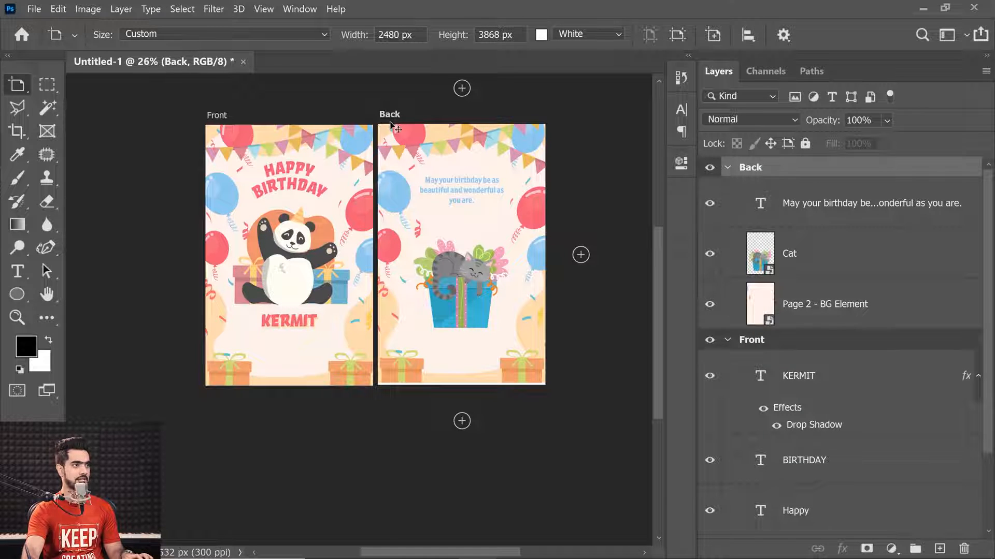
click(677, 34)
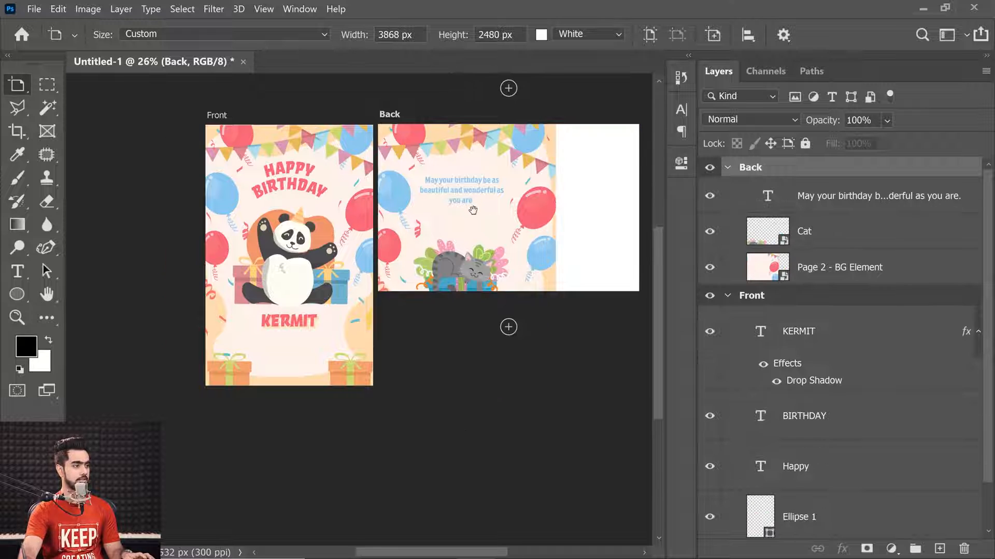
drag(473, 211, 350, 275)
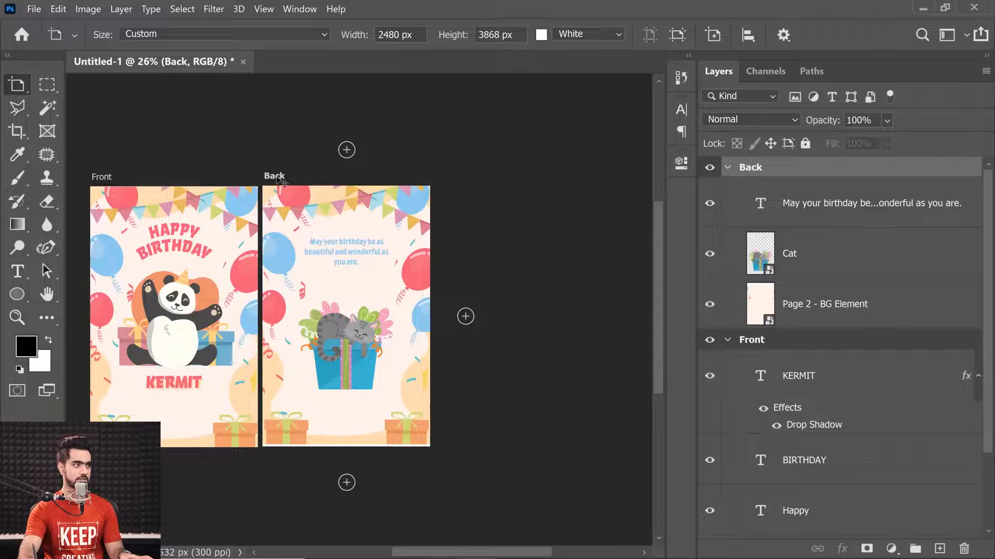
drag(281, 178, 302, 252)
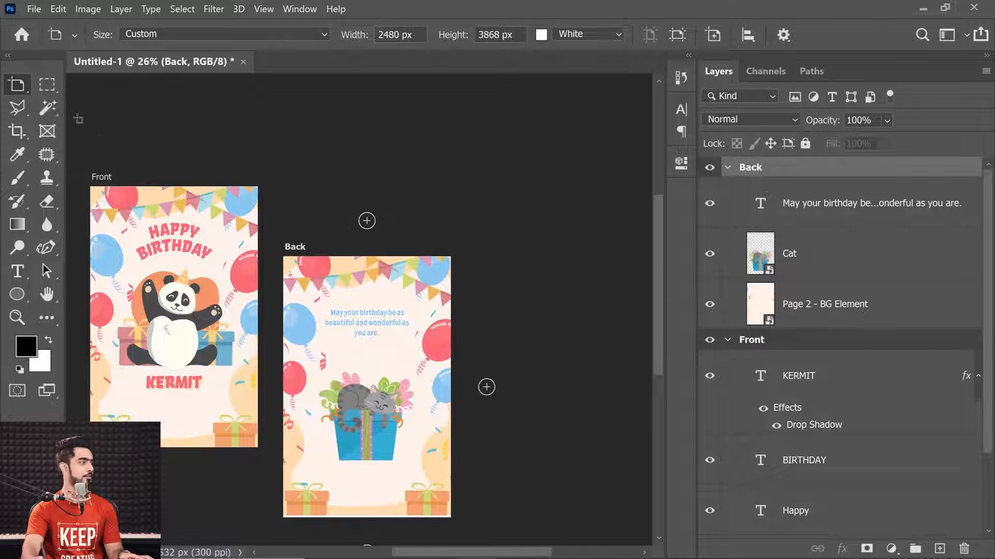
- Draw a new portrait artboard about 1900 × 3011 px to the right of the Back artboard and name it "insert"
drag(461, 170, 590, 372)
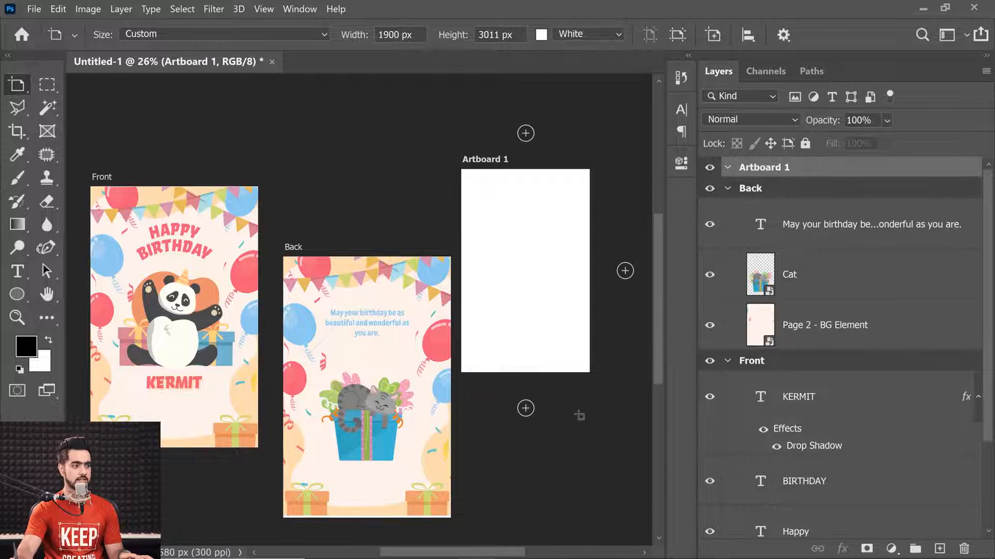
double_click(765, 167)
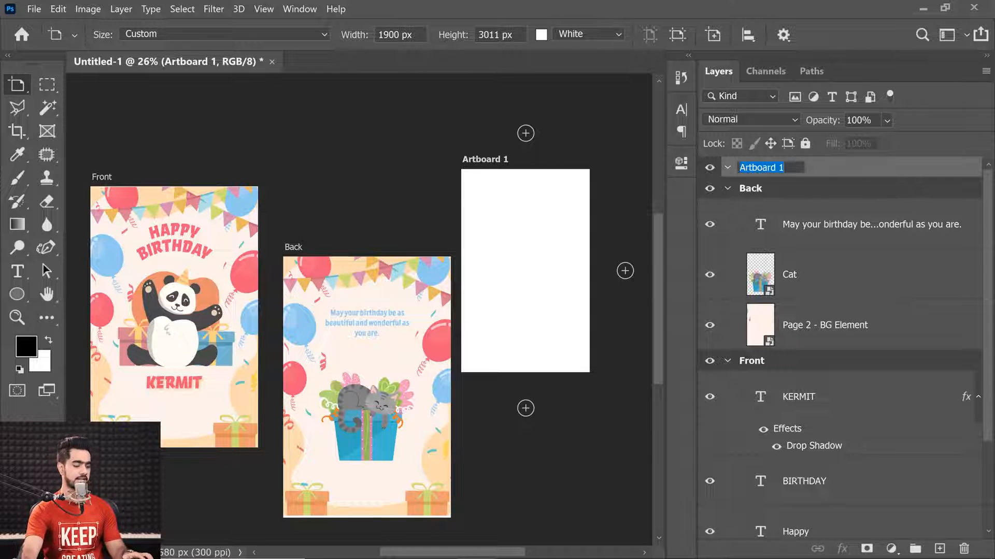
text(insert)
key(Return)
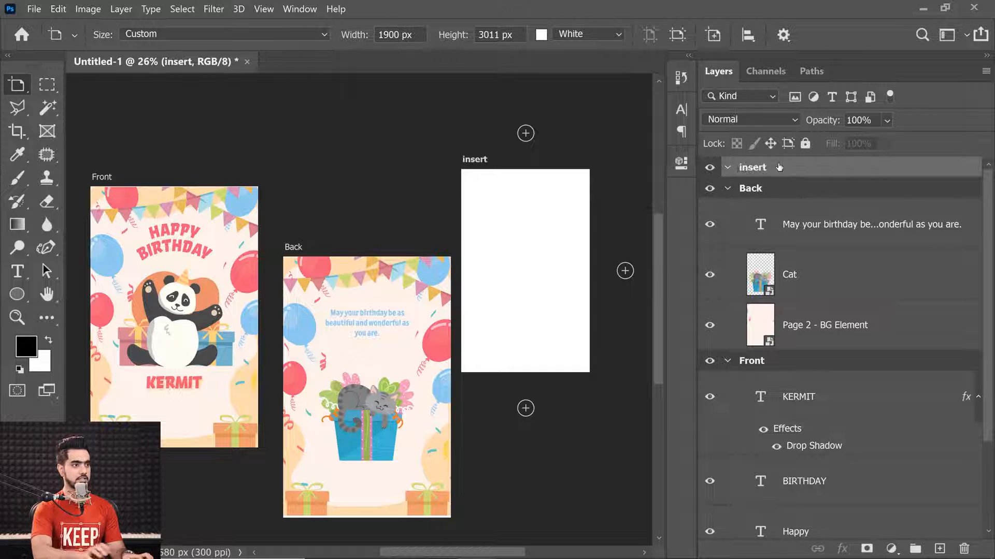
- Draw a landscape artboard about 3181 × 1853 px to the lower right of the insert artboard and name it "Coupon Card"
scroll(360, 320, down, 3)
drag(515, 329, 636, 400)
double_click(760, 167)
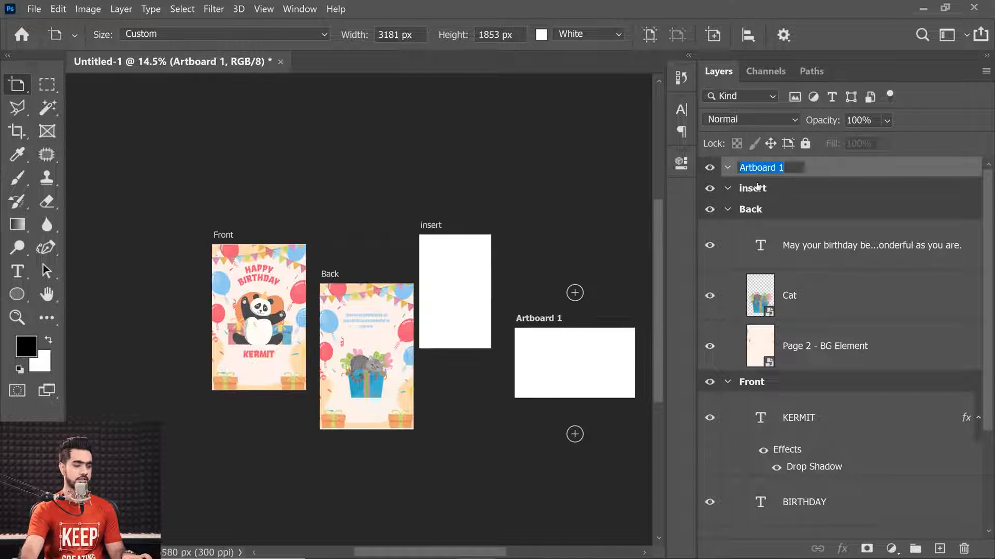
text(Coupon Card)
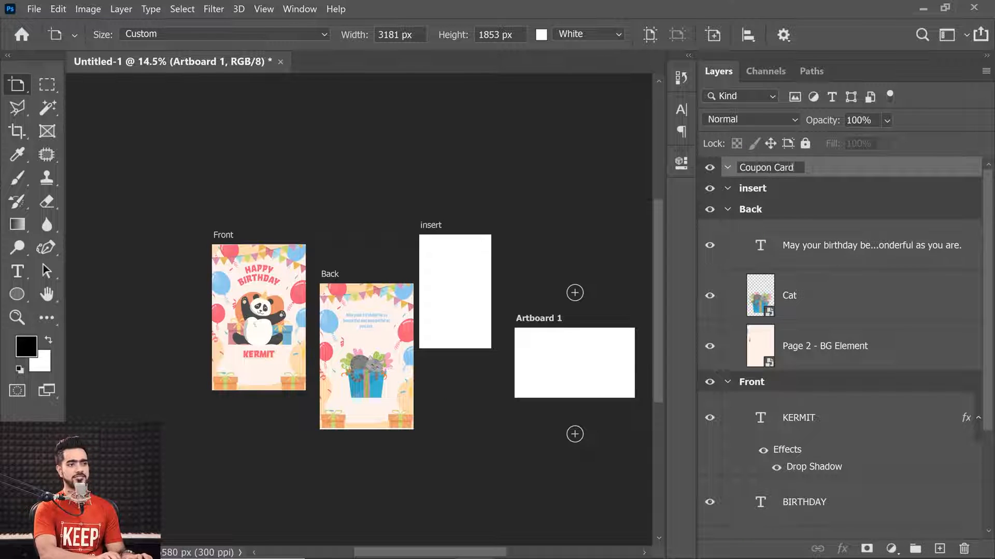
key(Return)
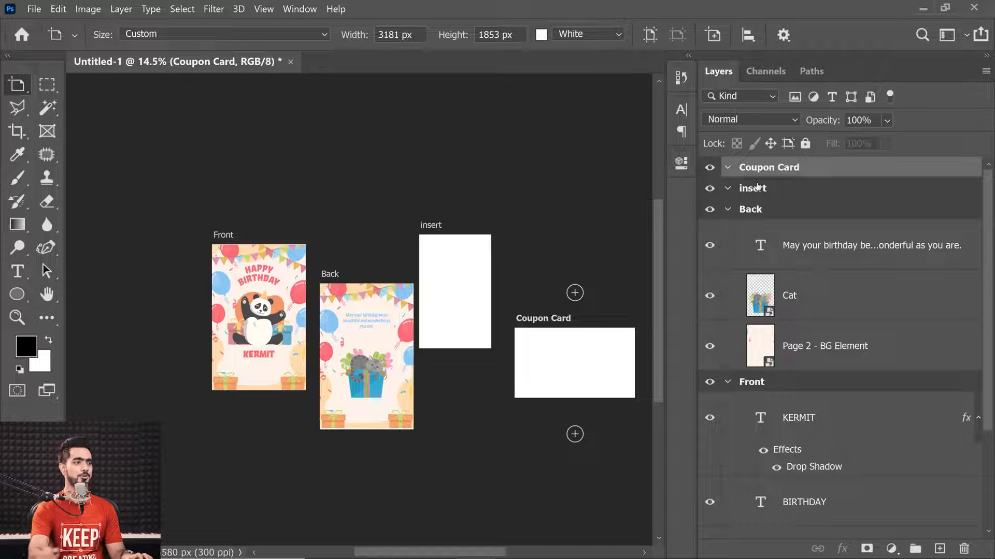
- Rename the Coupon Card artboard as "Coupon Card - Return Gift"
double_click(781, 169)
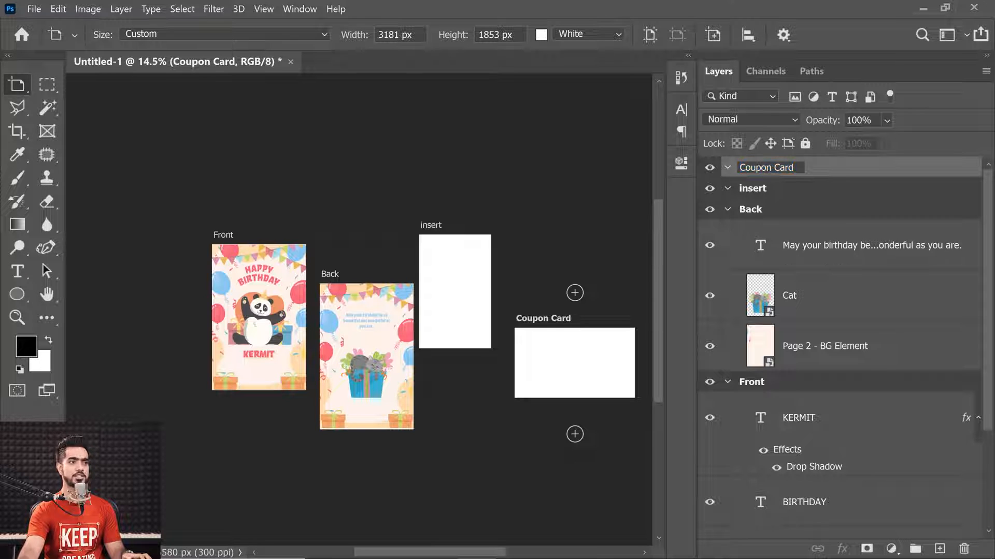
text(0)
text(R)
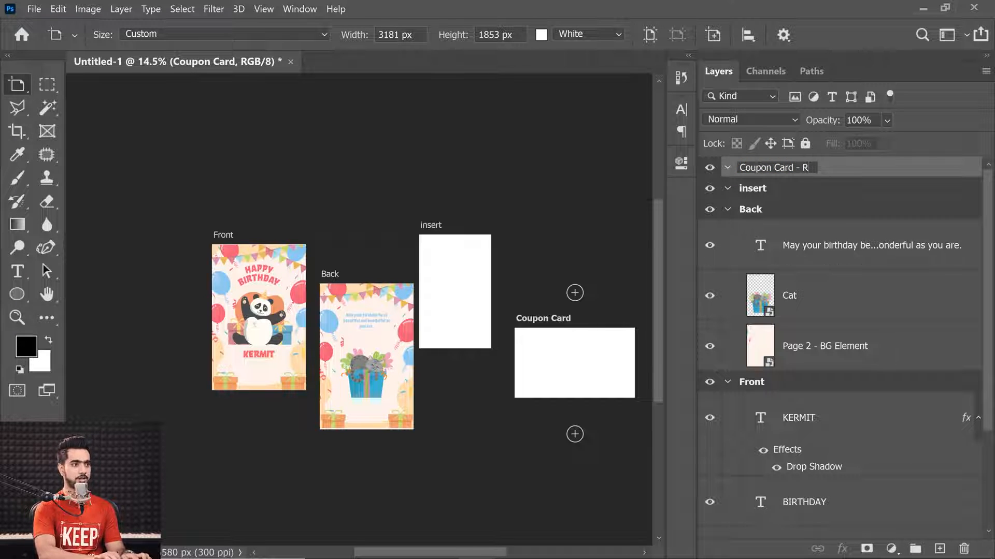
text(eturn G)
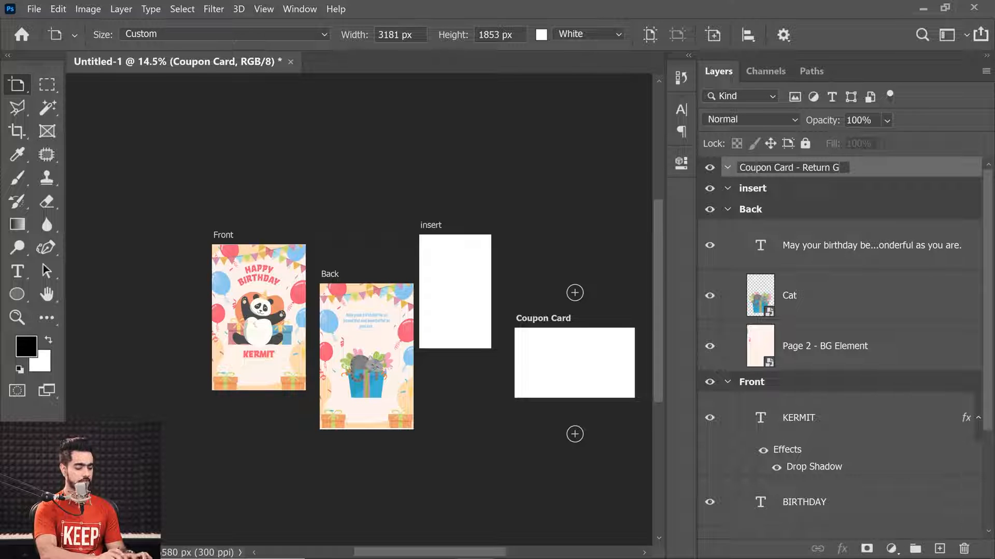
text(ift)
key(Return)
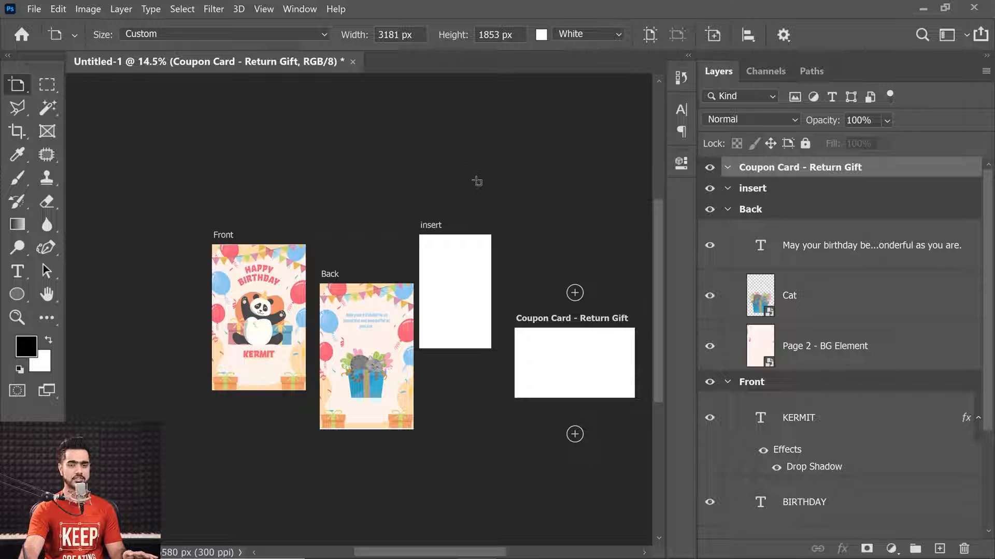
- Draw a narrow, tall artboard about 1272 × 3389 px above the coupon card artboard and name it "Bookmark"
drag(524, 137, 572, 265)
double_click(759, 167)
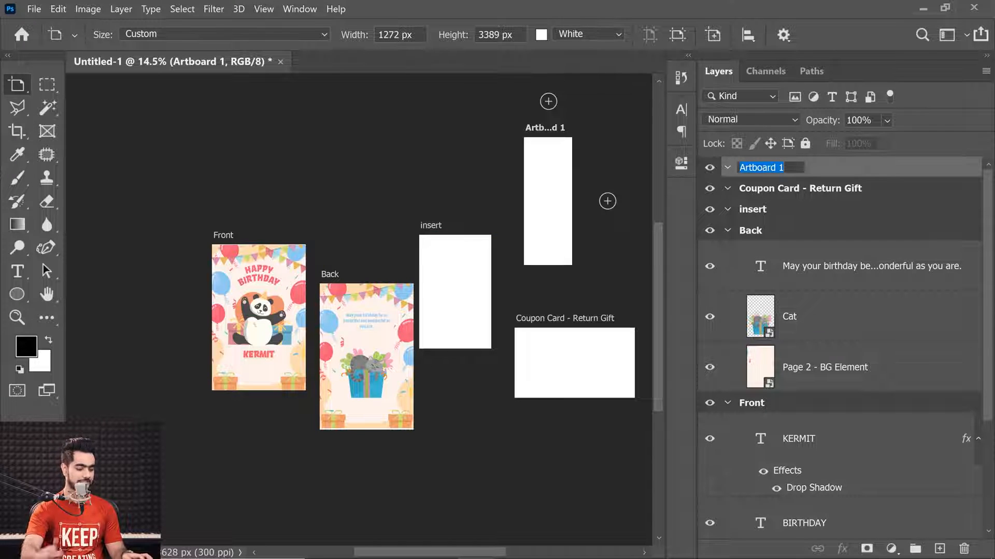
text(Bookmar)
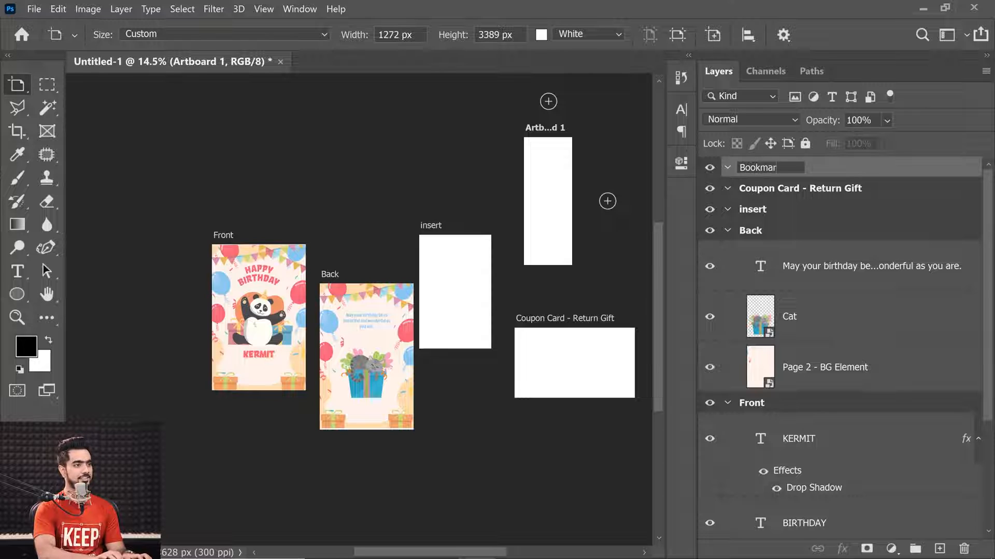
text(k)
key(Return)
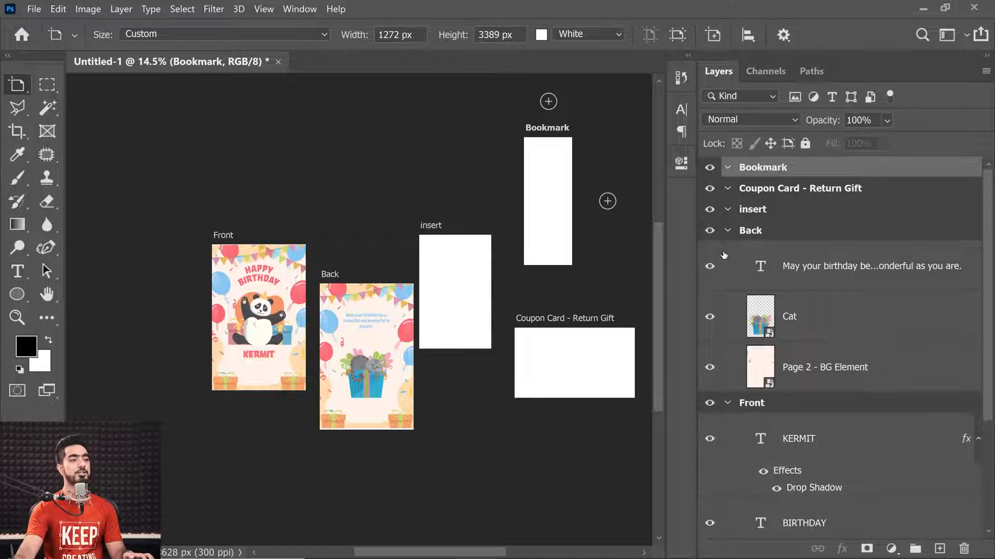
- Collapse all the artboard groups in the layer list at once
click(727, 211)
click(850, 213)
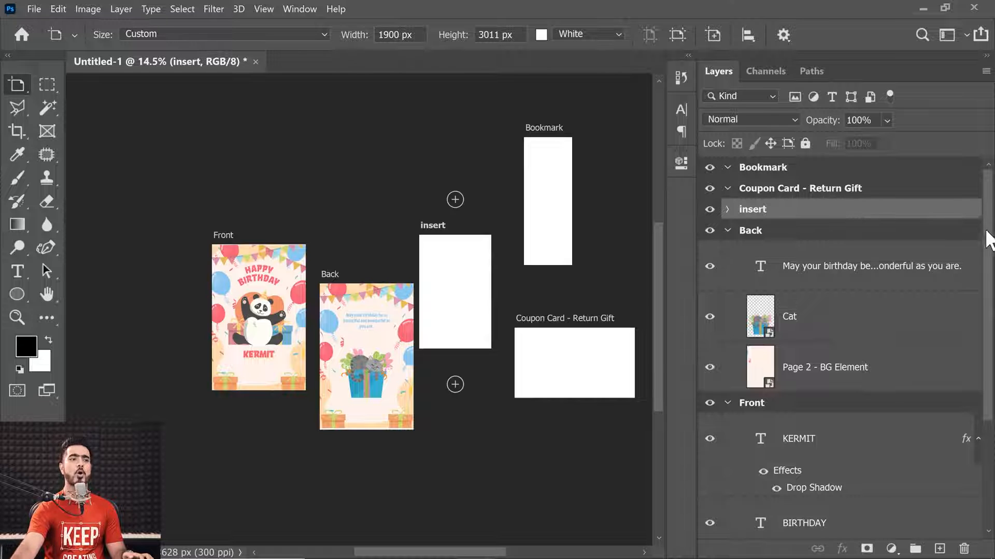
drag(985, 232, 965, 196)
click(727, 210)
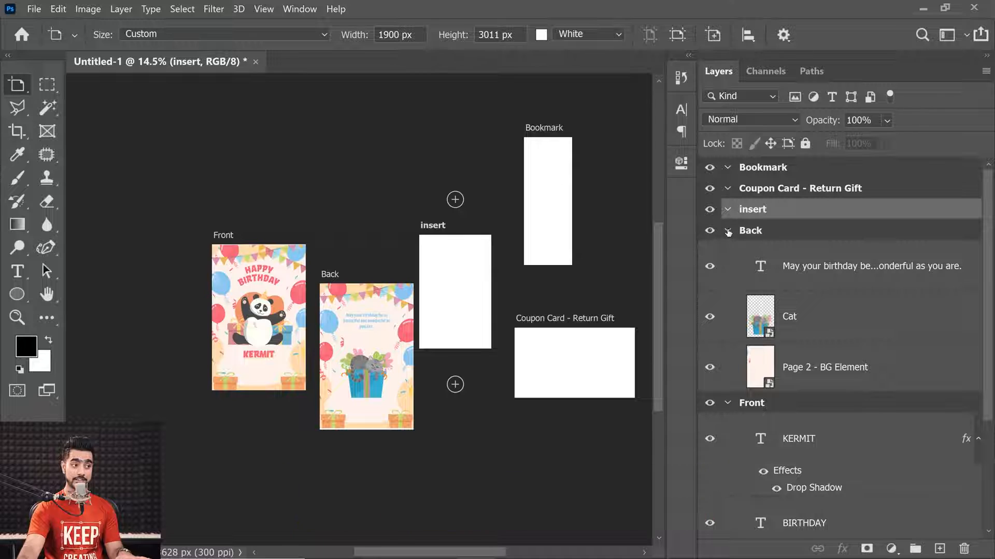
ctrl+click(728, 231)
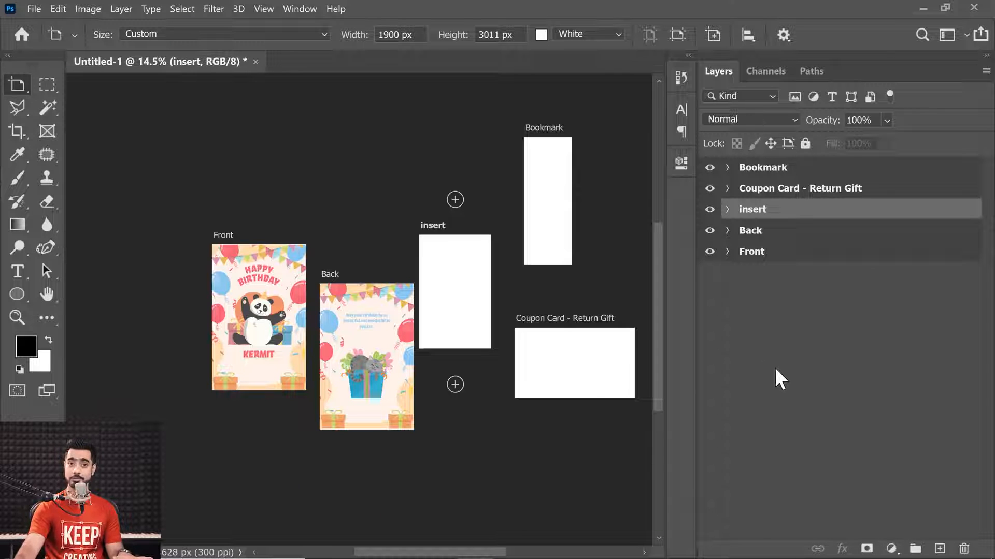
- Select all five artboards from Bookmark to Front, try aligning their horizontal centres and undo the alignment
click(777, 169)
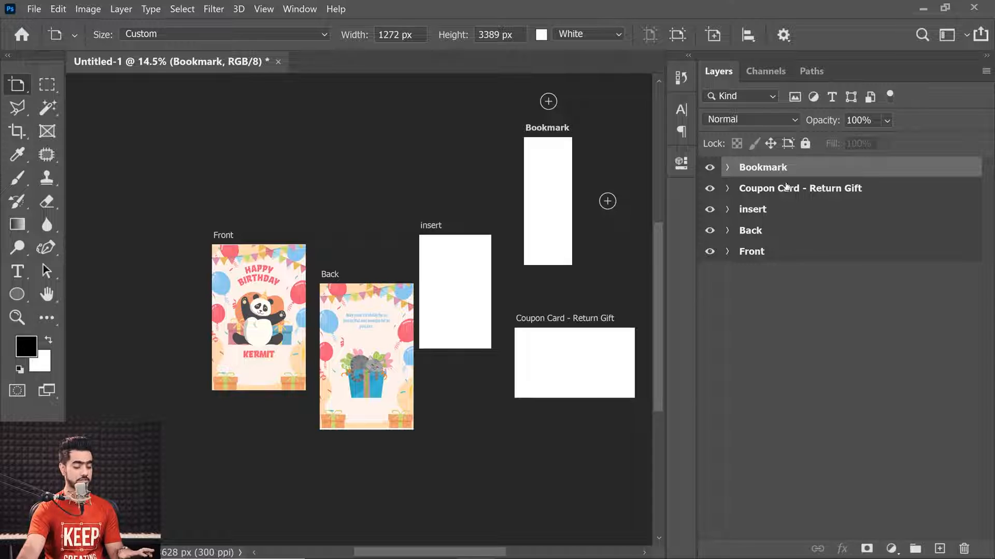
shift+click(772, 251)
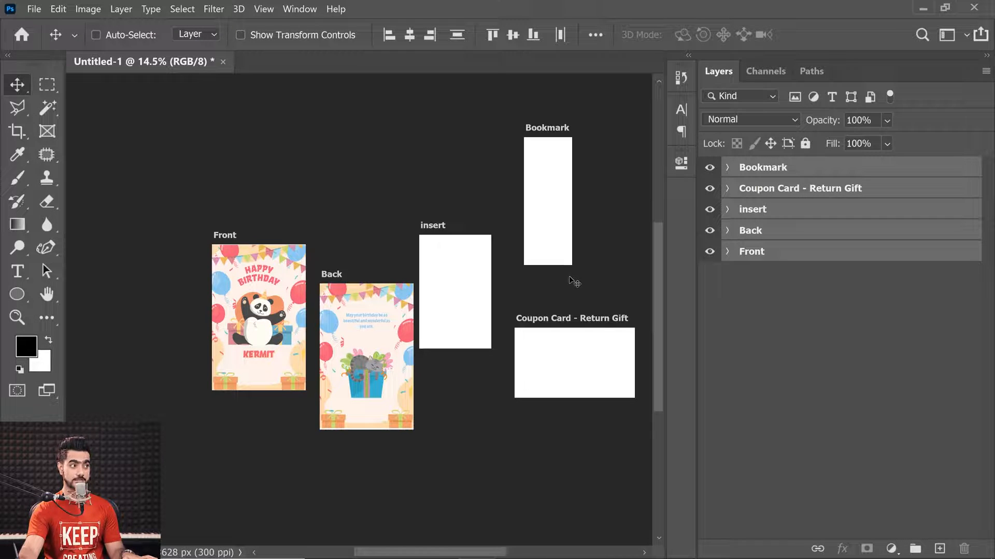
click(409, 35)
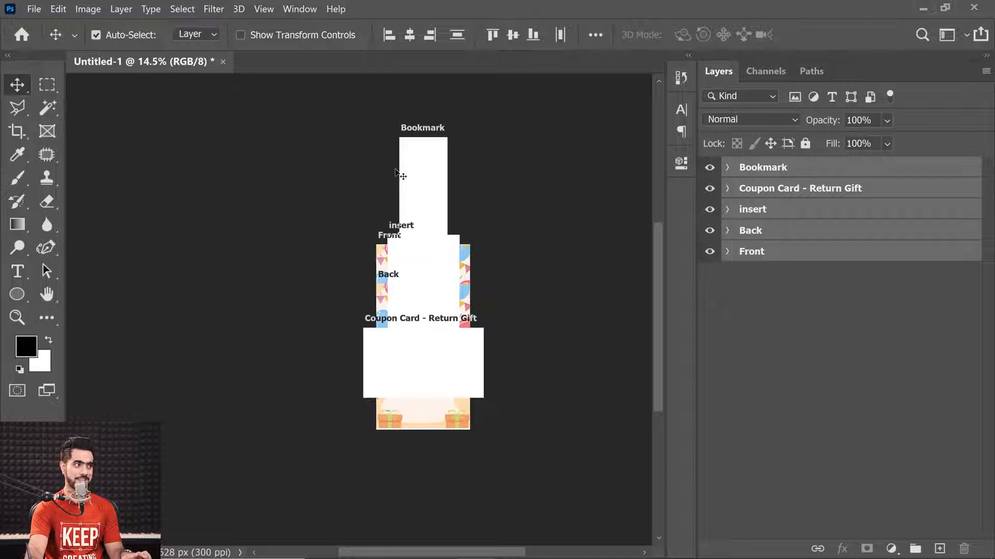
key(ctrl+z)
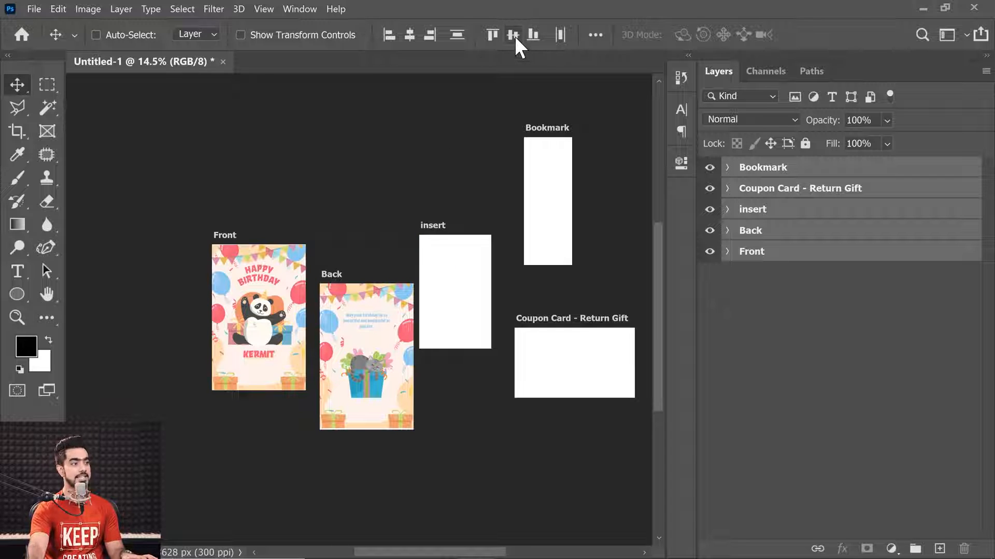
- Try aligning the five artboards on their vertical centres, undo it, and align their top edges instead
click(513, 35)
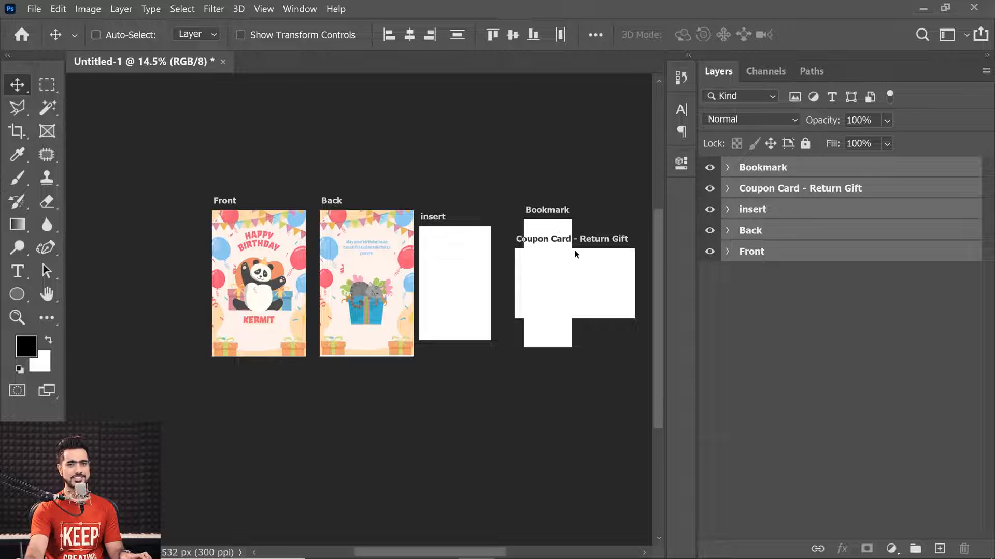
click(457, 35)
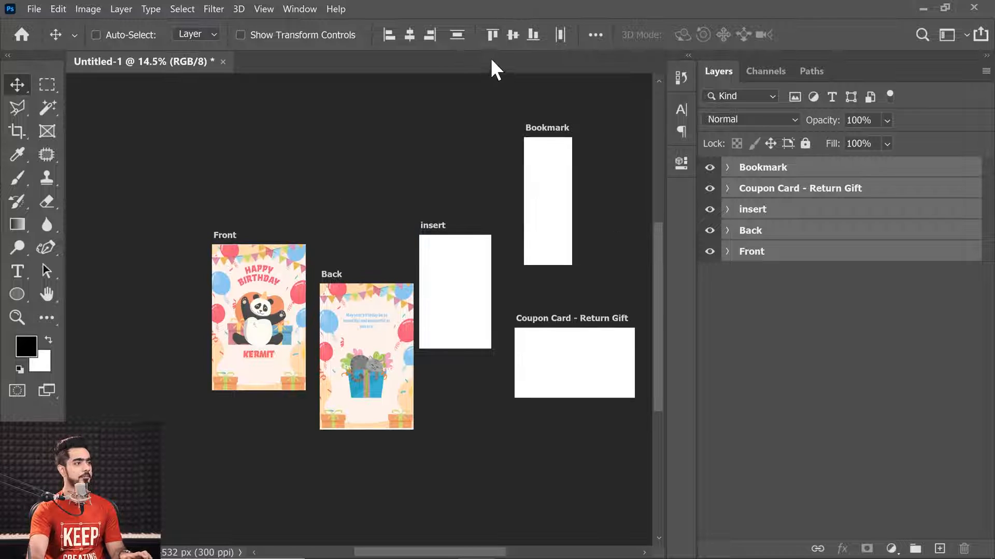
click(493, 35)
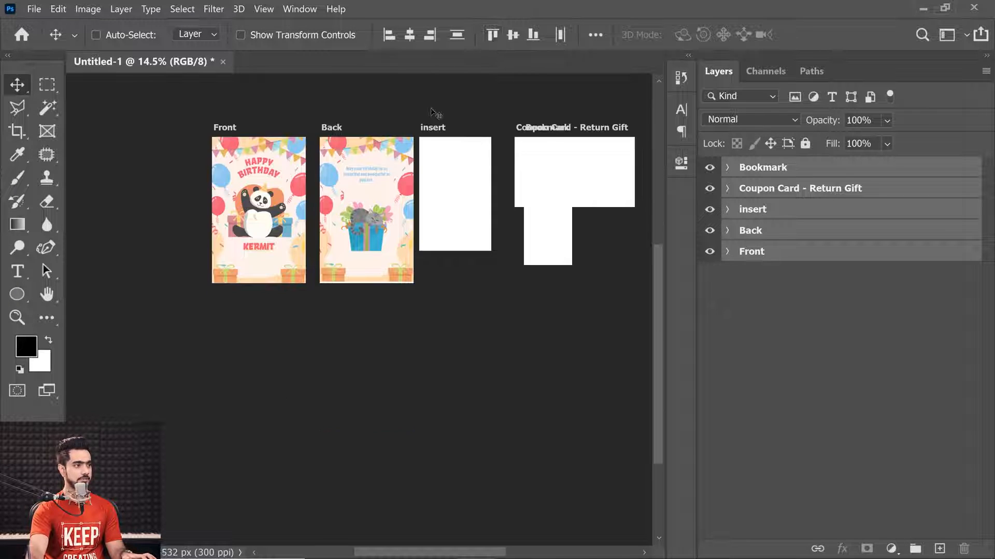
- Move the Bookmark artboard to the right of the coupon card and close the gaps so insert, coupon card and Bookmark sit evenly in a row
drag(504, 199, 326, 258)
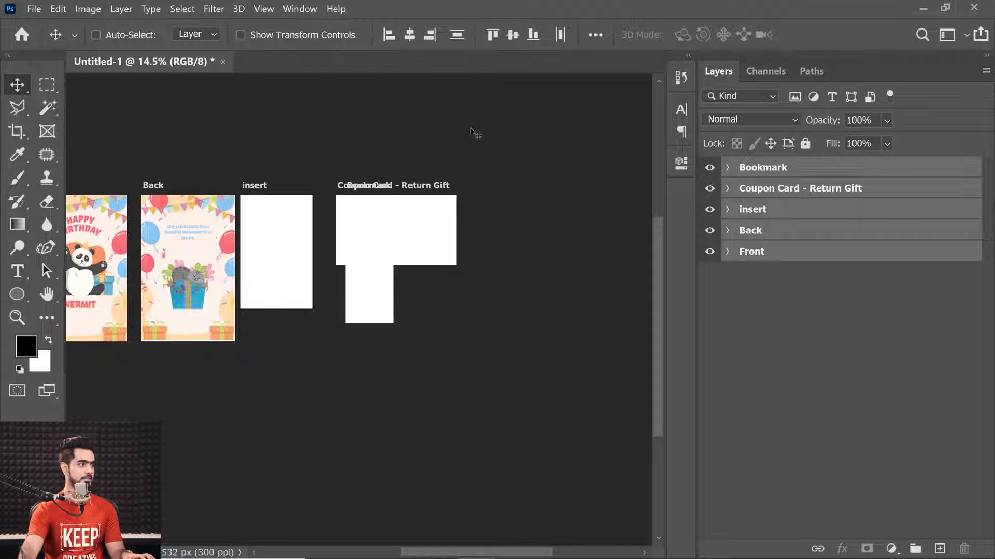
drag(421, 187, 520, 186)
click(763, 169)
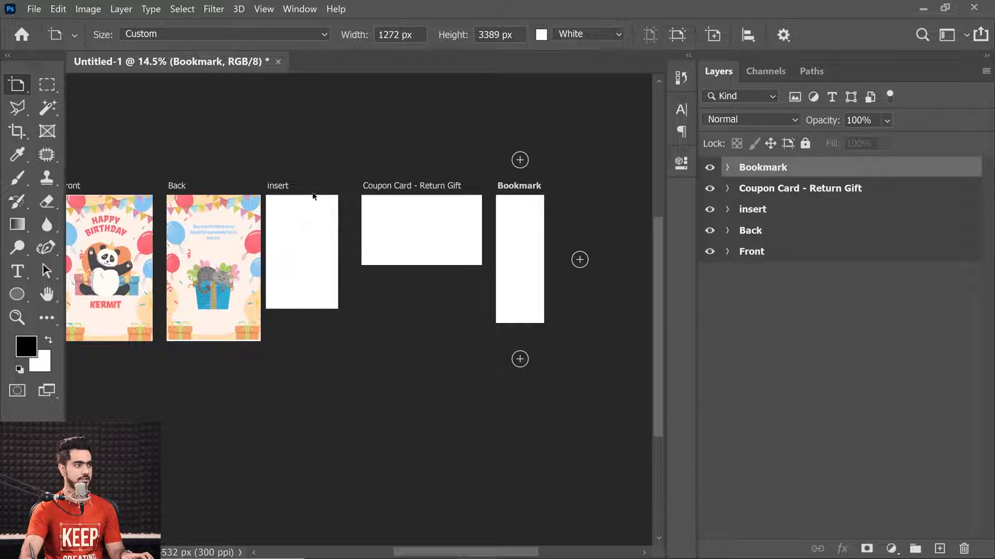
drag(389, 196, 372, 196)
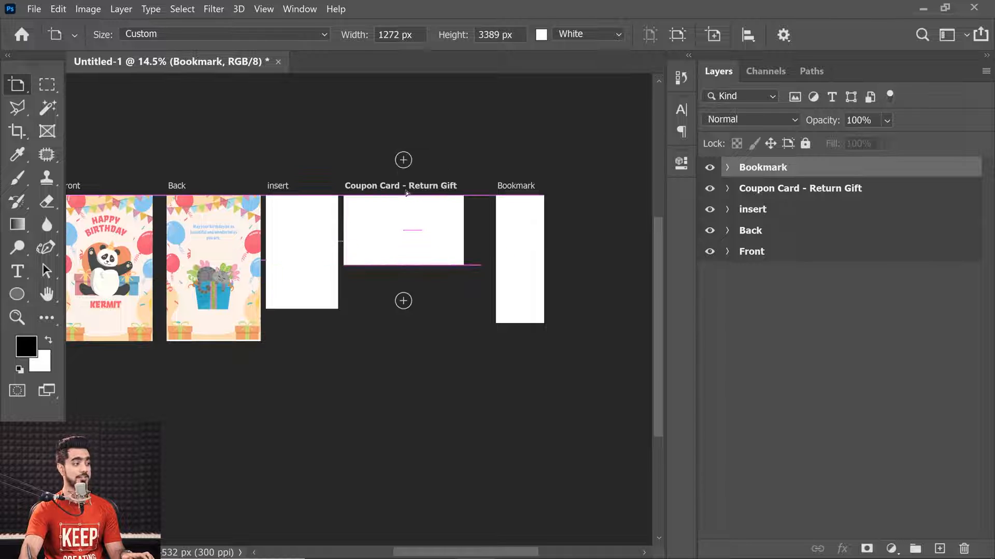
drag(531, 189, 505, 190)
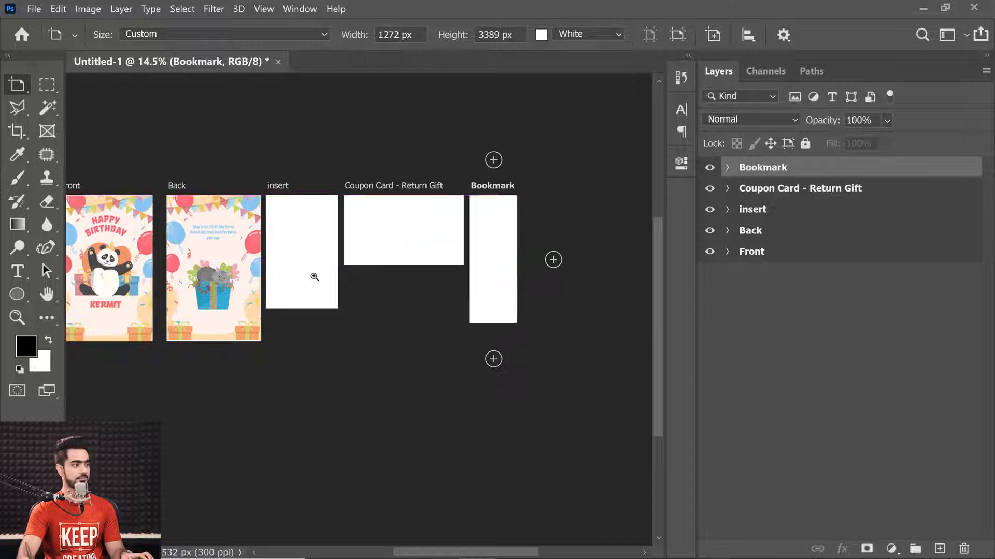
scroll(303, 276, down, 3)
scroll(295, 277, up, 3)
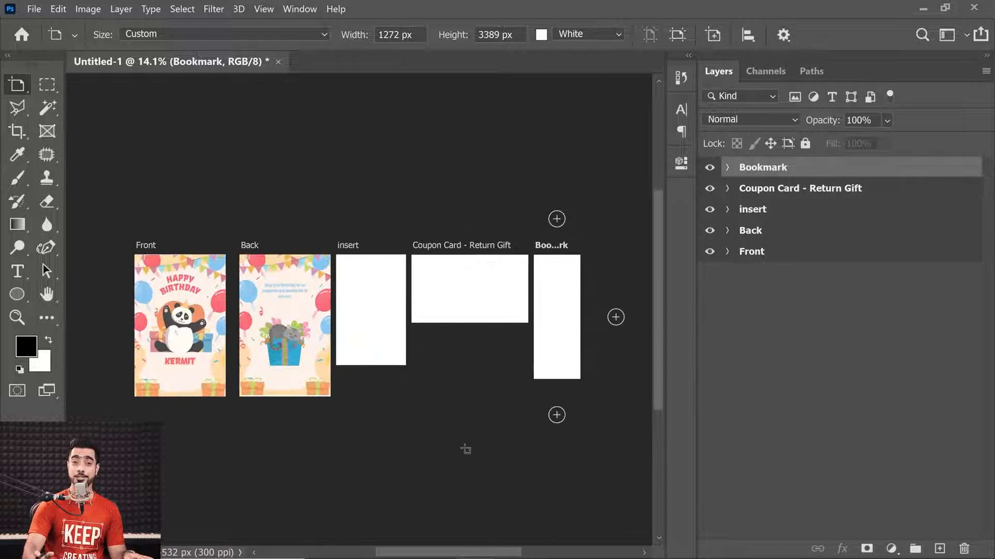
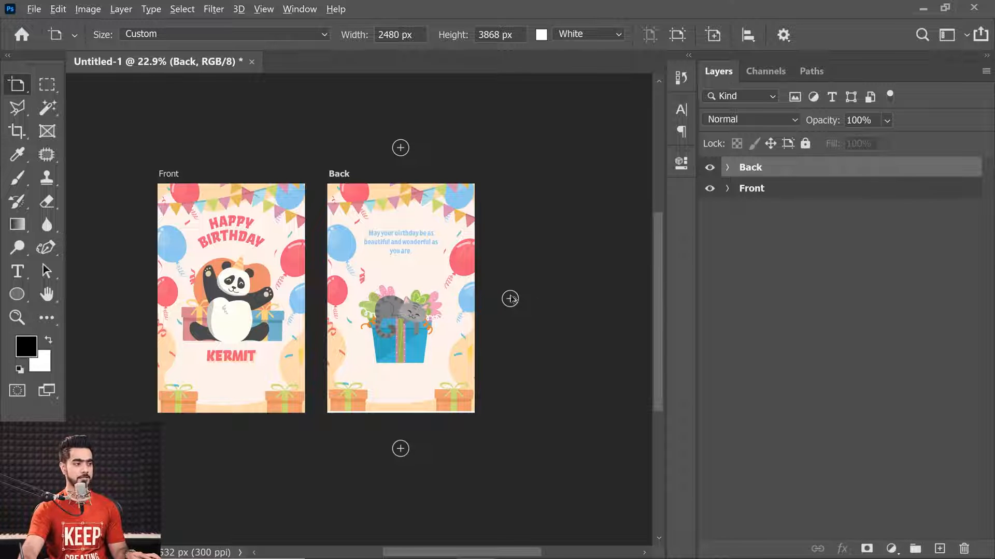
- Duplicate the Back artboard with its contents to its right and delete the copy
alt+click(510, 299)
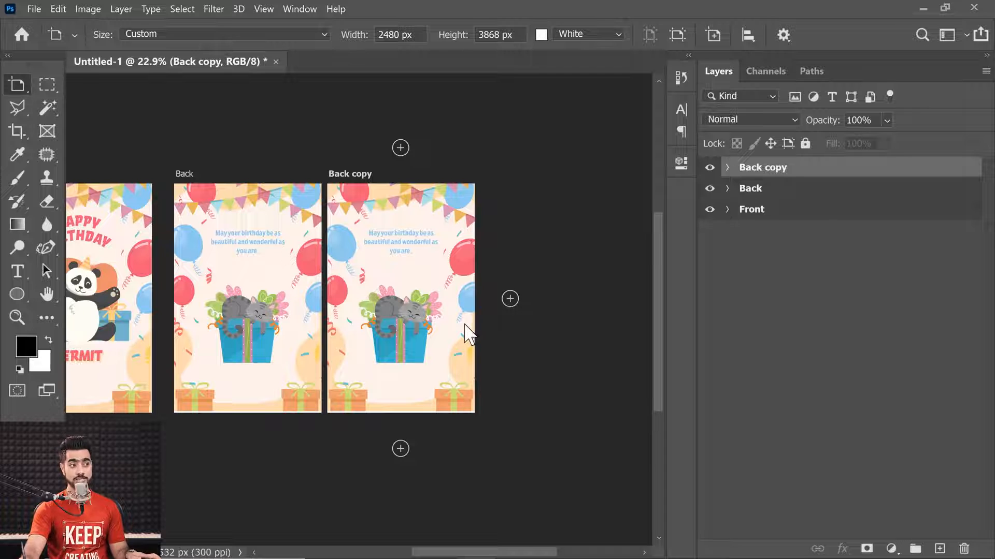
drag(821, 172, 963, 549)
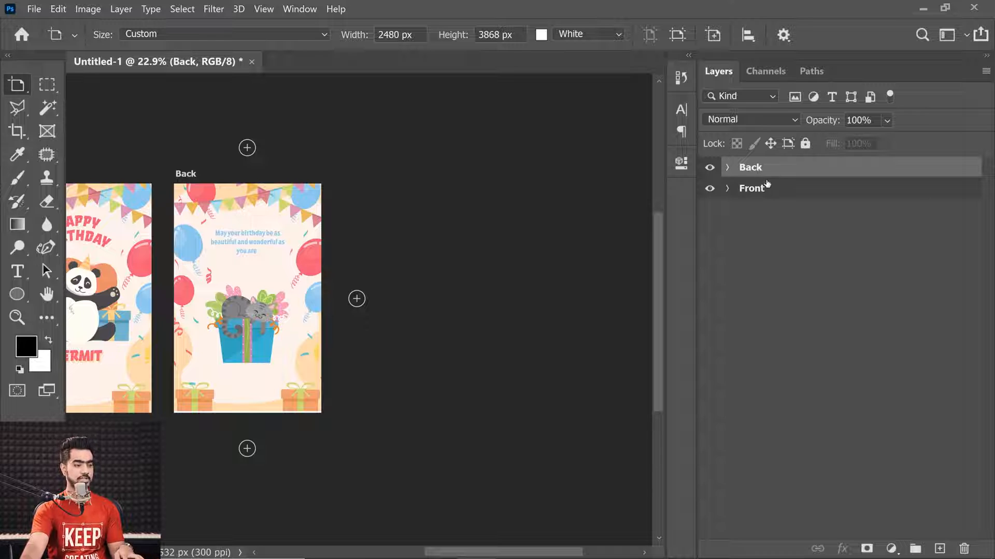
- Duplicate the Back artboard and delete the birthday message and Cat layers from the copy
key(ctrl+j)
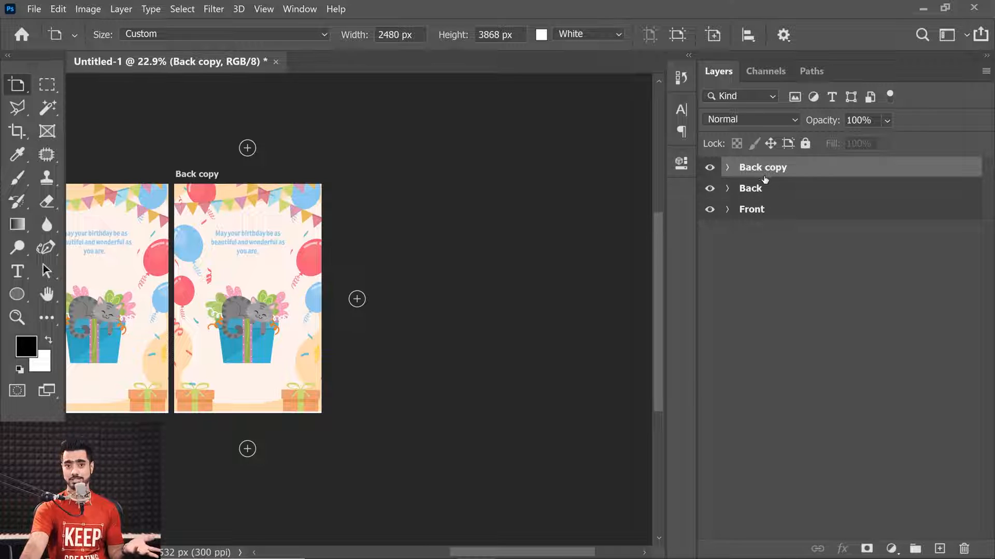
click(727, 168)
key(v)
click(786, 212)
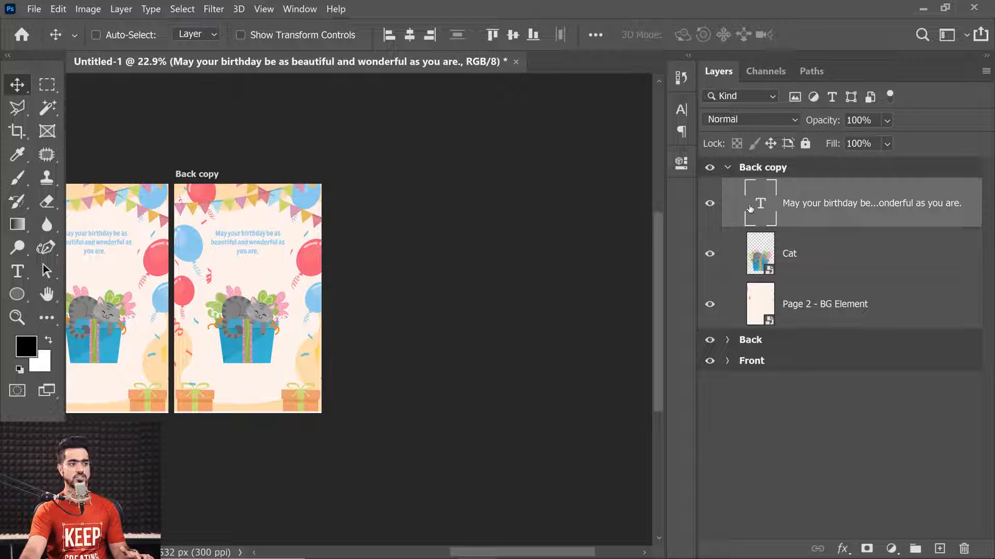
drag(832, 205, 964, 548)
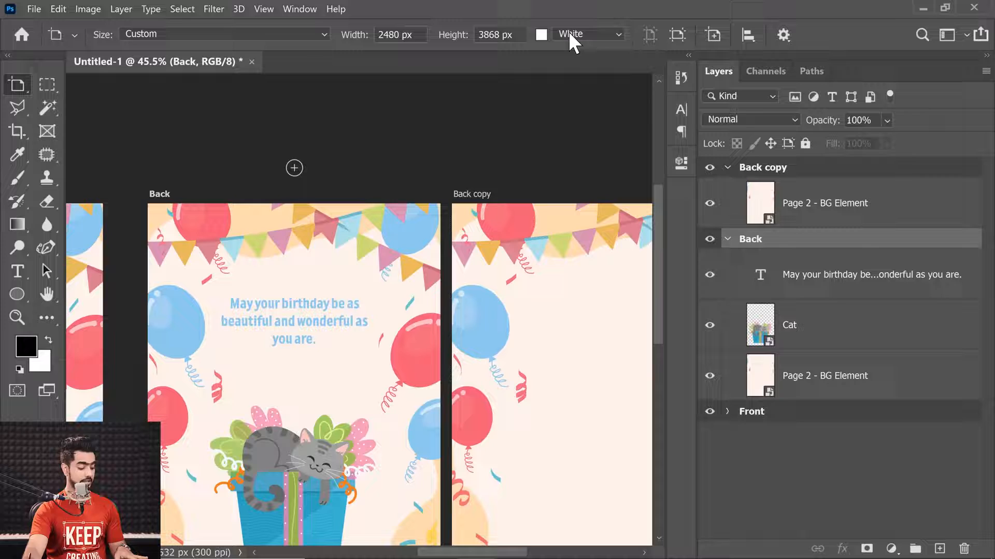
- Expand the layers of all artboards and move the cat on its gift box from Back onto Back copy
ctrl+click(728, 240)
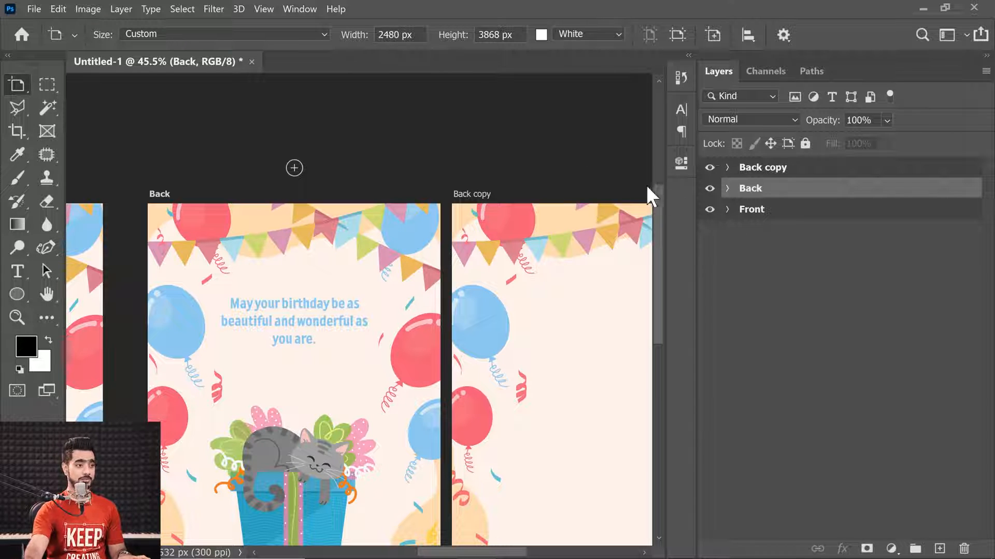
ctrl+click(727, 211)
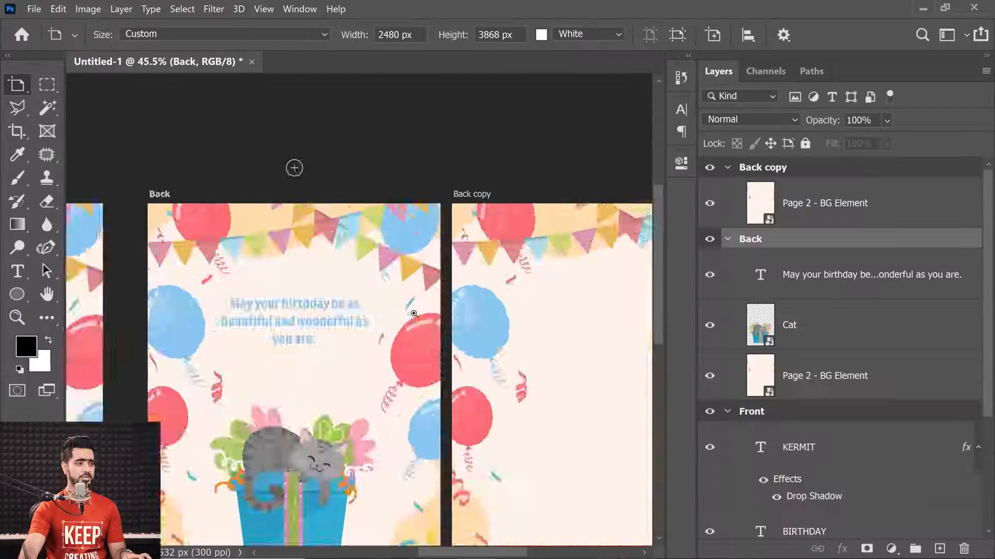
scroll(413, 294, down, 3)
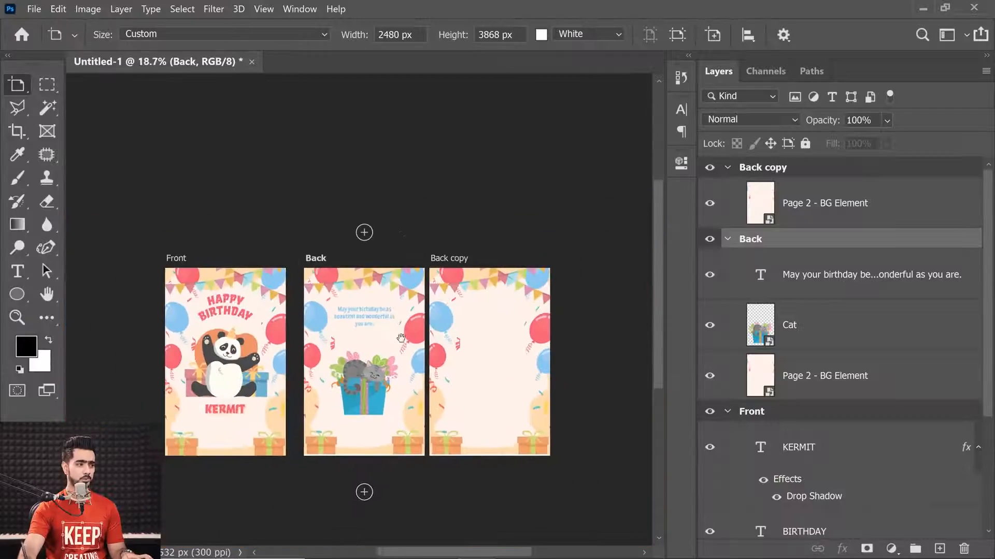
scroll(377, 330, right, 2)
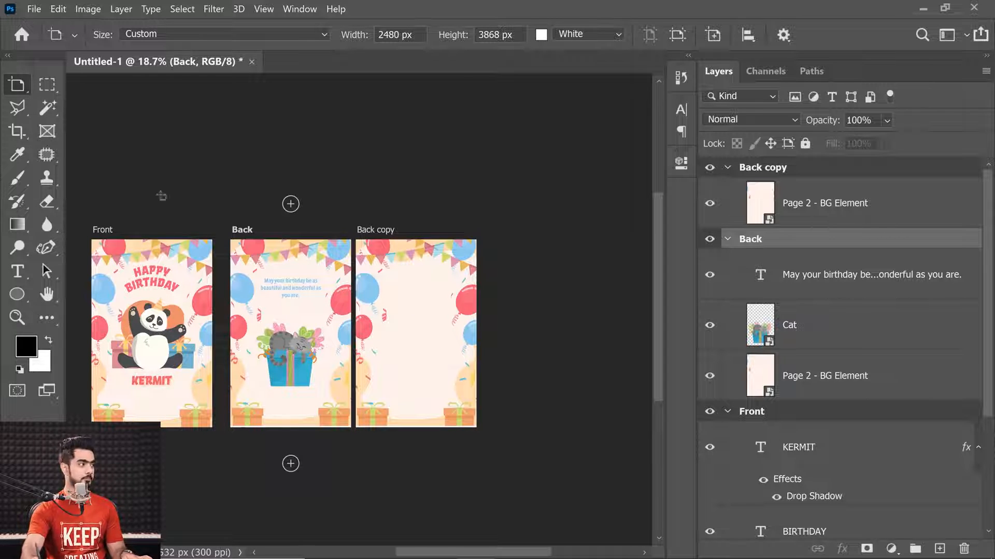
right_click(20, 86)
click(80, 83)
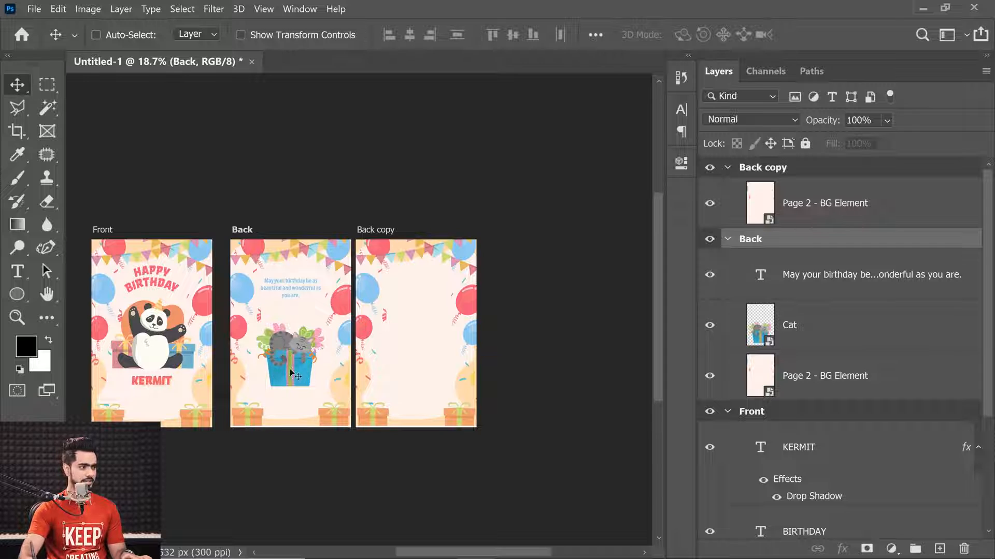
drag(291, 373, 432, 378)
- Shift the Back artboard to even out the gaps between the three artboards and move the cat back onto it
ctrl+click(306, 371)
key(shift+v)
drag(251, 235, 239, 235)
key(shift+v)
mouse_move(423, 365)
mouse_down()
mouse_move(404, 363)
mouse_move(420, 362)
mouse_up()
key(ctrl+z)
key(ctrl+z)
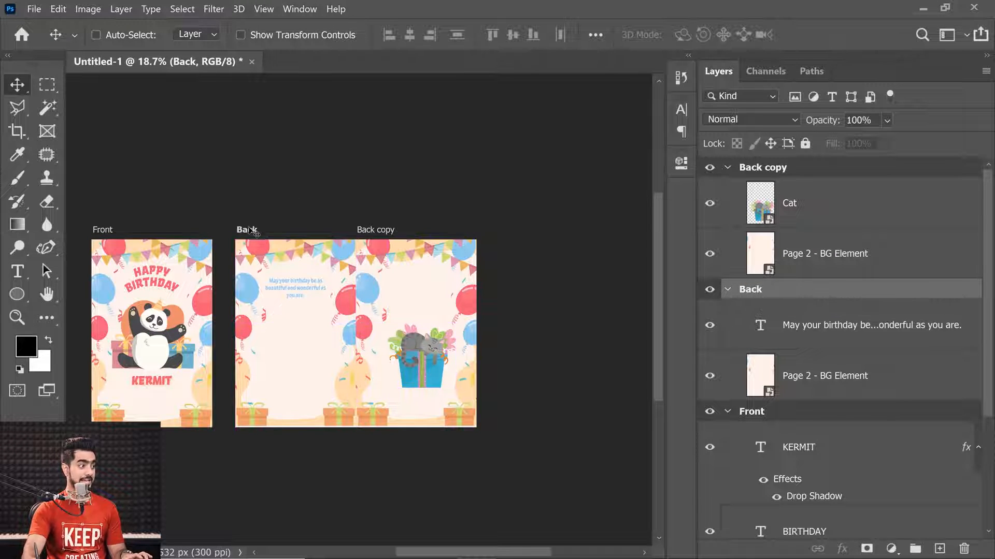
drag(253, 231, 240, 231)
drag(422, 369, 290, 369)
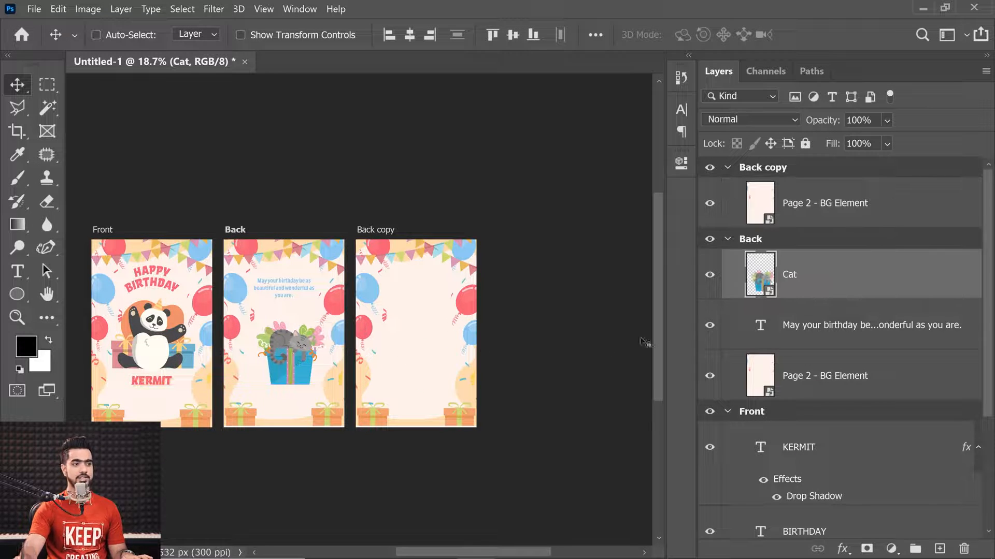
- Move the Cat layer from Back into Back copy in the layer stack and place it above Page 2 - BG Element
mouse_move(856, 286)
mouse_down()
mouse_move(848, 261)
mouse_move(847, 273)
mouse_up()
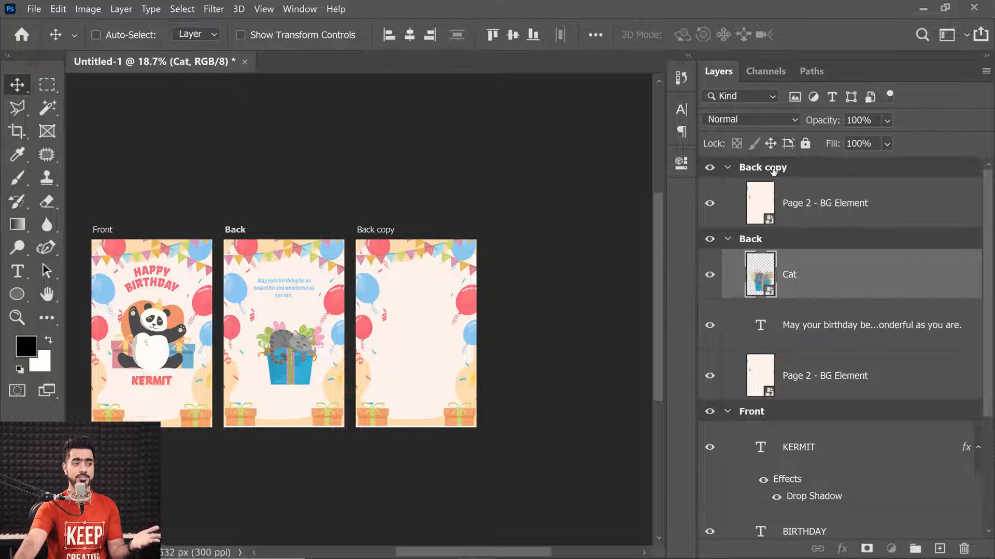
drag(849, 277, 831, 228)
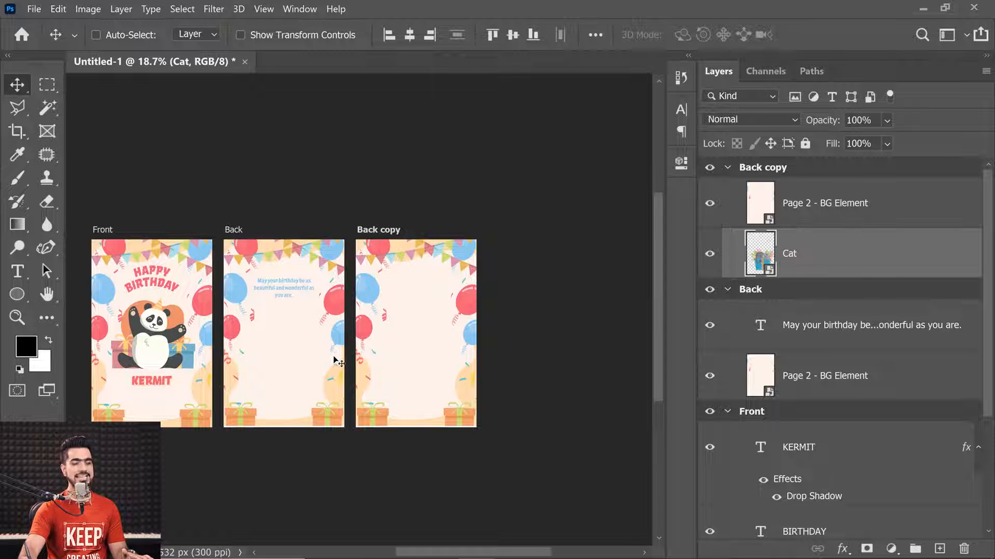
click(816, 215)
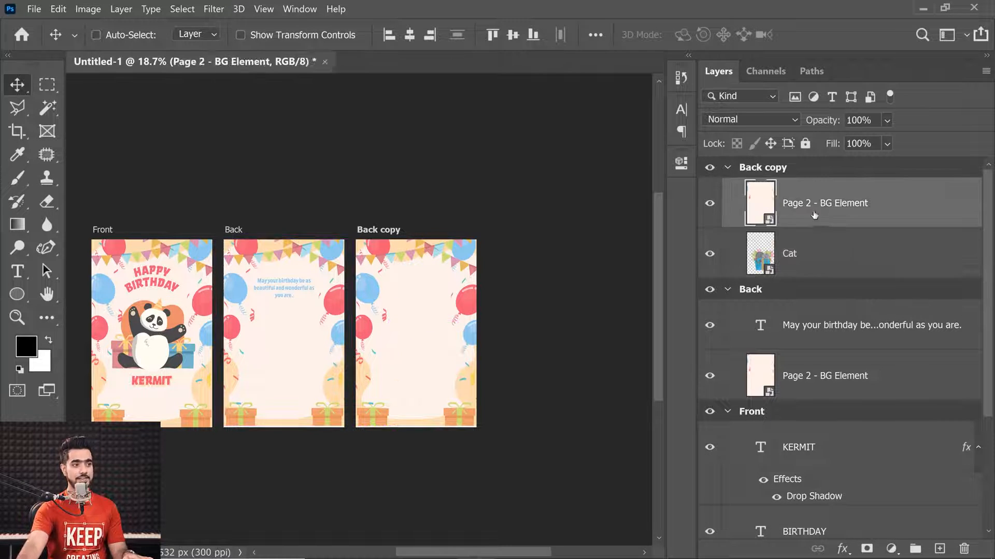
drag(817, 254, 816, 195)
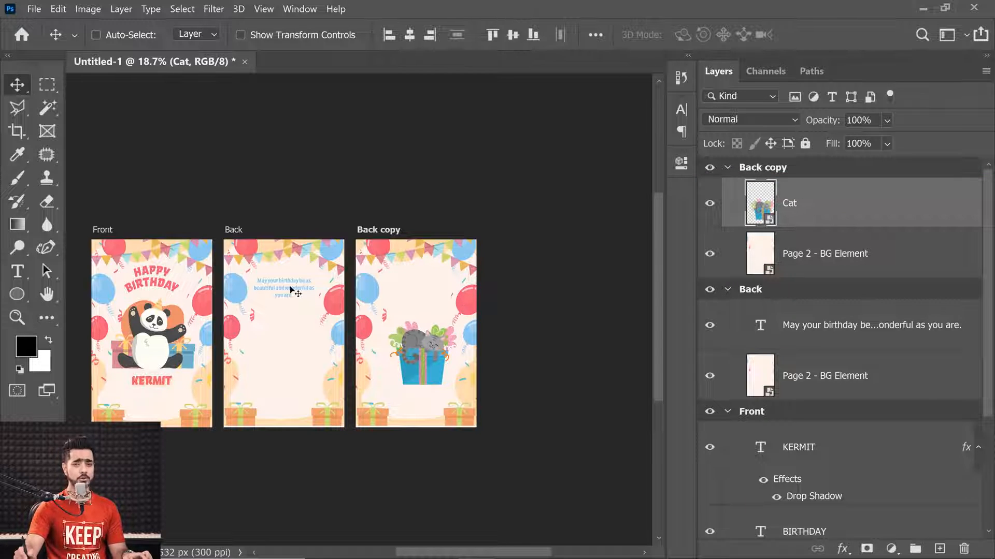
- Send the Cat layer back down into the Back artboard, and try moving the cat onto Back copy and deleting it
key(ctrl+bracketleft)
key(ctrl+bracketleft)
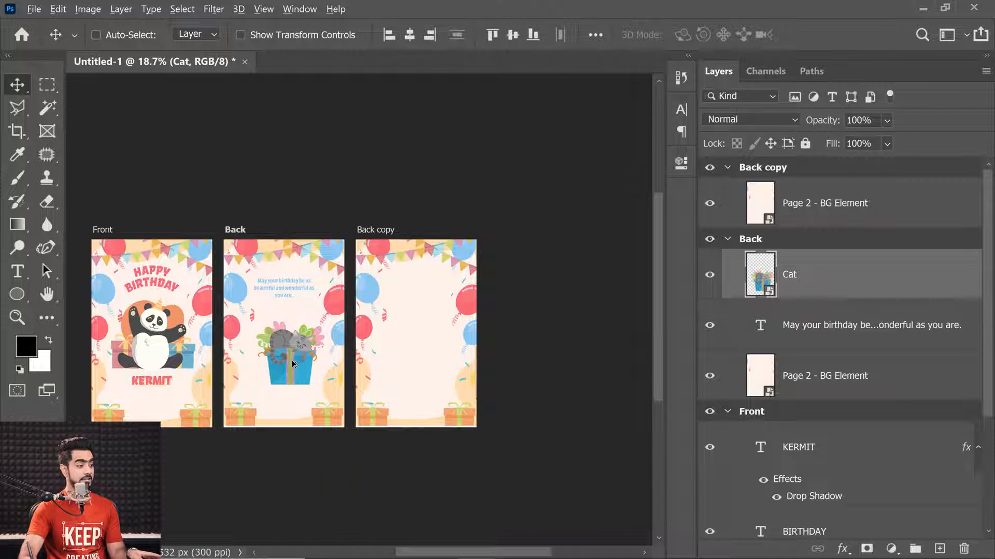
drag(293, 364, 421, 367)
drag(879, 210, 963, 549)
- Duplicate the Cat layer into Back copy above its background, and delete the Back copy artboard with its contents
click(834, 276)
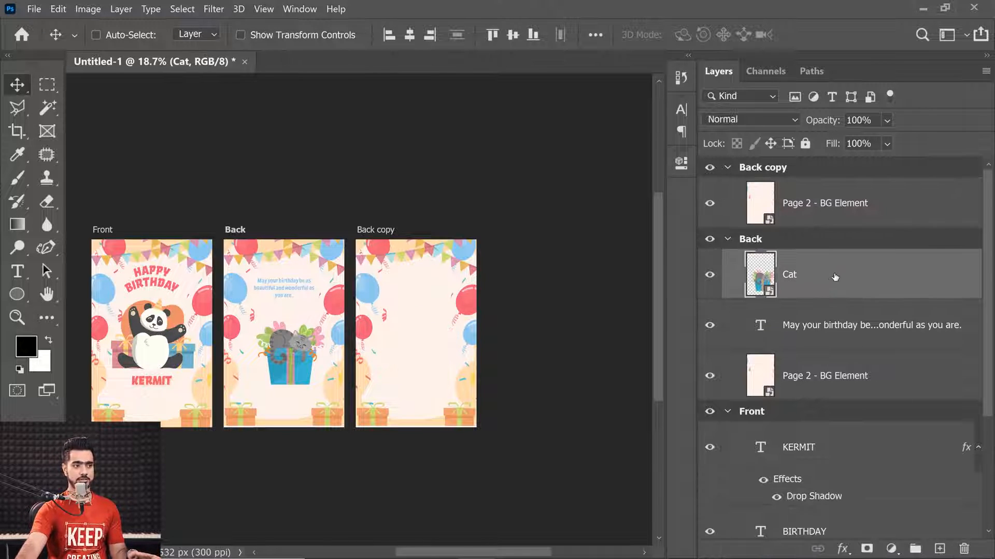
key(ctrl+j)
drag(836, 280, 846, 238)
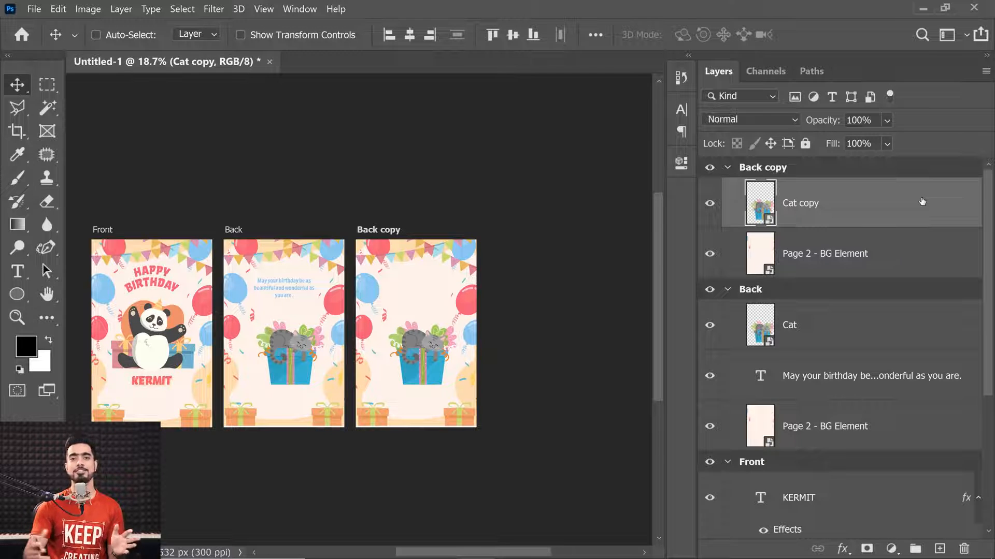
drag(808, 165, 962, 549)
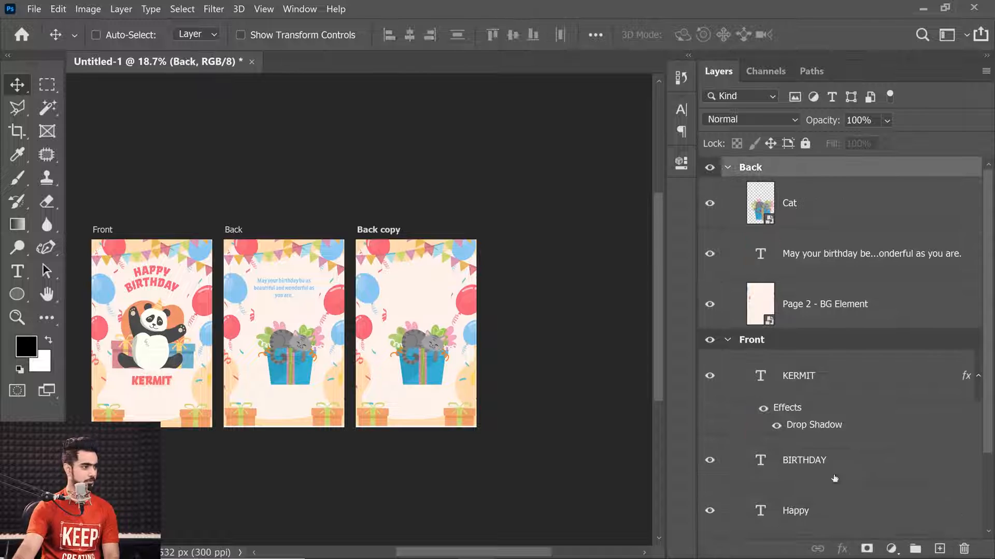
- Start an Artboards to Files export of the Front and Back artboards with PSD as the file type
key(ctrl+0)
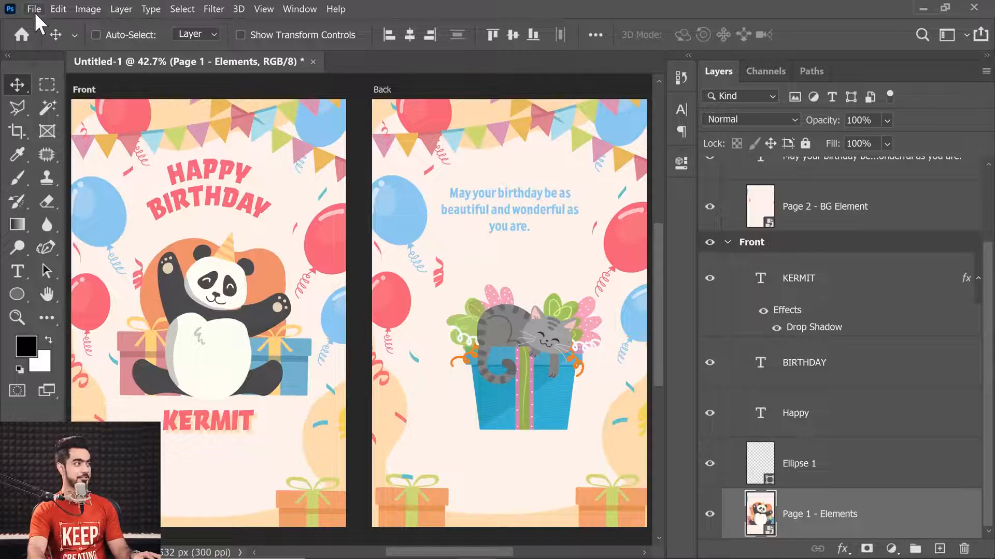
click(34, 10)
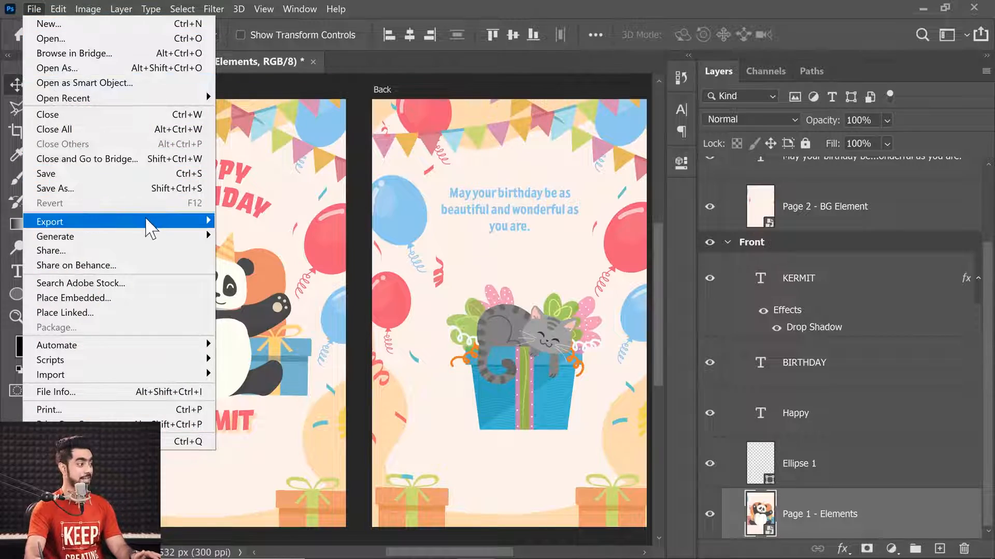
mouse_move(161, 221)
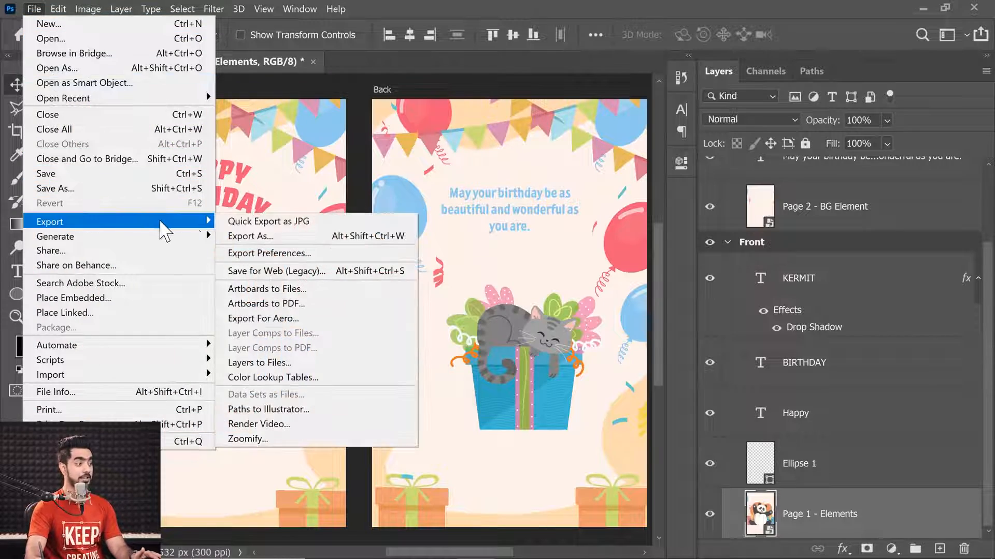
click(274, 292)
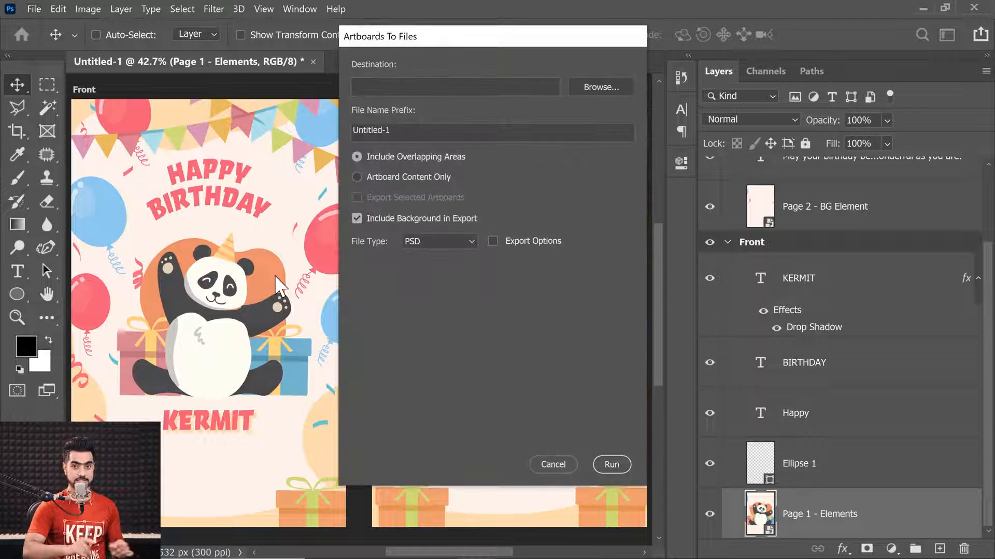
click(422, 244)
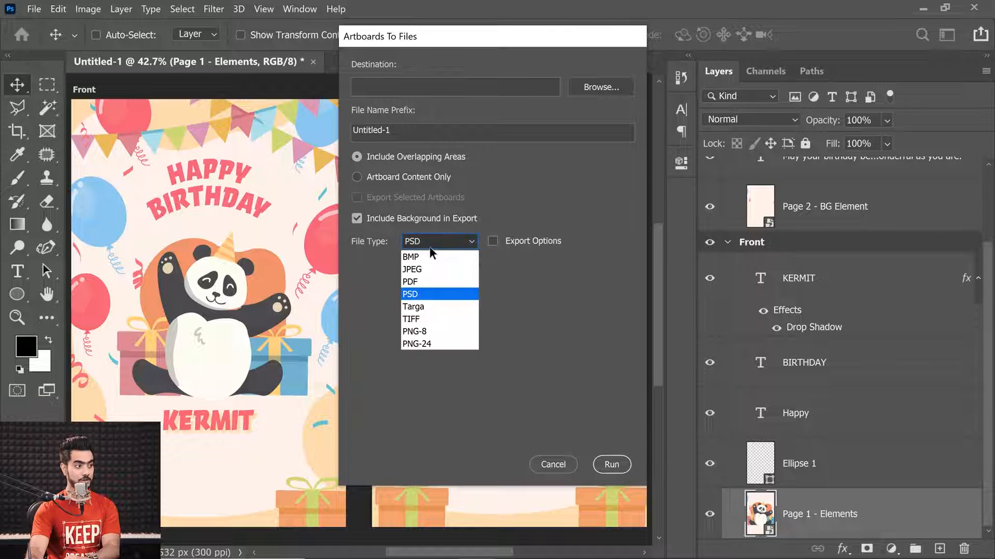
click(432, 300)
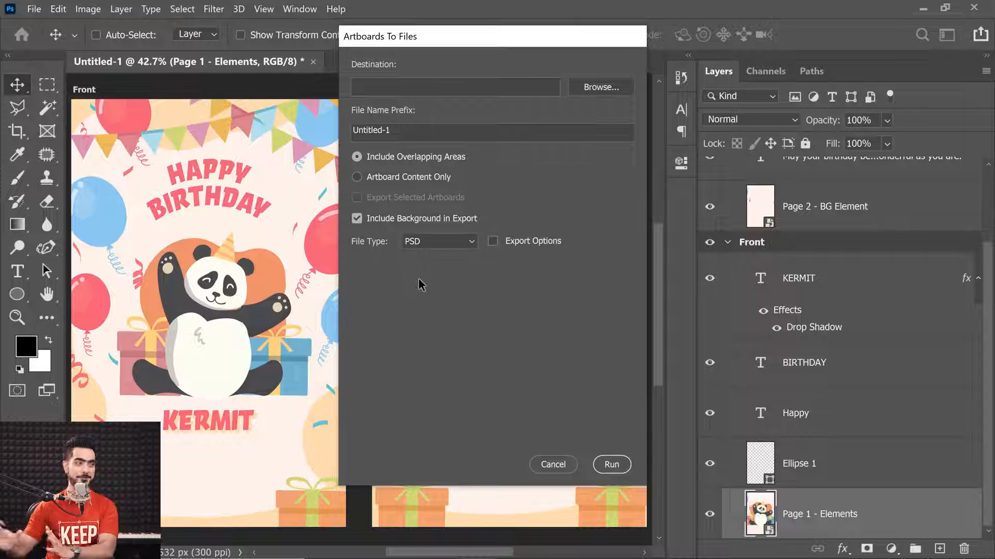
- Try JPEG as the export file type, switching back to PSD, and view the PSD export options
click(438, 242)
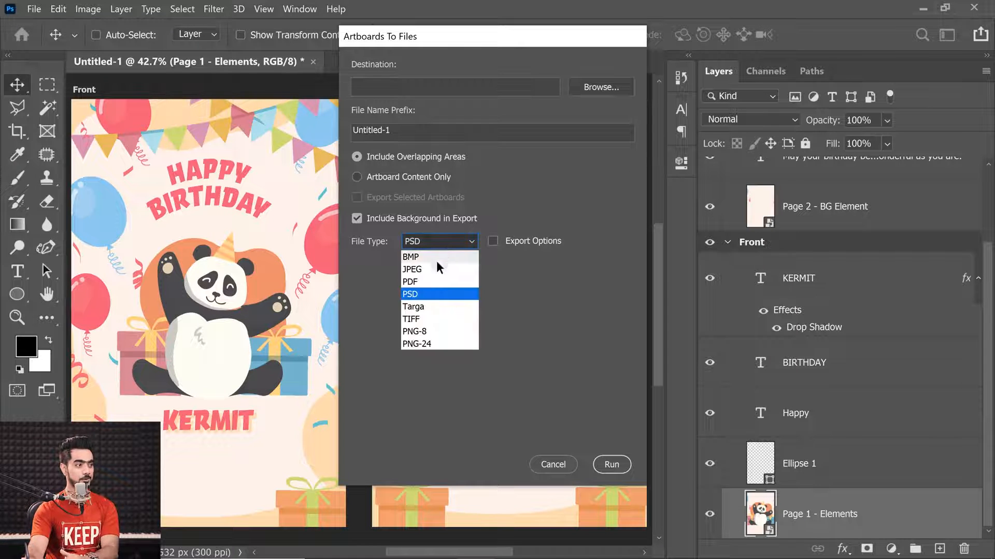
click(429, 270)
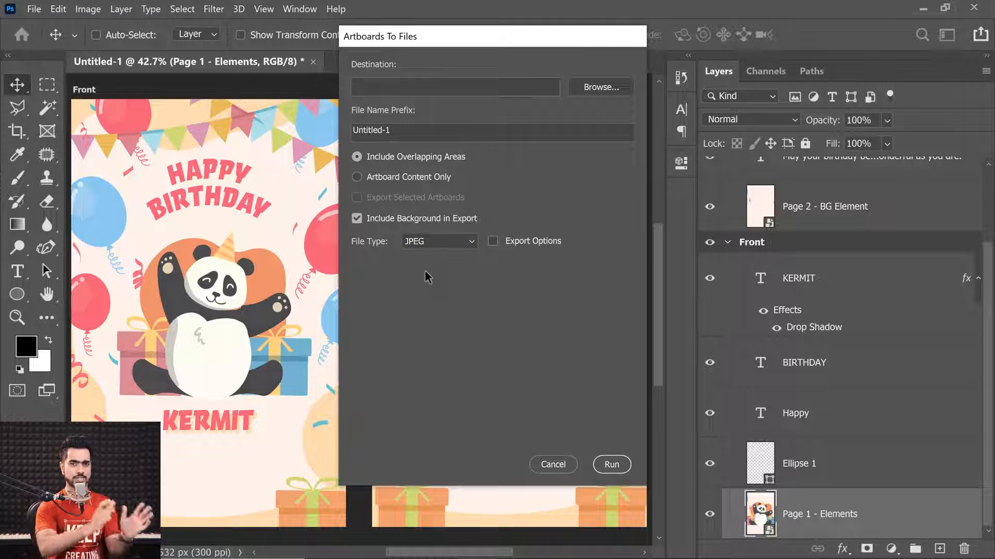
click(437, 246)
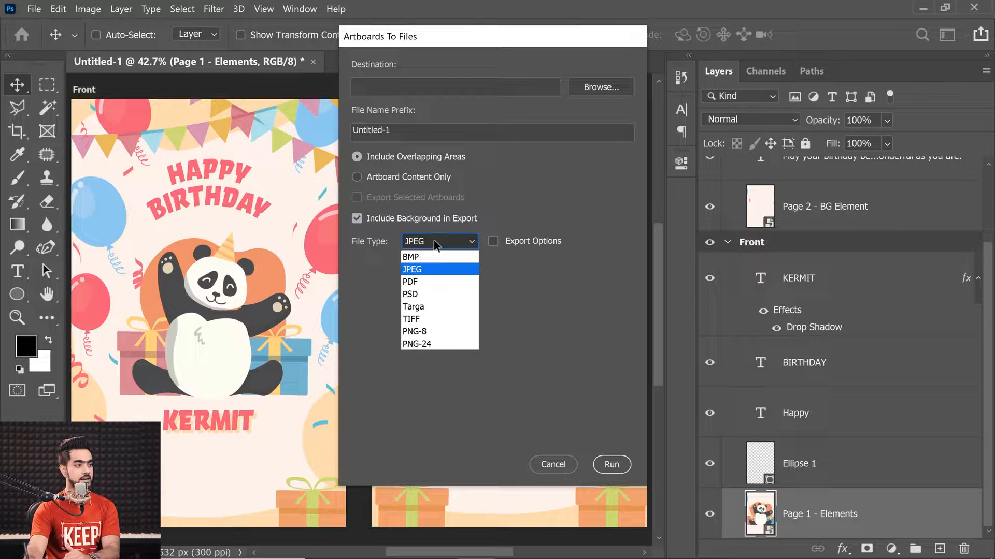
click(418, 294)
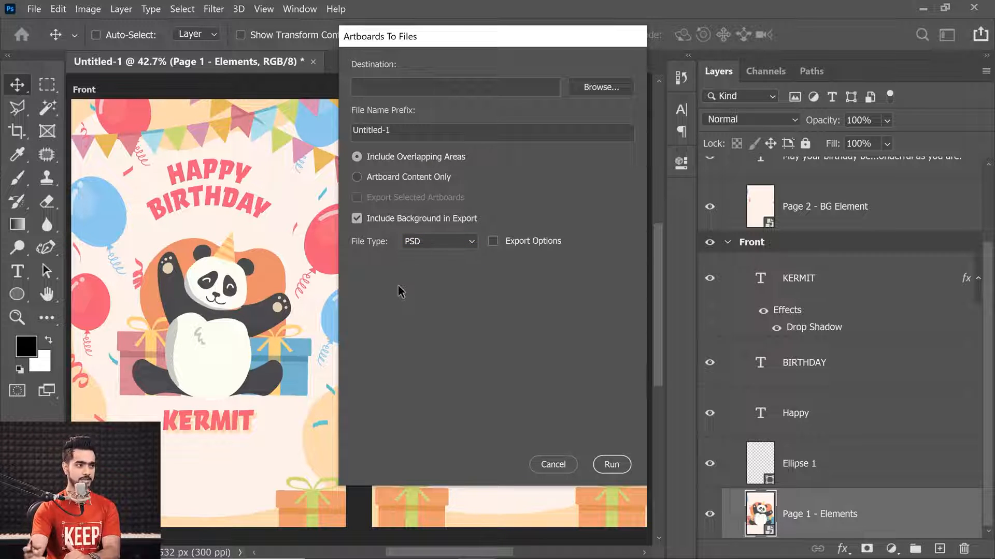
click(492, 242)
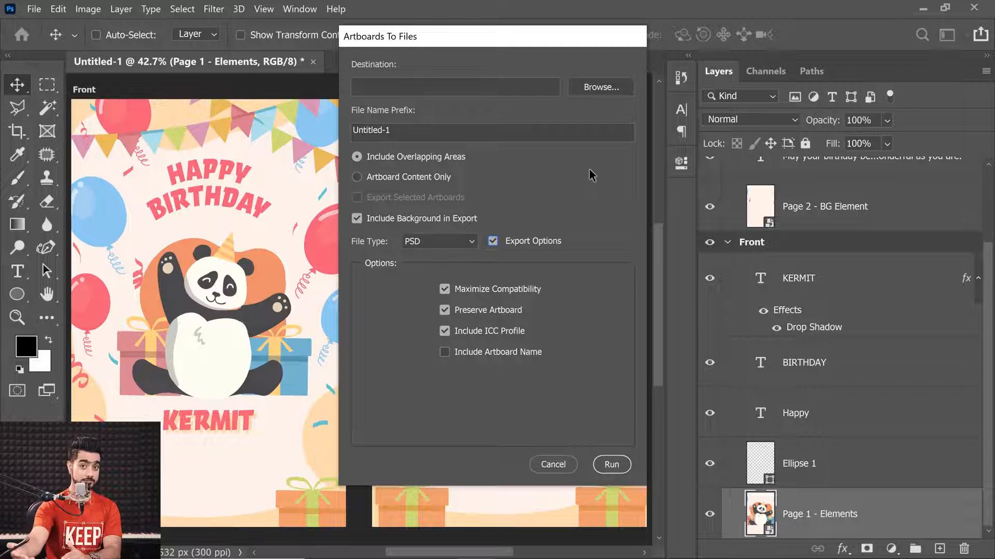
click(492, 241)
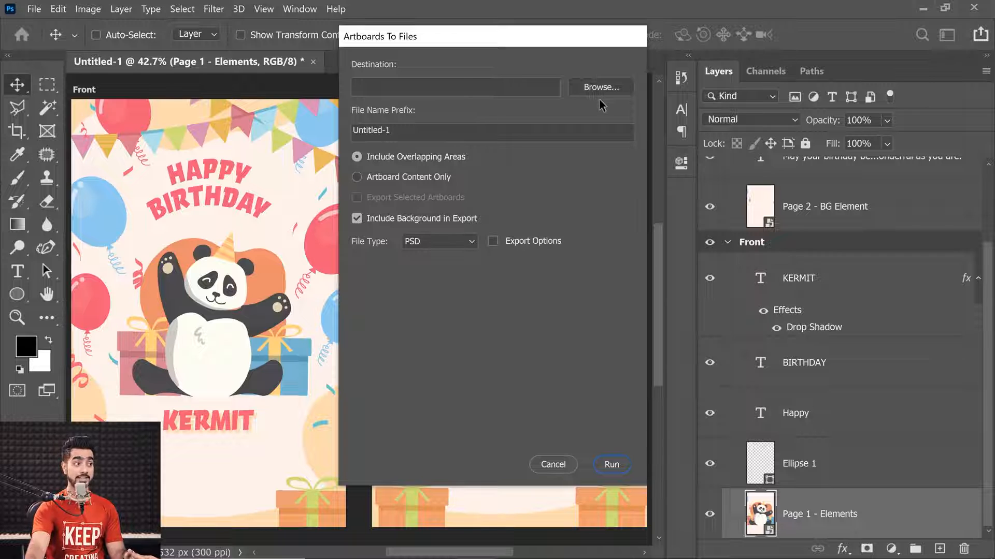
- Export the artboards as PSD files to the New Tools folder with the file name prefix "Kermit Birthday"
click(603, 92)
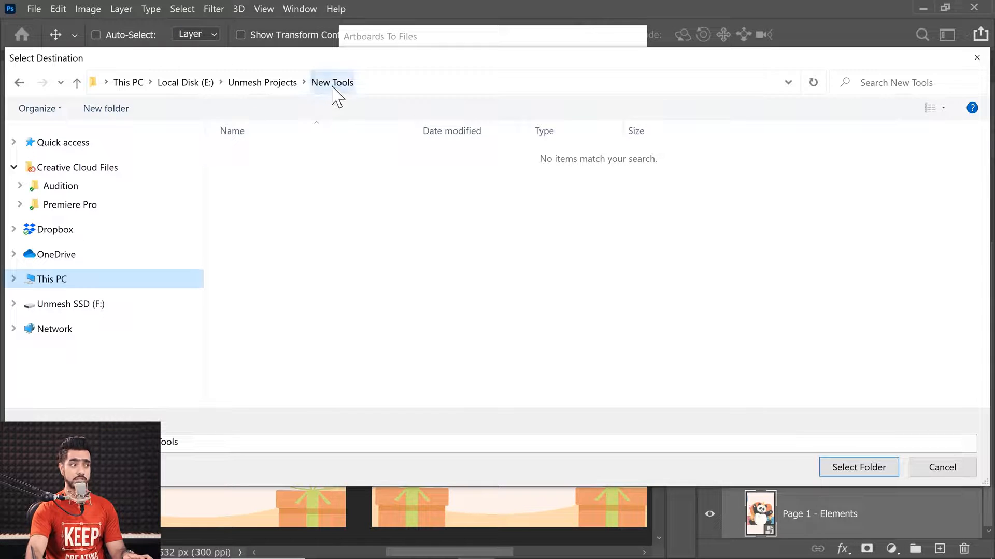
click(874, 468)
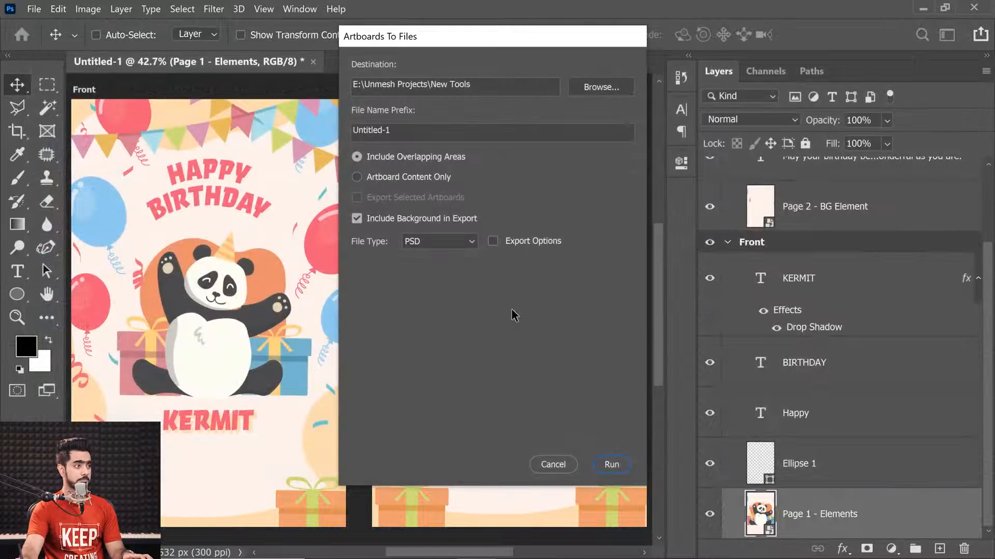
click(391, 132)
drag(391, 131, 305, 136)
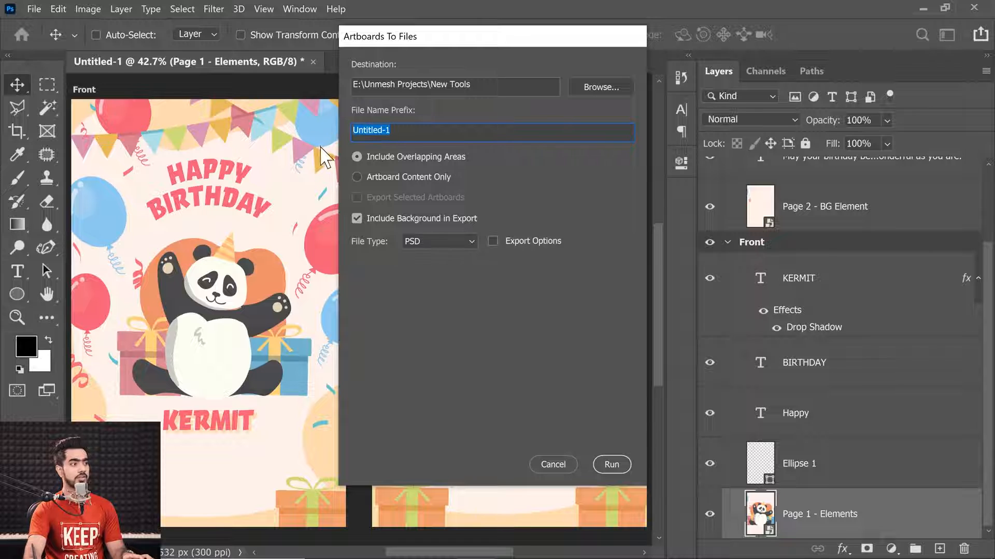
key(BackSpace)
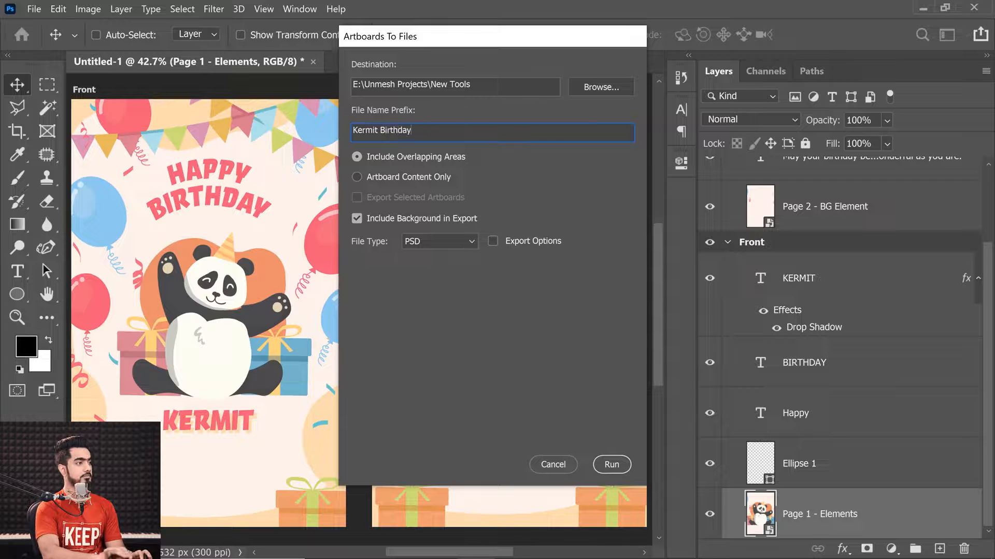
click(611, 464)
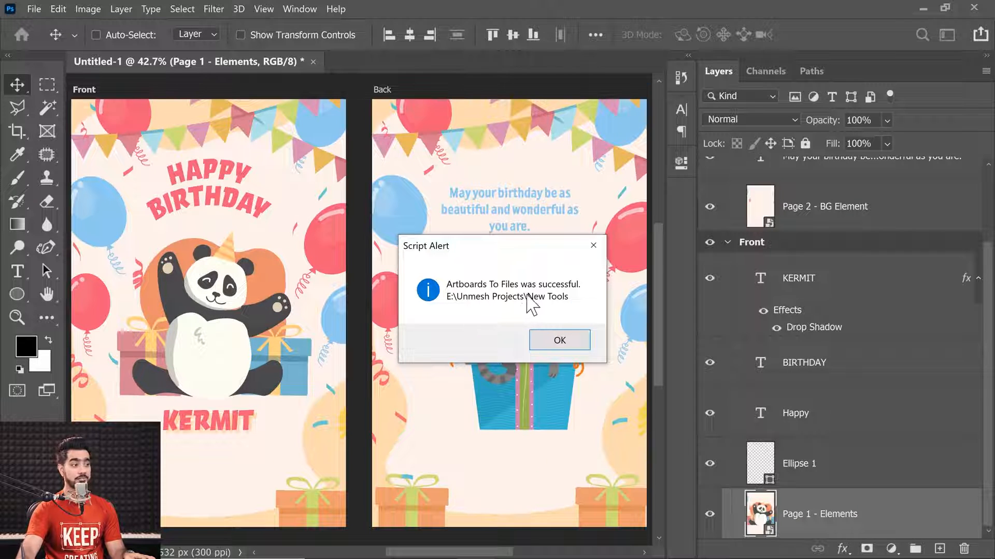
- Open the exported Kermit BirthdayFront.psd from the New Tools folder and expand its Front artboard to inspect the layers
click(558, 341)
mouse_move(438, 553)
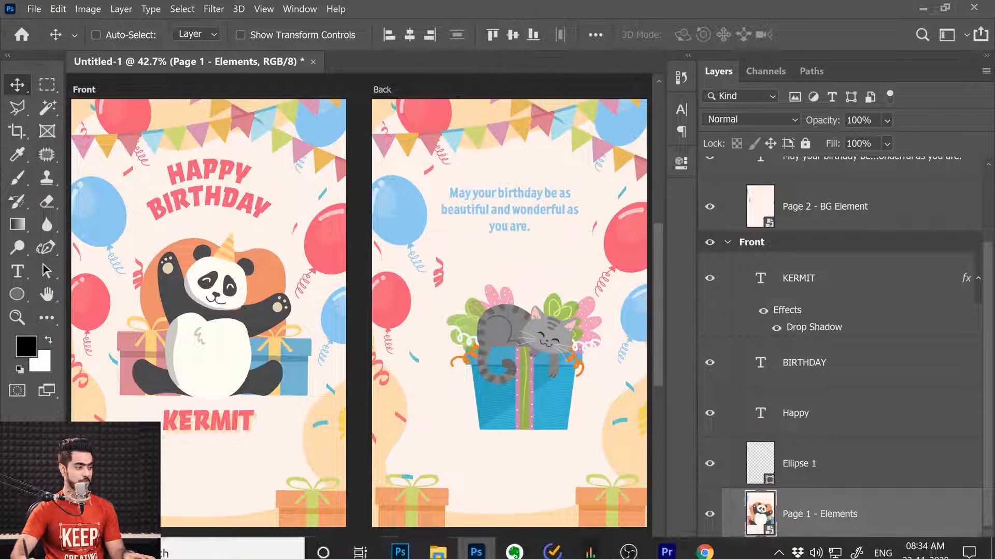
click(438, 552)
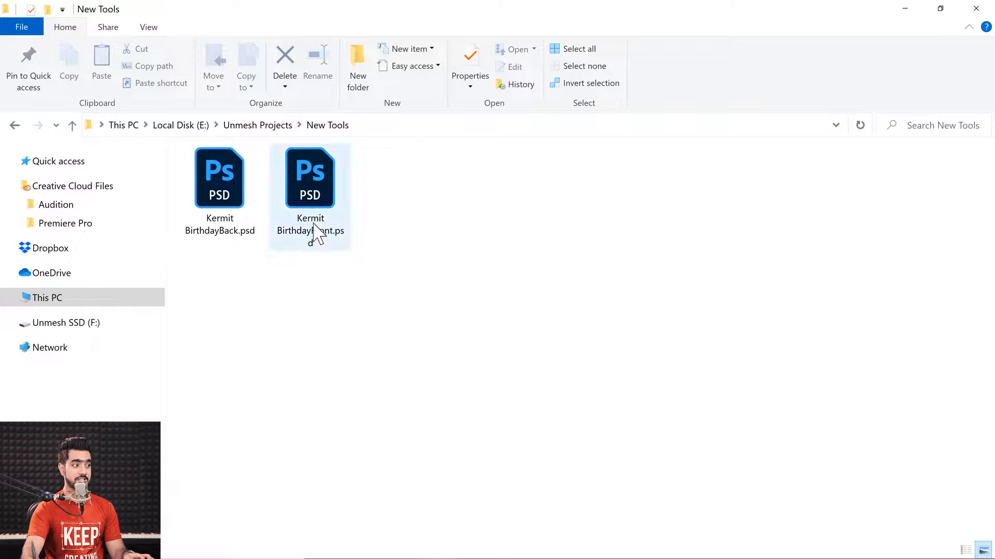
double_click(320, 182)
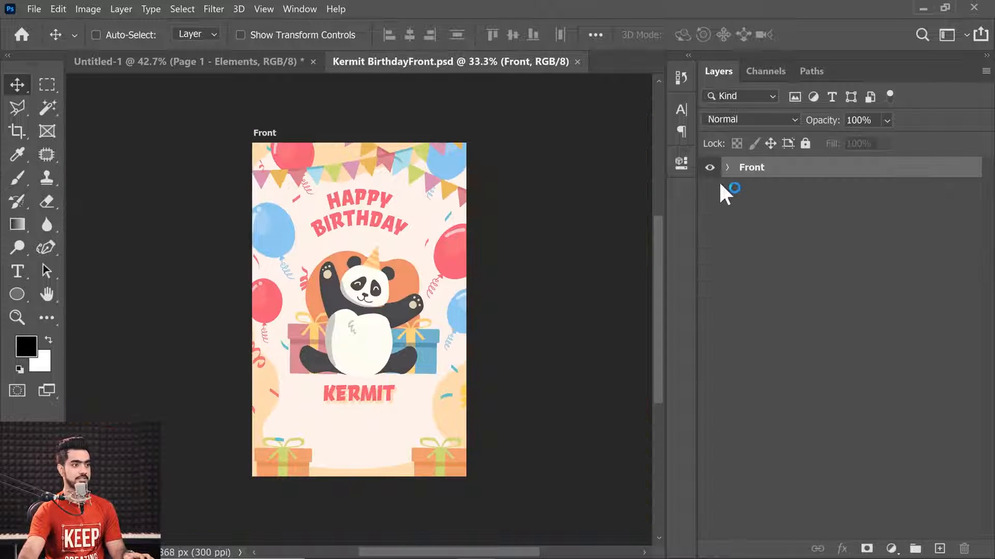
key(ctrl)
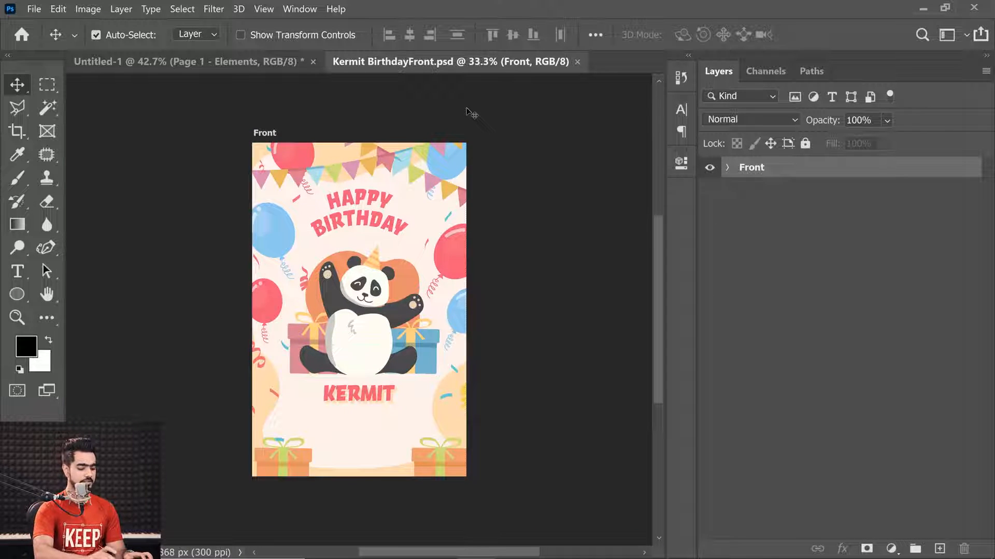
scroll(471, 113, up, 2)
click(728, 168)
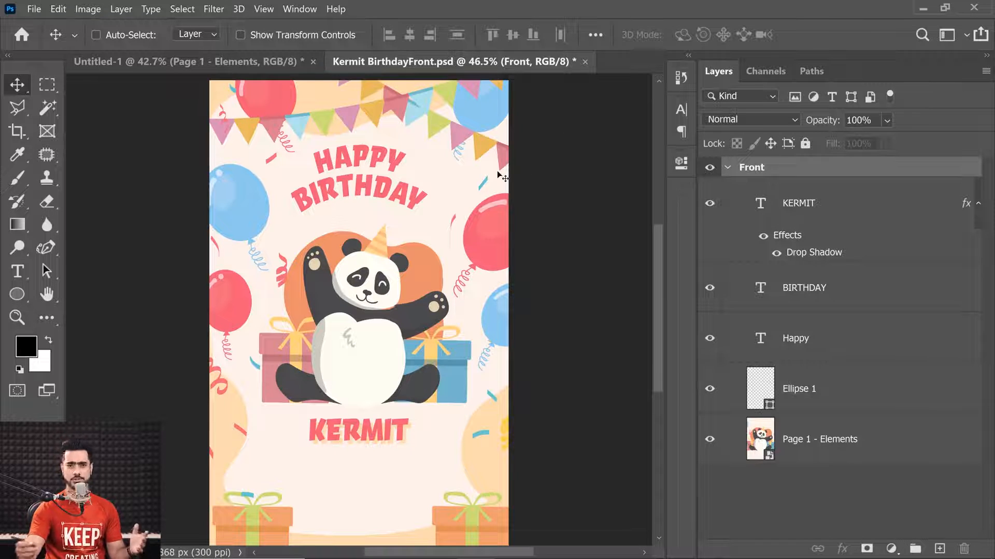
- Ungroup the Front artboard in Kermit BirthdayFront.psd, fit the design to the view, and close the file
scroll(291, 122, down, 2)
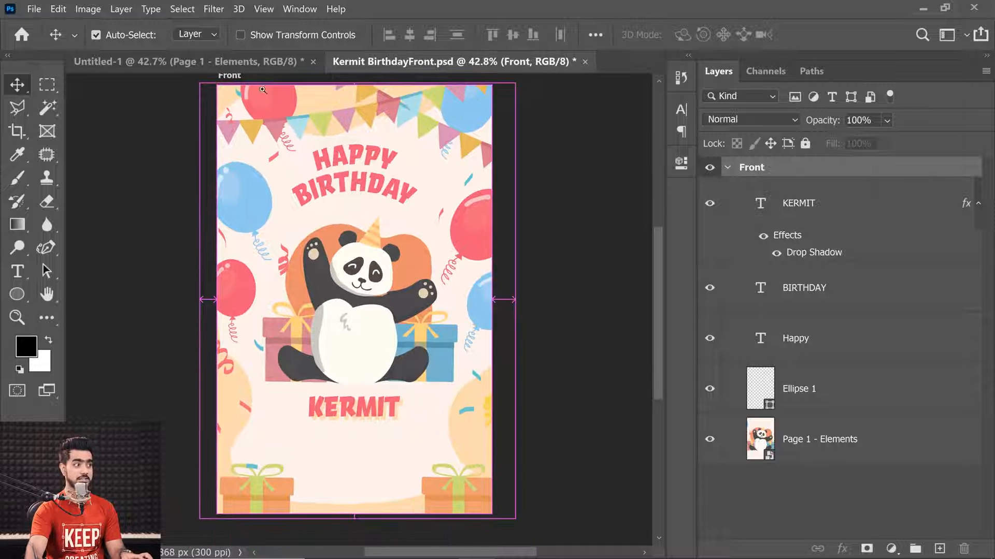
drag(266, 111, 274, 173)
scroll(286, 150, down, 3)
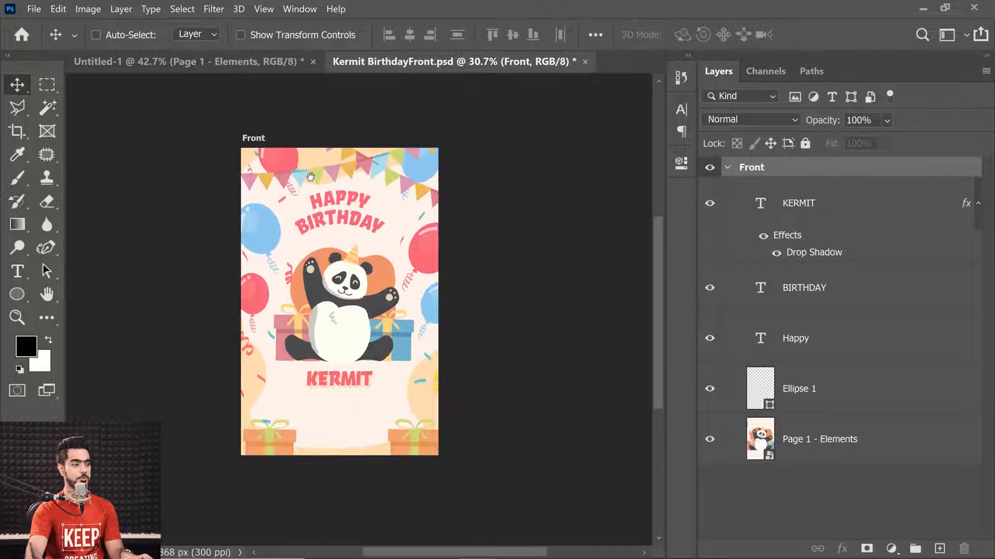
right_click(778, 169)
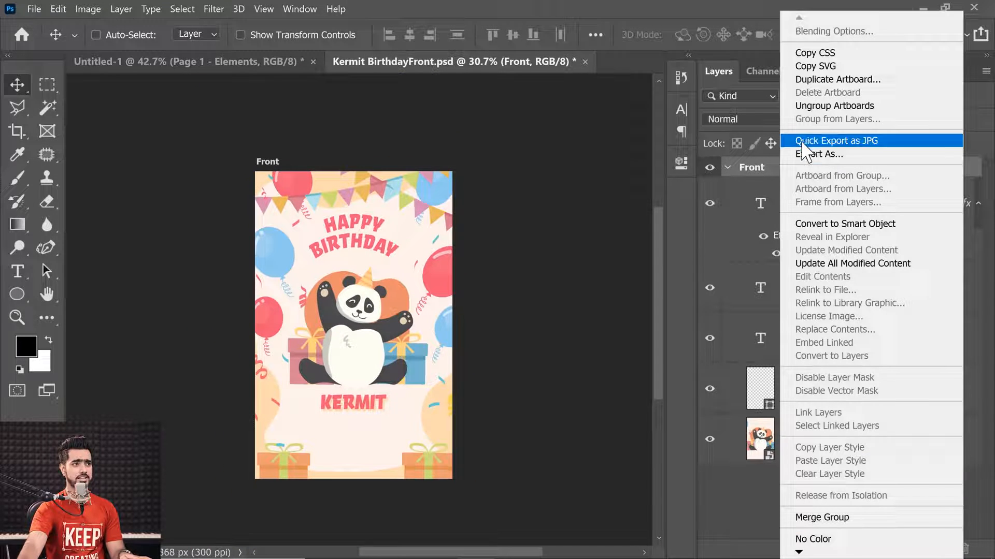
click(834, 106)
key(ctrl+0)
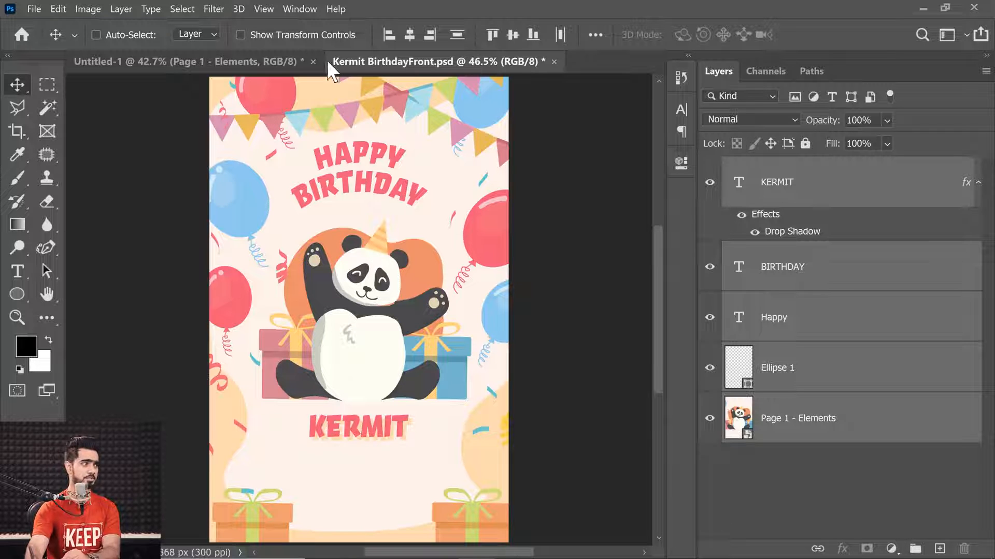
click(554, 61)
click(594, 247)
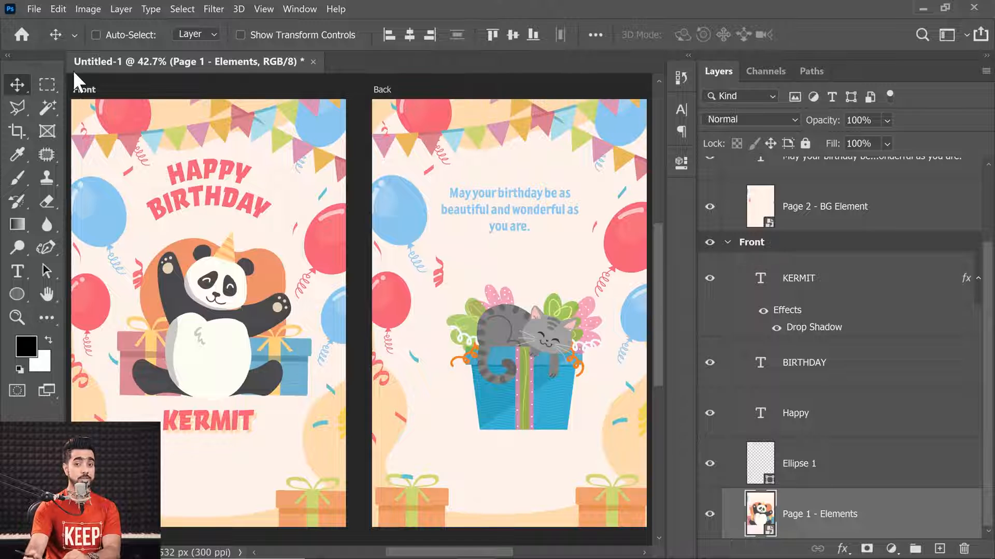
- Start an Artboards to PDF export of the two-artboard document with the New Tools folder as the destination
click(35, 8)
mouse_move(197, 222)
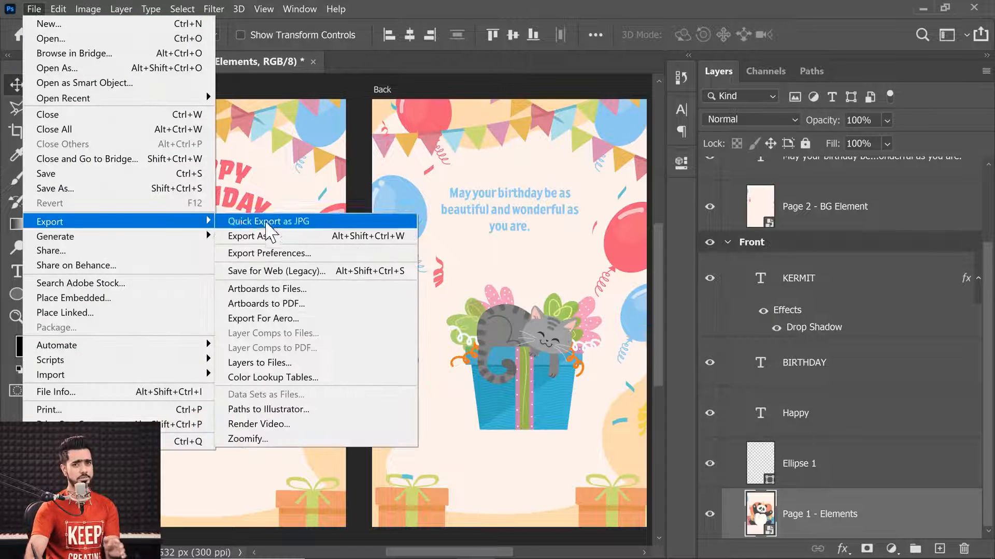
click(311, 305)
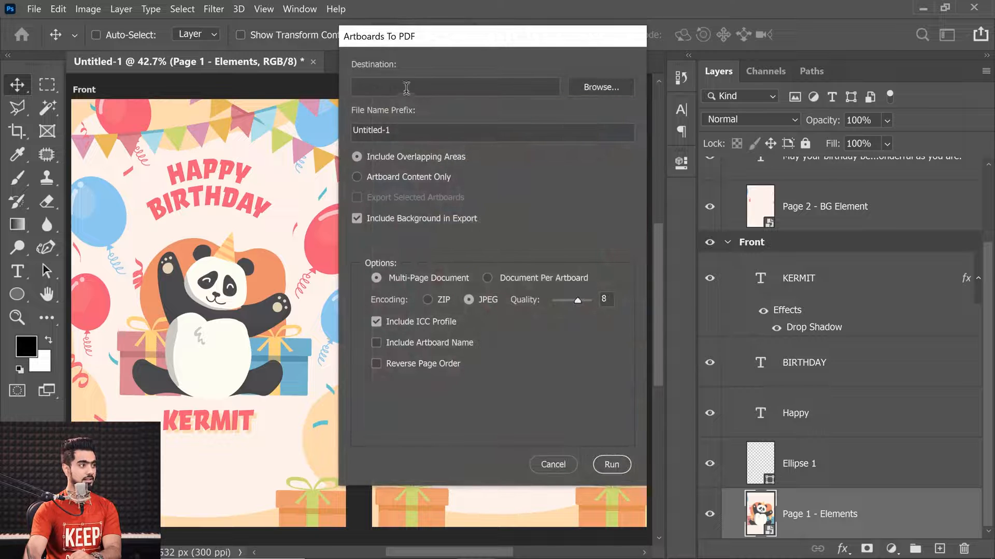
click(598, 87)
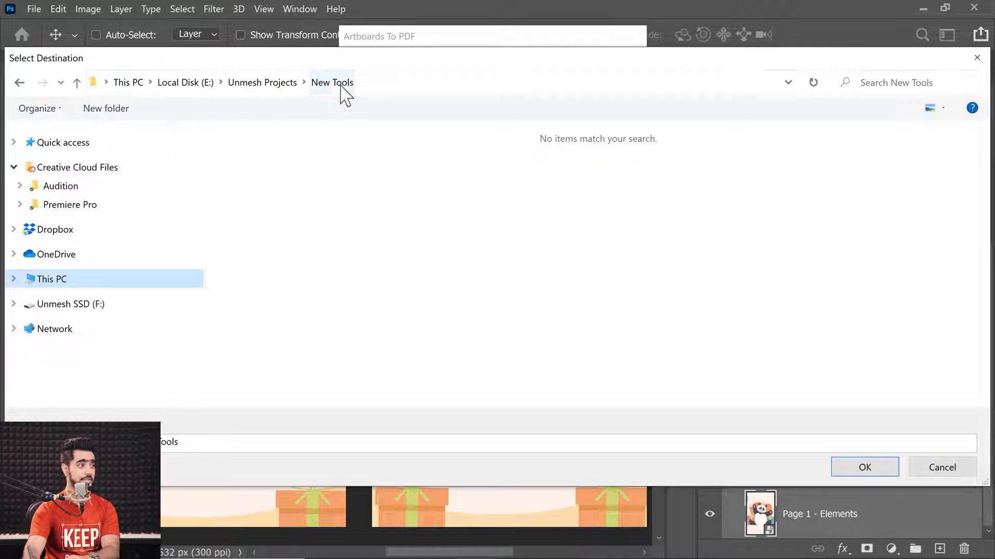
click(855, 467)
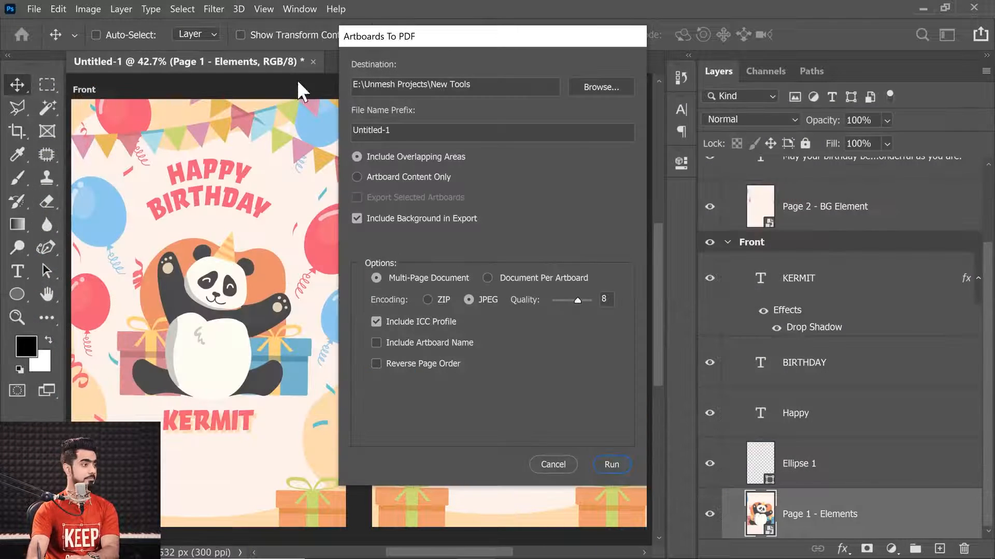
- Export the artboards to PDF as a multi-page document with the file name prefix "K Birthday -"
double_click(409, 133)
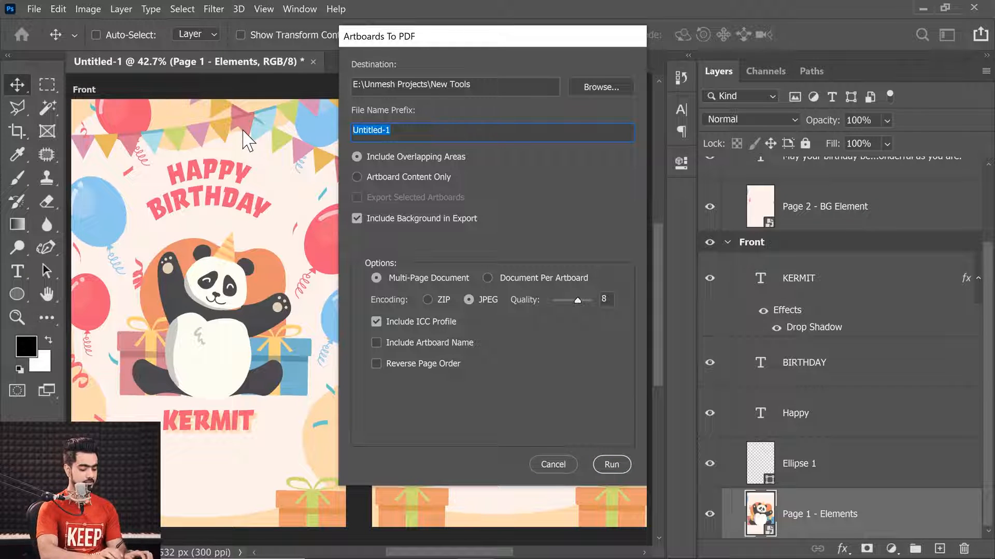
text(K Birt)
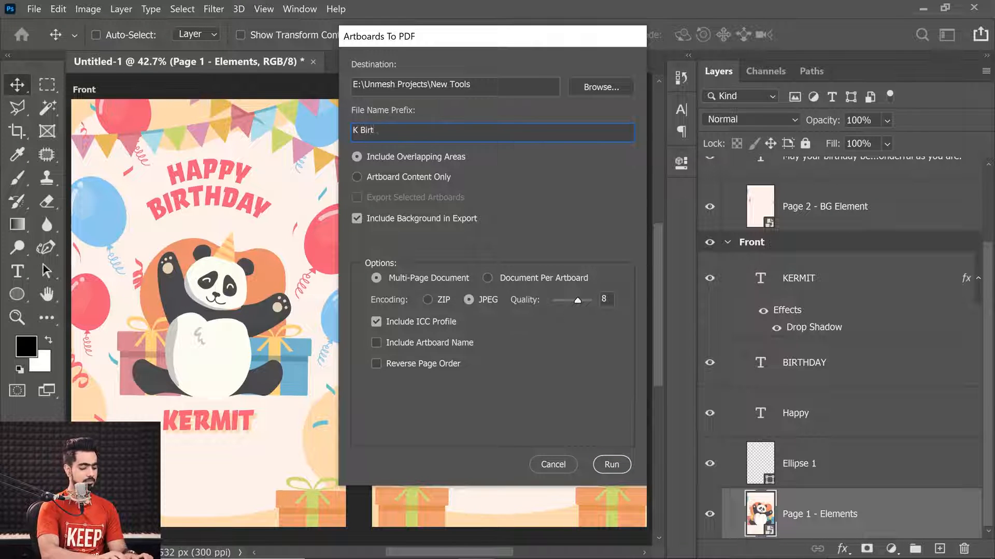
text(hday -)
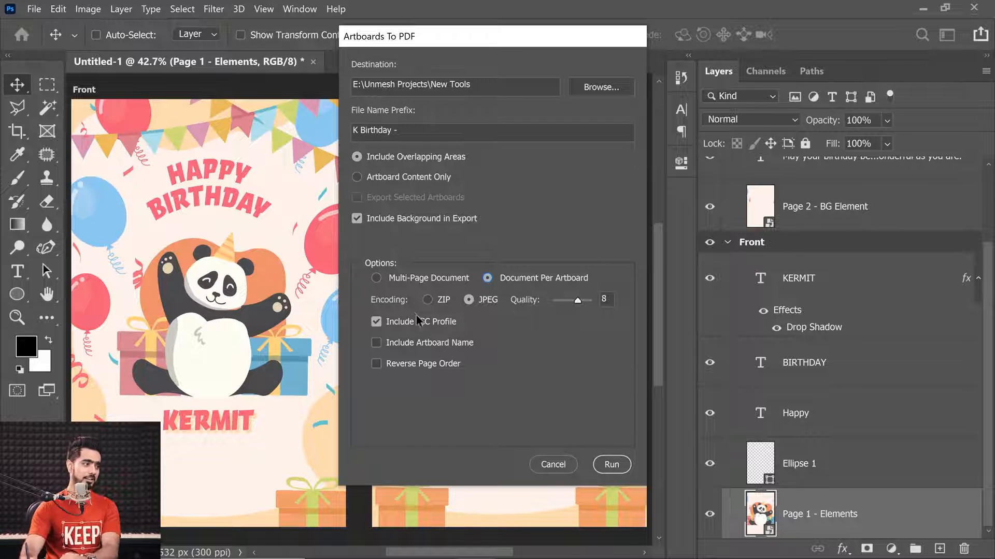
click(377, 280)
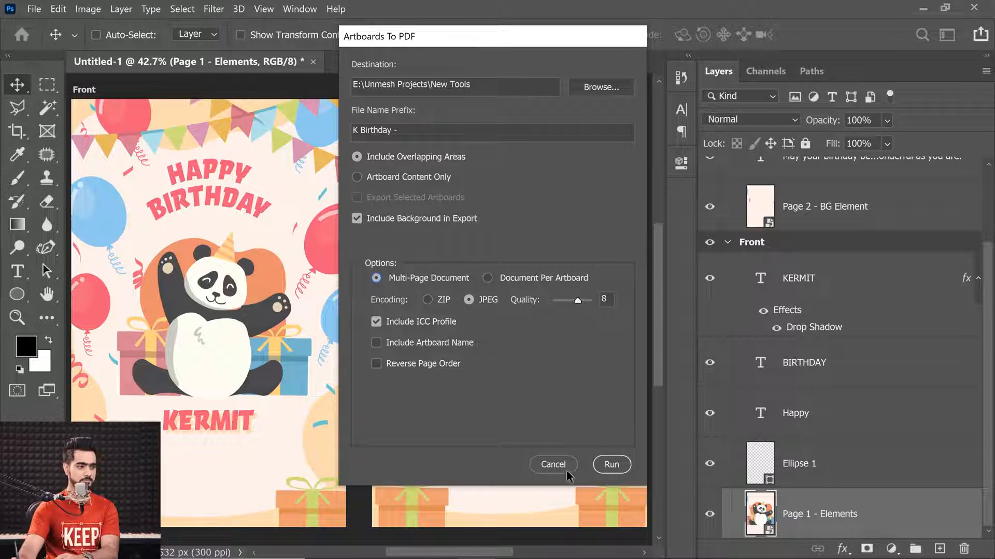
click(613, 466)
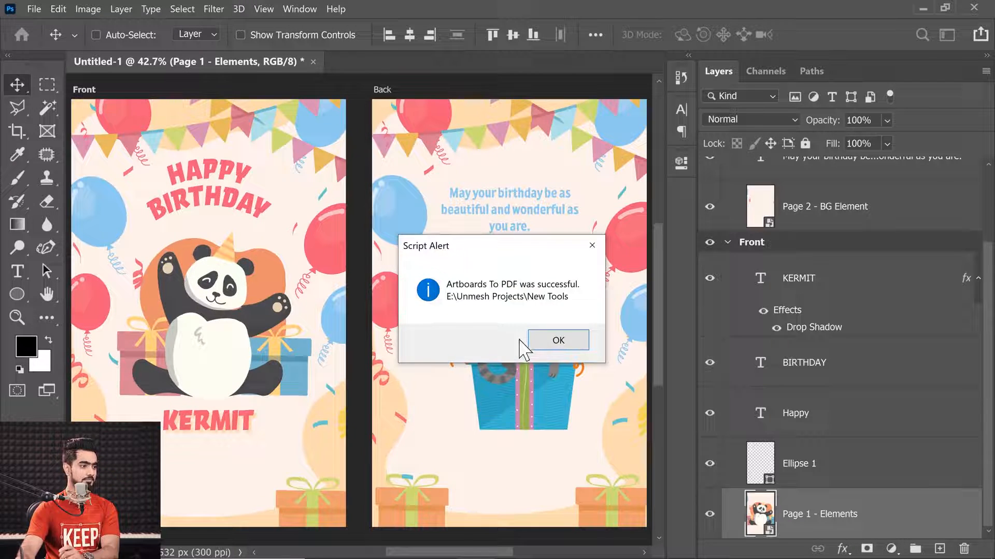
click(560, 341)
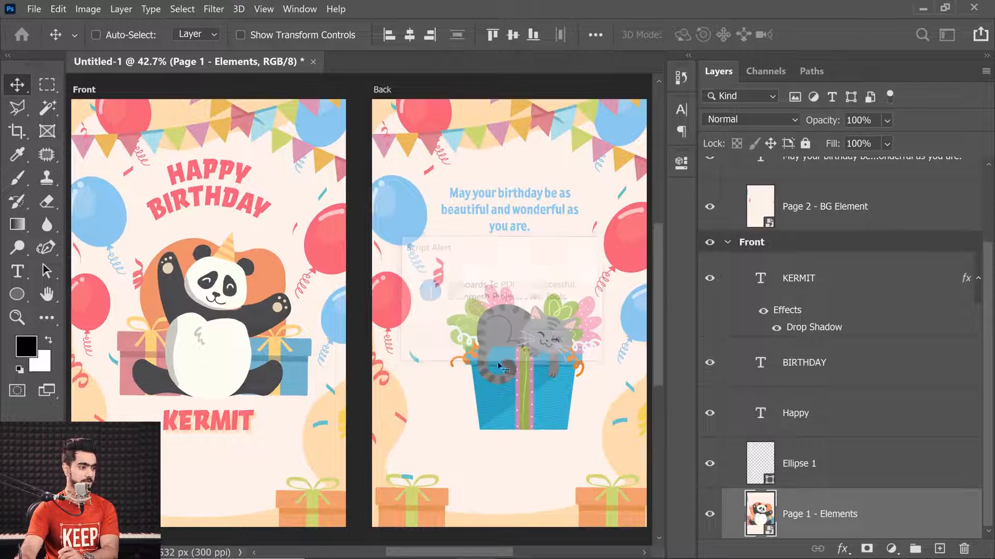
- Switch to the New Tools folder in File Explorer, open K Birthday - .pdf to check its page order, and close it
click(438, 544)
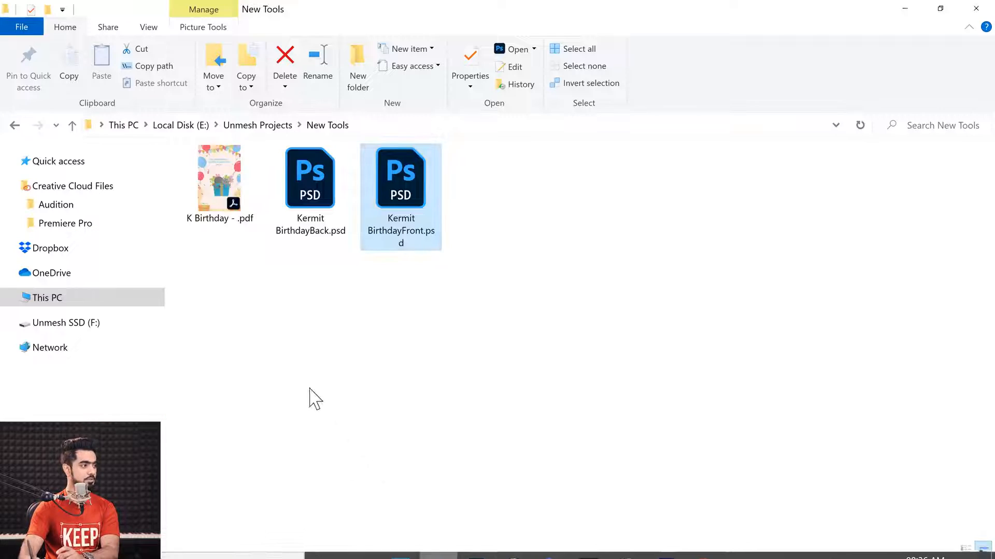
double_click(228, 176)
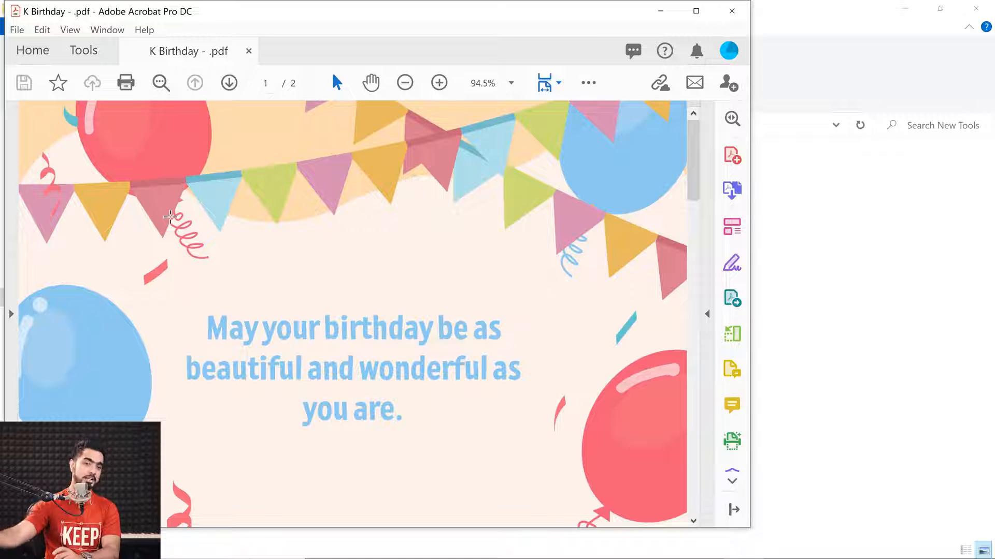
mouse_move(689, 189)
mouse_down()
mouse_move(659, 422)
mouse_move(657, 544)
mouse_move(701, 184)
mouse_up()
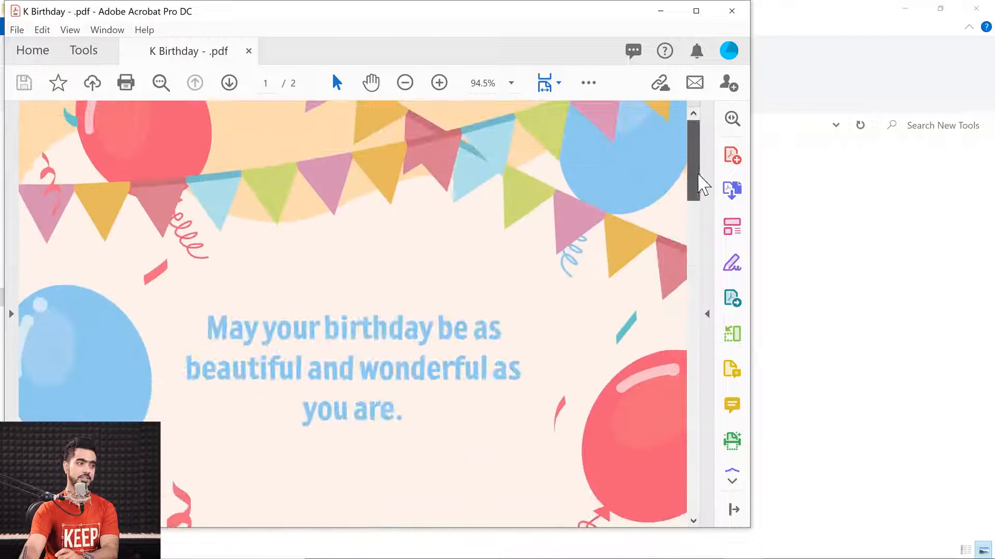
click(732, 11)
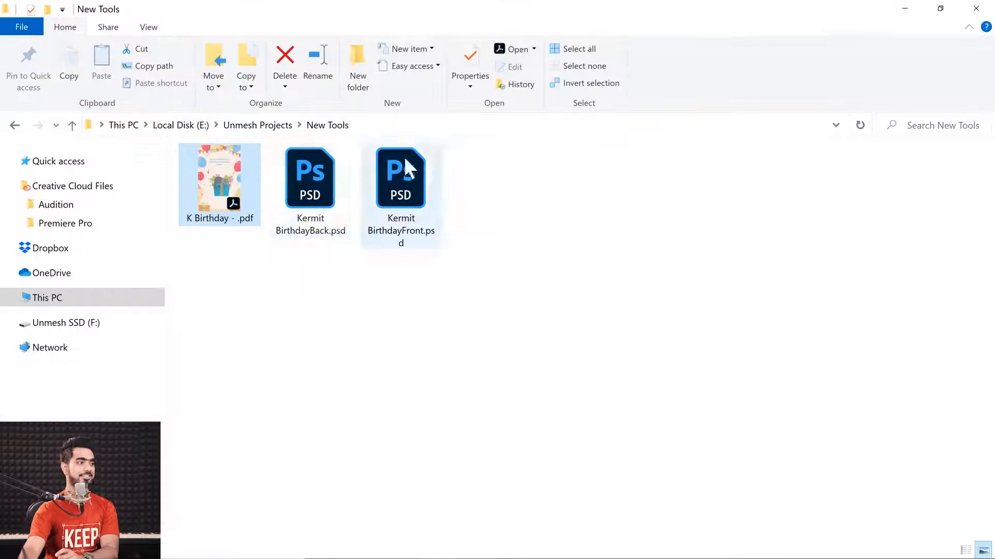
mouse_move(590, 558)
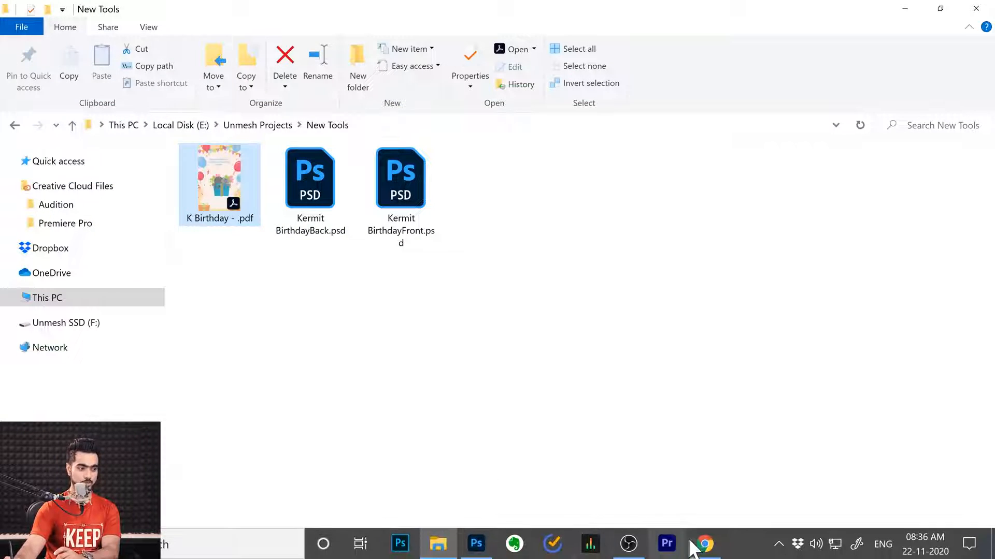
- Return to Photoshop, collapse the Front and Back artboards, and move Back below Front in the layer order
click(477, 550)
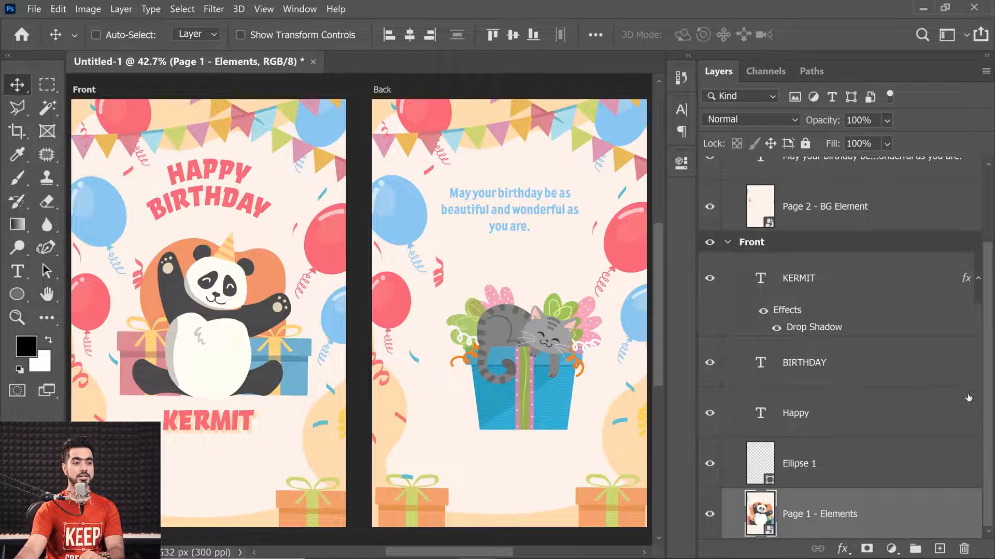
scroll(992, 409, up, 3)
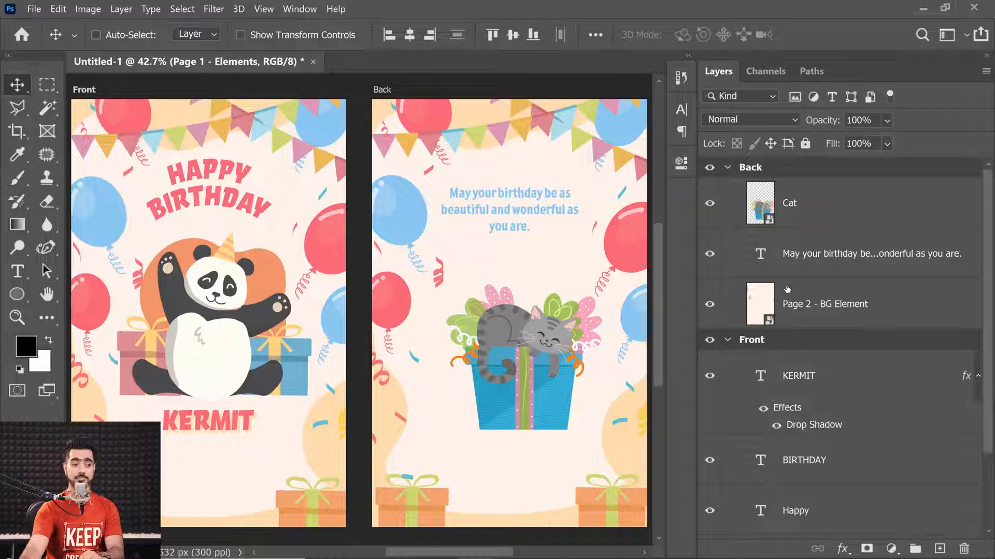
click(727, 340)
click(728, 168)
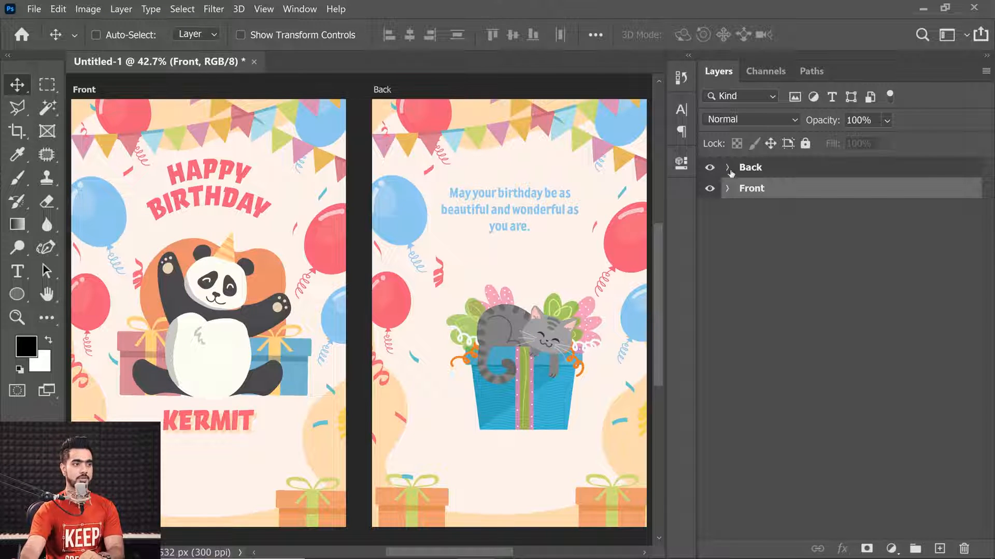
drag(753, 173, 745, 213)
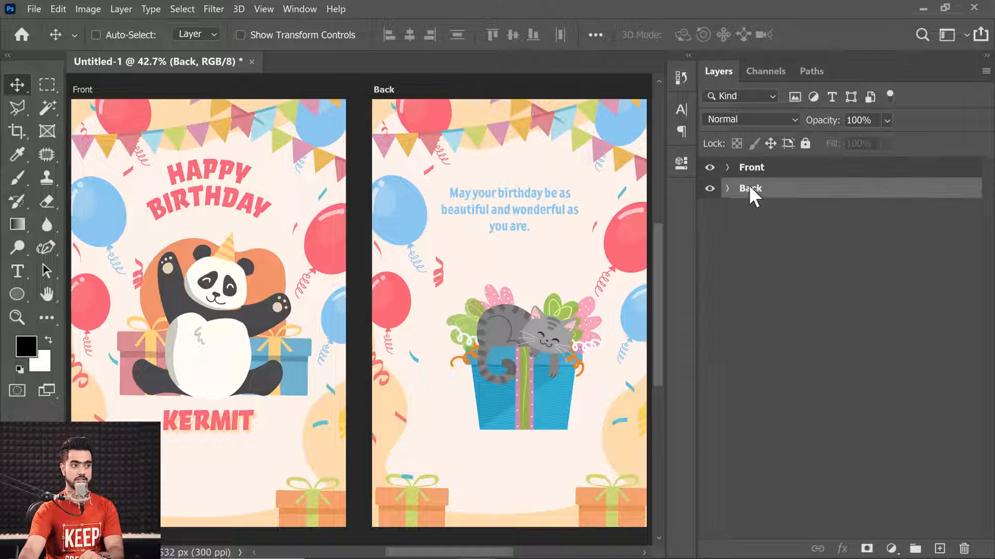
click(759, 169)
click(760, 196)
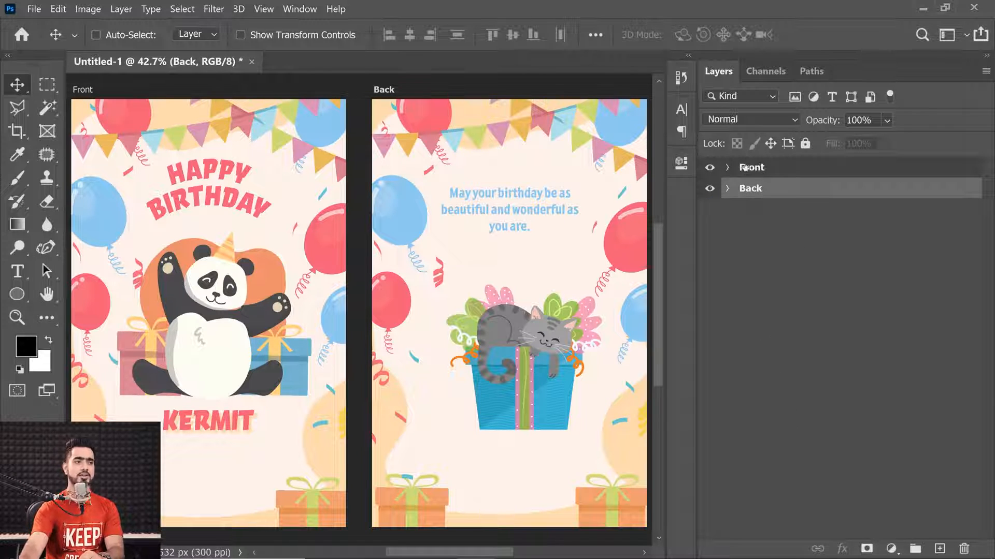
click(749, 167)
click(765, 191)
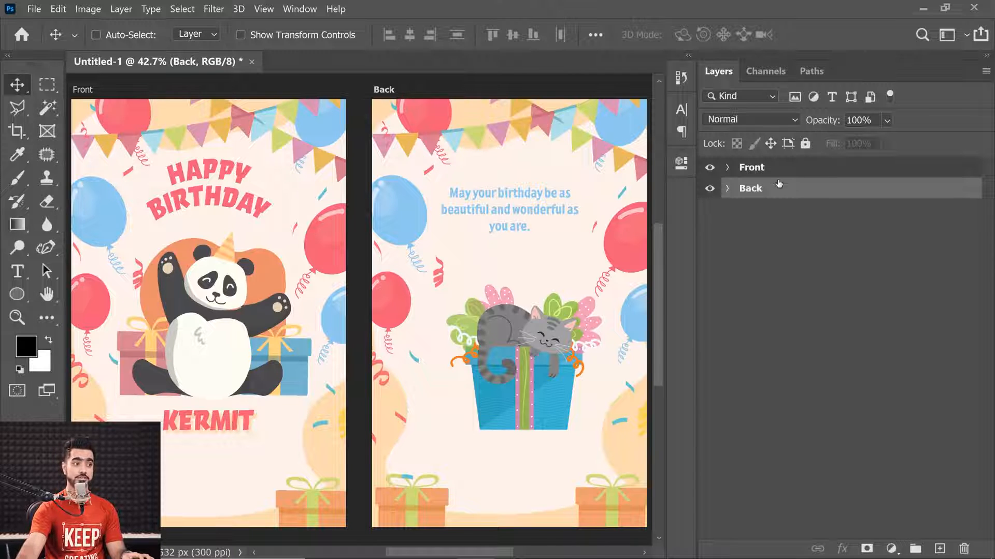
click(774, 168)
click(721, 229)
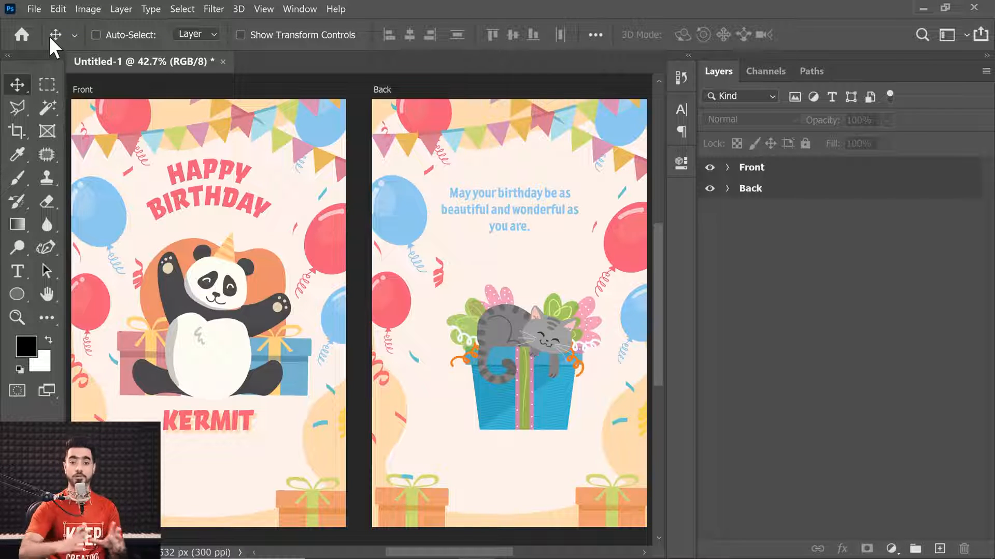
- Export the reordered artboards as a multi-page PDF with the prefix "Kermit 2" into the New Tools folder
click(34, 8)
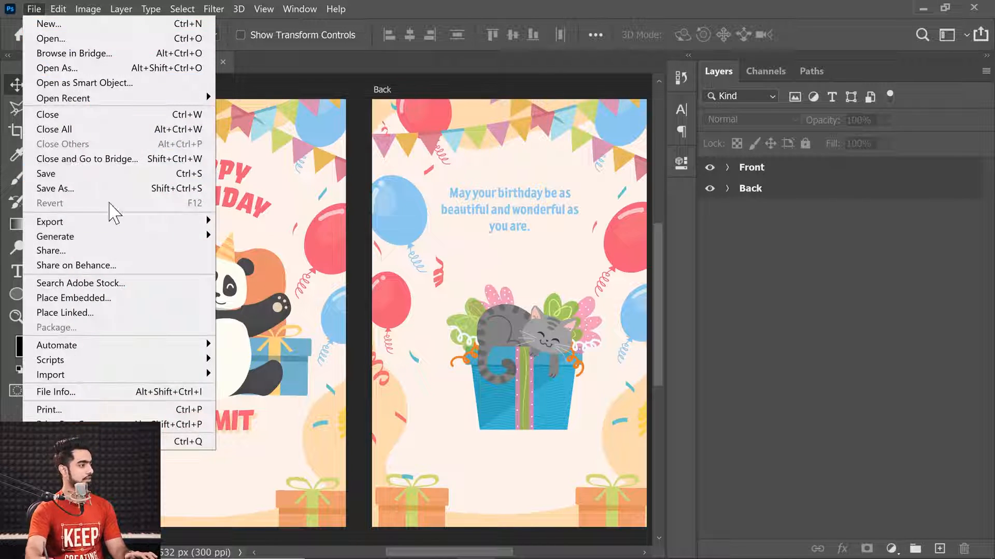
mouse_move(169, 238)
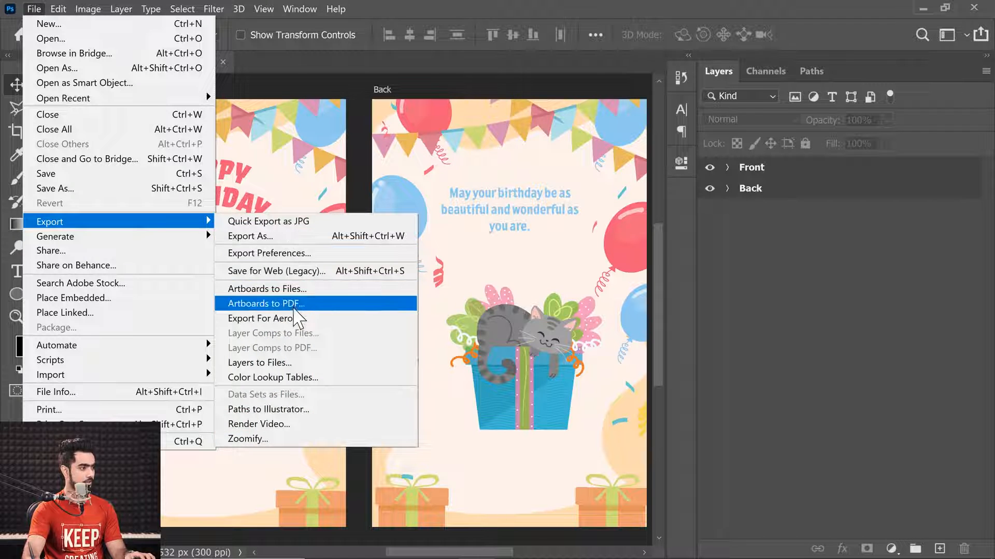
click(295, 306)
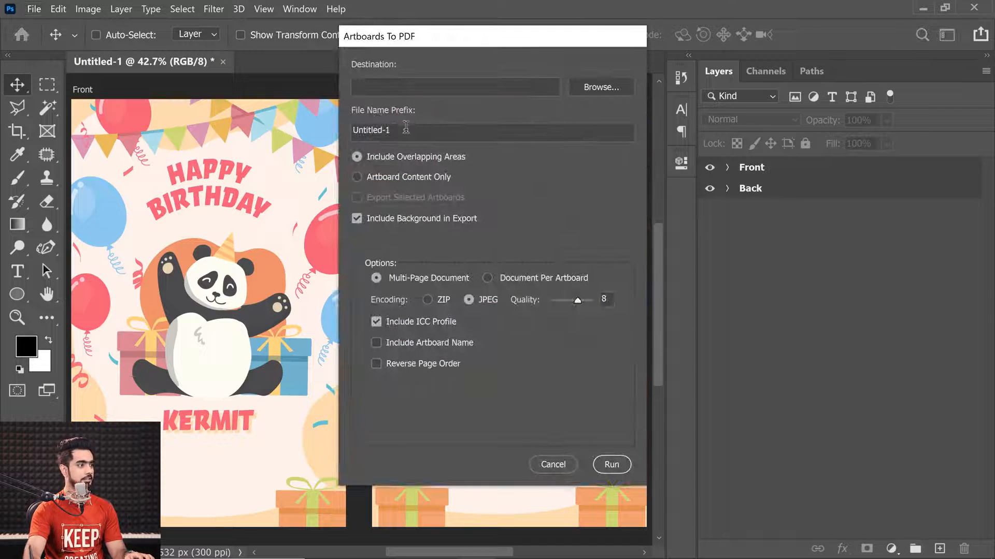
text(Kermi)
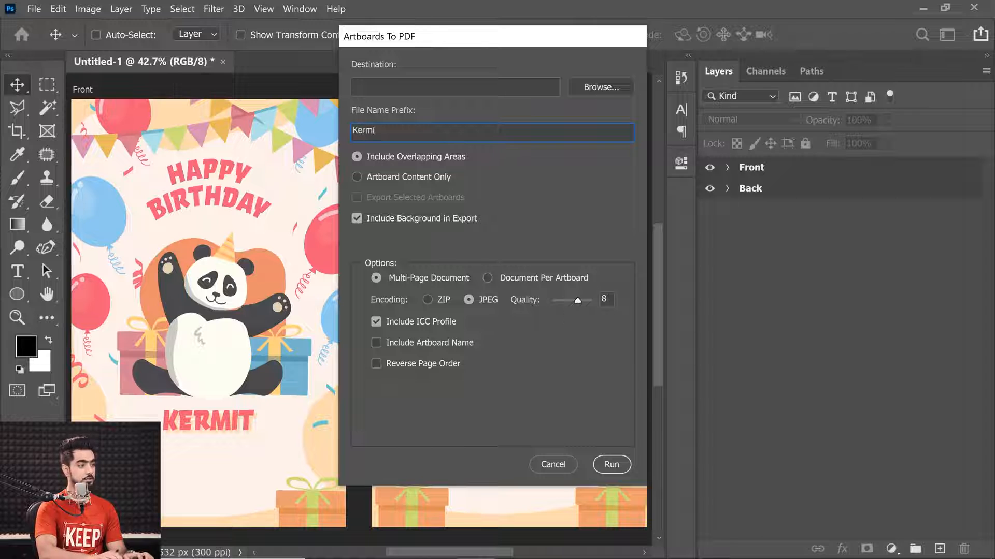
text(t 2)
click(601, 88)
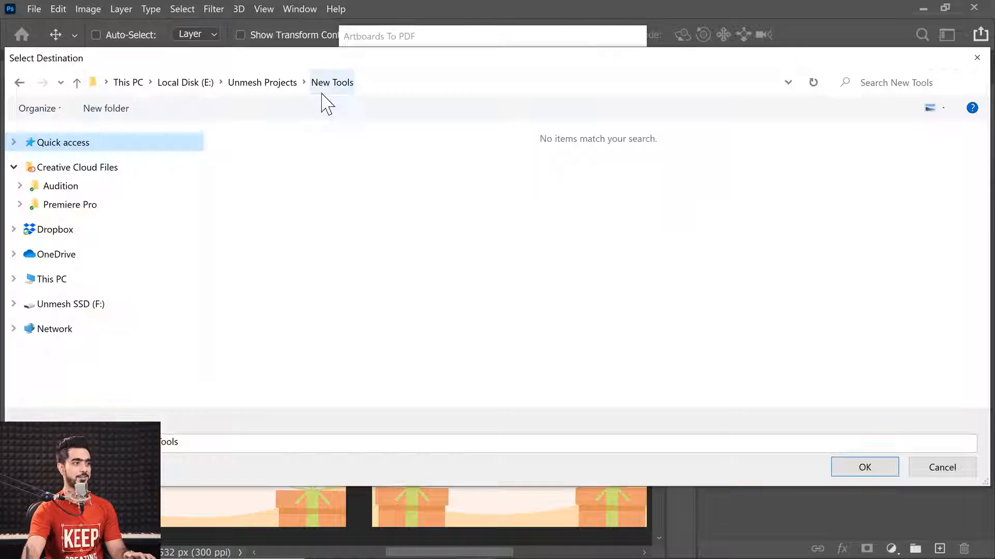
click(859, 468)
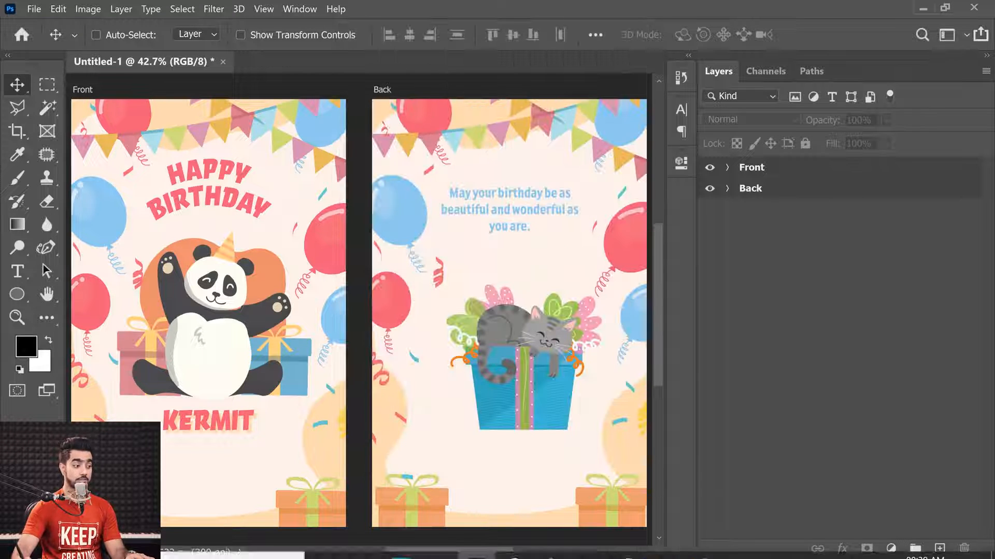
- Switch to File Explorer, open Kermit 2.pdf from the New Tools folder, and examine the order of its pages
click(437, 543)
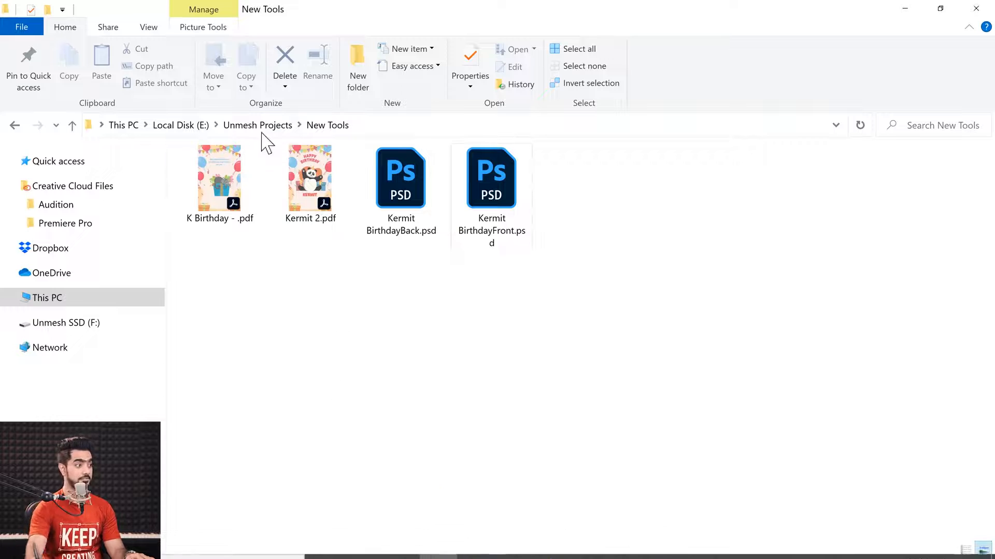
double_click(309, 185)
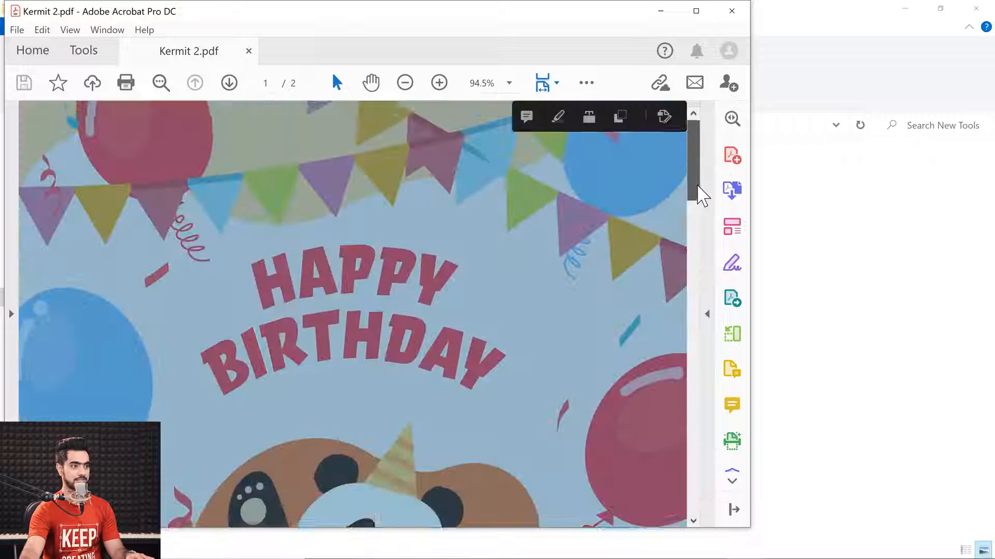
drag(697, 195, 673, 421)
scroll(603, 312, down, 2)
scroll(603, 318, down, 2)
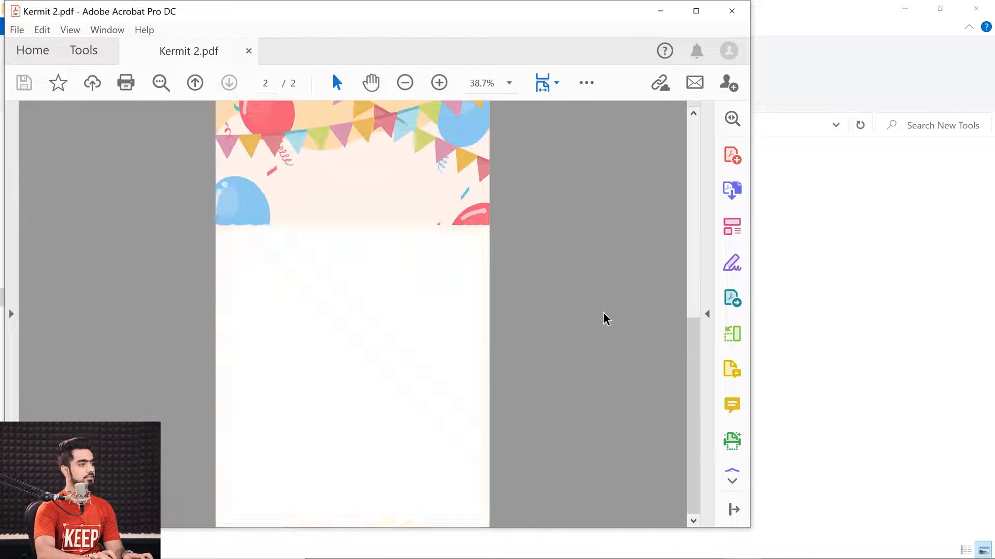
drag(694, 366, 650, 226)
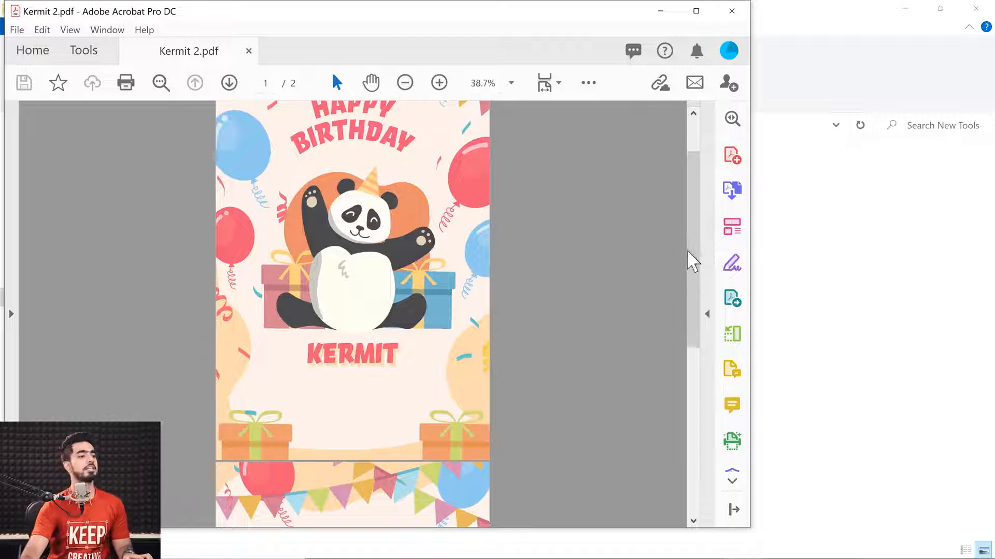
scroll(688, 233, up, 2)
click(661, 11)
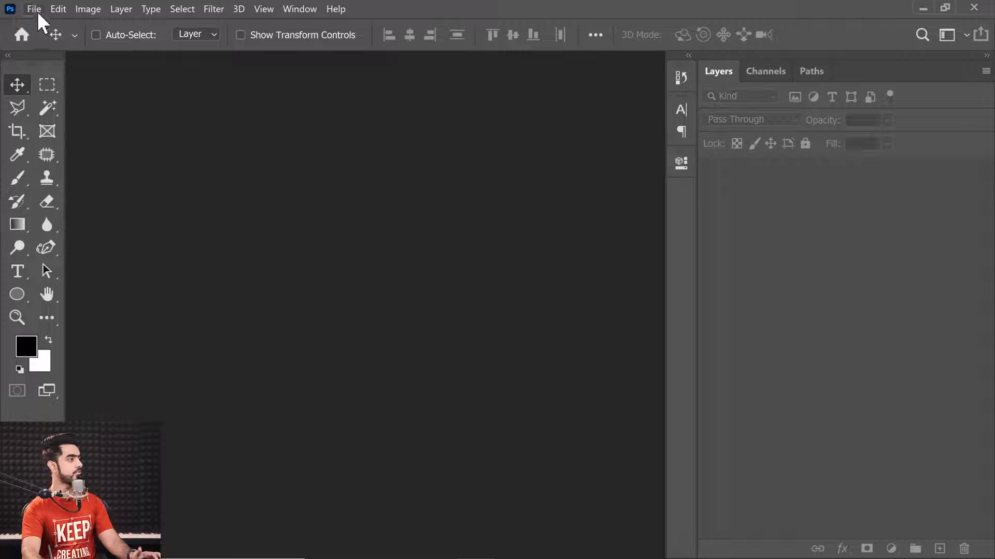
- Create a new blank document from the A3 print preset, 297 x 420 mm at 300 ppi
click(35, 9)
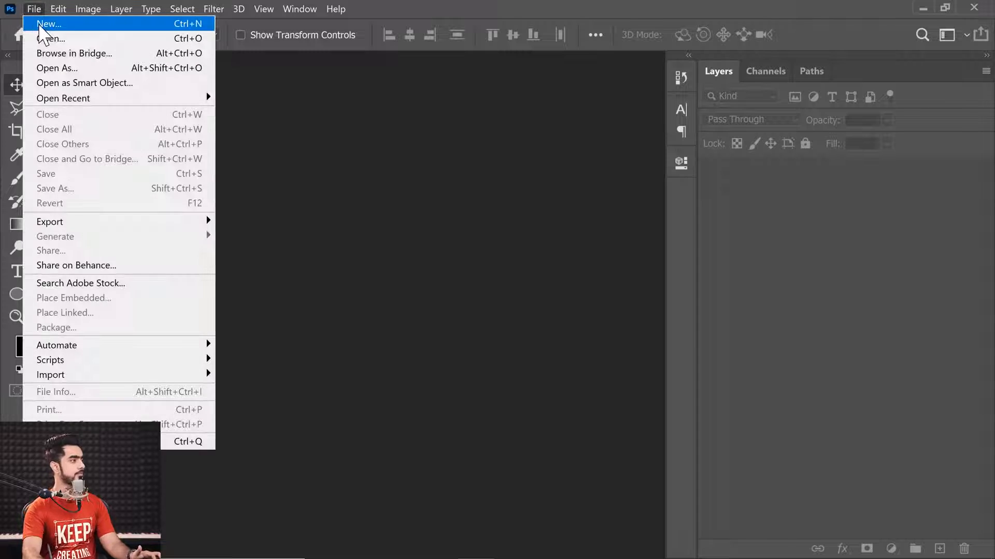
click(46, 23)
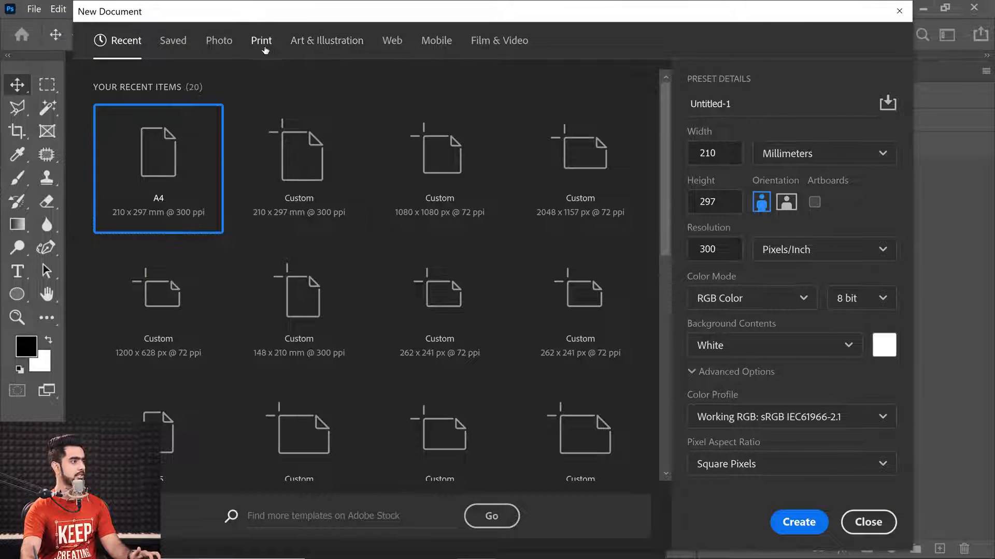
click(265, 47)
click(394, 263)
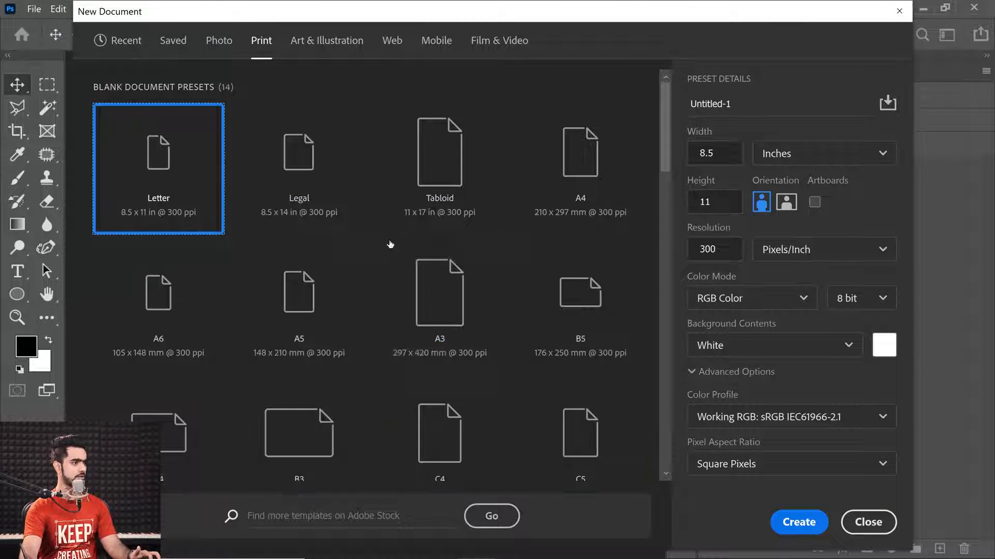
click(453, 329)
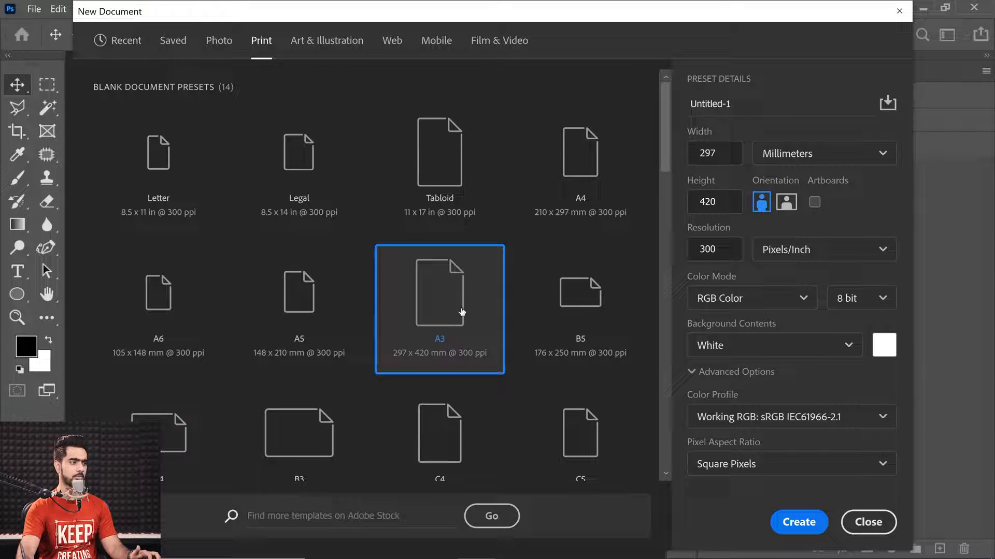
click(802, 523)
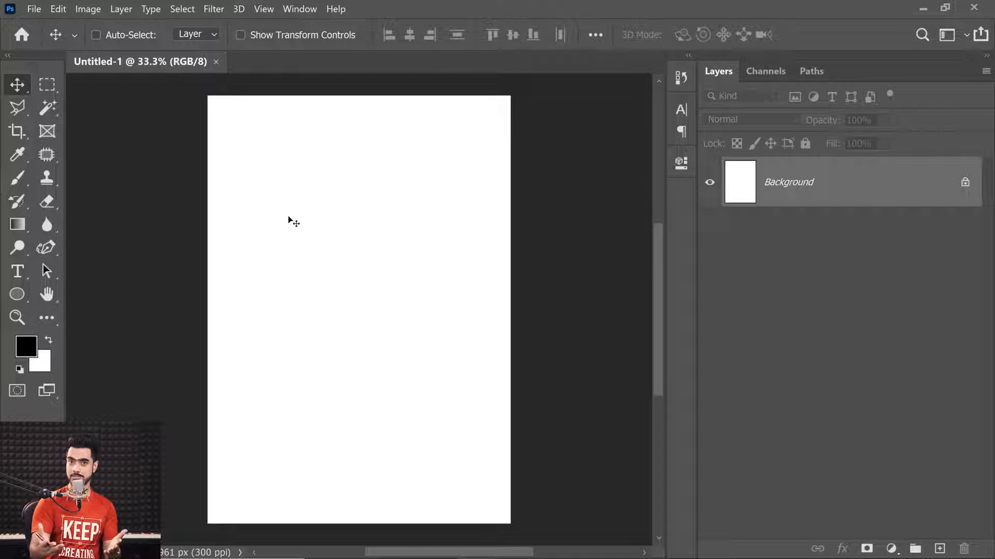
key(ctrl+minus)
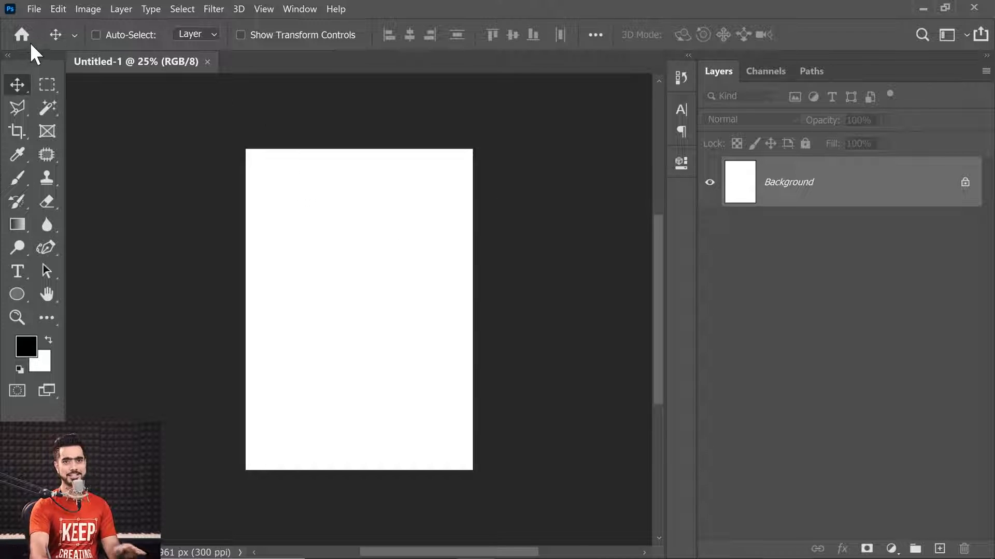
- Create a new A3 document, 297 x 420 mm at 300 ppi, with artboards enabled, and close the document without artboards
click(35, 15)
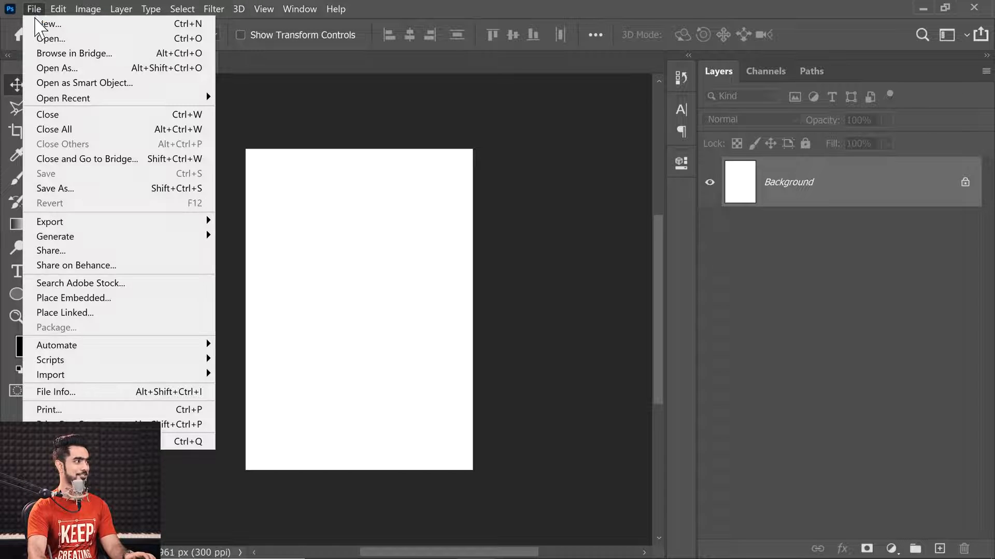
click(37, 21)
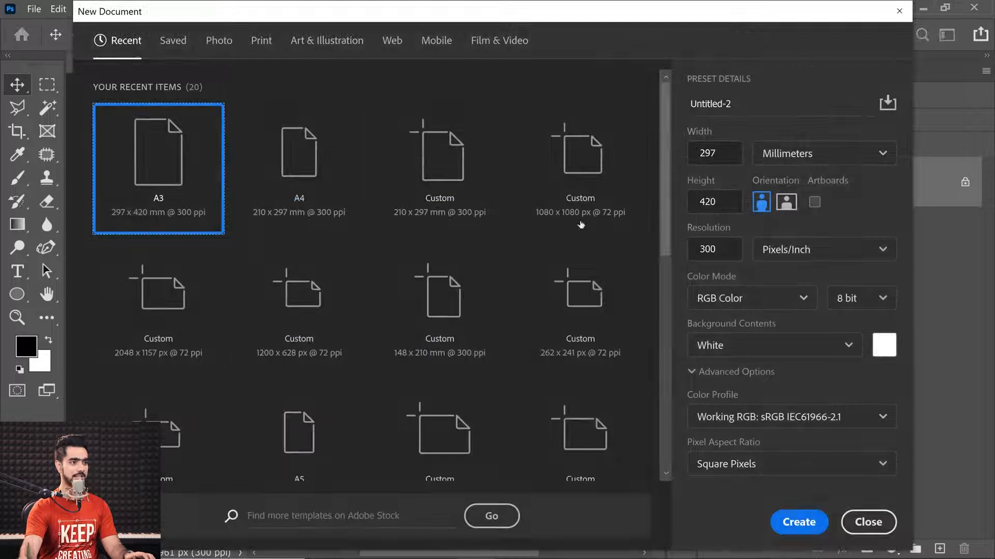
click(814, 203)
click(799, 522)
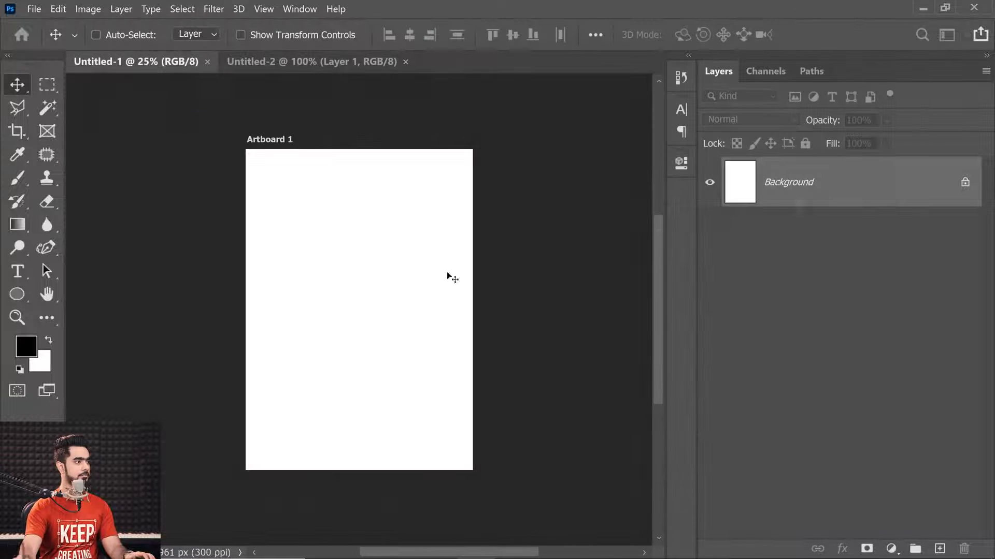
click(207, 62)
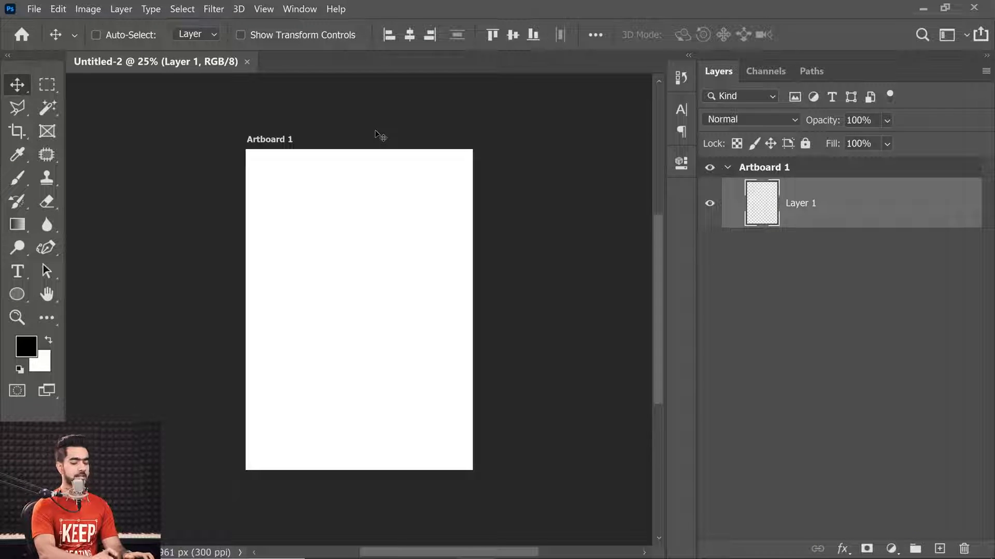
- Draw a large rectangular frame inside Artboard 1 with the Frame tool and fill it with Surfing (4).jpg from the Images folder
key(ctrl+0)
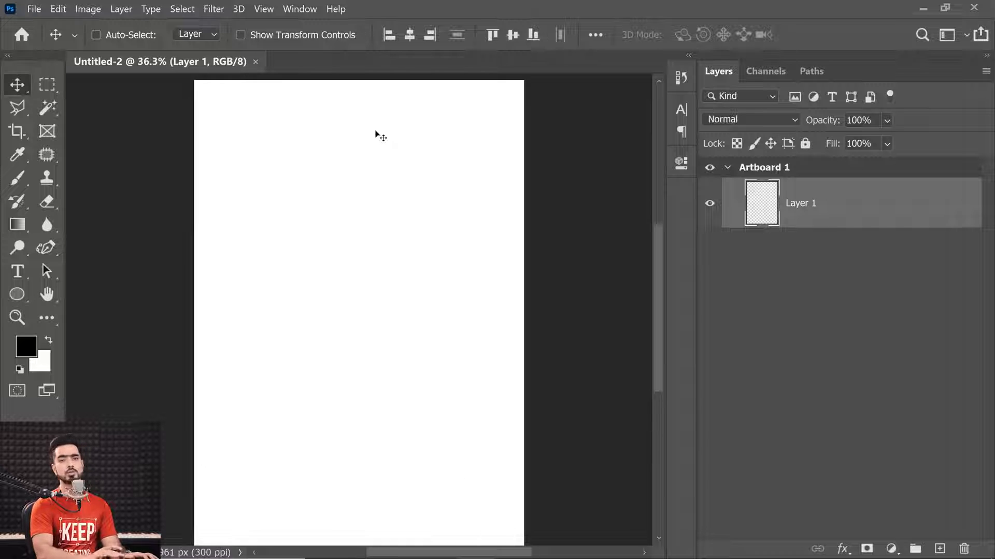
click(47, 132)
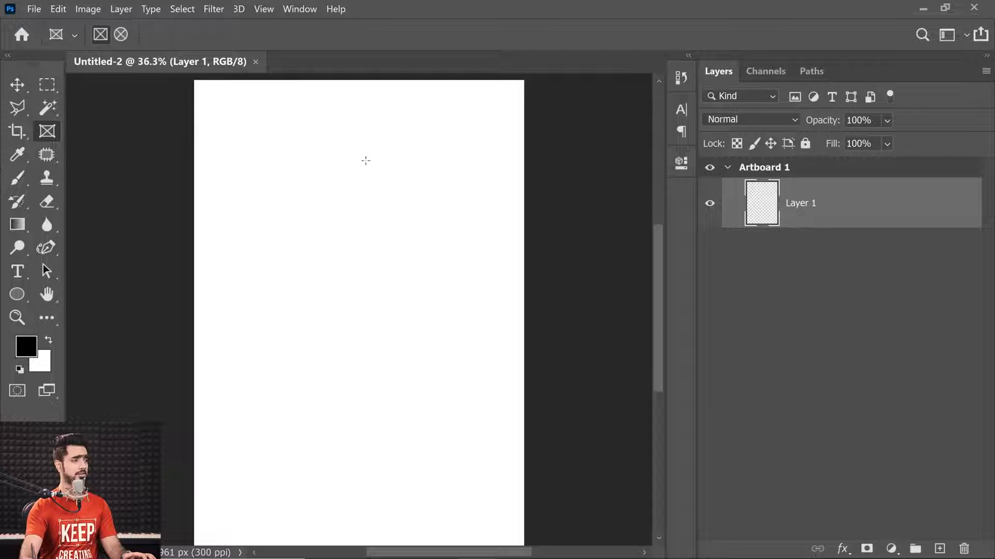
drag(233, 105, 489, 482)
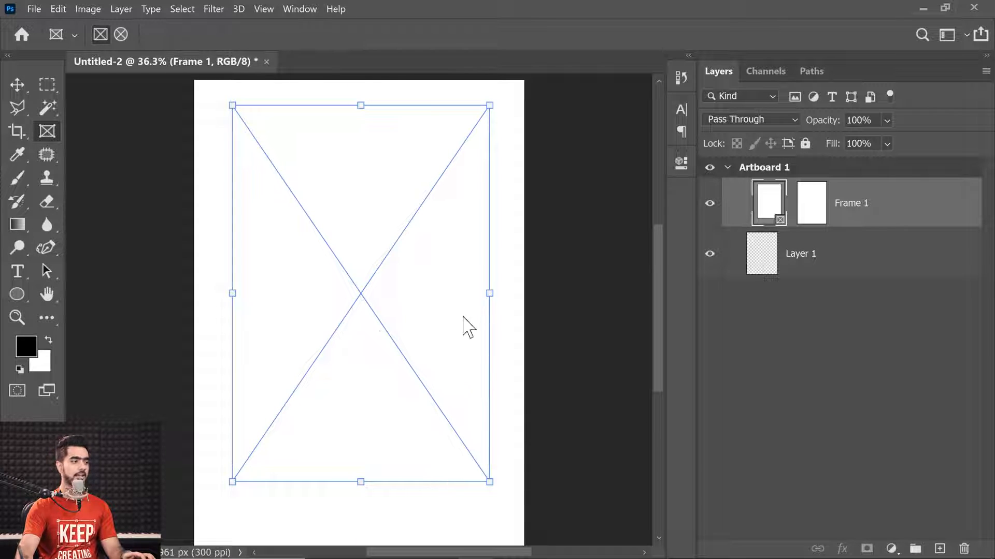
click(438, 544)
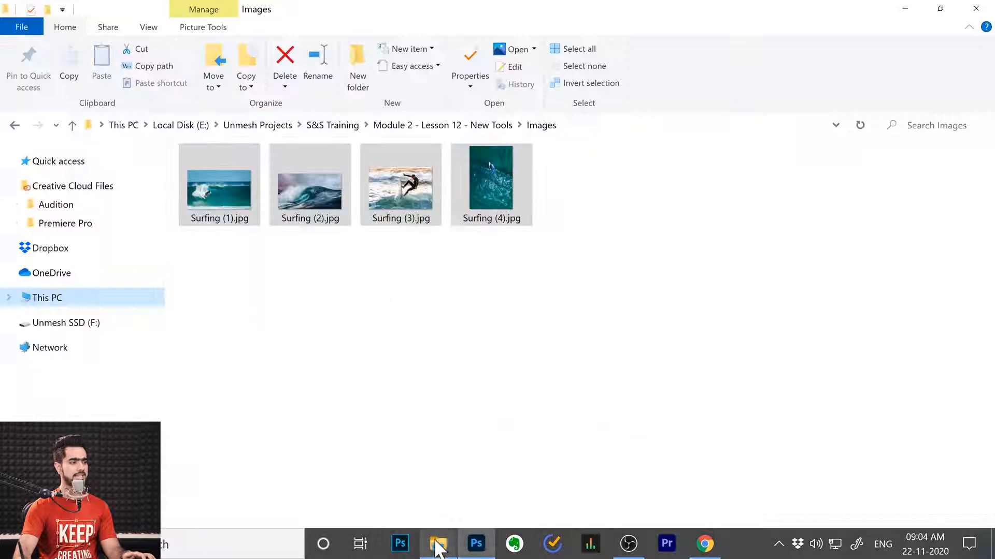
click(436, 402)
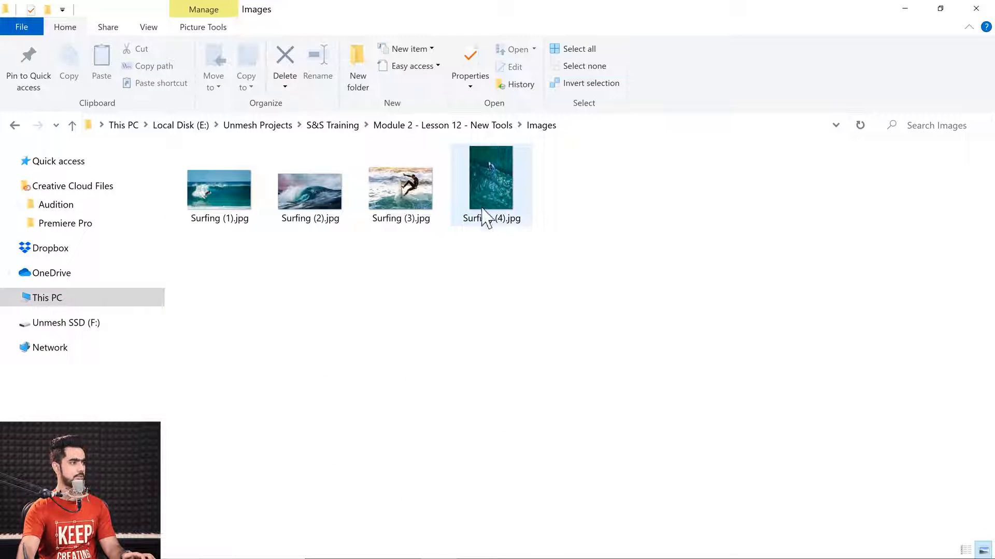
drag(495, 166, 360, 220)
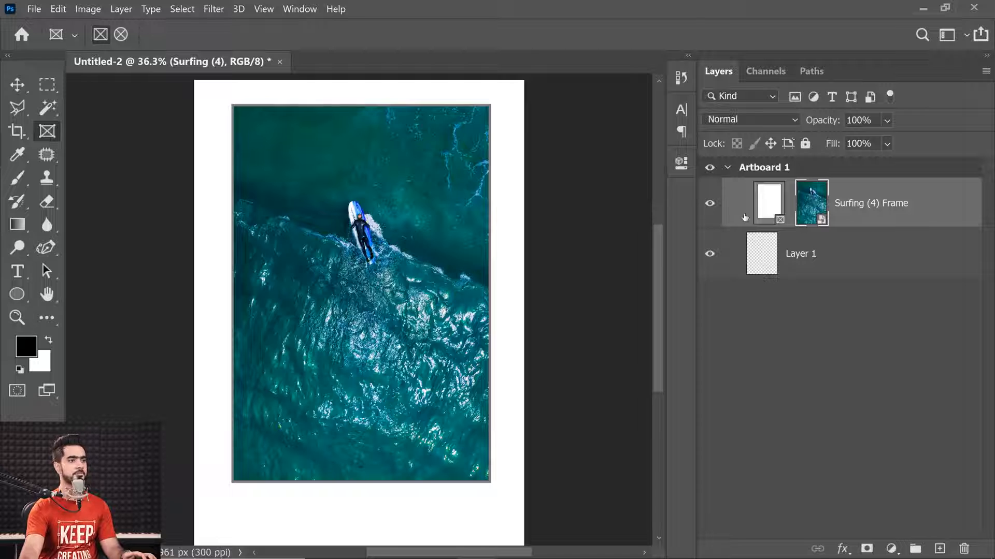
- Narrow the frame by pulling in its right edge, and enlarge and reposition the surfing photo inside it
click(772, 213)
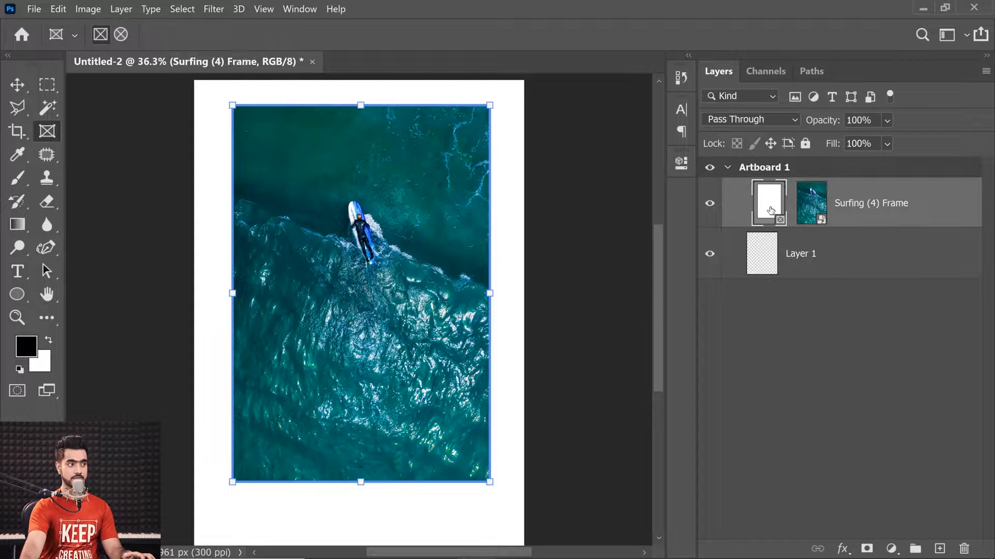
drag(490, 293, 463, 294)
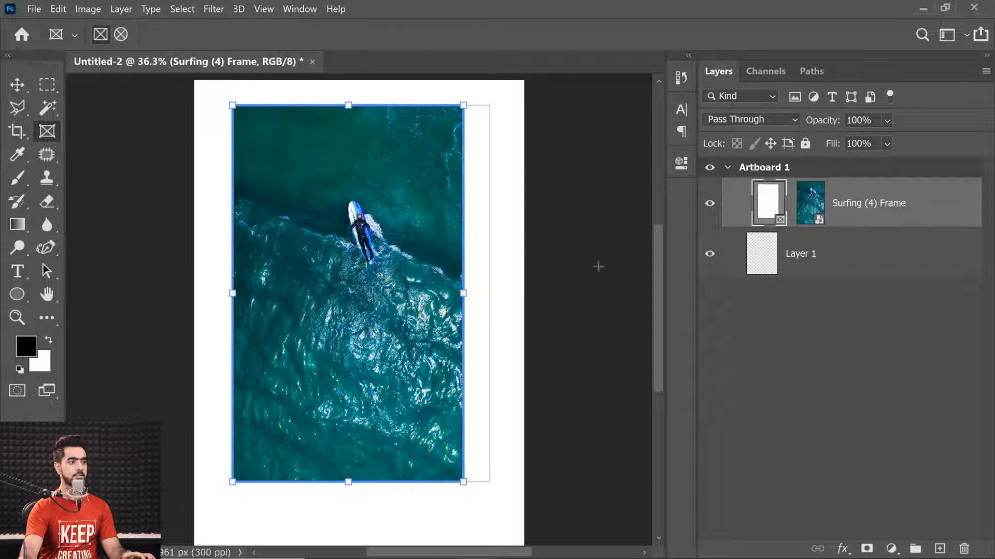
click(815, 208)
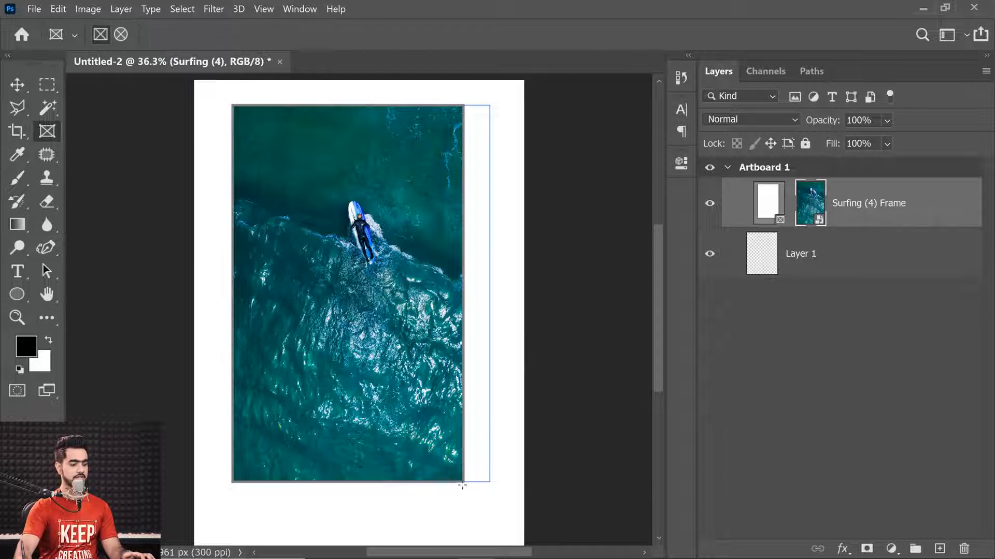
key(ctrl+t)
drag(488, 482, 528, 494)
drag(434, 284, 413, 284)
key(Return)
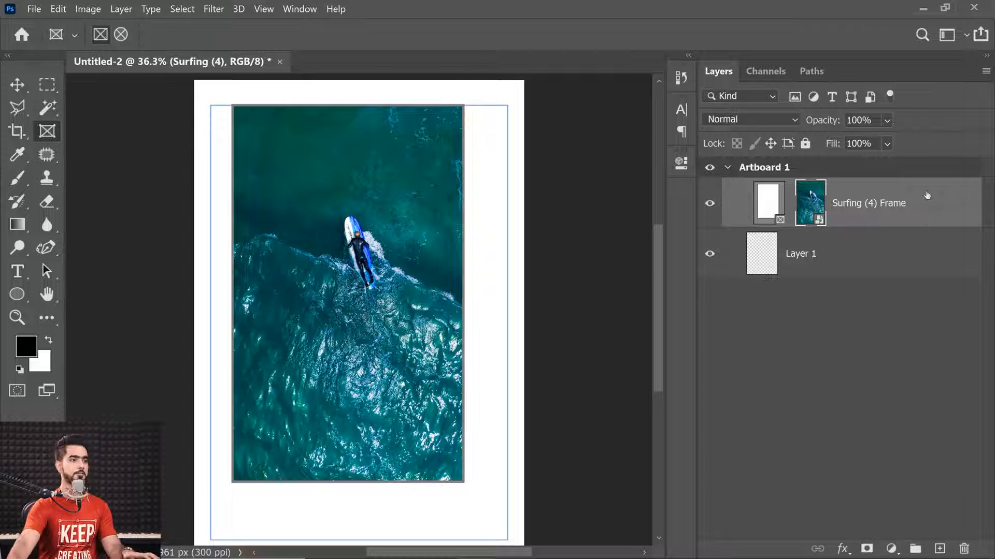
- Delete the surfing photo frame together with Layer 1, leaving Artboard 1 empty
shift+click(895, 262)
drag(895, 262, 964, 549)
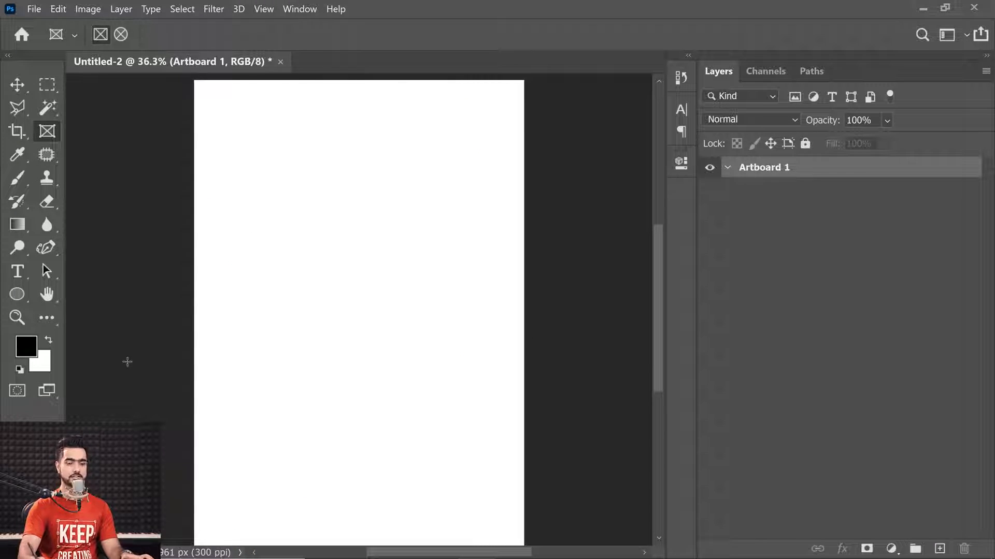
mouse_move(336, 185)
mouse_down()
mouse_move(320, 186)
mouse_move(344, 201)
mouse_up()
- Add two more artboards of the same size in a row to the right of Artboard 1 using the Artboard tool
key(ctrl+minus)
key(ctrl+minus)
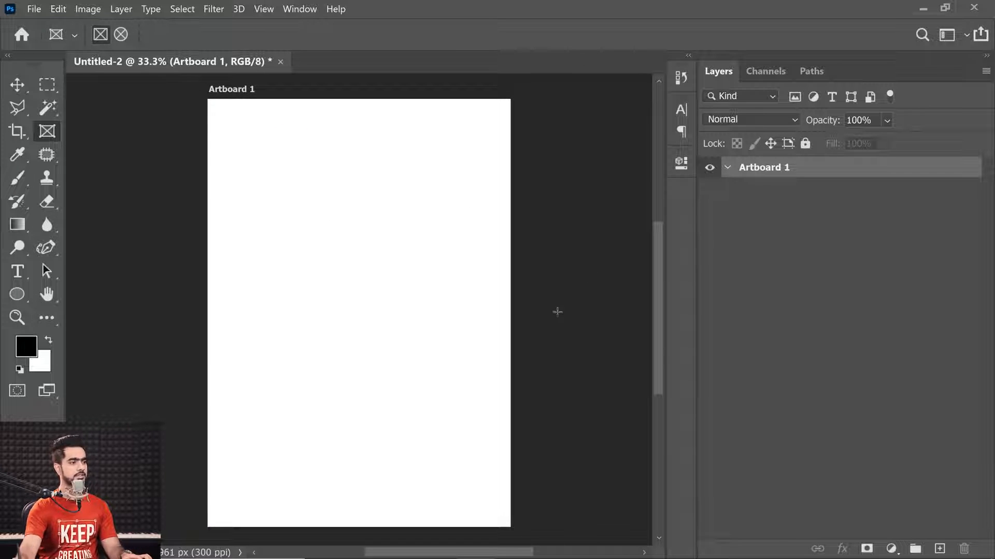
key(ctrl+minus)
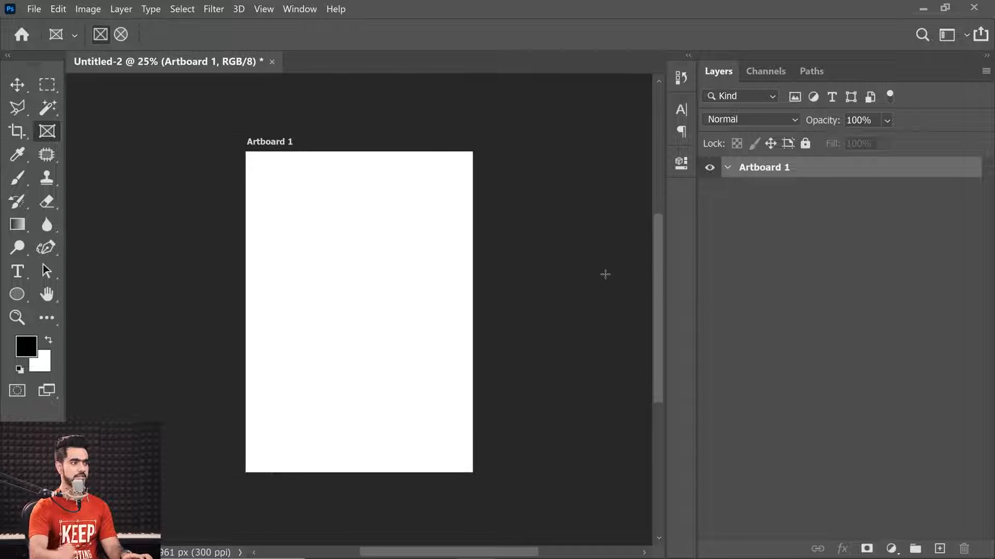
key(v)
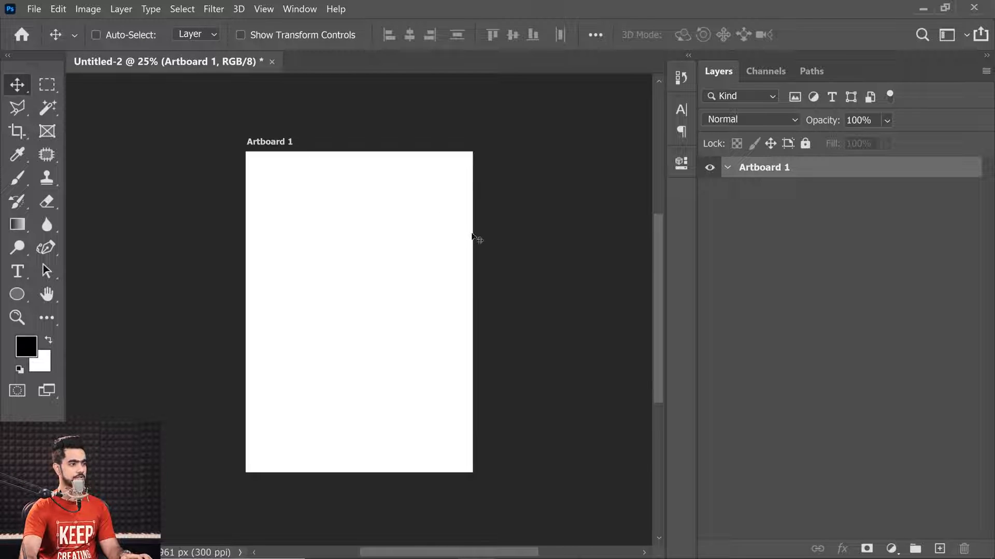
key(shift+v)
click(510, 312)
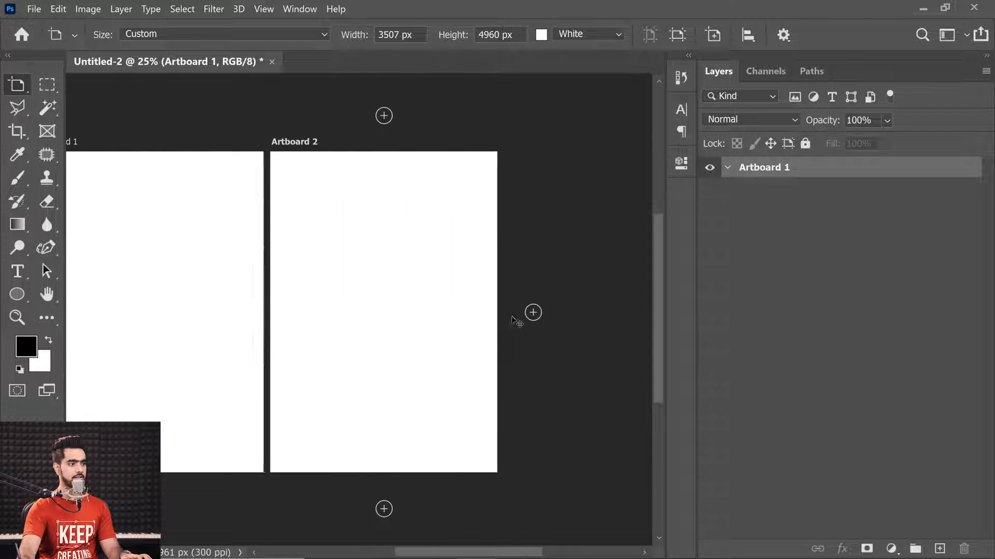
click(508, 313)
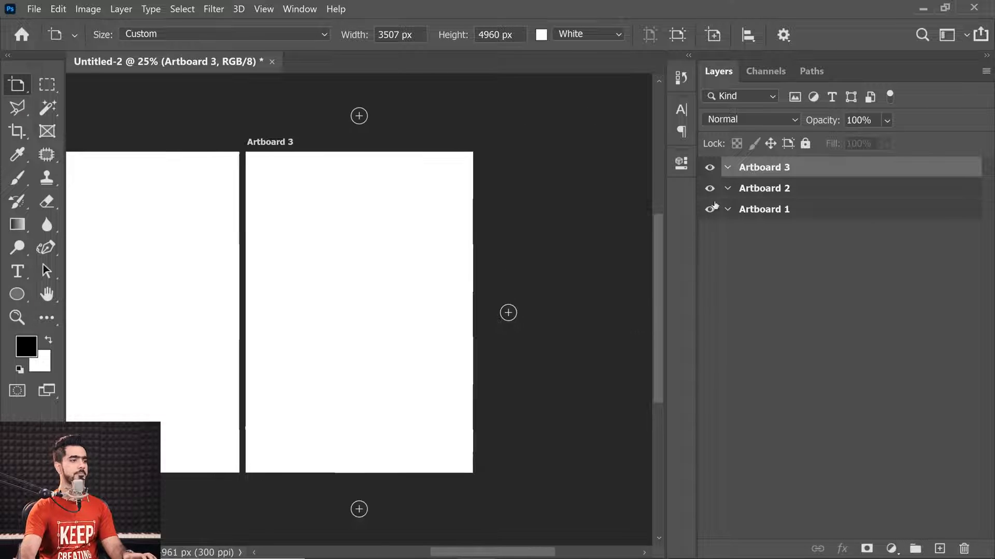
- Rename Artboard 1, Artboard 2 and Artboard 3 as Page 1, Page 2 and Page 3
double_click(763, 209)
text(Pag)
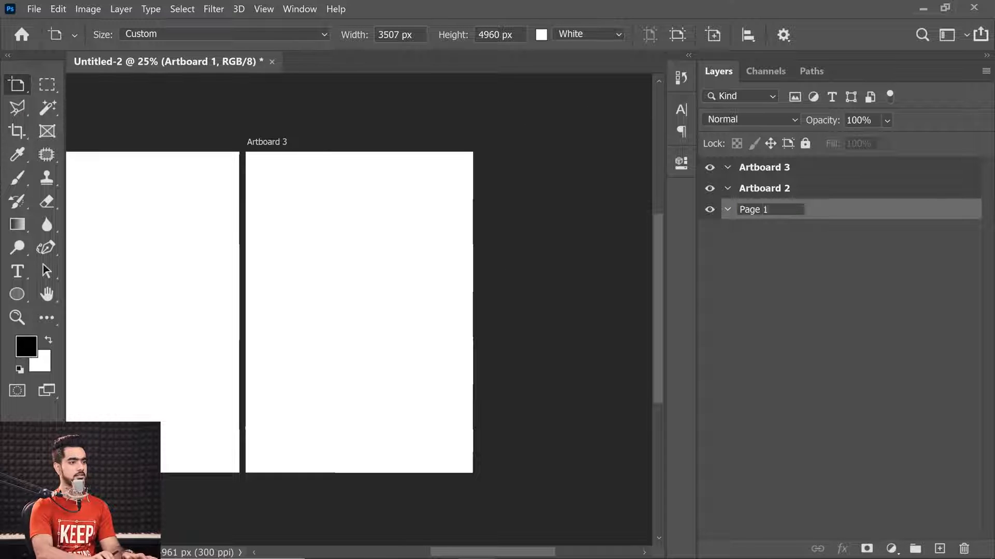
text(e 1)
double_click(772, 189)
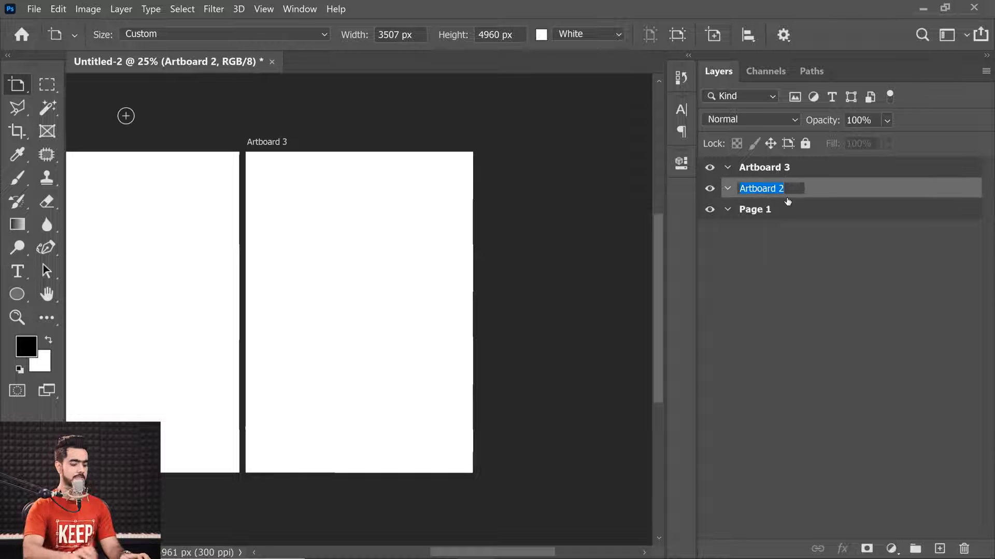
text(Page)
key(Return)
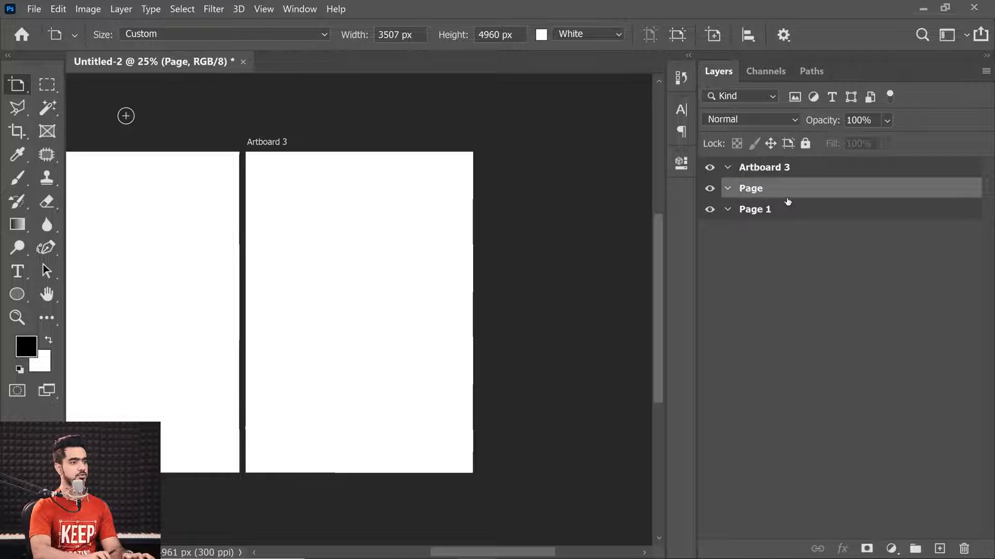
double_click(762, 189)
key(Right)
text(2)
key(Return)
double_click(777, 167)
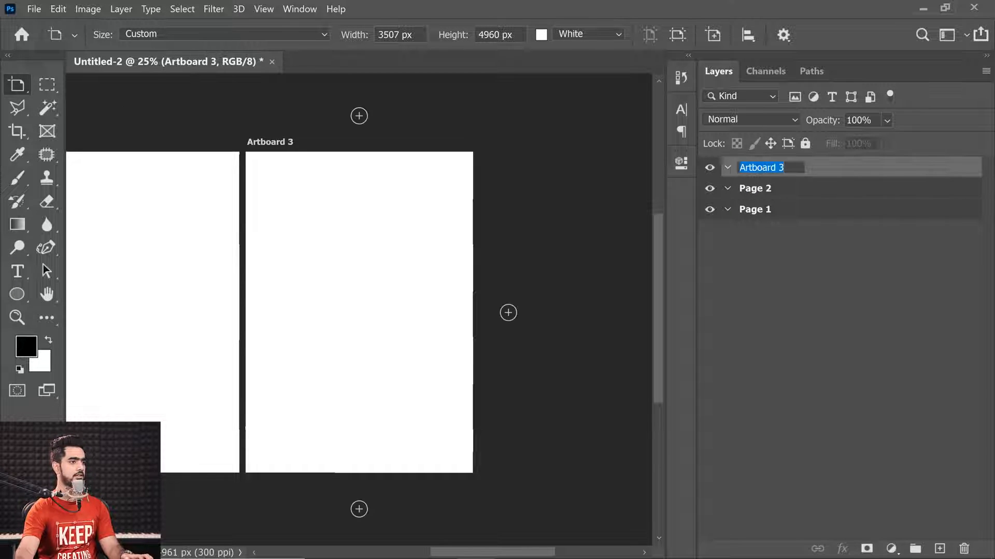
text(Page 3)
key(Return)
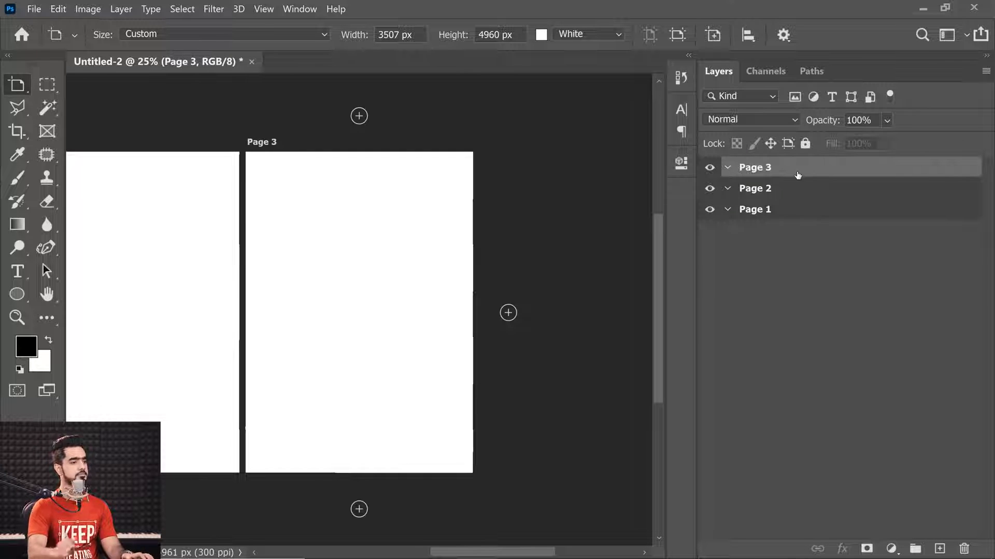
- Add a guide layout to the Page 1 artboard with columns disabled and a top margin of 150 px
key(ctrl+0)
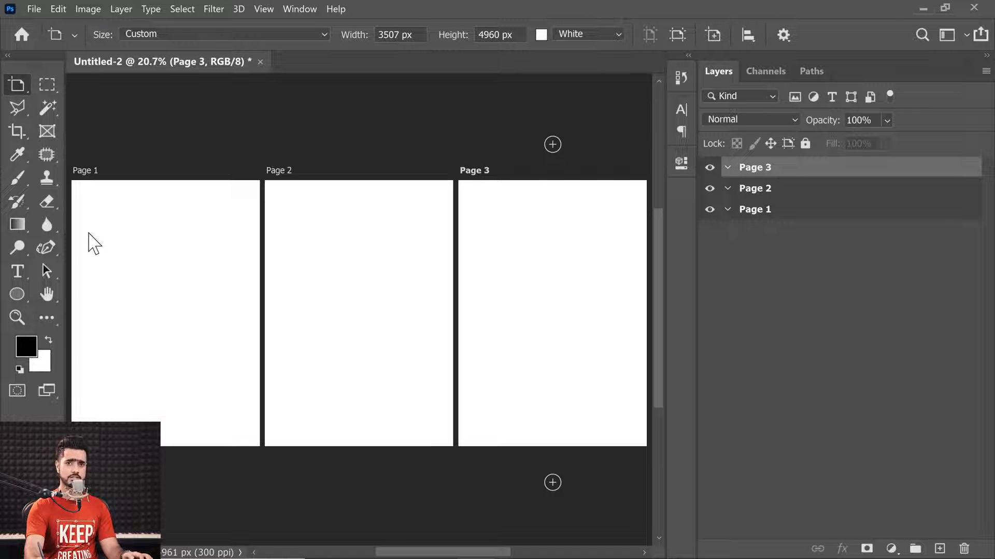
click(743, 213)
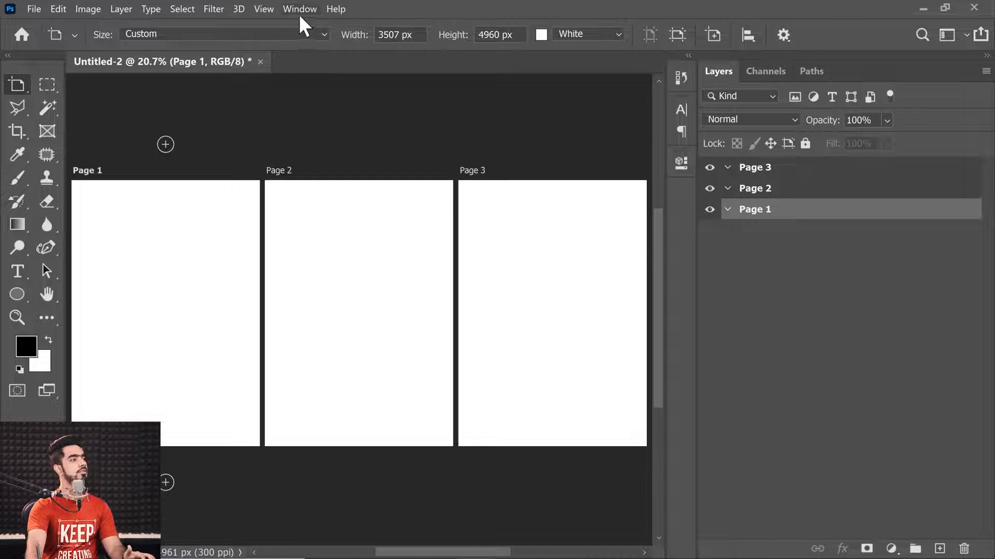
click(269, 8)
click(323, 439)
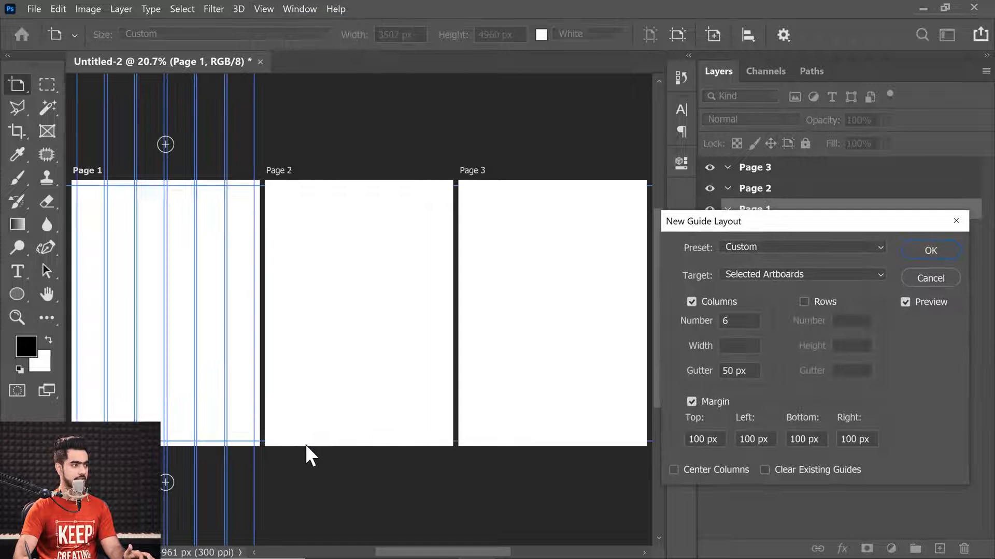
click(691, 302)
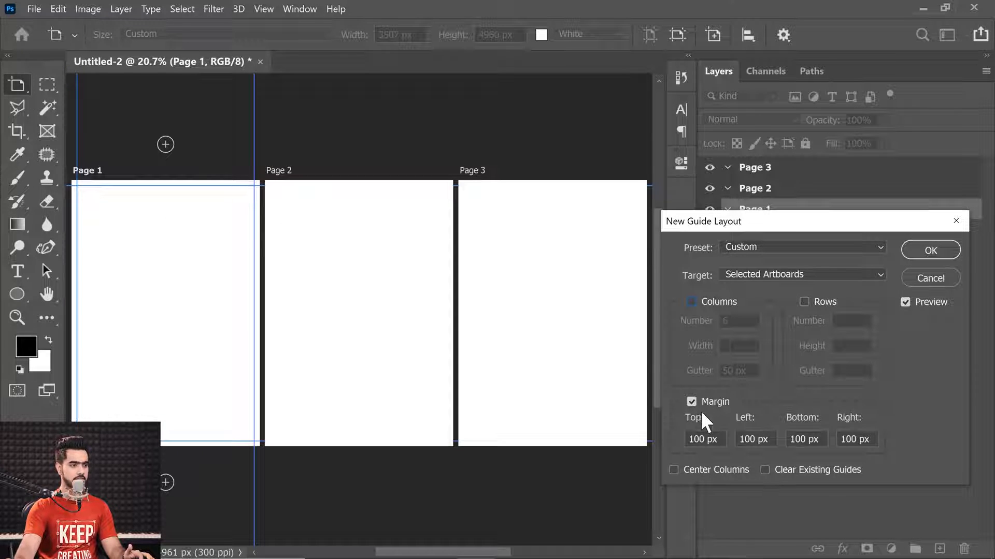
drag(719, 440, 663, 435)
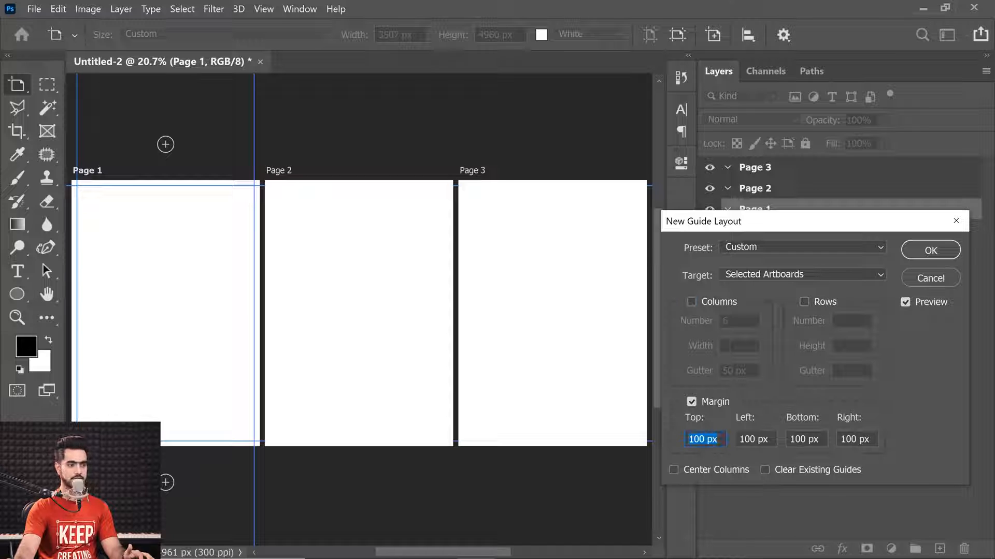
text(150)
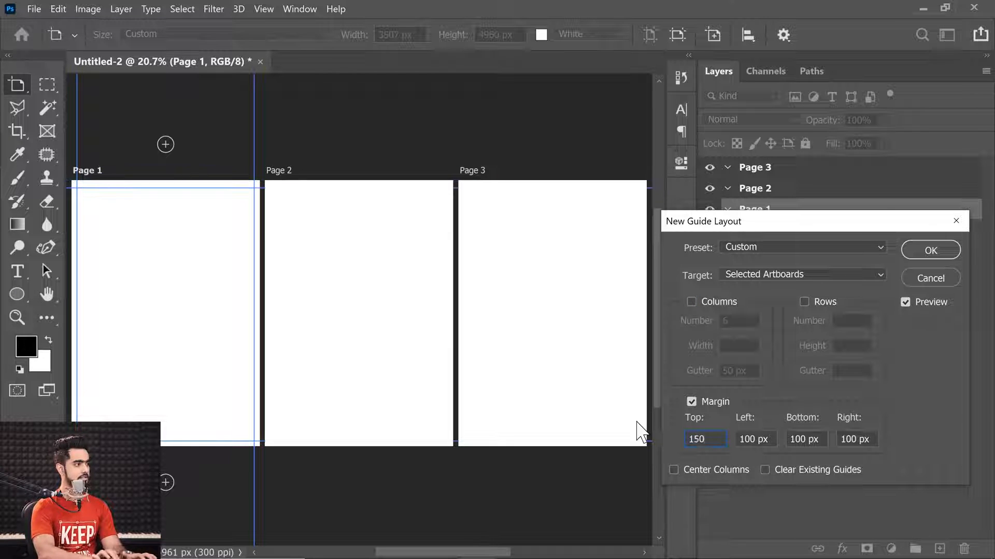
key(Return)
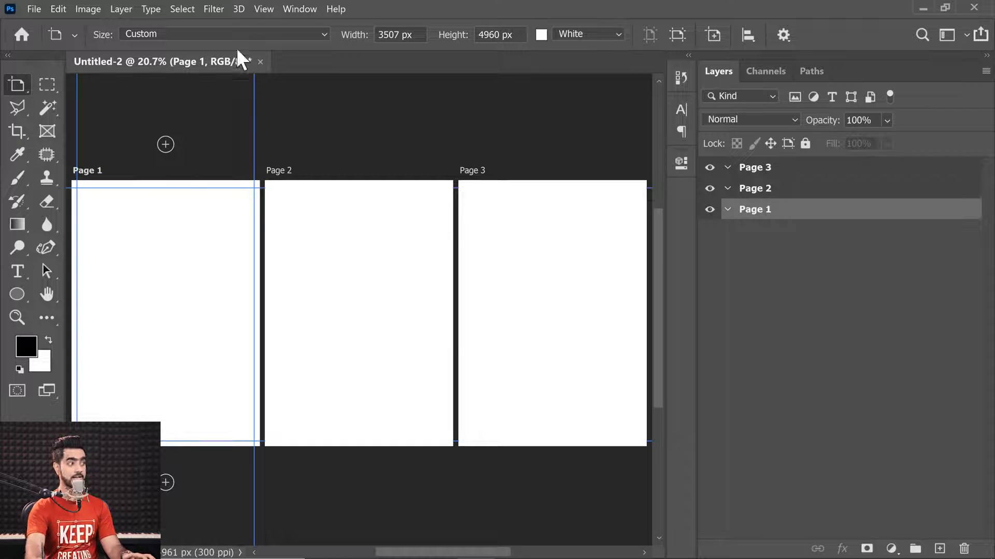
- Create another guide layout for the Page 1 artboard with left, bottom and right margins of 150 px
click(264, 9)
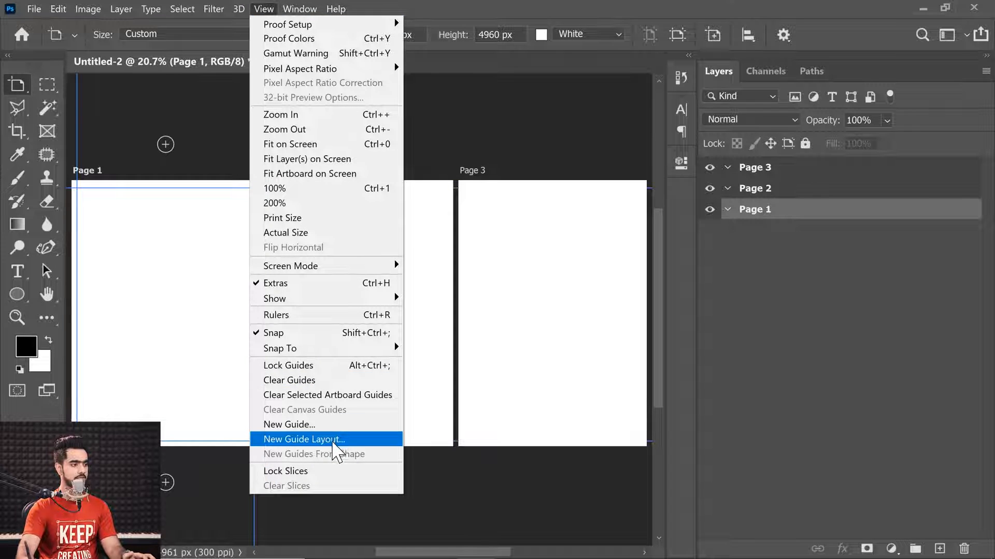
click(331, 440)
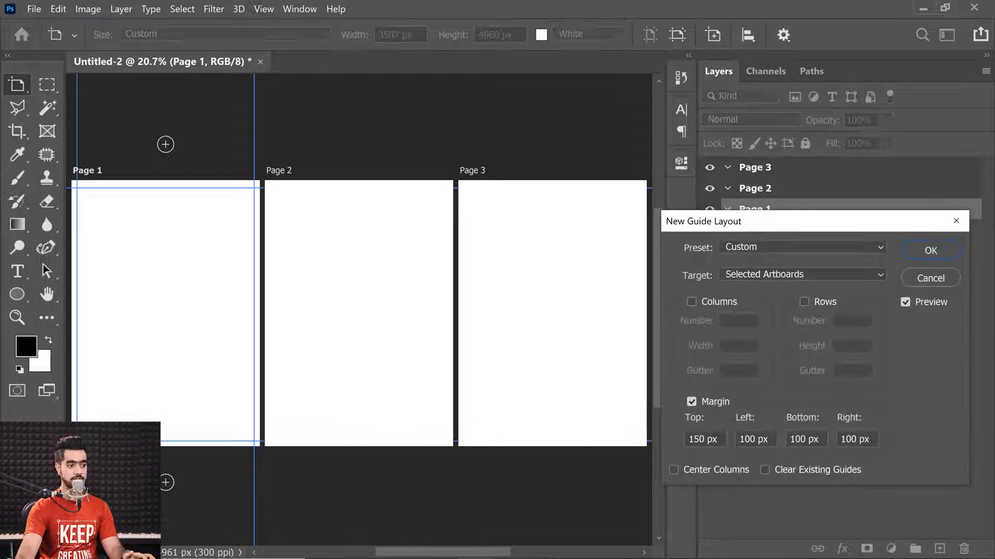
click(703, 439)
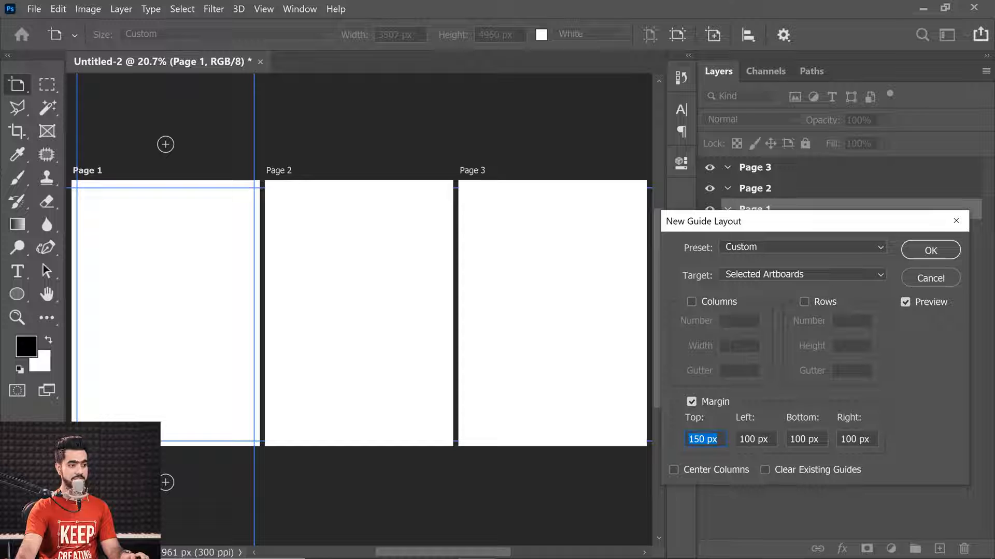
key(Tab)
text(150)
key(Tab)
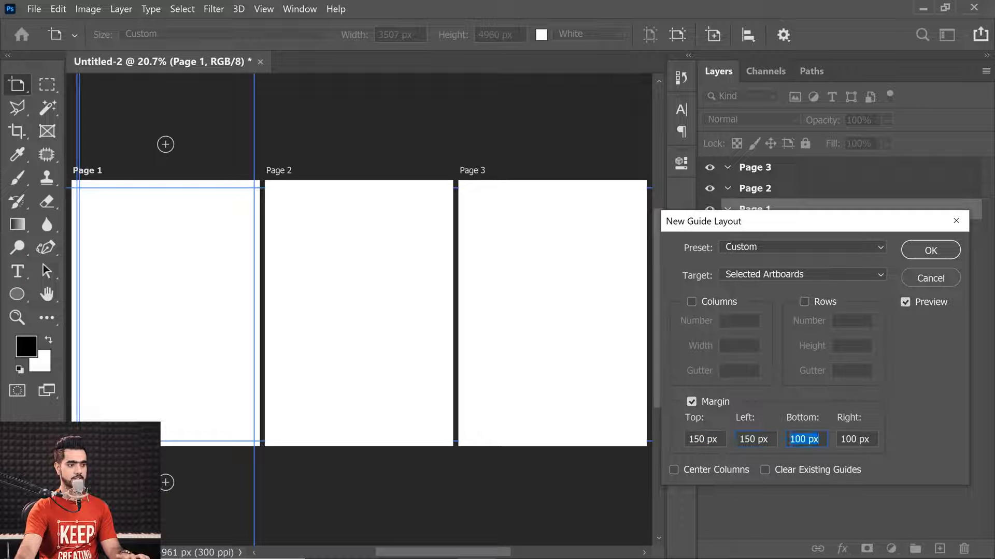
text(150)
key(Tab)
text(150)
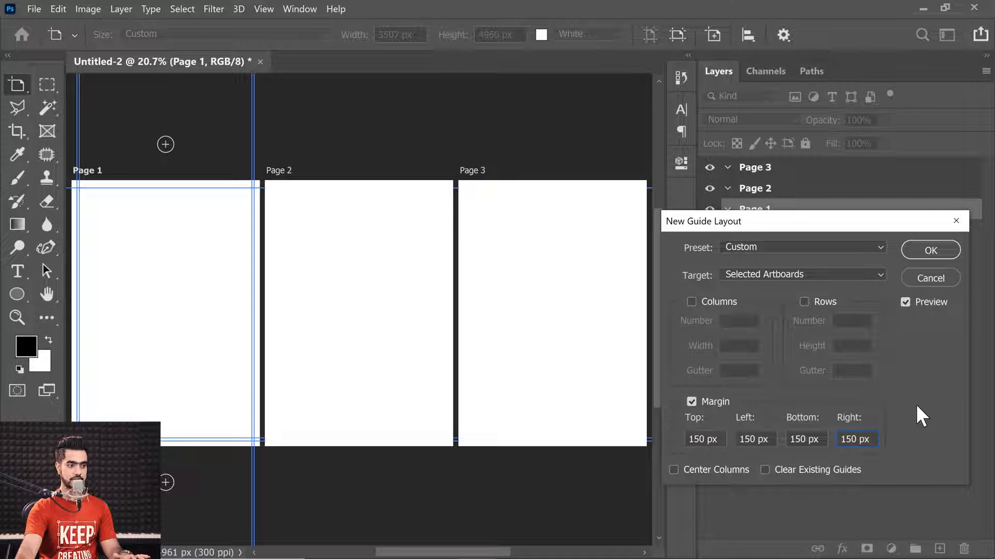
click(890, 405)
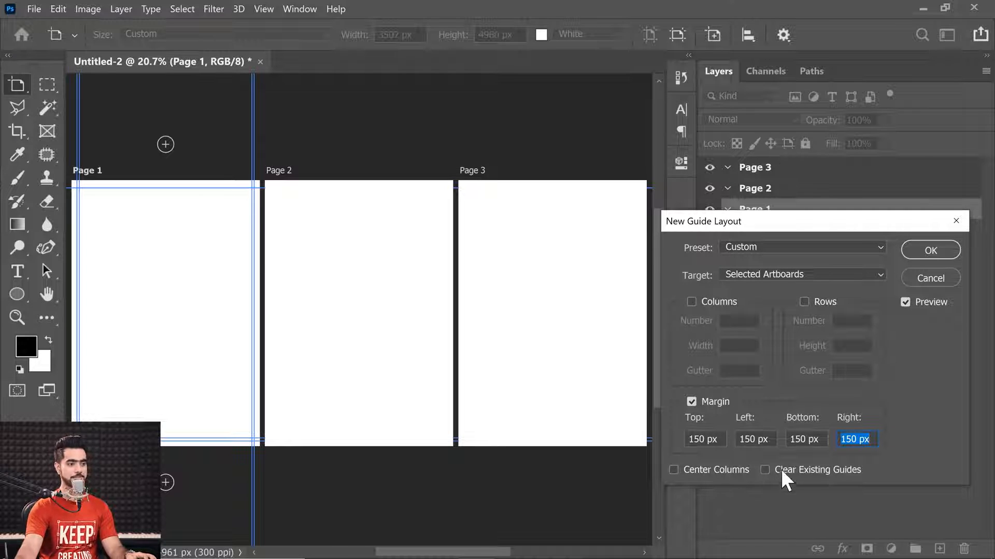
- Clear the existing guides and apply the margin guide layout to all artboards
click(765, 471)
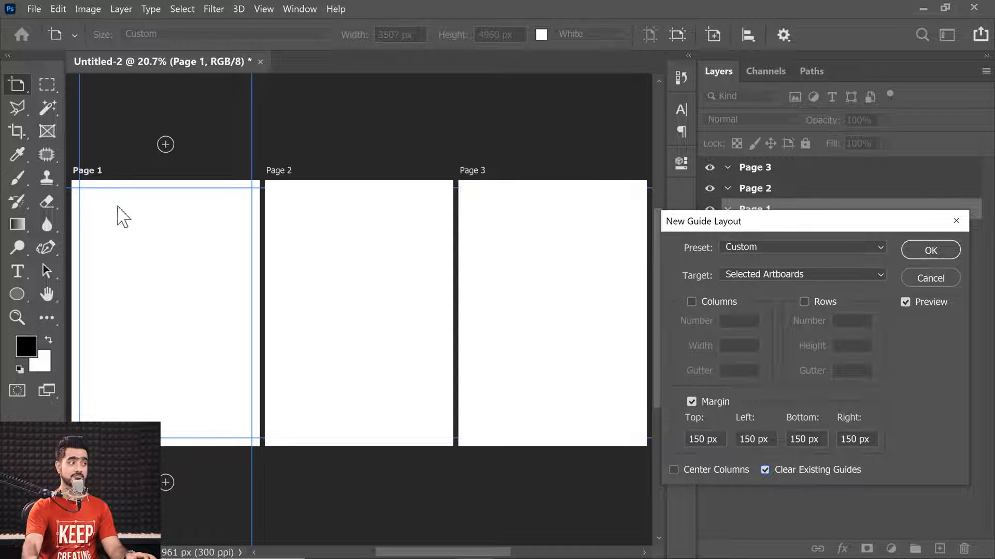
click(738, 270)
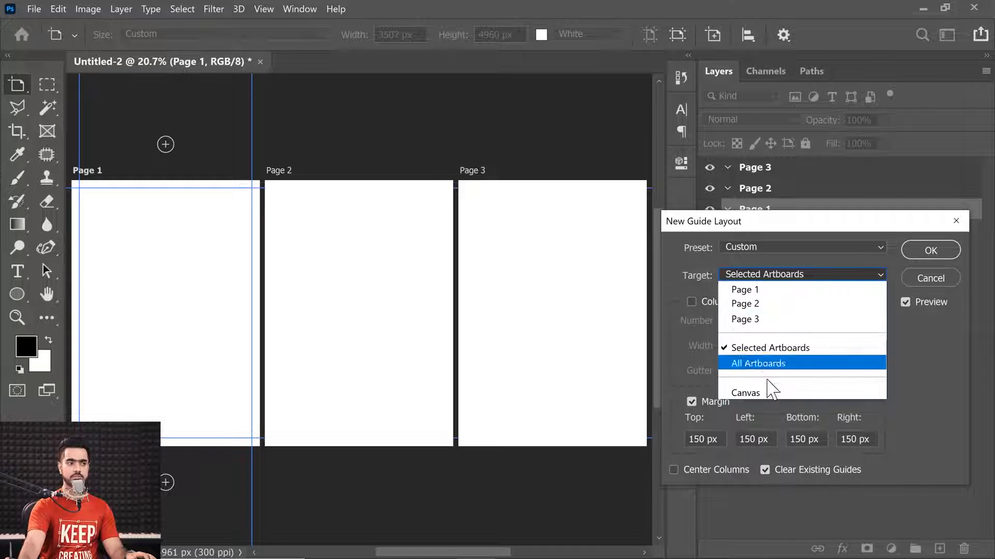
click(746, 364)
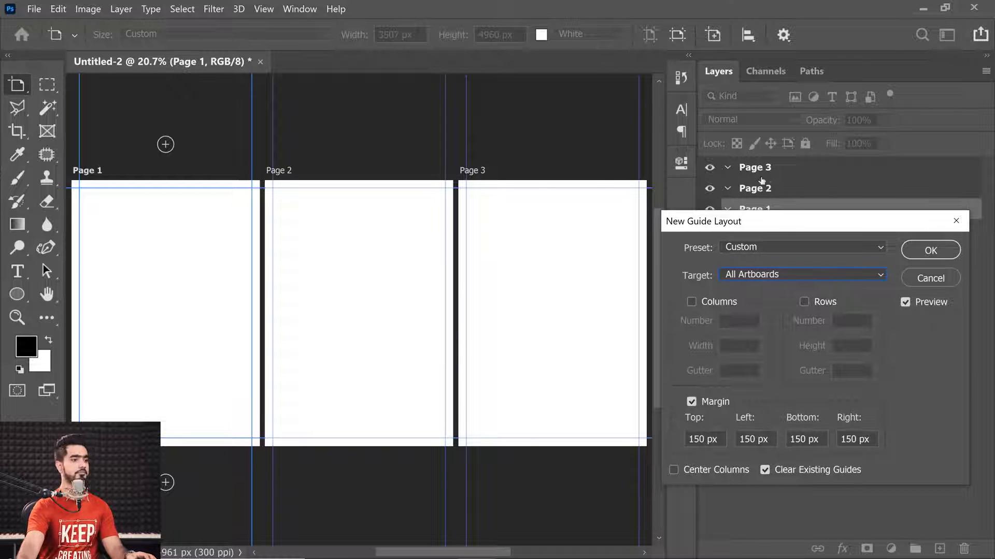
click(924, 251)
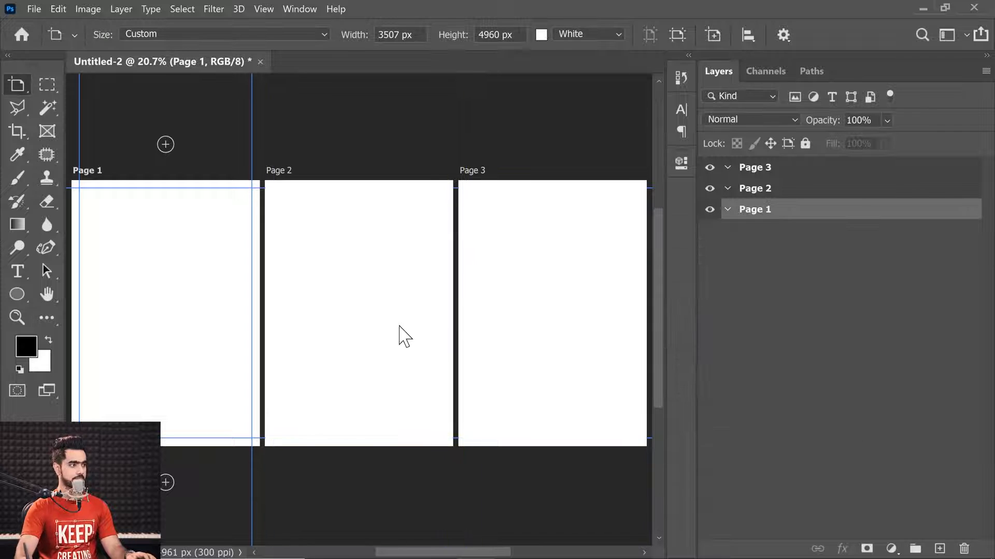
- Inspect the margin guides on the Page 2 and Page 1 artboards by selecting each one
drag(291, 197, 240, 225)
drag(245, 269, 333, 269)
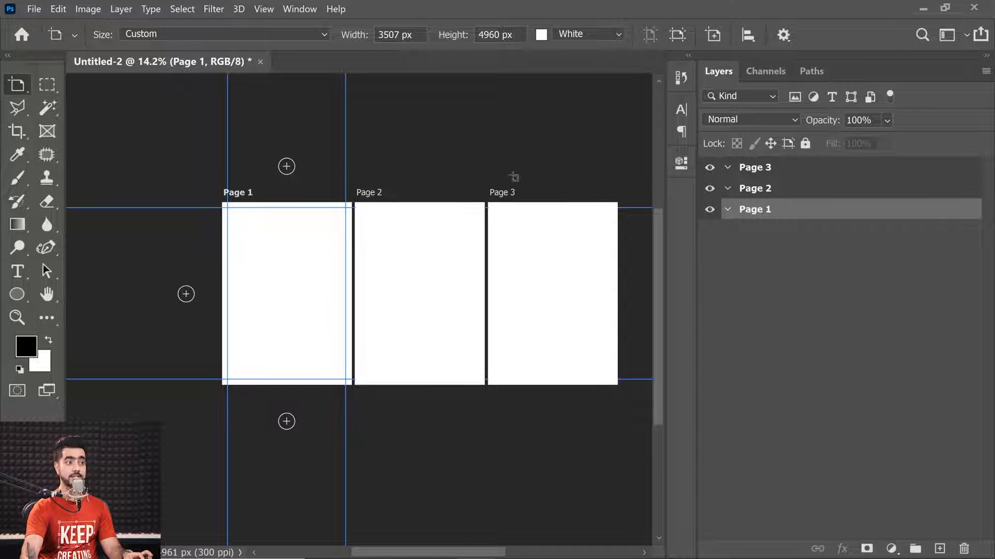
click(761, 192)
drag(441, 246, 464, 240)
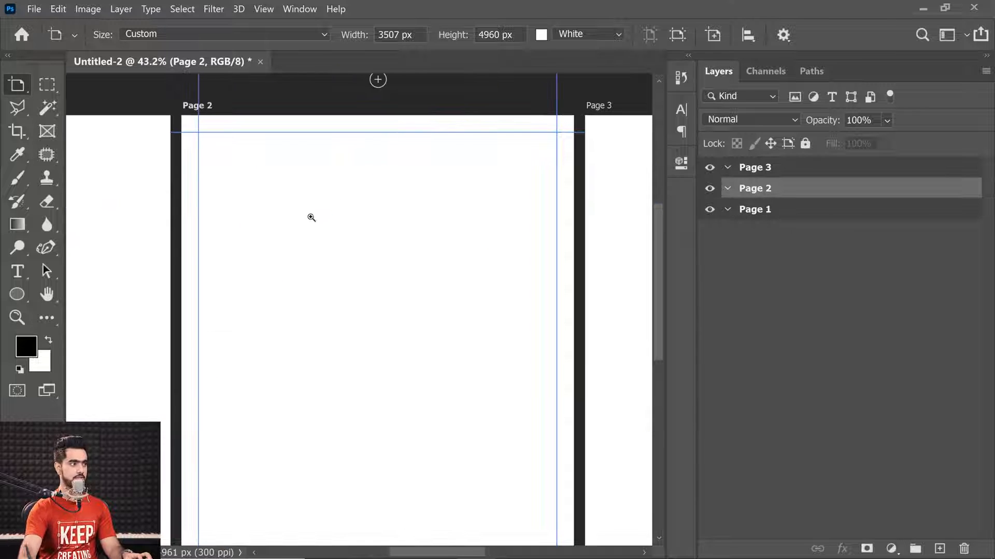
drag(395, 223, 382, 223)
click(772, 209)
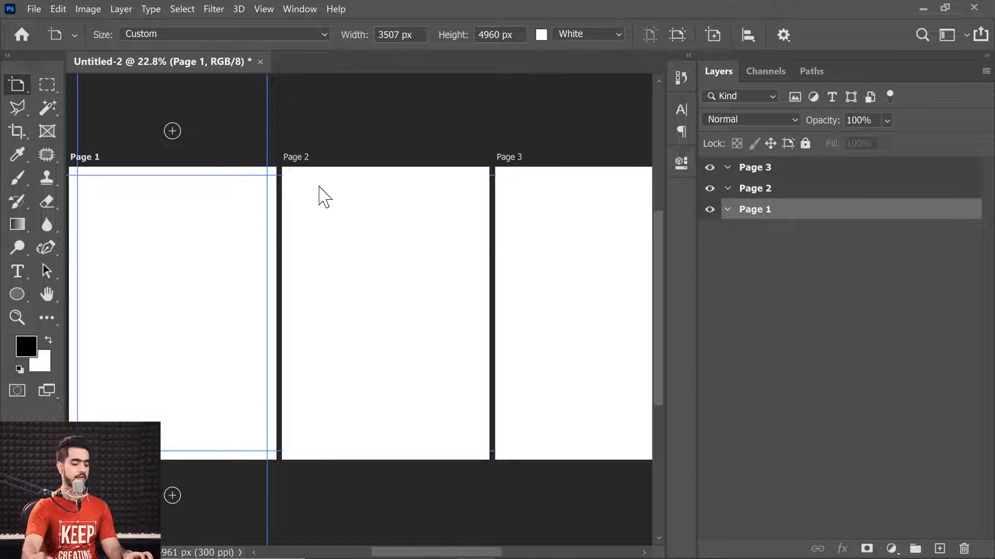
scroll(319, 186, down, 1)
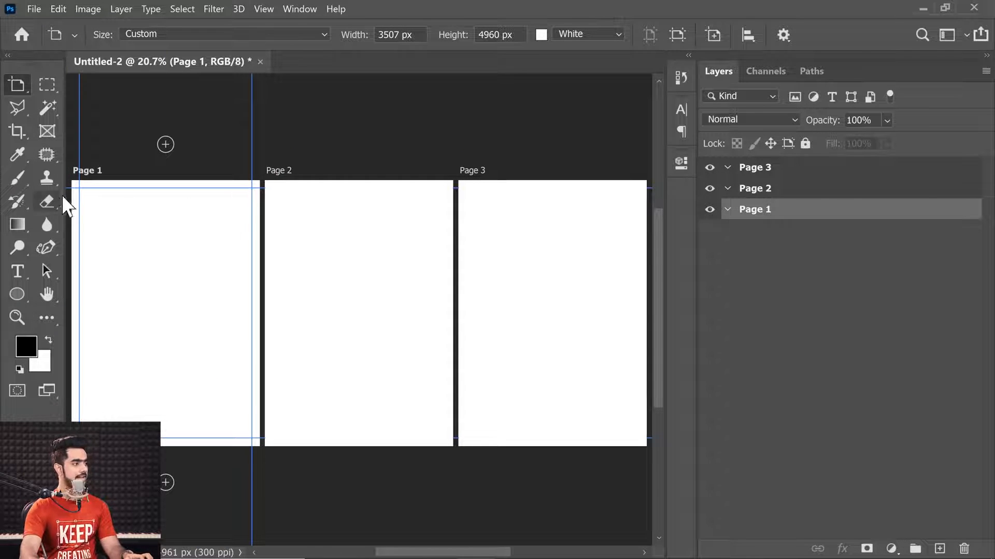
- Draw a rectangular frame on Page 1 that fills the area inside the margin guides
click(47, 132)
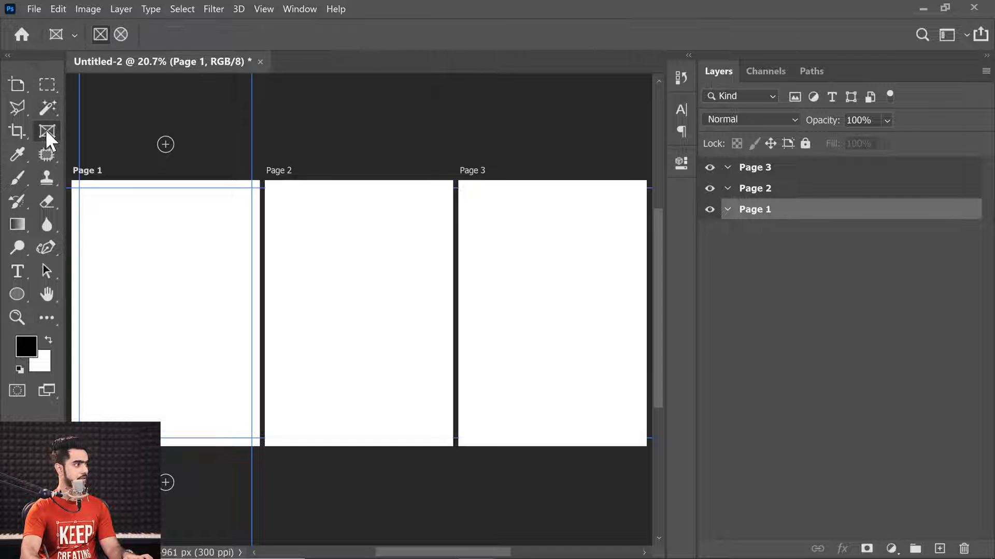
drag(83, 193, 253, 429)
scroll(204, 318, up, 3)
drag(204, 318, 359, 315)
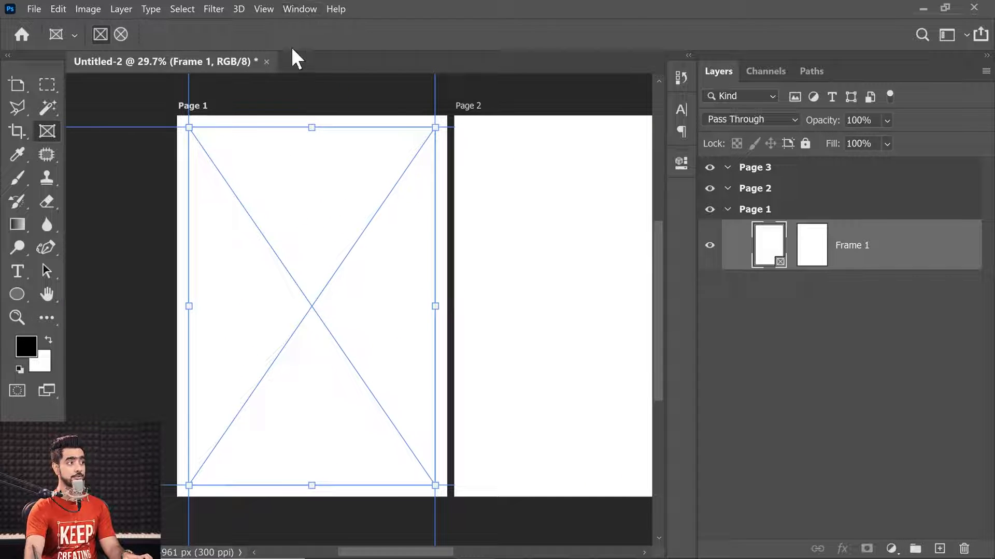
- Check whether snapping is enabled in the view settings and examine how the Page 1 frame meets the guides
click(264, 10)
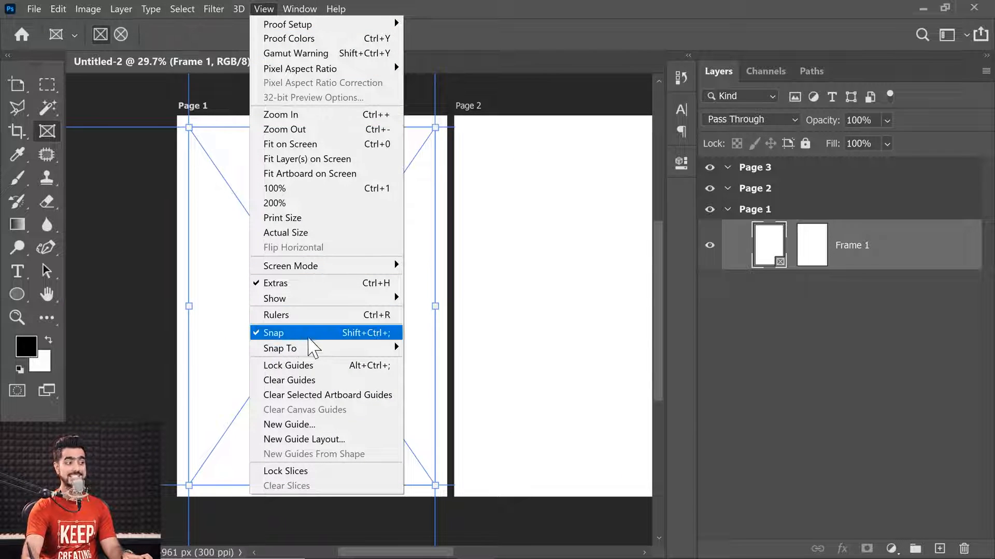
click(506, 25)
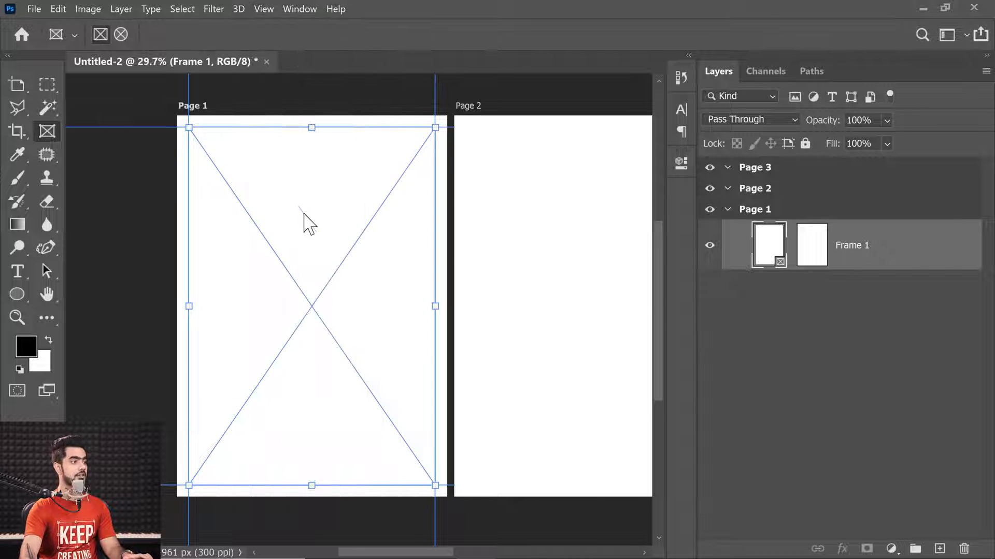
drag(258, 227, 288, 254)
drag(220, 153, 238, 173)
drag(304, 216, 251, 159)
drag(415, 462, 435, 485)
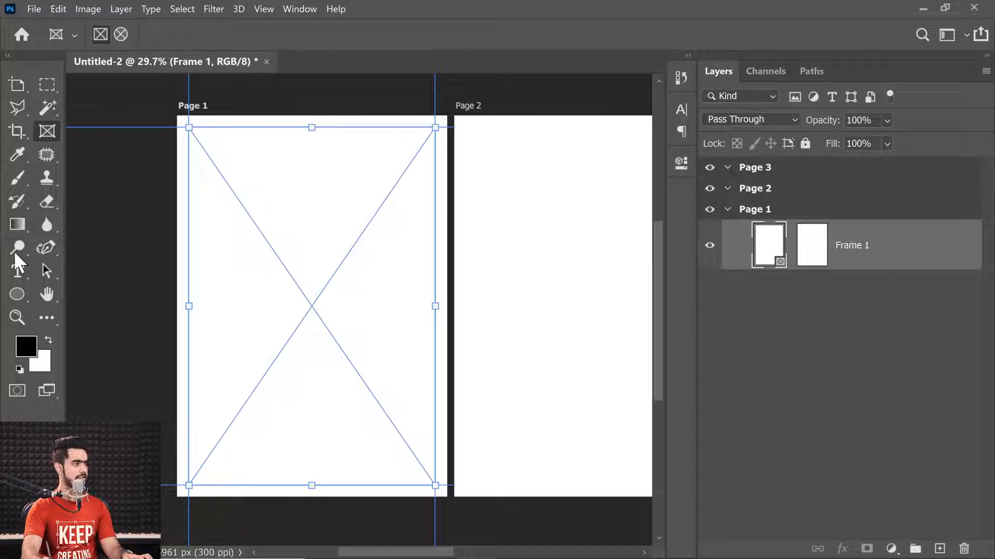
- Add the text "Surfing" in the Cortado font on the lower part of Page 1 and scale it up to about 147 pt
click(17, 272)
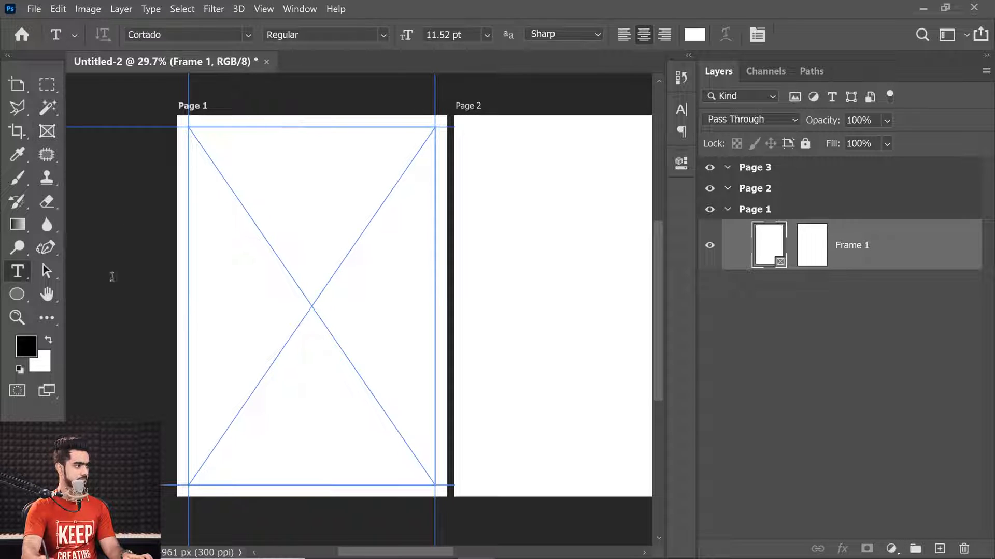
click(265, 379)
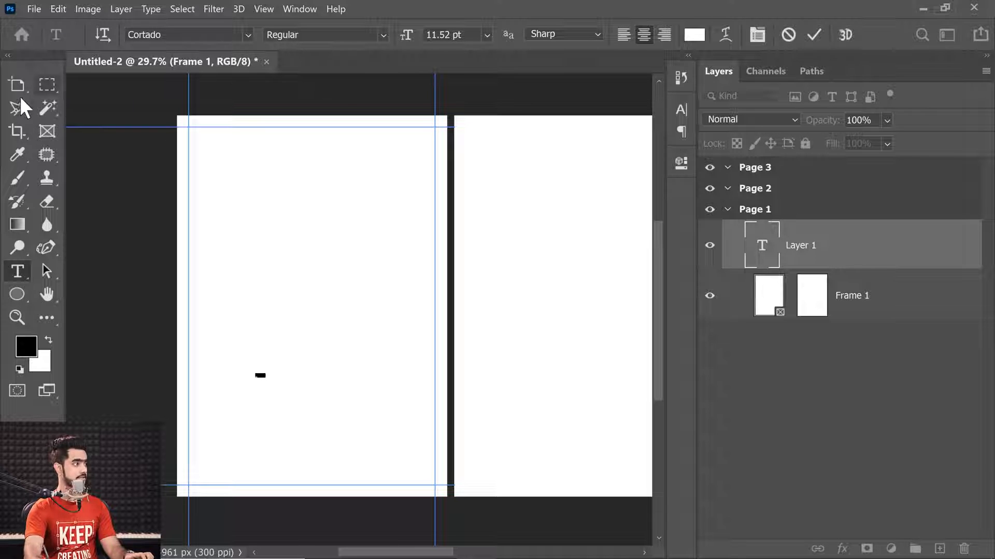
drag(18, 86, 88, 83)
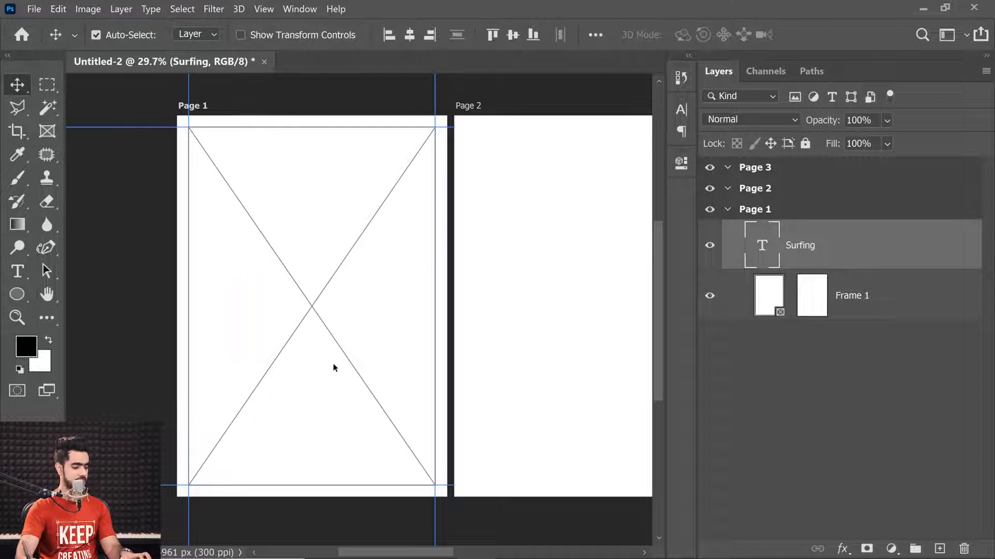
key(ctrl+t)
drag(331, 415, 387, 443)
key(Return)
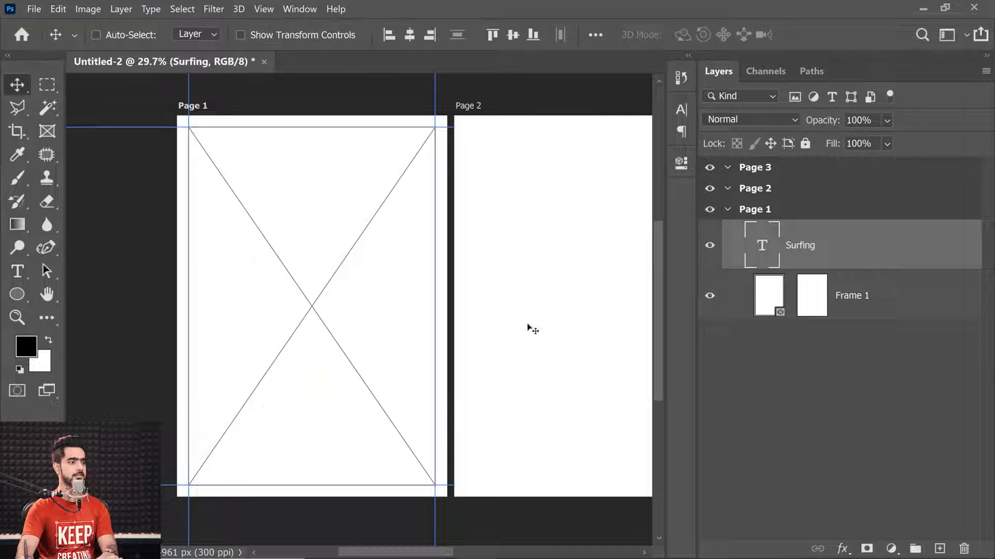
- Change the color of the "Surfing" text to light gray bebebe and deselect the layer
double_click(762, 245)
click(694, 34)
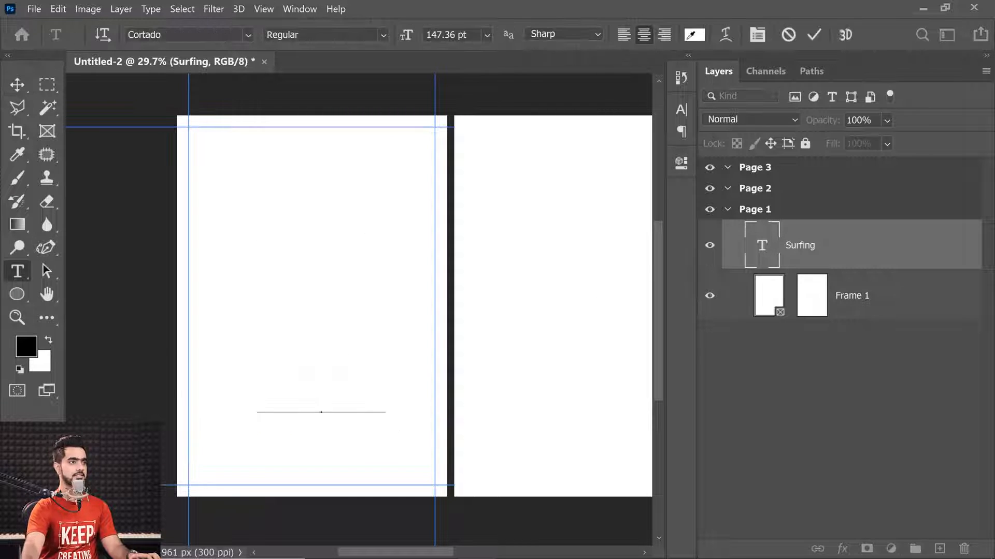
drag(44, 157, 11, 174)
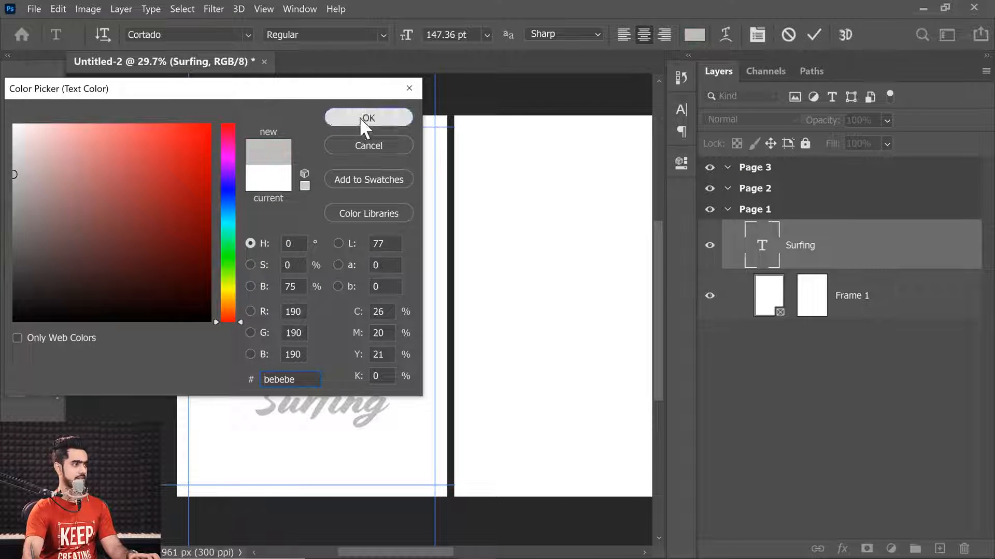
click(365, 122)
click(765, 376)
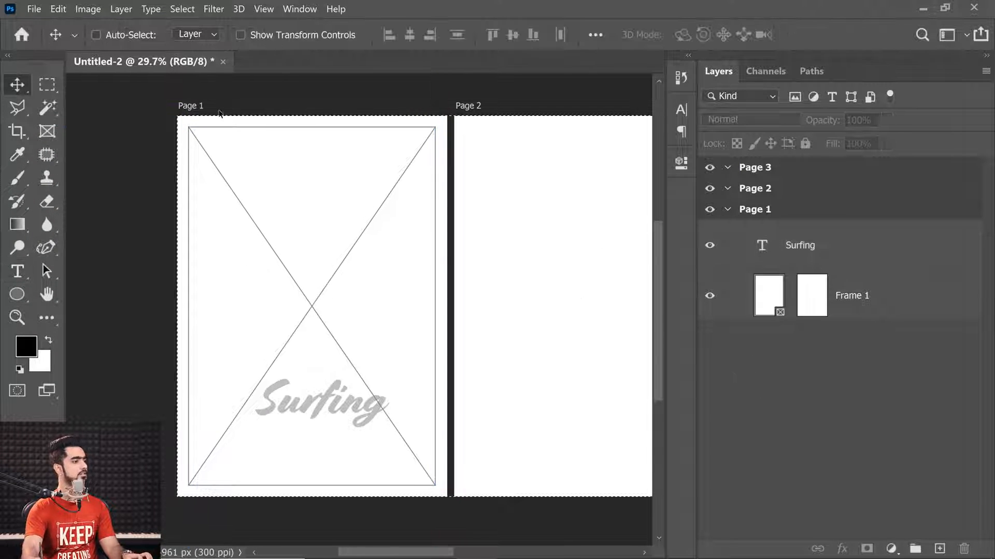
- Center the "Surfing" text horizontally on the Page 1 artboard
click(787, 244)
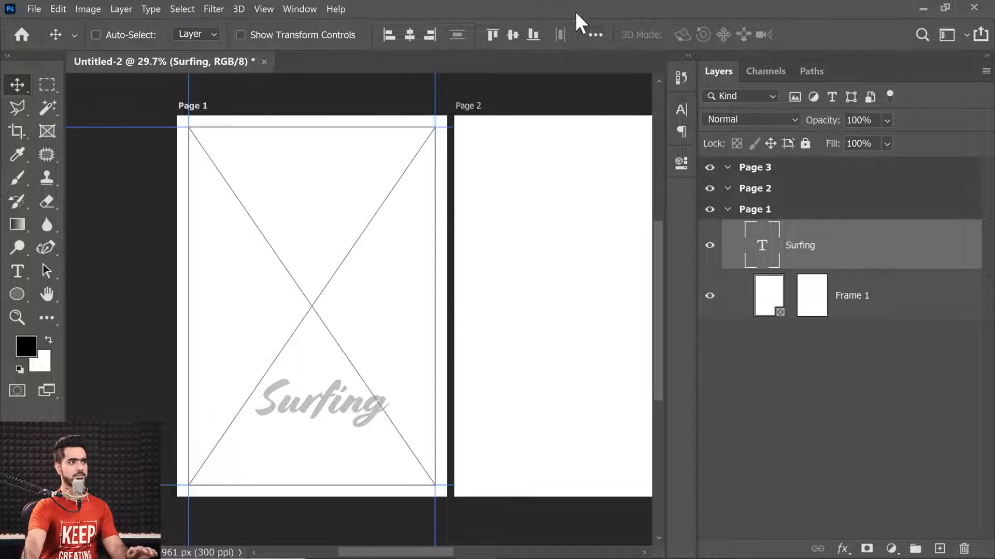
click(596, 35)
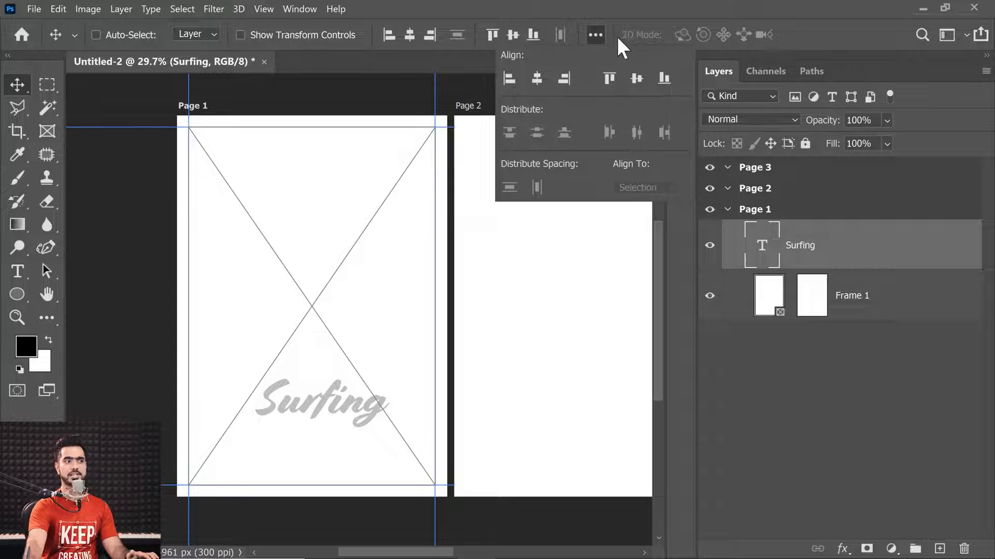
click(409, 35)
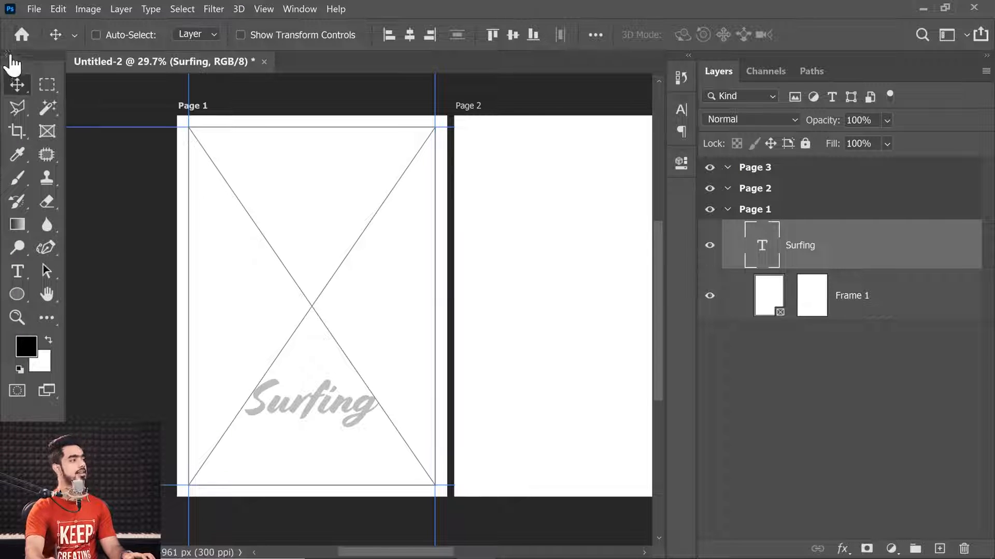
- Place the image Surfing (4).jpg as an embedded file into the Page 1 frame
click(862, 292)
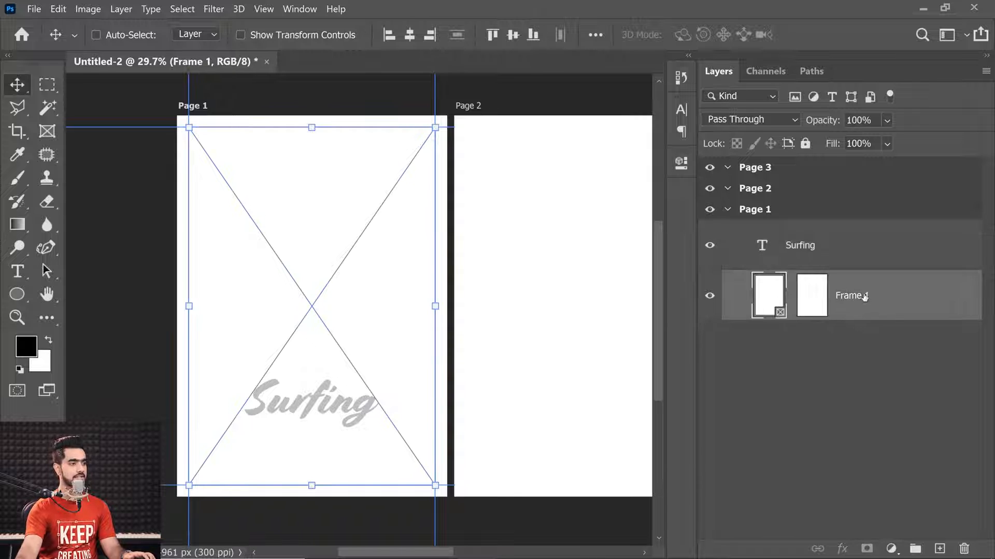
click(34, 9)
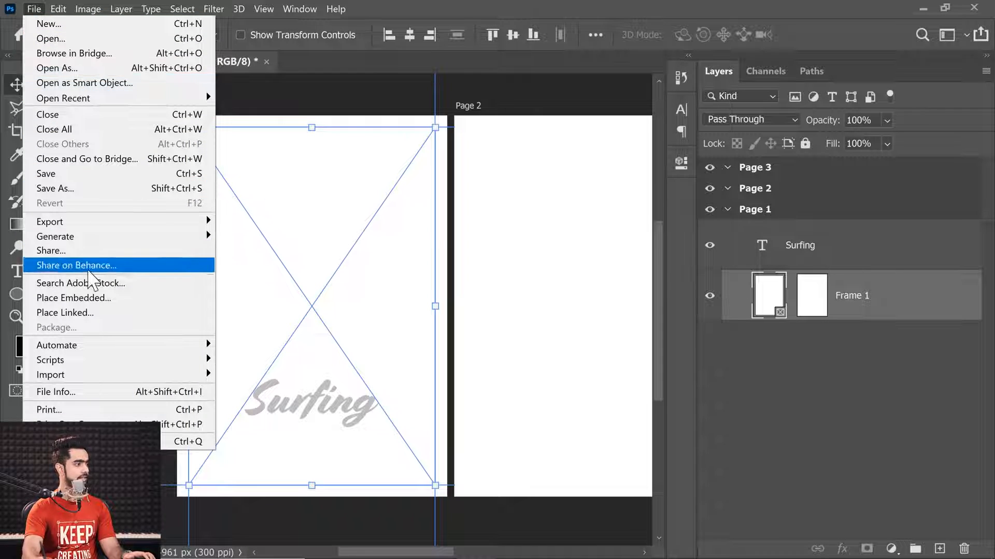
click(86, 297)
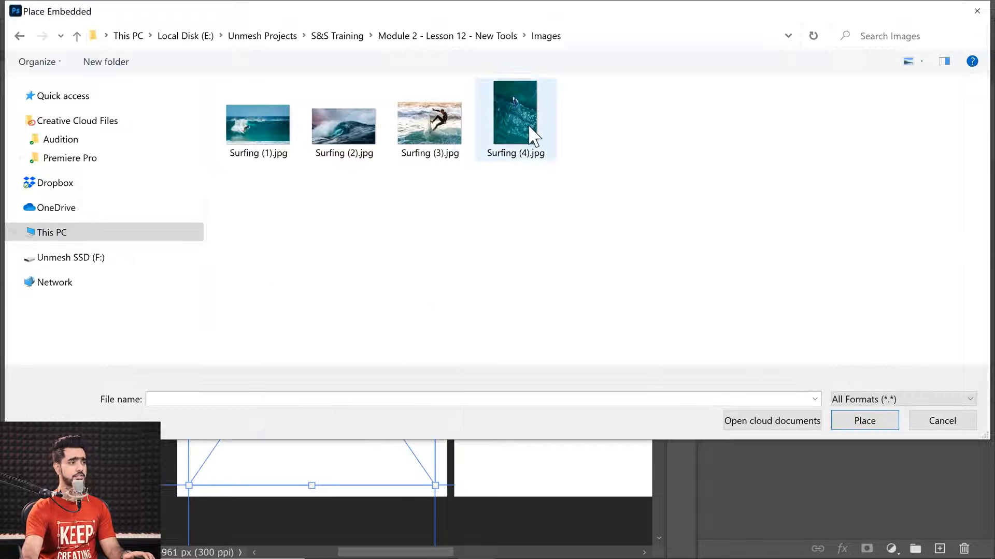
click(528, 130)
click(864, 421)
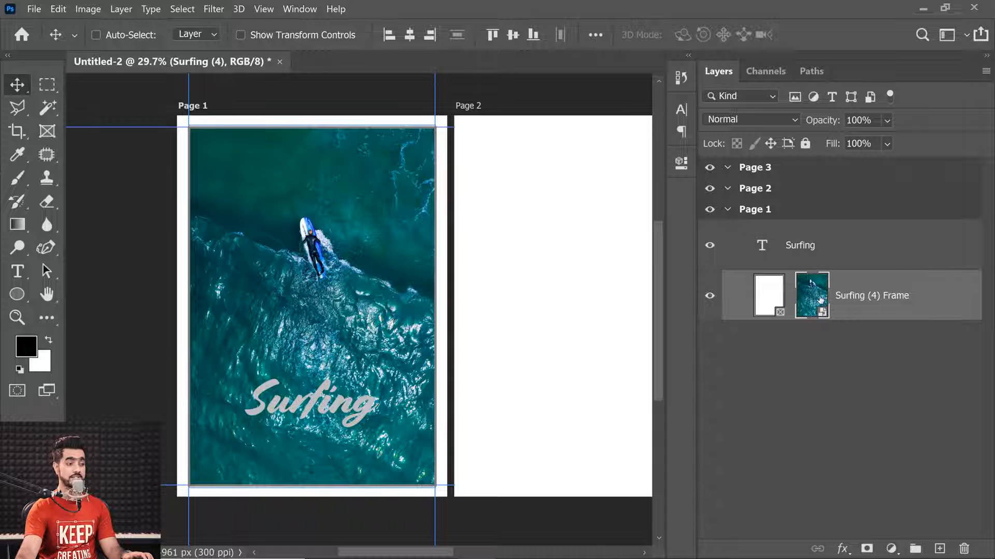
- Scale the surfing photo inside the Page 1 frame to about 50.7% and move it up so the surfer sits higher
key(ctrl+t)
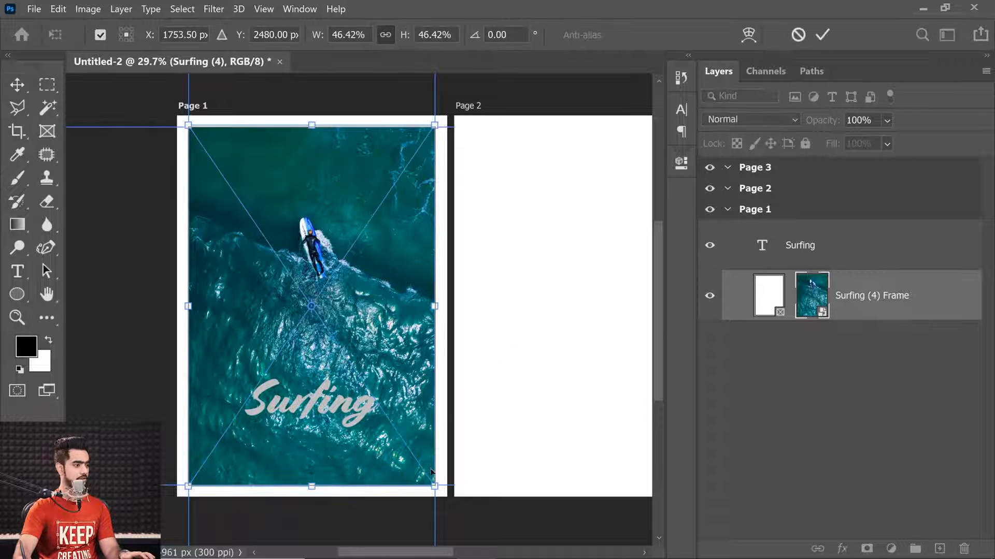
drag(435, 487, 454, 511)
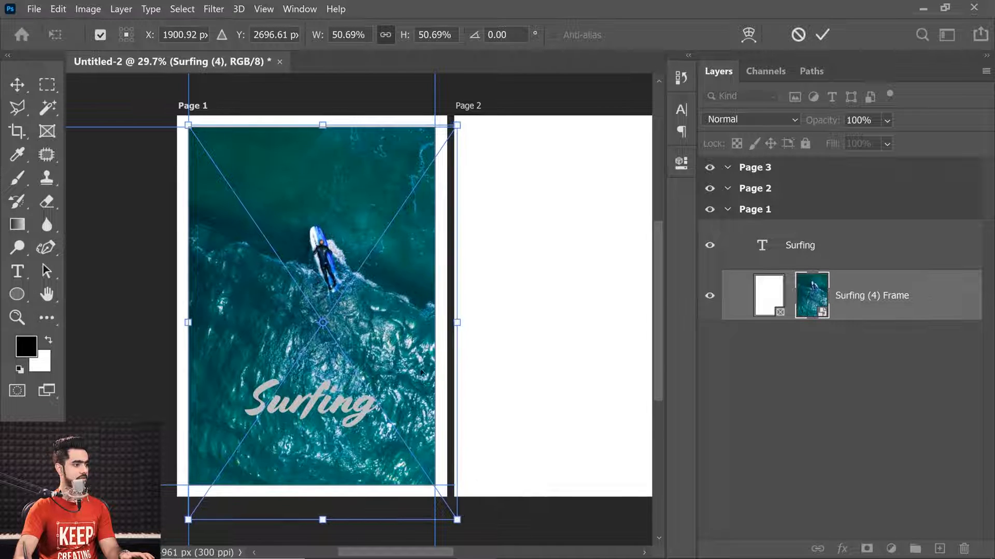
drag(394, 325, 380, 296)
key(Return)
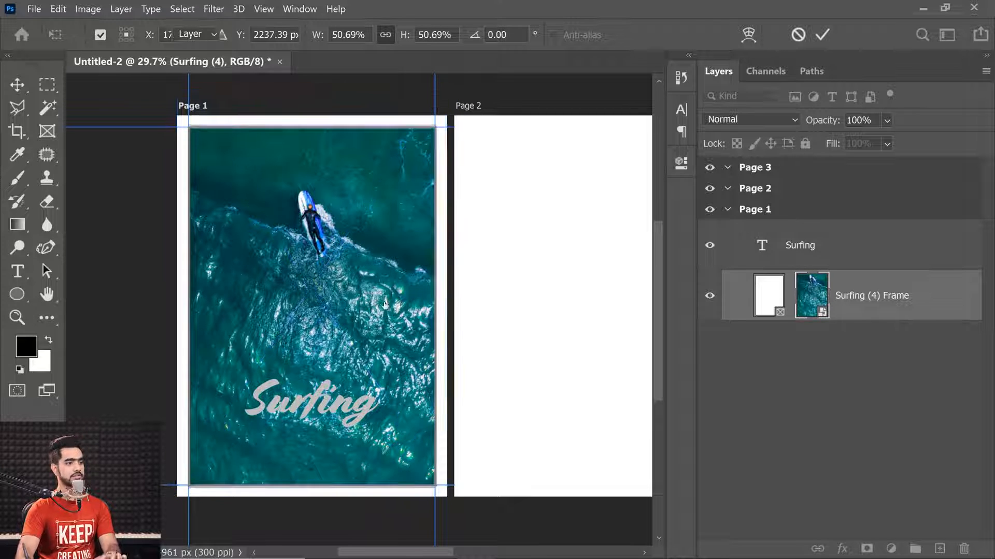
click(770, 288)
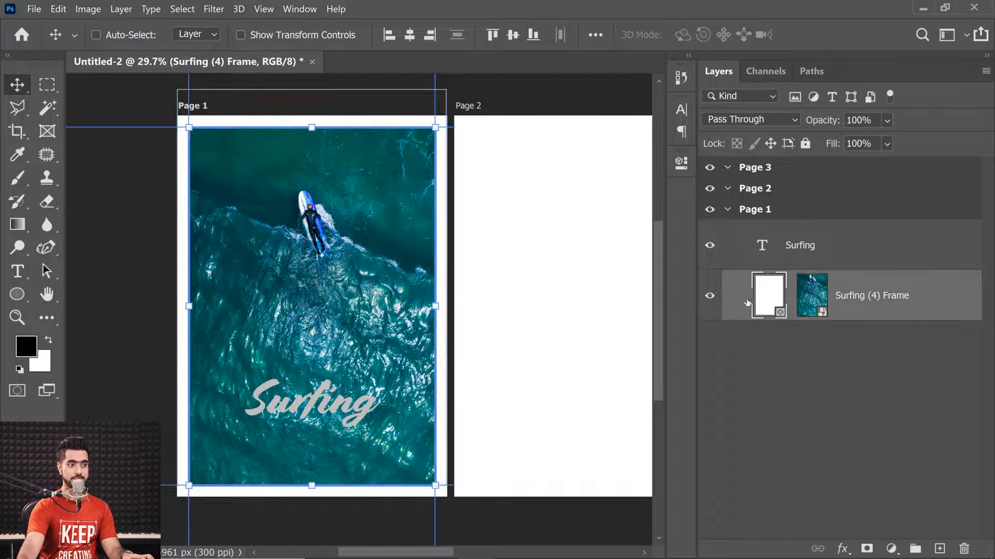
key(ctrl+t)
drag(432, 308, 434, 333)
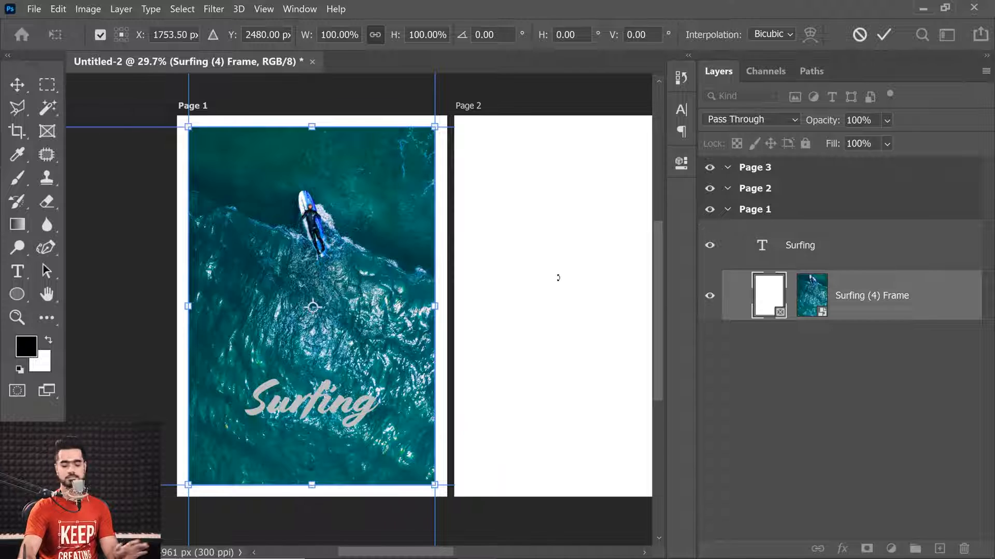
key(Return)
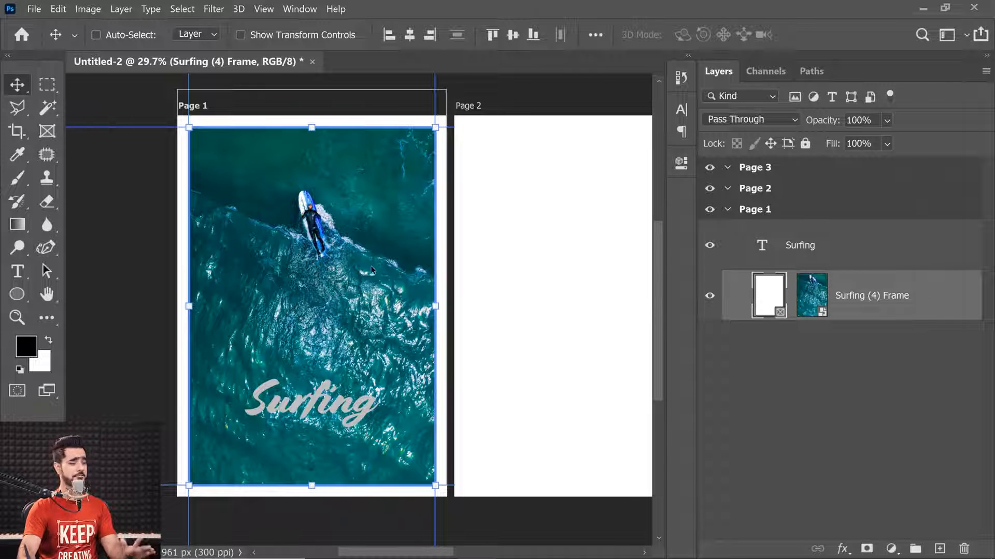
- Change the color of the "Surfing" text to white ffffff
click(763, 250)
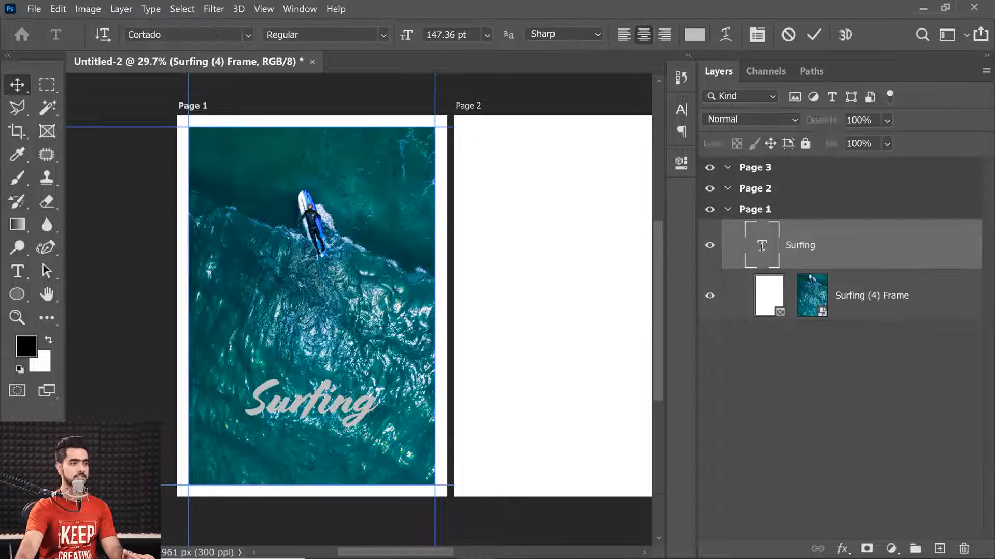
double_click(763, 245)
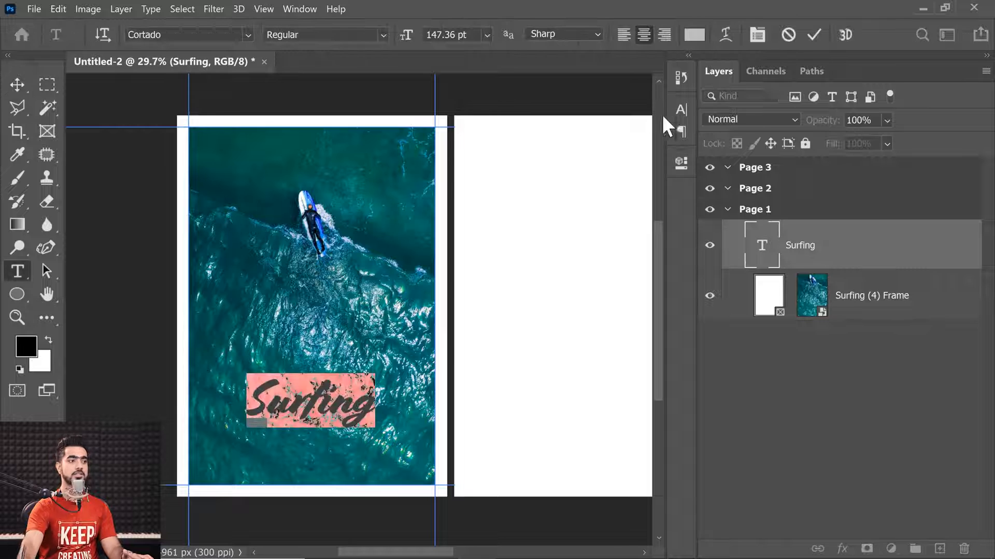
click(695, 35)
text(ffffff)
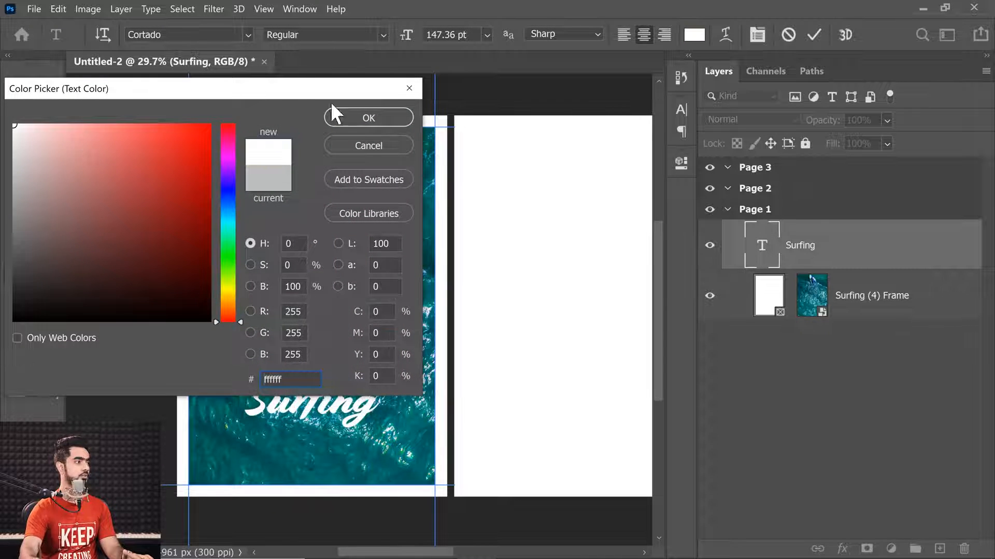
click(354, 120)
click(17, 84)
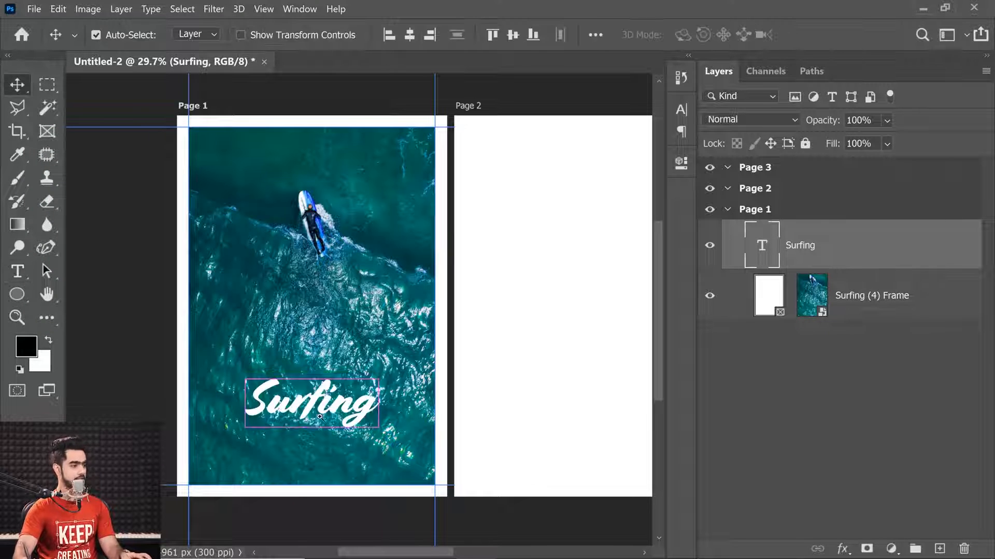
- Add a new text line "IN A PANDEMIC" below the "Surfing" title on Page 1
scroll(346, 424, up, 3)
drag(346, 425, 350, 380)
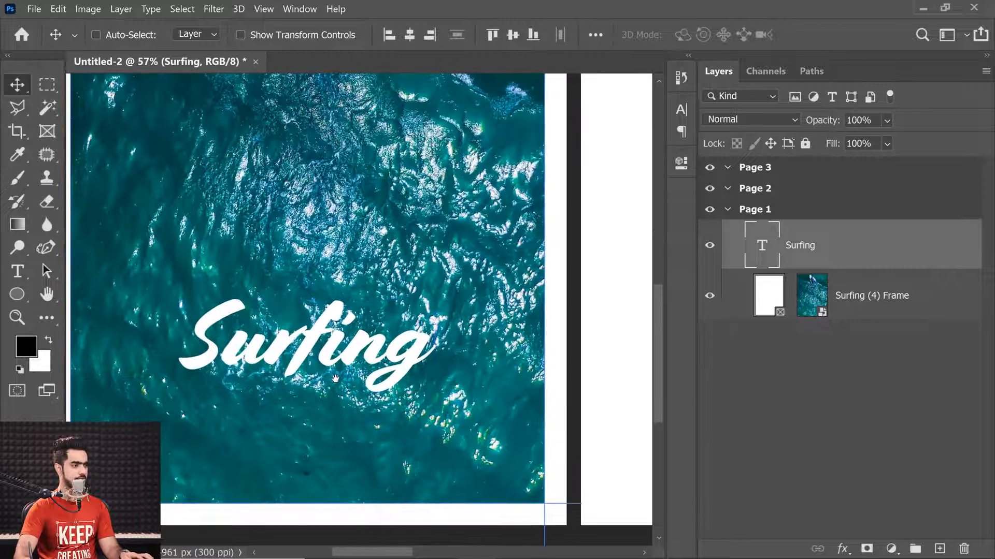
click(18, 271)
click(268, 429)
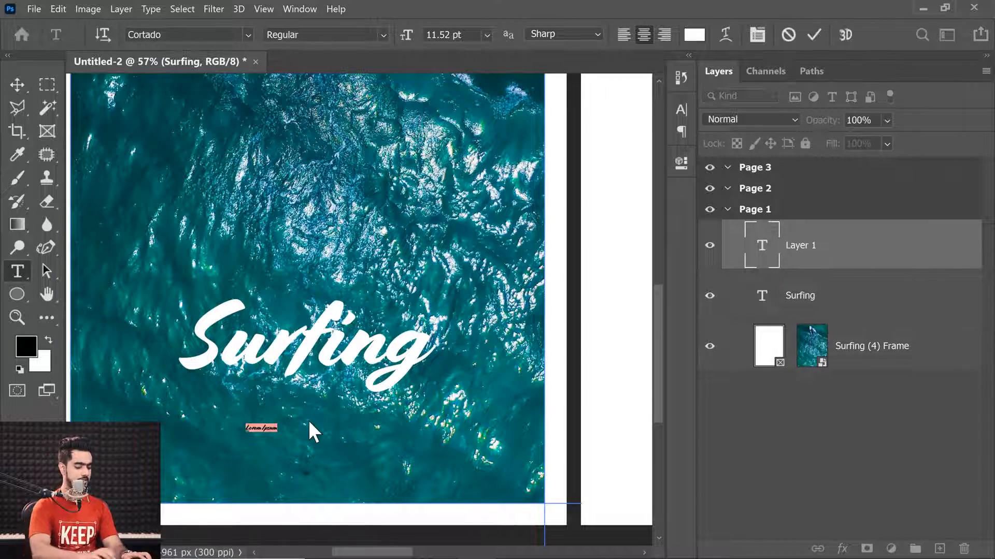
text(IN A P)
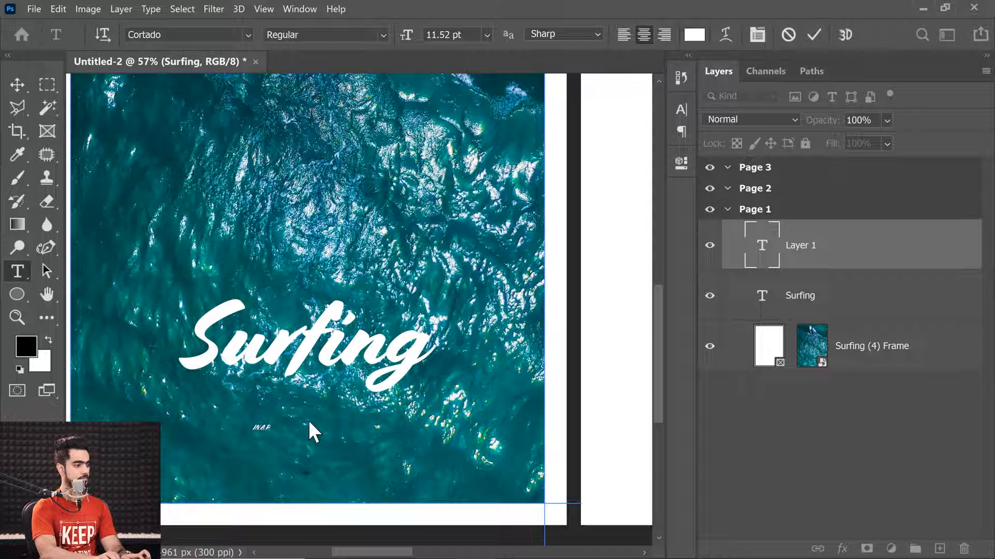
text(ANDEMI)
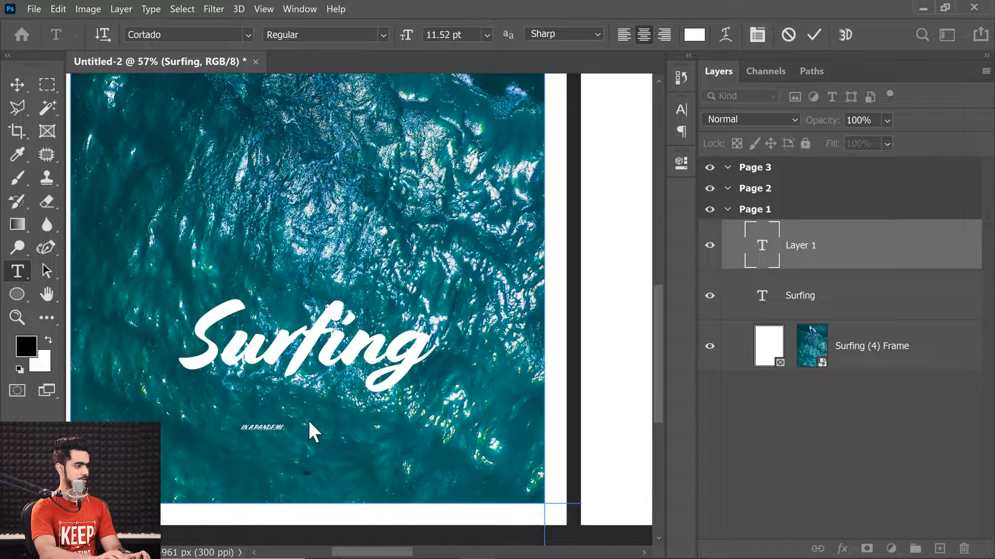
text(C)
- Set the font of "IN A PANDEMIC" to Bebas Neue Bold and scale the text up to about 54 pt
key(ctrl+a)
click(151, 34)
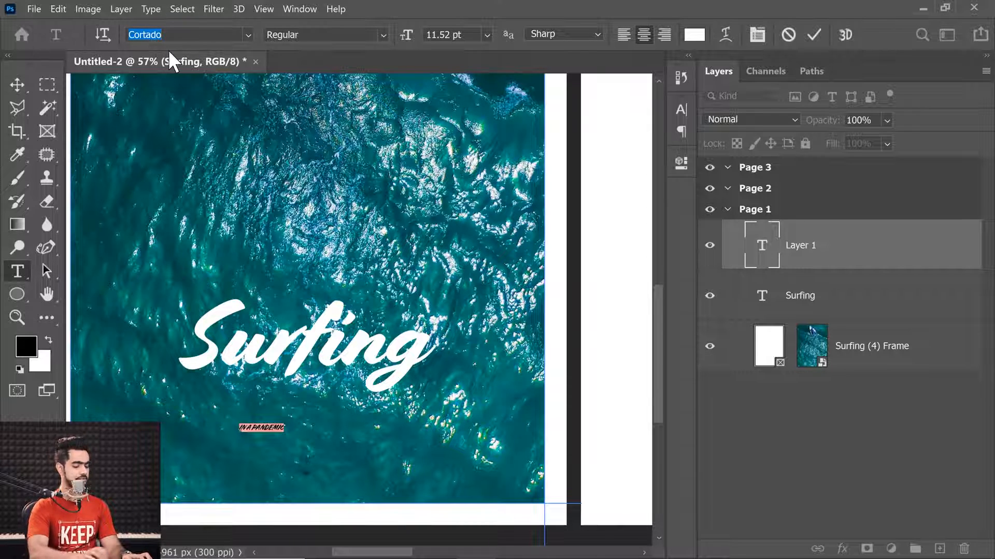
text(Bebas Neue)
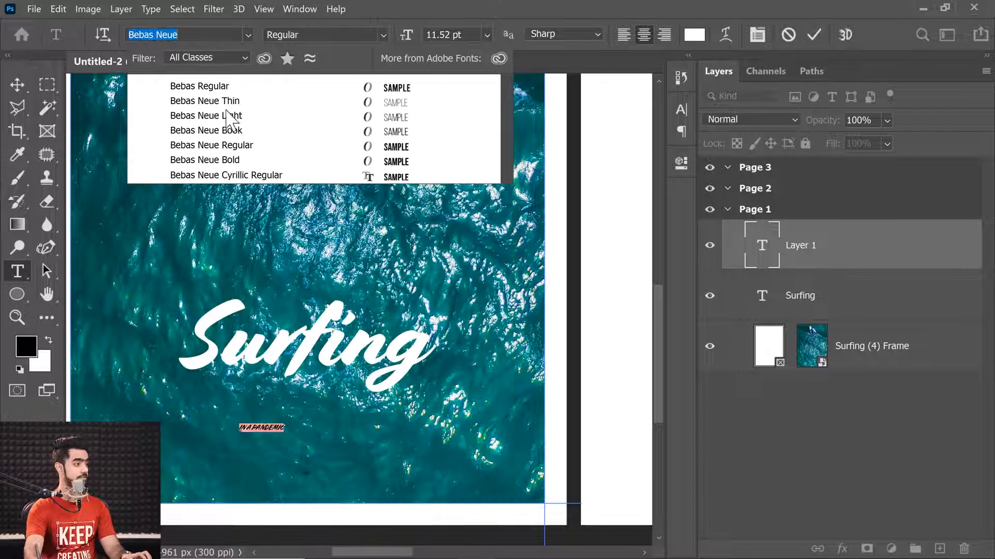
click(167, 159)
click(17, 85)
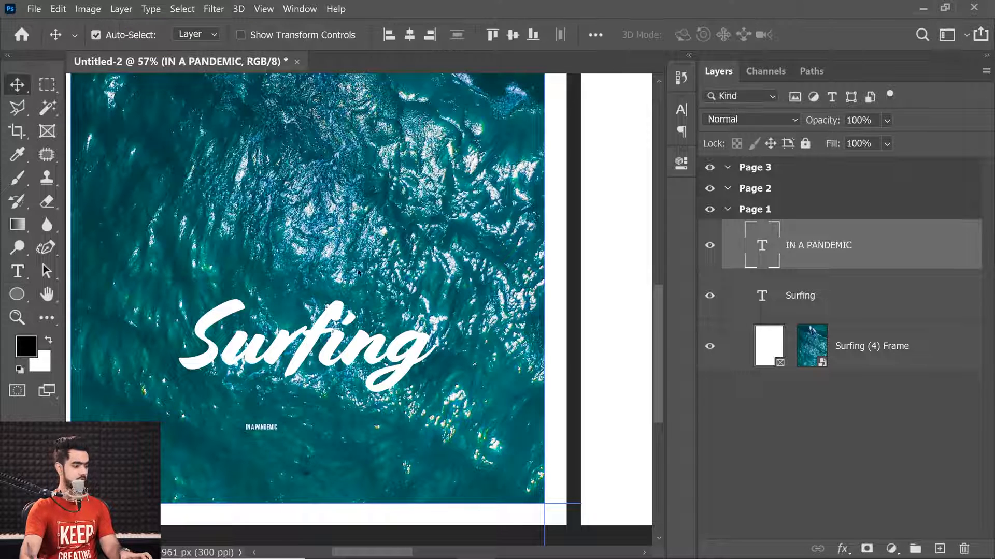
key(ctrl+t)
drag(279, 431, 394, 462)
key(Return)
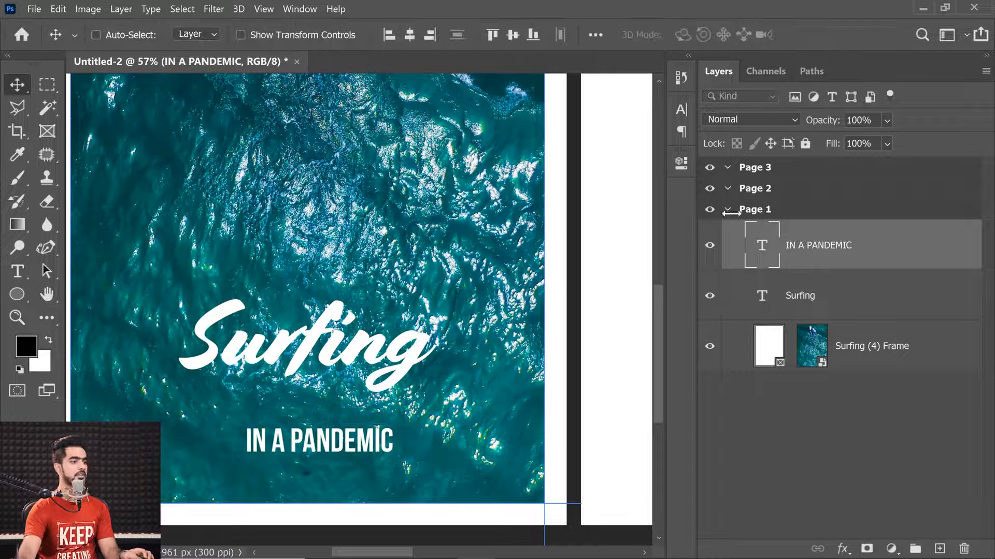
- Widen the letter spacing of the whole "IN A PANDEMIC" text by five tracking increments
double_click(766, 251)
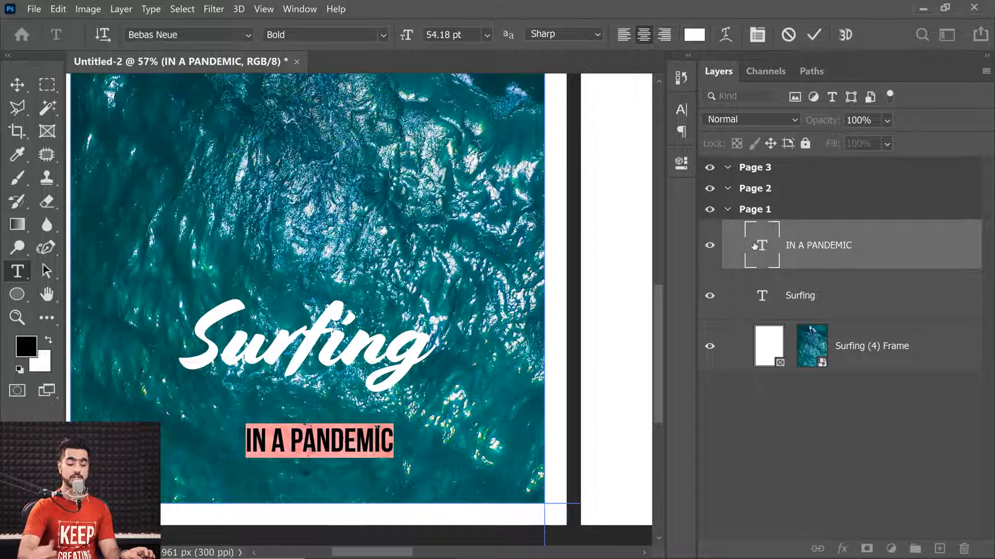
key(alt+Right)
key(alt+Right)
key(alt+Right)
key(alt+Right)
key(alt+Right)
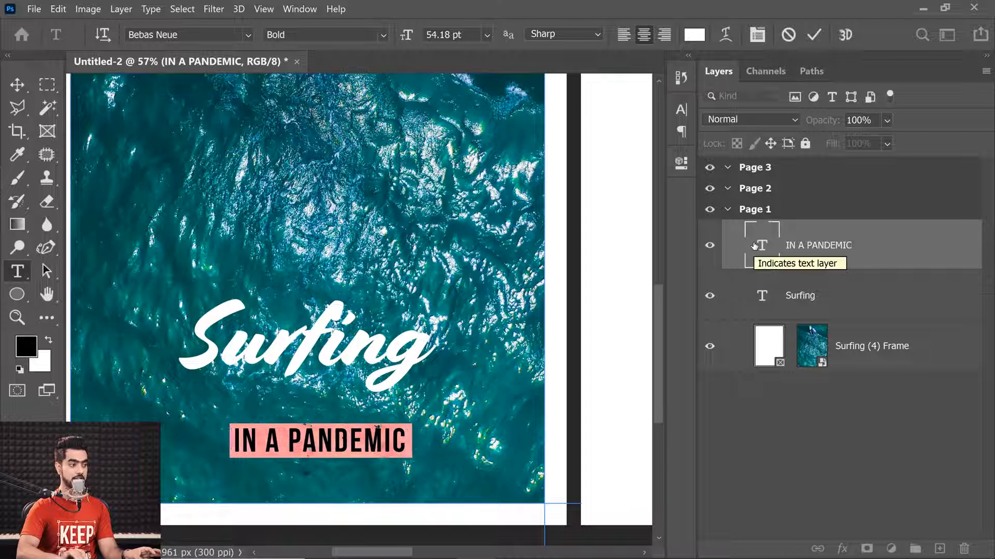
- Center "IN A PANDEMIC" horizontally on Page 1 and move it slightly up, closer to the "Surfing" title
click(18, 84)
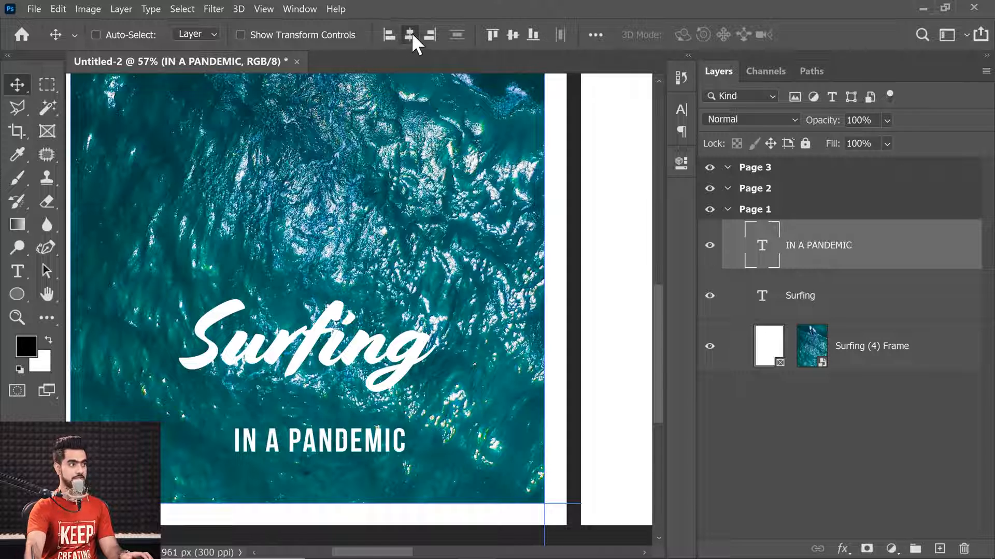
click(410, 35)
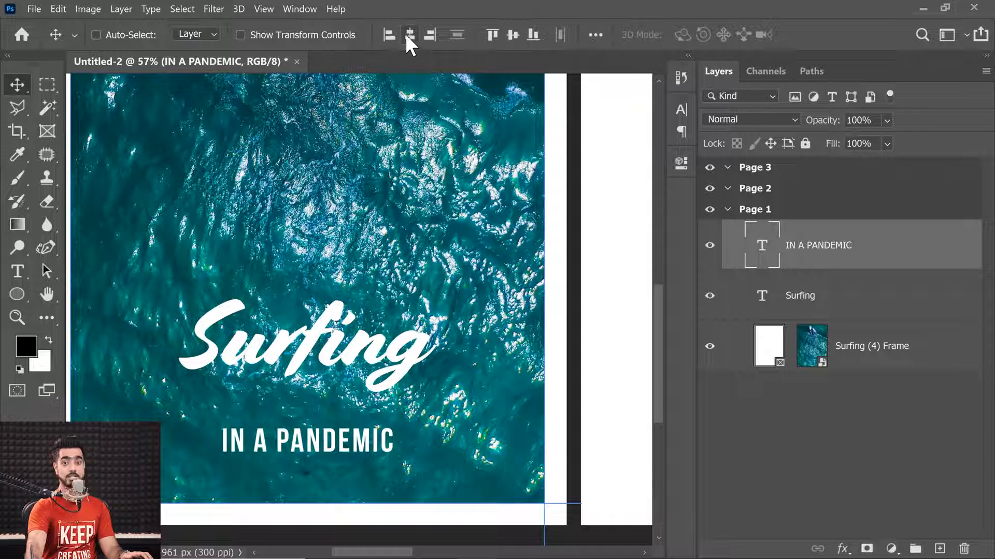
drag(314, 453, 323, 428)
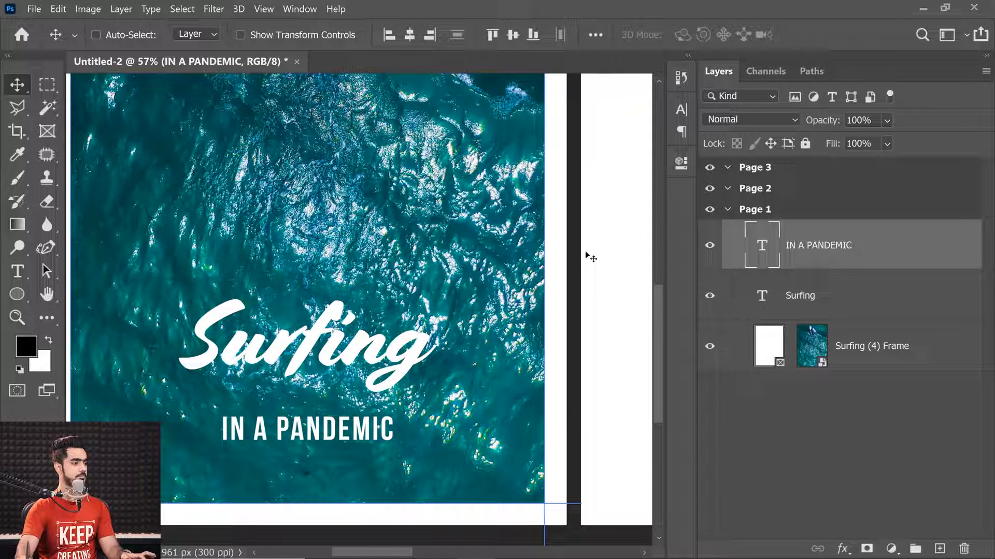
- Change the color of the "IN A PANDEMIC" text to red cd201f
double_click(761, 242)
click(694, 35)
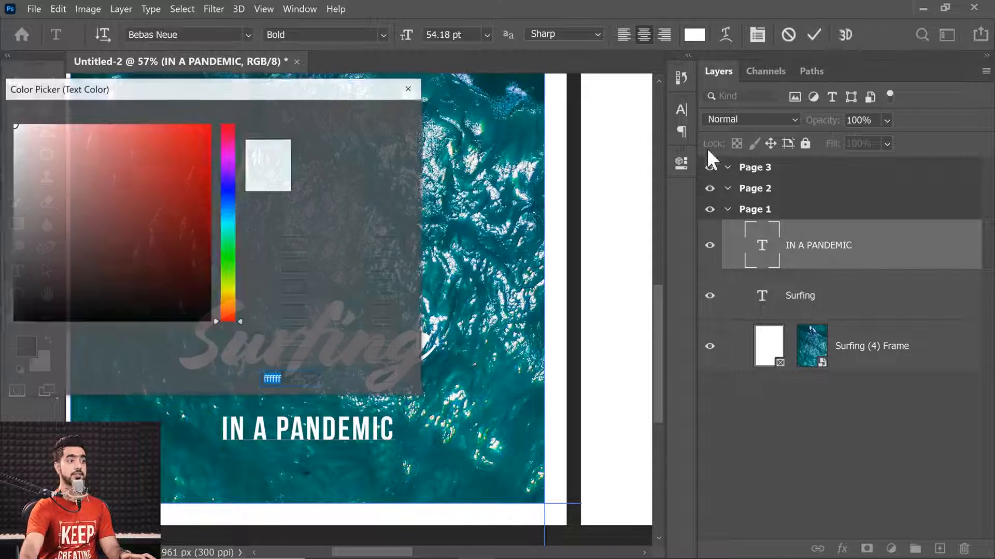
drag(180, 162, 182, 162)
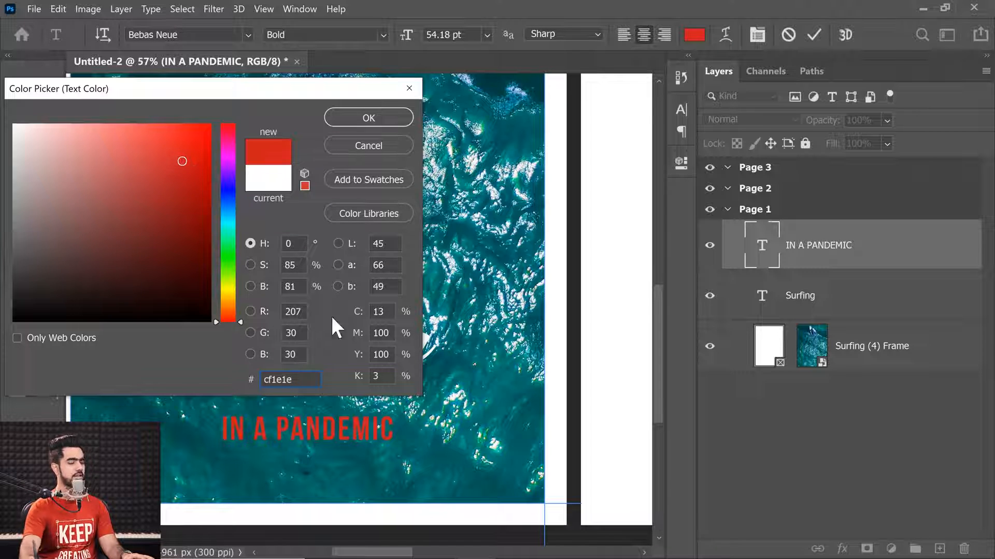
drag(296, 380, 129, 388)
text(cd201f)
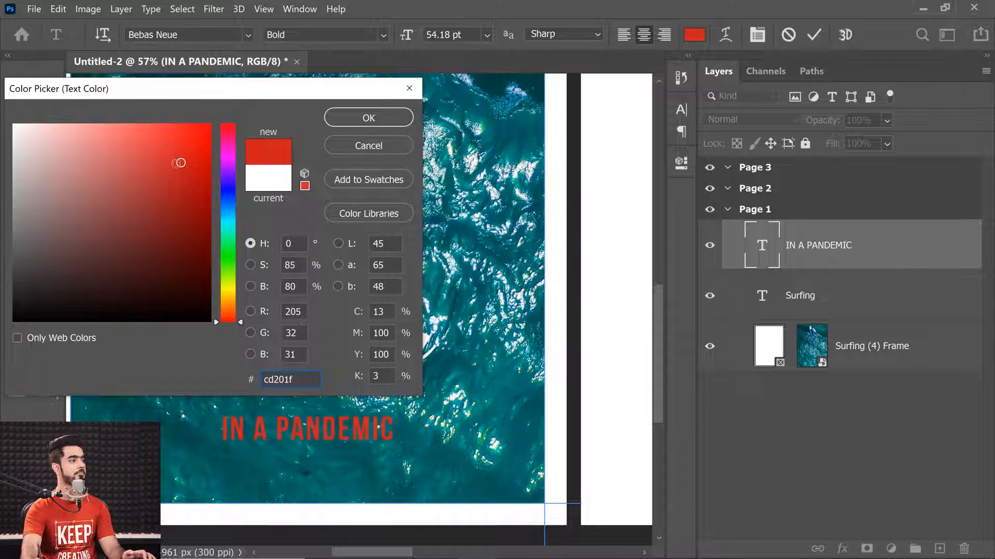
click(365, 117)
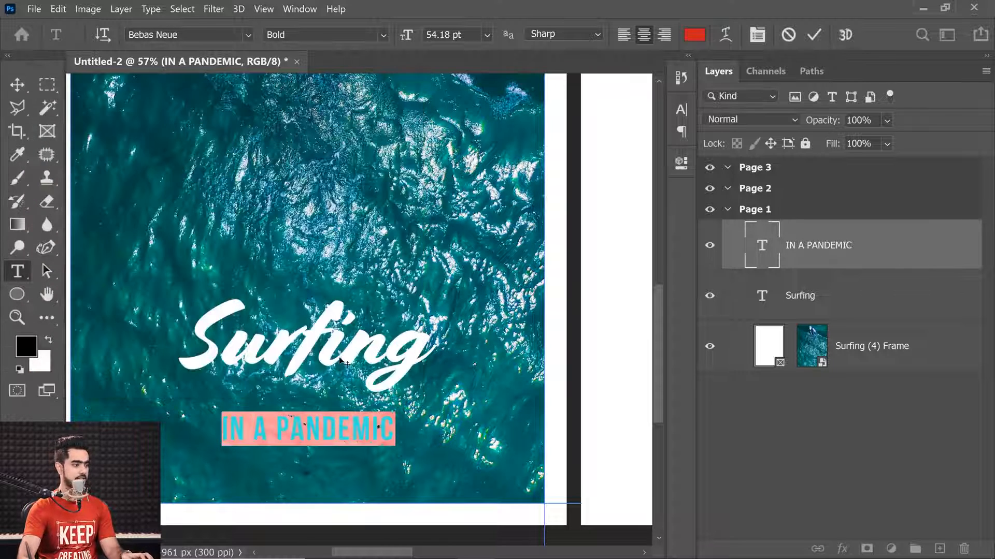
click(17, 85)
- Add a Curves adjustment layer on Page 1 and lower the curve's white point far down to darken the page strongly
scroll(322, 349, down, 2)
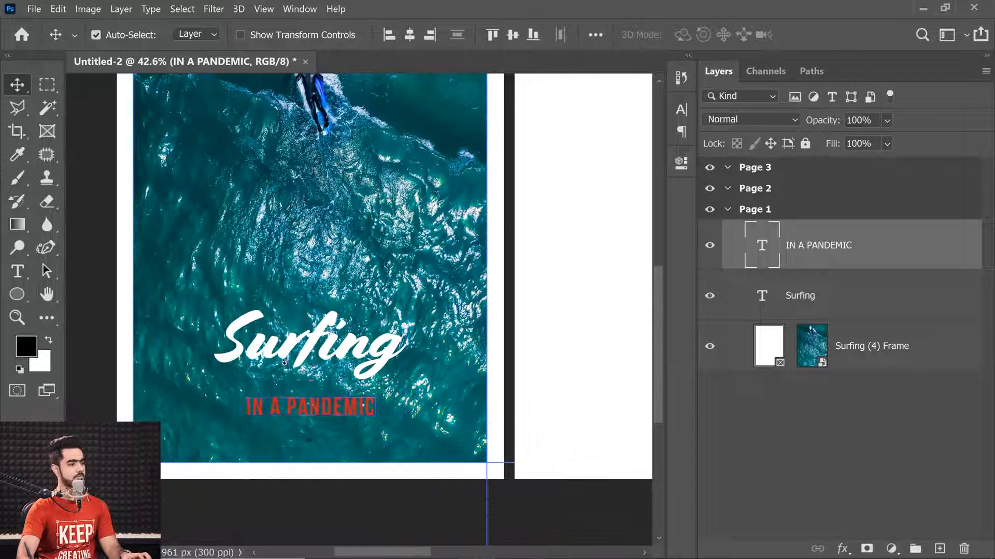
scroll(321, 350, down, 2)
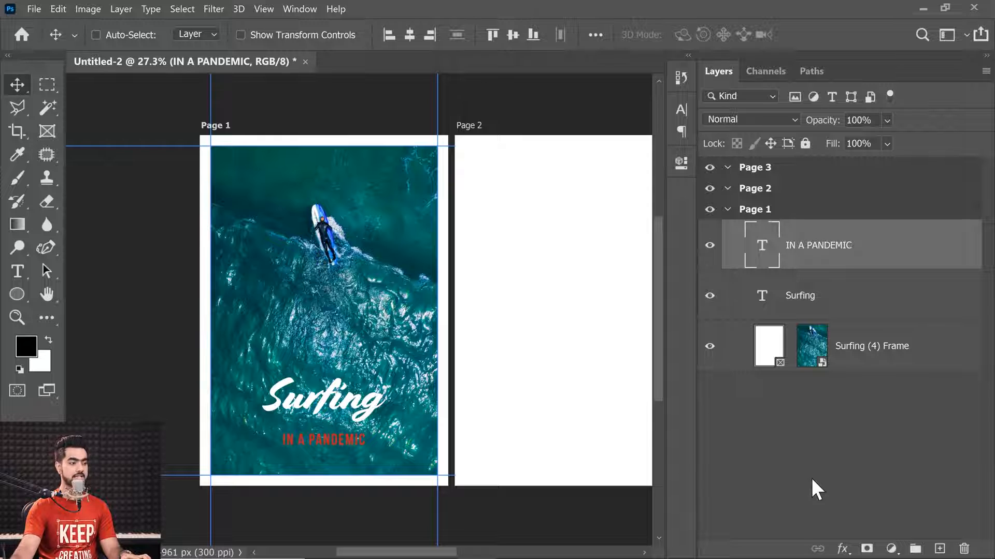
click(891, 549)
click(887, 353)
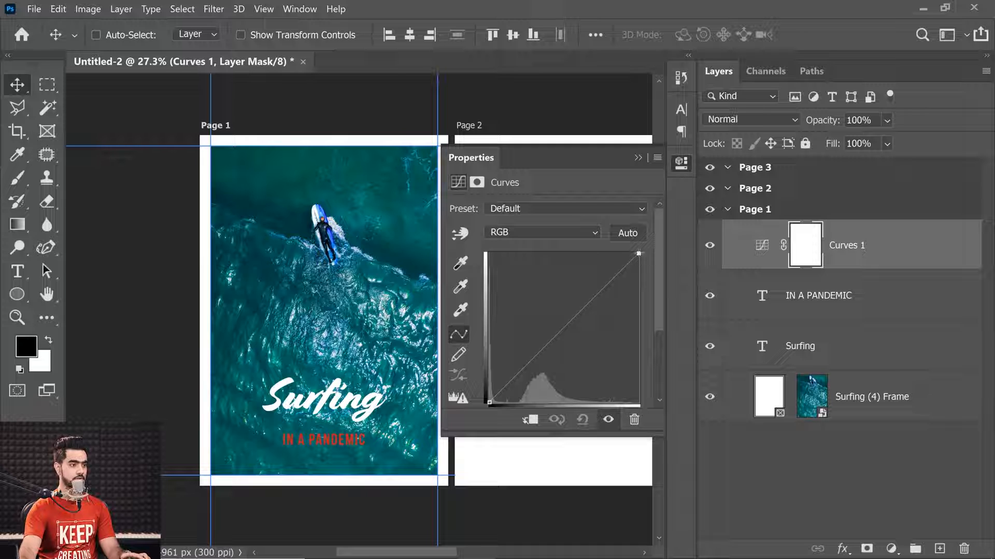
drag(639, 253, 644, 337)
drag(645, 340, 661, 374)
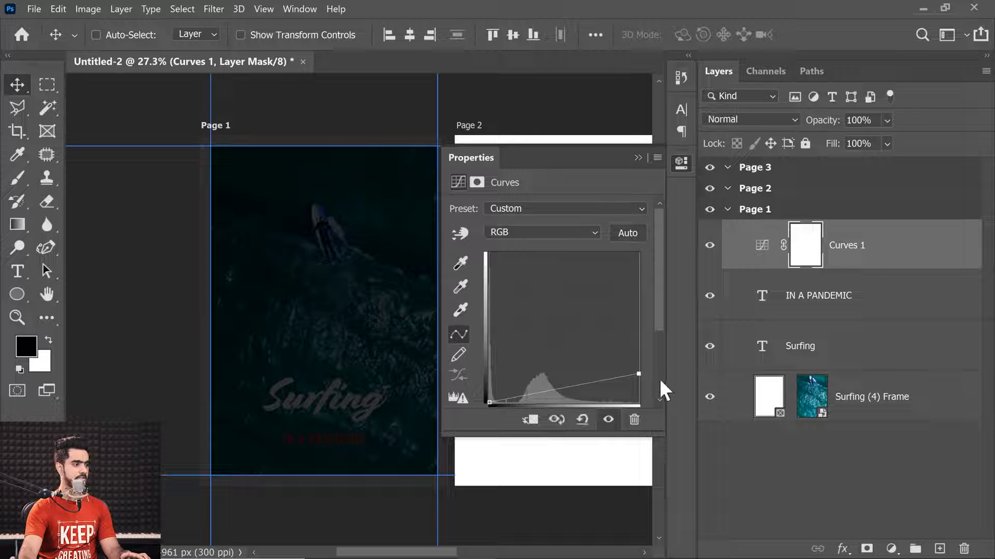
click(638, 157)
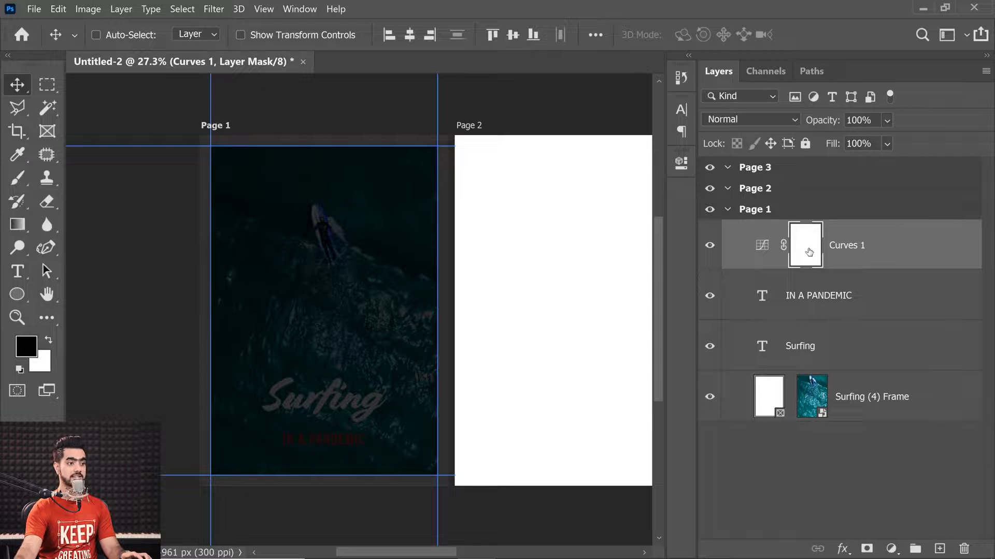
- Fill the Curves mask with a vertical black-to-white gradient that limits the darkening to the lower page, and move the layer beneath both text layers
click(18, 224)
drag(321, 260, 326, 418)
drag(326, 244, 340, 434)
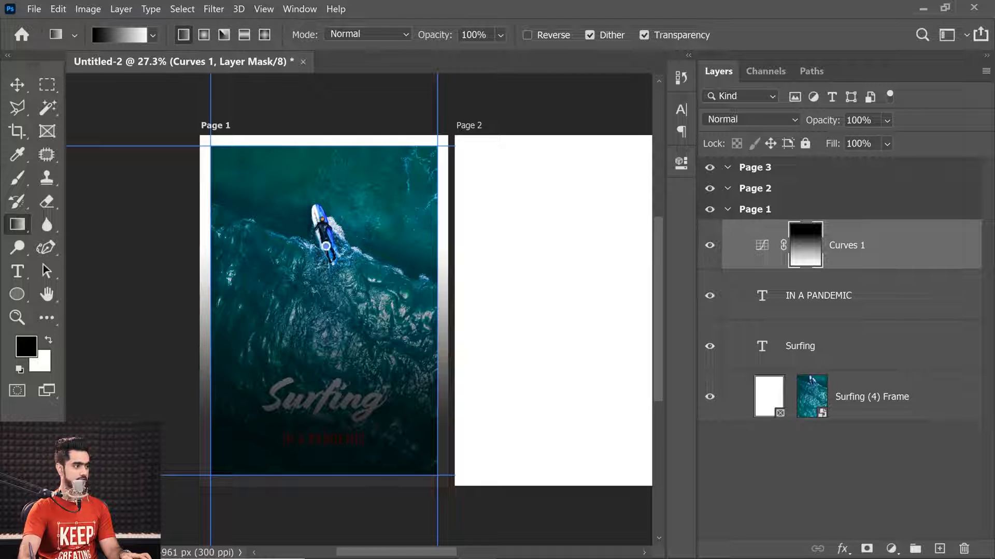
mouse_move(325, 246)
mouse_down()
mouse_move(326, 398)
mouse_move(339, 384)
mouse_up()
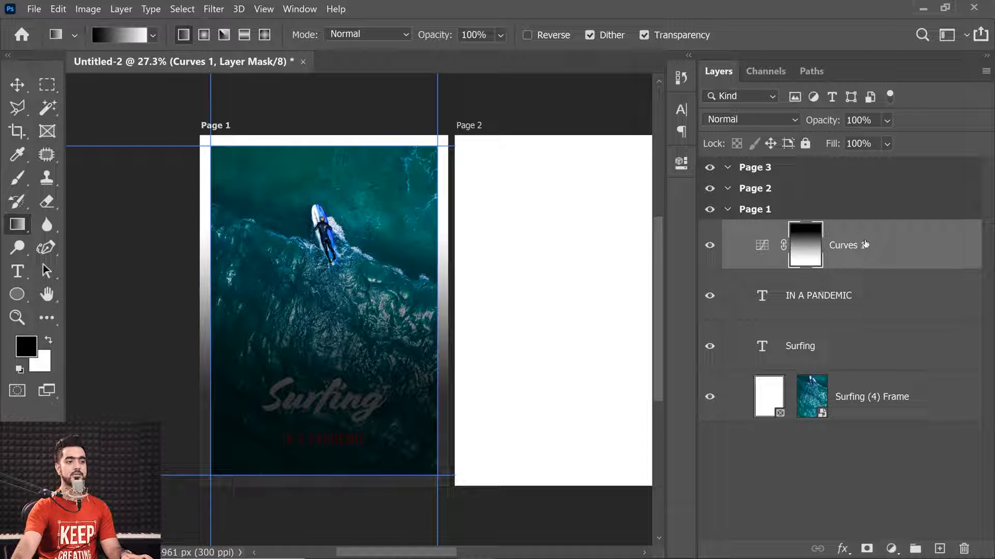
drag(864, 243, 813, 391)
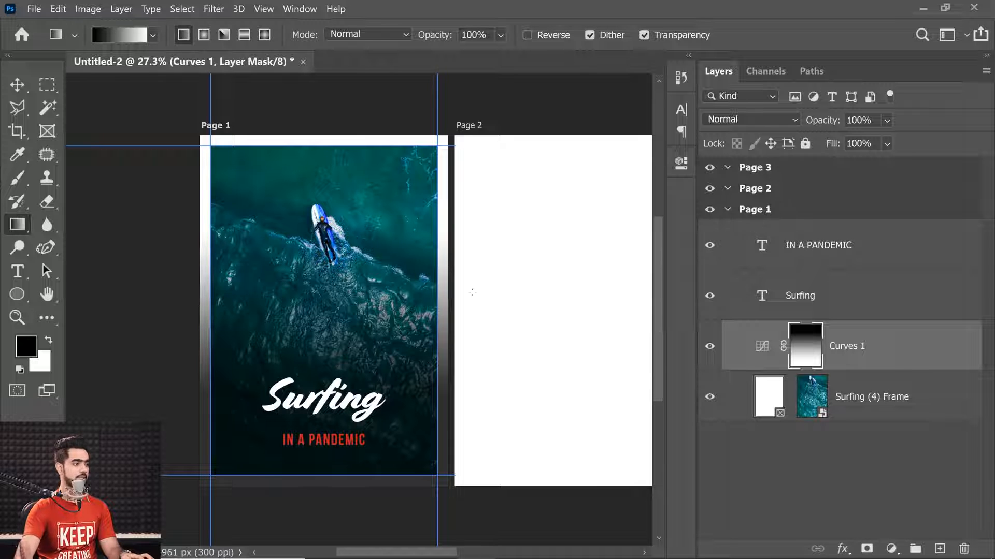
- Clip the Curves 1 adjustment to the Surfing (4) frame and add a black 000000 Solid Color fill layer above it
scroll(294, 371, down, 2)
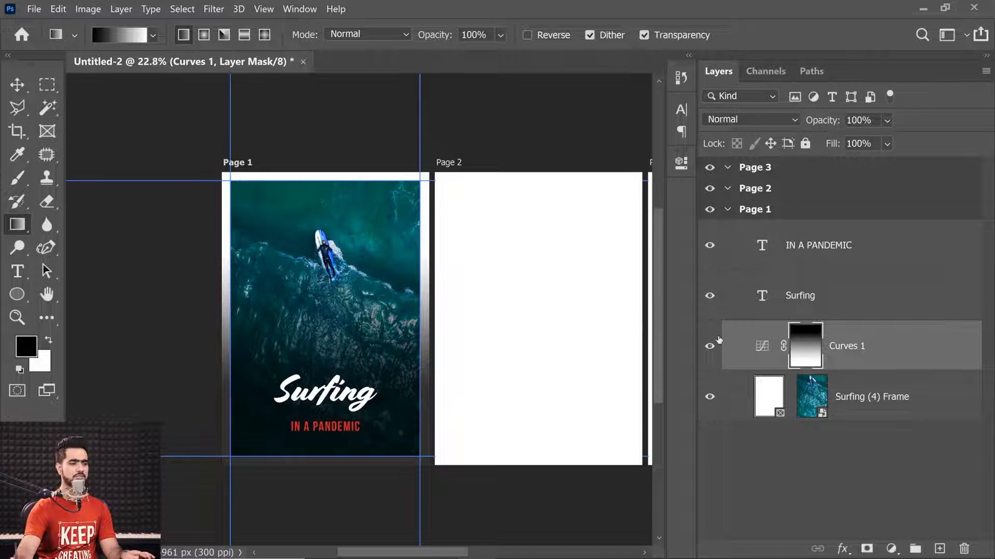
alt+click(877, 368)
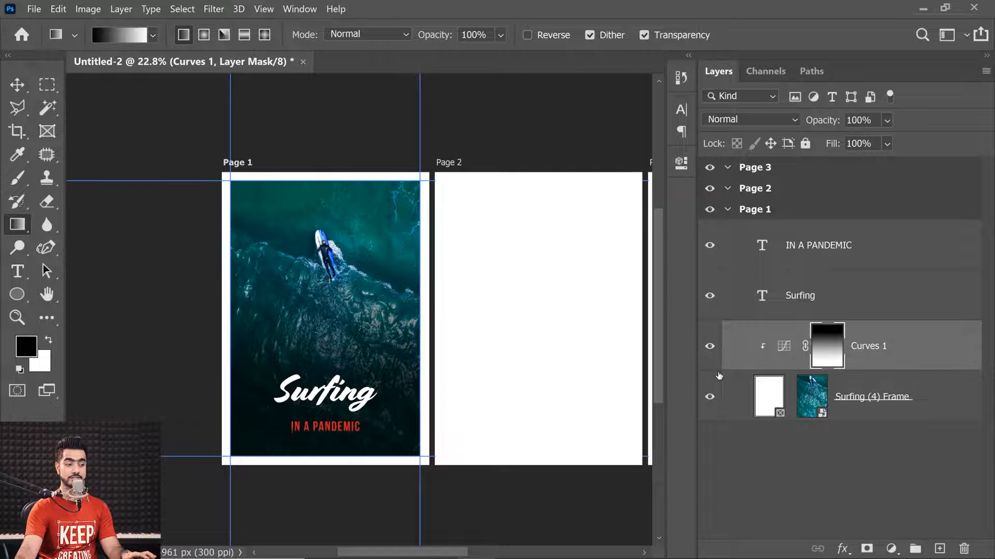
click(891, 550)
click(856, 279)
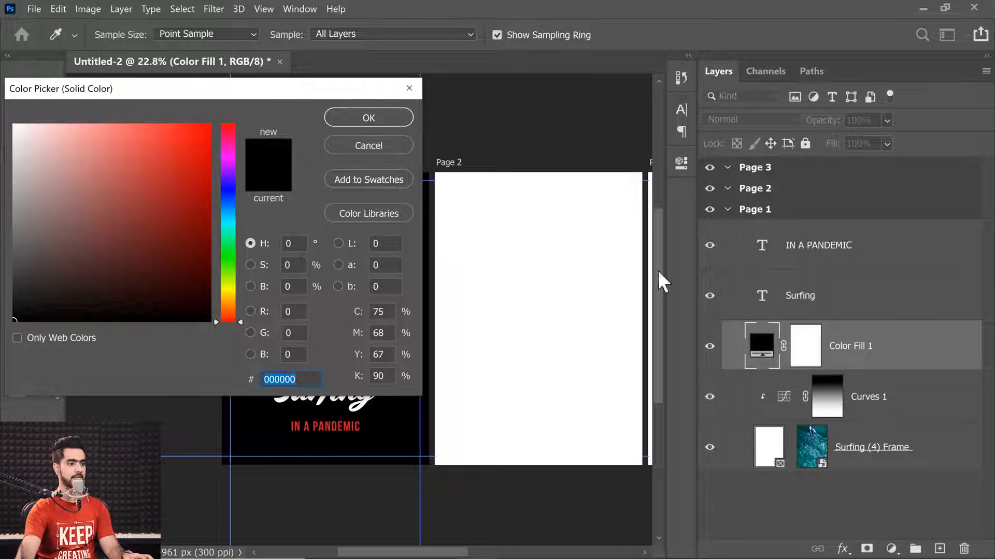
click(373, 120)
- Move the Curves 1 layer together with the Surfing (4) frame above the black color fill on Page 1
click(827, 397)
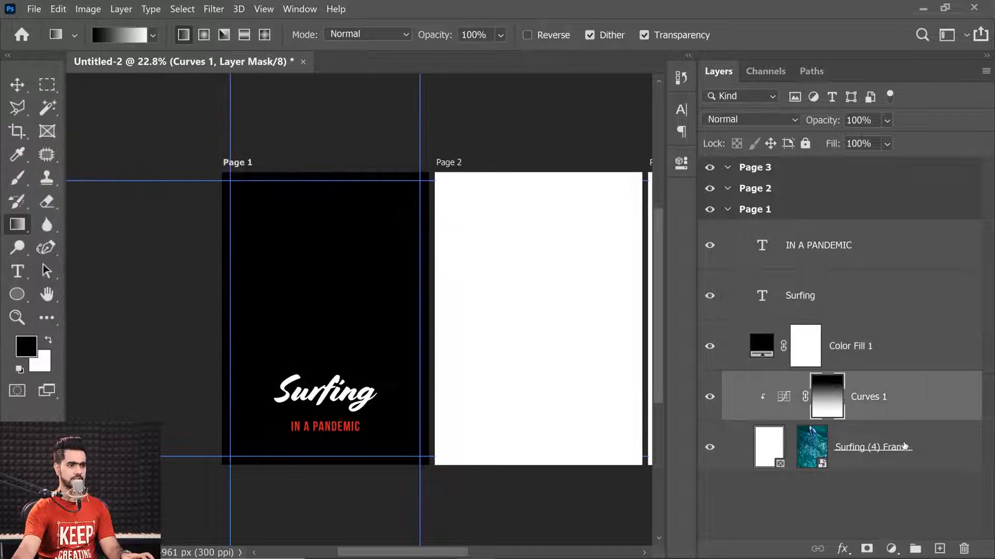
shift+click(904, 446)
drag(928, 438, 806, 346)
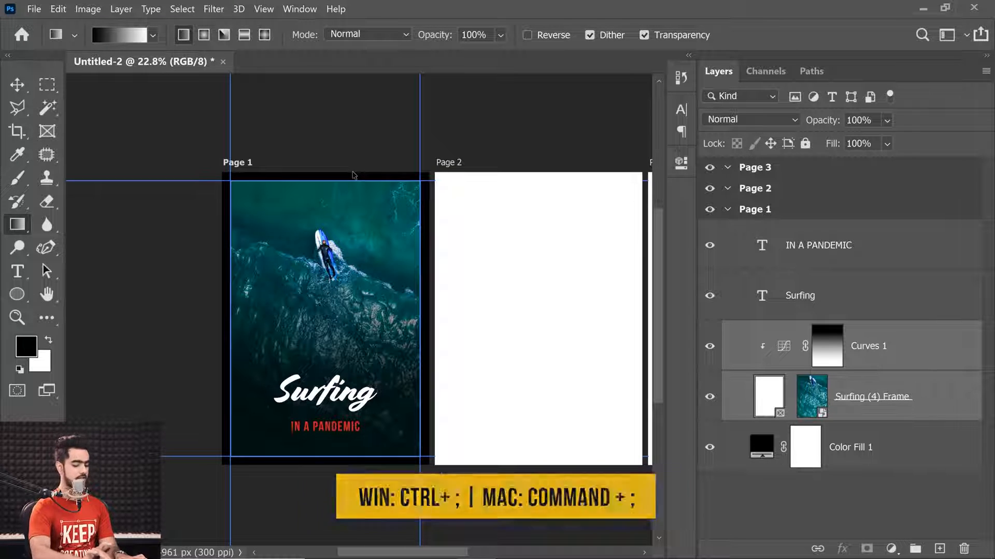
- Hide the guides and examine the Page 1 cover close up and alongside the other pages
key(ctrl+semicolon)
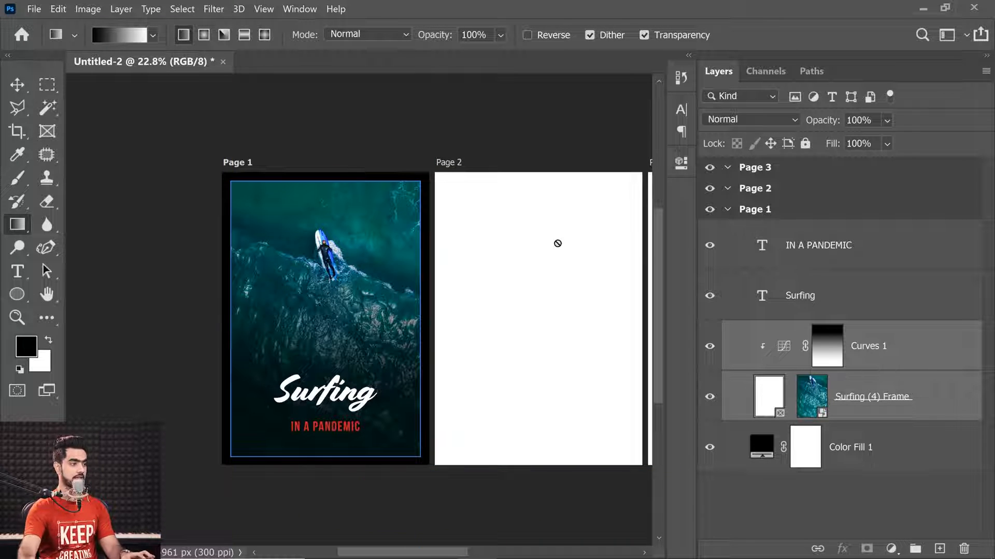
click(790, 513)
scroll(298, 279, up, 4)
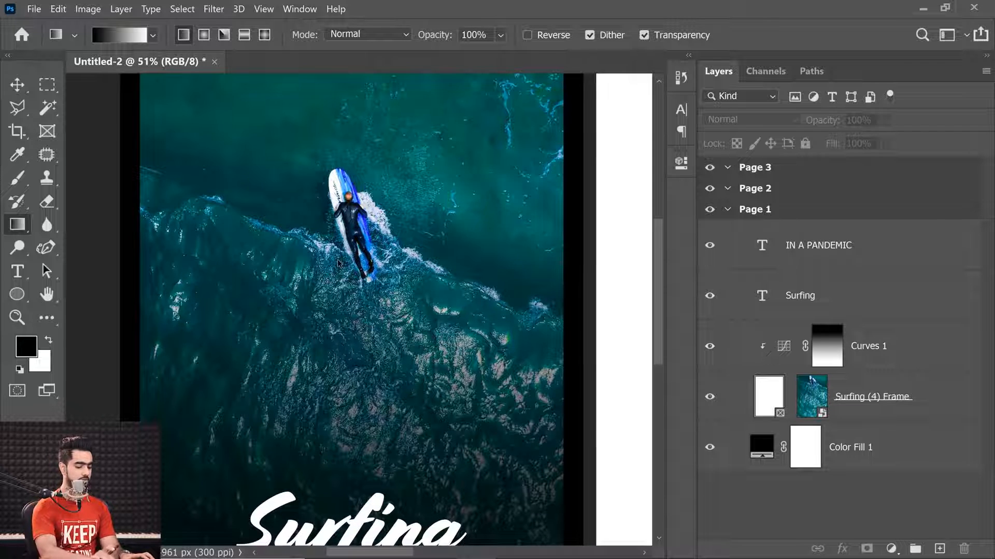
key(ctrl+0)
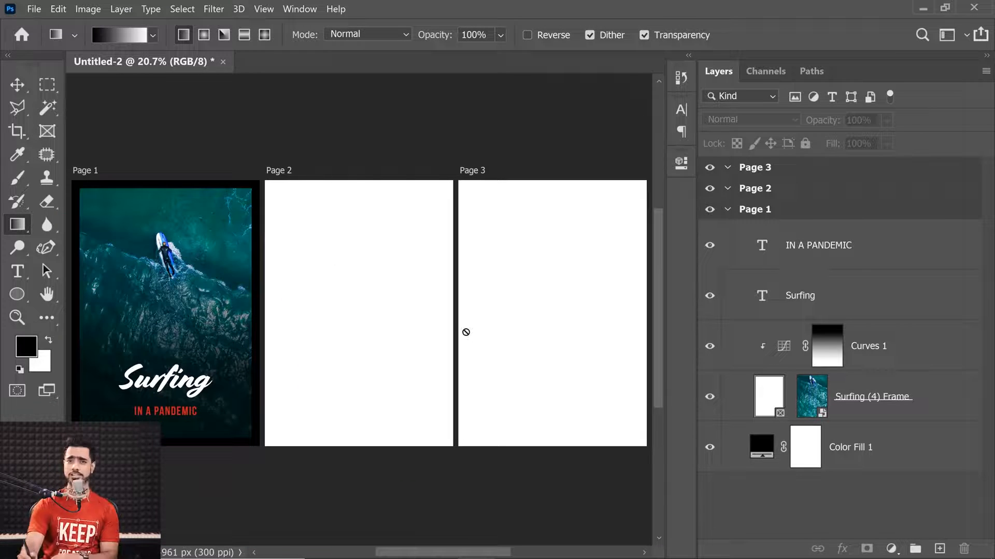
- Collapse the Page 1 layers and select the Page 2 artboard with its guides shown
click(727, 209)
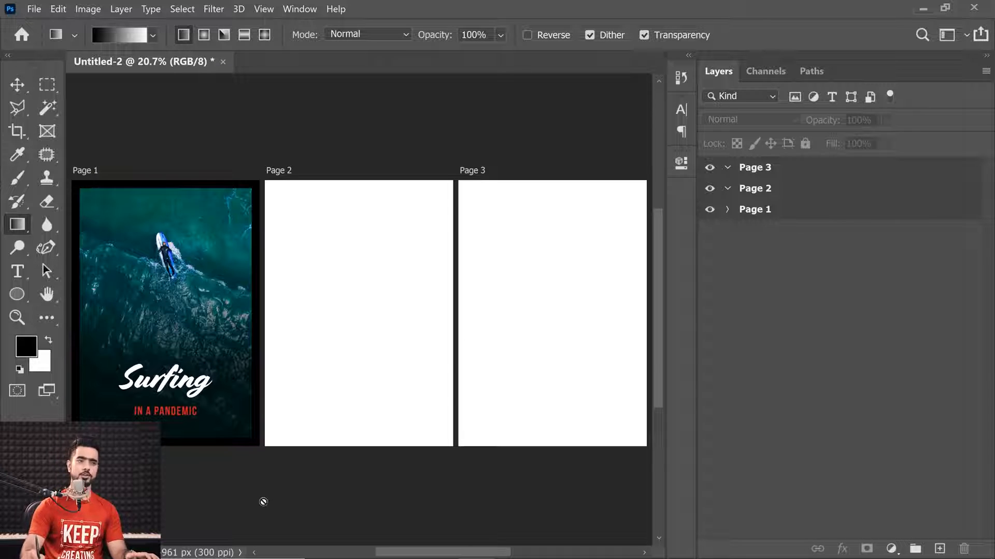
click(757, 195)
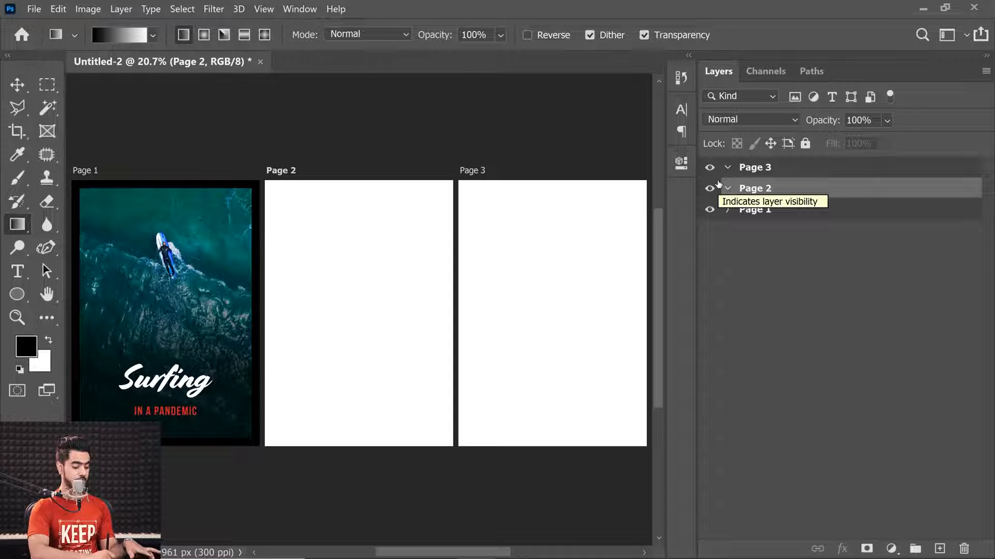
key(ctrl+semicolon)
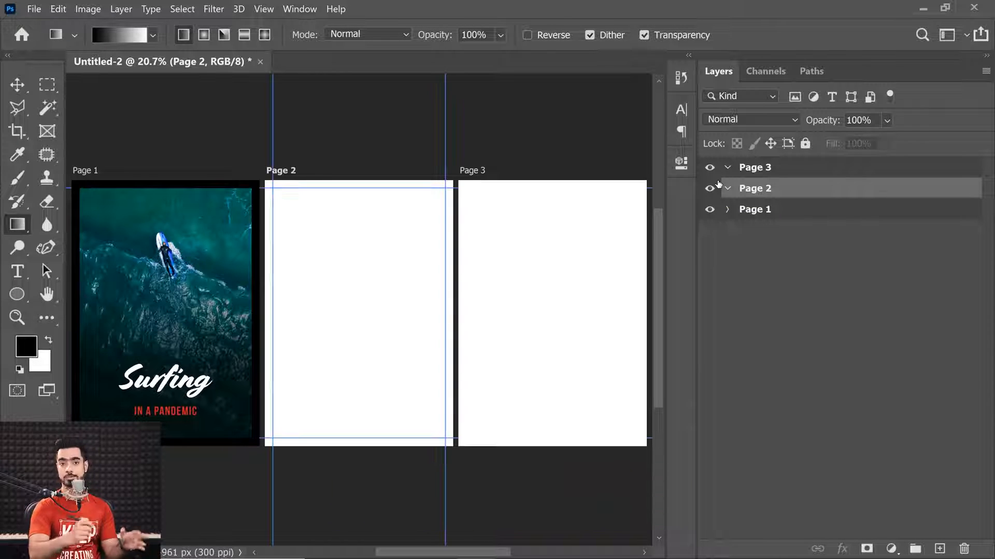
- Start a new guide layout for Page 2 that keeps existing guides, with the margin option off and 6 columns
drag(363, 251, 399, 251)
drag(394, 253, 352, 220)
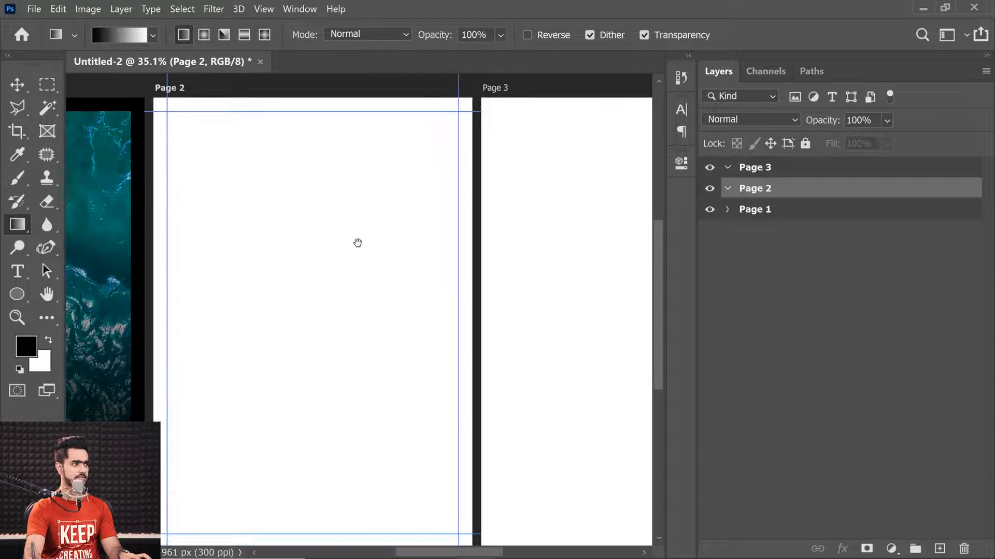
scroll(321, 211, down, 2)
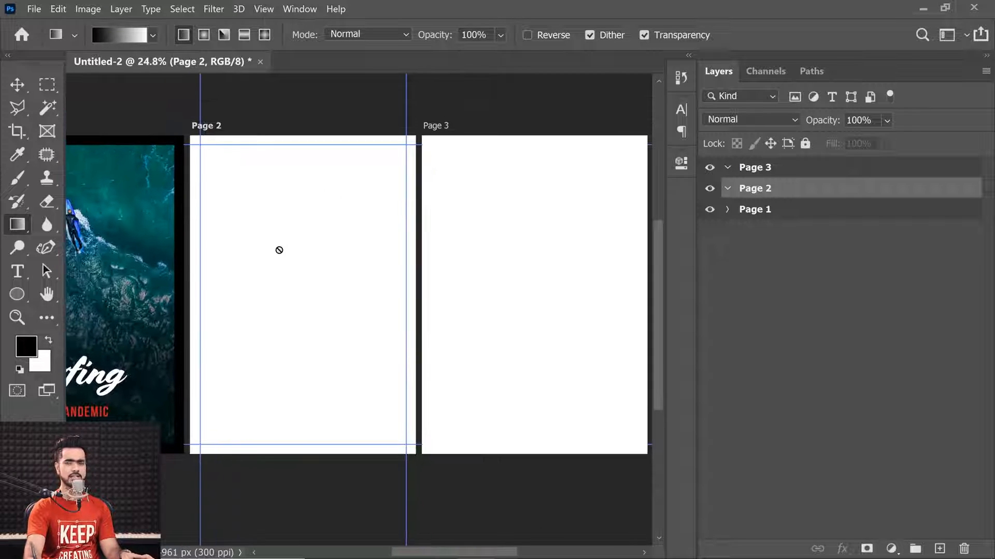
click(291, 9)
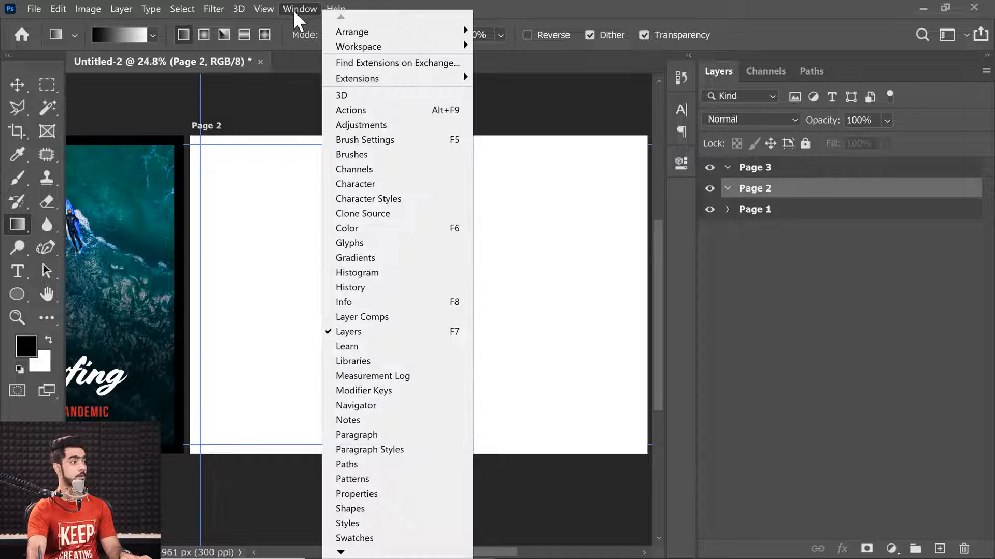
click(304, 439)
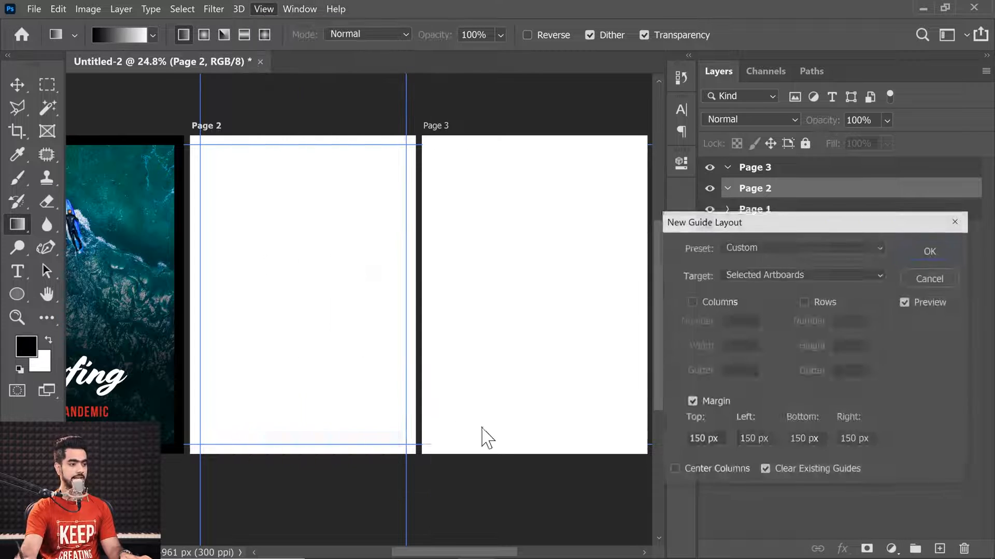
click(767, 471)
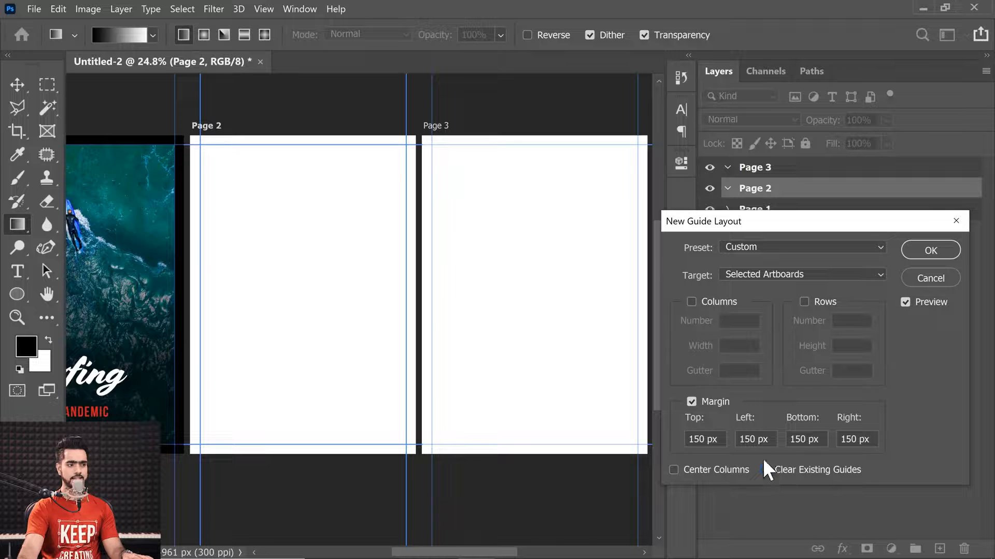
click(691, 402)
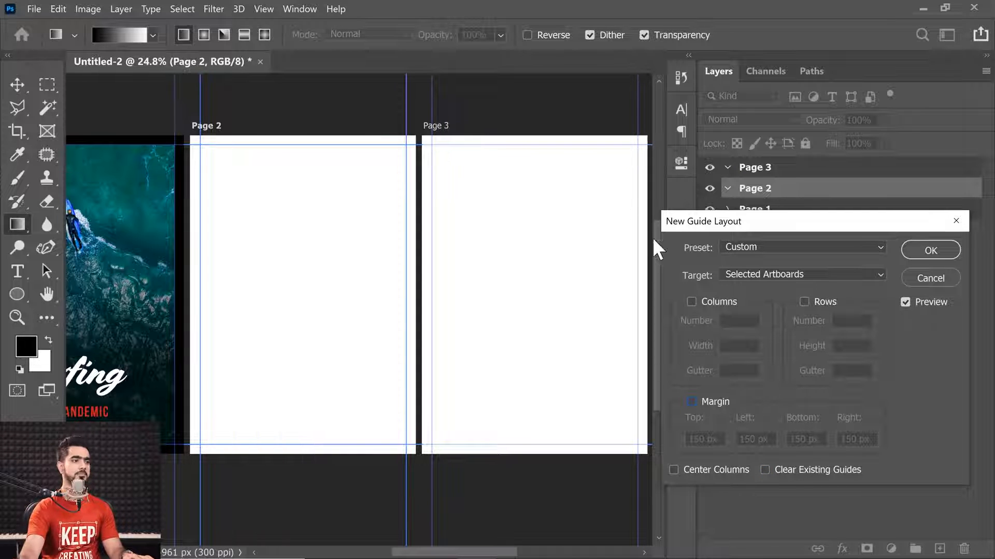
click(691, 301)
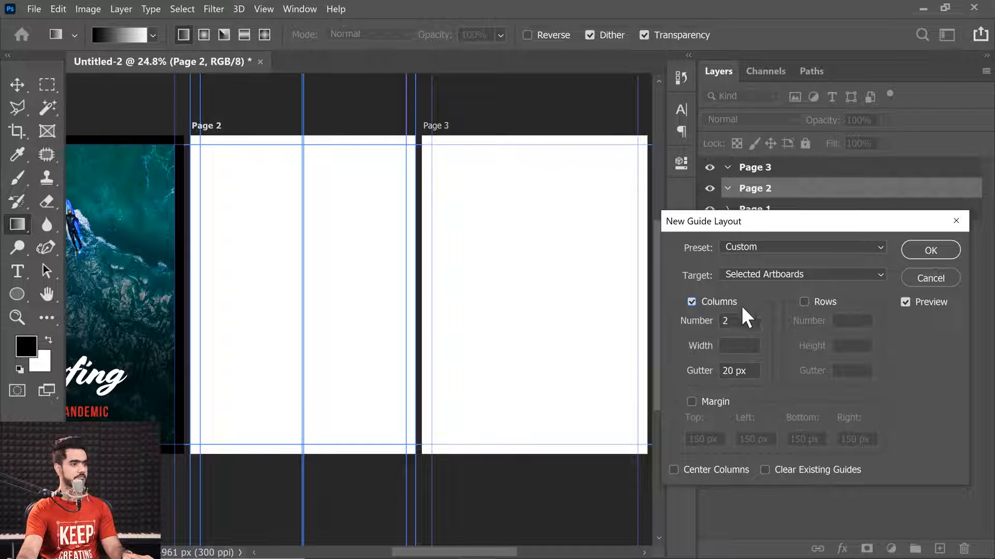
text(6)
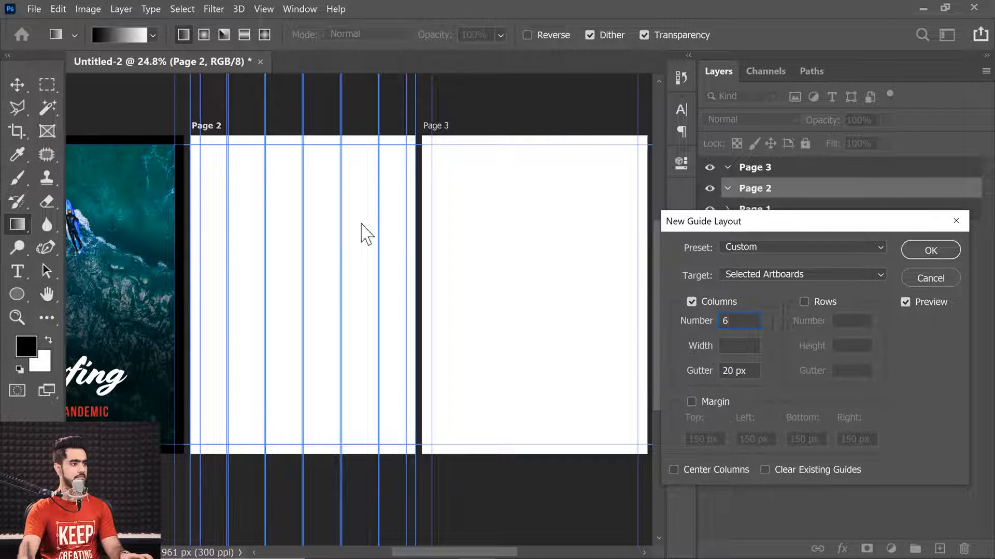
- Set the gutter between the guide columns to 60 px
drag(708, 371, 712, 374)
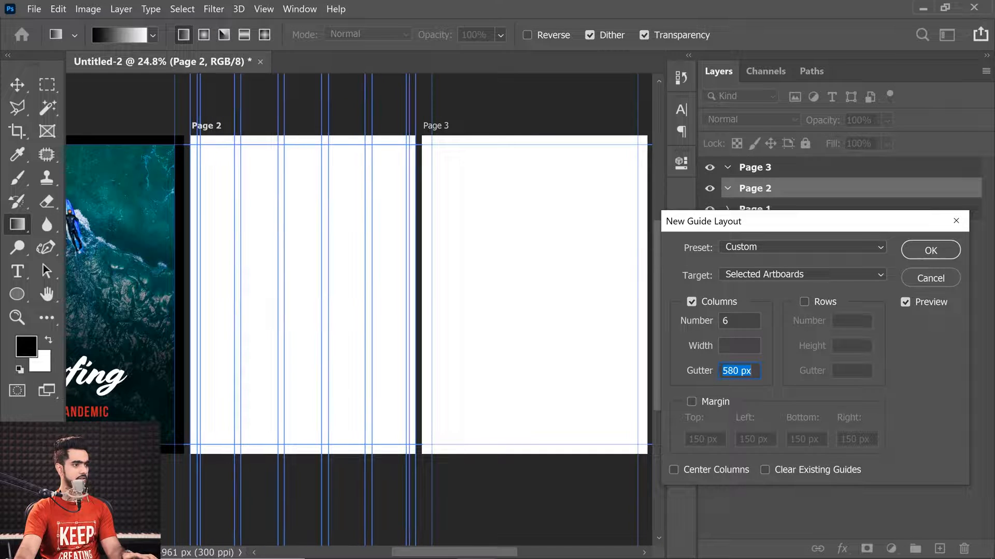
text(50)
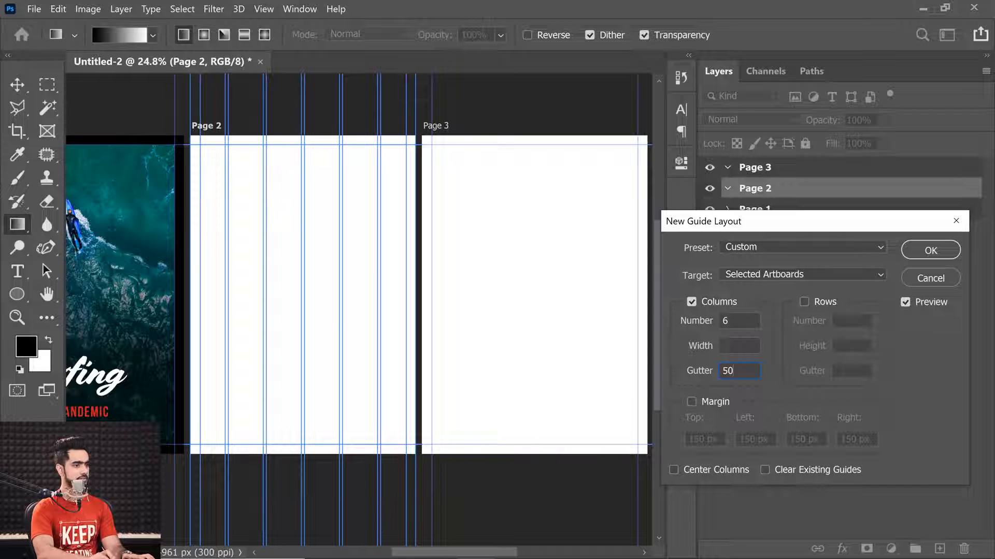
key(BackSpace)
key(BackSpace)
text(6)
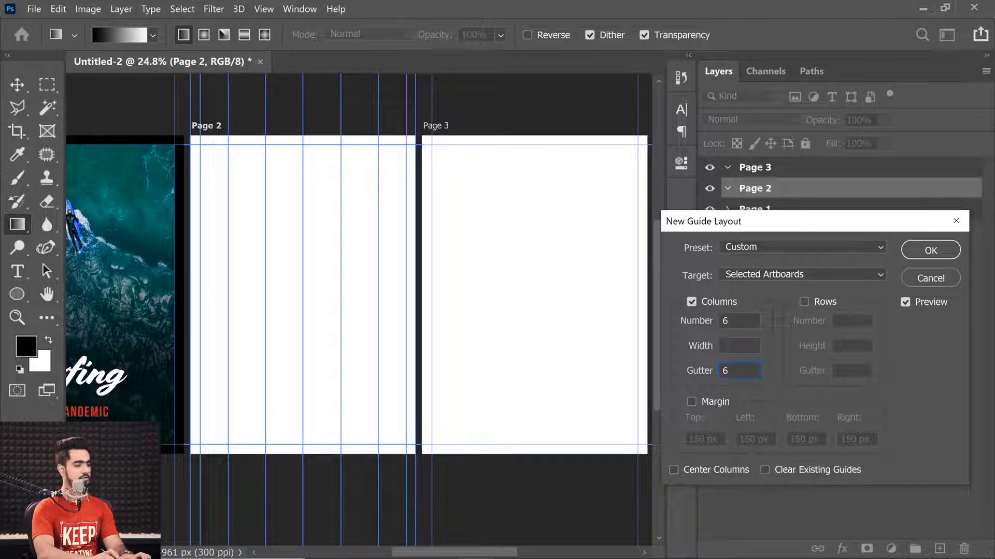
text(0)
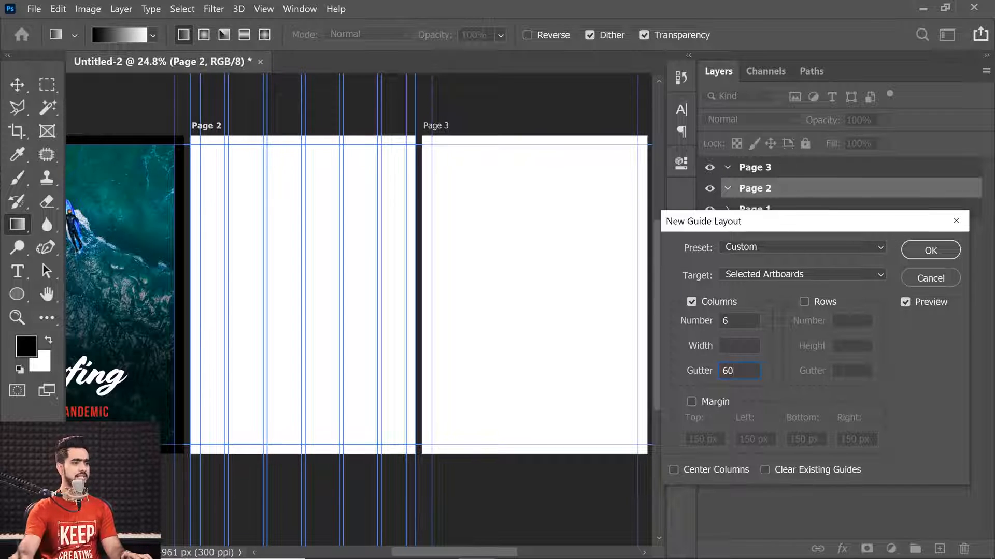
- Re-enable the 150 px margins, set the number of columns to 9 and apply the guide layout to Page 2
click(692, 403)
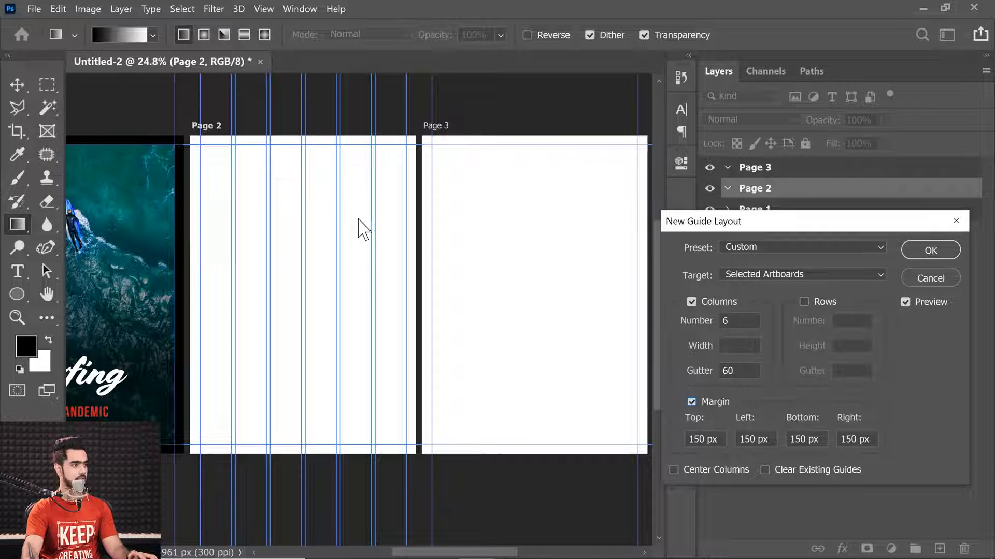
click(725, 320)
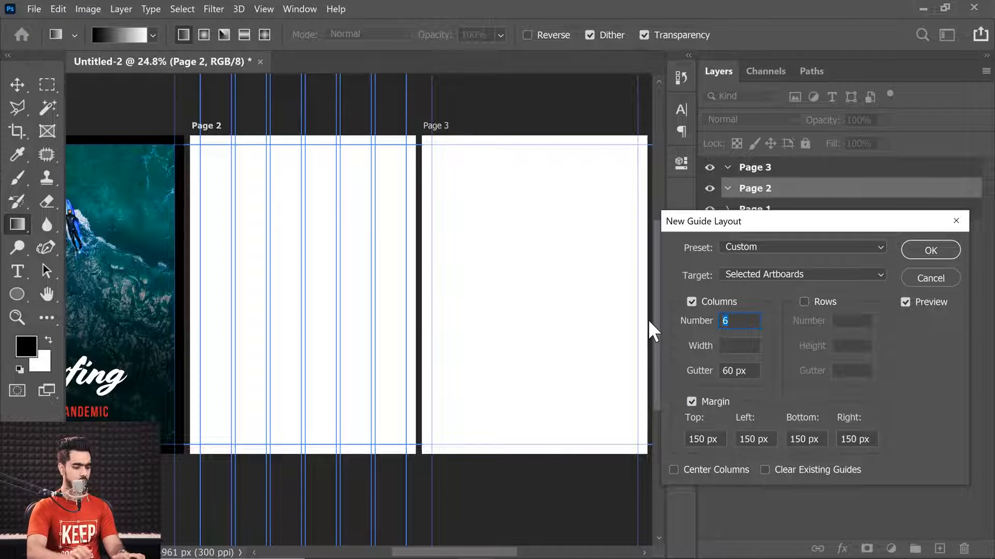
text(9)
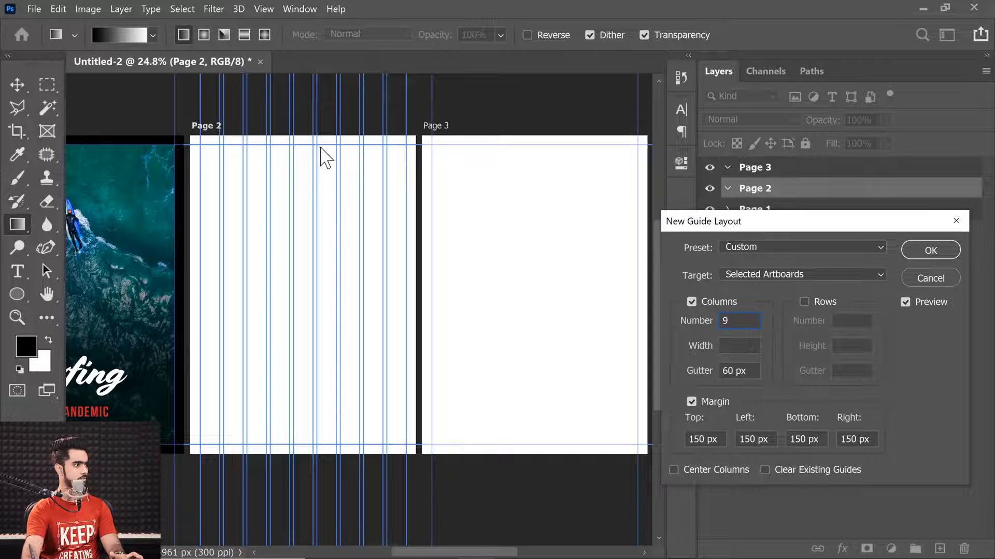
click(930, 251)
- Draw a tall rectangular frame on Page 2 spanning the first five columns from the top margin to the bottom margin
scroll(304, 251, up, 3)
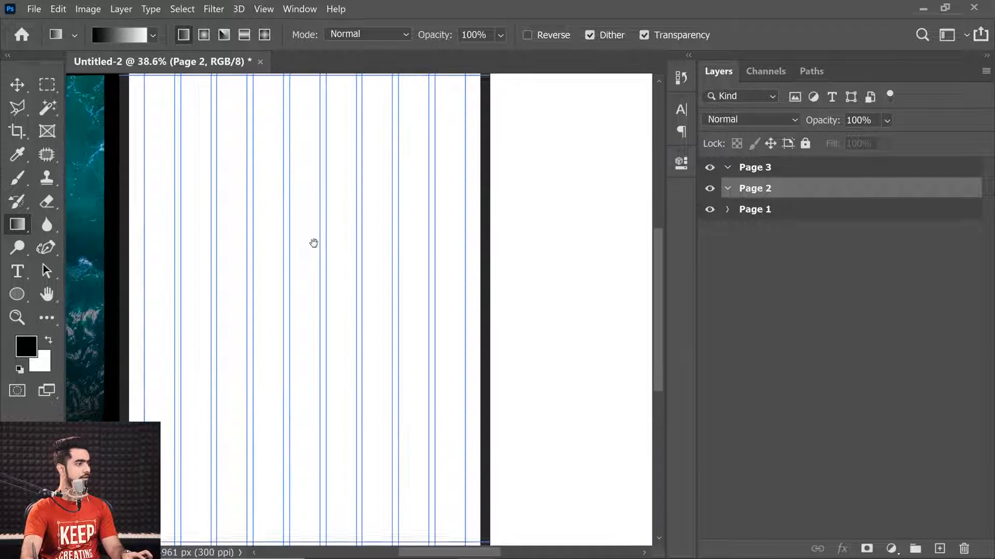
scroll(314, 243, down, 2)
click(47, 132)
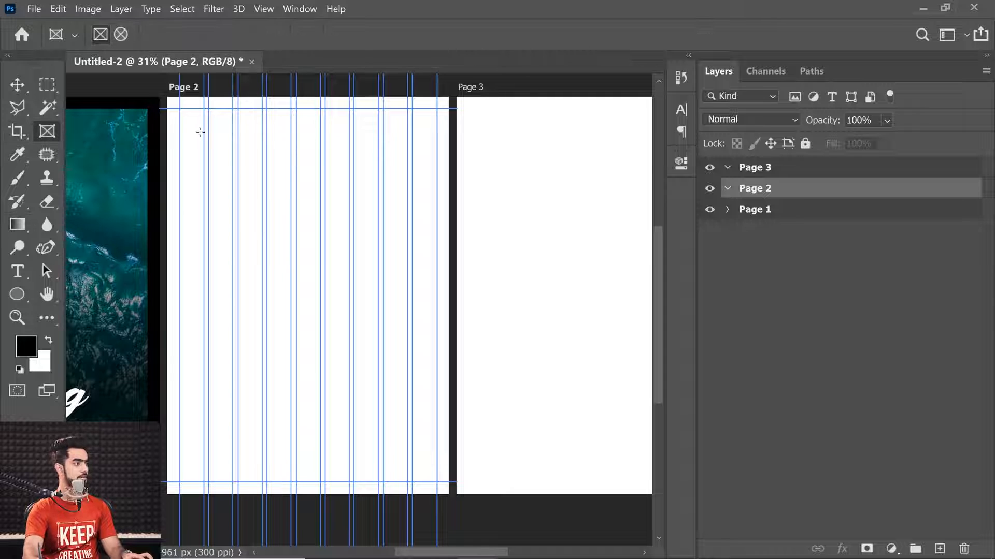
drag(181, 110, 322, 477)
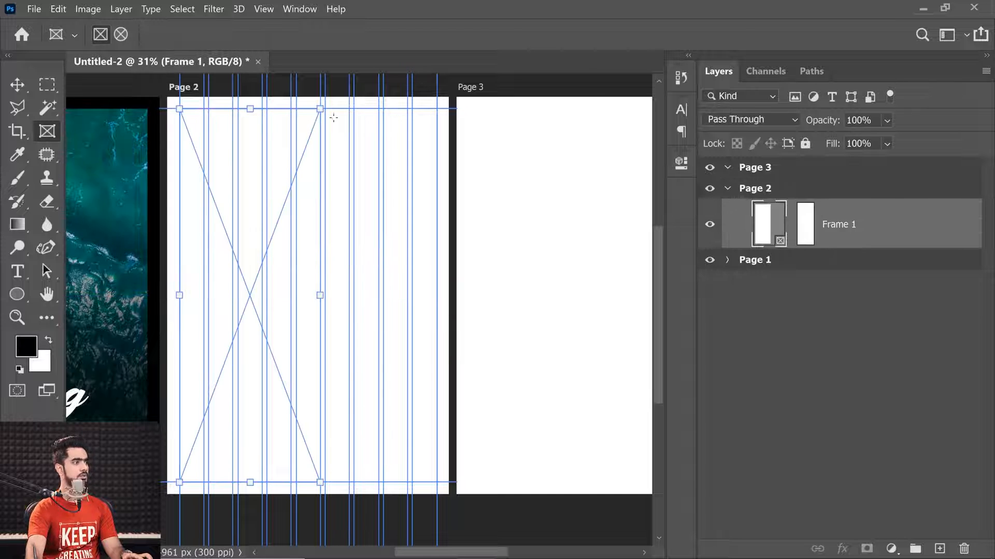
- Try a second frame across the last four columns of Page 2's upper half, and undo it
drag(334, 118, 440, 287)
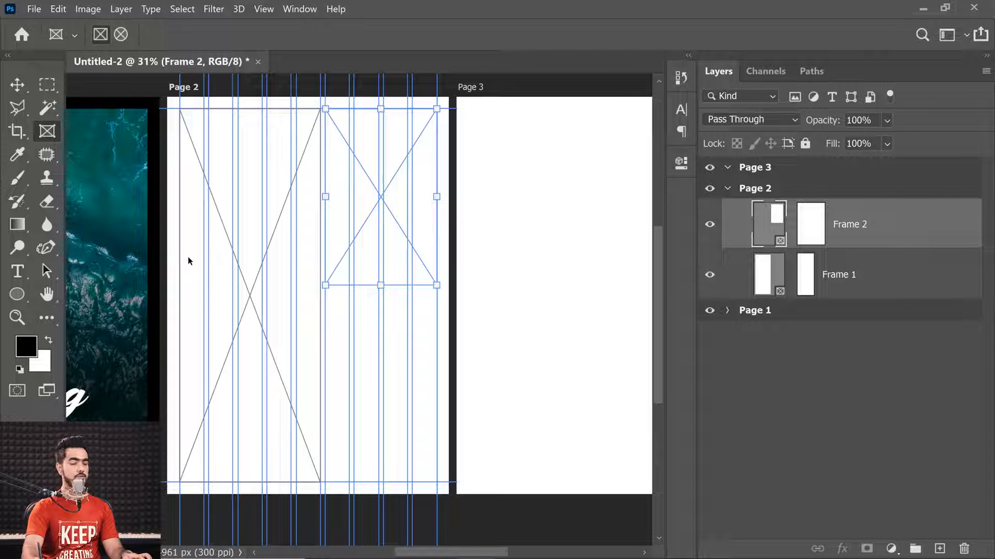
key(ctrl+z)
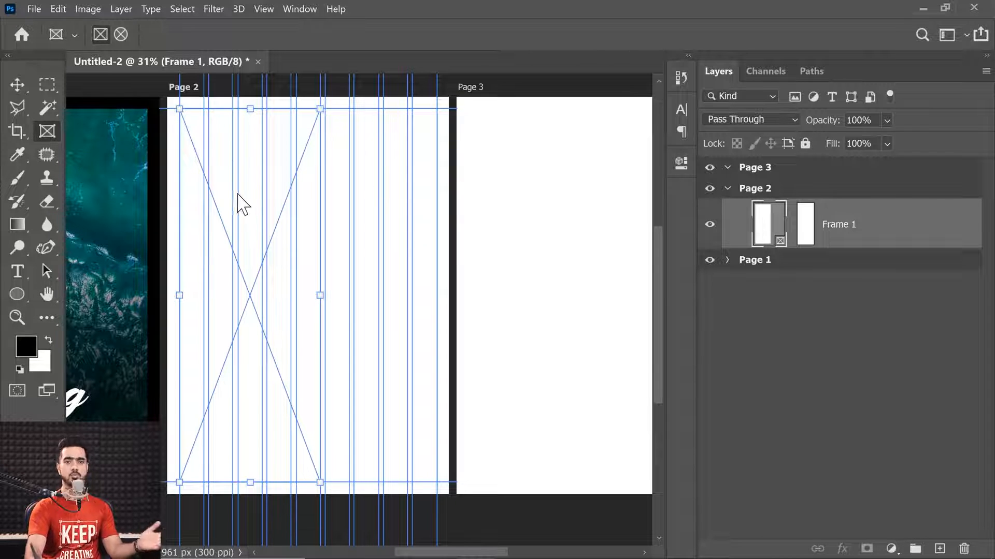
- Place Surfing (1).jpg from the Images folder in File Explorer into the tall frame and shift the photo right to bring the surfer into view
mouse_move(306, 558)
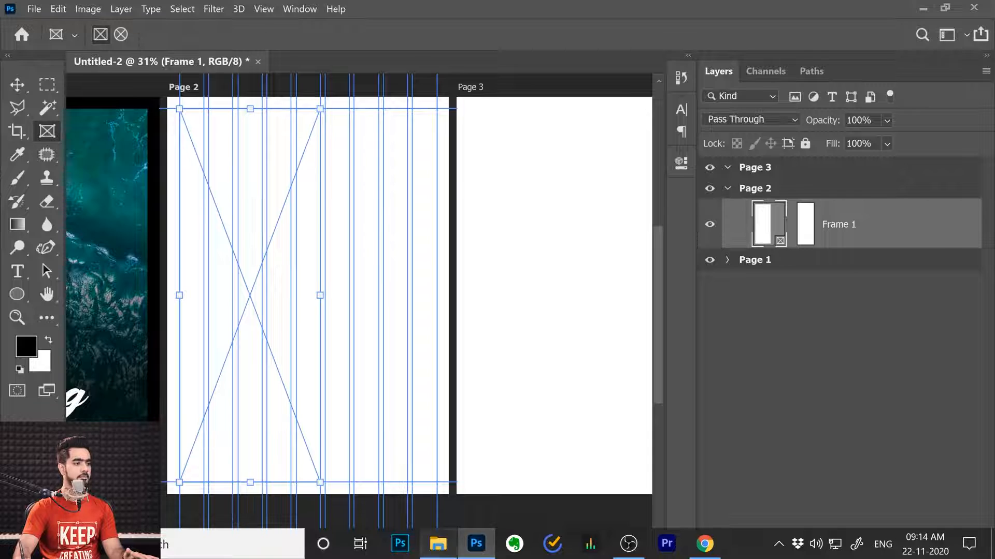
click(439, 543)
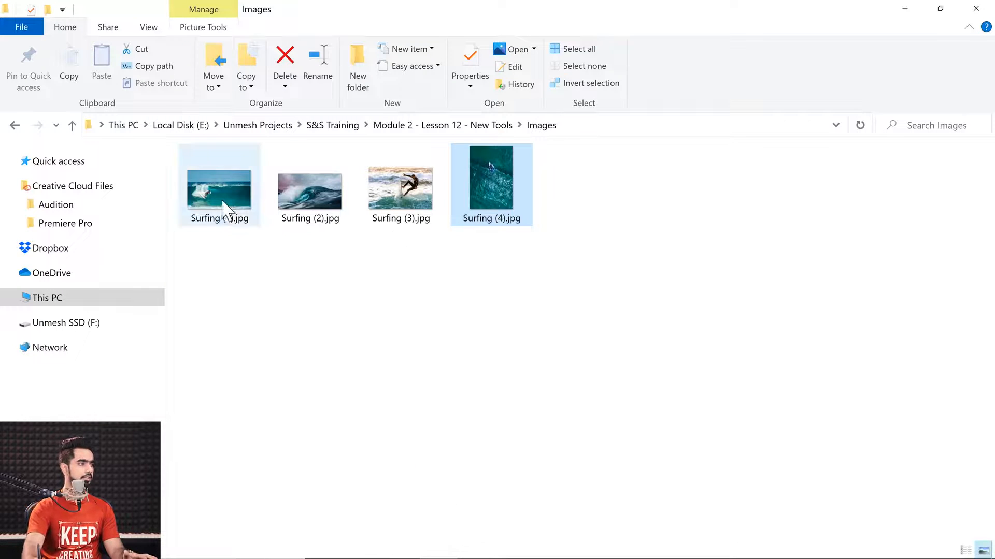
drag(225, 209, 271, 232)
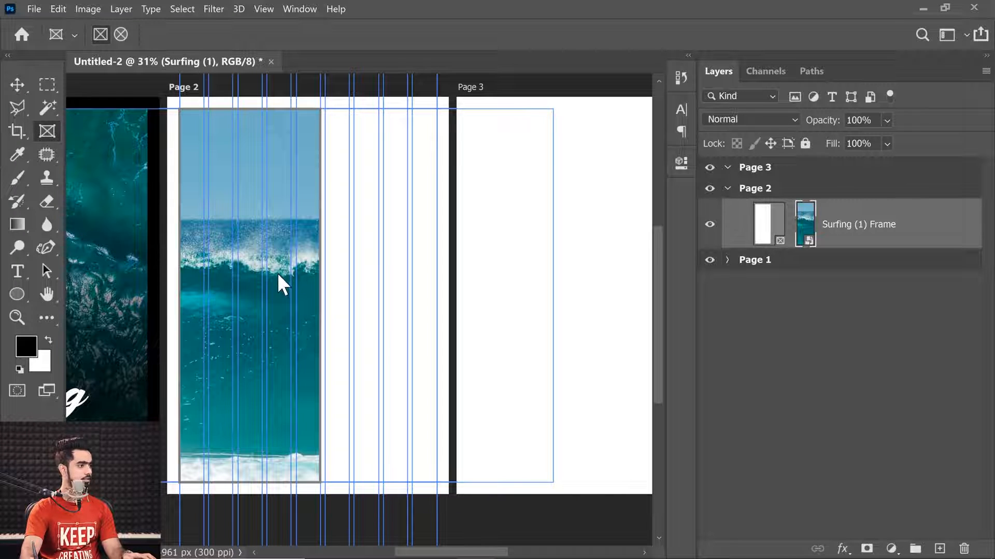
drag(291, 273, 393, 275)
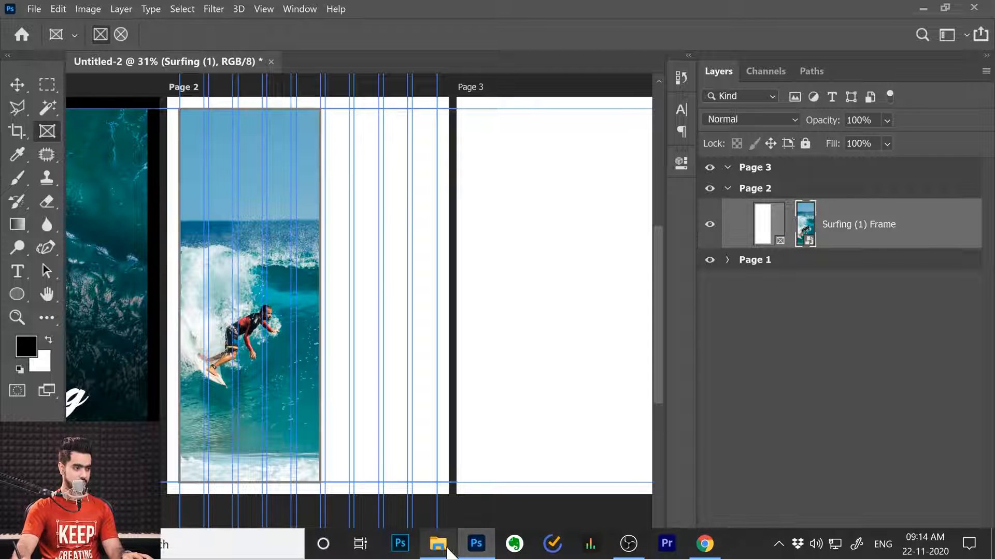
- Try placing Surfing (3).jpg from the Images folder onto Page 2 while the tall frame is still selected, and undo it
click(438, 554)
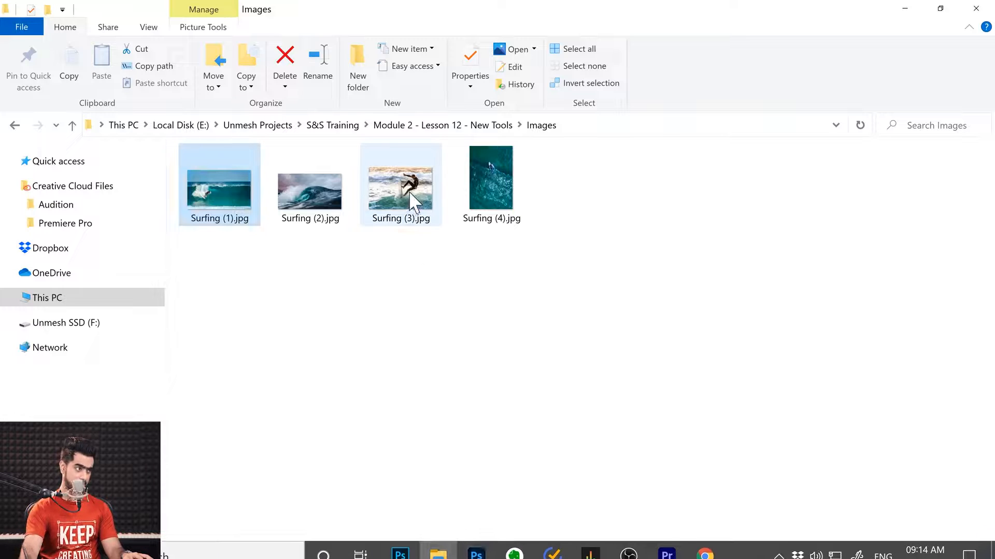
drag(414, 200, 381, 153)
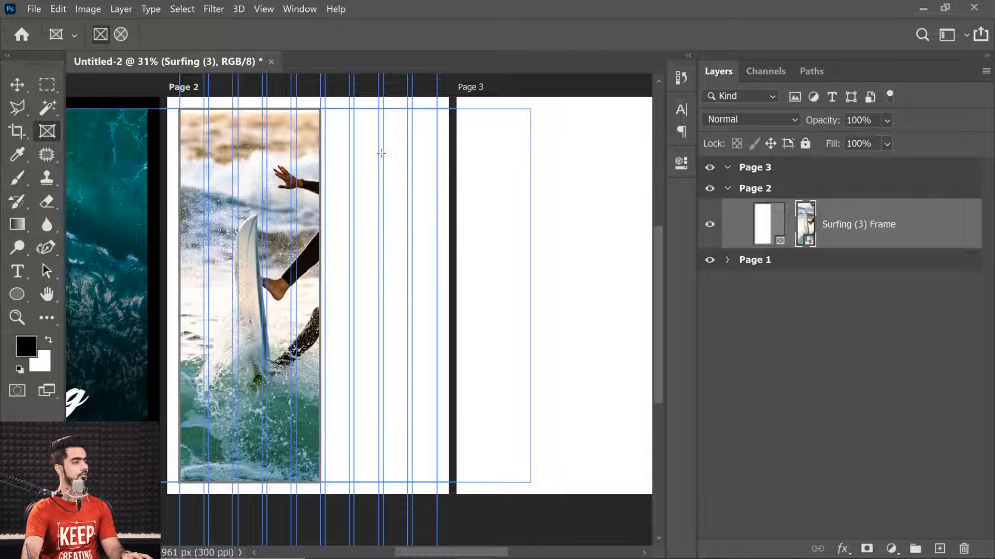
key(ctrl+z)
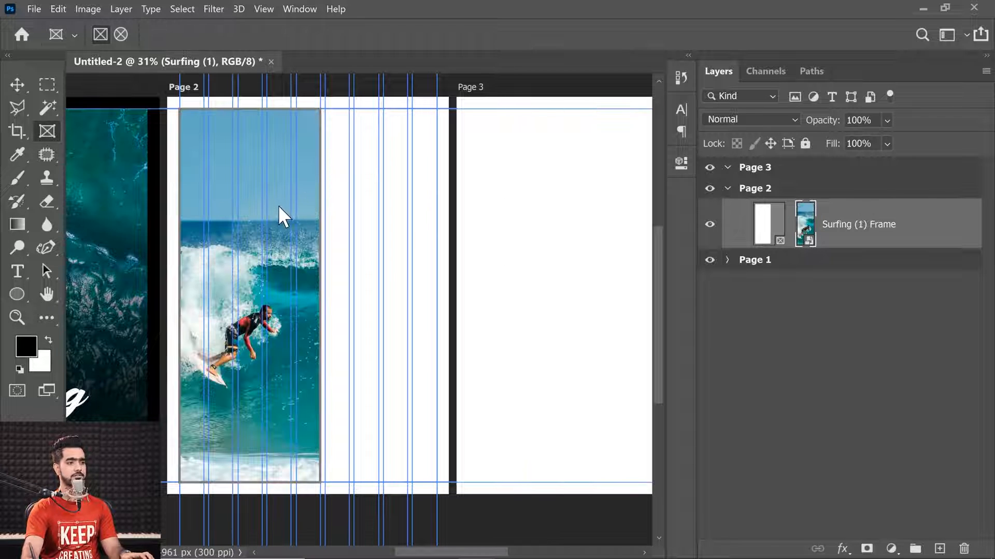
- Place Surfing (3).jpg on the Page 2 artboard's upper-right corner and crop it with a frame across the last four columns
click(809, 306)
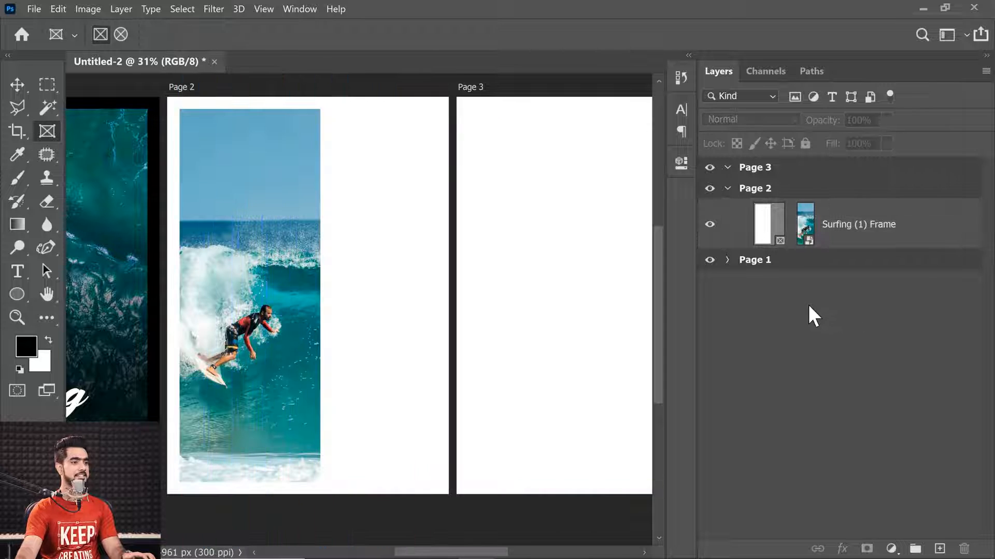
click(829, 192)
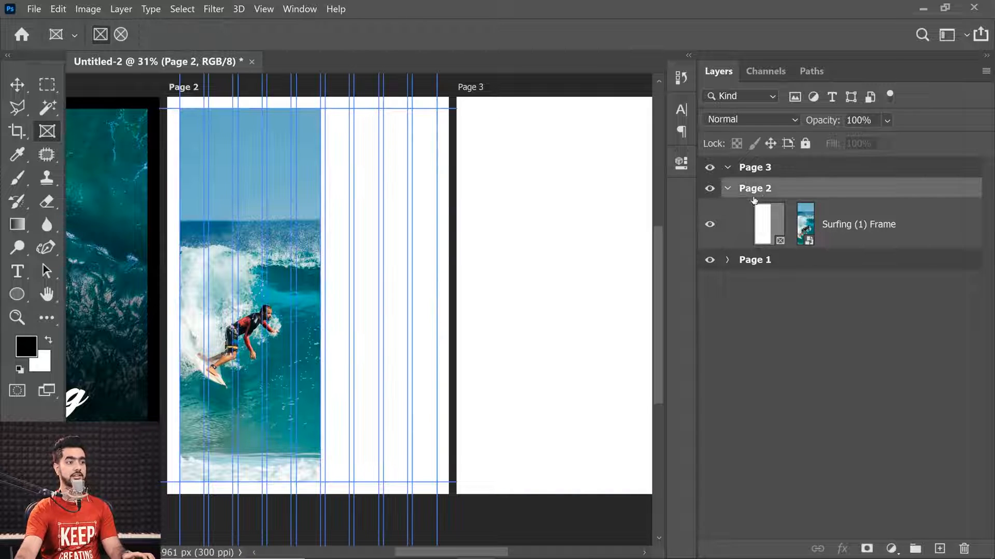
mouse_move(351, 558)
click(438, 544)
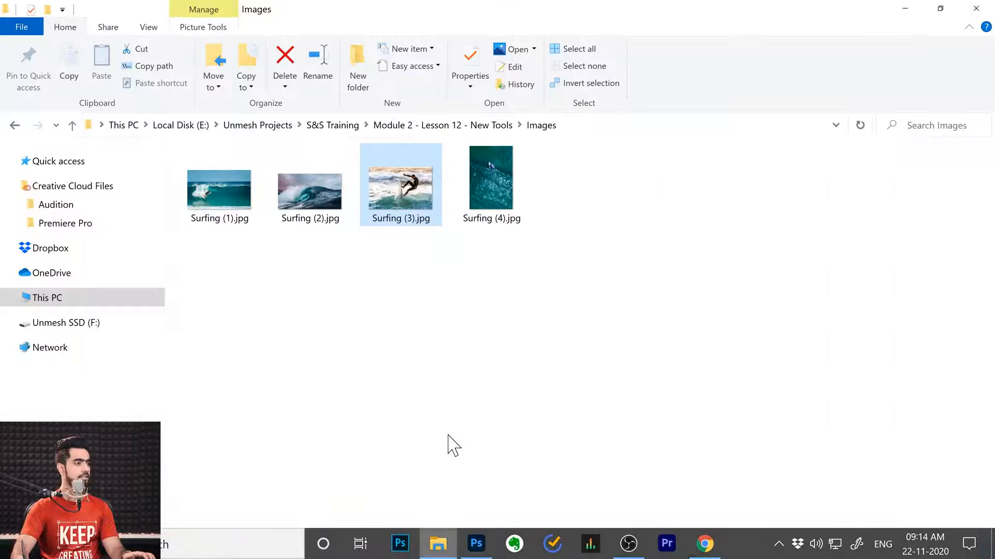
drag(419, 233, 396, 195)
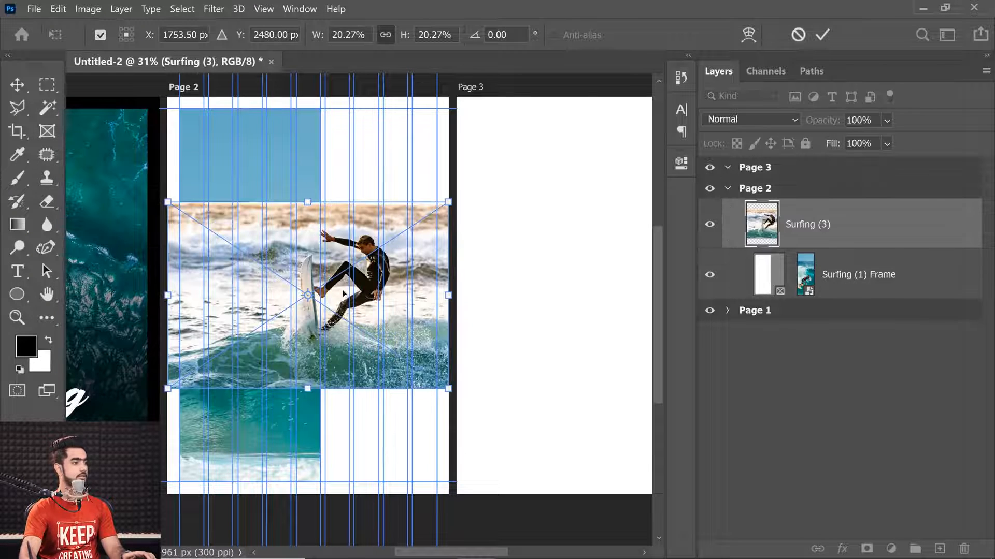
drag(344, 297, 390, 204)
drag(495, 298, 482, 289)
mouse_move(406, 212)
mouse_down()
mouse_move(408, 200)
mouse_move(410, 208)
mouse_up()
key(Return)
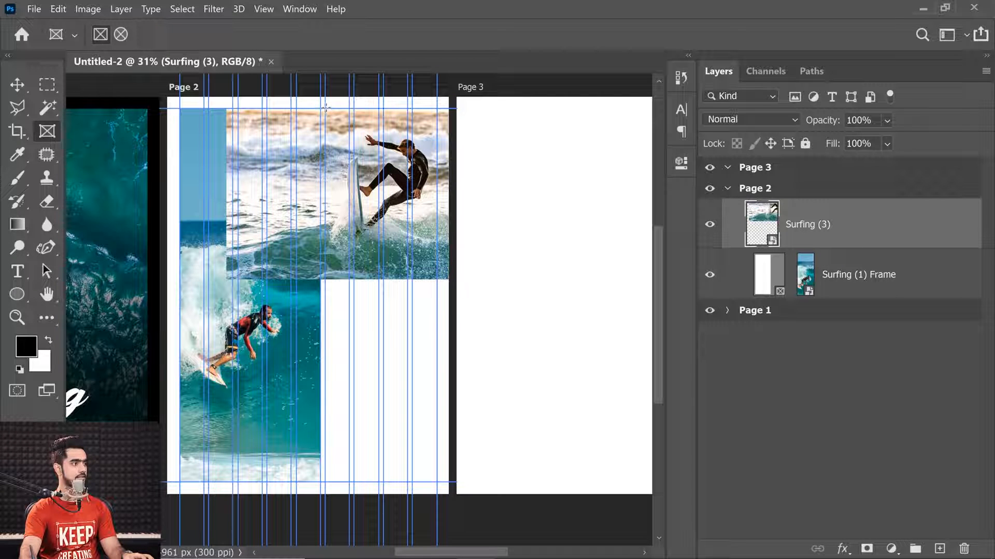
drag(326, 108, 437, 277)
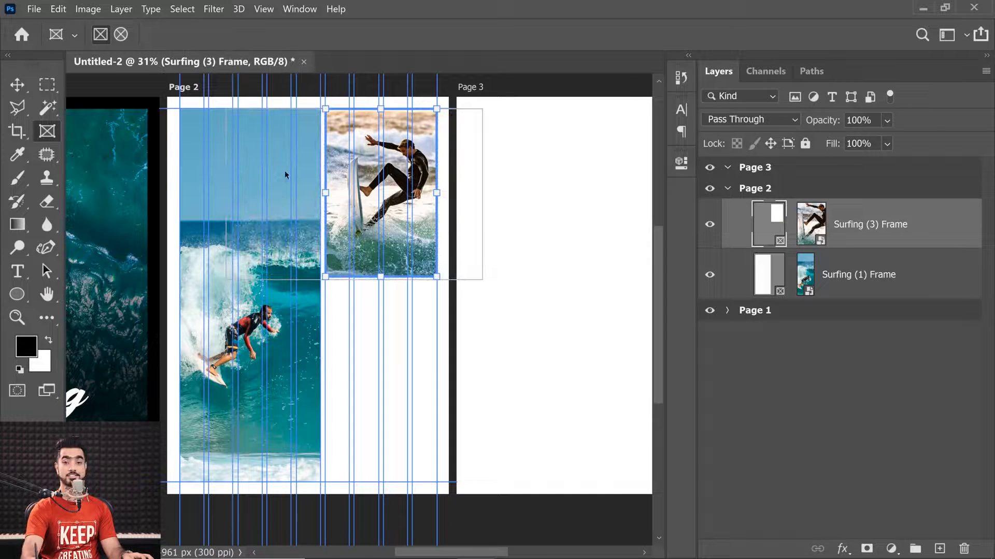
- Select both the Surfing (3) frame and its photo and scale them together with Free Transform
click(17, 84)
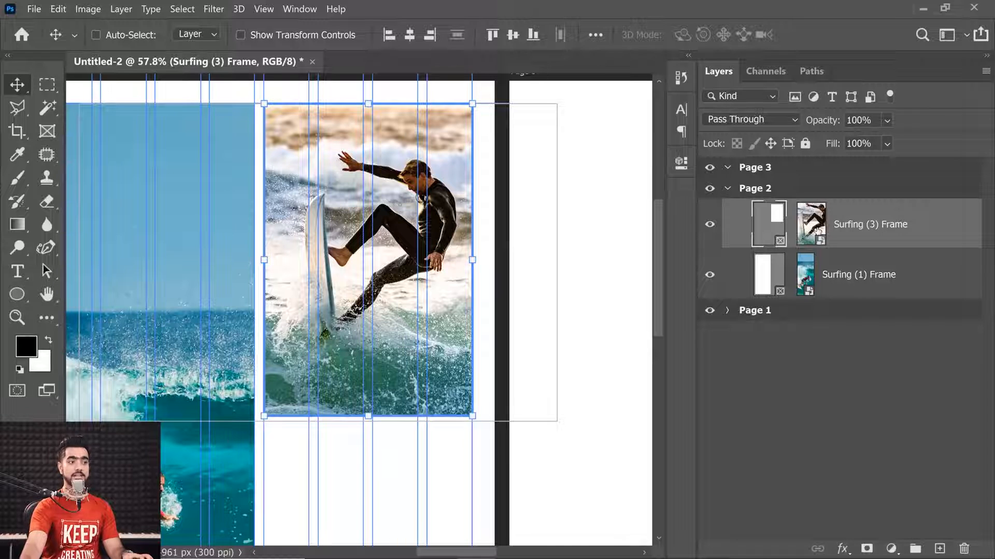
click(816, 227)
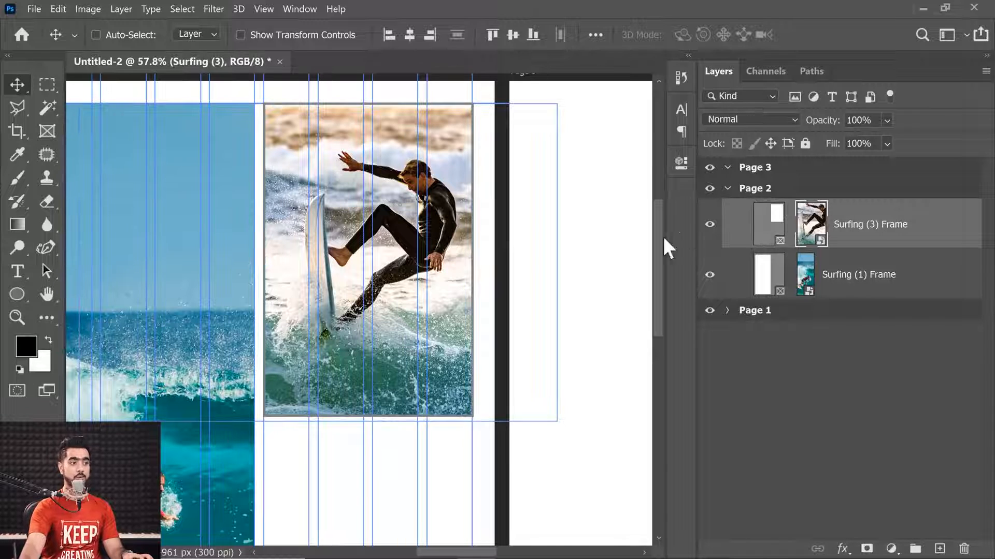
click(344, 204)
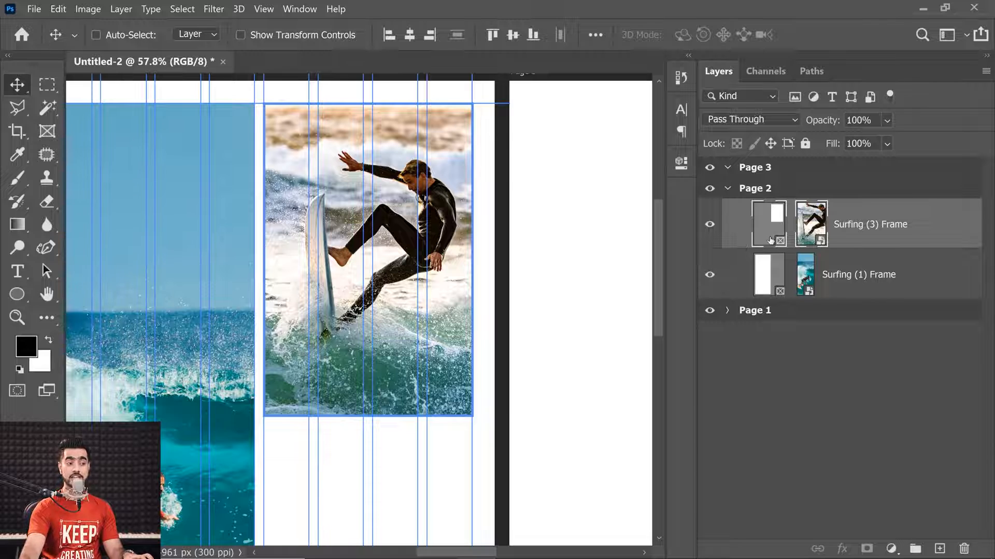
click(343, 217)
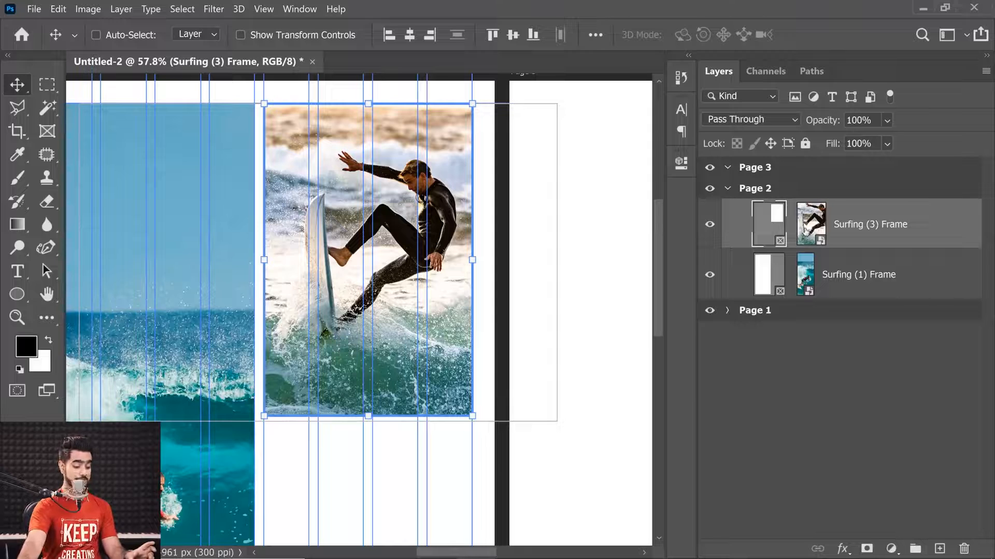
click(942, 230)
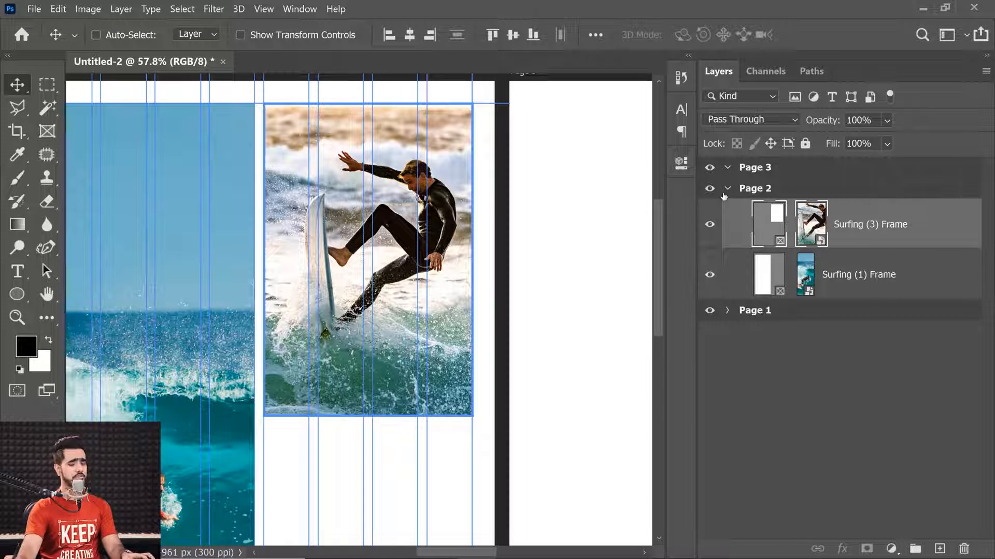
key(ctrl+t)
mouse_move(472, 419)
mouse_down()
mouse_move(530, 480)
mouse_move(502, 406)
mouse_move(473, 404)
mouse_move(479, 412)
mouse_up()
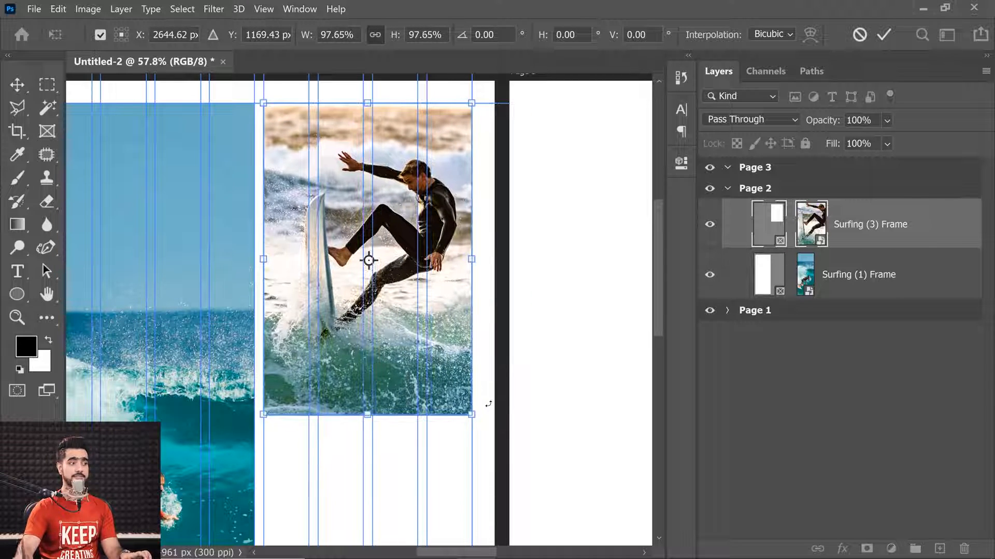
key(Return)
key(ctrl+0)
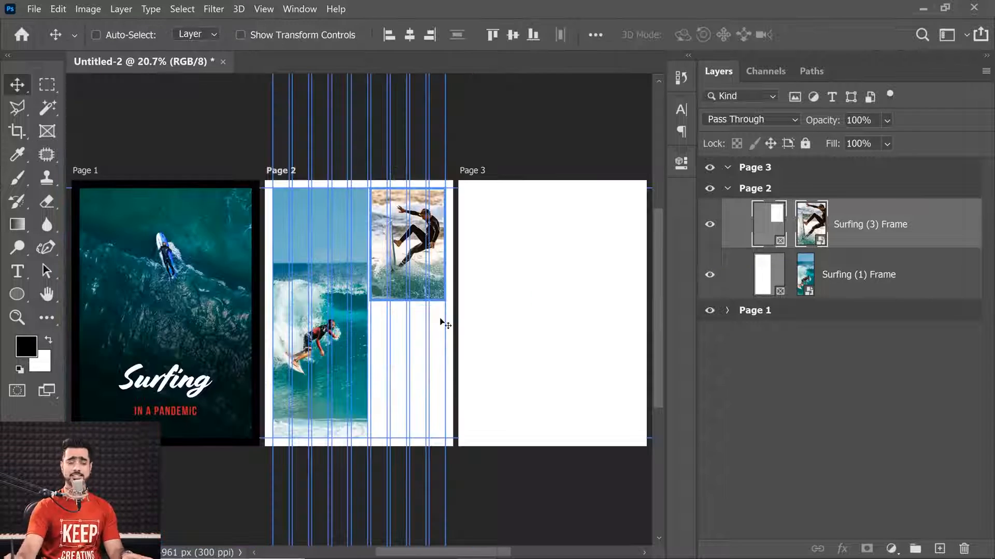
- Raise only the bottom edge of the Surfing (3) frame so the frame is about 1915 px tall
click(839, 360)
click(902, 223)
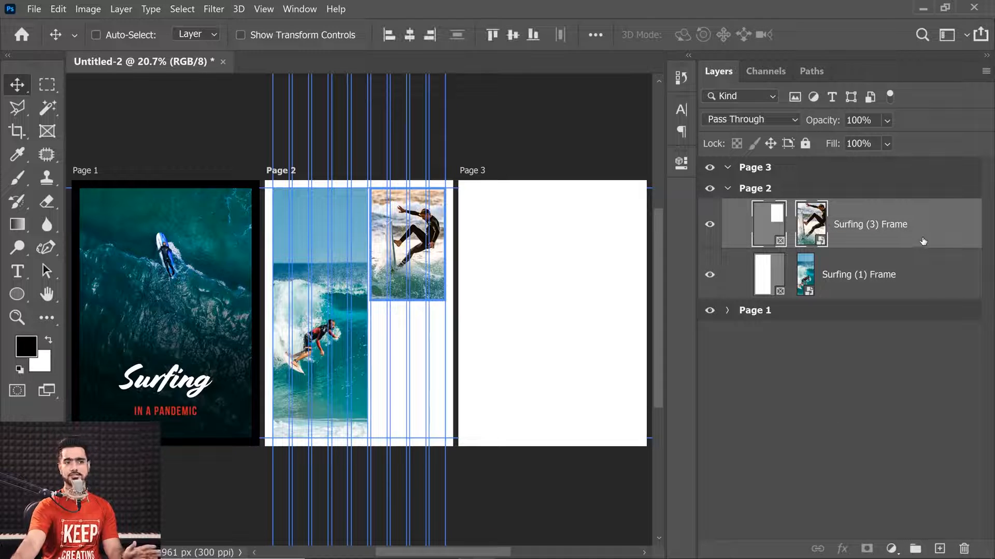
drag(436, 256, 488, 262)
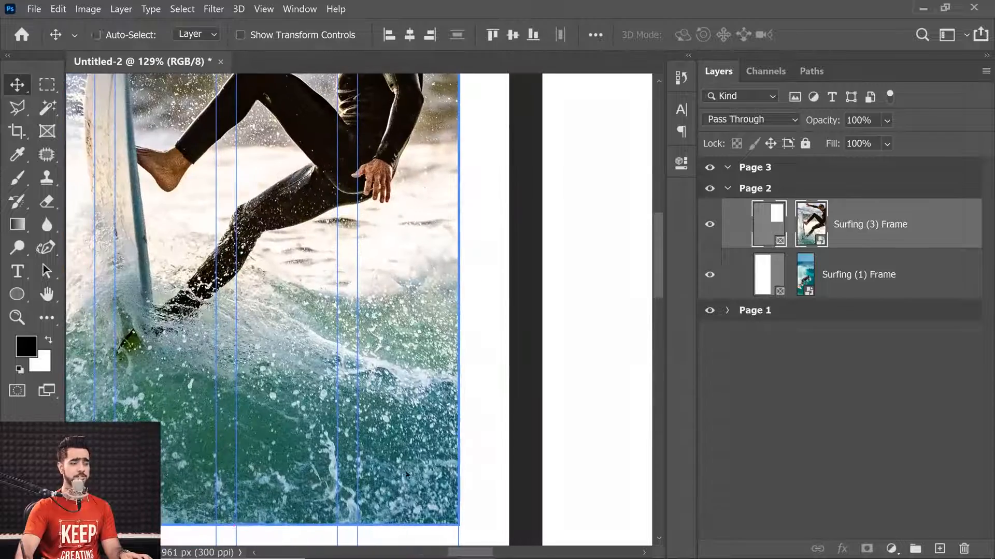
drag(423, 471, 407, 359)
drag(387, 430, 409, 423)
ctrl+click(388, 407)
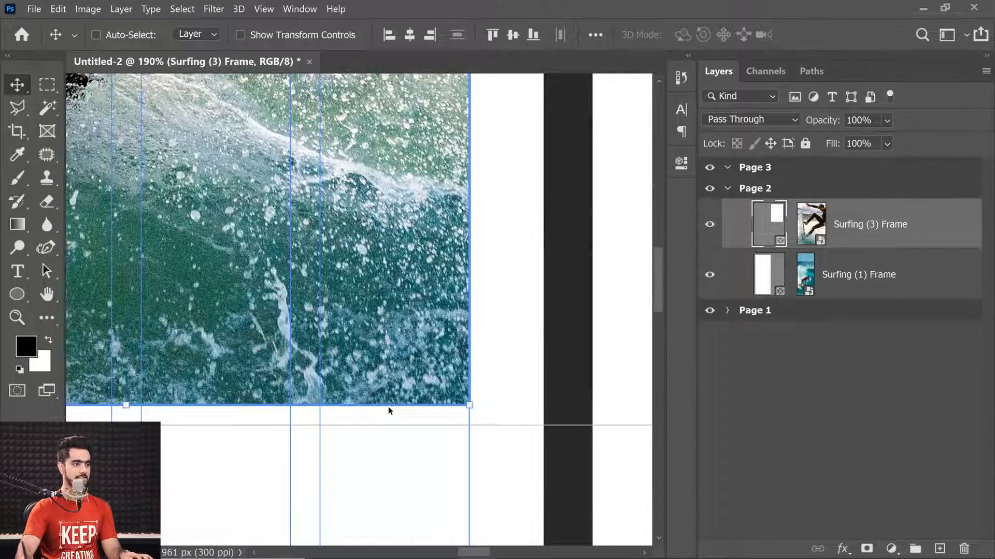
drag(409, 384, 325, 420)
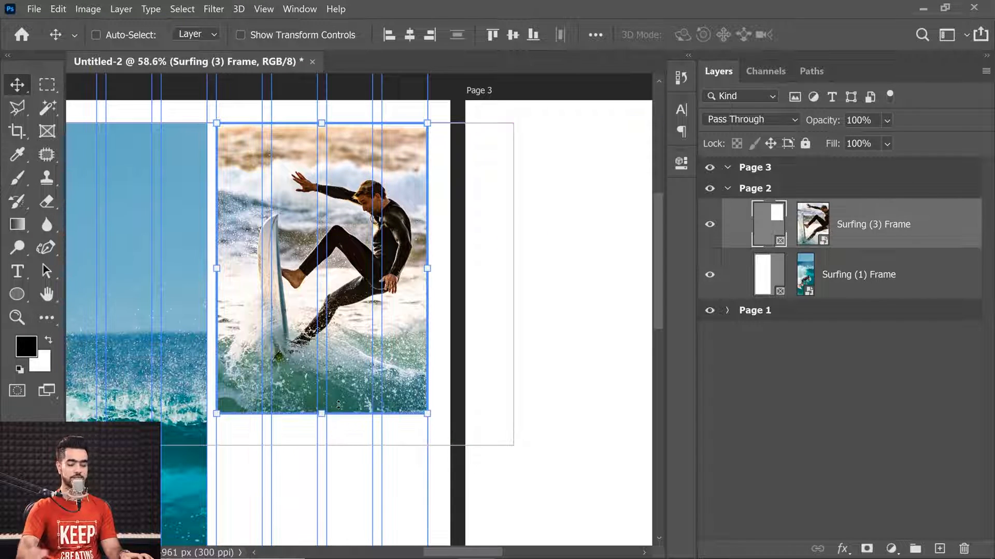
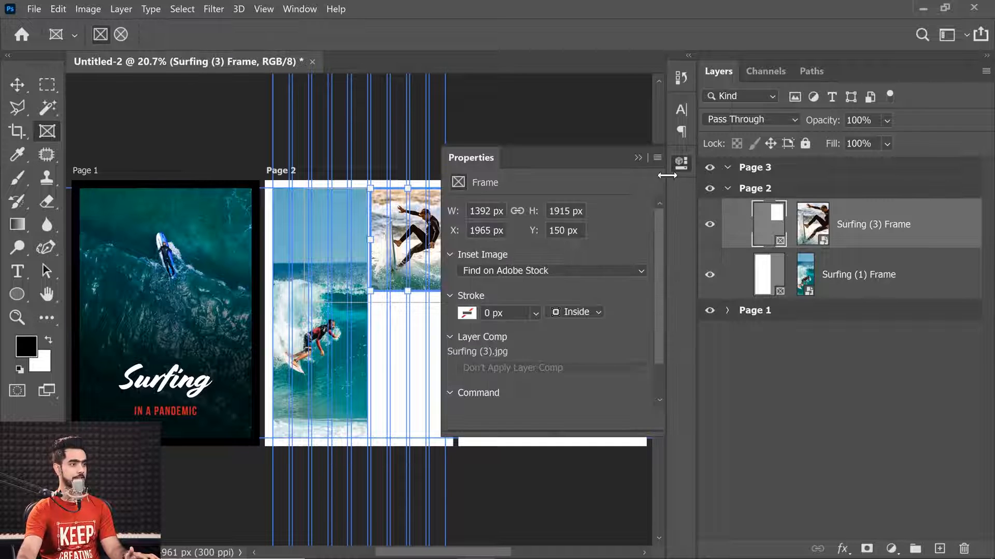
- Examine the frame properties of Surfing (3) and the available inset image sources
click(680, 163)
scroll(375, 294, up, 6)
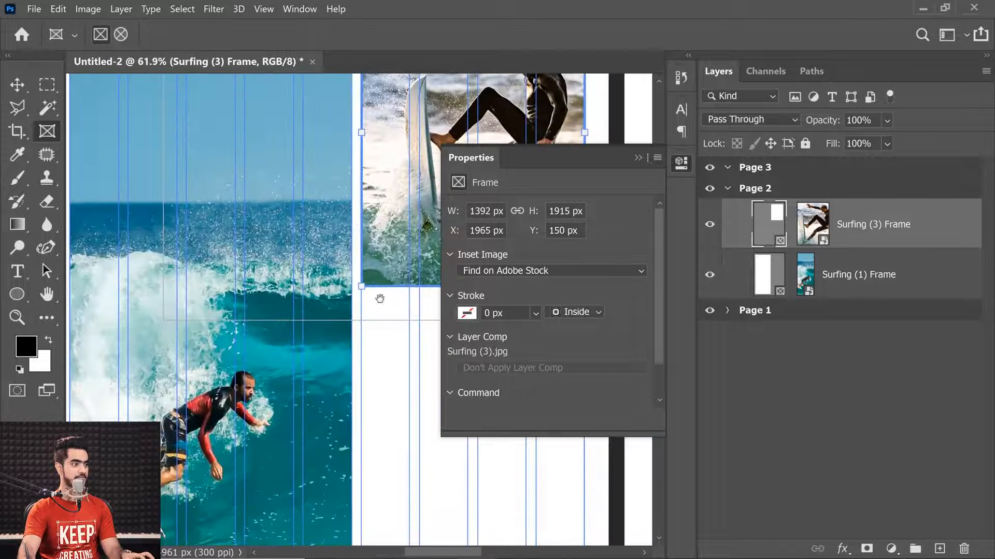
drag(384, 300, 241, 372)
drag(436, 317, 309, 413)
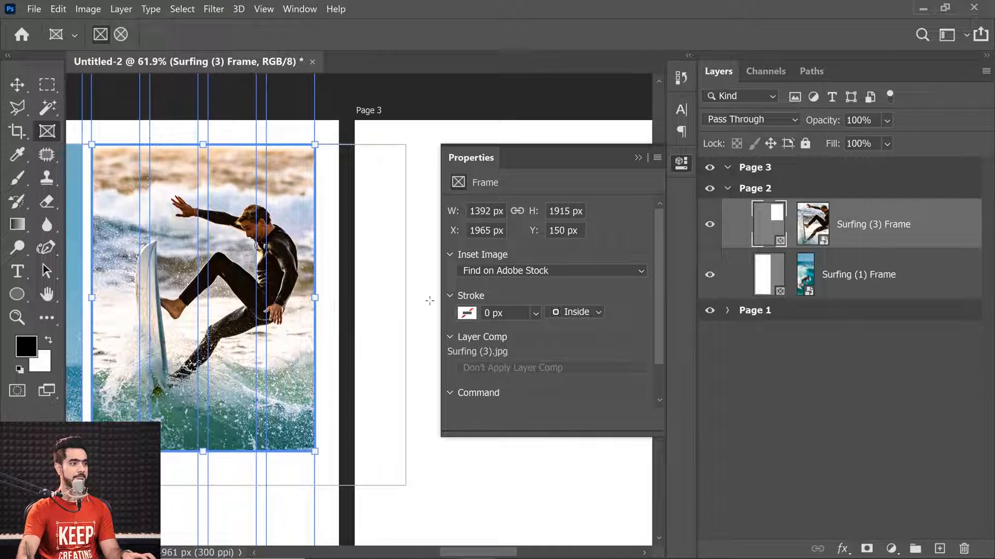
click(507, 270)
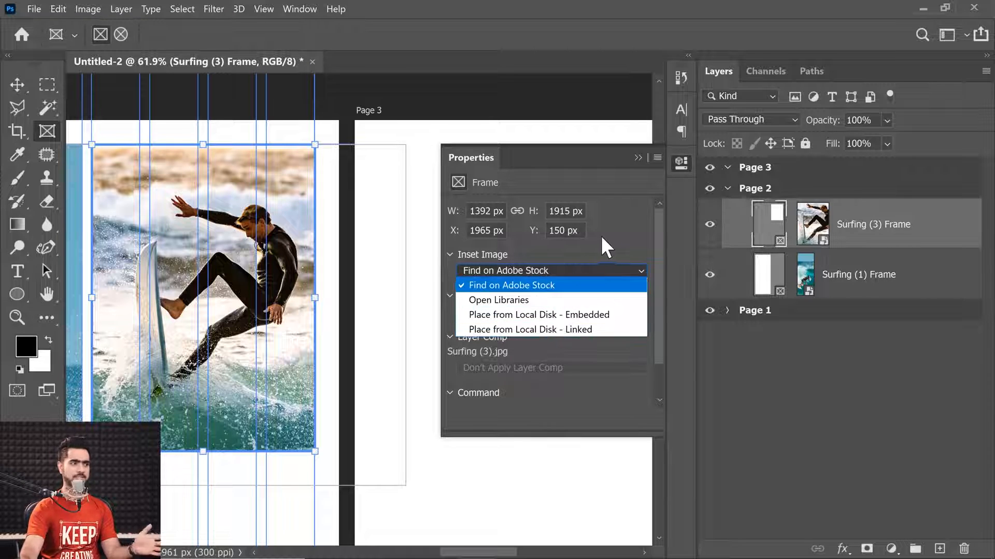
click(576, 249)
- Give the Surfing (3) frame a red stroke with a width of 40 px
click(468, 312)
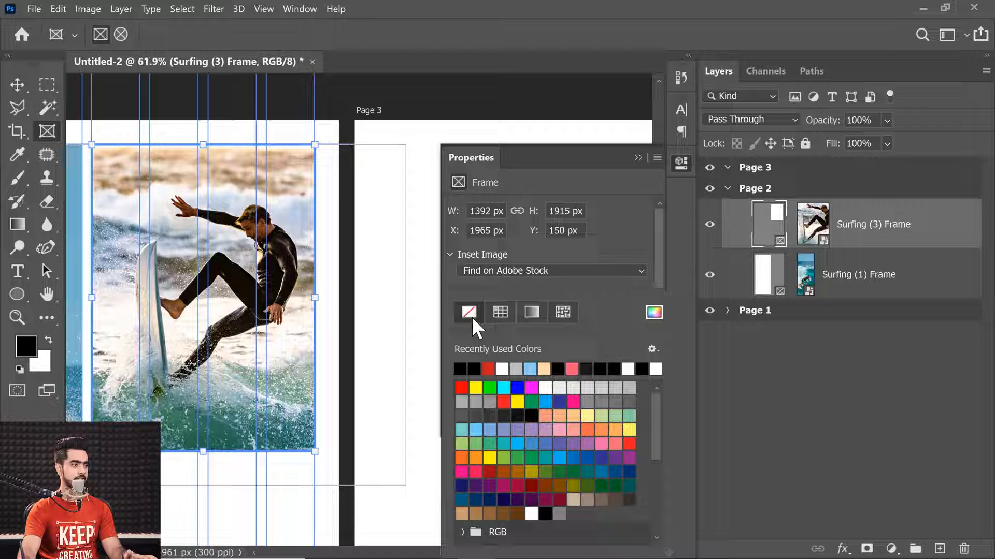
click(487, 368)
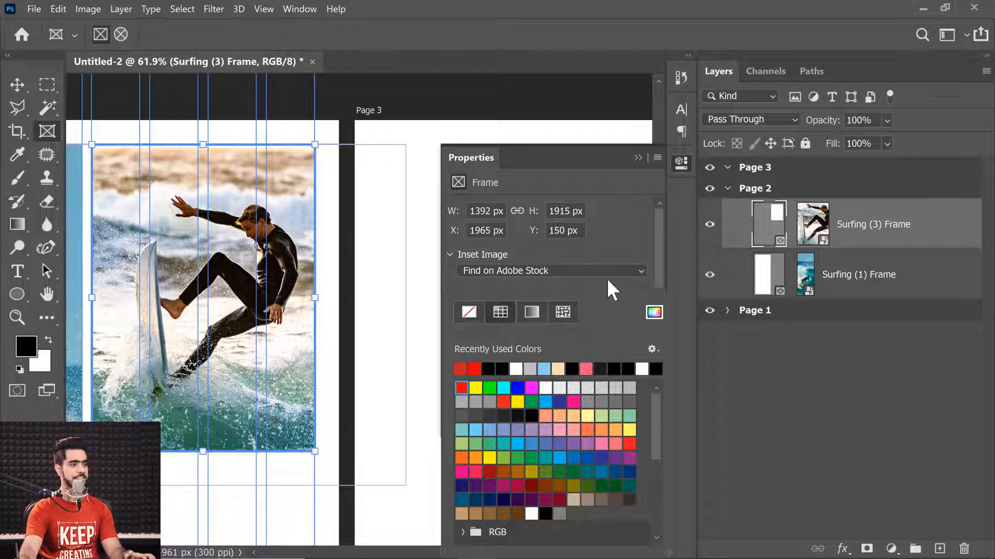
drag(657, 253, 660, 278)
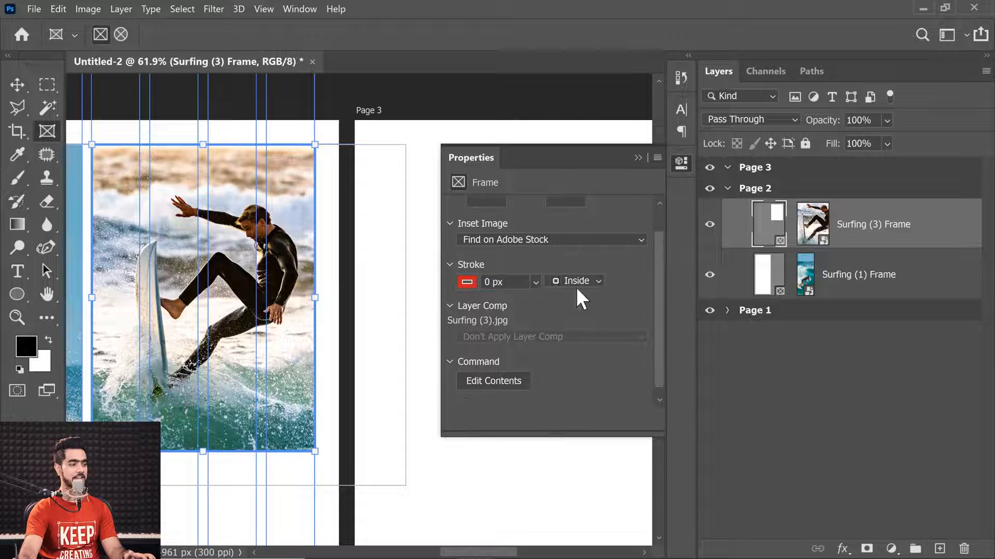
click(534, 283)
drag(542, 300, 562, 303)
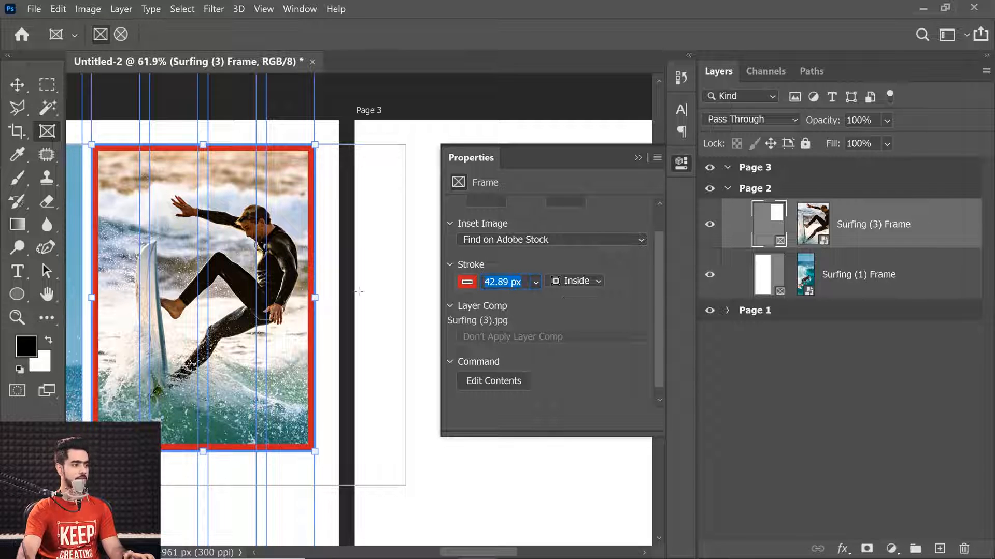
text(40)
key(Return)
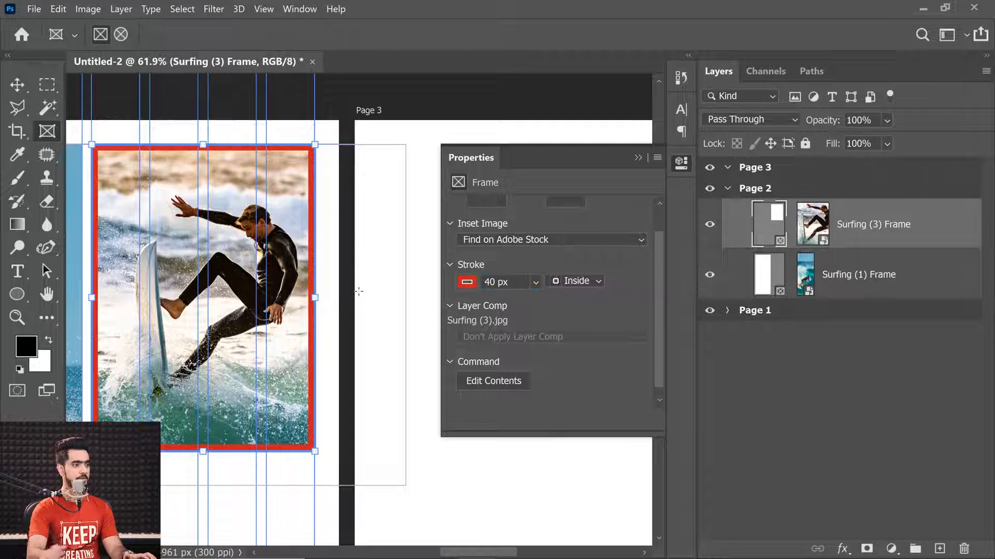
- Try the Center stroke alignment on the Surfing (3) frame and set it back to Inside
click(574, 284)
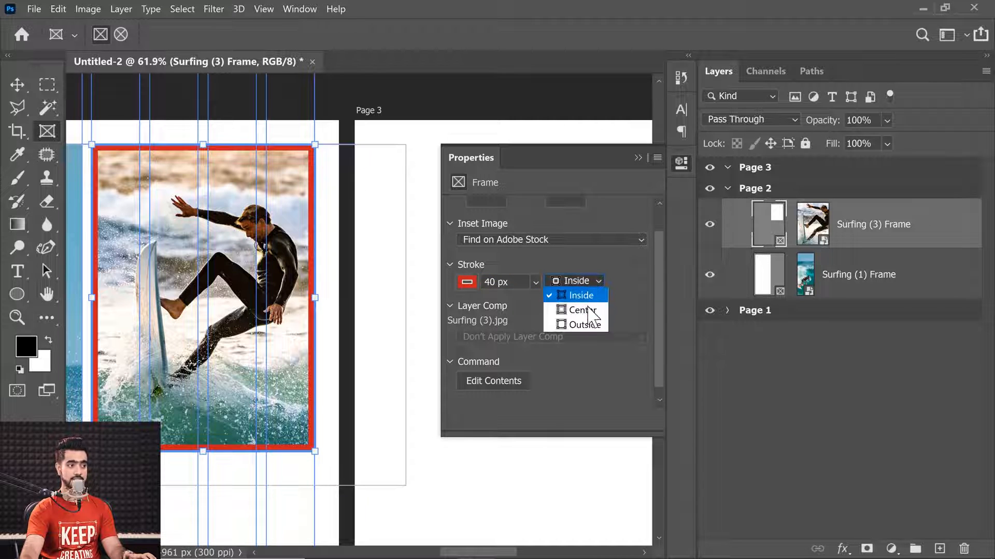
click(583, 310)
click(578, 282)
click(577, 324)
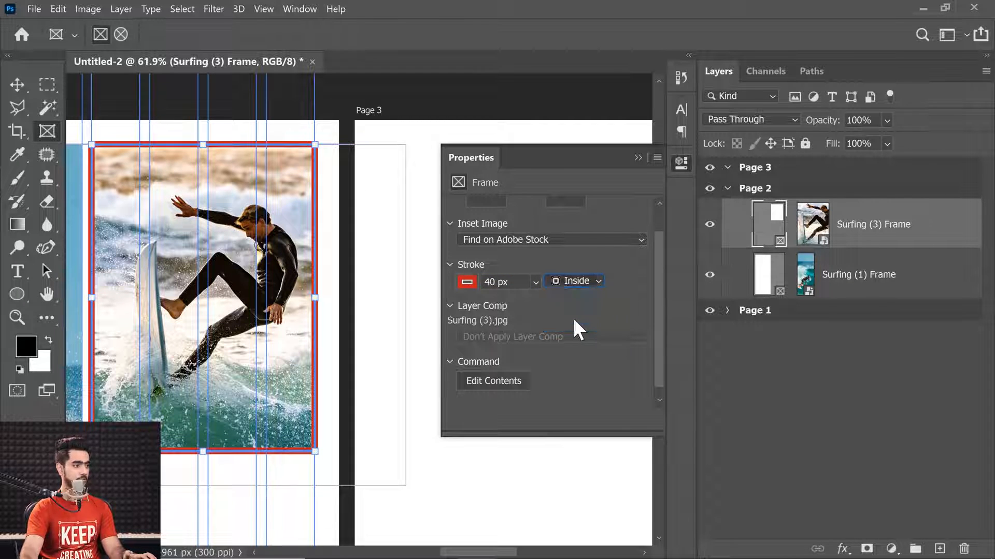
click(576, 280)
click(576, 303)
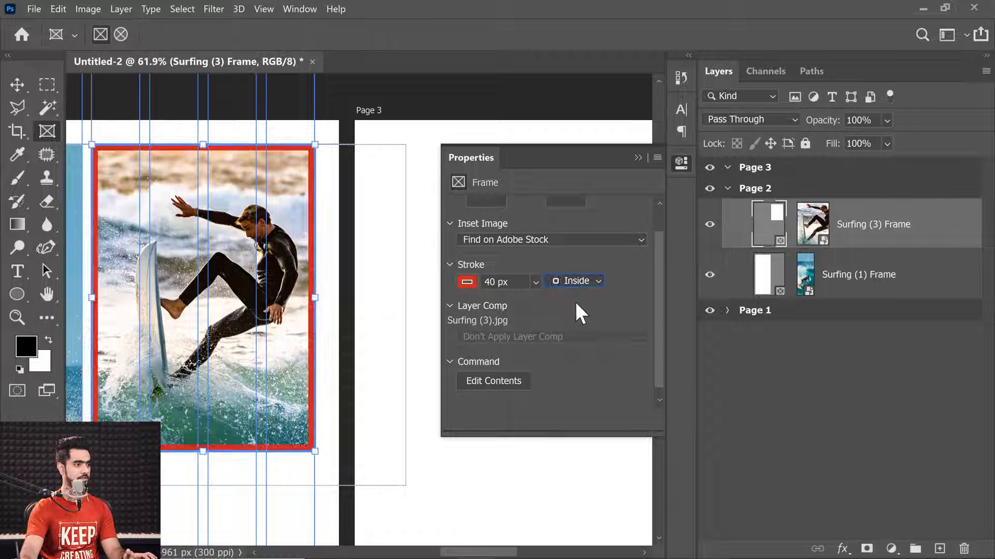
- Give the Surfing (1) frame a red stroke with a width of 40 px
scroll(246, 293, down, 5)
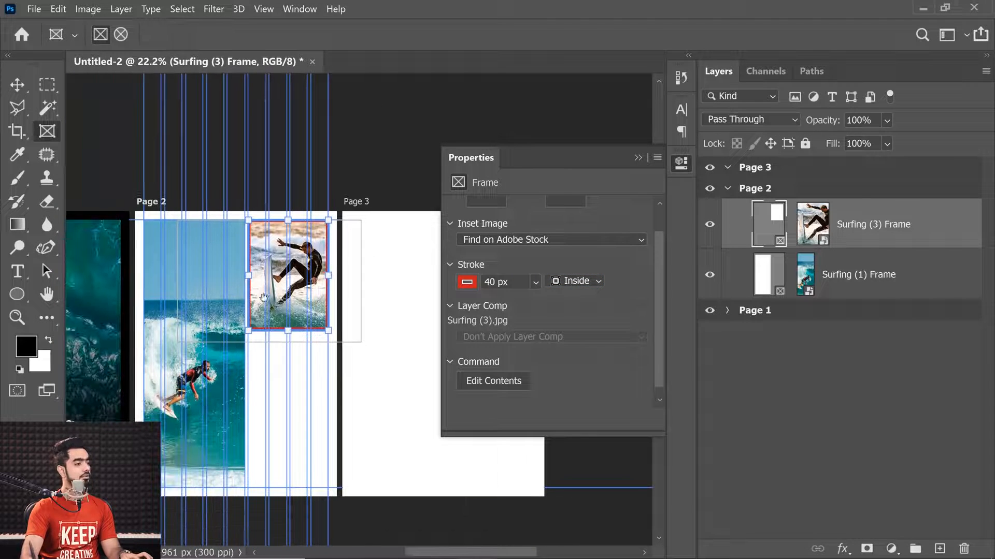
click(766, 278)
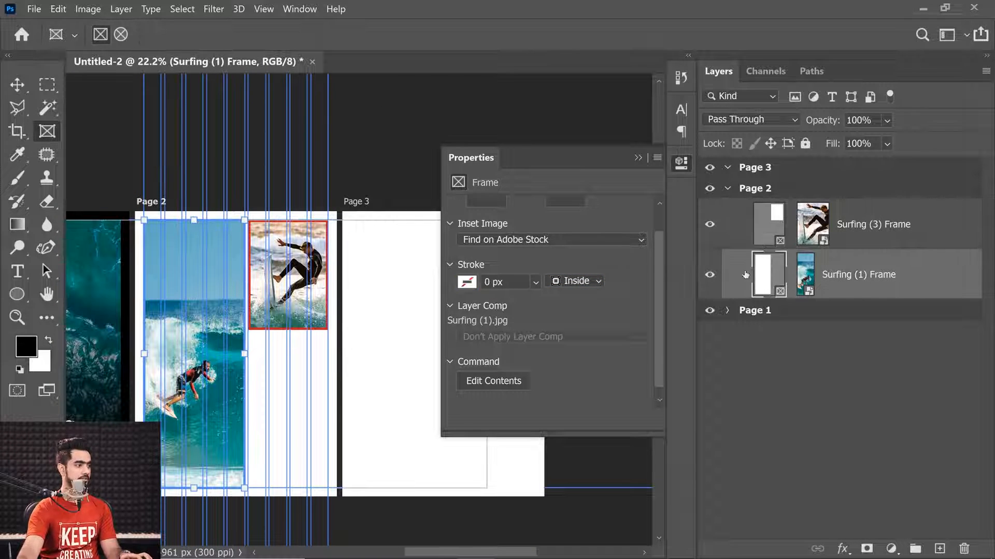
click(467, 283)
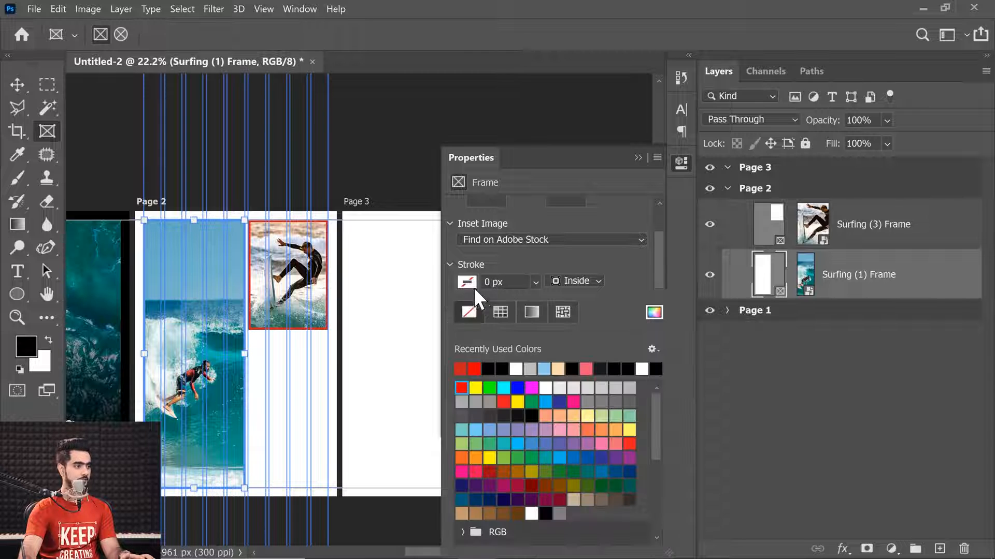
click(469, 366)
click(524, 281)
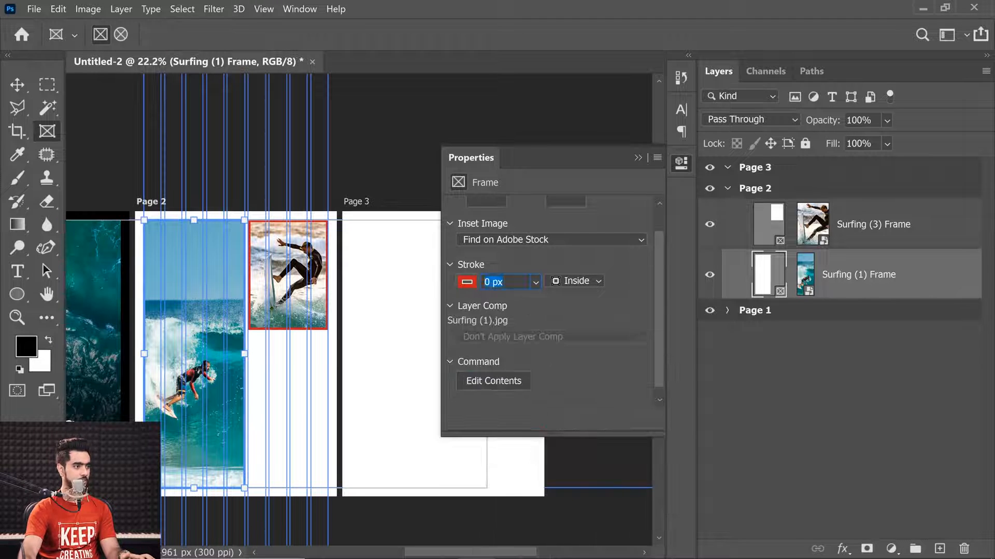
text(40)
key(Return)
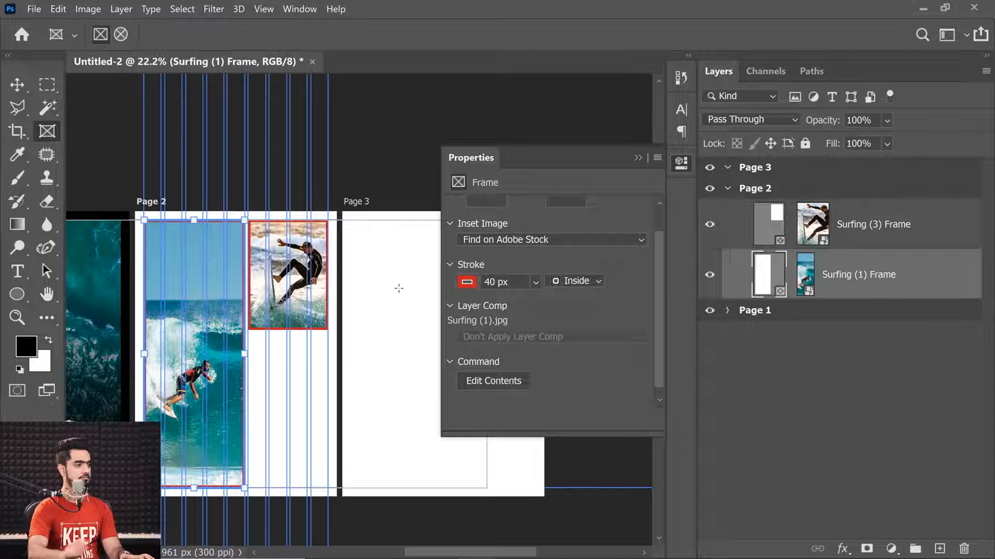
click(771, 367)
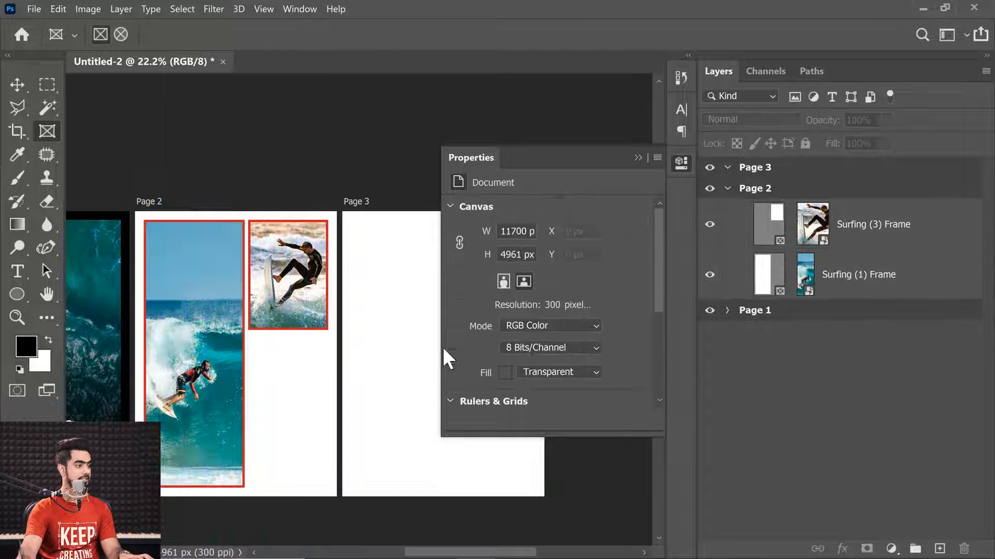
- Remove the stroke color from both the Surfing (3) and Surfing (1) frames on Page 2
scroll(170, 358, down, 3)
click(710, 244)
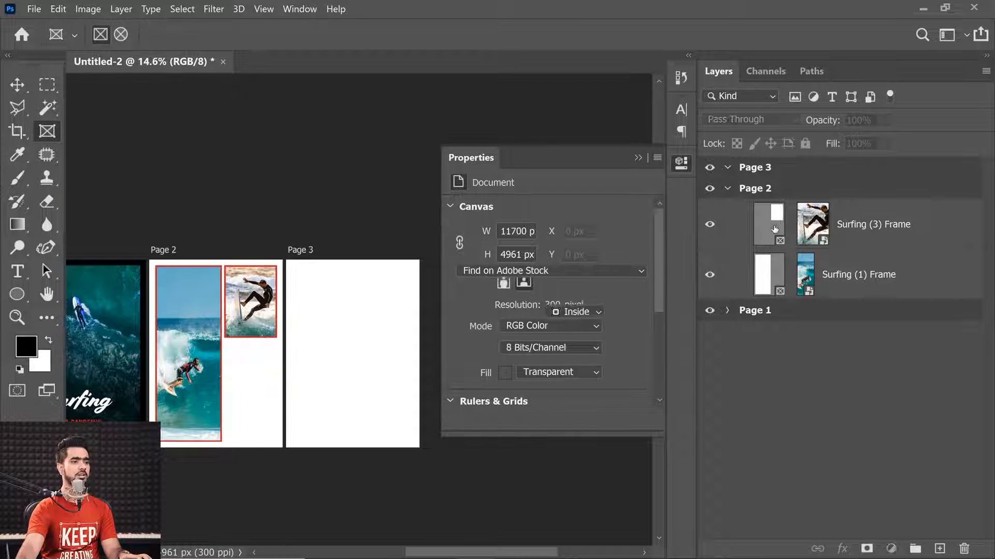
click(469, 314)
click(468, 318)
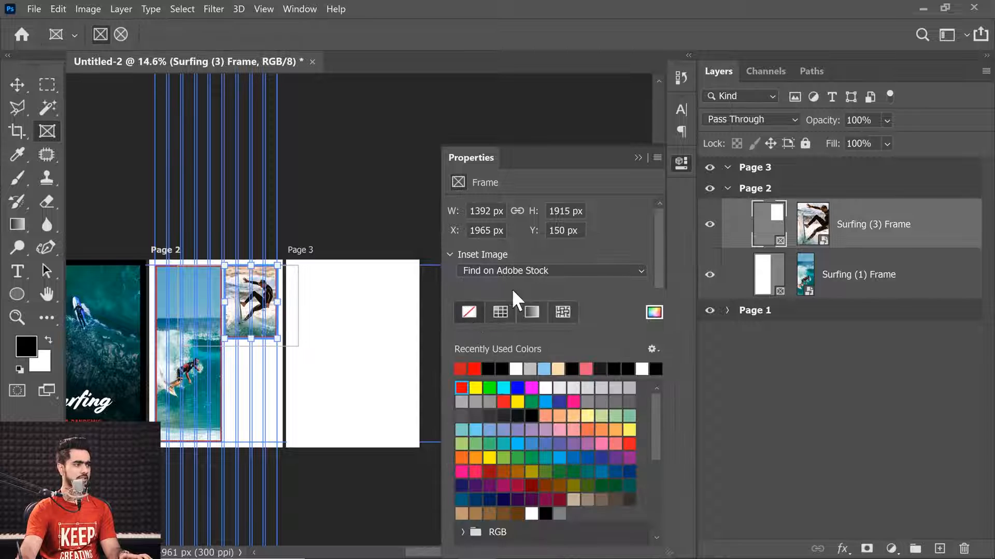
click(588, 270)
click(763, 270)
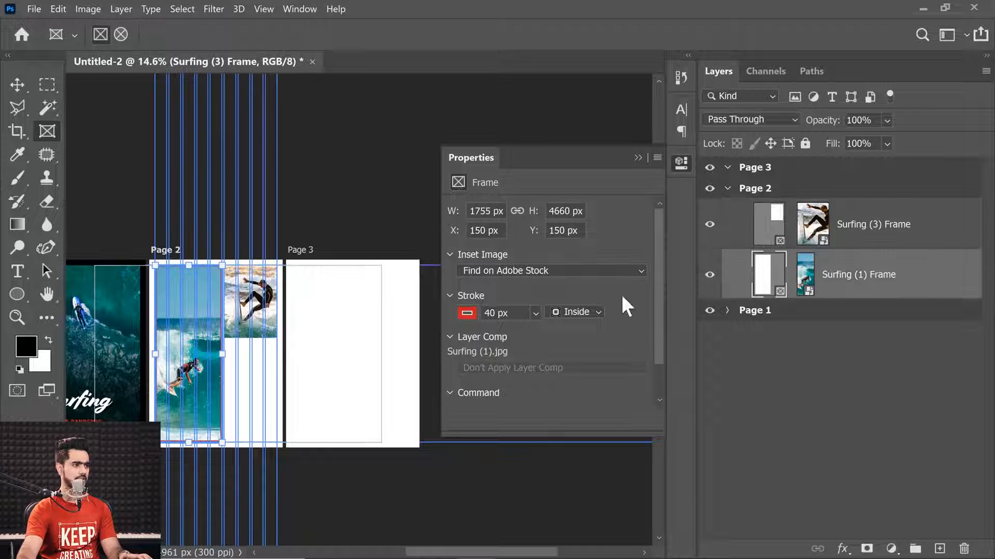
click(467, 313)
click(468, 312)
click(584, 287)
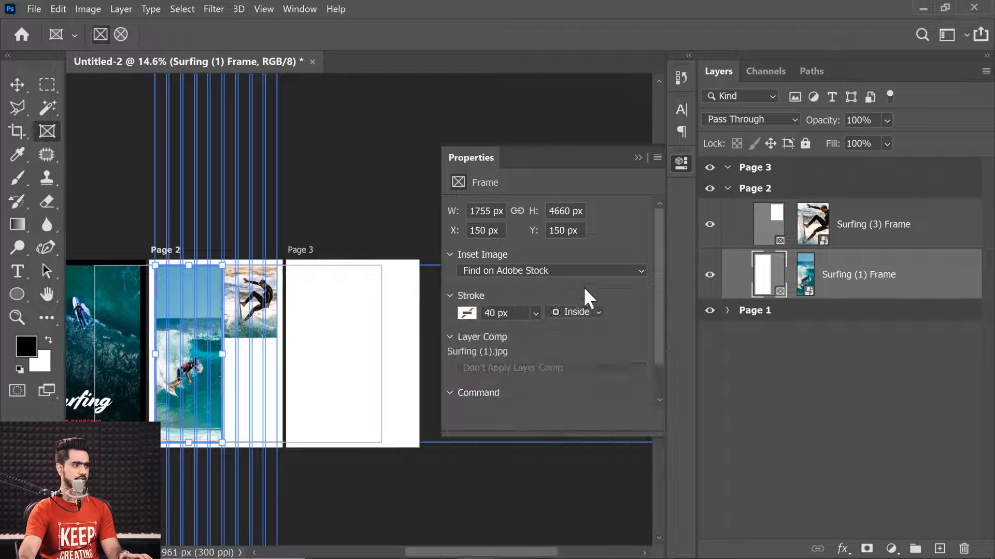
click(846, 403)
- Create a paragraph text box about 1392 px wide and 2572.5 px tall below the Surfing (3) frame on Page 2
key(ctrl+0)
drag(278, 285, 299, 282)
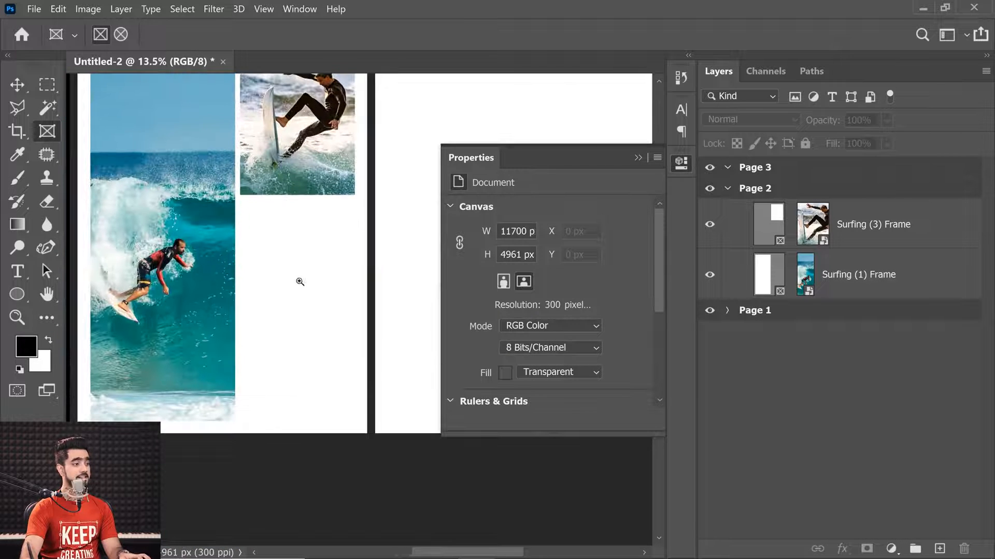
click(718, 190)
scroll(255, 216, up, 2)
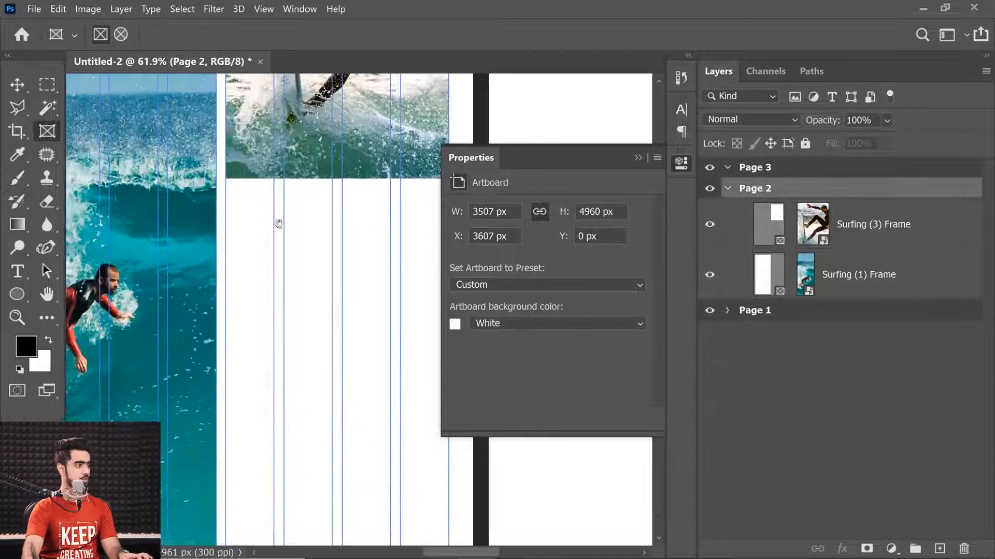
click(17, 271)
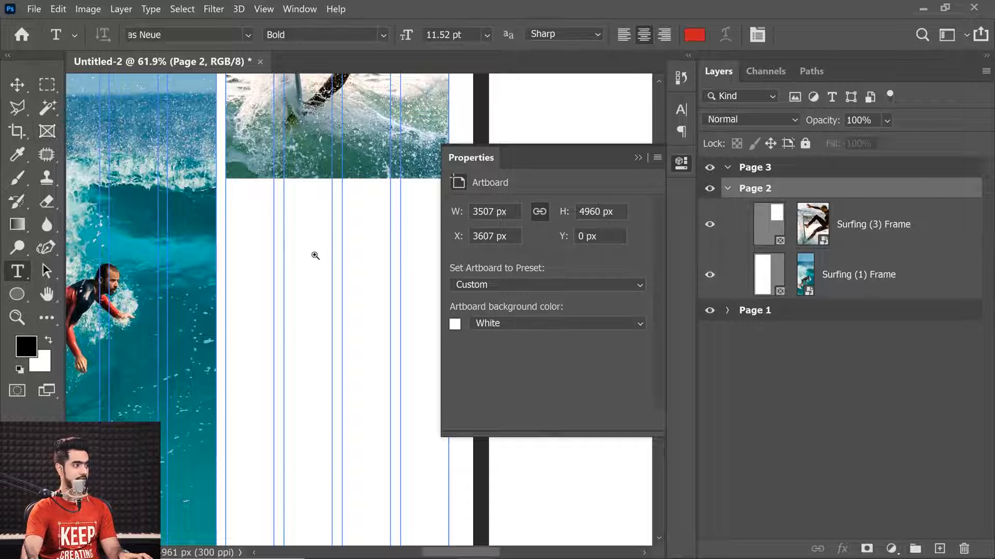
scroll(262, 219, down, 1)
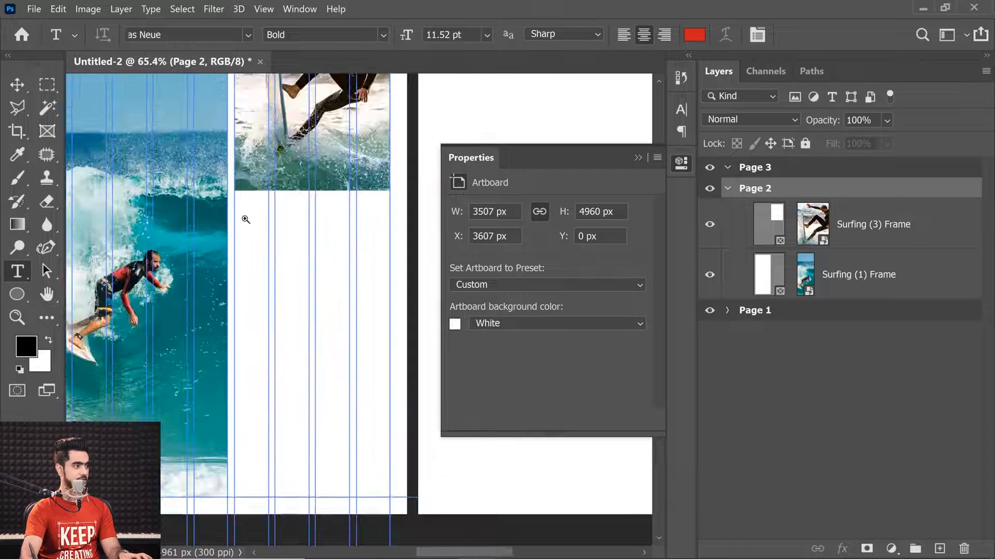
drag(244, 216, 407, 497)
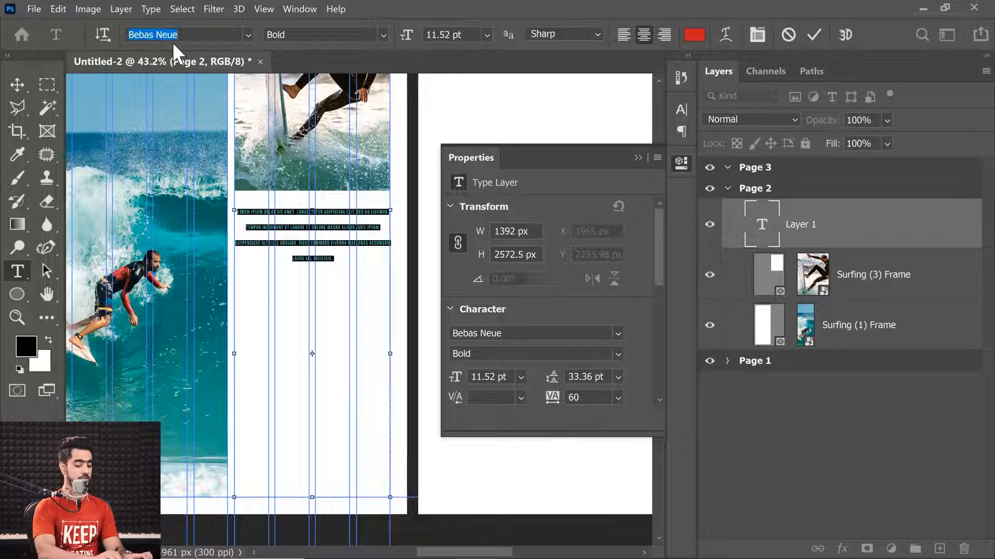
- Format the placeholder text in Minion Variable Concept Regular with tracking 0 and Auto leading
text(mini)
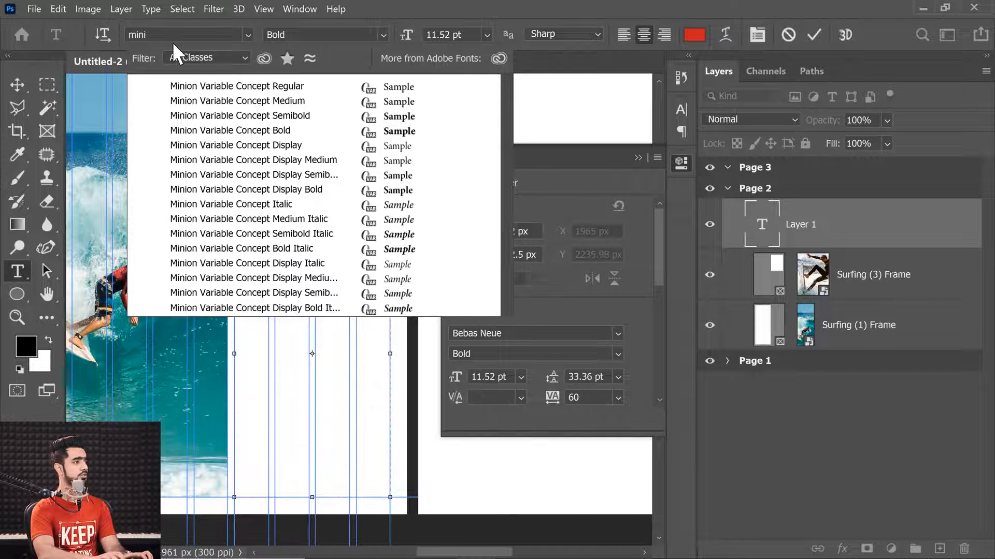
click(249, 88)
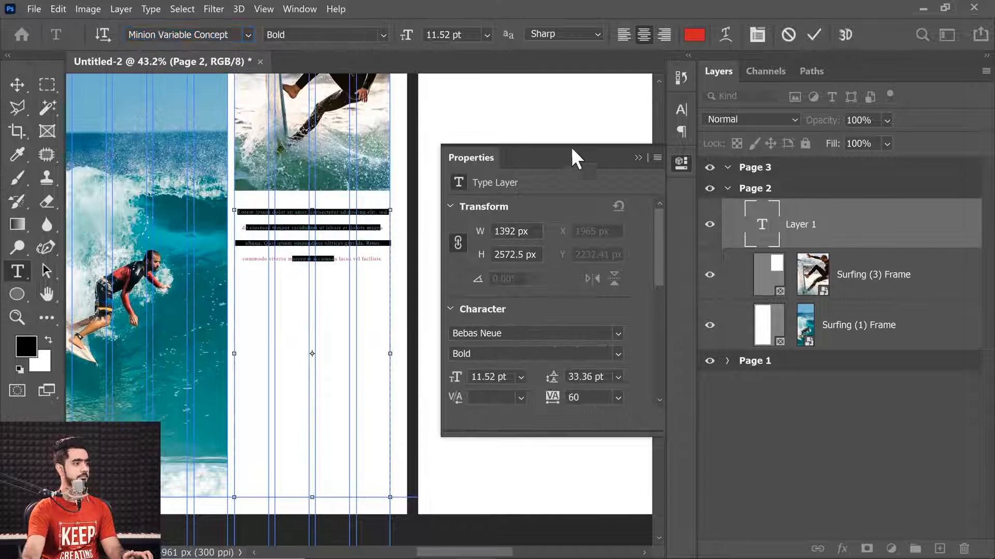
click(750, 38)
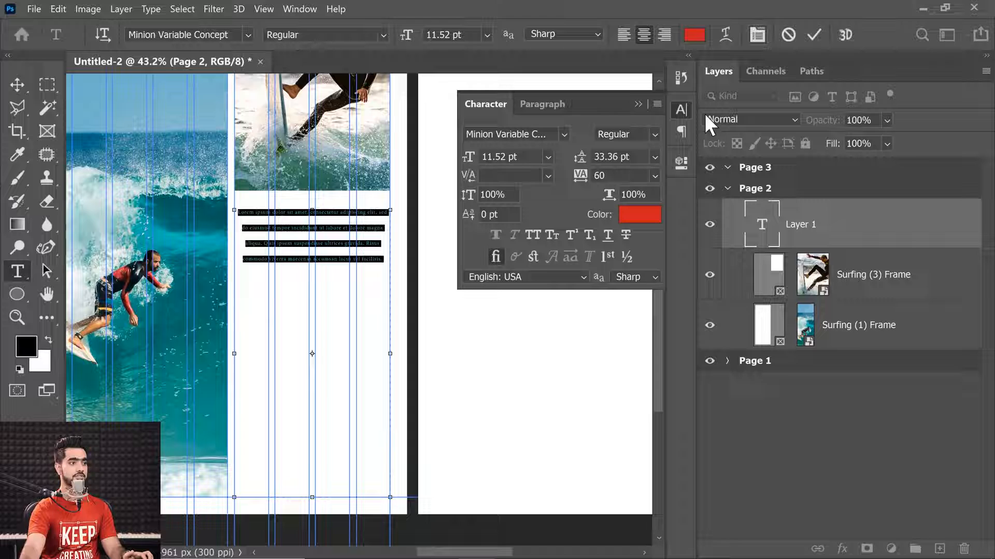
click(654, 176)
click(626, 279)
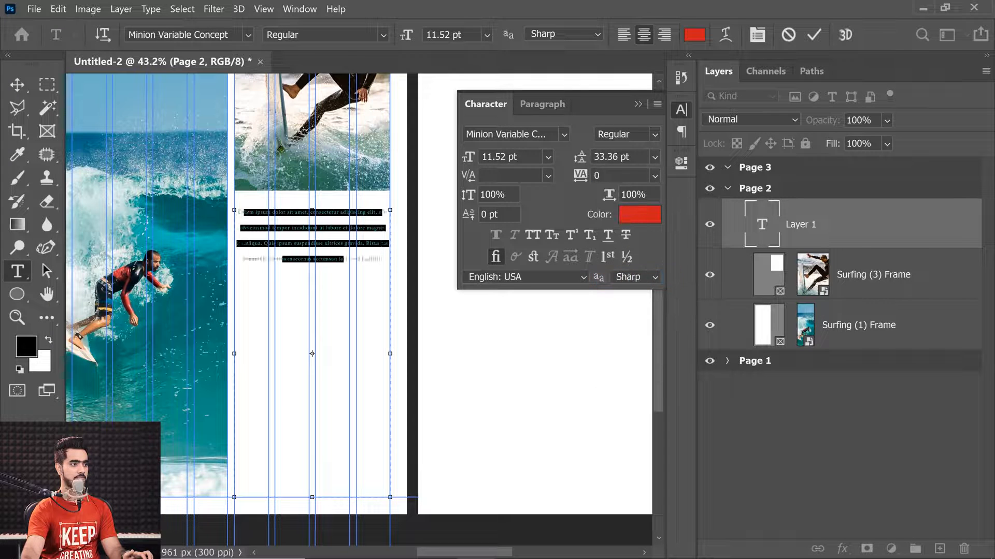
click(653, 157)
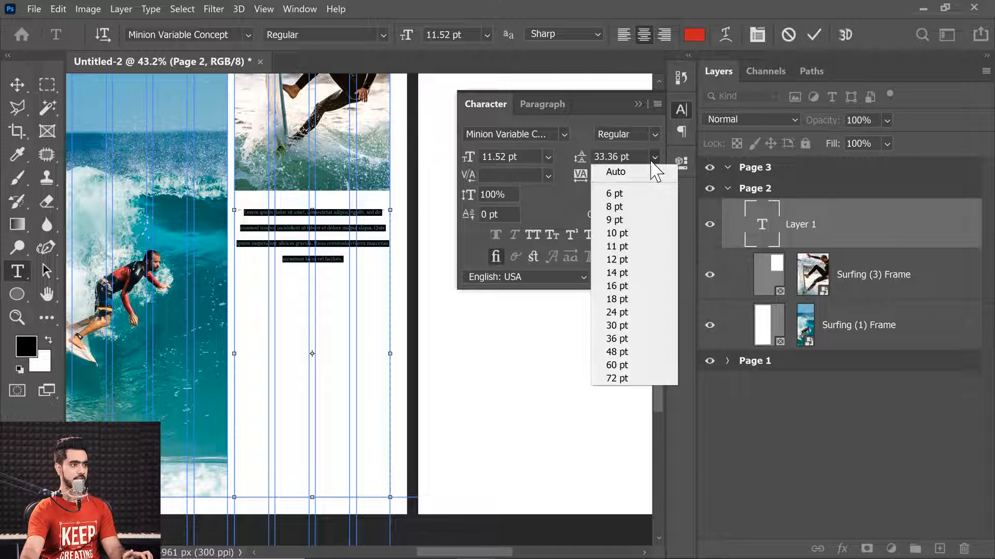
click(628, 172)
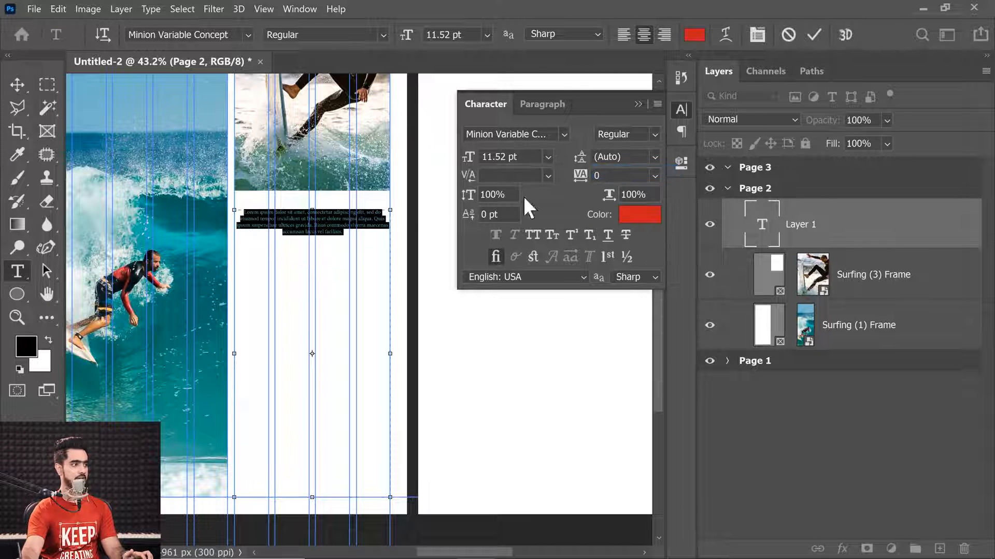
- Extend the text box with repeated copies of the Lorem ipsum passage so that it holds three separated paragraphs
click(350, 233)
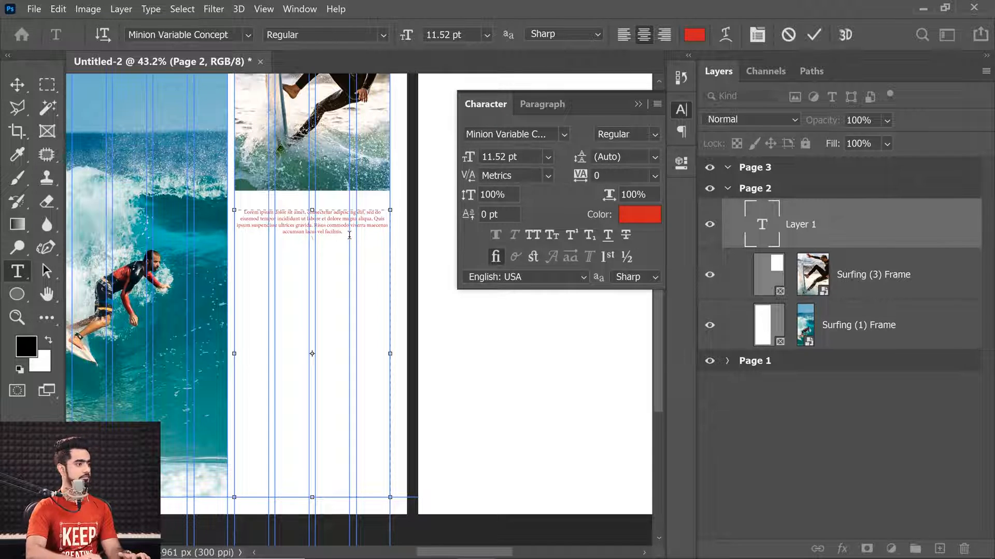
key(Return)
key(Return)
text(Lorem ipsum dolor sit amet, consectetur adipiscing elit, sed do eiusmod tempor incididunt ut labore et dolore magna aliqua. Quis ipsum suspendisse ultrices gravida. Risus commodo viverra maecenas accumsan lacus vel facilisis.)
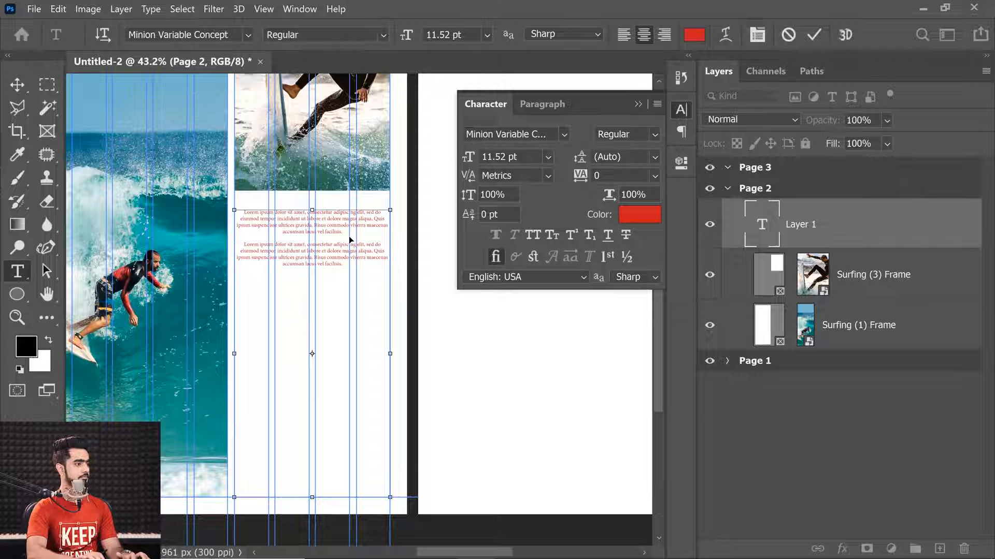
text(Lorem ipsum dolor sit amet, consectetur adipiscing elit, sed do eiusmod tempor incididunt ut labore et dolore magna aliqua. Quis ipsum suspendisse ultrices gravida. Risus commodo viverra maecenas accumsan lacus vel facilisis.)
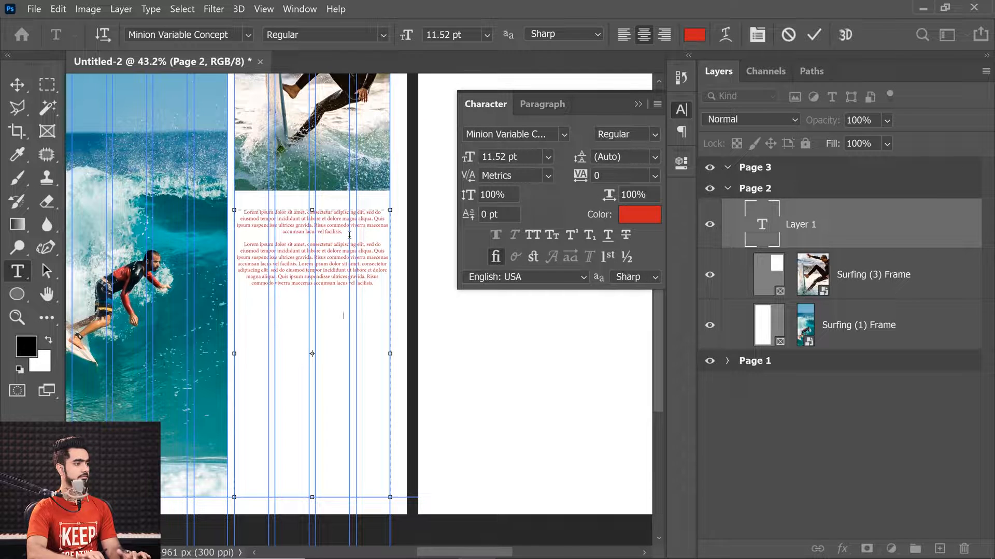
text(Lorem ipsum dolor sit amet, consectetur adipiscing elit, sed do eiusmod tempor incididunt ut labore et dolore magna aliqua. Quis ipsum suspendisse ultrices gravida. Risus commodo viverra maecenas accumsan lacus vel facilisis.)
- Left-align all the paragraphs in the Page 2 text box and set their font size to 18 pt
key(ctrl+a)
click(487, 34)
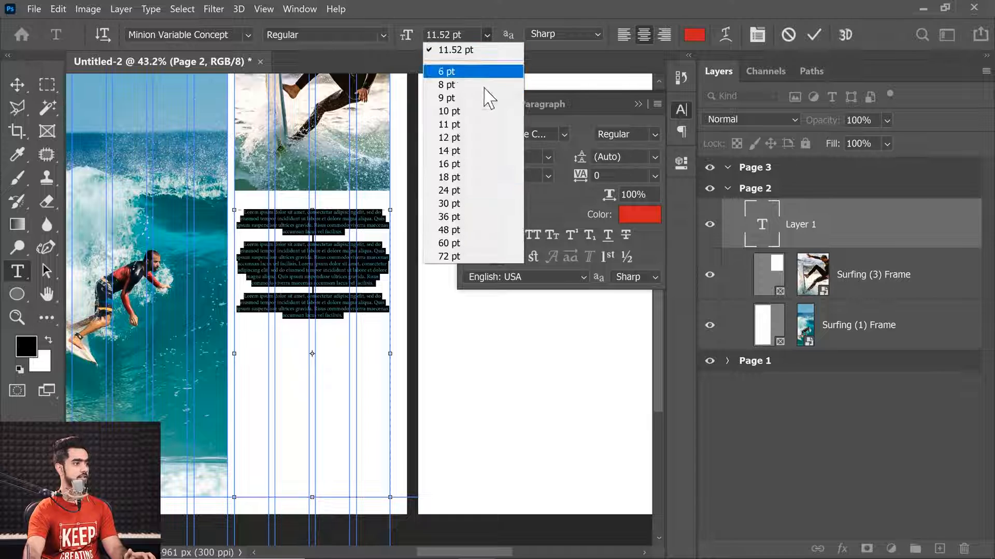
click(469, 192)
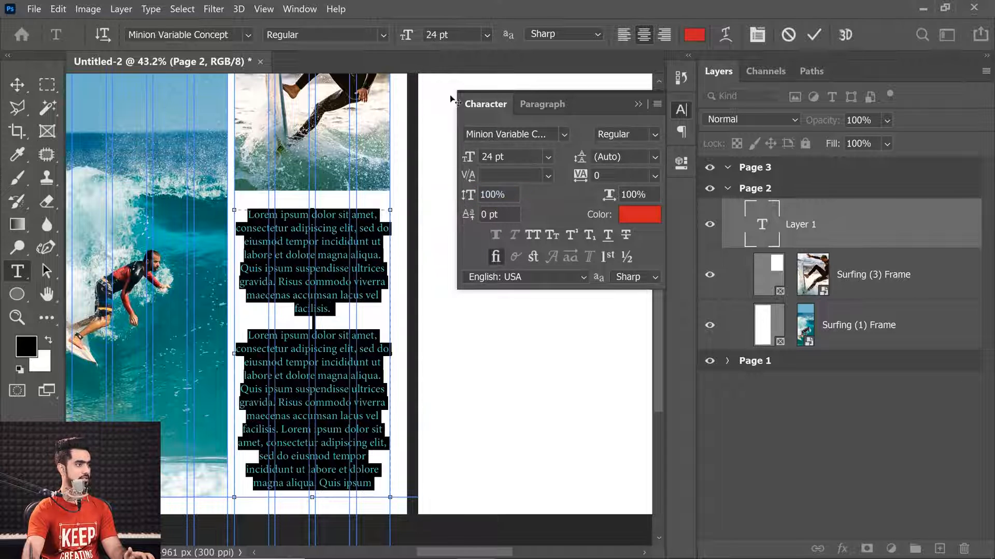
click(621, 34)
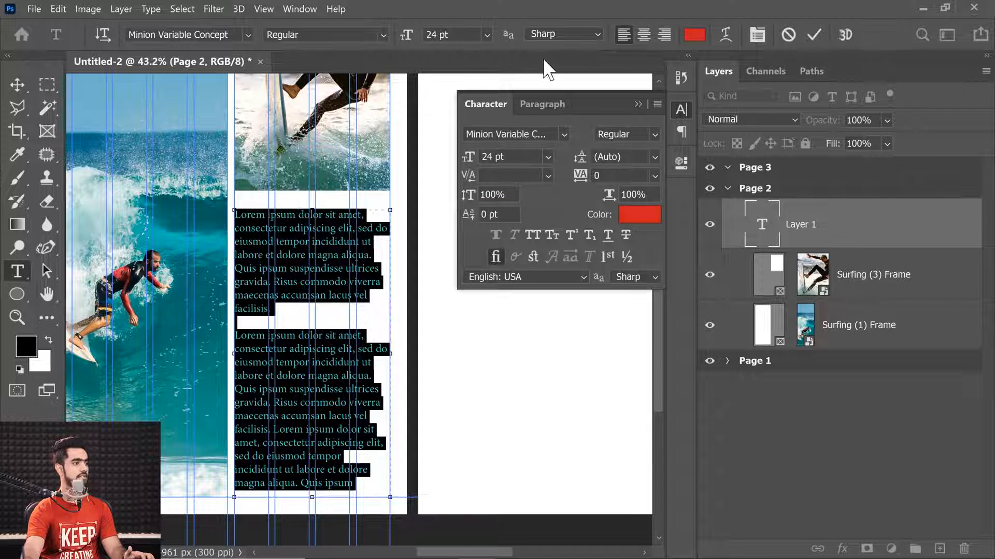
click(486, 35)
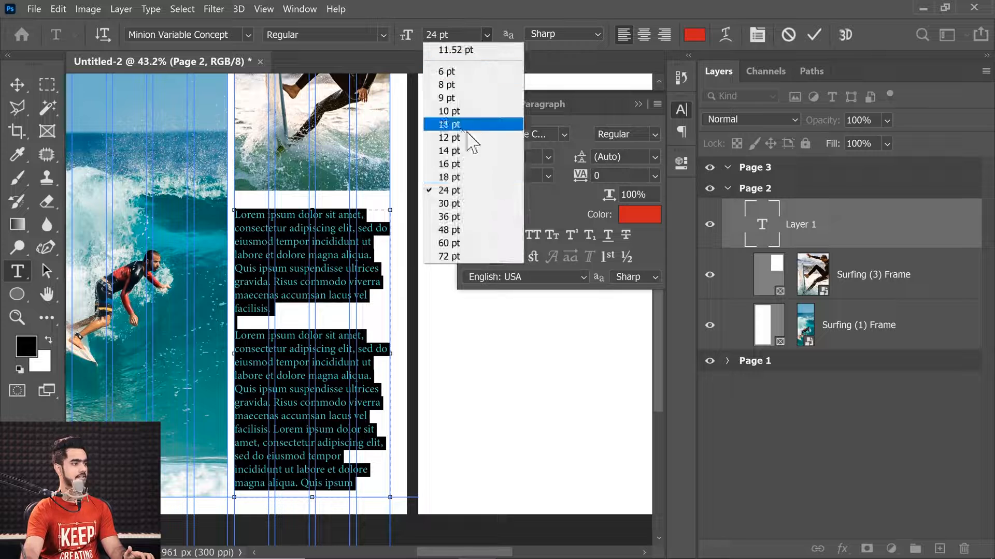
click(465, 178)
click(312, 265)
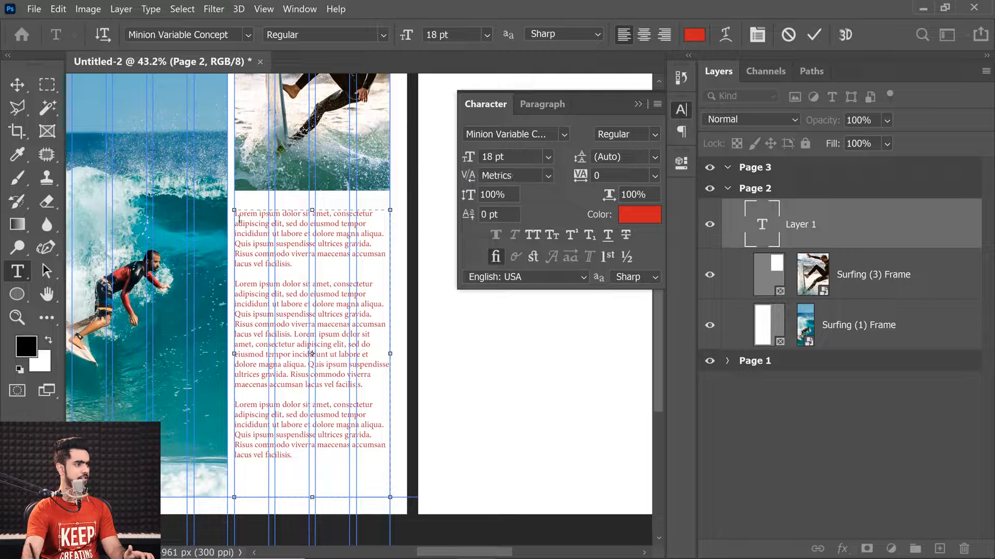
- Change the color of all the paragraph text to near-black 0f0f0f
key(ctrl+a)
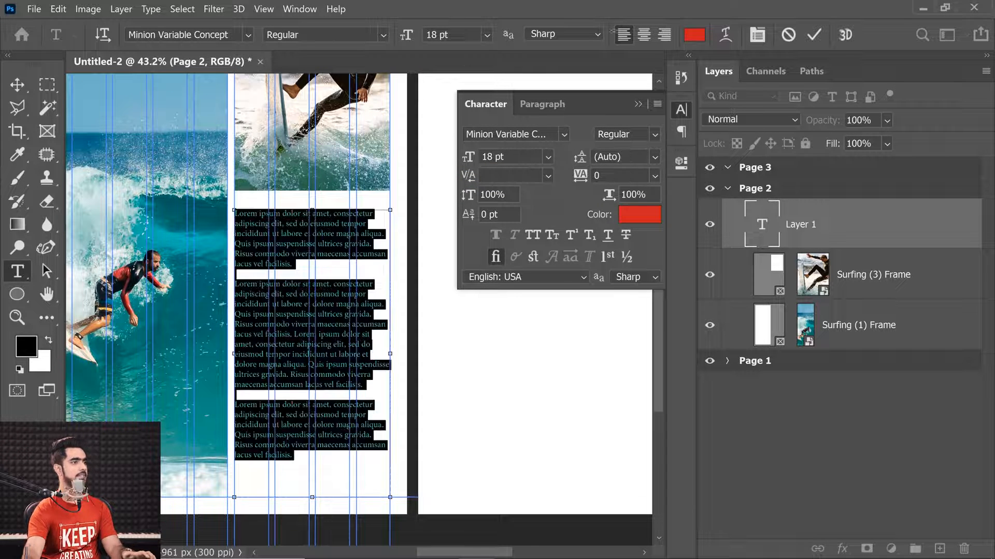
click(694, 35)
text(181818)
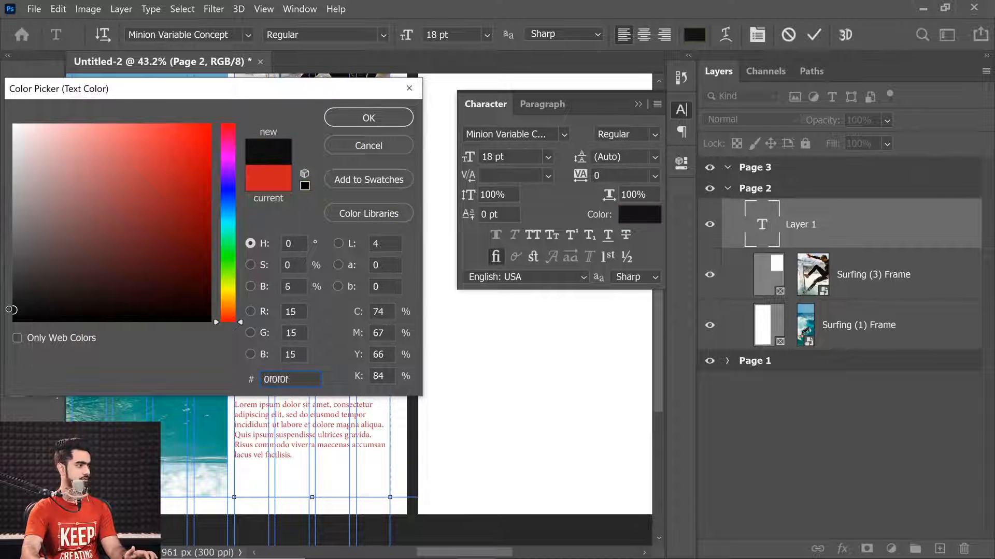
click(362, 118)
- Insert the word PRECAUTIONS at the beginning of the first paragraph, before "Lorem ipsum"
click(237, 214)
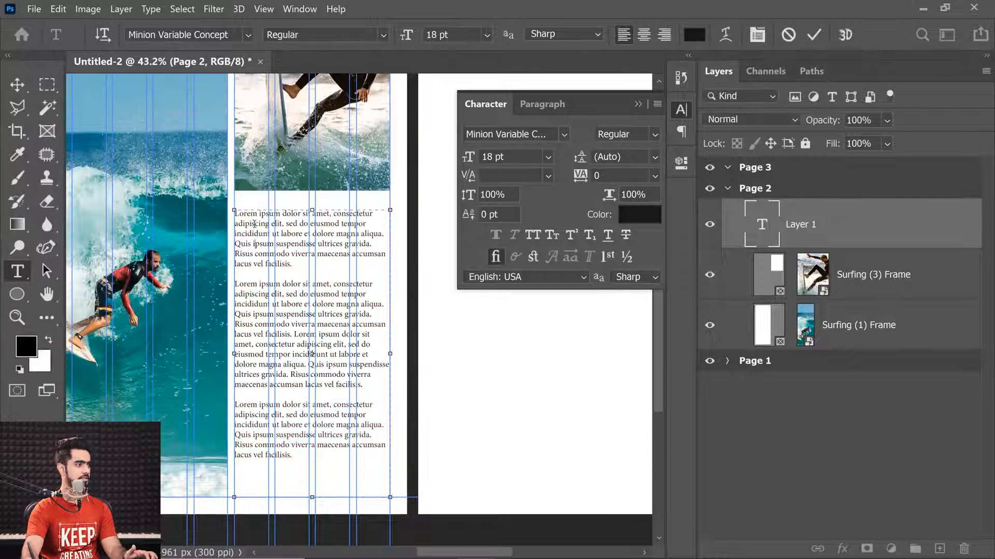
click(287, 211)
text(PRE)
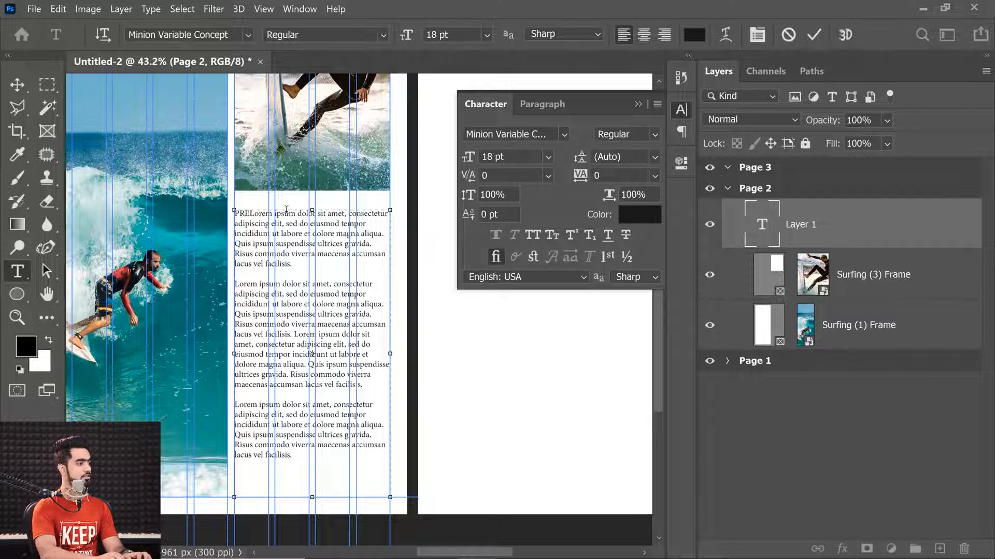
text(CAU)
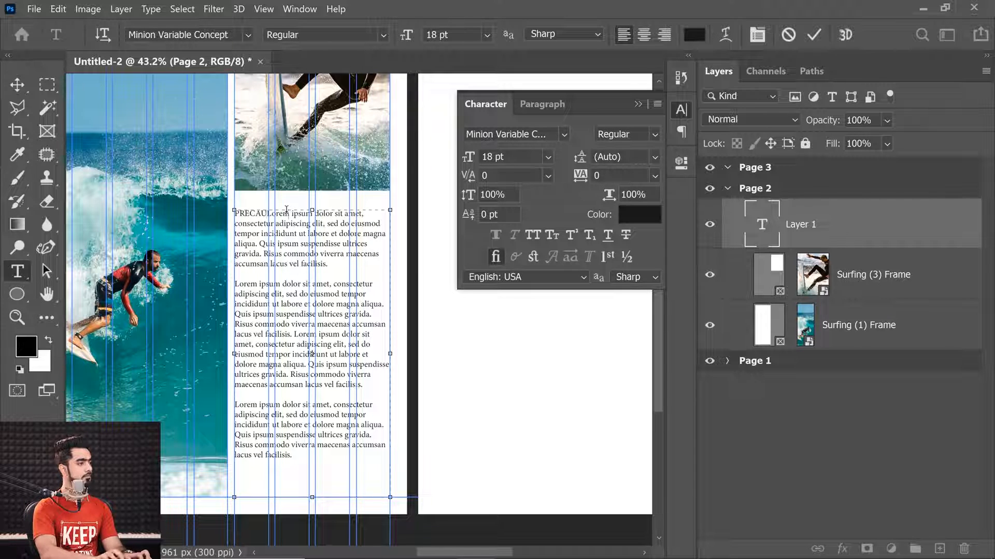
text(TIONAL)
key(BackSpace)
key(BackSpace)
text(S )
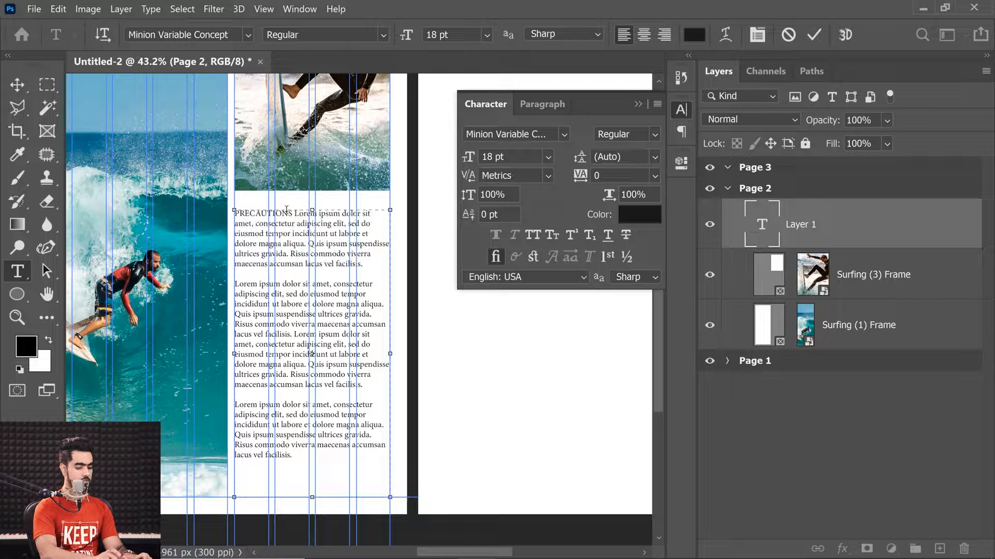
- Complete the heading as PRECAUTIONS TO TAKE and separate it from the first Lorem ipsum paragraph with a blank line
text(TO TA)
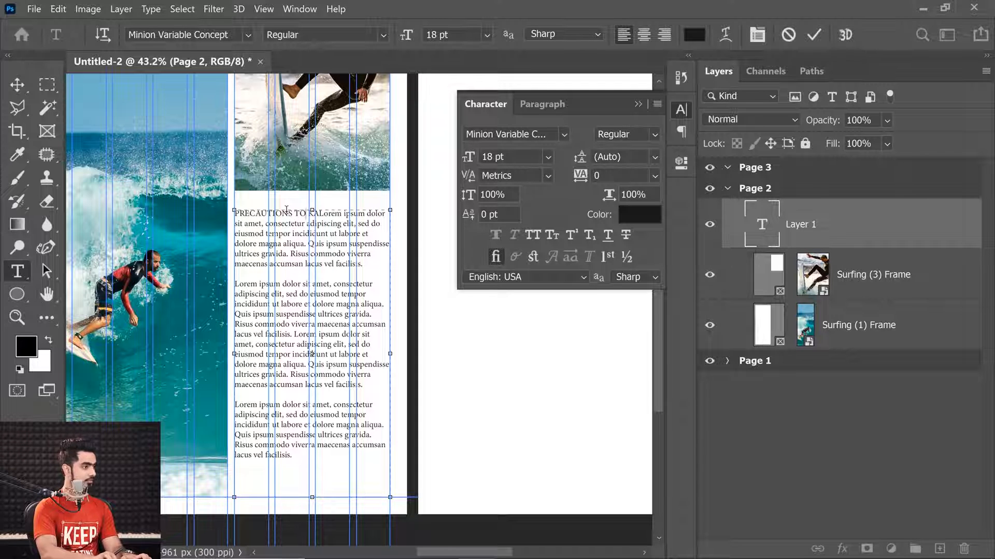
key(BackSpace)
key(BackSpace)
text(TAKE)
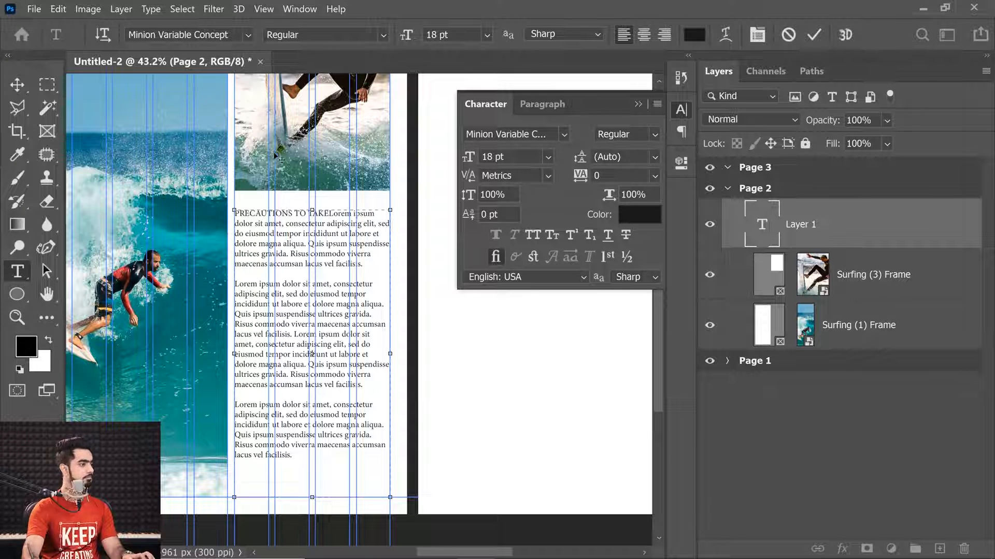
key(shift+End)
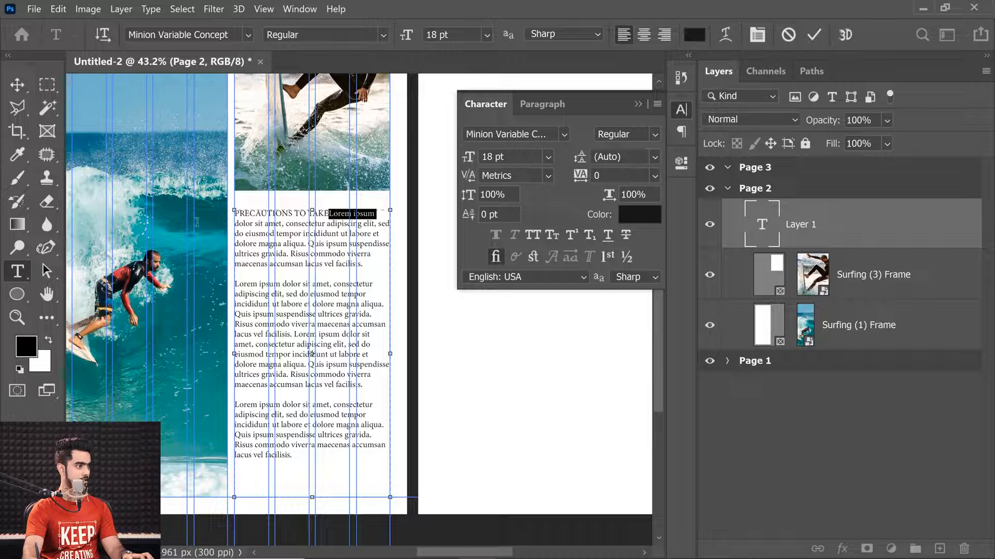
drag(197, 223, 329, 215)
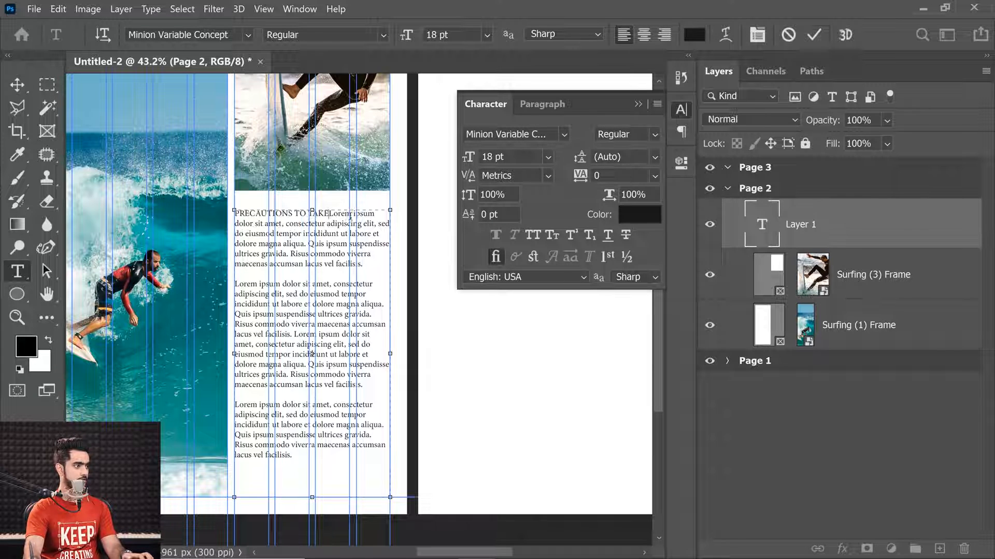
key(Return)
key(Return)
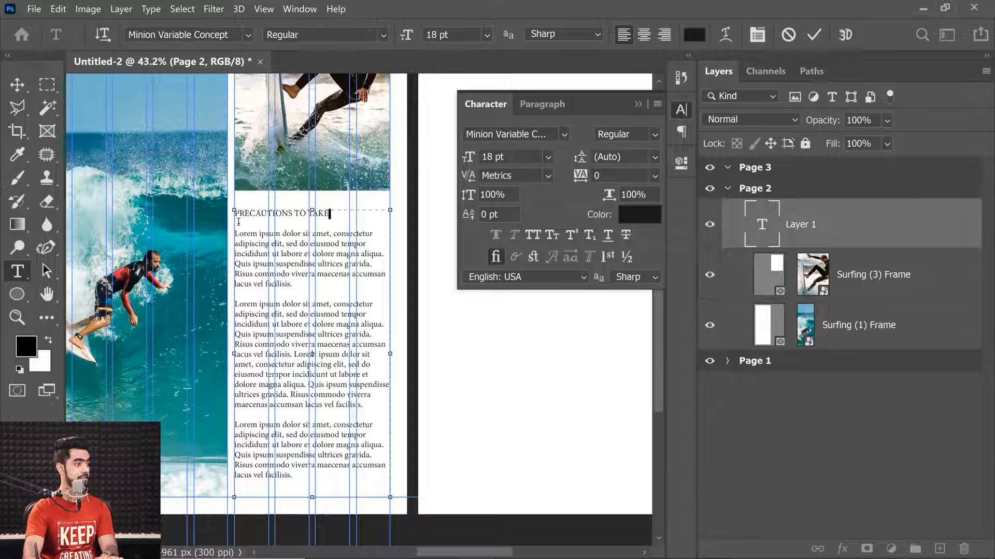
- Center the PRECAUTIONS TO TAKE heading and change its font to Bebas Neue Bold
key(shift+Home)
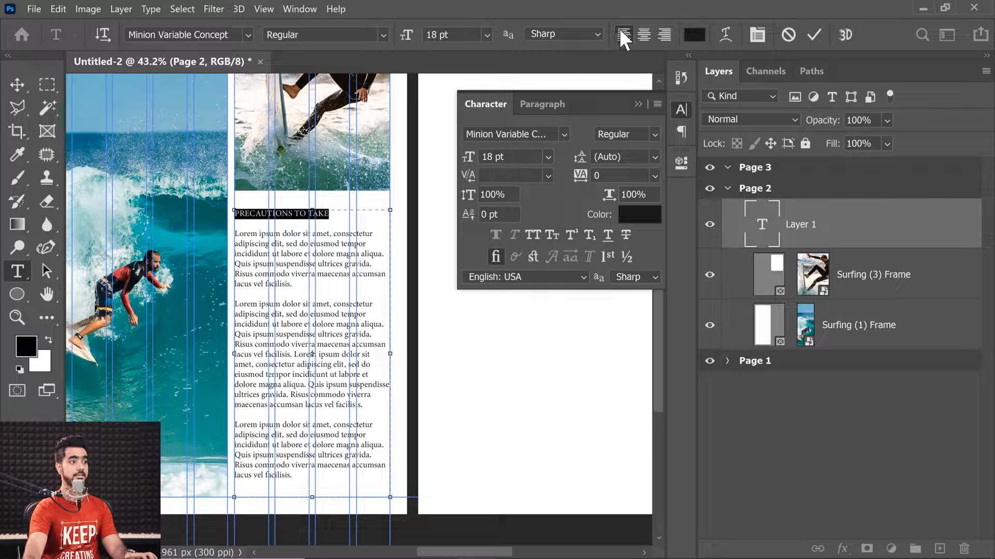
click(641, 36)
drag(185, 35, 127, 35)
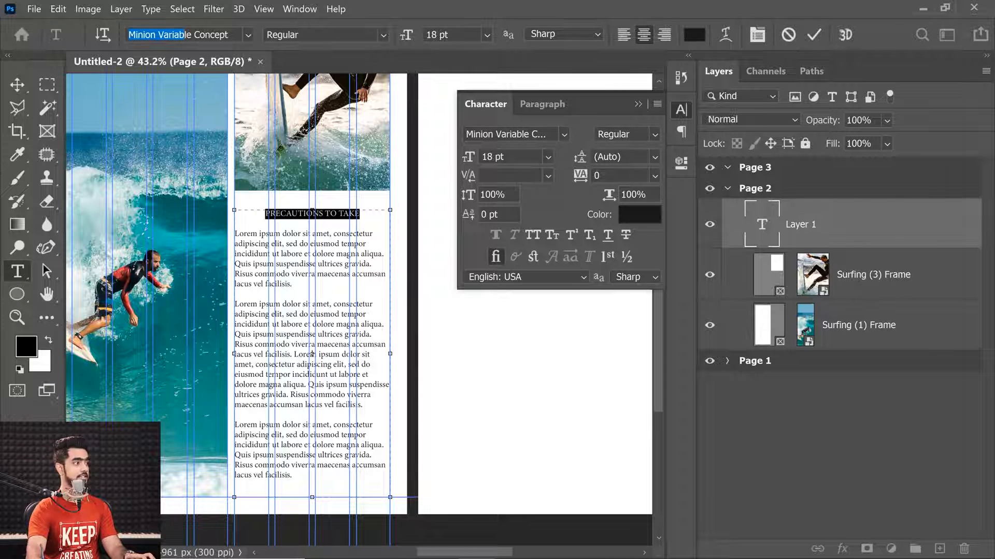
key(ctrl+a)
text(bebas)
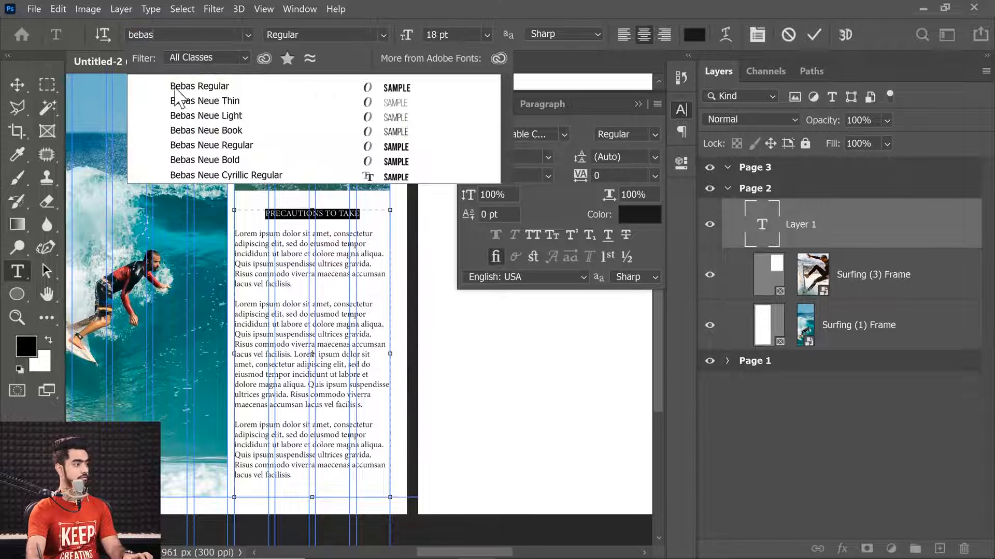
click(204, 160)
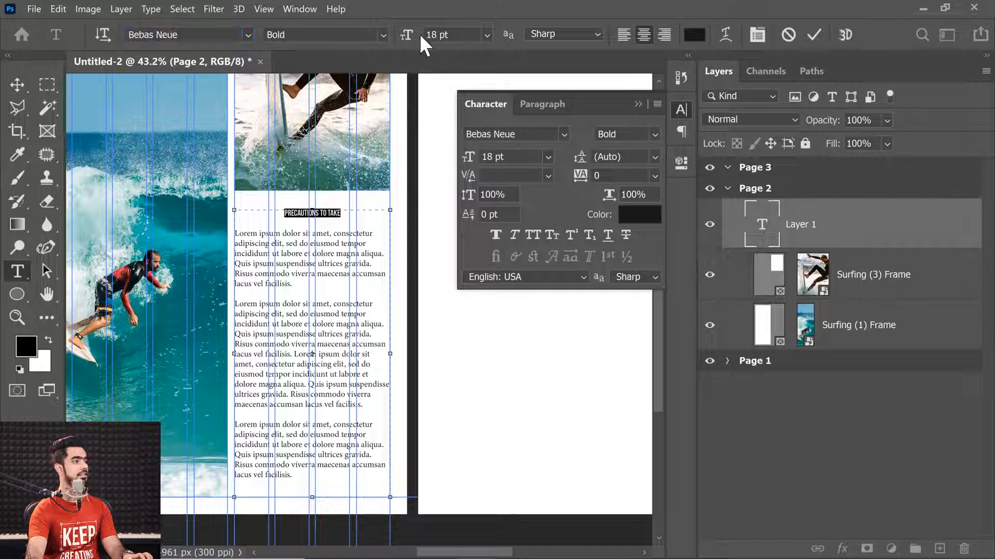
- Set the PRECAUTIONS TO TAKE heading to 36 pt after trying 48 pt, and commit the text
click(487, 35)
click(468, 228)
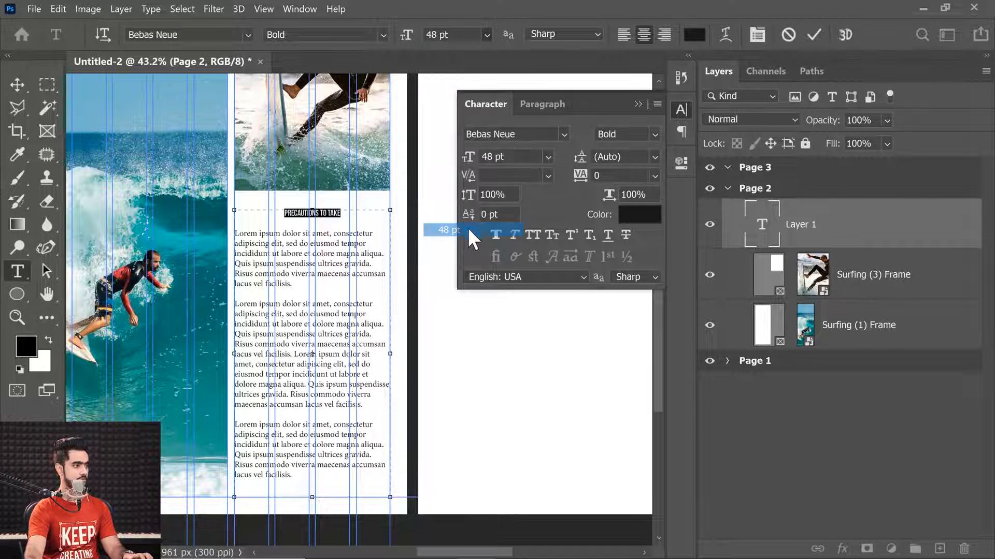
click(486, 35)
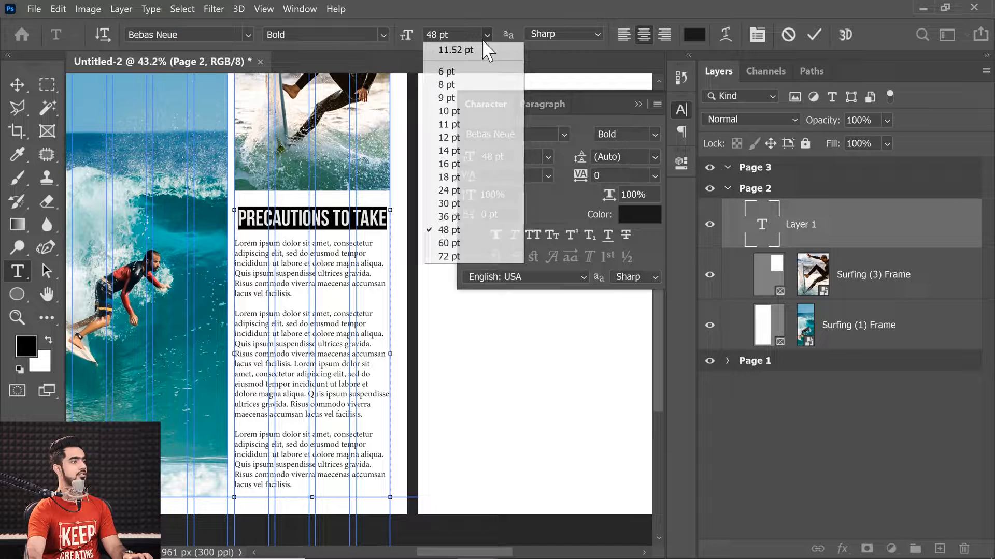
click(462, 223)
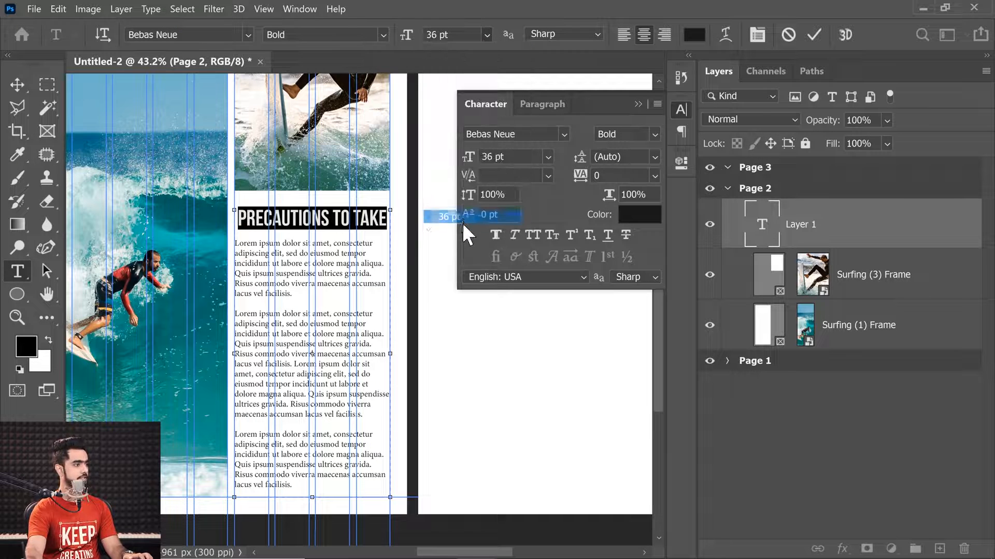
click(18, 86)
key(ctrl+0)
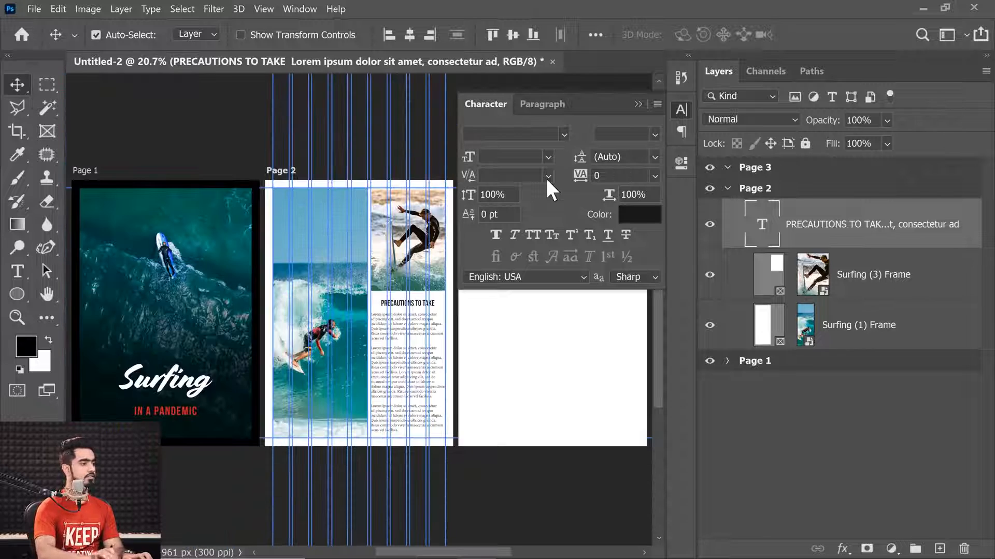
click(788, 400)
click(639, 103)
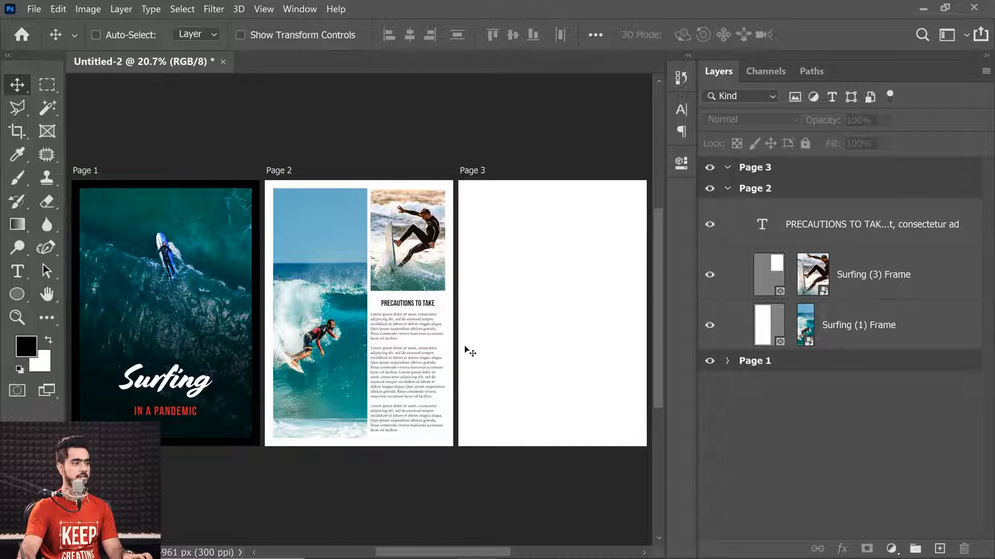
- Justify all Lorem ipsum paragraphs below the Page 2 heading with the last line aligned left
click(730, 224)
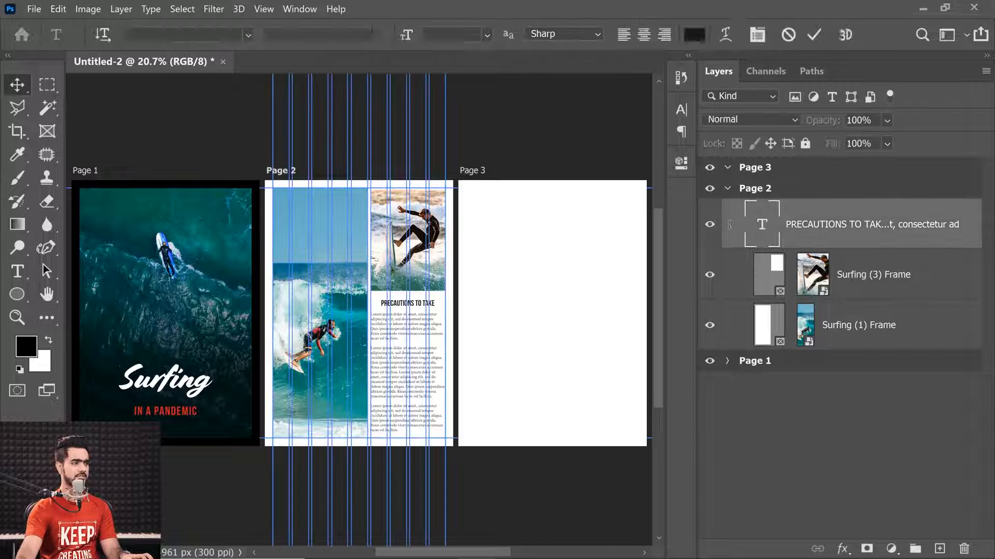
double_click(761, 224)
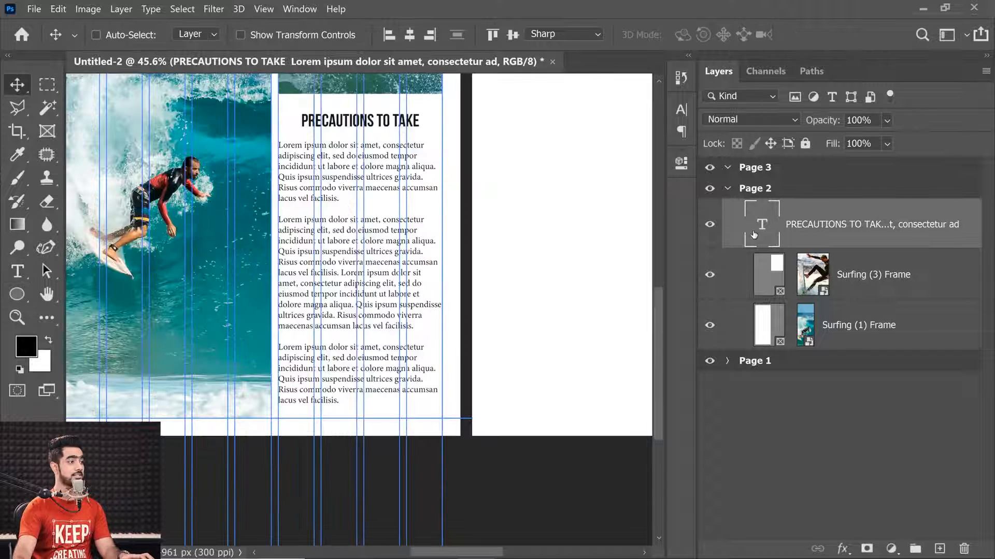
double_click(358, 233)
click(279, 146)
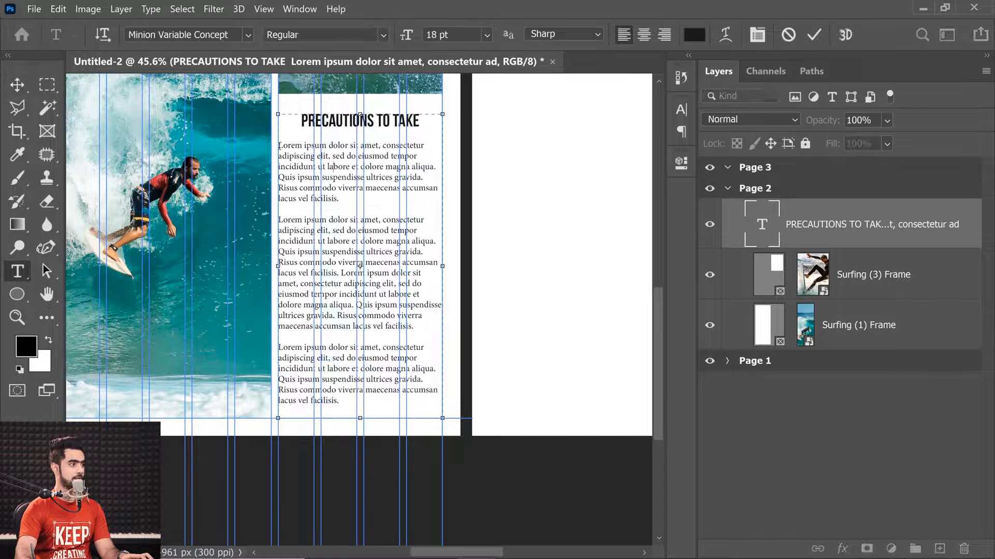
drag(278, 146, 379, 387)
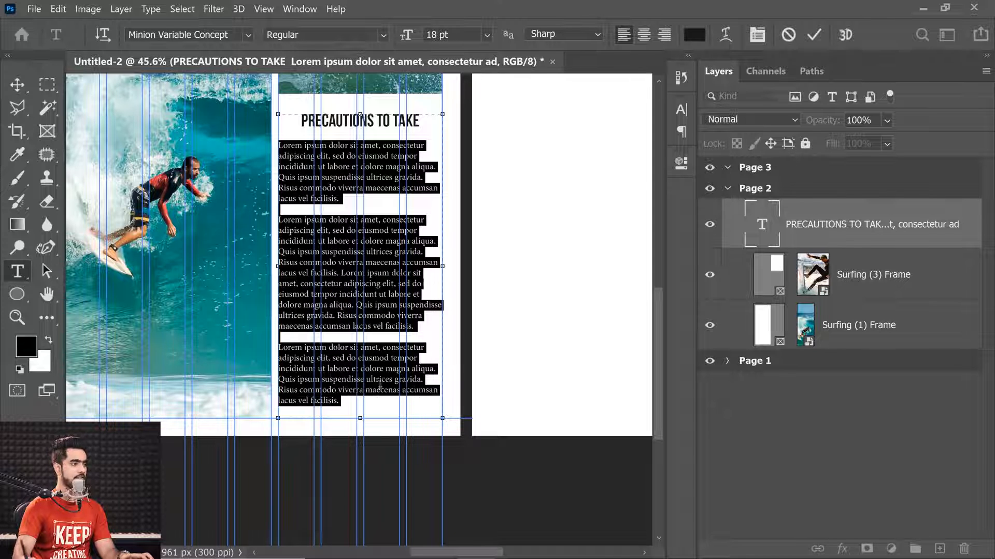
click(757, 35)
click(543, 104)
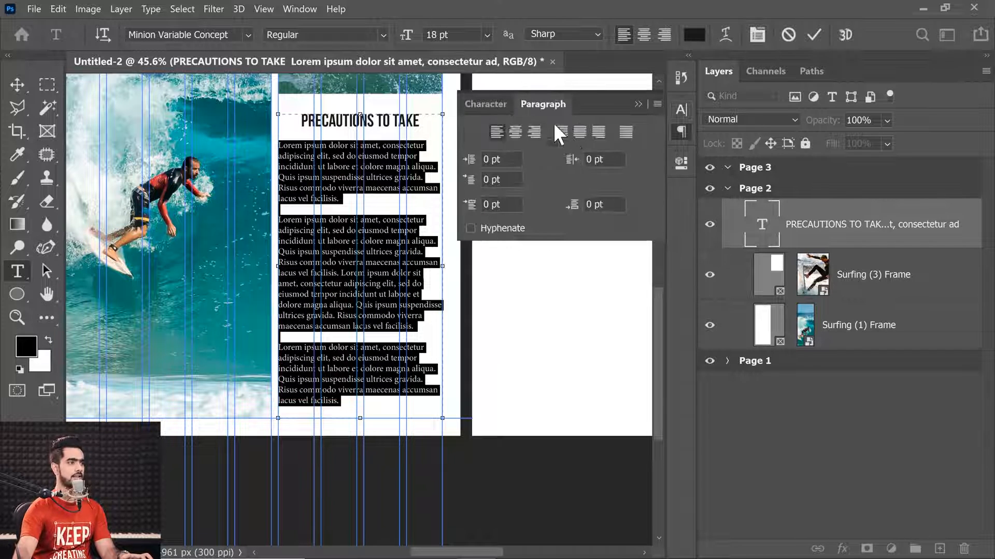
click(562, 136)
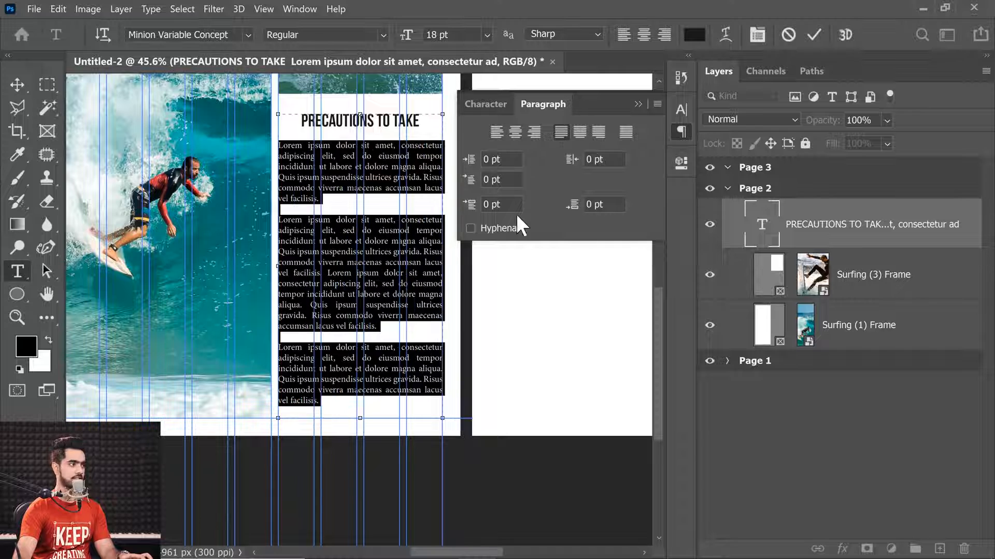
click(17, 84)
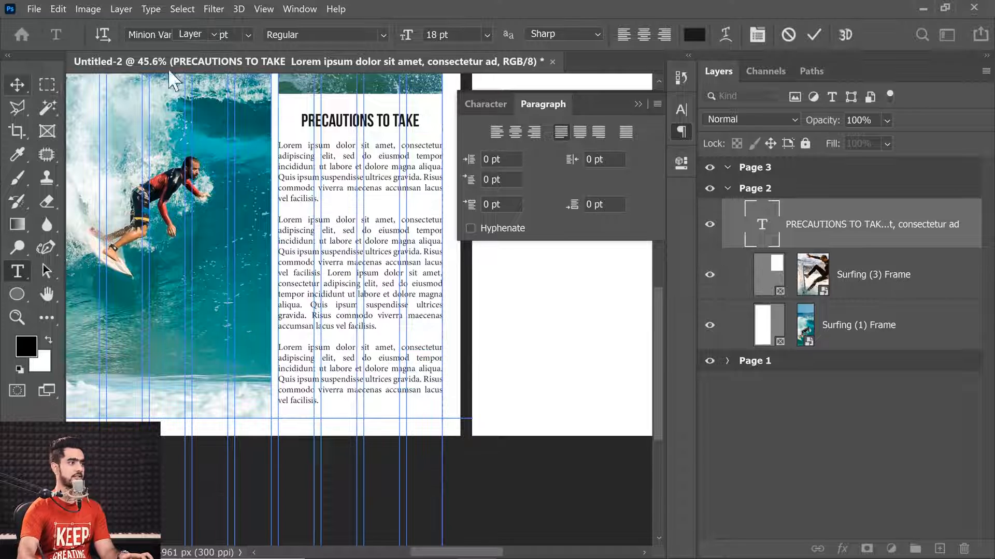
click(638, 104)
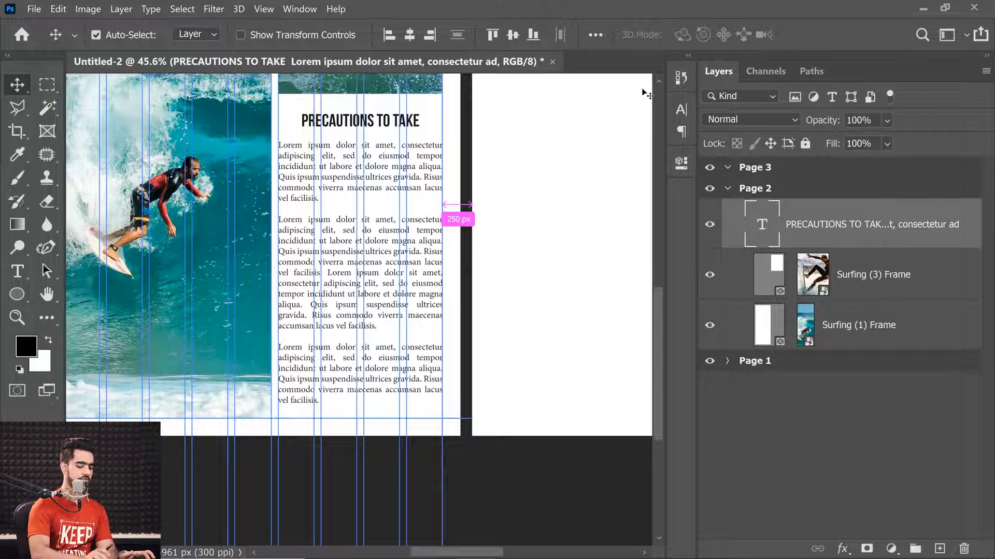
- Review the pages without guides, and turn the guides back on with the Page 3 artboard selected
key(ctrl+semicolon)
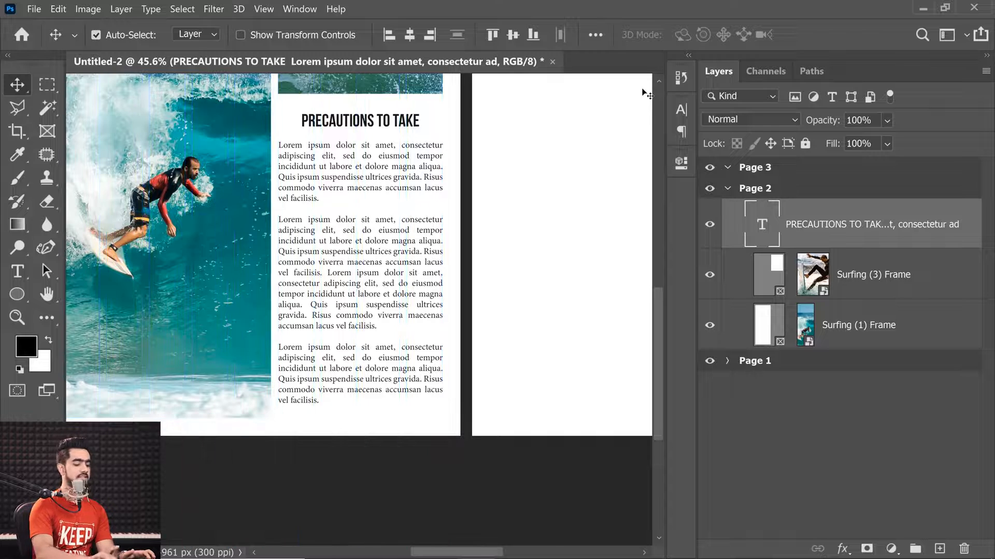
key(ctrl+0)
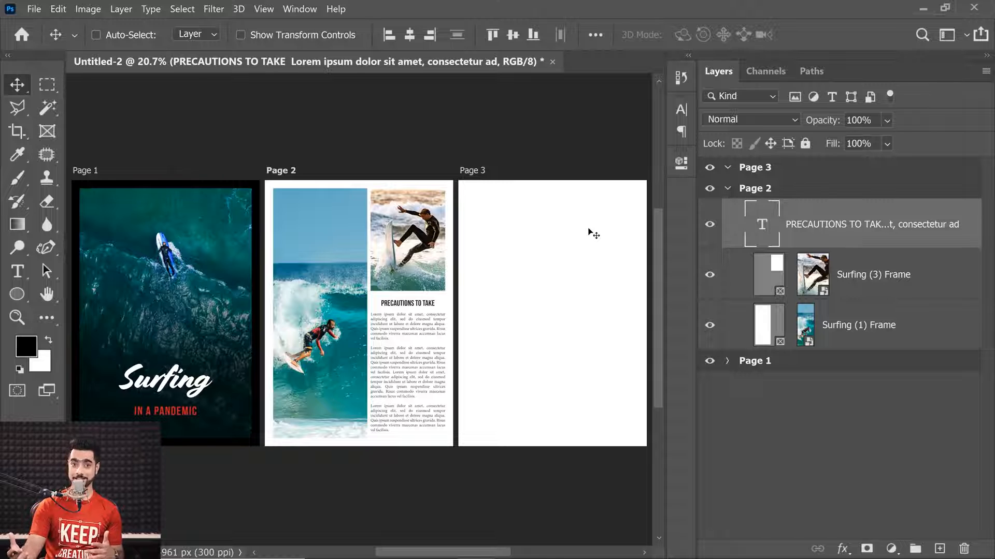
click(738, 176)
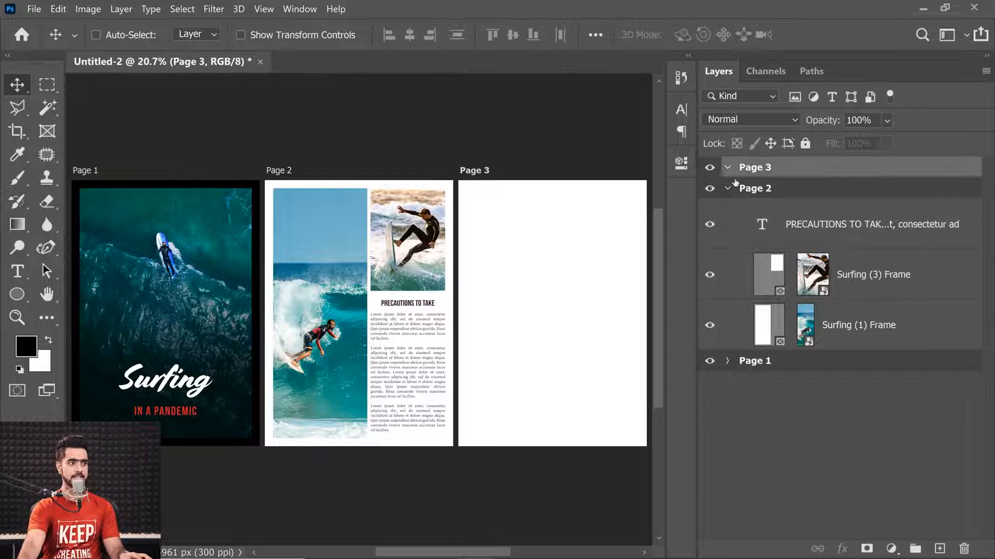
drag(518, 250, 541, 254)
drag(542, 258, 355, 227)
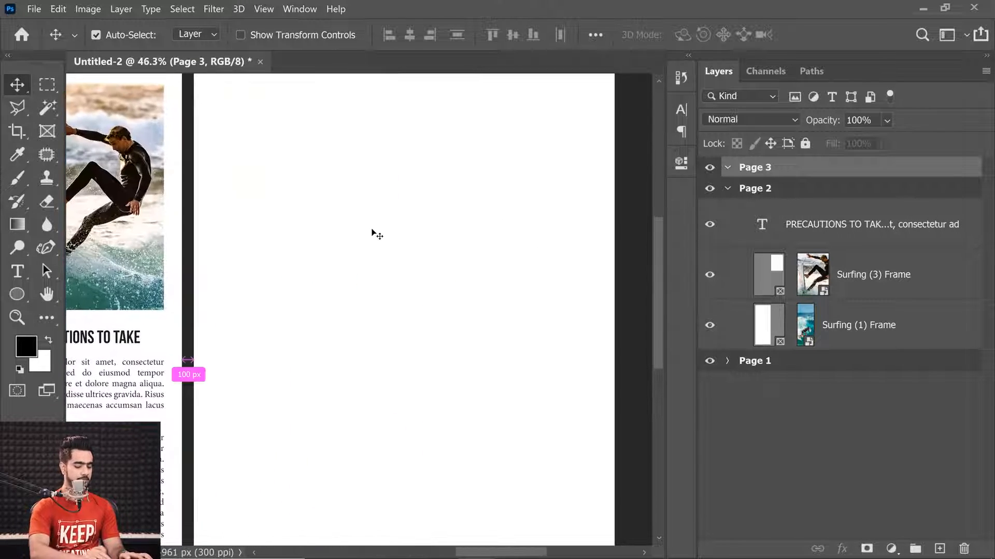
key(ctrl+semicolon)
scroll(371, 228, down, 2)
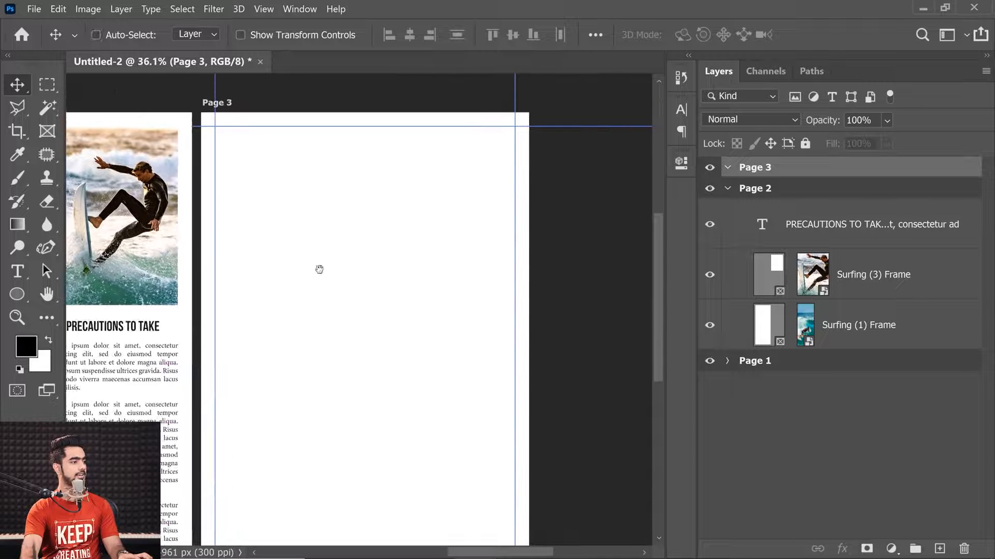
- Add the text "Be Safe!" in Cortado Regular at 18 pt on the Page 3 artboard
click(17, 271)
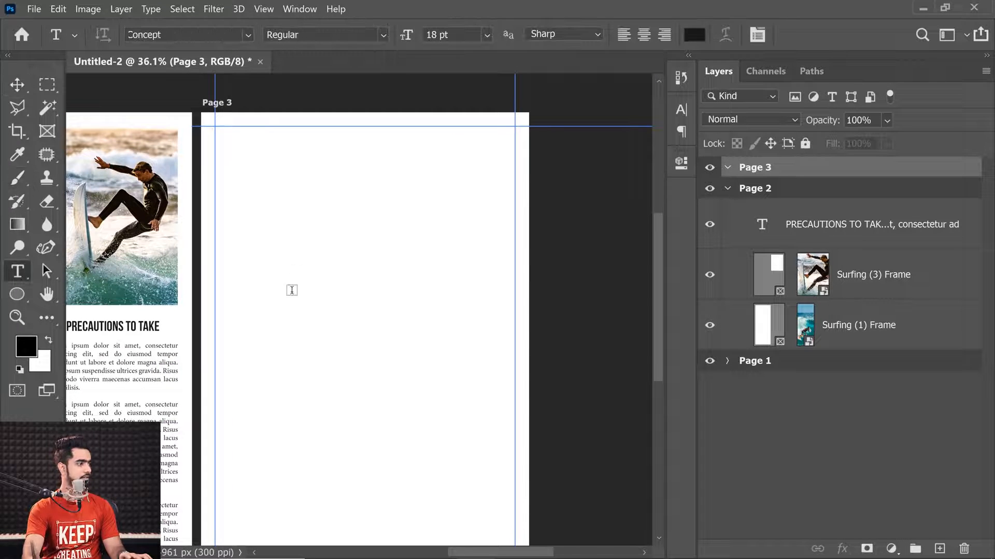
click(179, 35)
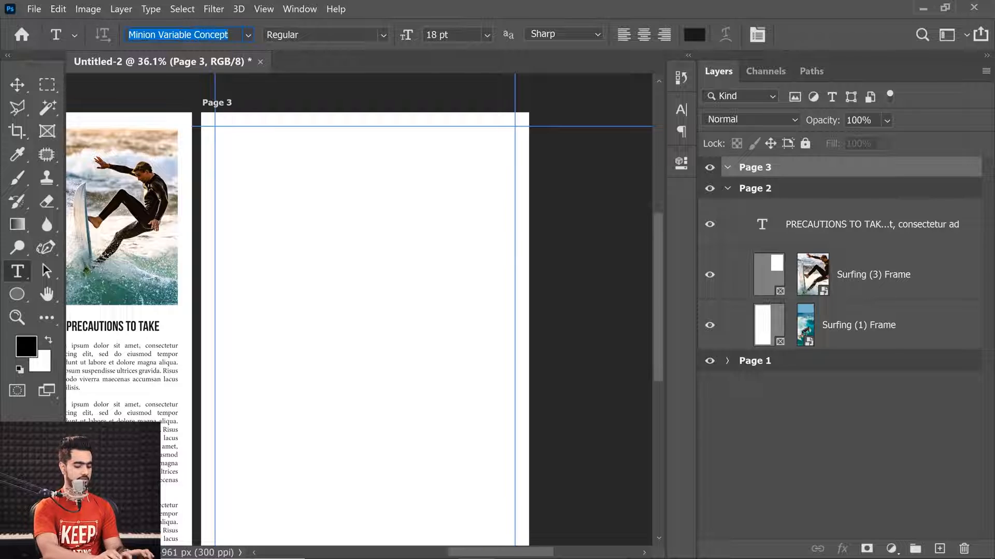
text(ta)
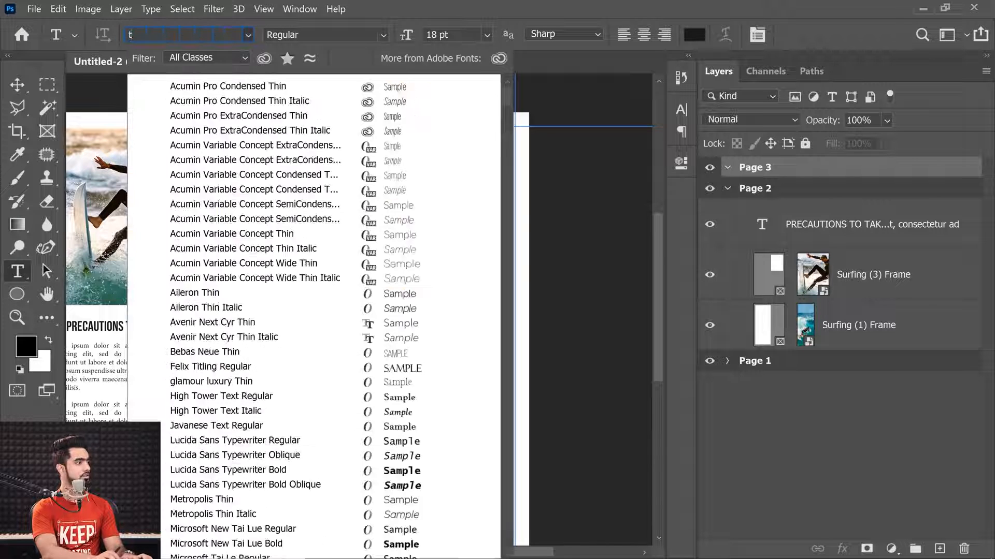
text(de)
key(BackSpace)
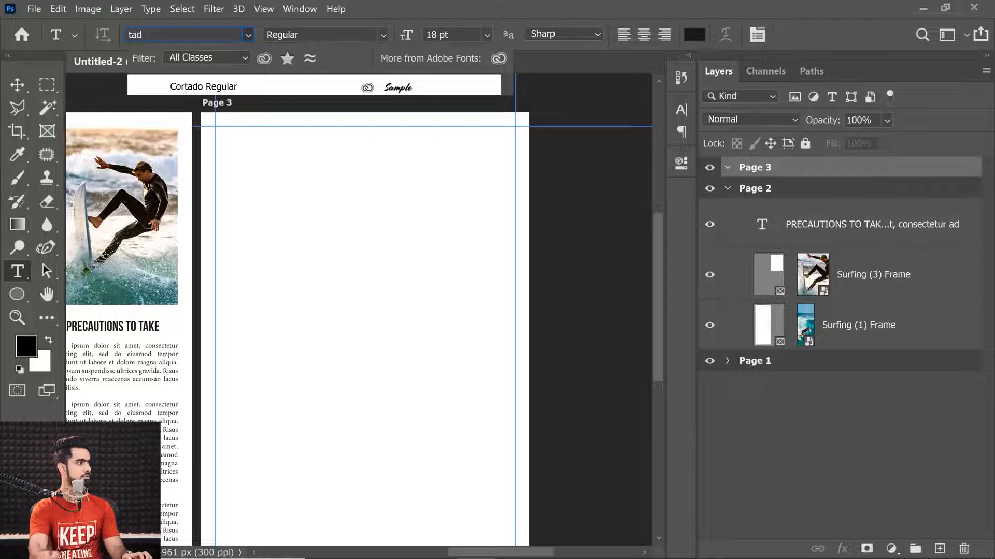
click(201, 89)
click(305, 299)
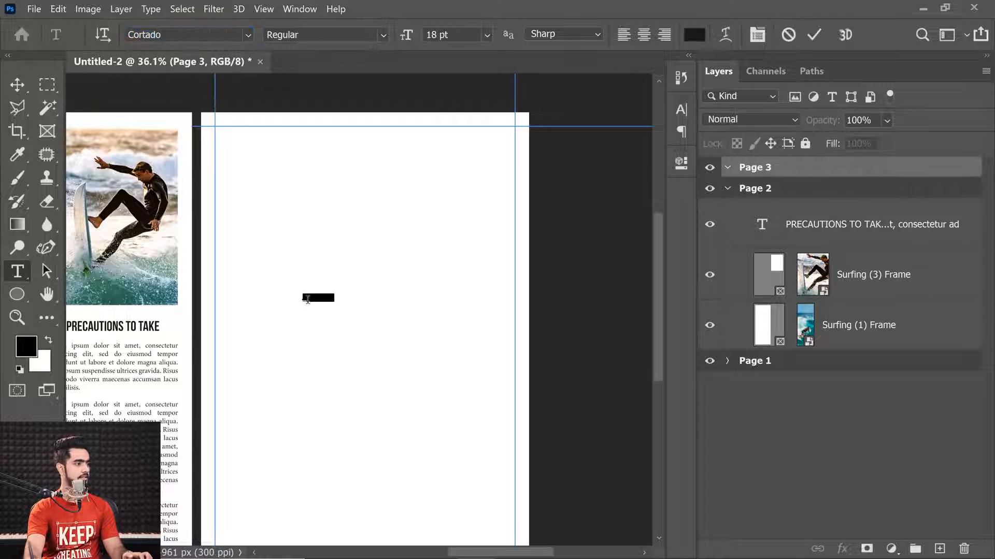
text(S)
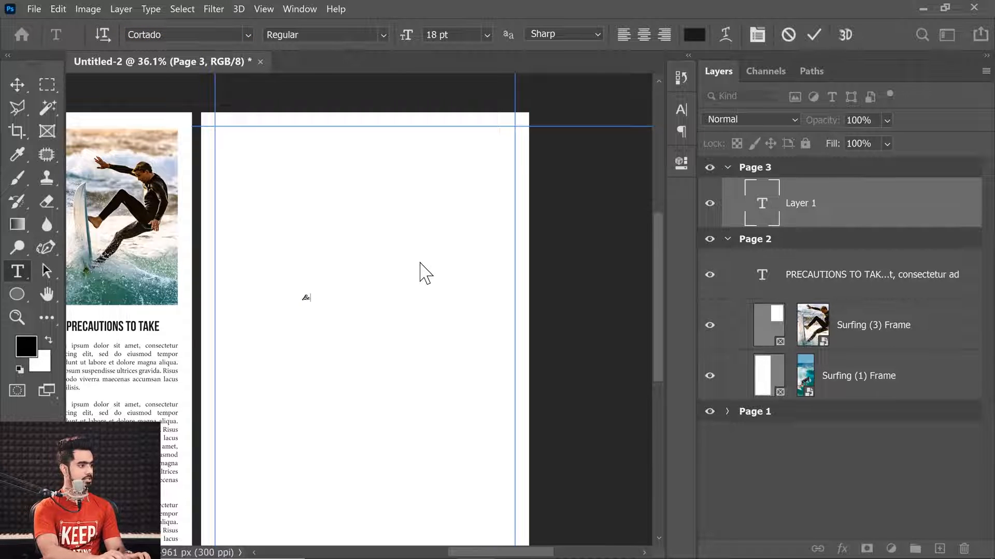
text(e Safe!)
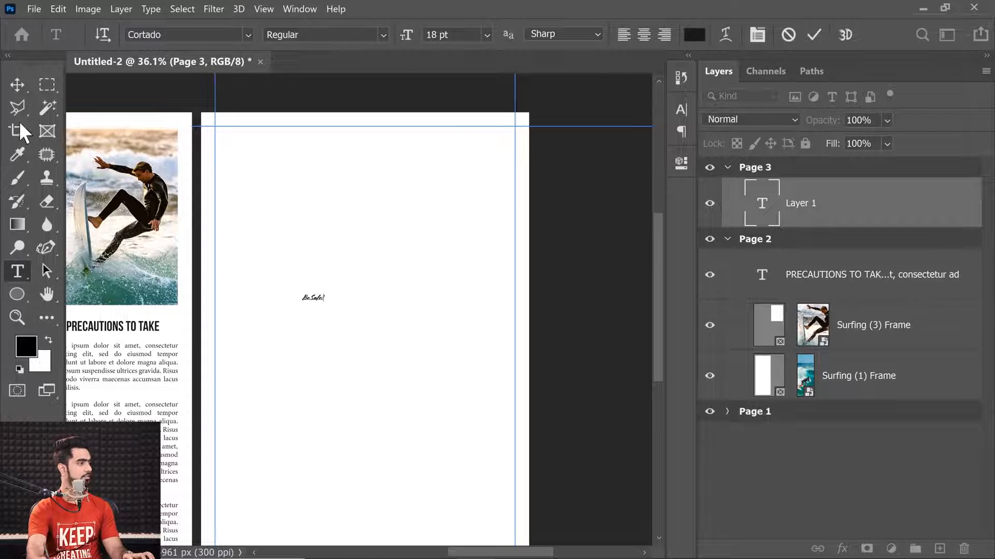
click(18, 85)
- Enlarge the "Be Safe!" text to span most of the Page 3 width and centre it on the artboard
key(ctrl+t)
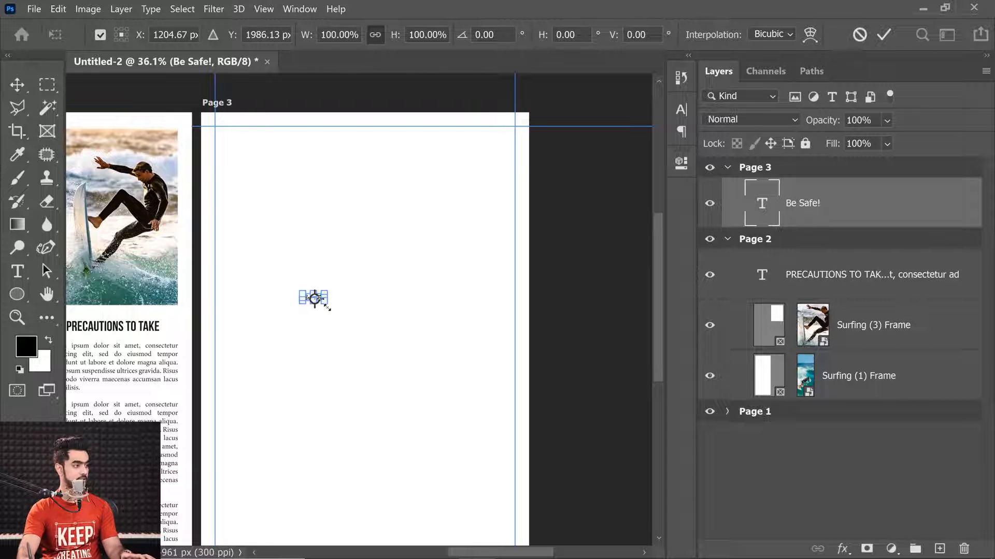
drag(433, 379, 478, 404)
drag(493, 336, 432, 340)
key(Return)
key(ctrl+a)
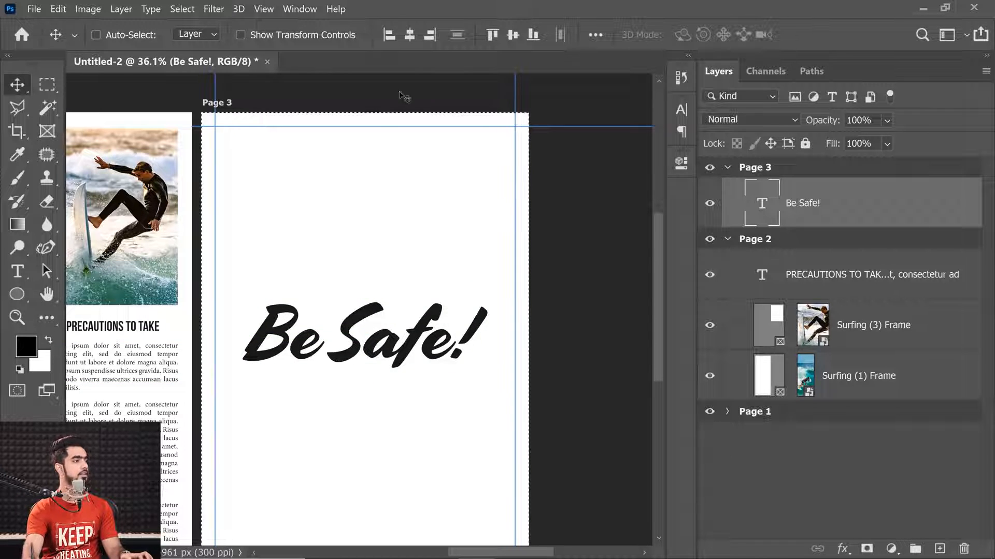
key(ctrl+d)
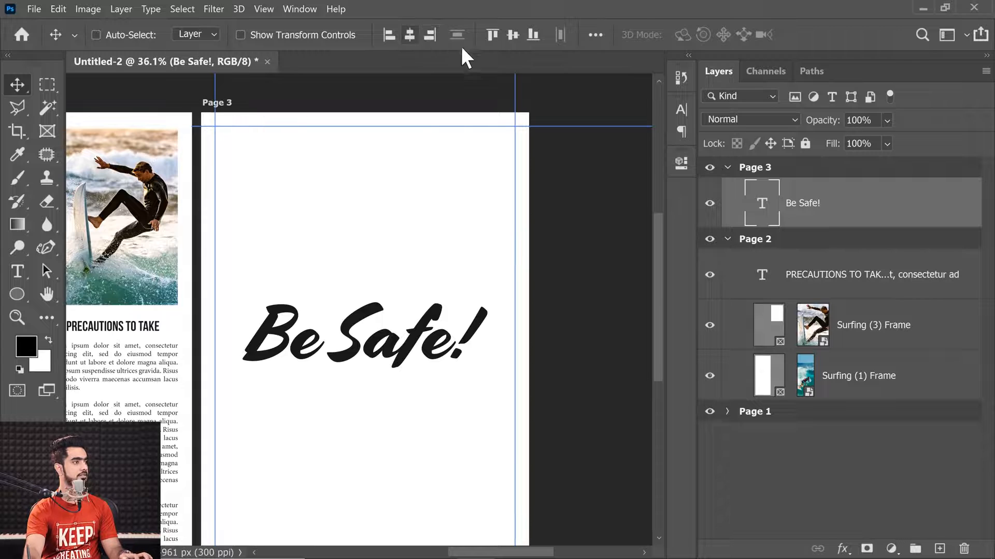
click(513, 34)
- Convert the "Be Safe!" text layer to a frame and fill it with Surfing (2).jpg from the Images folder
right_click(899, 210)
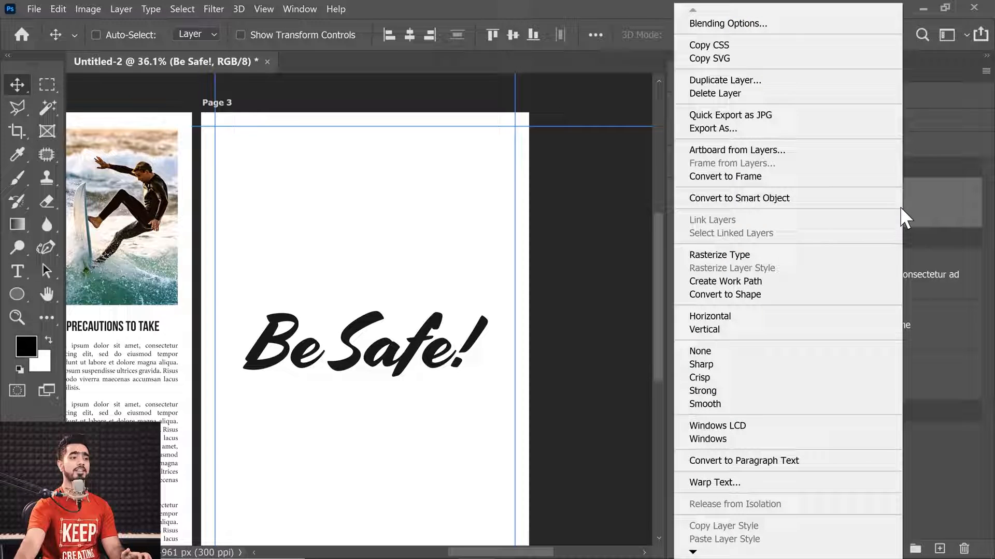
click(809, 177)
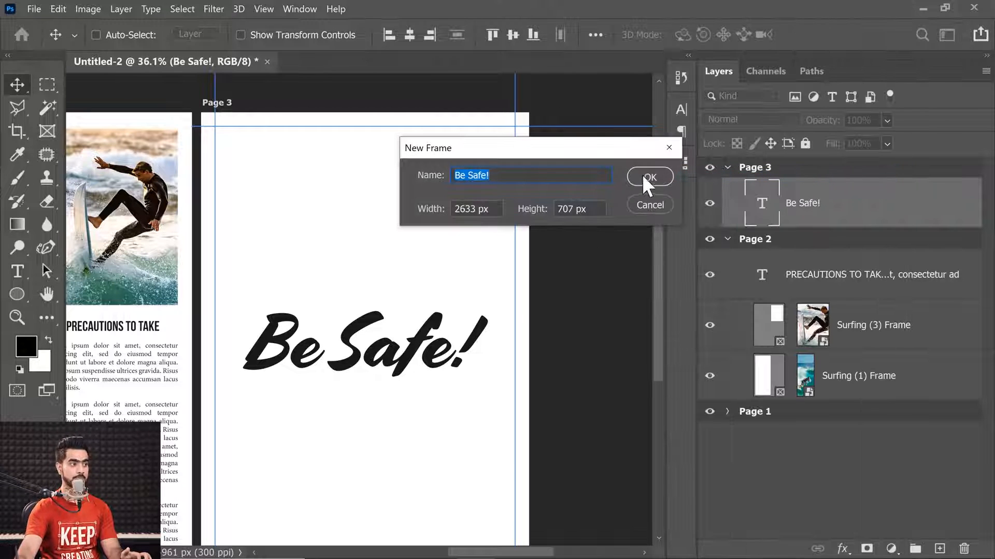
click(648, 178)
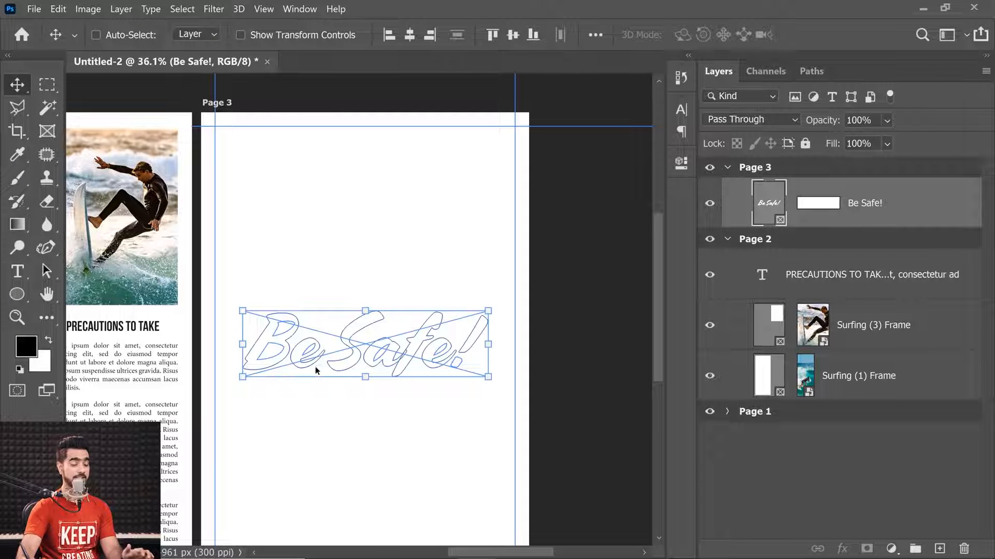
click(438, 549)
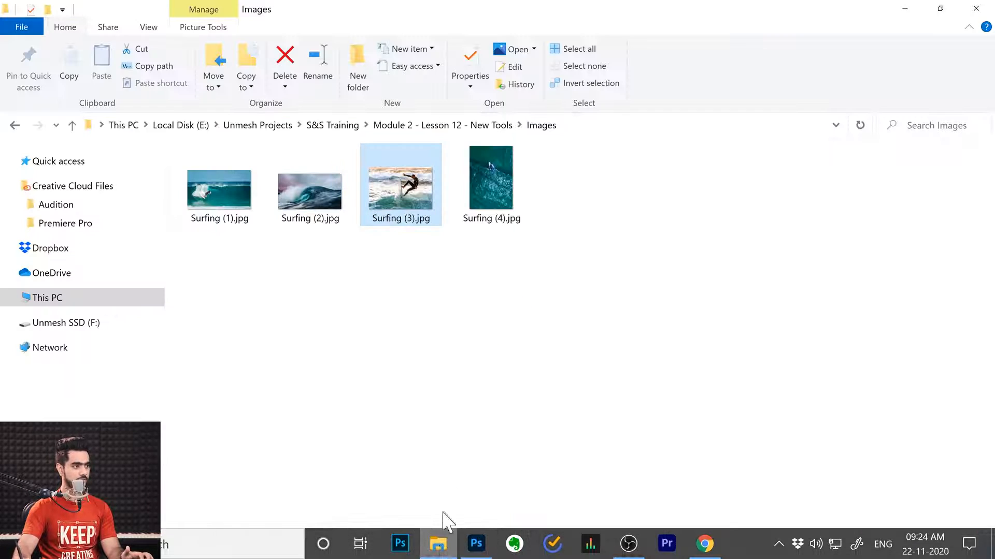
drag(309, 168, 326, 352)
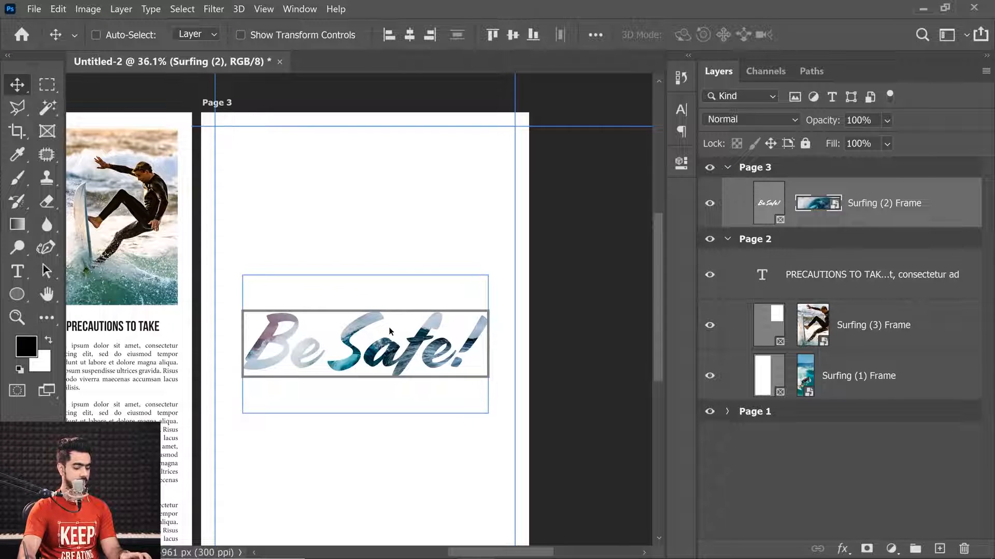
- Scale the wave photo inside the "Be Safe!" frame to 15.65%, reposition it behind the lettering, and deselect it
key(ctrl+t)
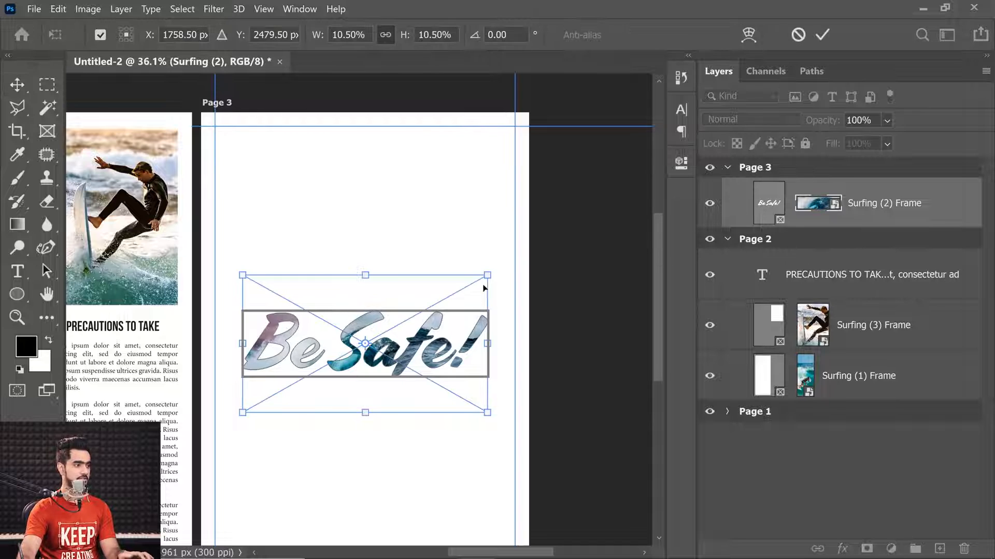
drag(505, 265, 574, 226)
drag(517, 331, 481, 360)
drag(209, 272, 157, 244)
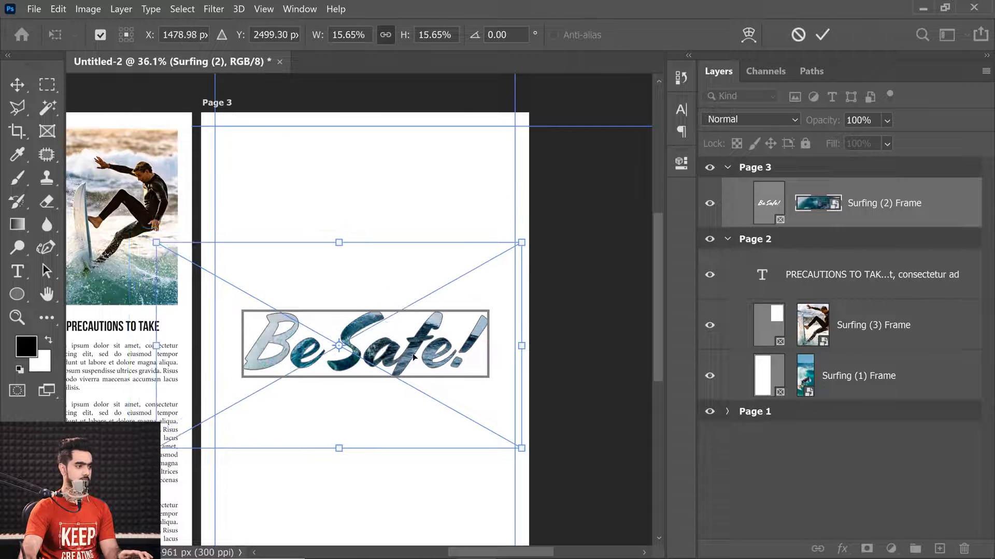
drag(413, 355, 418, 364)
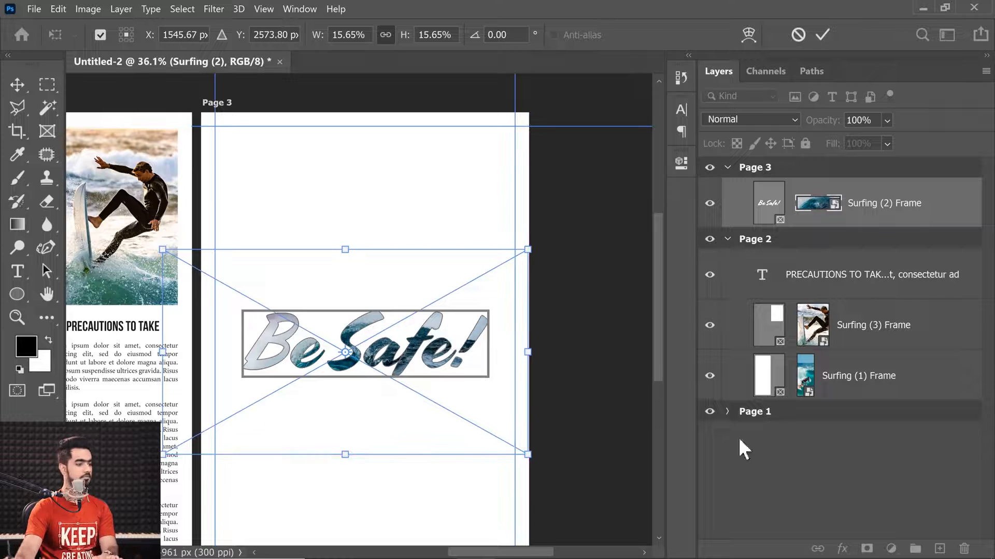
click(774, 453)
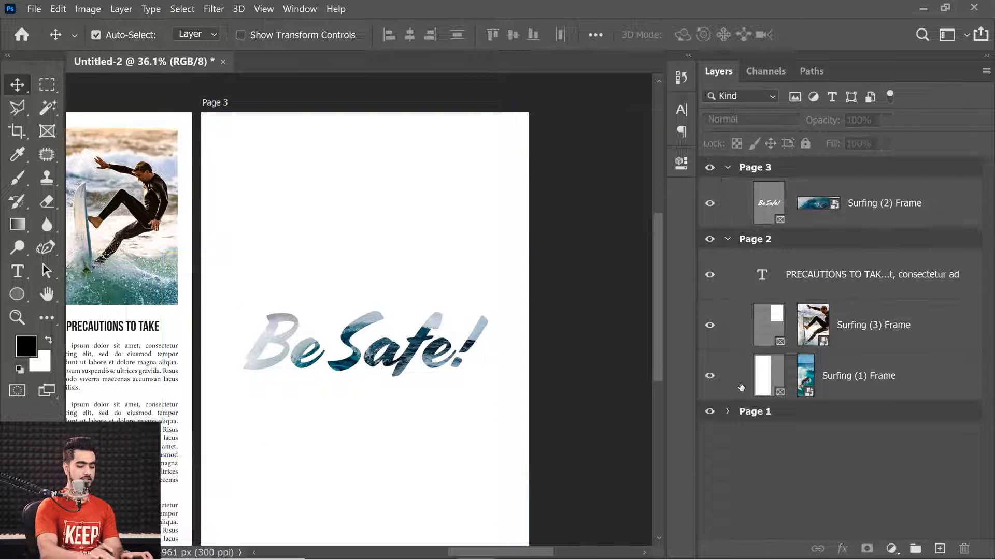
- Draw a black ellipse about 6126 by 3470 px in the lower part of Page 3, running off the artboard
key(ctrl+0)
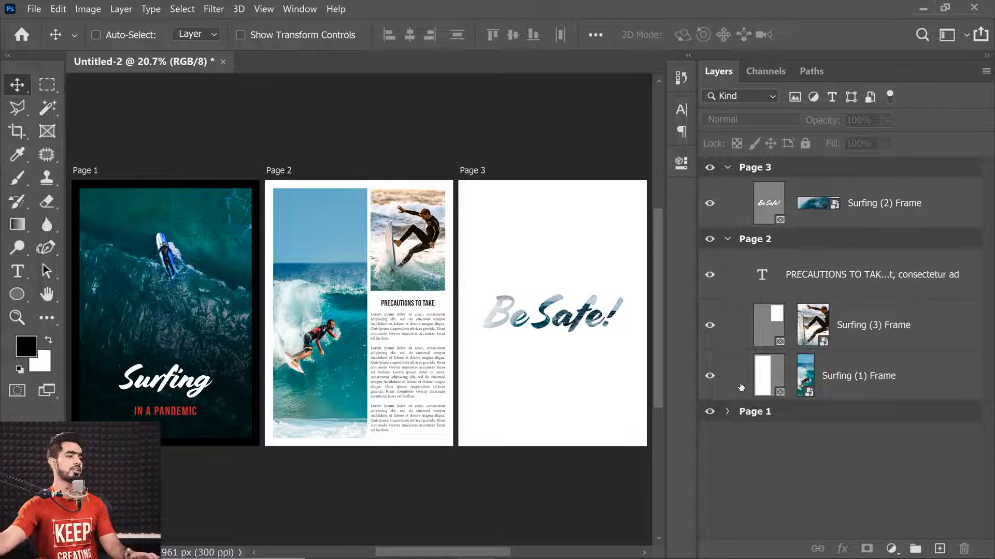
ctrl+click(536, 305)
drag(536, 306, 352, 250)
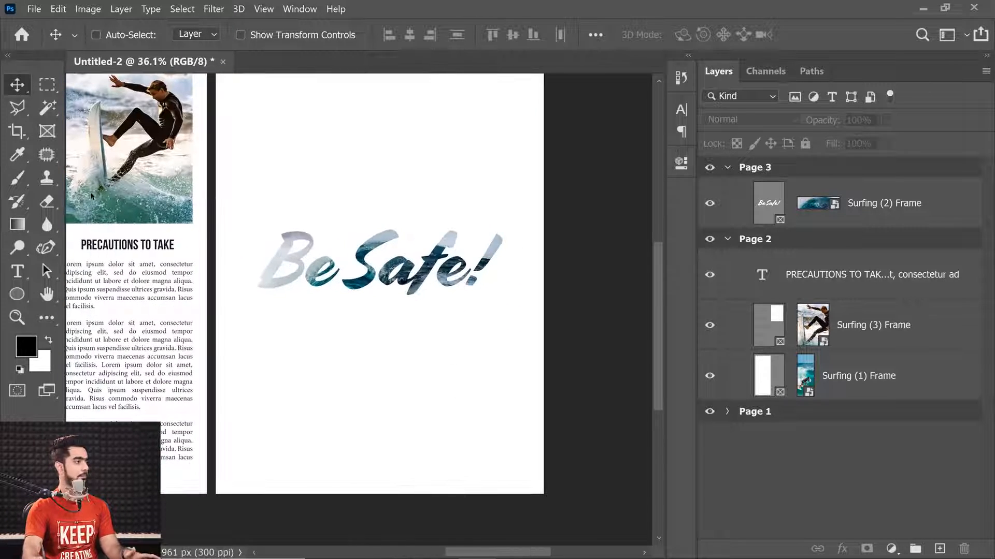
click(21, 288)
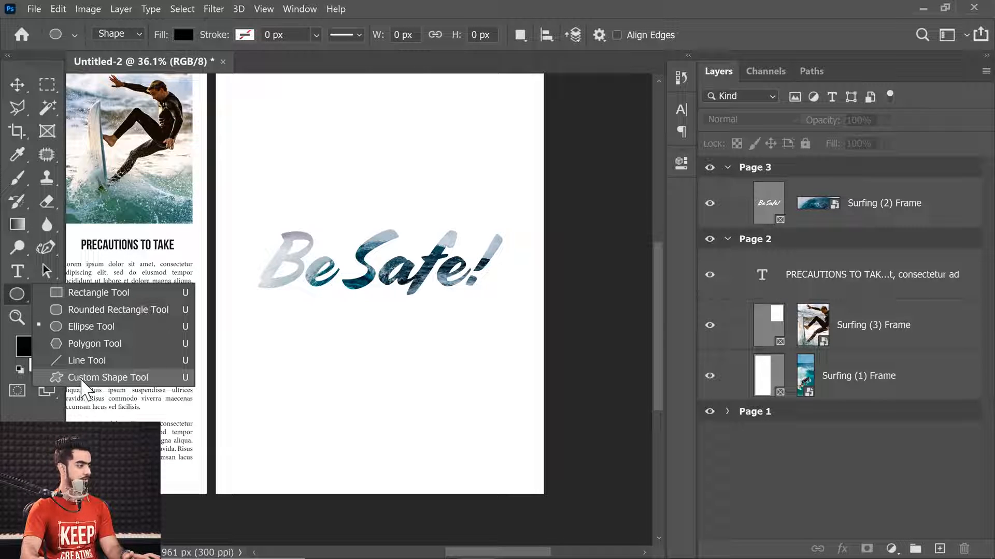
click(82, 377)
right_click(17, 293)
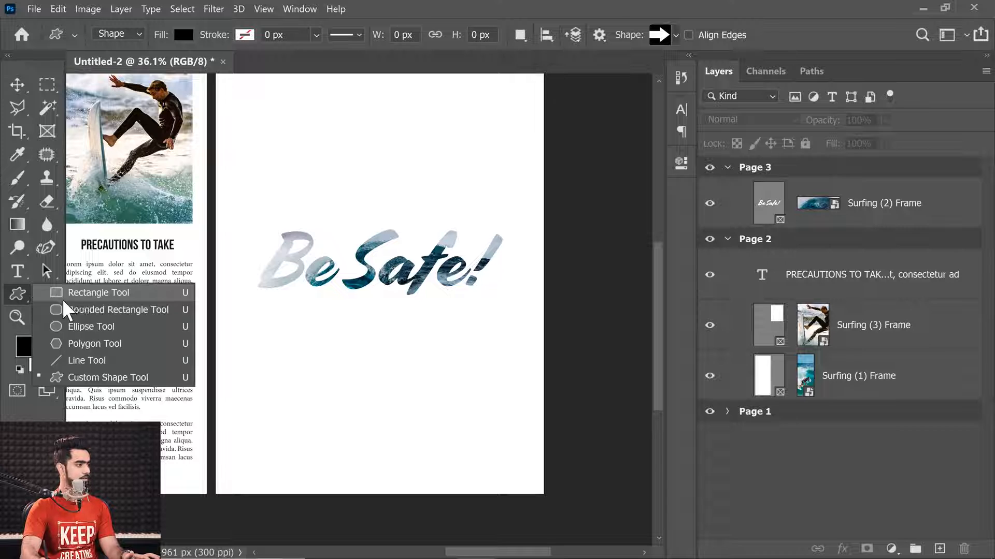
click(78, 327)
scroll(310, 342, down, 5)
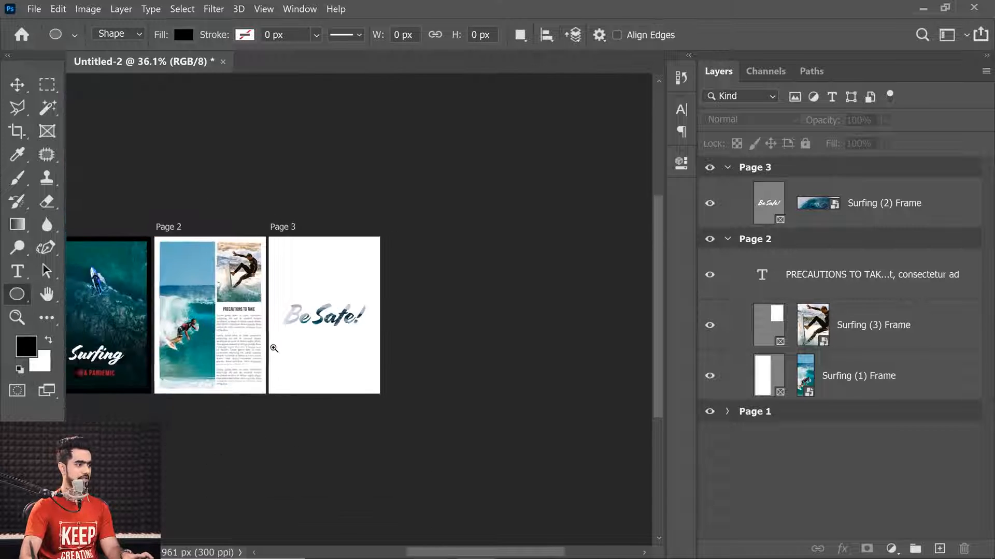
scroll(322, 346, up, 3)
drag(273, 334, 626, 535)
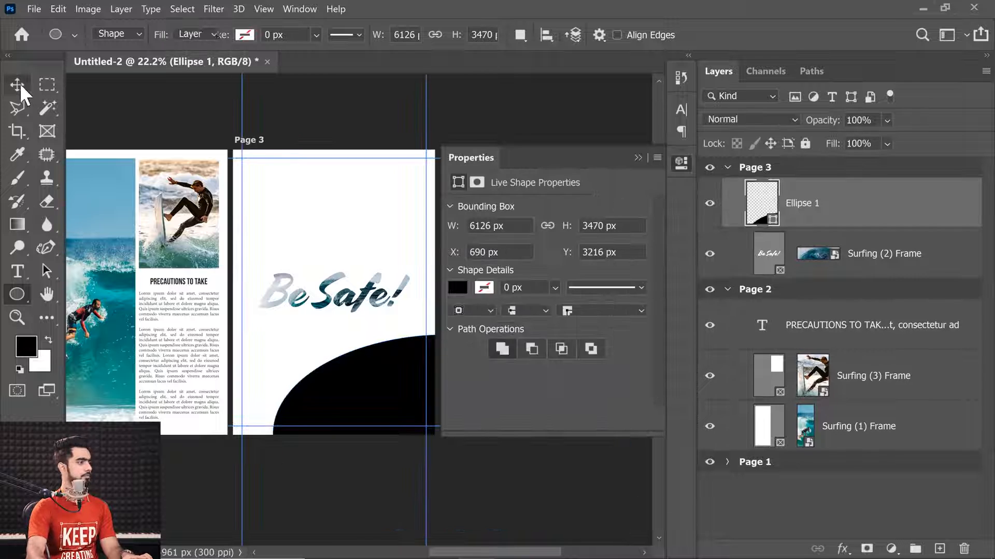
- Move the black ellipse so its arc spans the full width at the bottom of Page 3
key(v)
drag(364, 368, 327, 389)
click(637, 158)
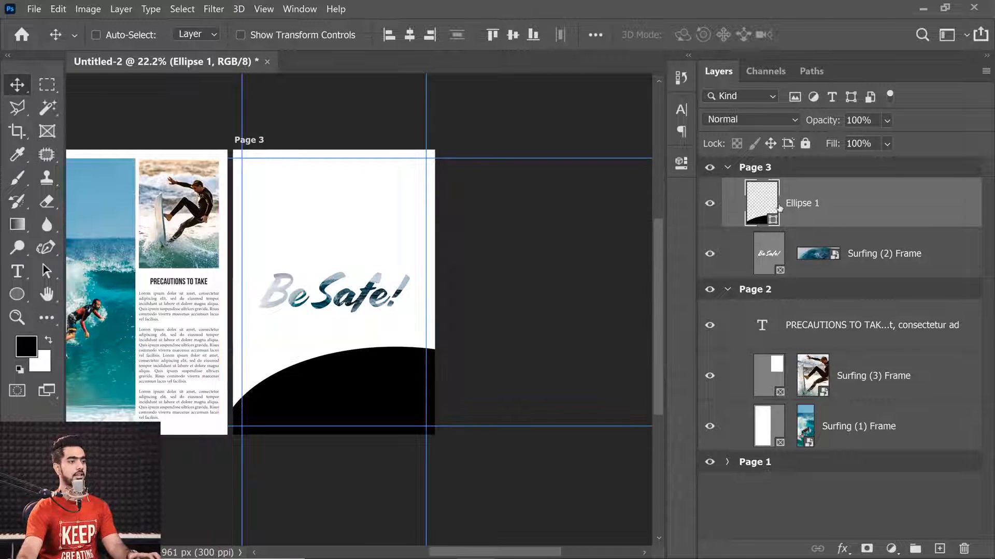
- Convert the ellipse on Page 3 to a frame and fill it with Surfing (2).jpg from the Images folder
right_click(884, 204)
click(842, 204)
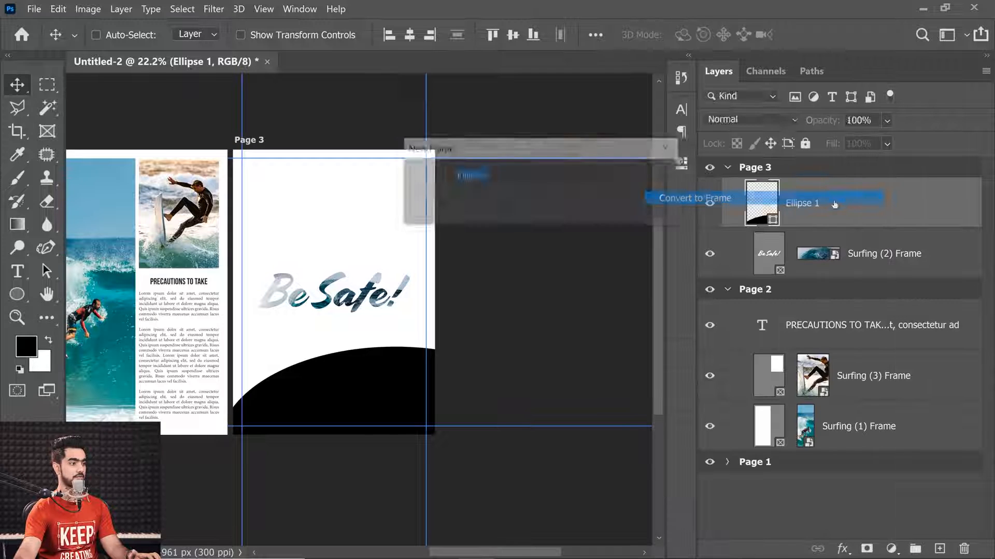
click(645, 177)
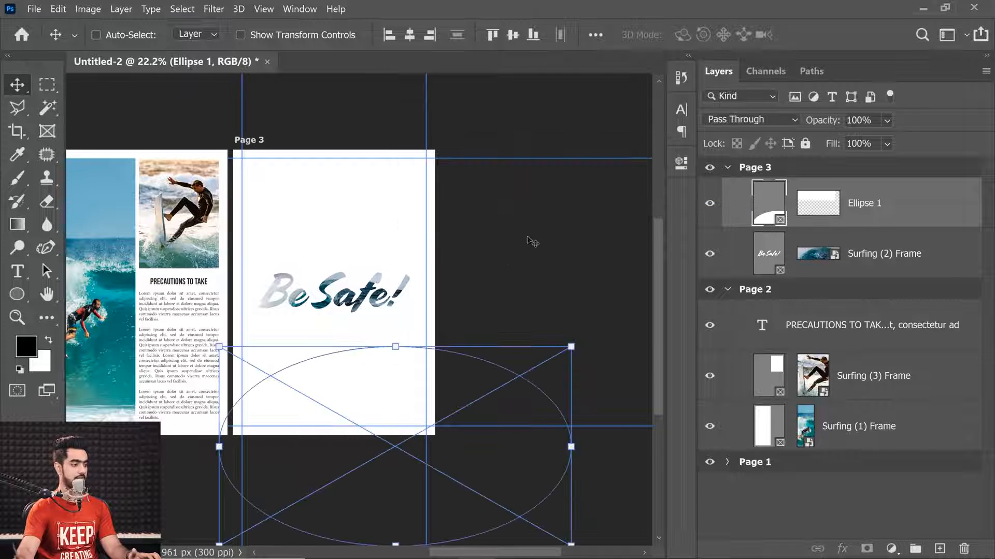
click(438, 545)
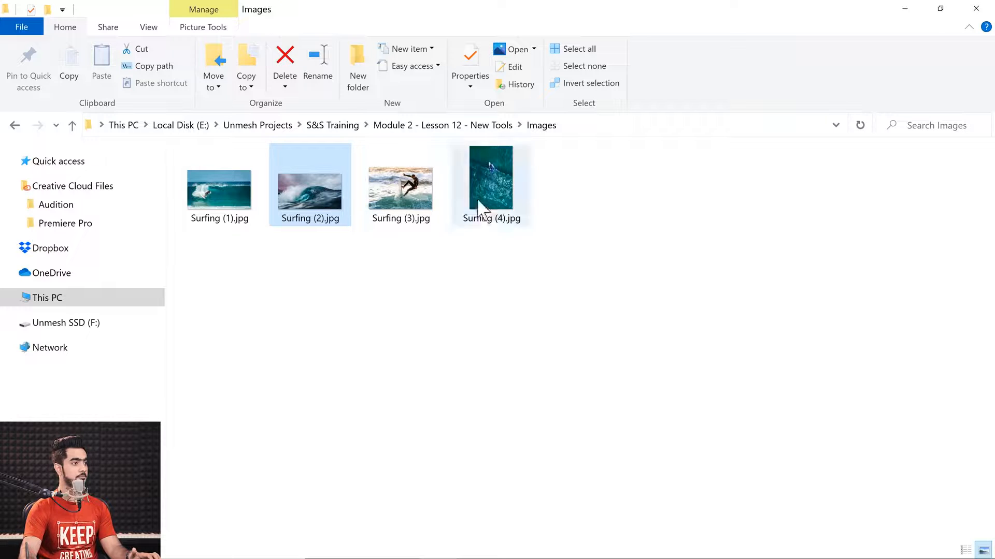
drag(297, 191, 393, 421)
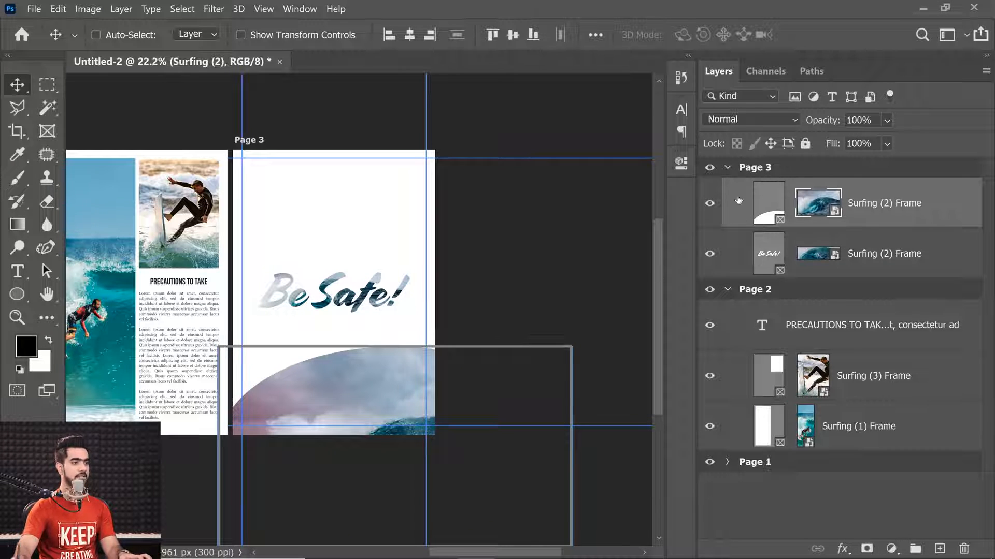
- Move the photo inside the ellipse frame so the curling wave fills the part within Page 3, and deselect it
key(ctrl+t)
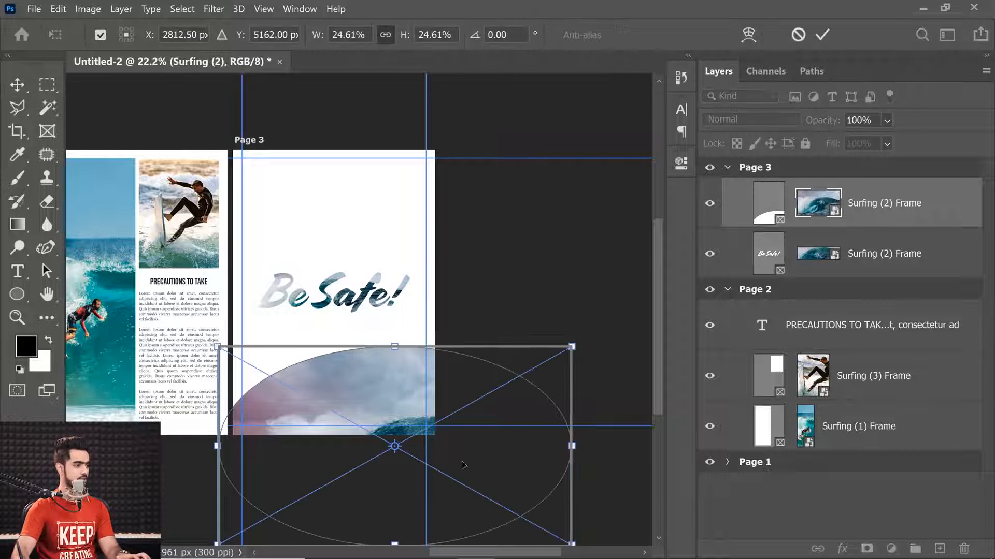
drag(504, 518, 435, 400)
key(Return)
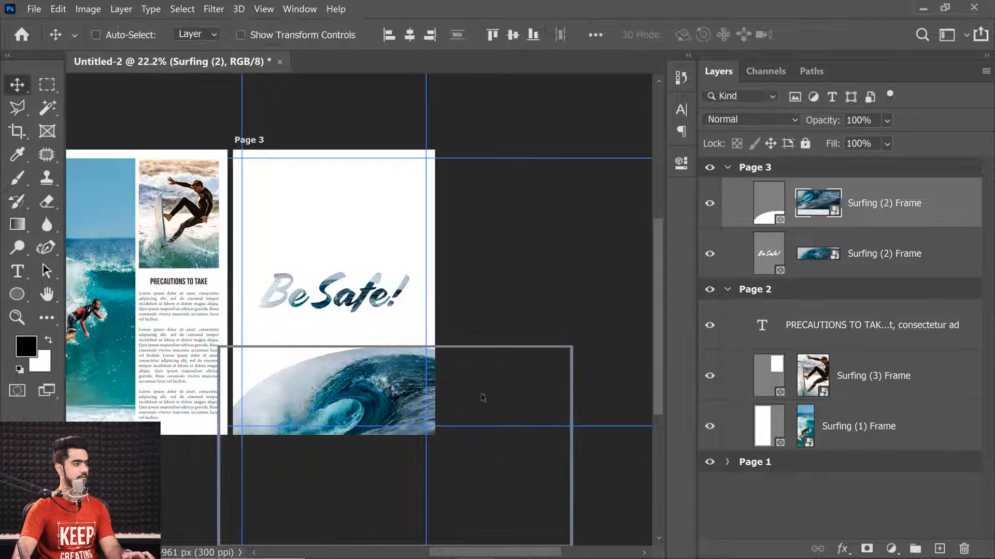
click(751, 489)
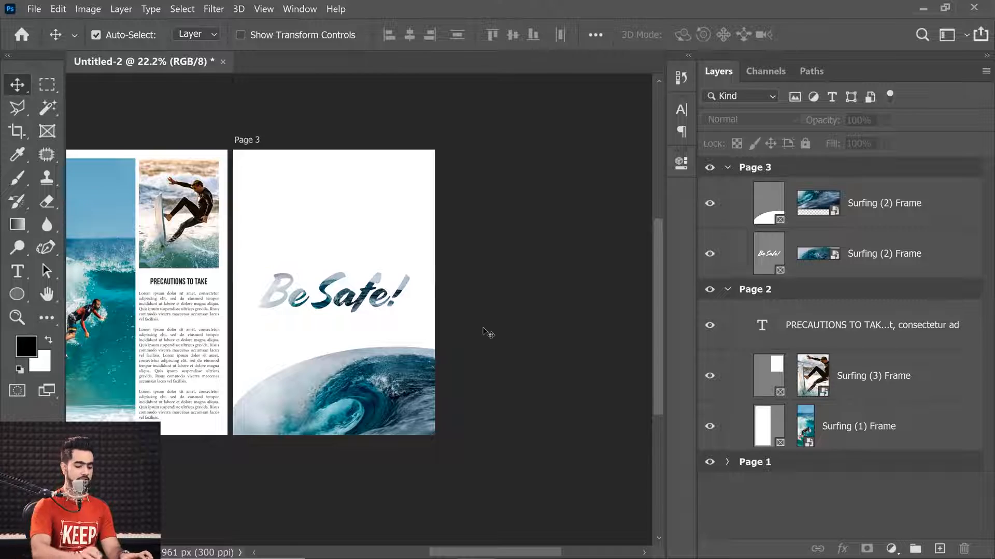
key(ctrl+minus)
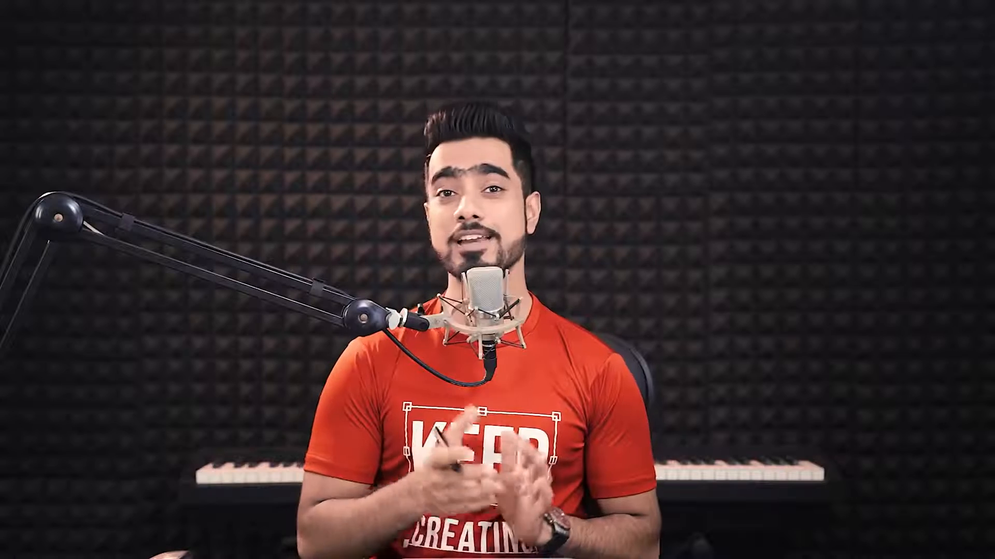
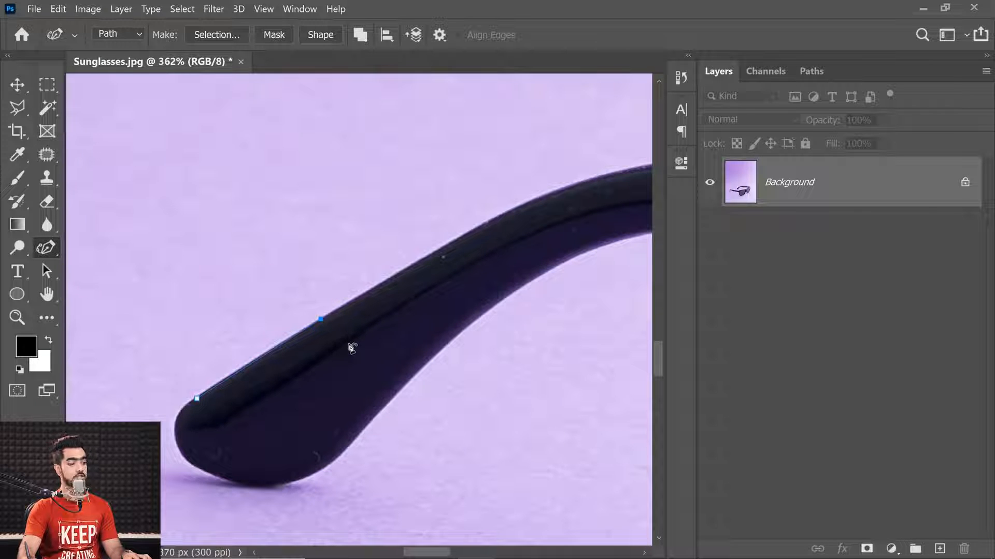
- Continue the Curvature Pen path along the upper edge of the sunglasses' temple arm, bending the new segment to the curve
click(458, 237)
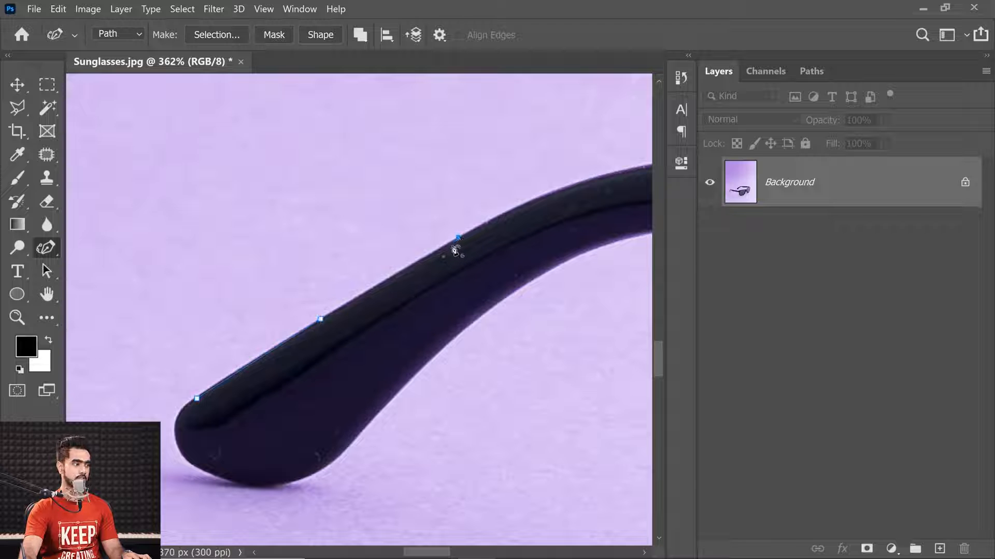
mouse_move(467, 275)
mouse_down()
mouse_move(457, 290)
mouse_move(462, 282)
mouse_up()
drag(464, 272, 274, 346)
click(408, 275)
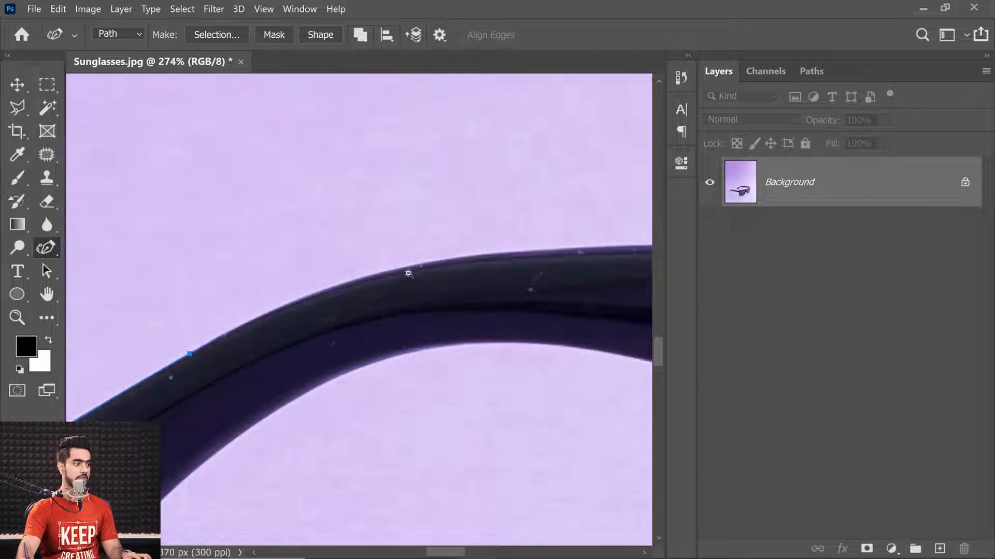
click(493, 255)
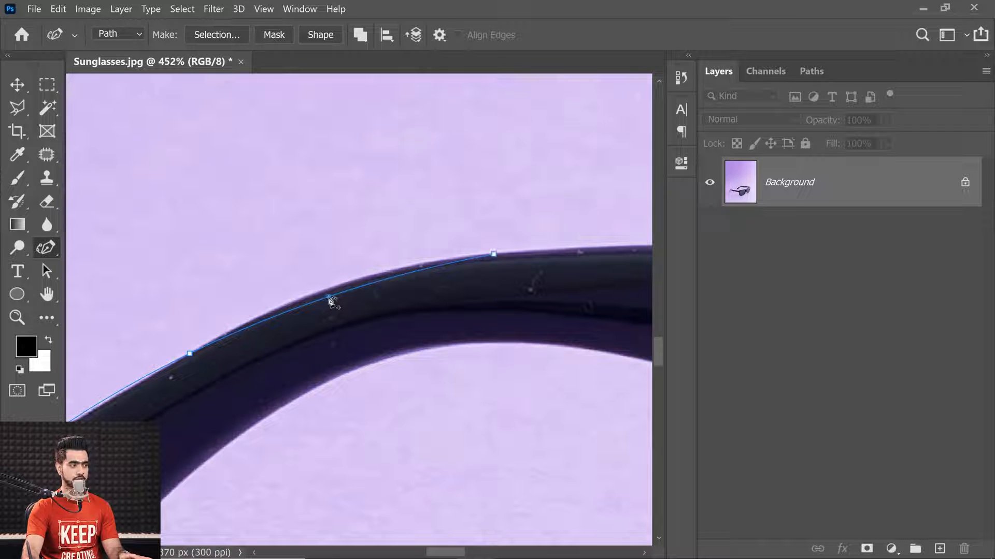
drag(333, 296, 329, 293)
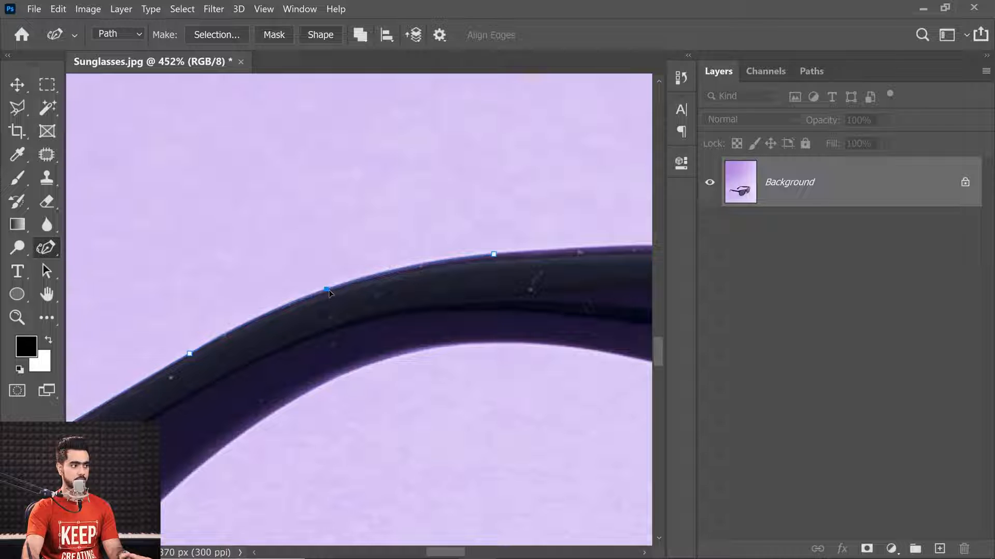
- Extend the Curvature Pen path along the temple arm's upper edge with an anchor point at its highest part
drag(491, 249, 191, 313)
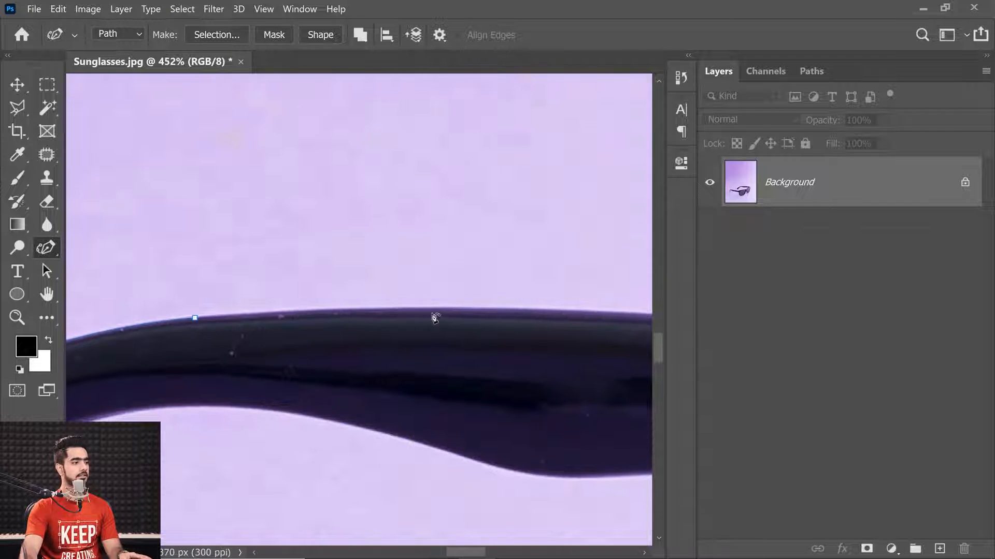
click(457, 310)
drag(509, 294, 268, 300)
drag(231, 316, 295, 323)
drag(290, 325, 400, 359)
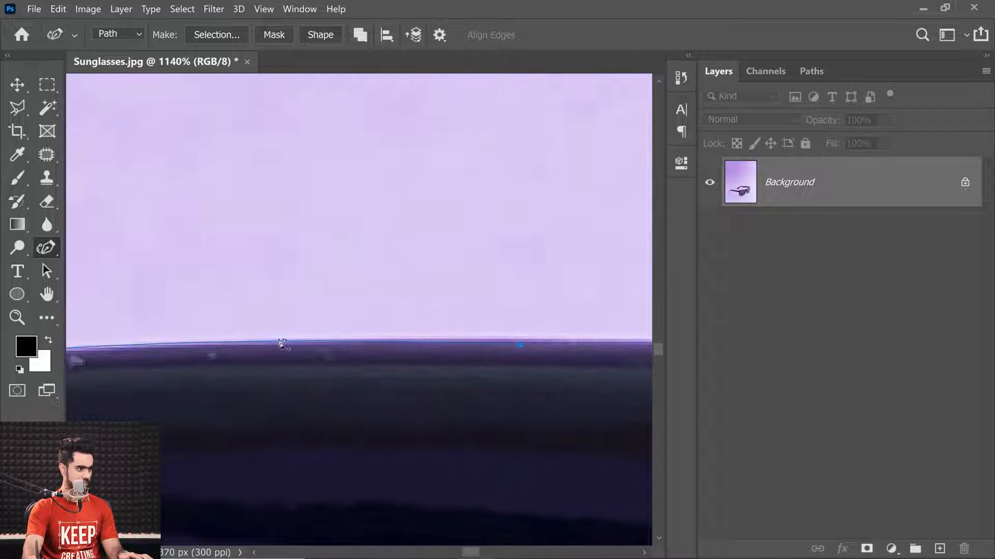
scroll(481, 344, down, 5)
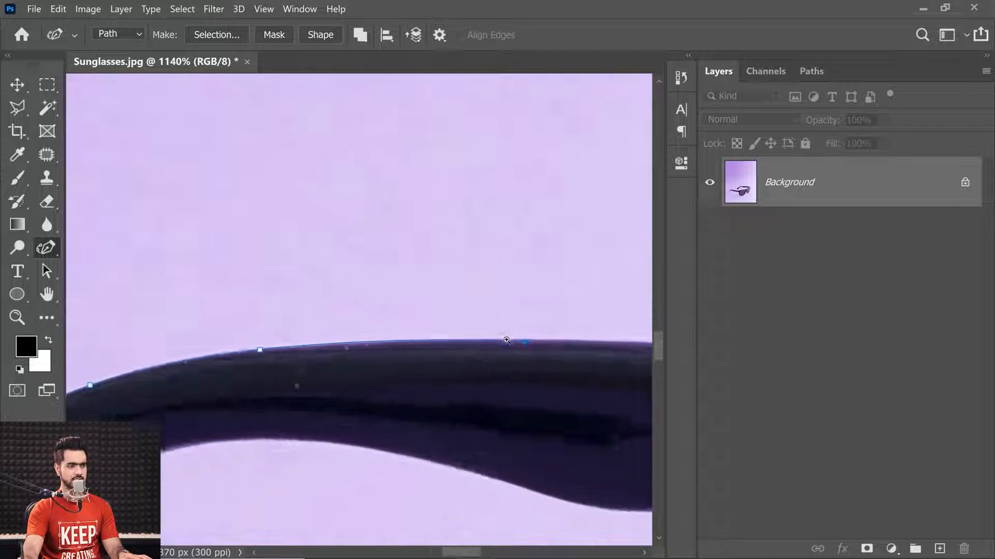
- Add an anchor farther along the temple arm and adjust the points before it so the segment hugs the upper edge
click(562, 358)
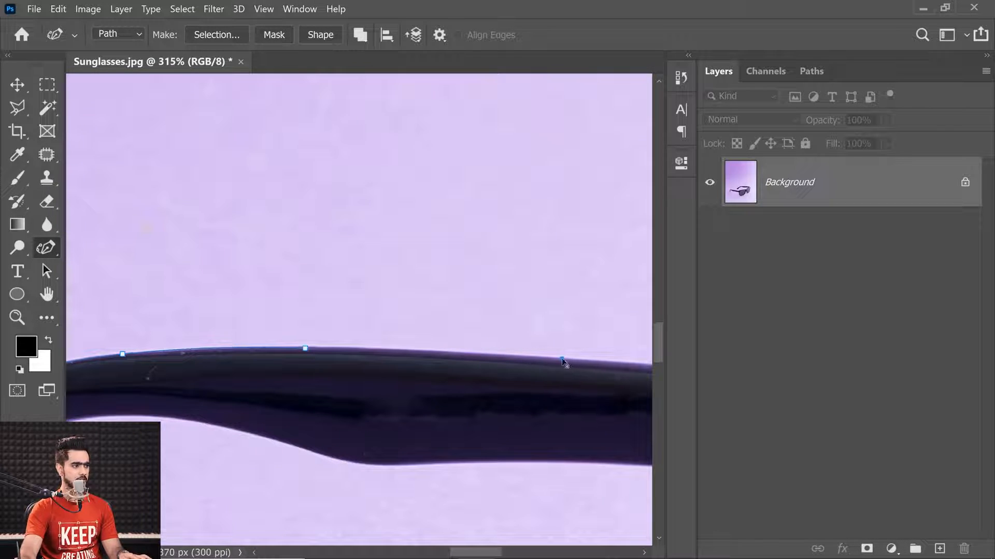
scroll(407, 360, up, 4)
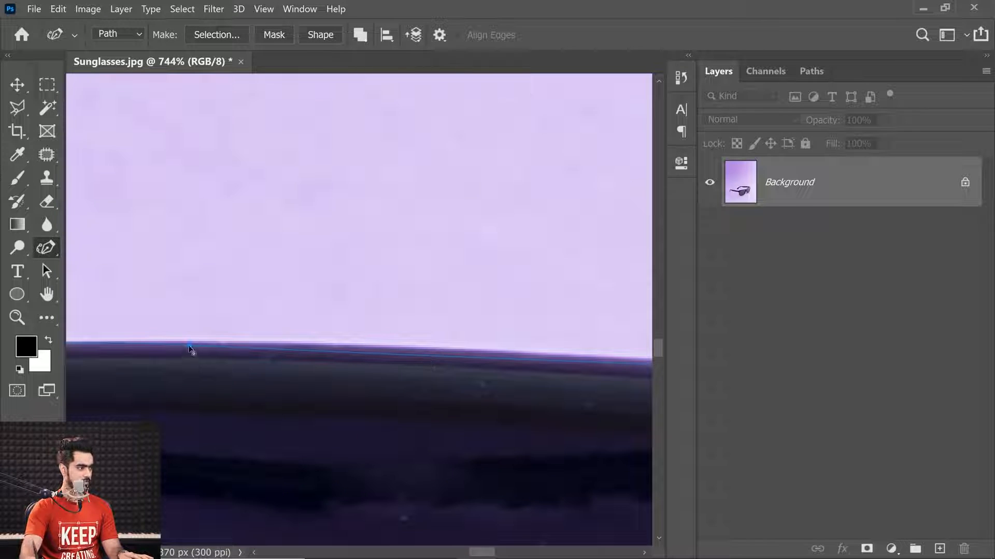
drag(189, 346, 187, 344)
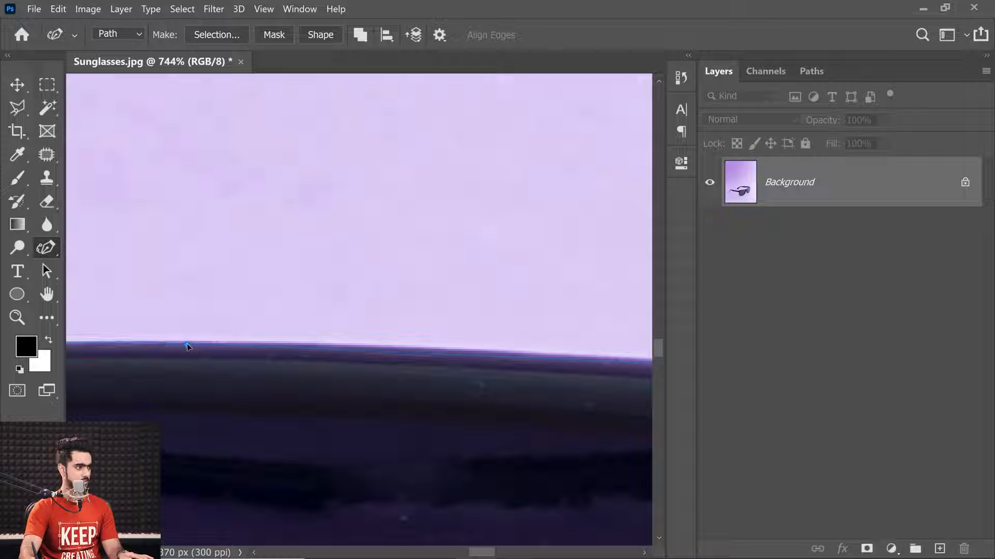
click(451, 359)
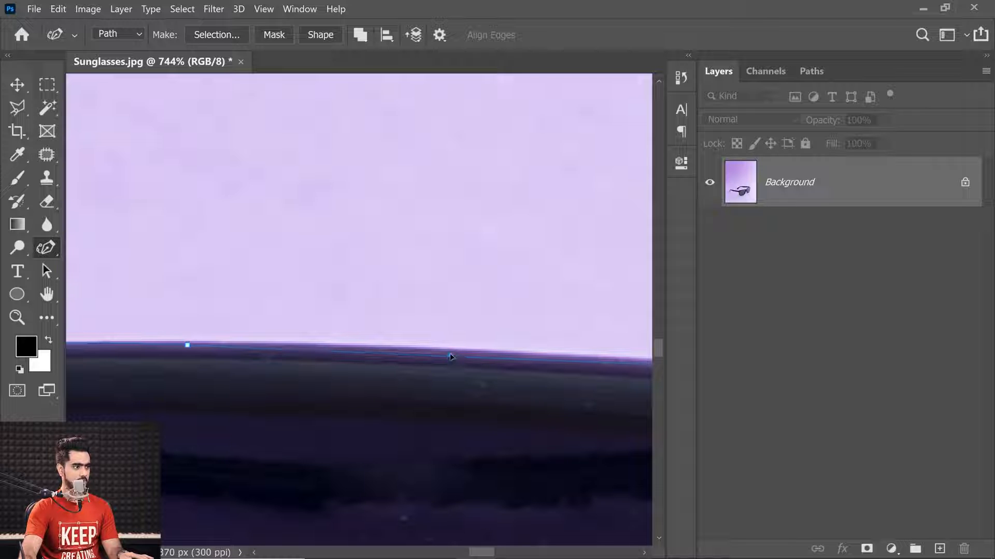
- Extend the path along the straight upper edge of the temple arm to where it meets the lens frame
scroll(449, 351, down, 3)
drag(442, 335, 191, 334)
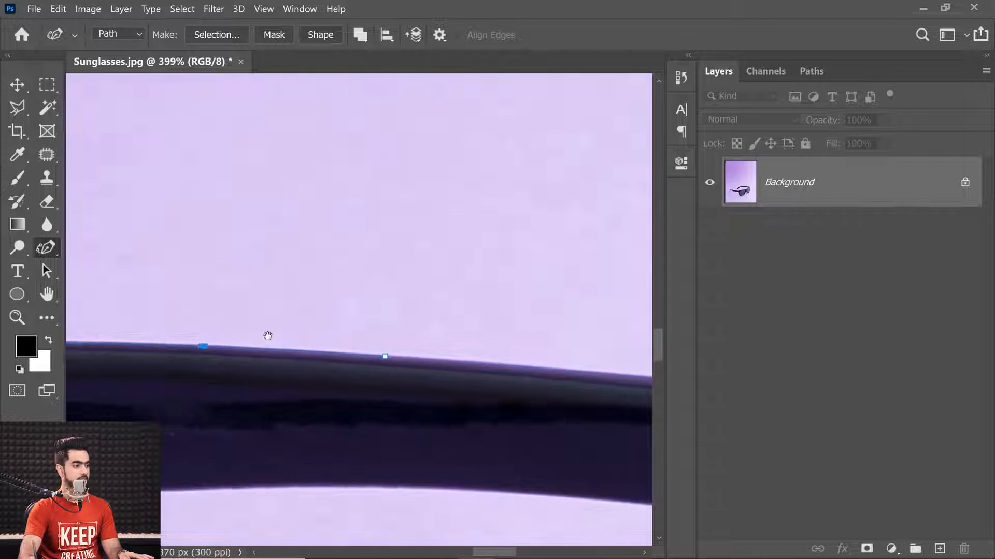
drag(487, 357, 159, 319)
click(461, 347)
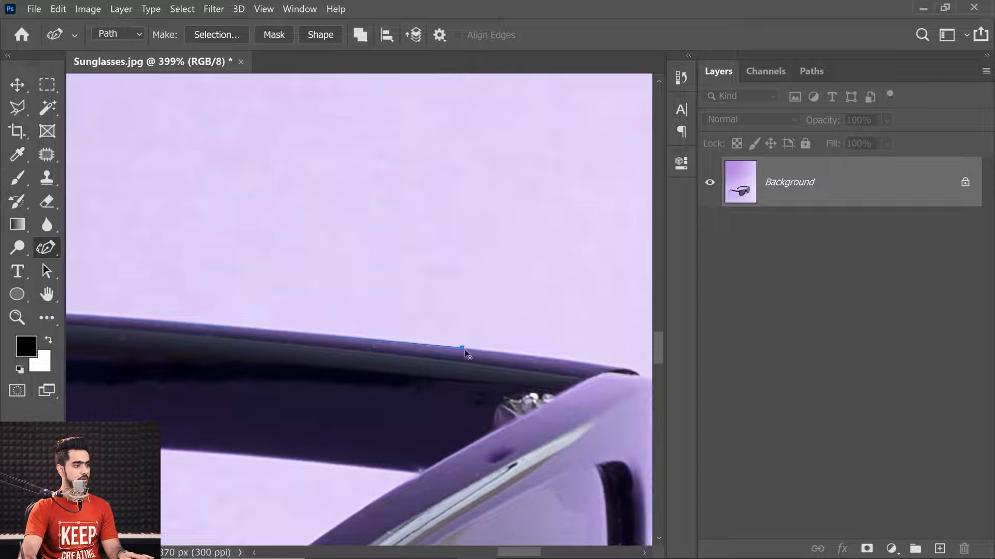
click(635, 373)
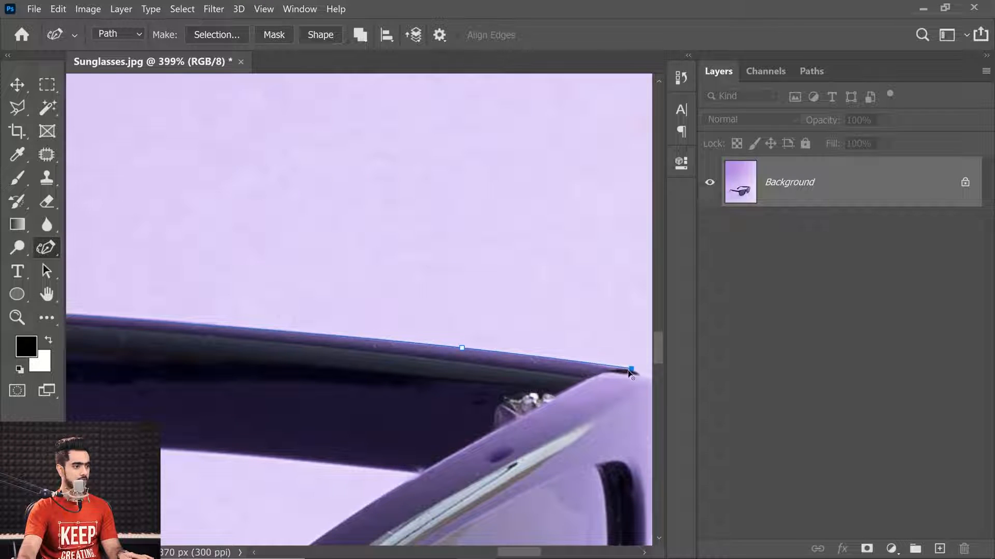
- Correct the path's end anchor so it sits on the bend just before the temple arm's dark tip
scroll(634, 373, down, 5)
drag(599, 352, 442, 346)
drag(298, 369, 672, 396)
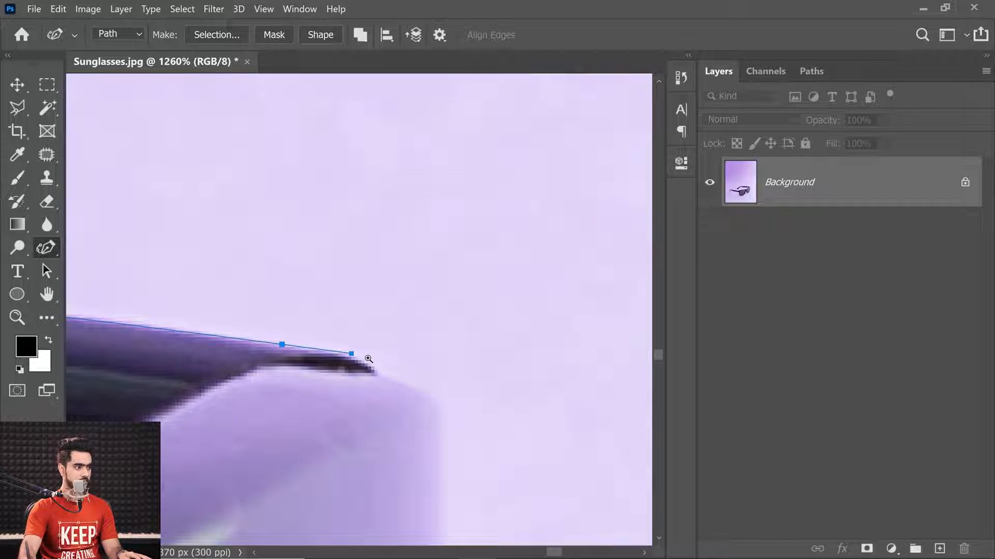
drag(368, 359, 167, 374)
click(438, 412)
drag(268, 365, 208, 372)
key(ctrl+z)
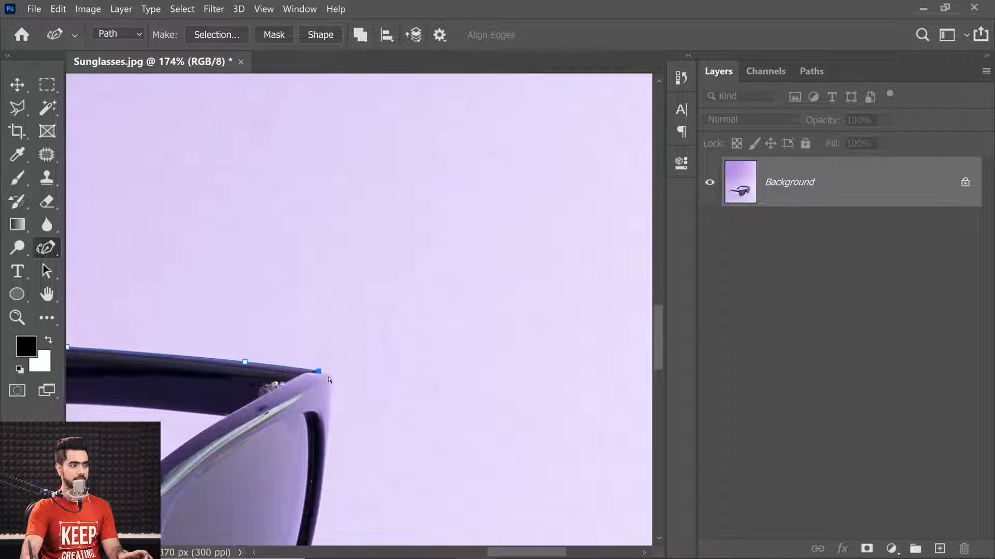
drag(324, 373, 375, 376)
drag(275, 377, 301, 375)
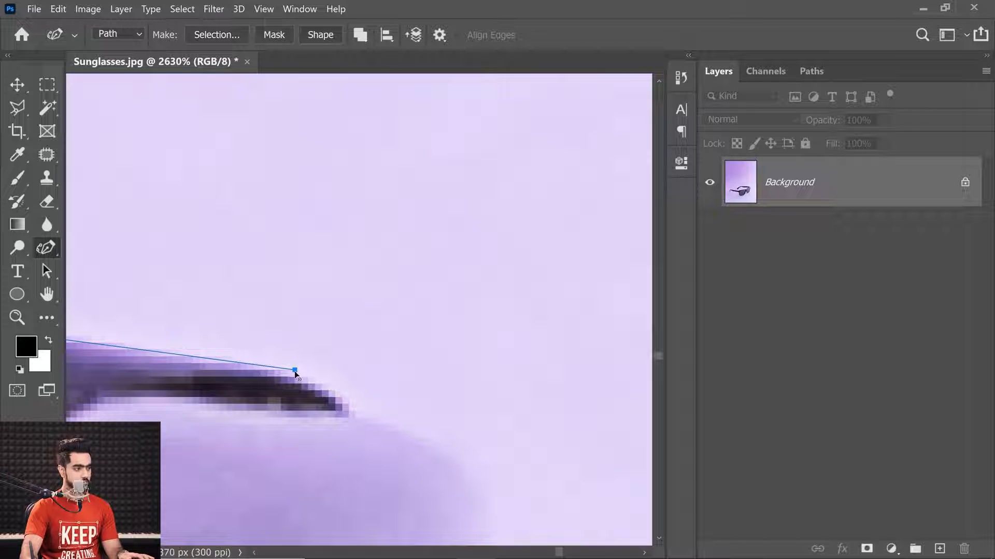
- Extend the path to the end of the dark tip and refine its anchors to follow the rounded edge
click(348, 411)
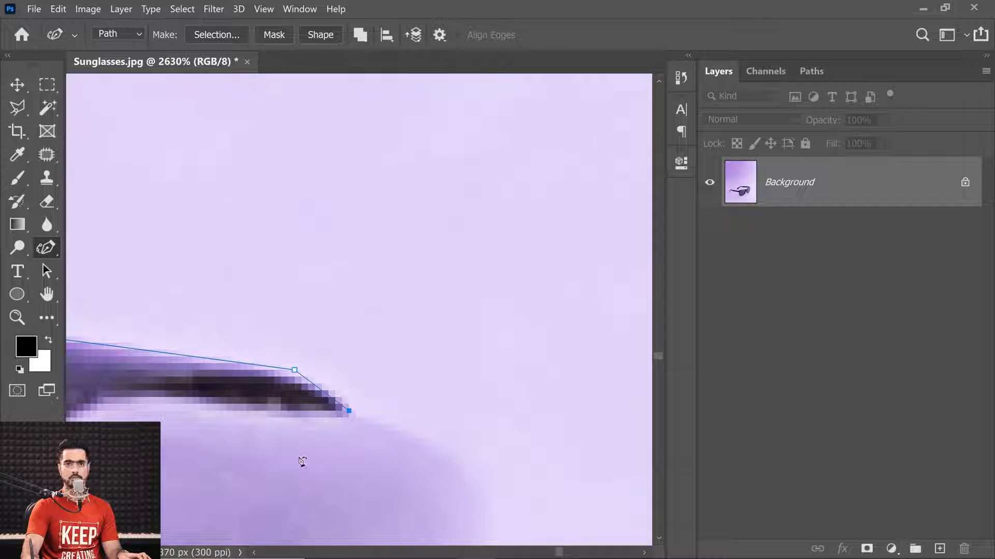
click(315, 472)
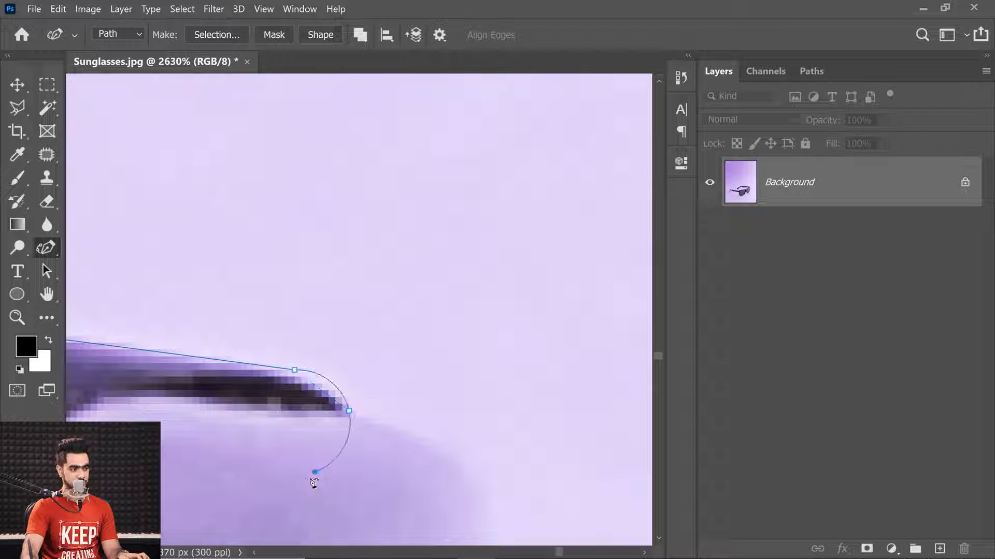
key(ctrl+z)
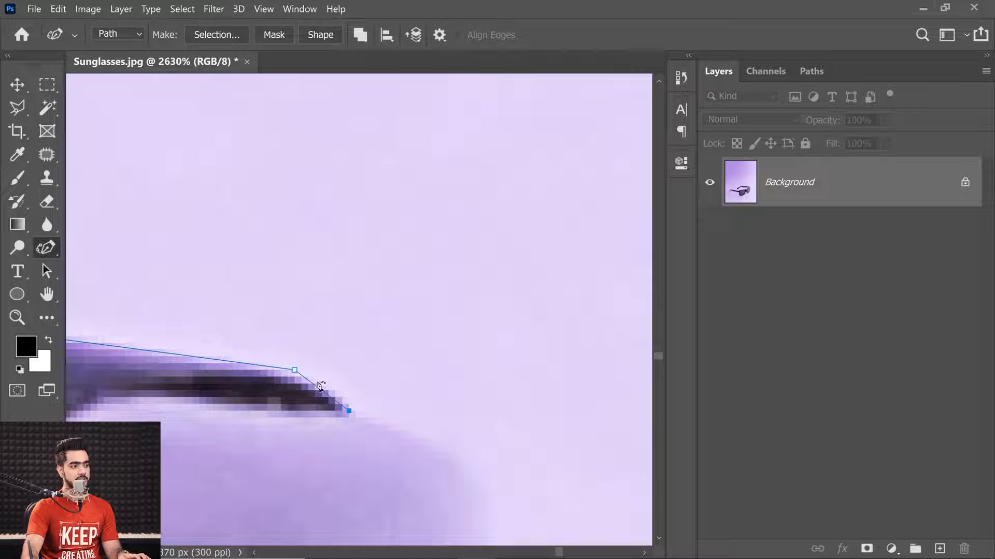
drag(324, 392, 290, 377)
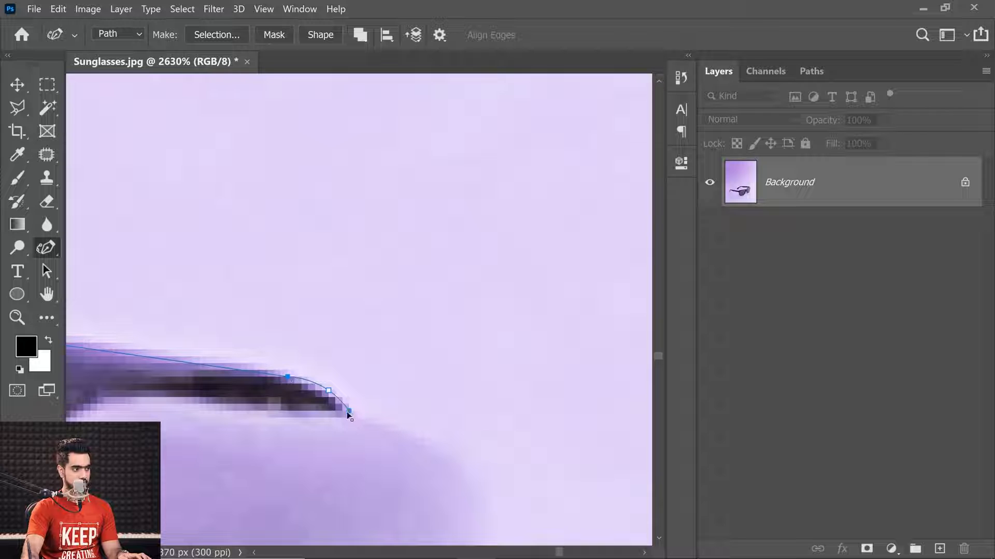
drag(349, 411, 349, 416)
- Trace straight segments from the dark tip to the lens frame's upper outer corner and down its outer side
drag(287, 376, 306, 274)
click(363, 309)
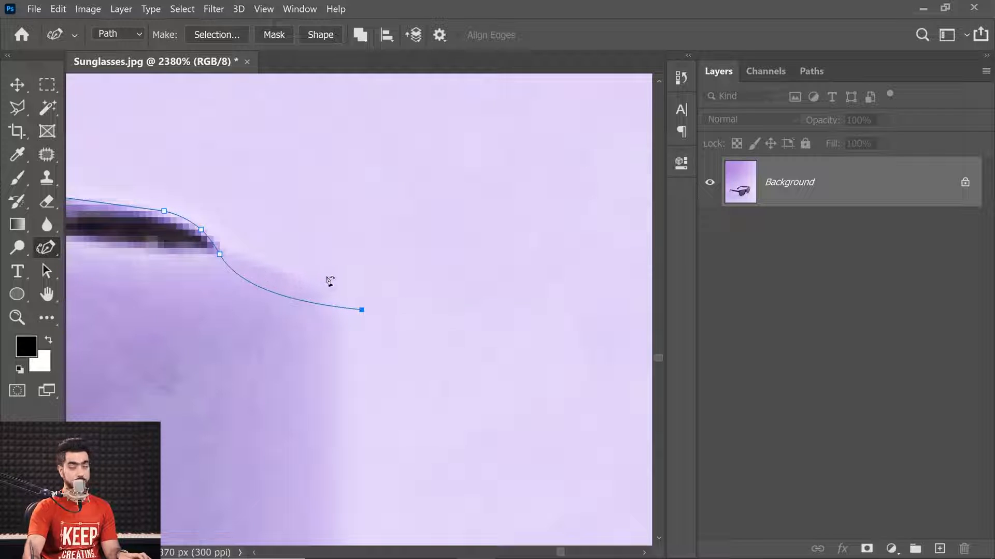
key(ctrl+z)
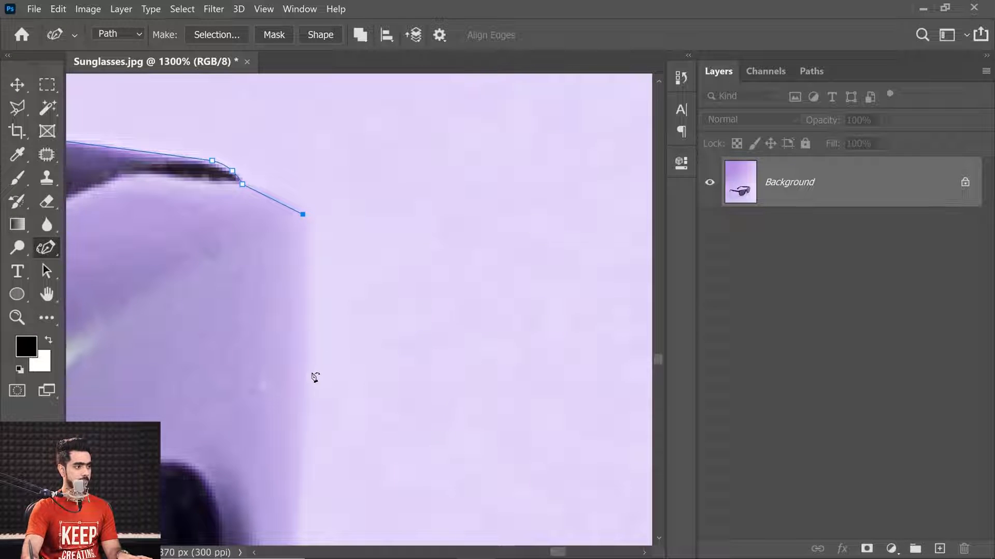
drag(306, 399, 300, 541)
- Insert an anchor between the dark tip and the frame's upper outer corner and bend the segment to the rounded edge
drag(278, 269, 317, 280)
drag(314, 381, 290, 193)
alt+click(300, 215)
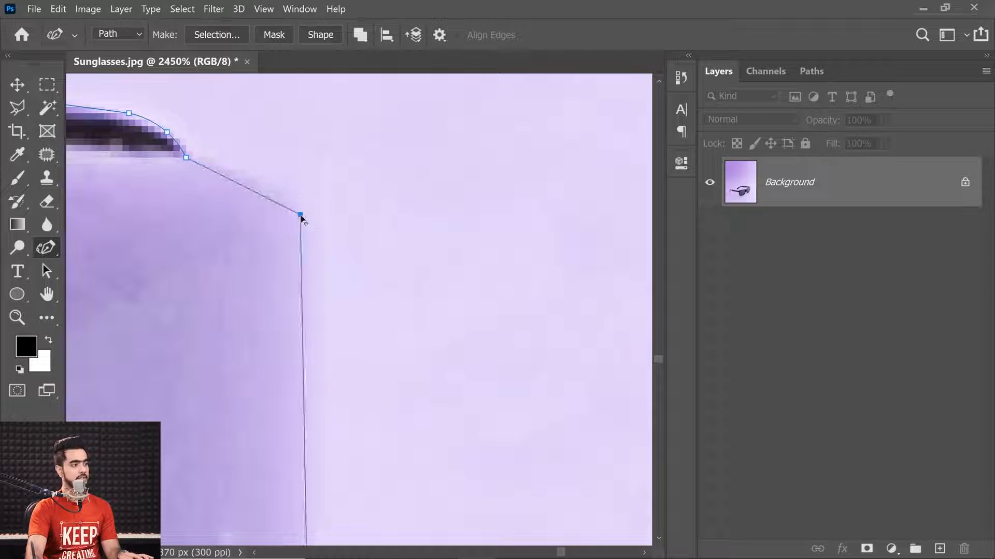
click(300, 255)
mouse_move(303, 258)
mouse_down()
mouse_move(291, 268)
mouse_move(309, 259)
mouse_up()
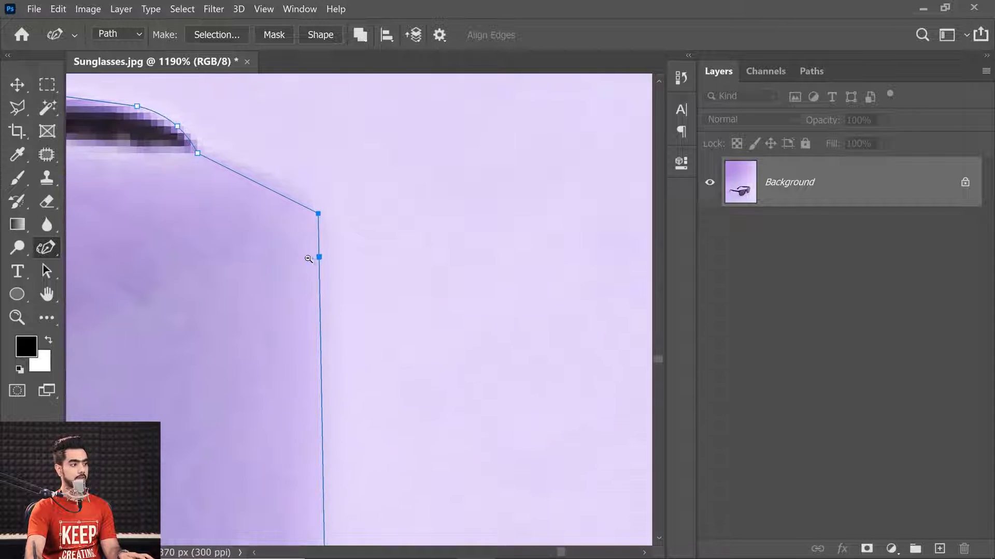
key(ctrl+z)
click(255, 184)
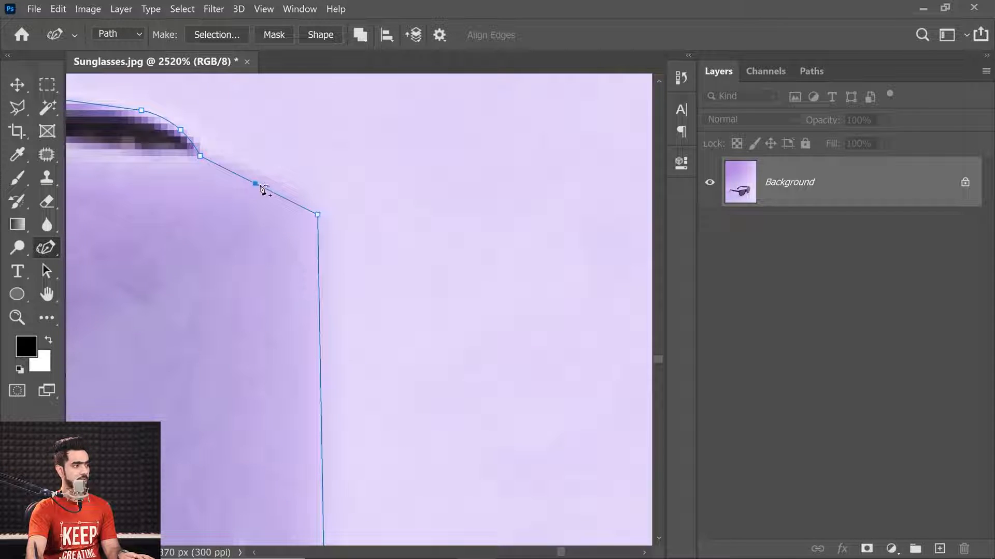
scroll(338, 262, down, 2)
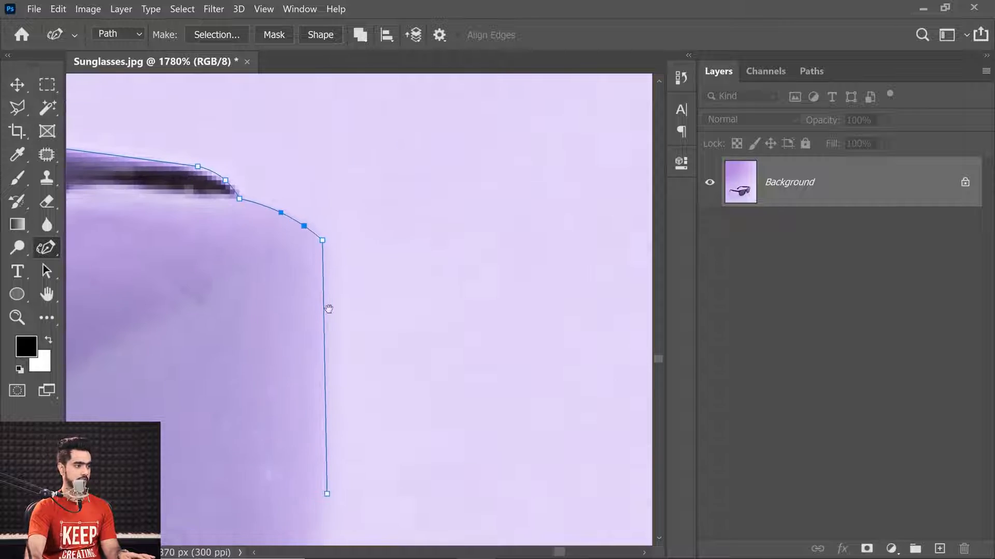
drag(326, 306, 297, 190)
key(ctrl+z)
- Add an anchor farther down the lens frame's outer side, beside the top of the black lens rim
drag(295, 418, 230, 215)
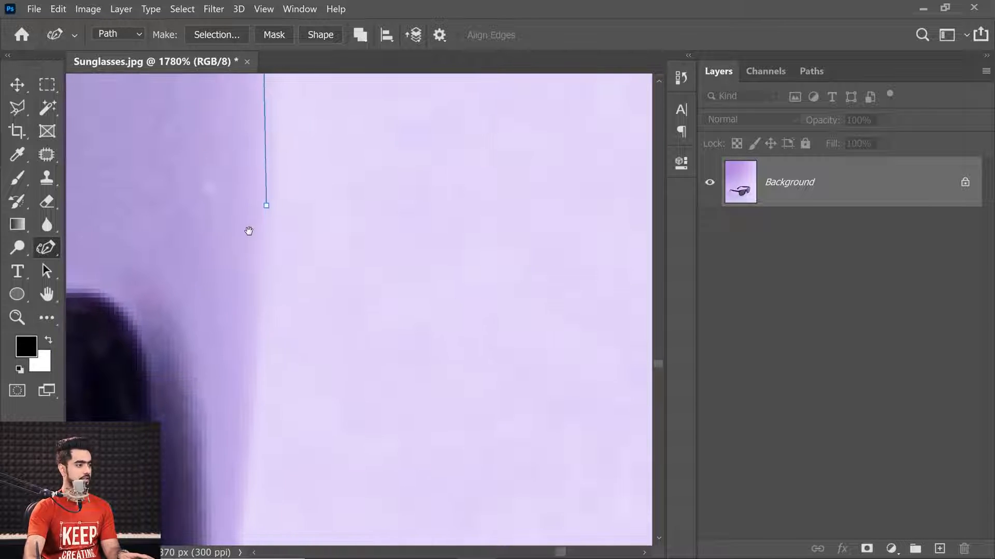
scroll(222, 257, down, 3)
drag(222, 257, 239, 350)
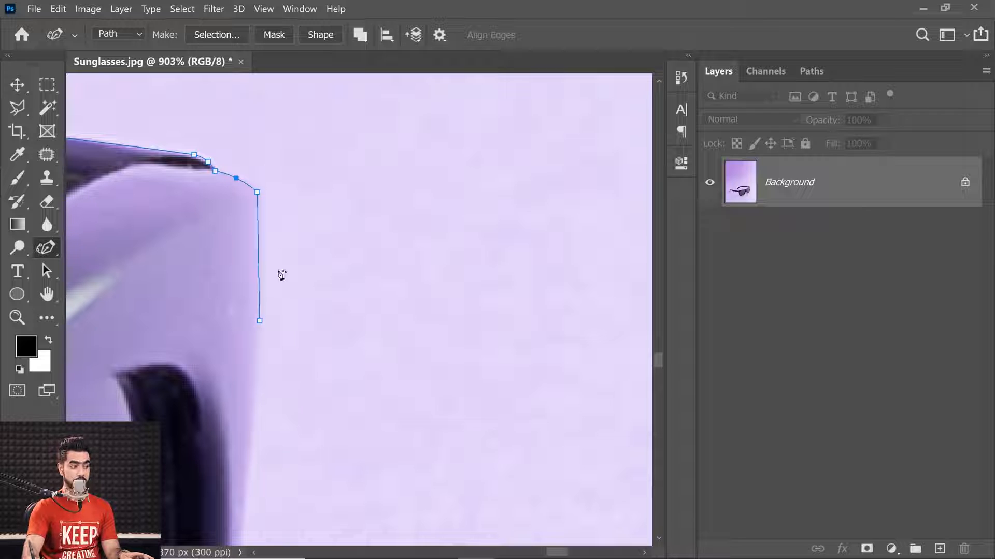
click(252, 432)
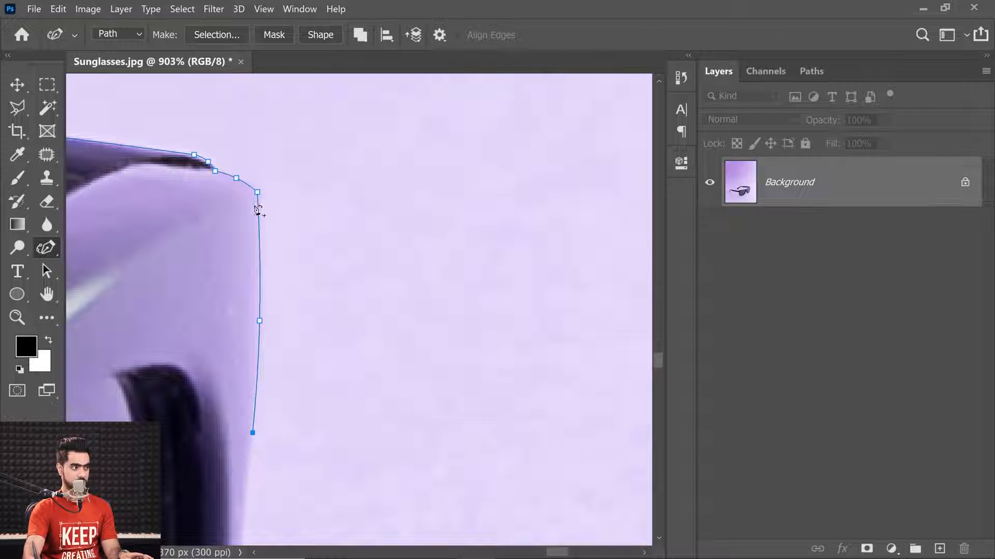
drag(264, 341, 256, 190)
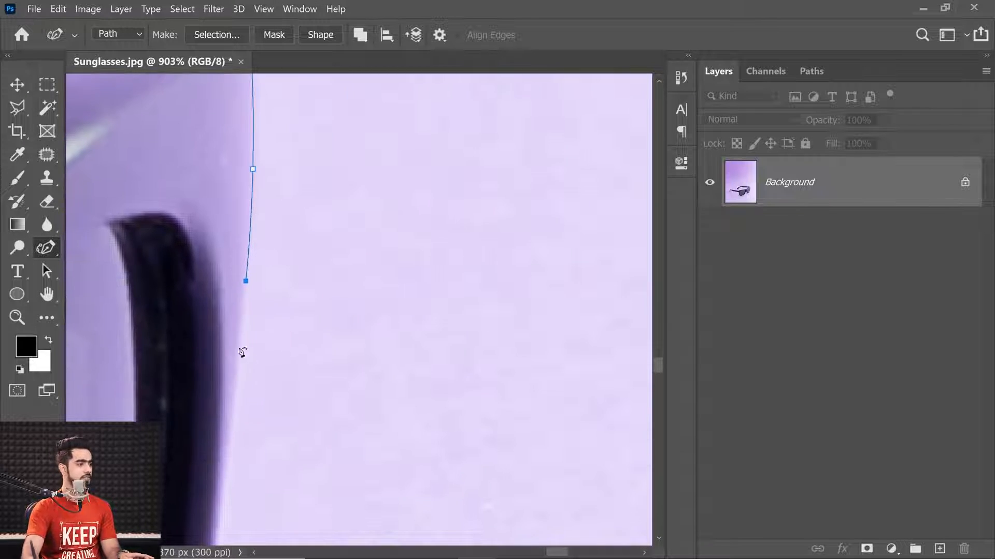
- Continue the path down the outer edge of the lens frame, placing anchors where the edge starts curving inward
drag(248, 383, 429, 373)
scroll(400, 379, down, 5)
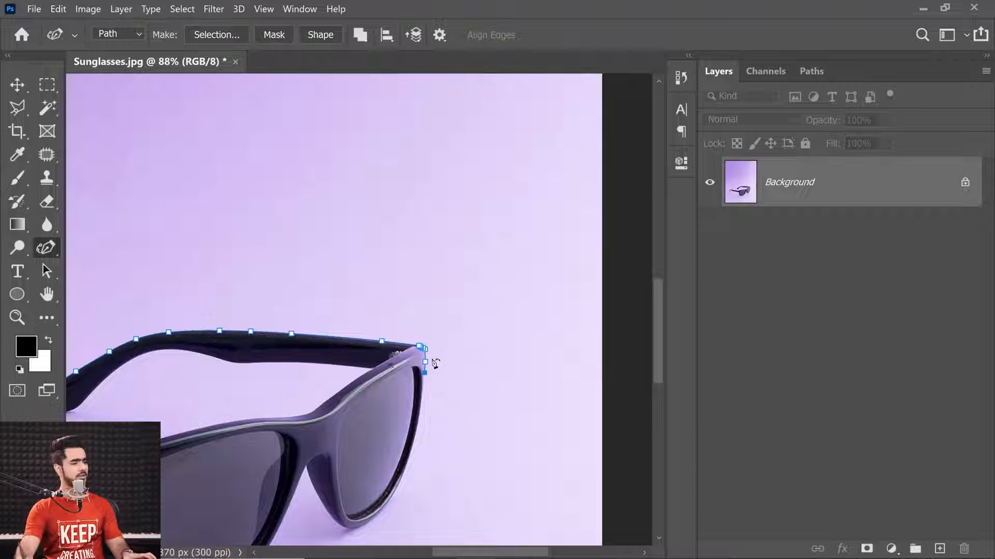
click(446, 402)
click(470, 402)
click(413, 289)
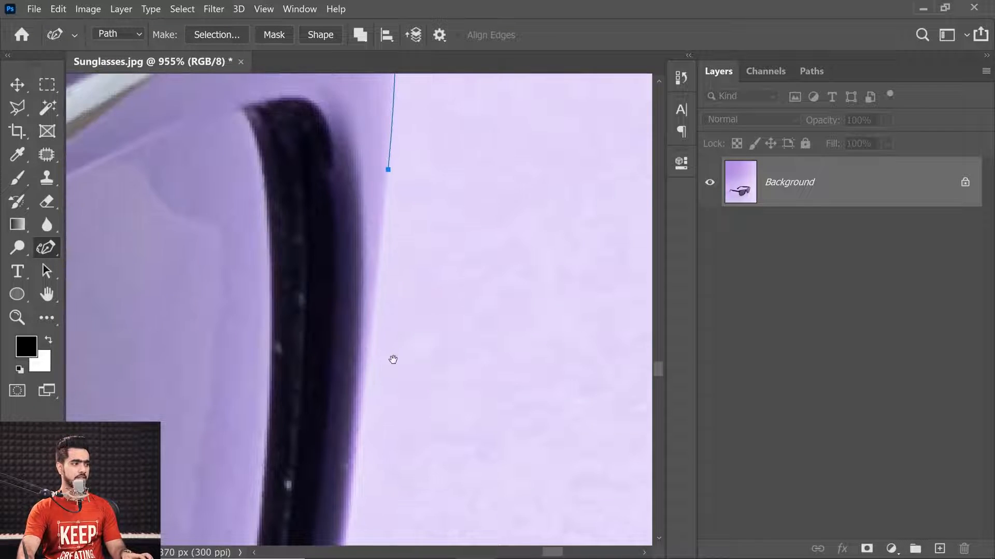
drag(393, 359, 368, 254)
alt+click(358, 297)
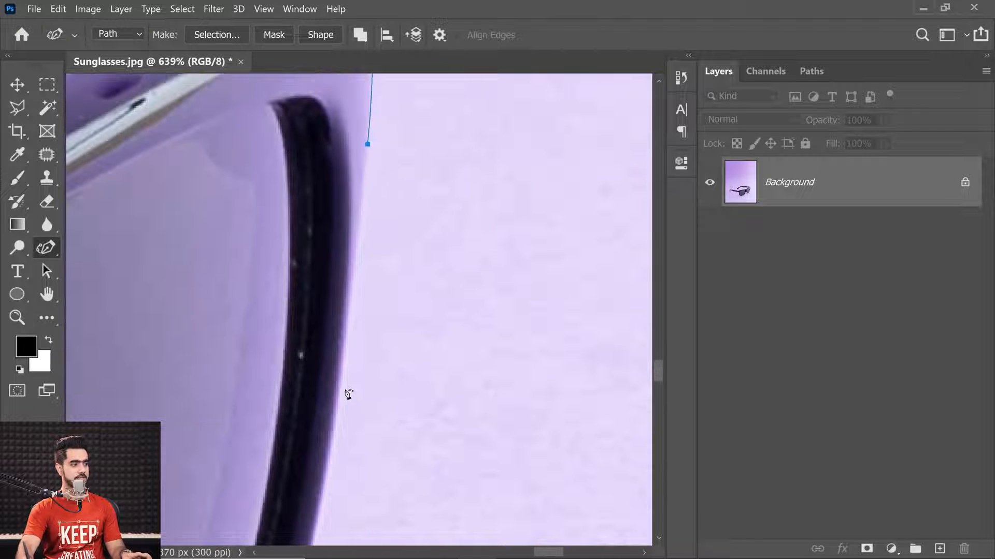
click(339, 396)
drag(338, 452, 397, 141)
click(344, 349)
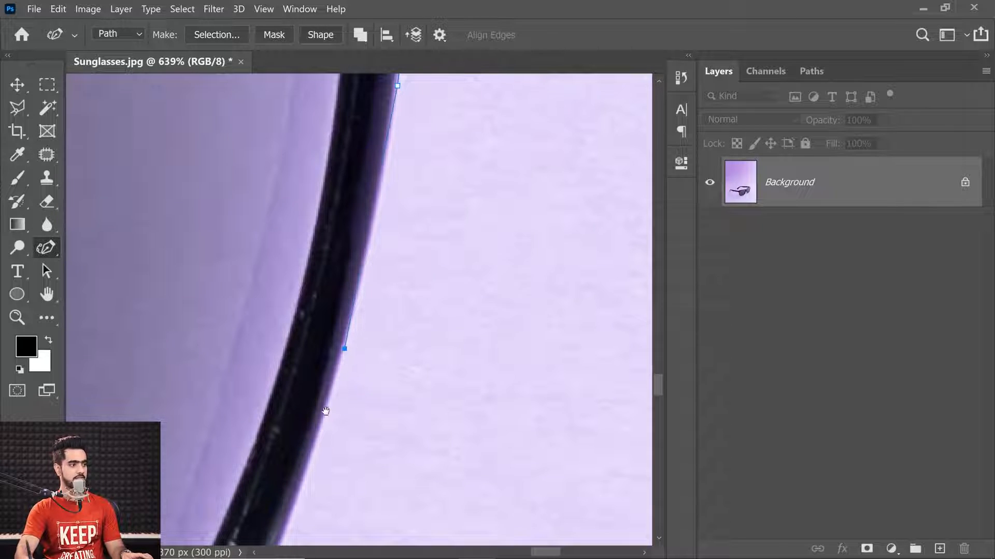
- Continue the path around the lens frame's lower outer curve, placing anchors along its edge and removing the misplaced last one
drag(326, 411, 377, 224)
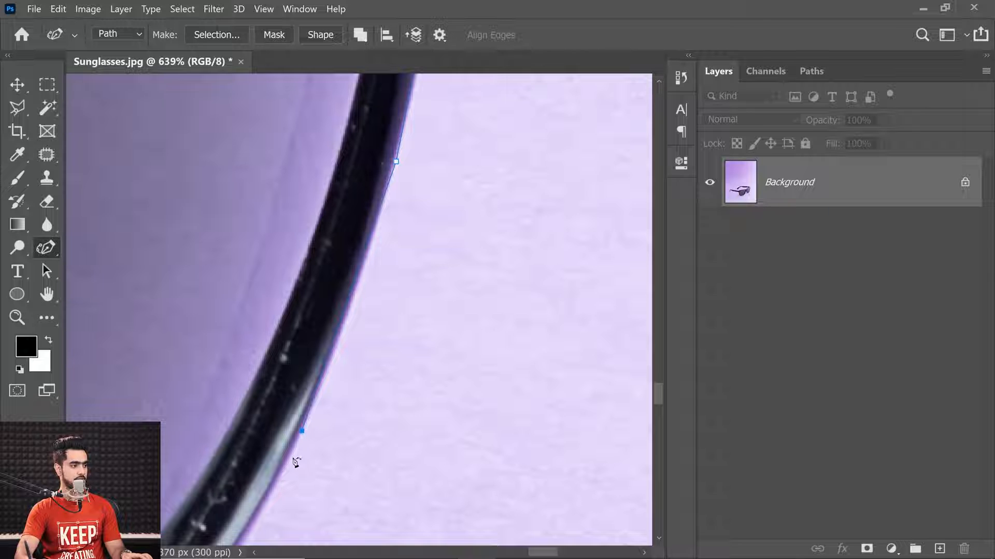
drag(266, 496, 360, 252)
drag(290, 373, 180, 465)
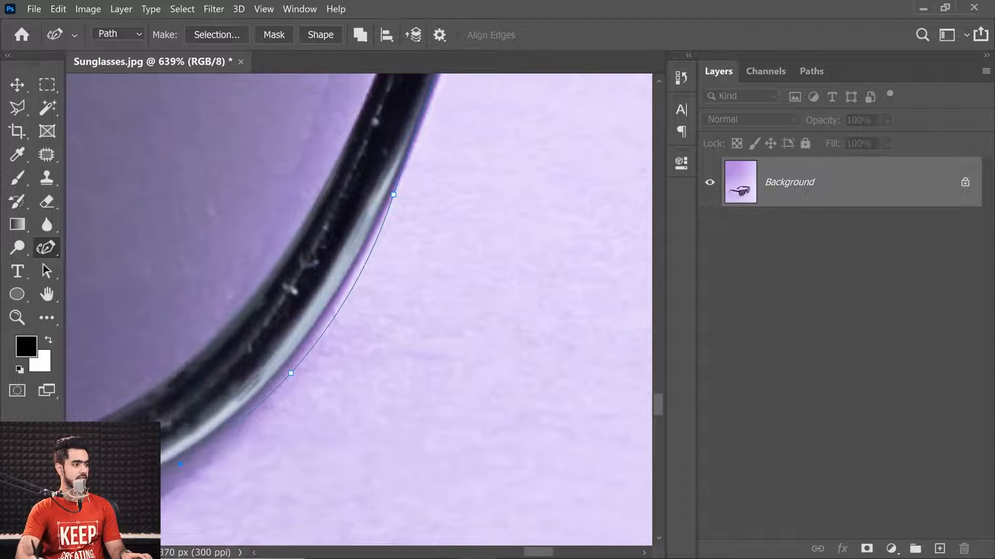
alt+click(290, 373)
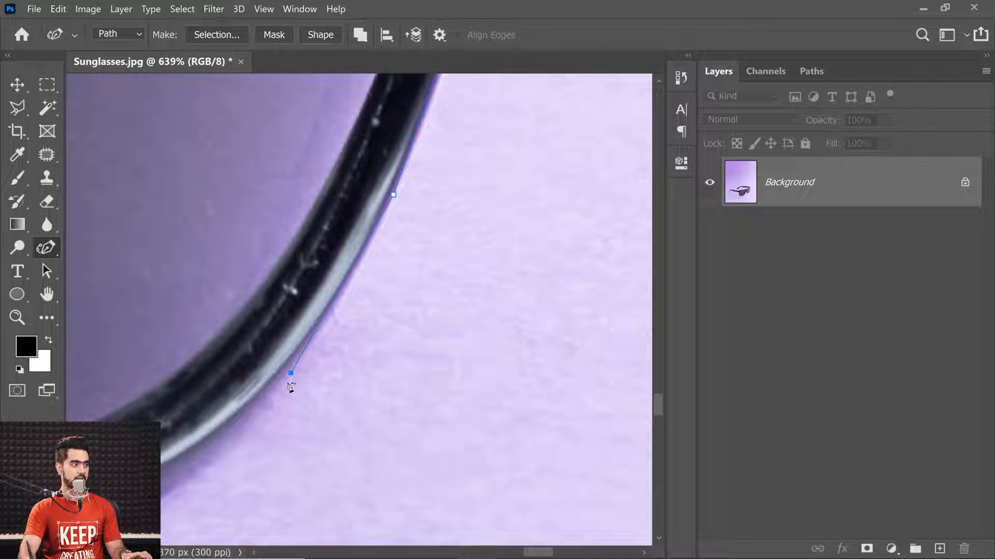
drag(260, 431, 397, 335)
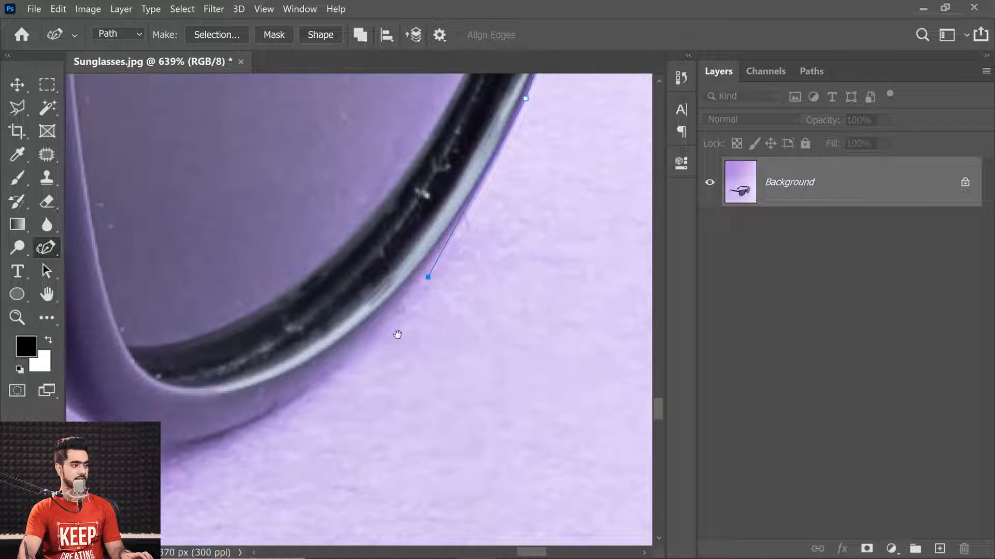
click(295, 400)
drag(405, 294, 333, 404)
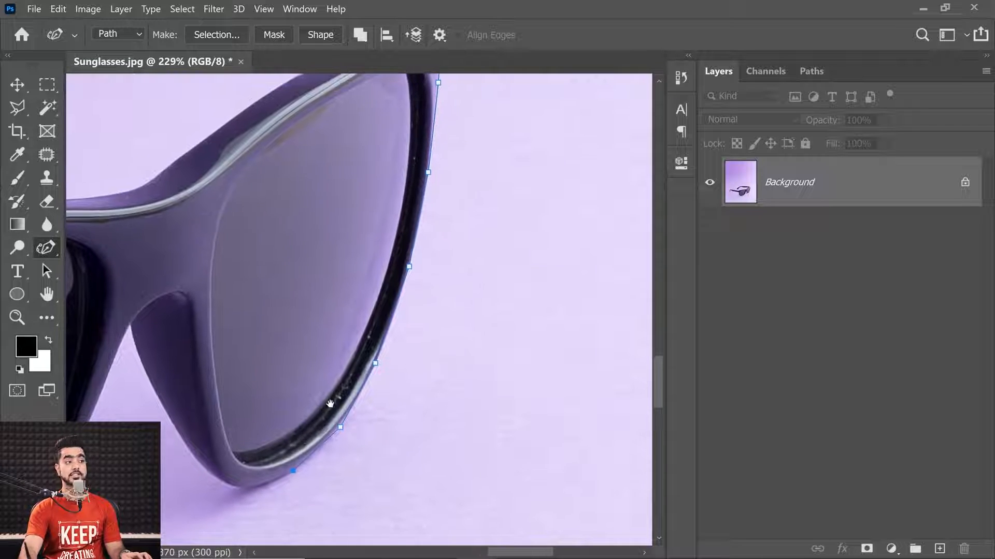
- Adjust both direction handles of the anchor at the bend of the temple arm's upper edge with the Direct Selection tool
drag(373, 258, 486, 347)
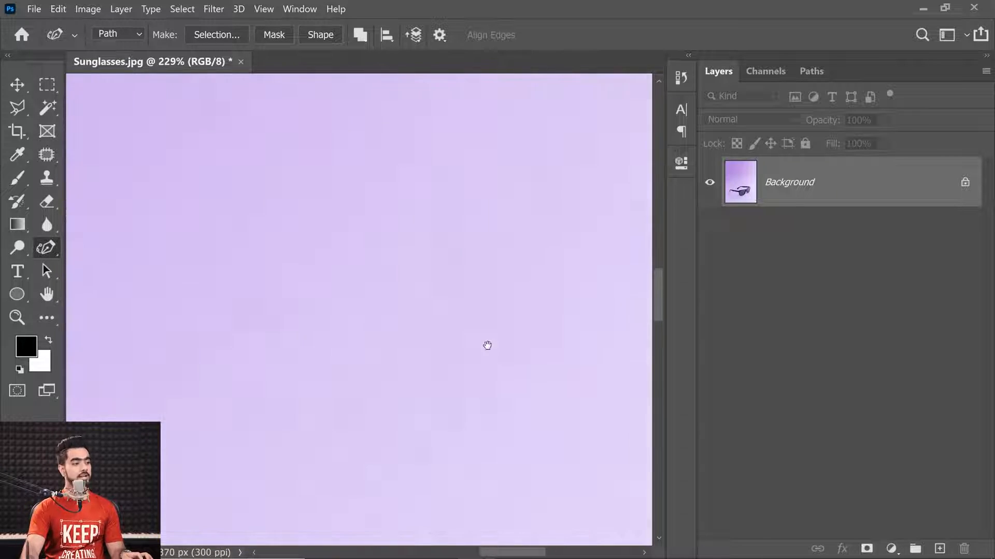
drag(316, 436, 372, 318)
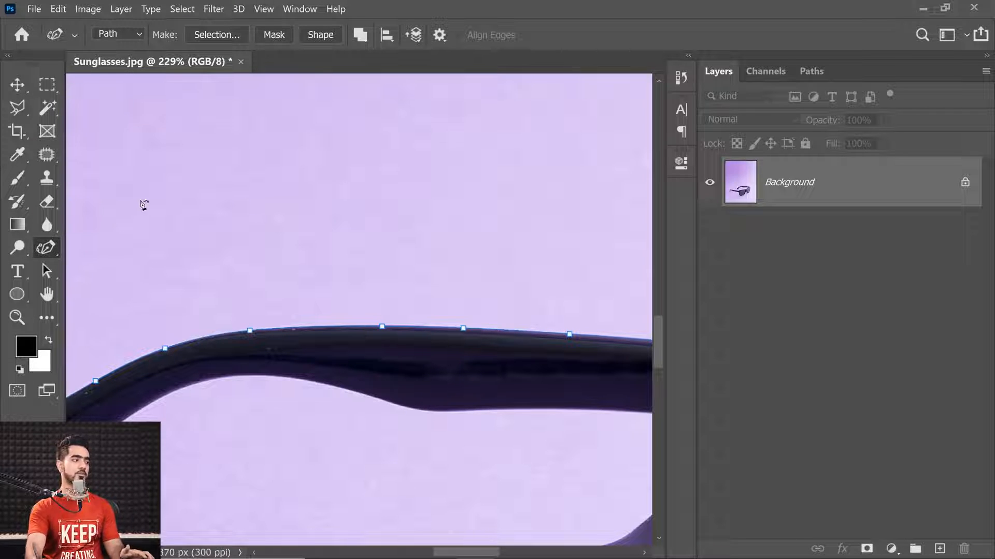
click(46, 271)
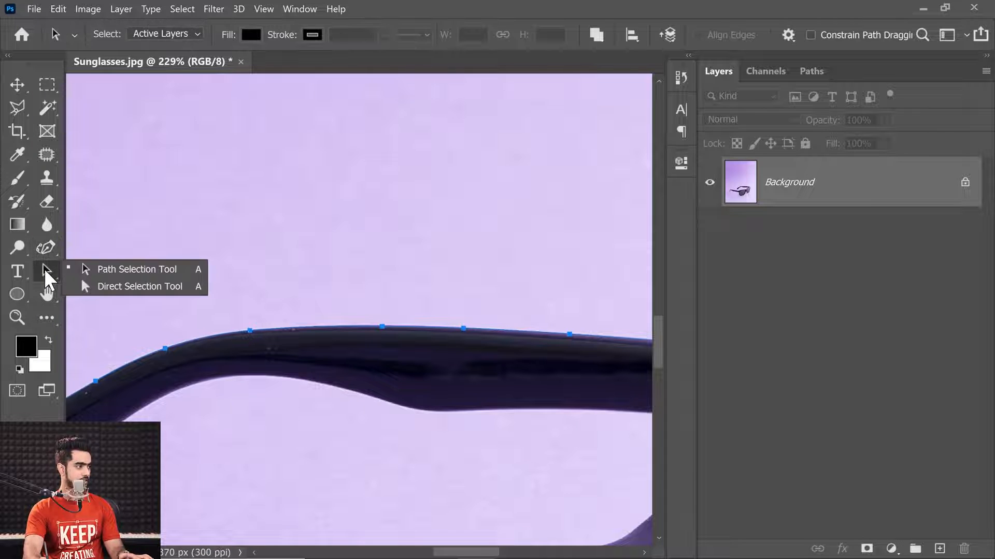
click(106, 287)
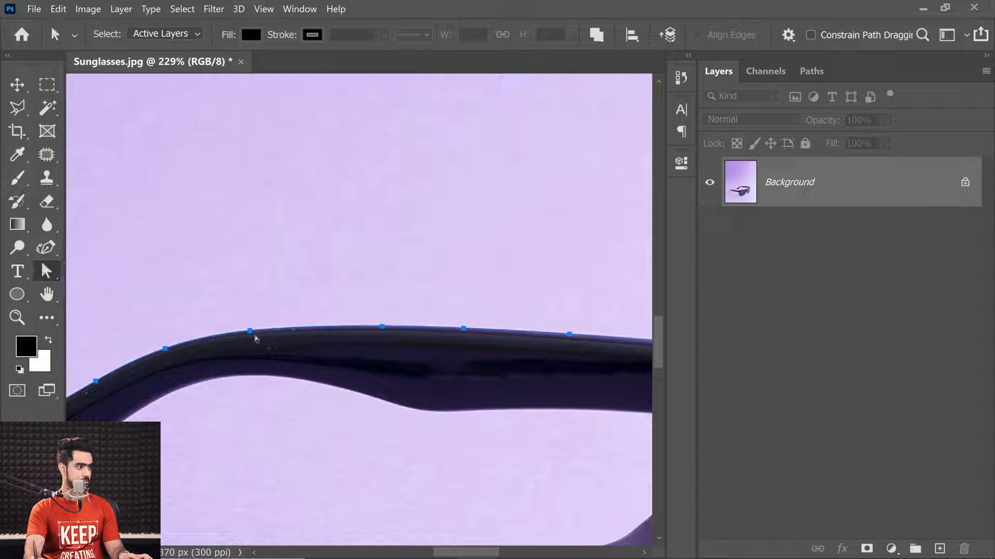
click(251, 331)
drag(297, 328, 300, 309)
mouse_move(228, 340)
mouse_down()
mouse_move(240, 306)
mouse_move(238, 327)
mouse_move(220, 331)
mouse_up()
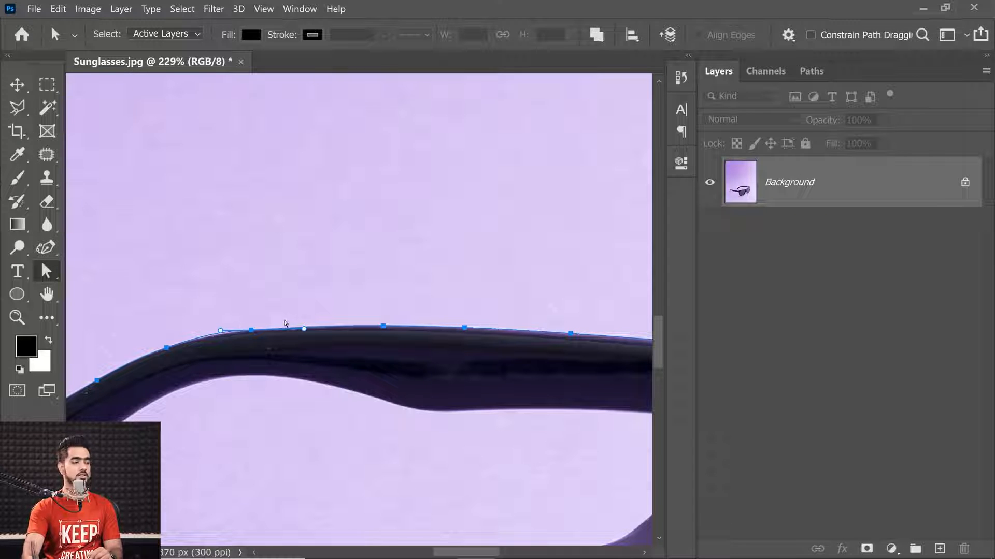
drag(219, 331, 227, 332)
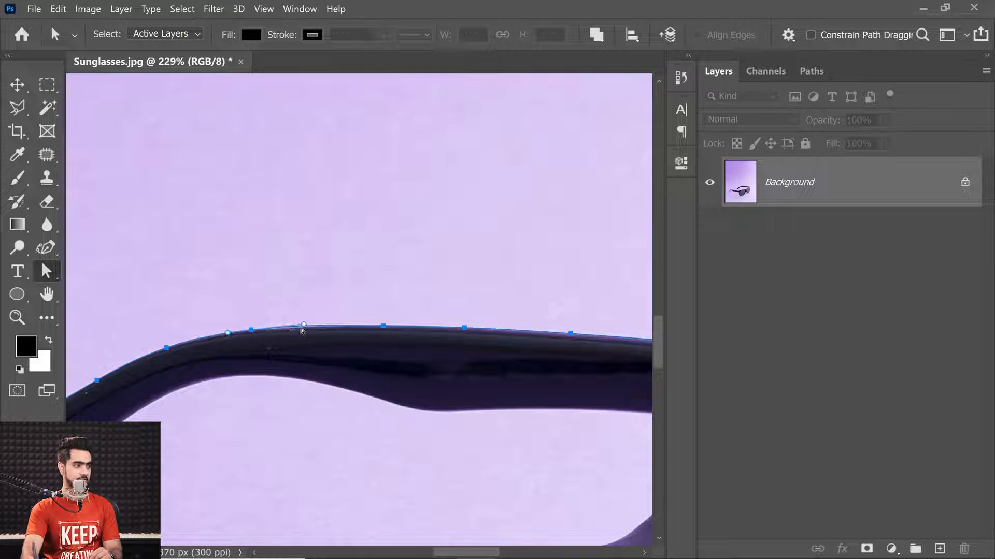
- With the Pen tool, move two neighbouring anchors above the temple arm's upper edge, and add and delete an anchor between them
right_click(45, 271)
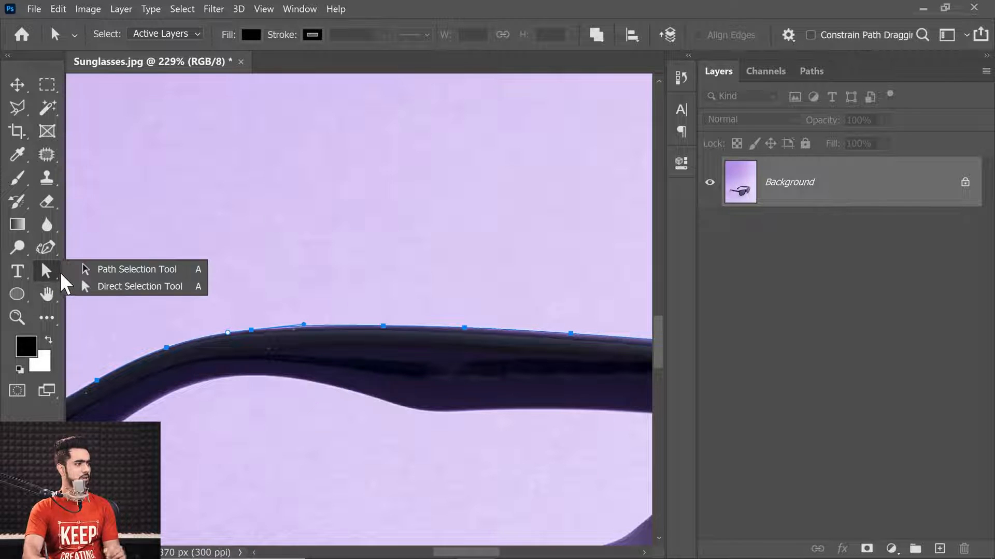
click(44, 248)
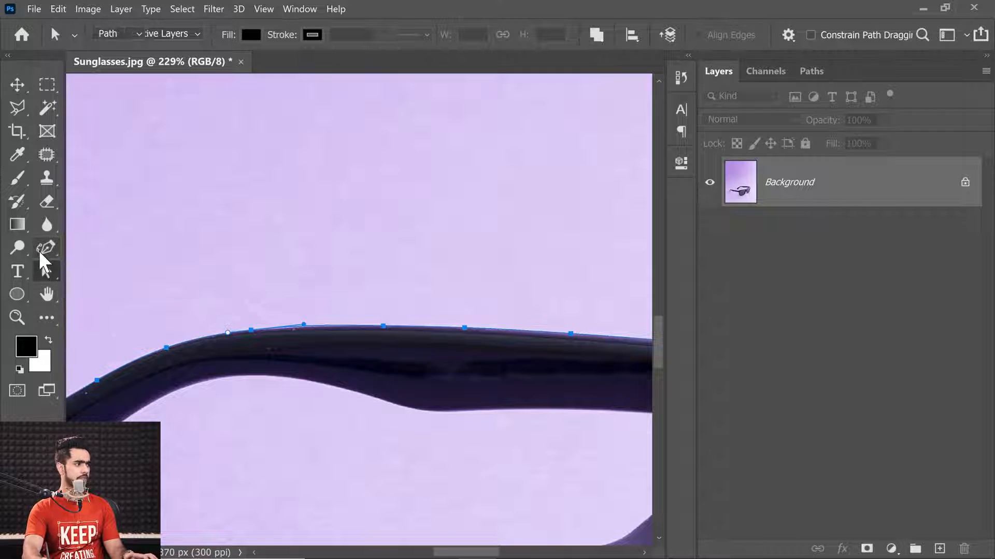
right_click(45, 247)
click(123, 244)
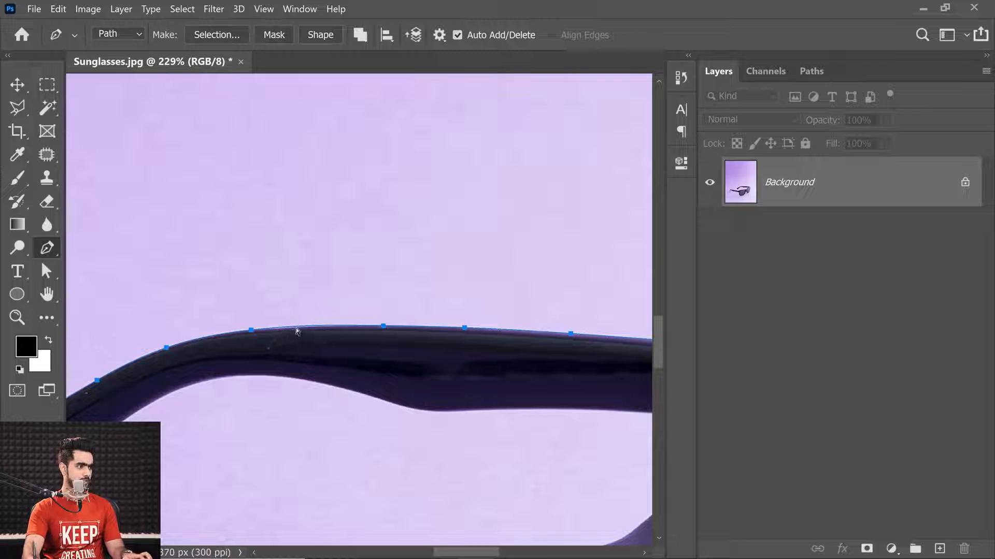
ctrl+click(252, 332)
drag(303, 326, 250, 293)
key(ctrl+z)
drag(380, 329, 390, 294)
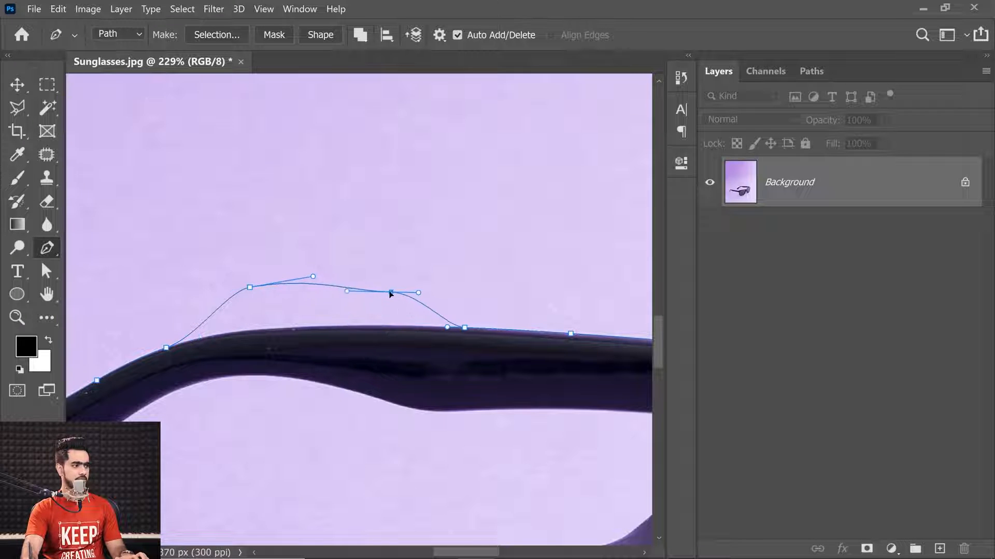
click(328, 287)
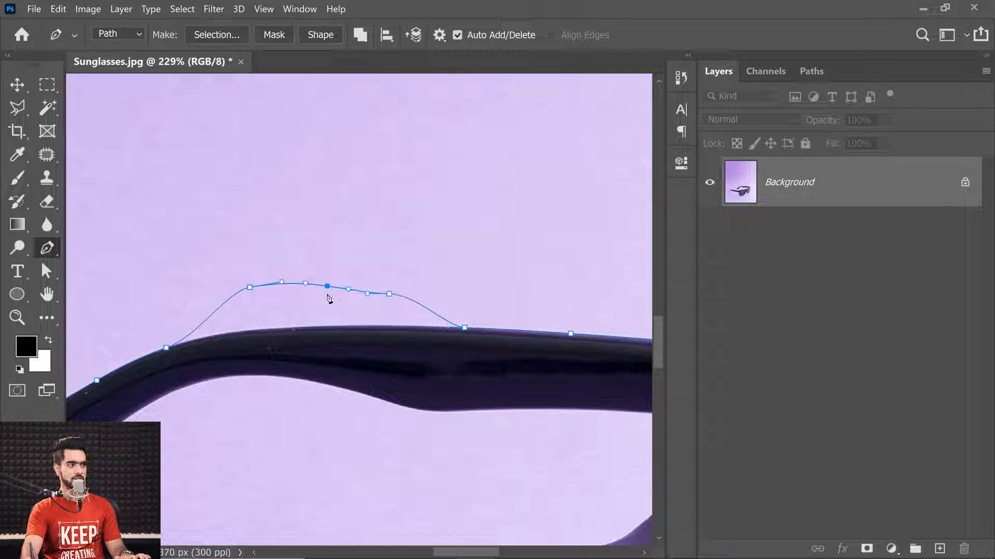
click(328, 288)
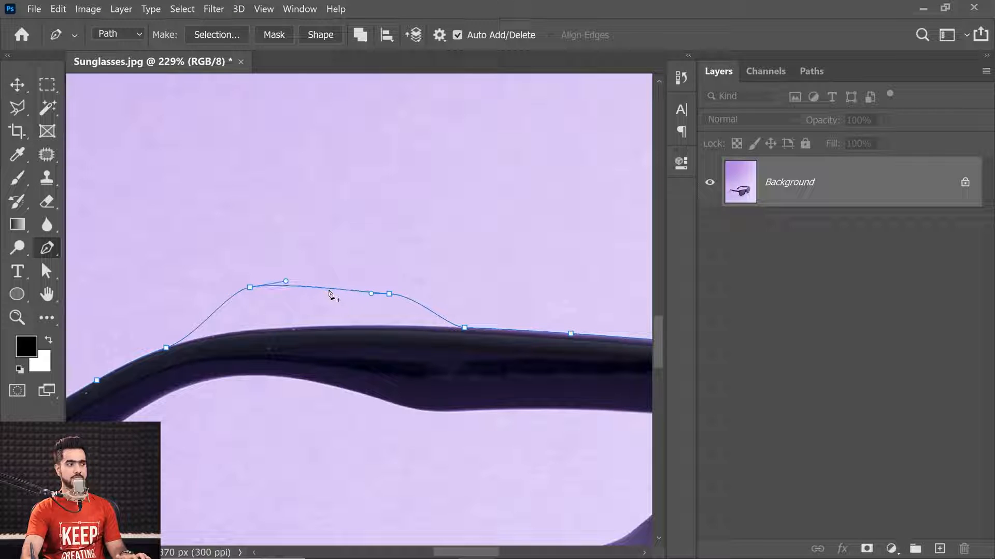
- Move the two displaced anchors back onto the temple arm's upper edge with the Curvature Pen tool
right_click(47, 250)
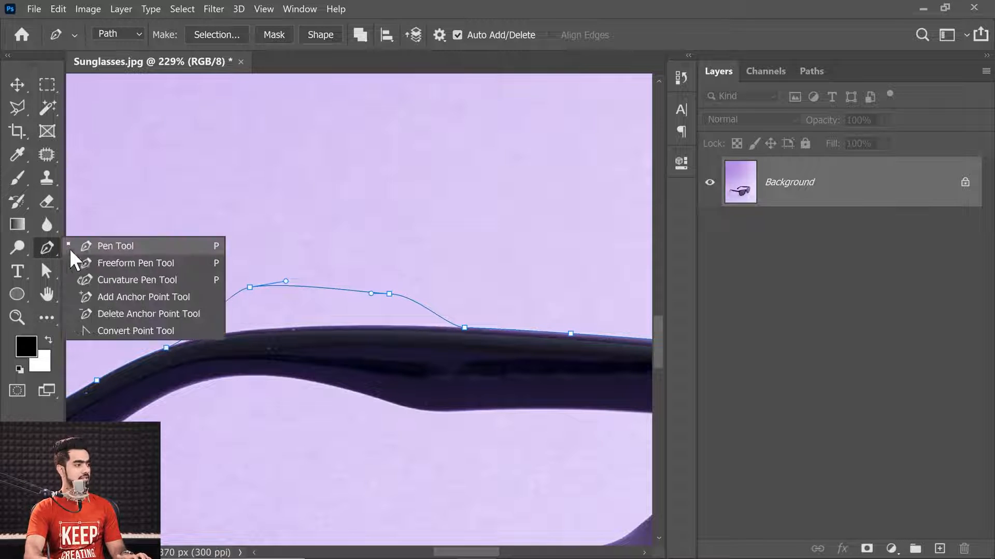
click(134, 282)
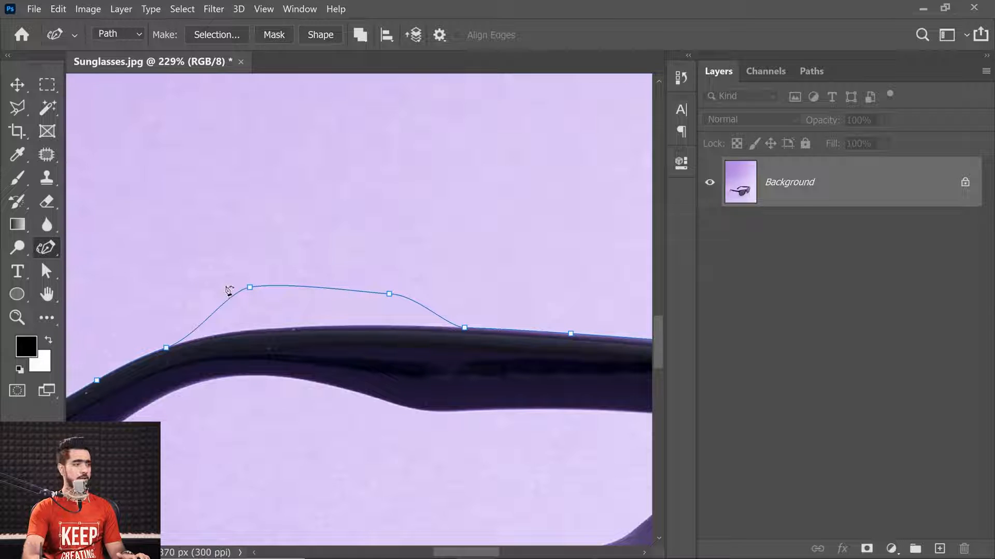
drag(249, 288, 253, 330)
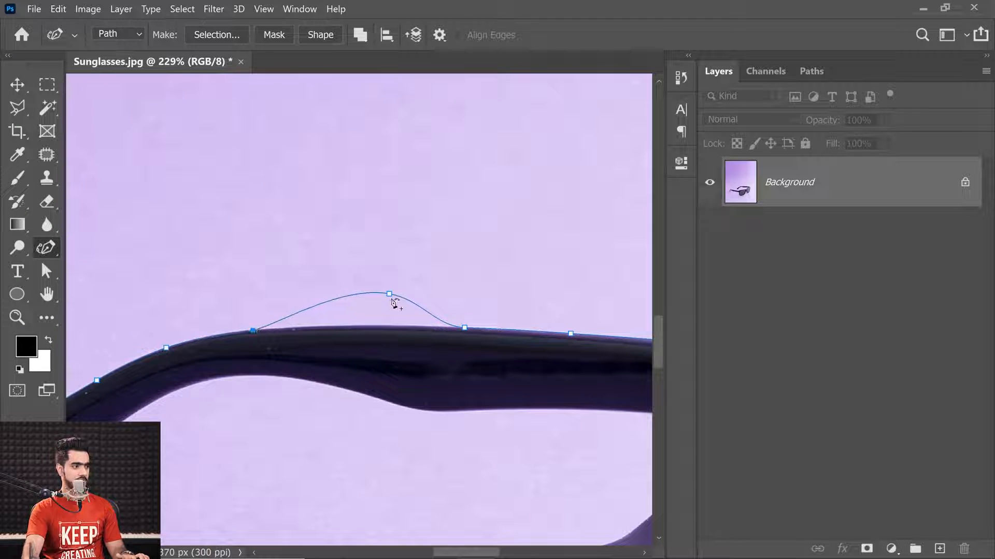
drag(389, 294, 386, 325)
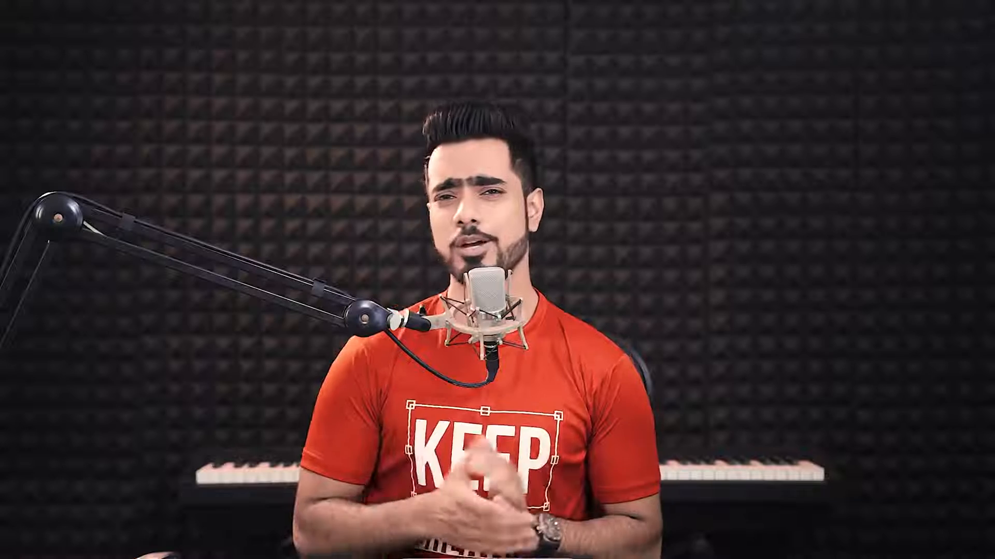